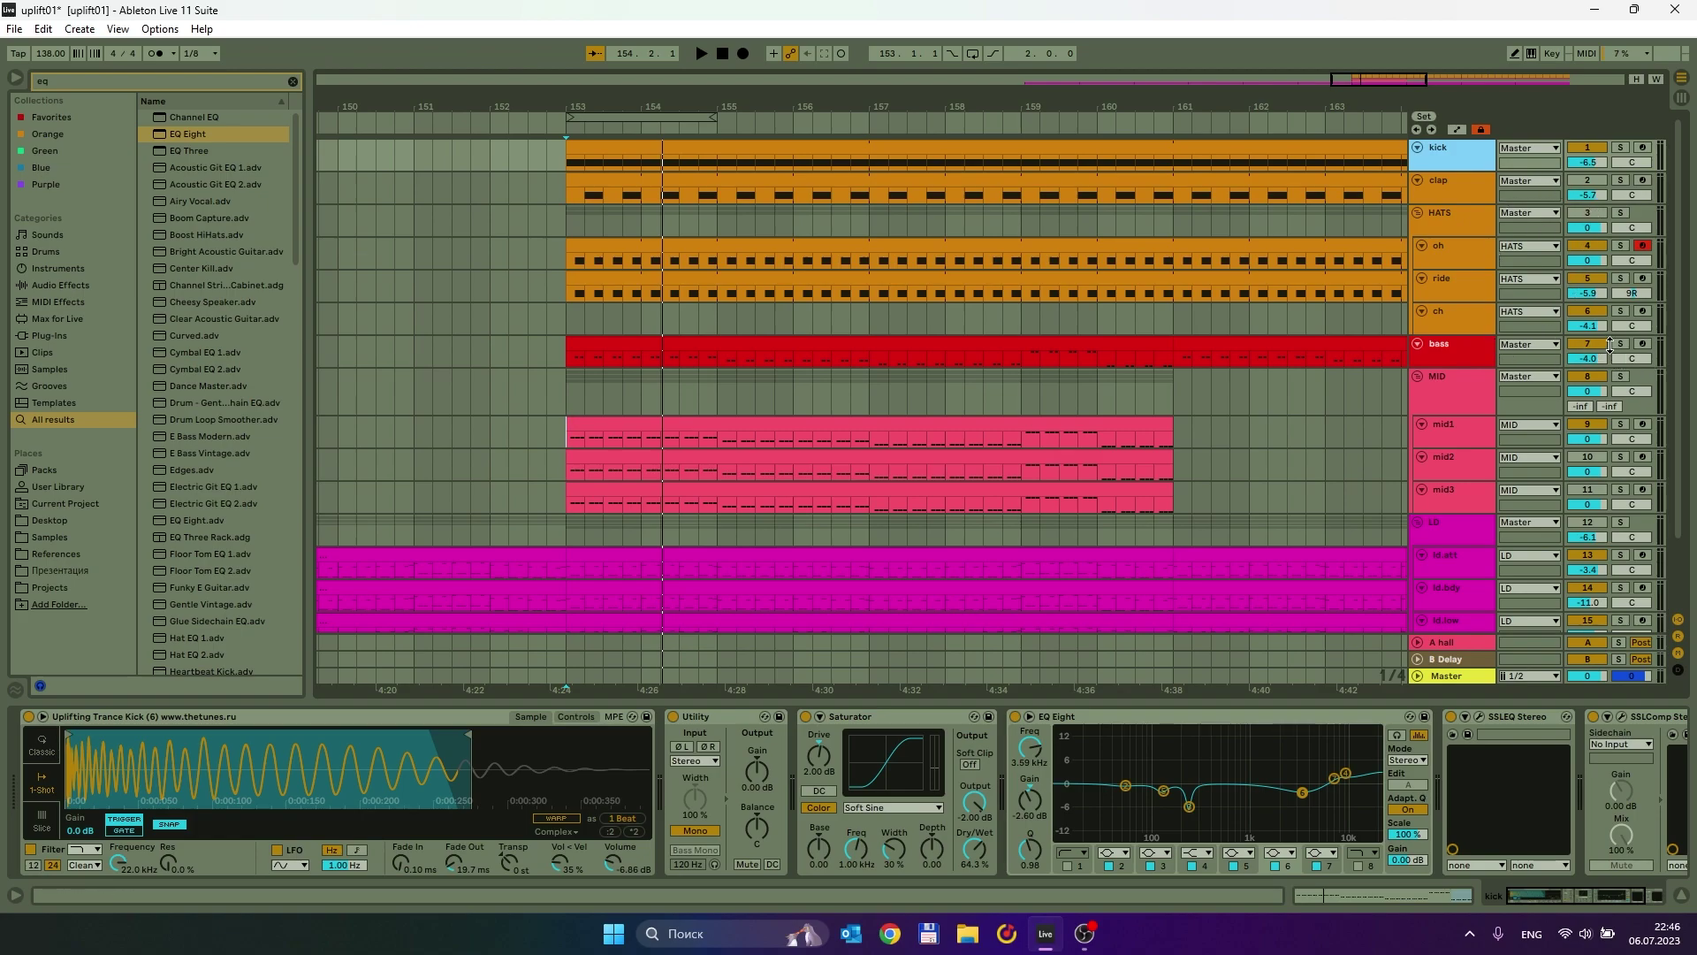
Solo the bass track and play its clip from bar 153.
{"action": "left_click", "coordinate": [1620, 343]}
{"action": "left_click", "coordinate": [634, 349]}
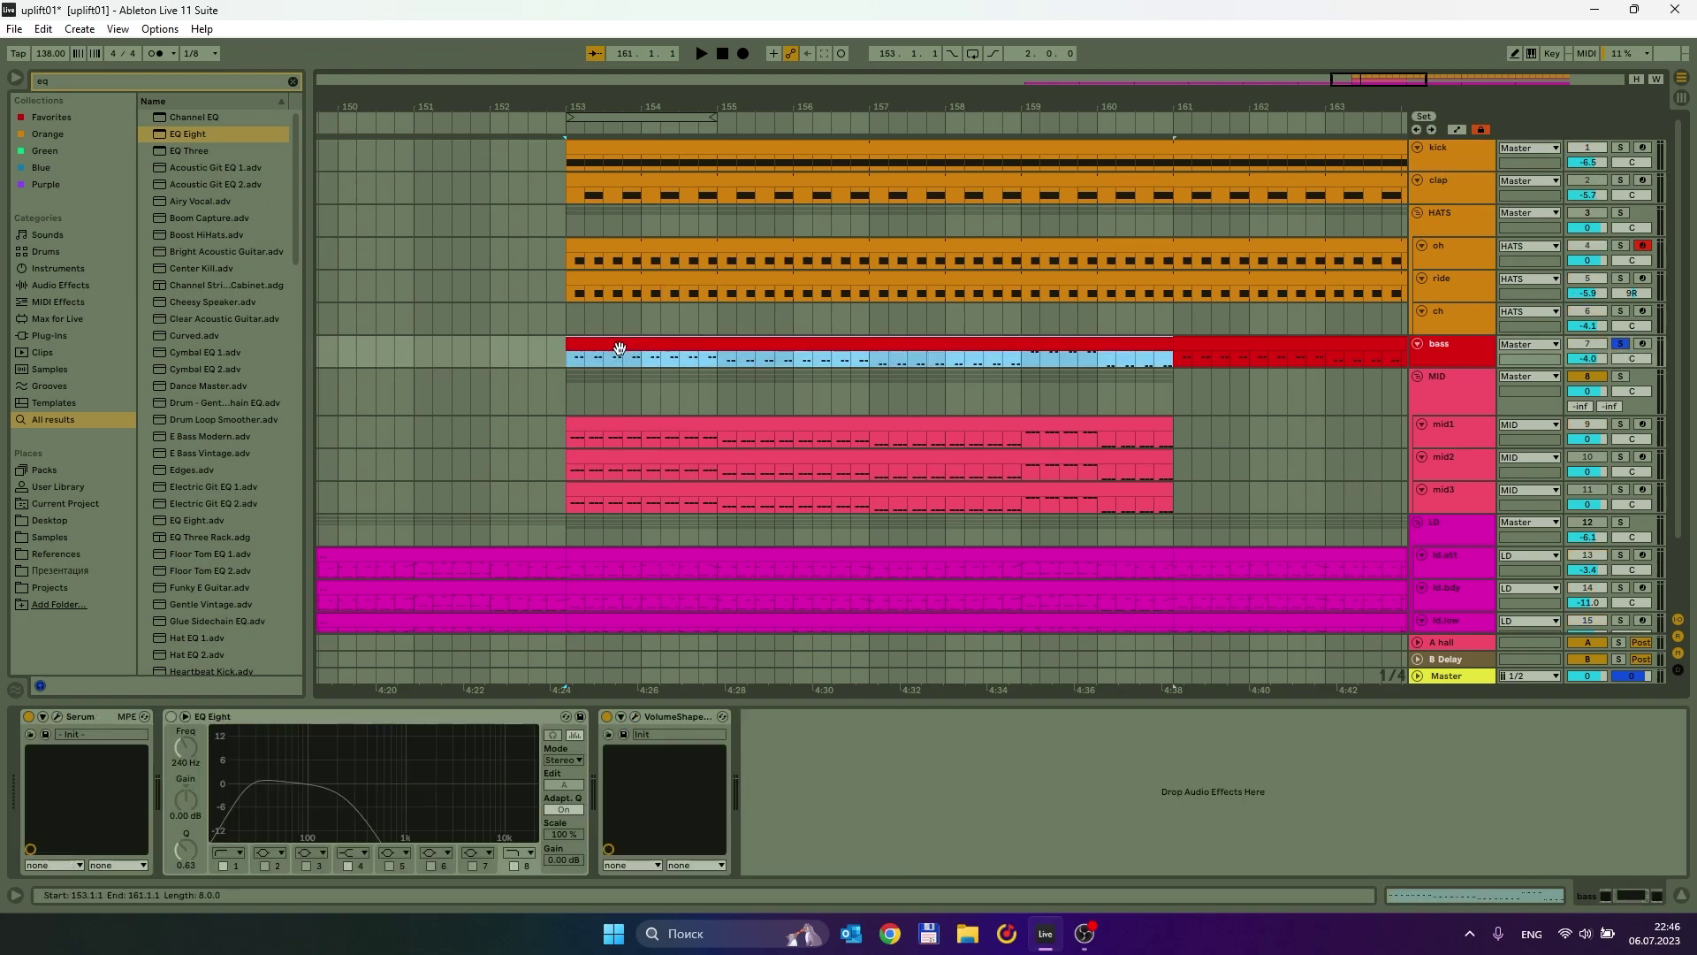
{"action": "key", "text": "space"}
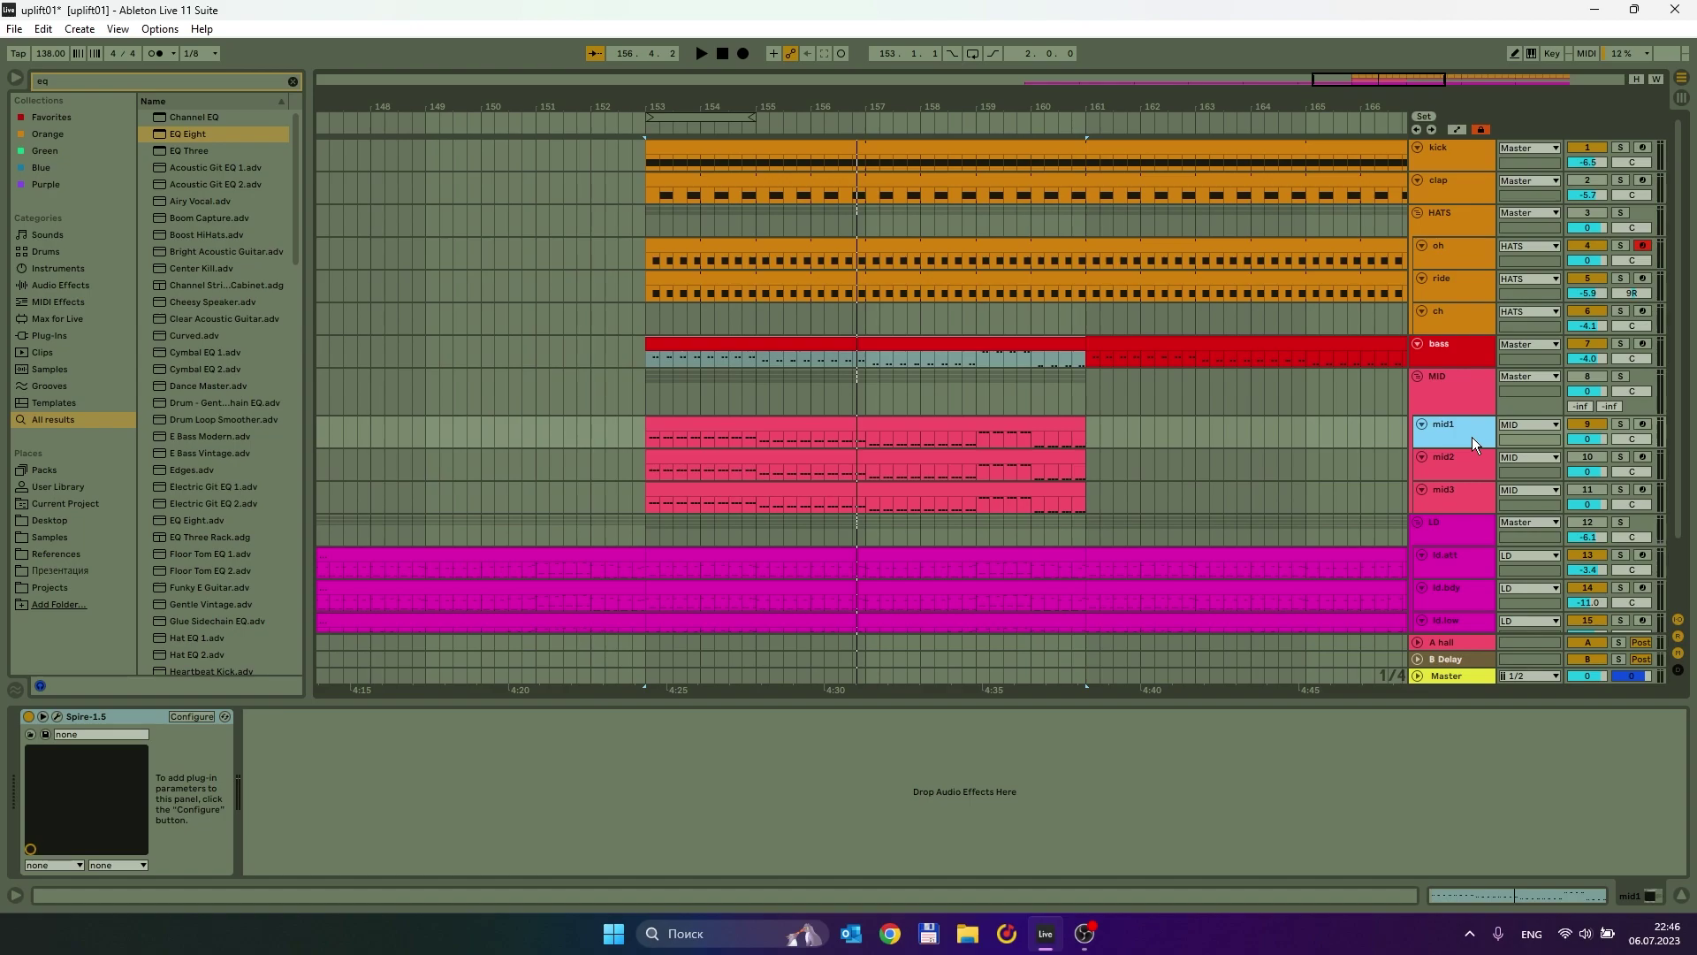
Select the mid1 clip at bar 153 and open the Spire-1.5 synth on the mid1 track.
{"action": "left_click_drag", "start_coordinate": [800, 101], "coordinate": [730, 100]}
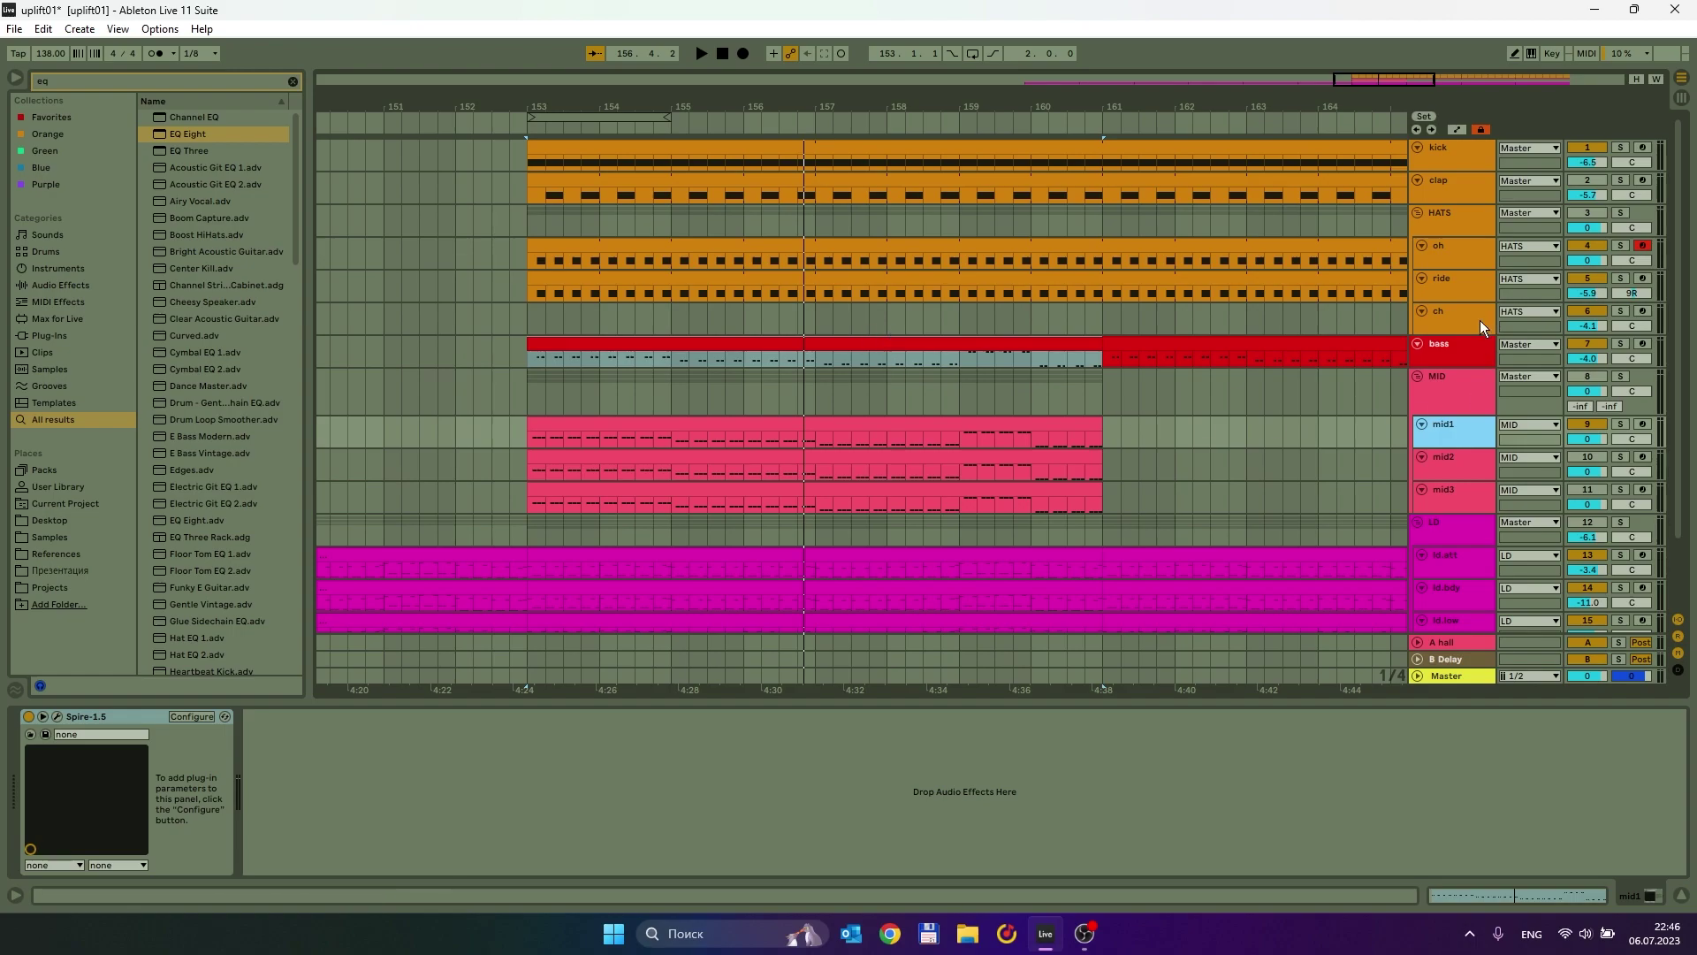
{"action": "left_click", "coordinate": [576, 426]}
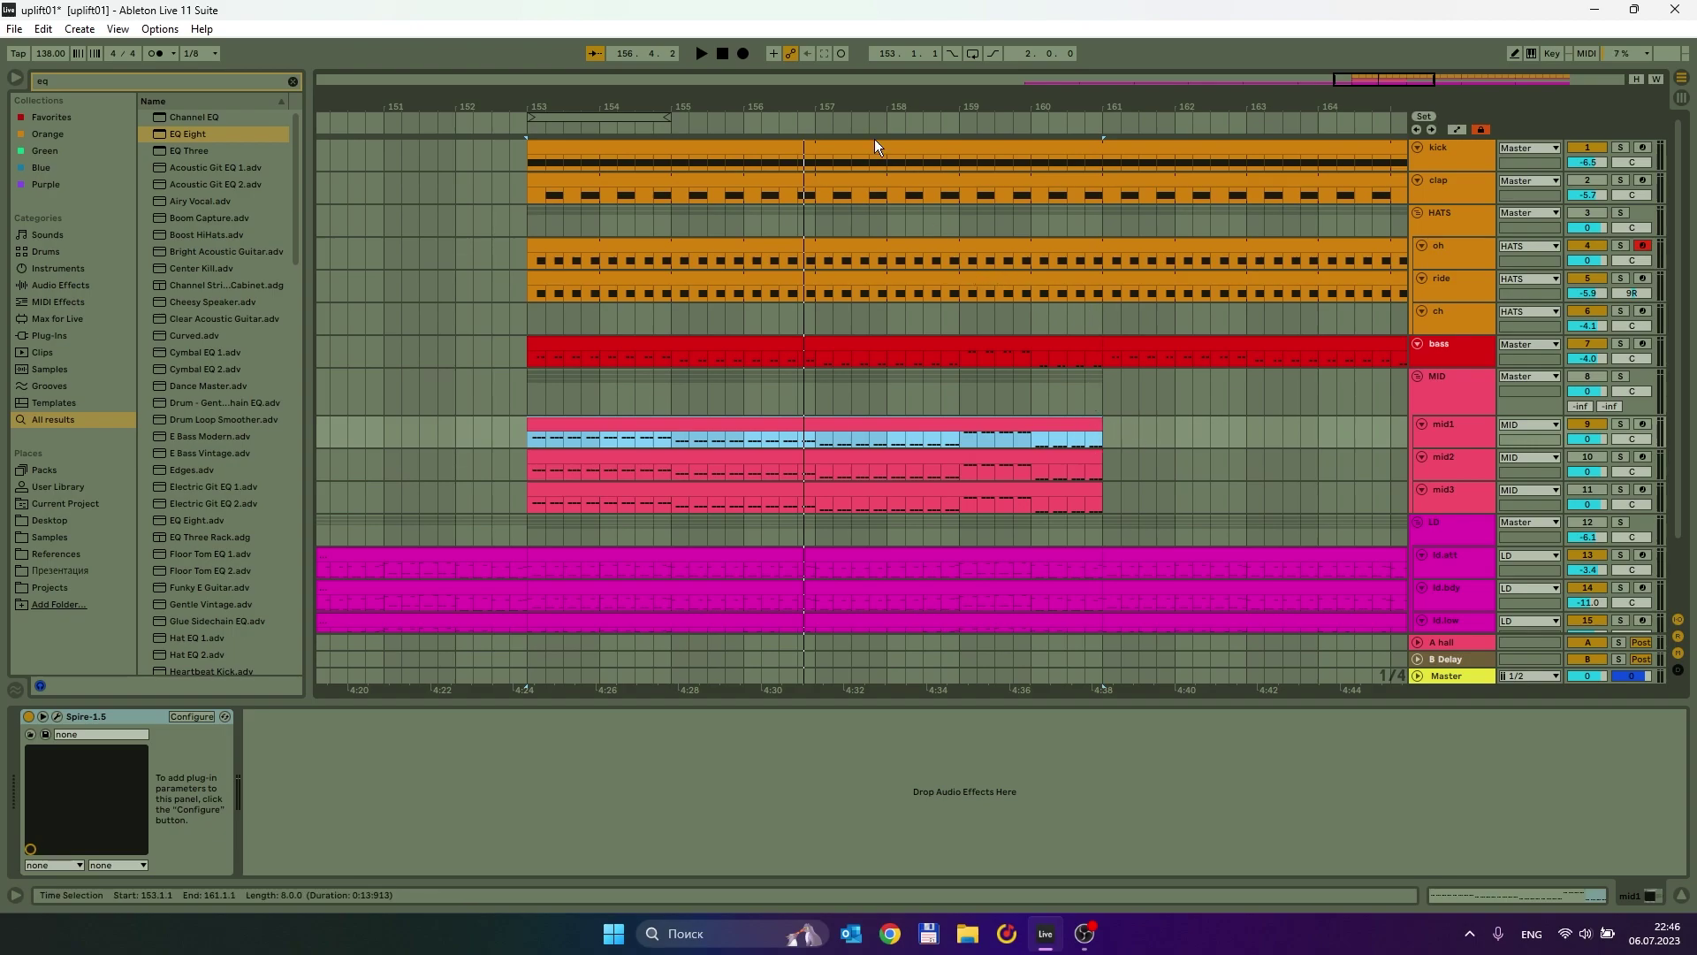
{"action": "left_click", "coordinate": [1455, 422]}
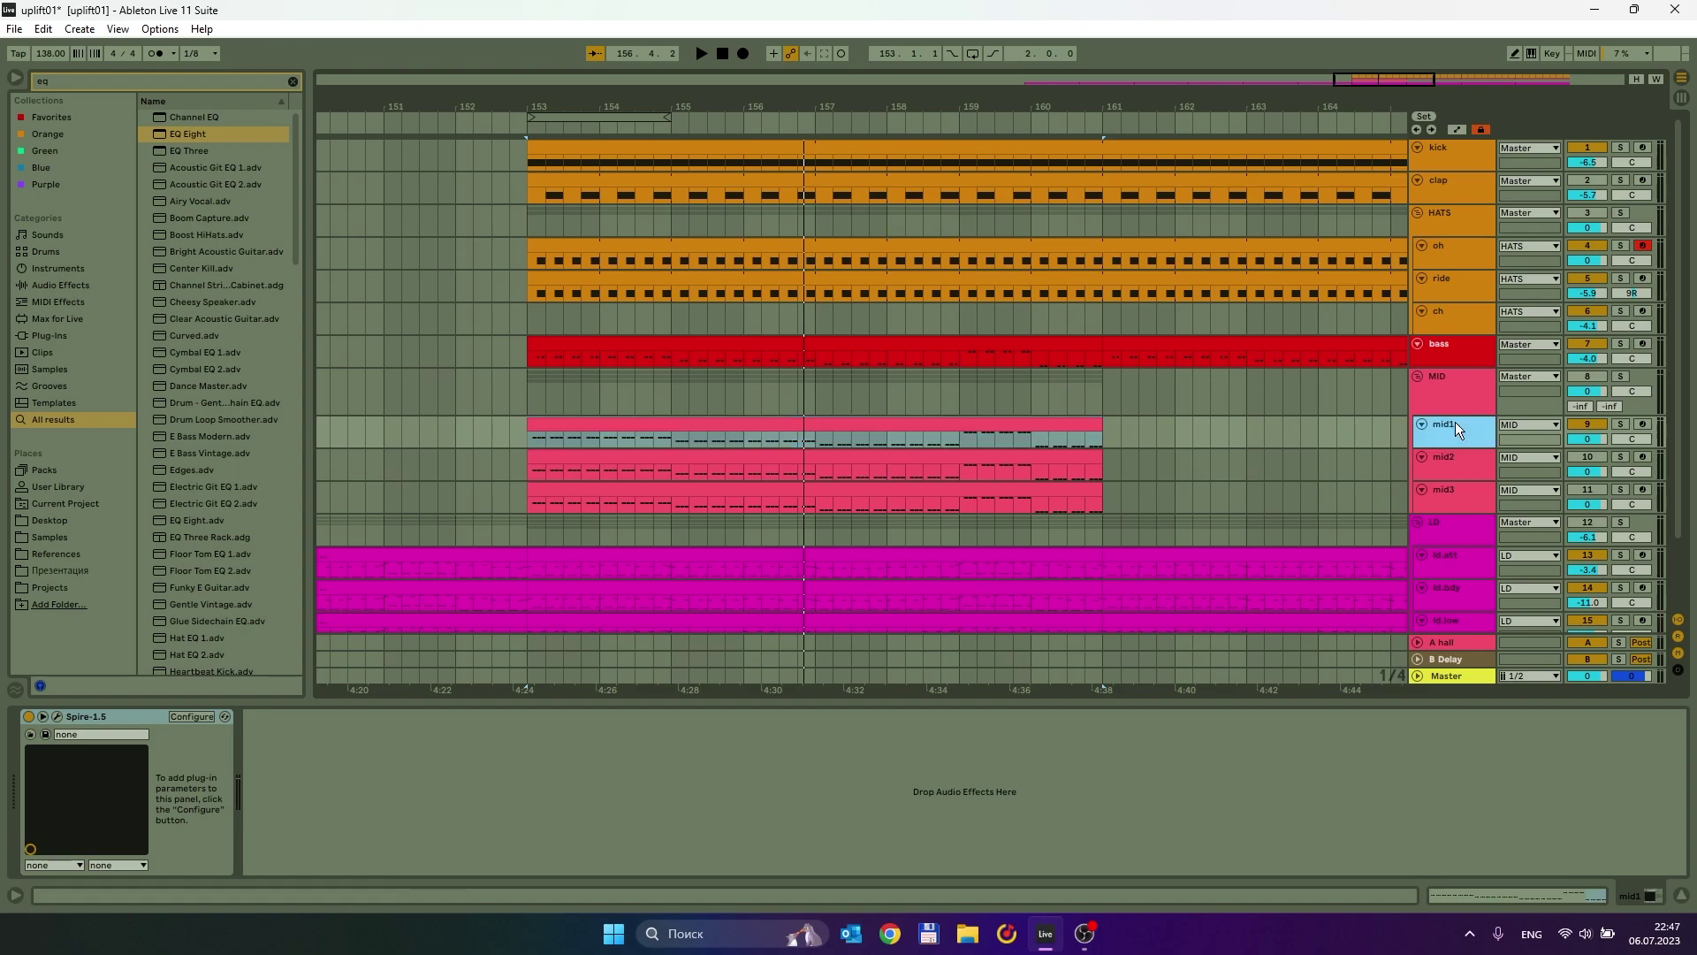
{"action": "left_click", "coordinate": [57, 714]}
{"action": "left_click_drag", "start_coordinate": [628, 145], "coordinate": [709, 137]}
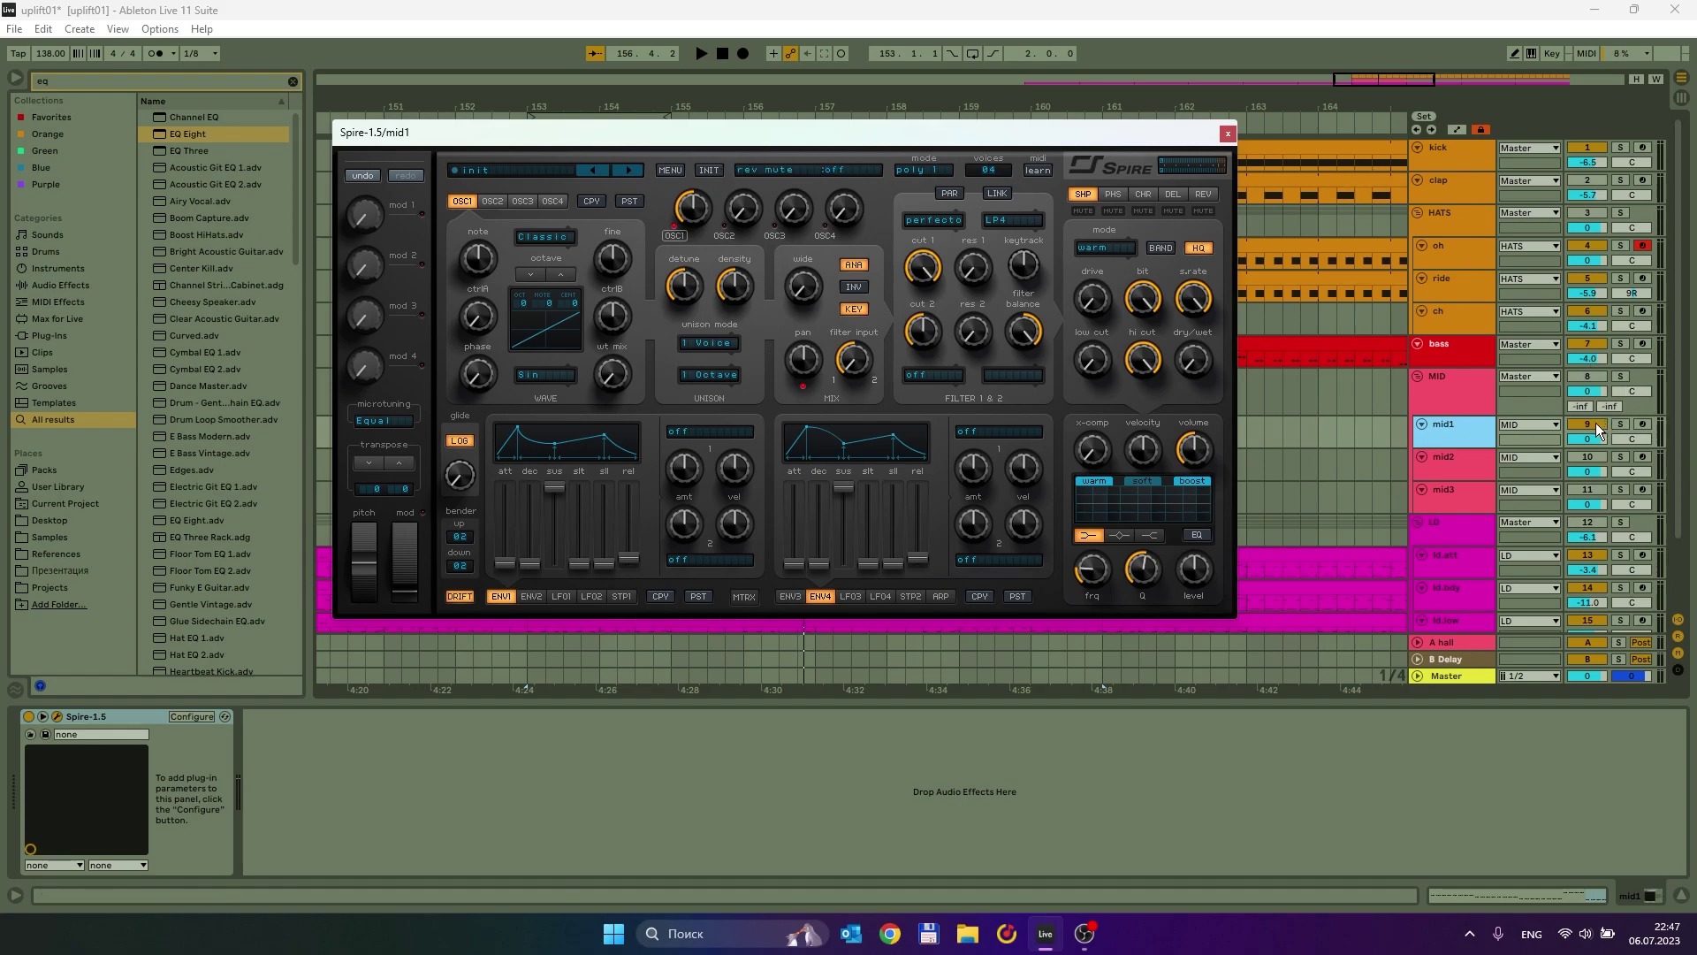
{"action": "left_click_drag", "start_coordinate": [937, 136], "coordinate": [1080, 173]}
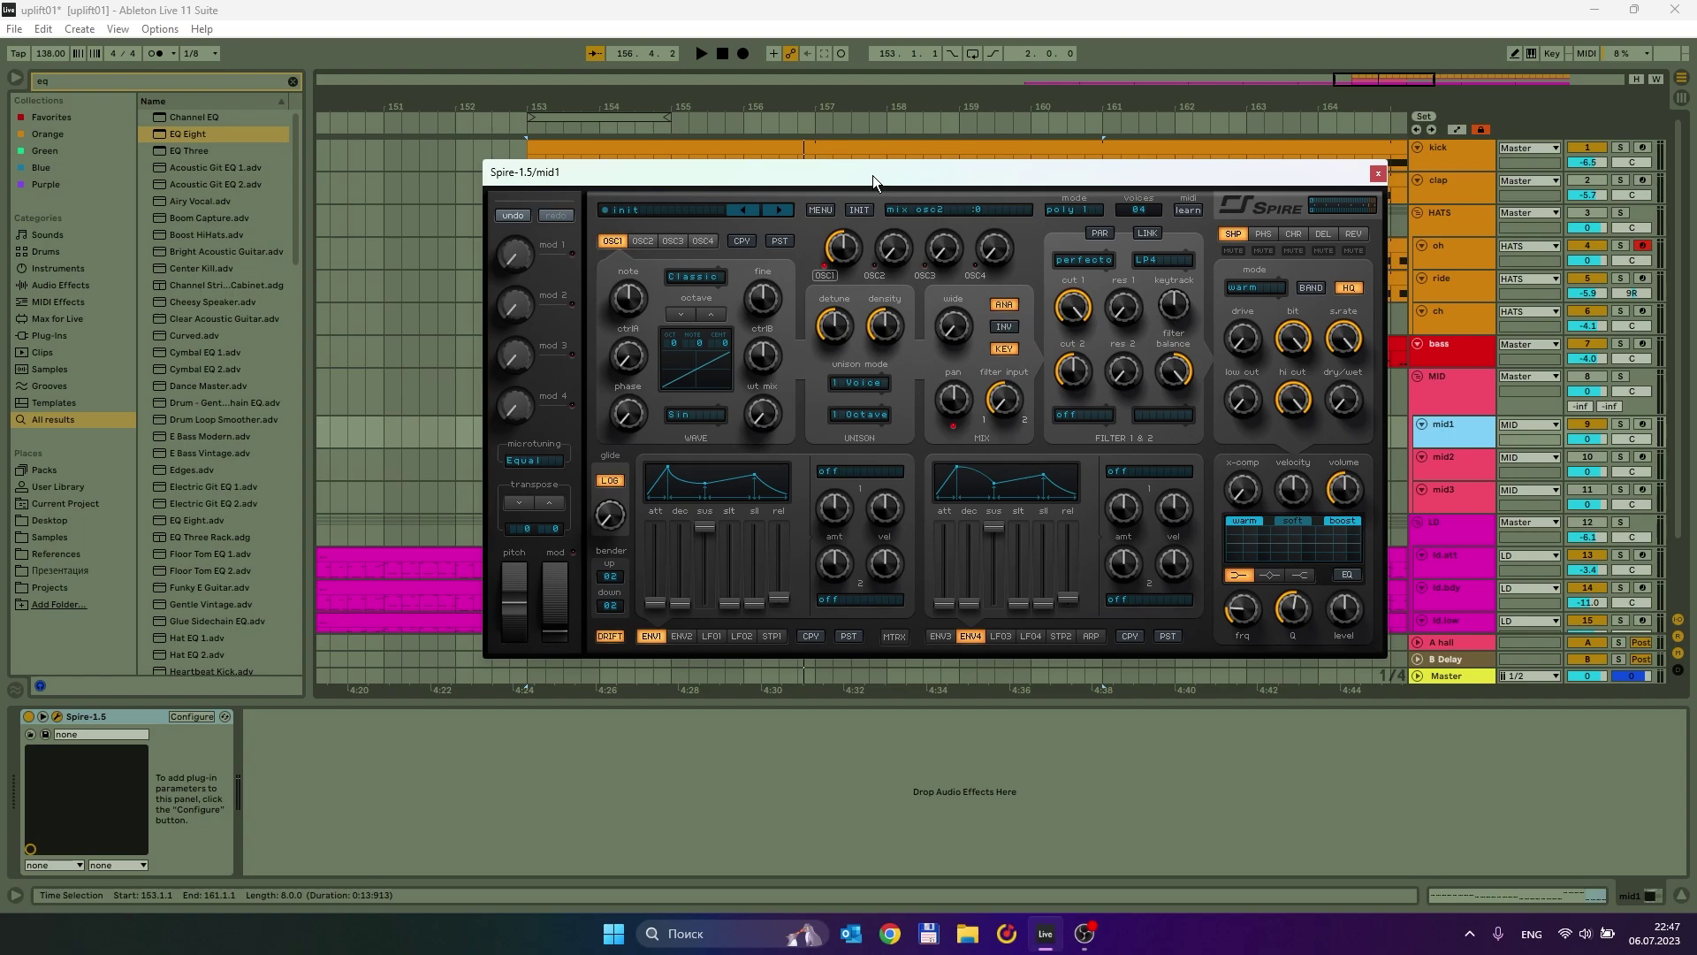
{"action": "left_click_drag", "start_coordinate": [872, 176], "coordinate": [835, 151]}
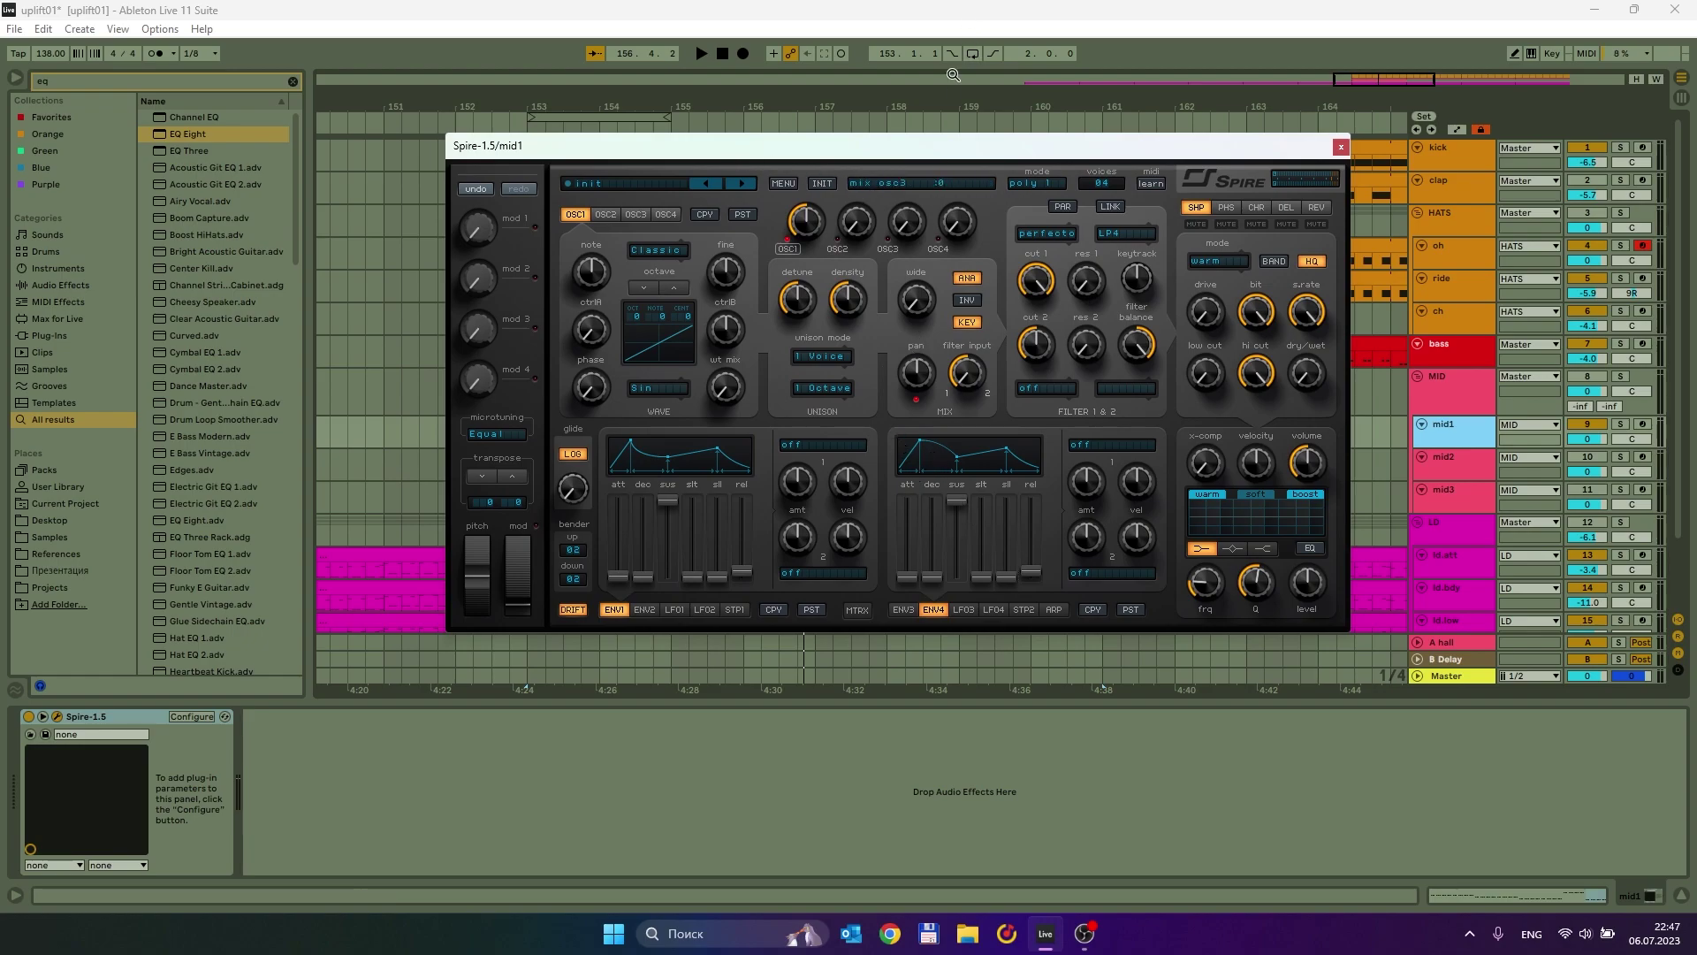
{"action": "left_click_drag", "start_coordinate": [924, 145], "coordinate": [927, 176]}
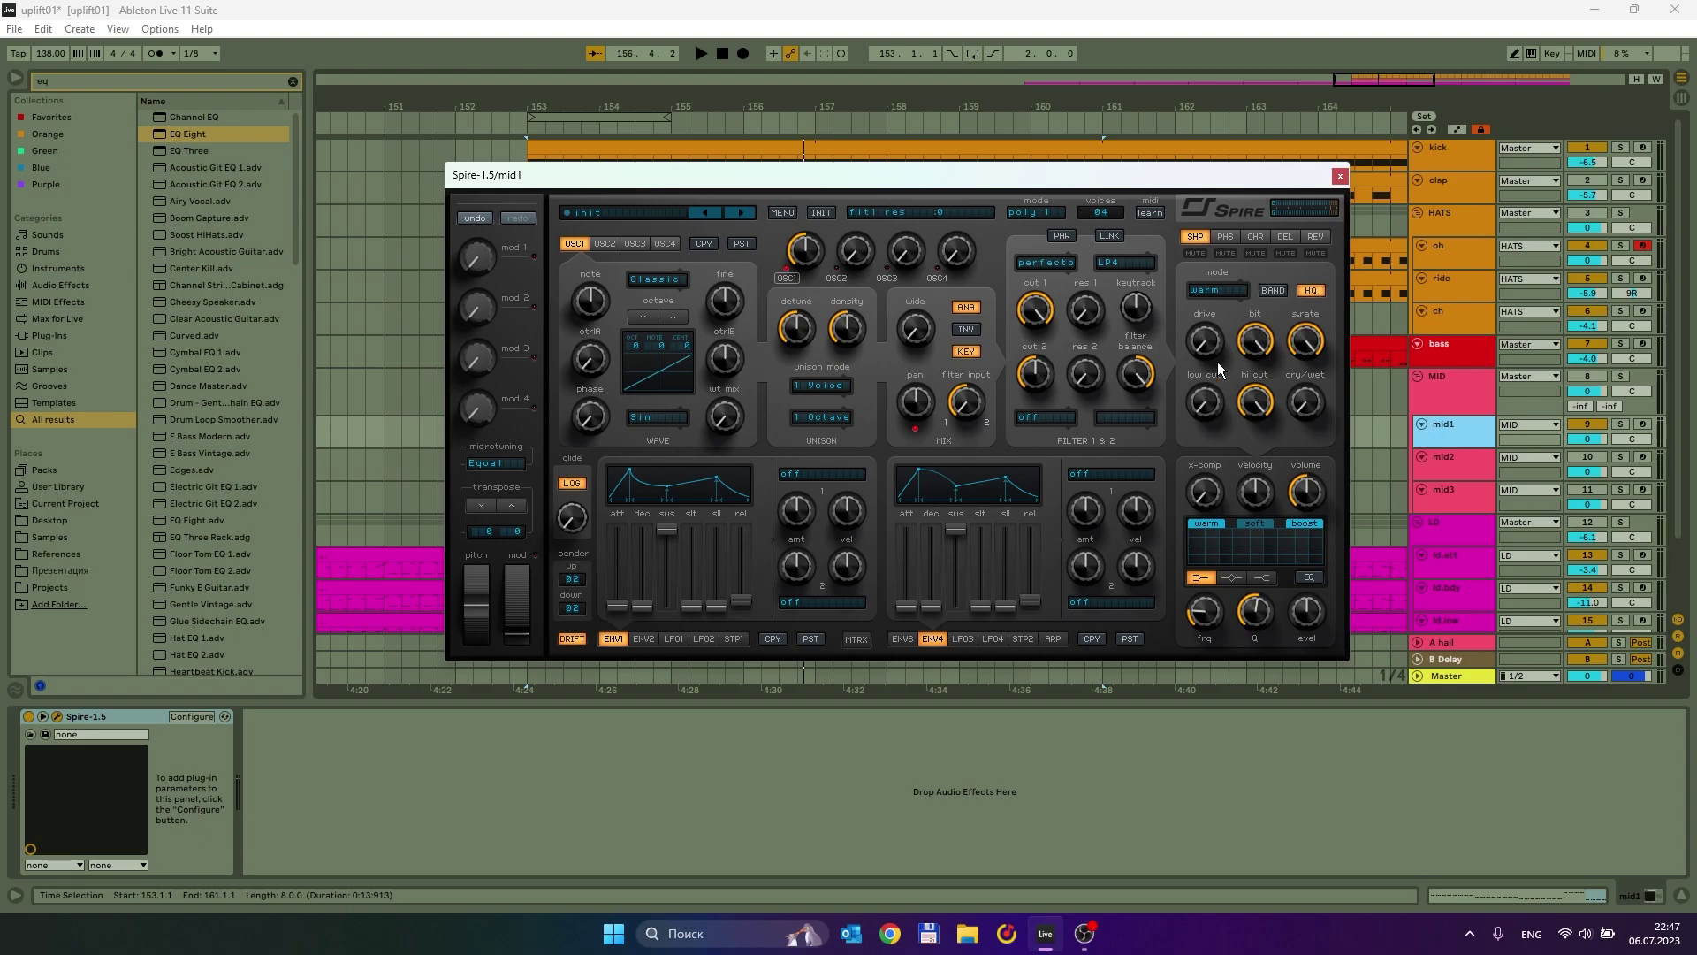
{"action": "left_click_drag", "start_coordinate": [746, 181], "coordinate": [703, 120]}
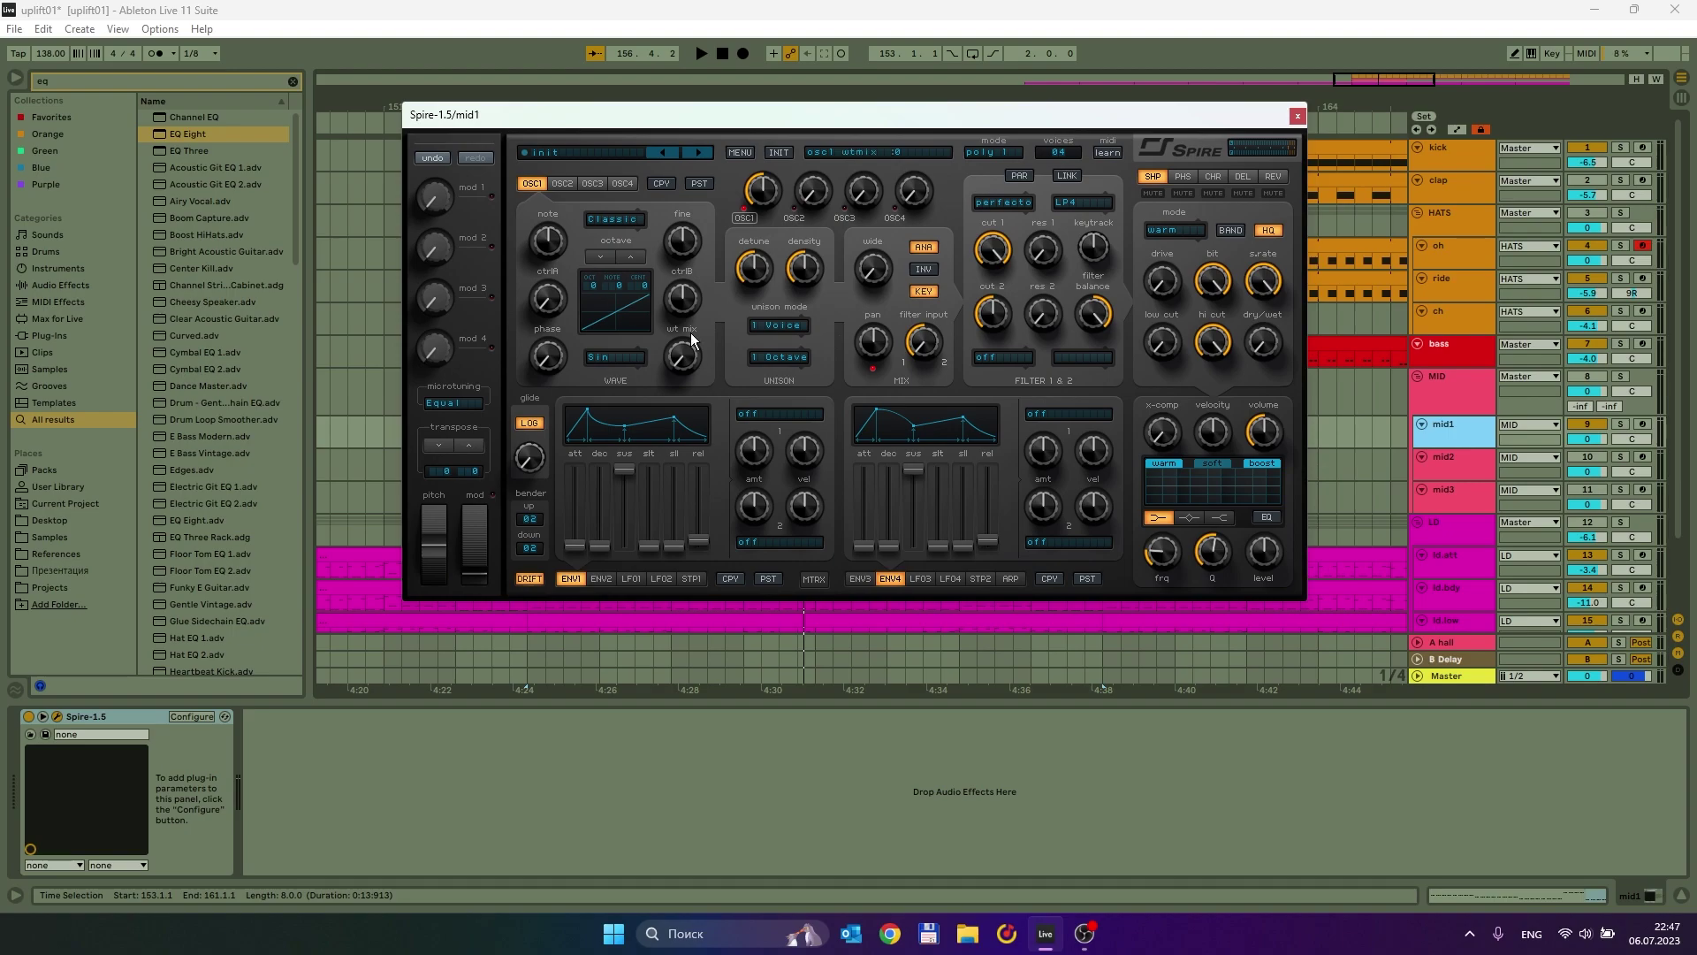
{"action": "left_click_drag", "start_coordinate": [972, 114], "coordinate": [960, 629]}
{"action": "left_click_drag", "start_coordinate": [853, 629], "coordinate": [583, 180]}
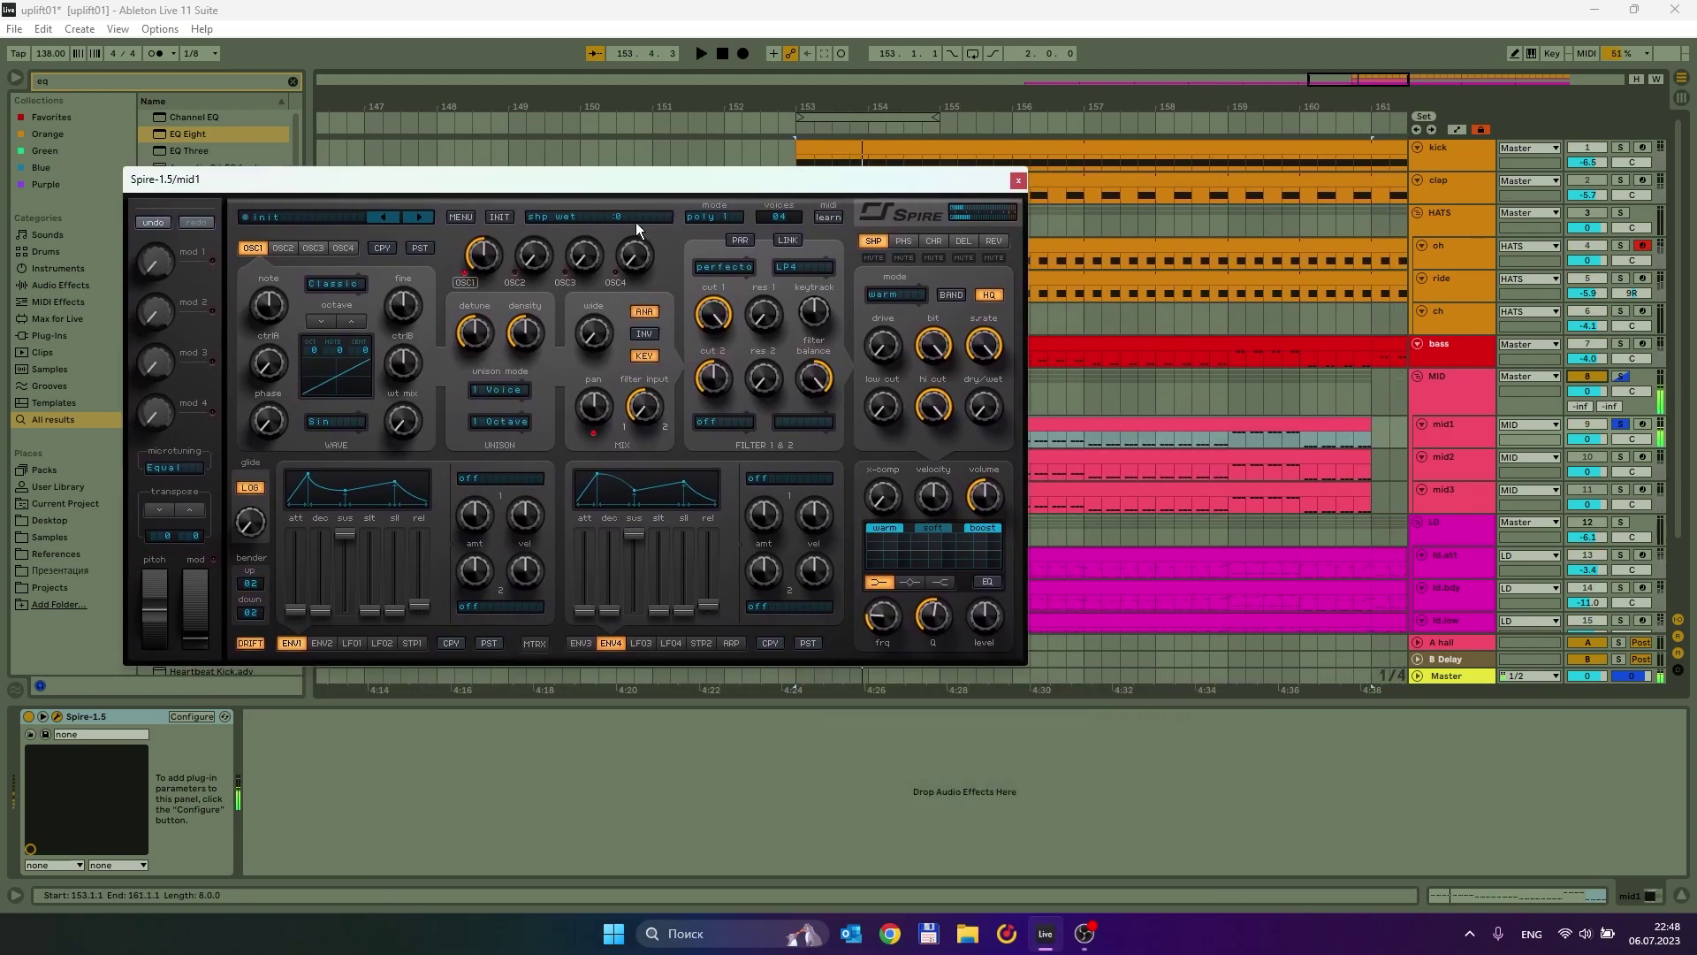
Close the synth window and open the mid1 clip to examine its rhythm and notes.
{"action": "left_click", "coordinate": [1018, 182]}
{"action": "double_click", "coordinate": [1079, 437]}
{"action": "left_click_drag", "start_coordinate": [705, 225], "coordinate": [705, 345]}
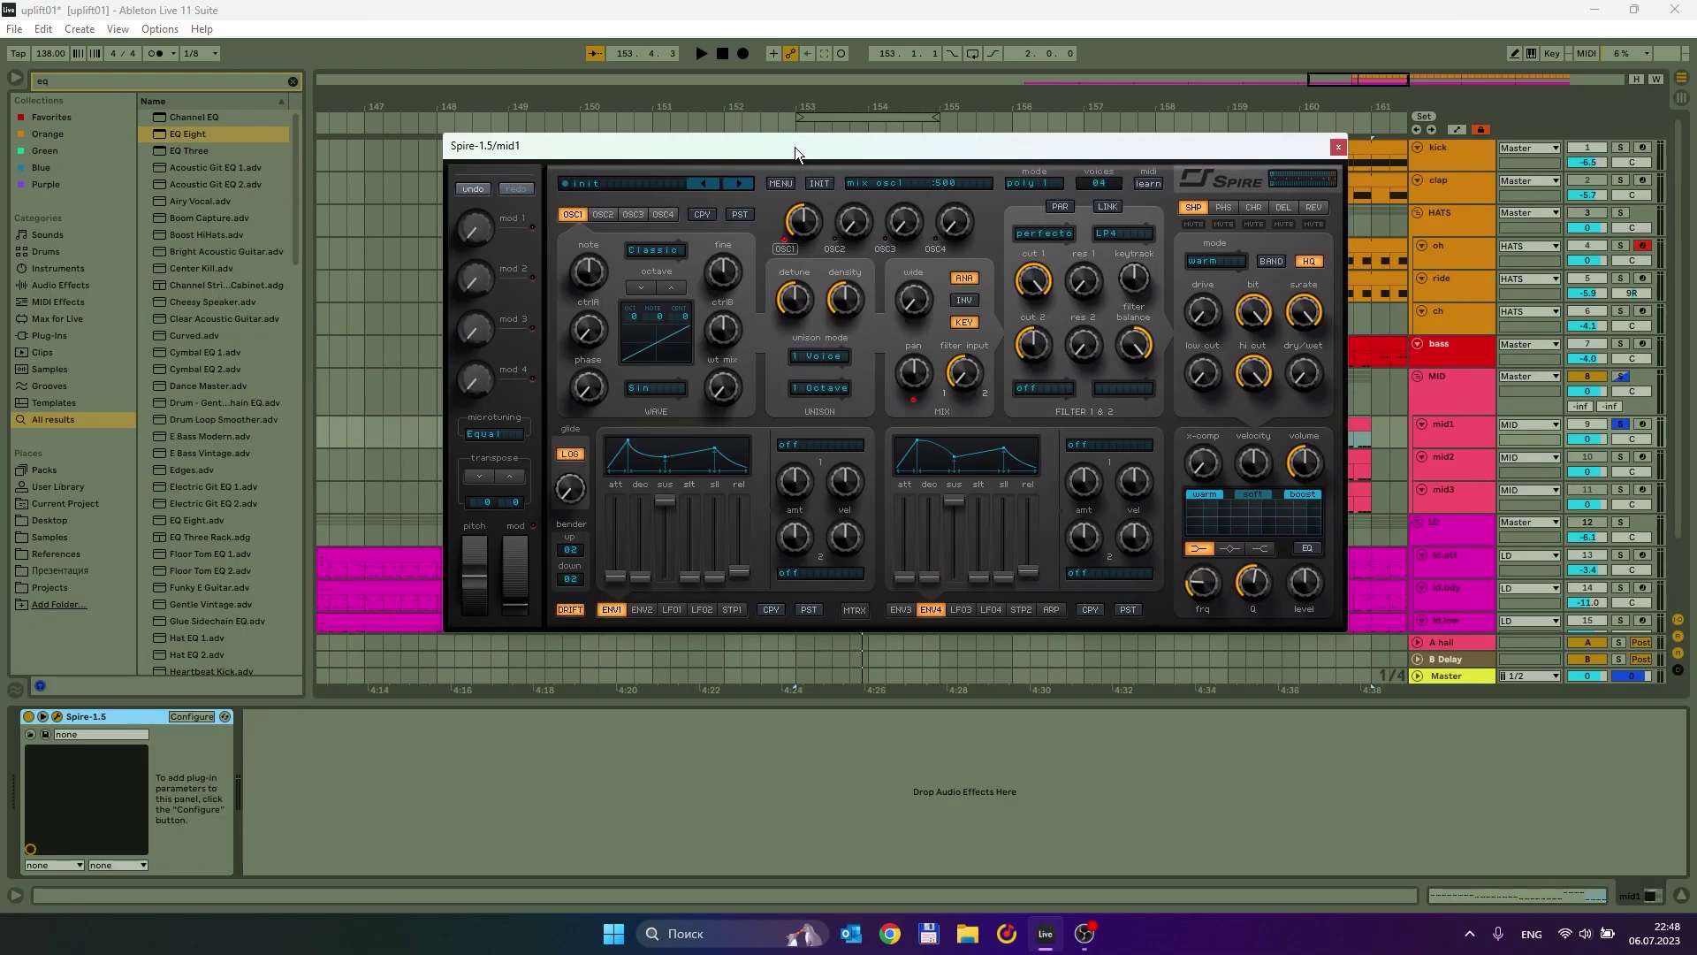
Reopen Spire on mid1, set oscillator 1's octave to -1 and play the clip.
{"action": "left_click_drag", "start_coordinate": [794, 147], "coordinate": [797, 146]}
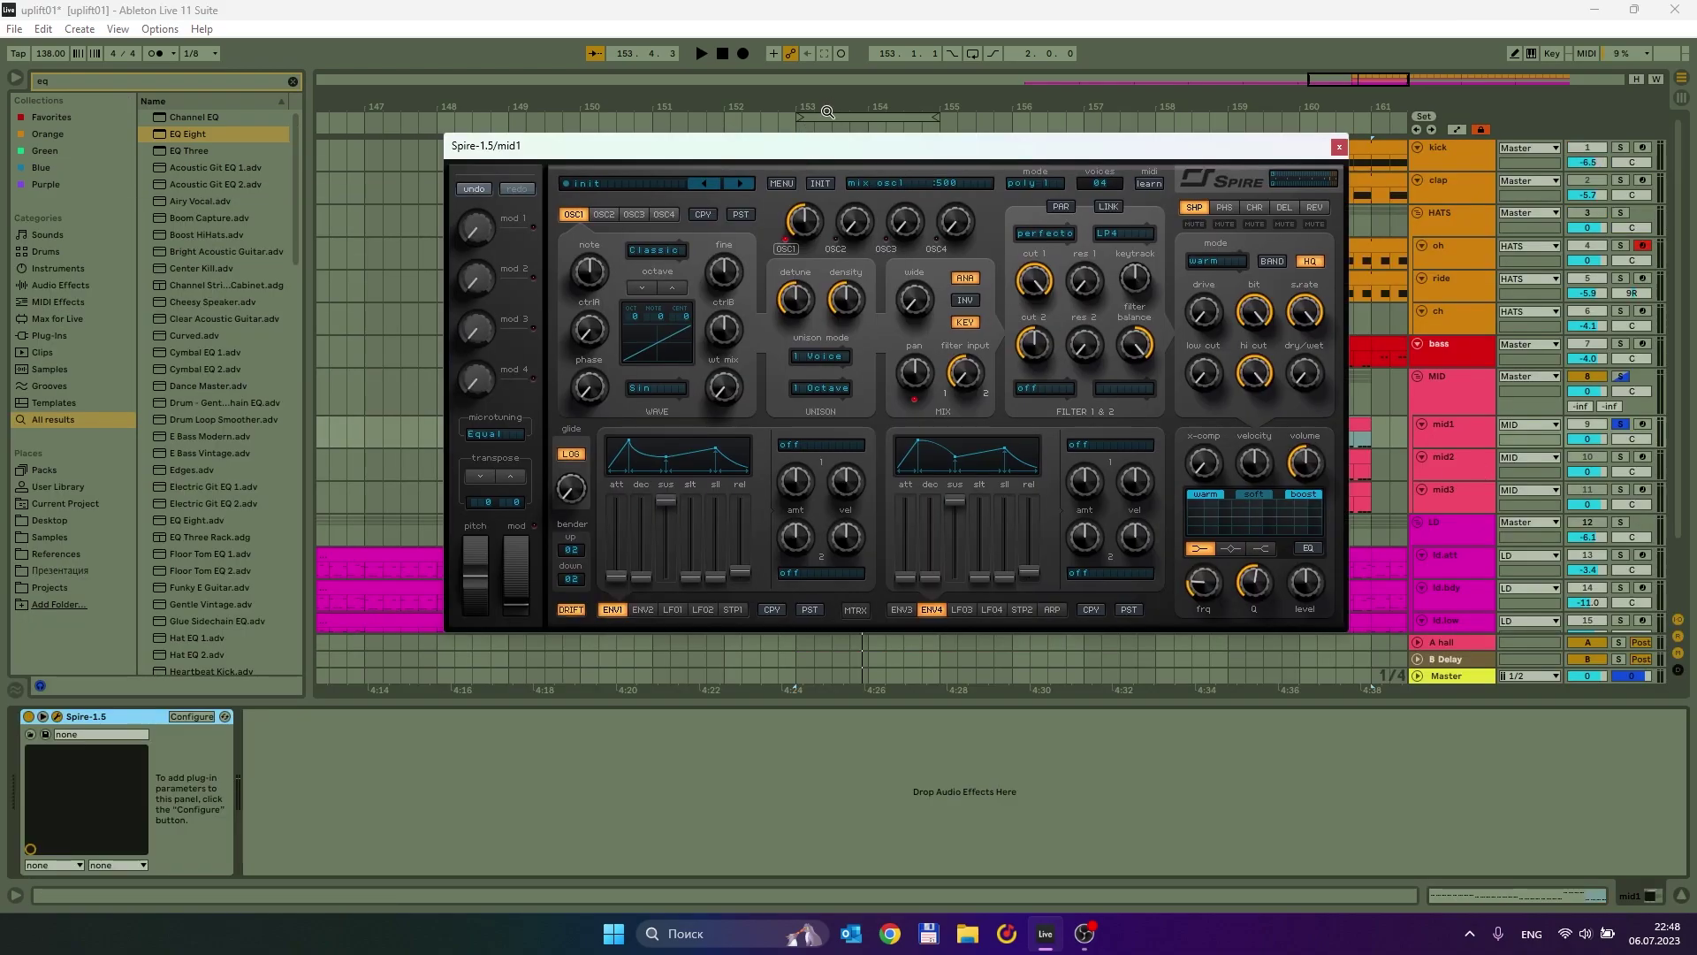
{"action": "key", "text": "space"}
{"action": "left_click", "coordinate": [643, 286]}
{"action": "key", "text": "space"}
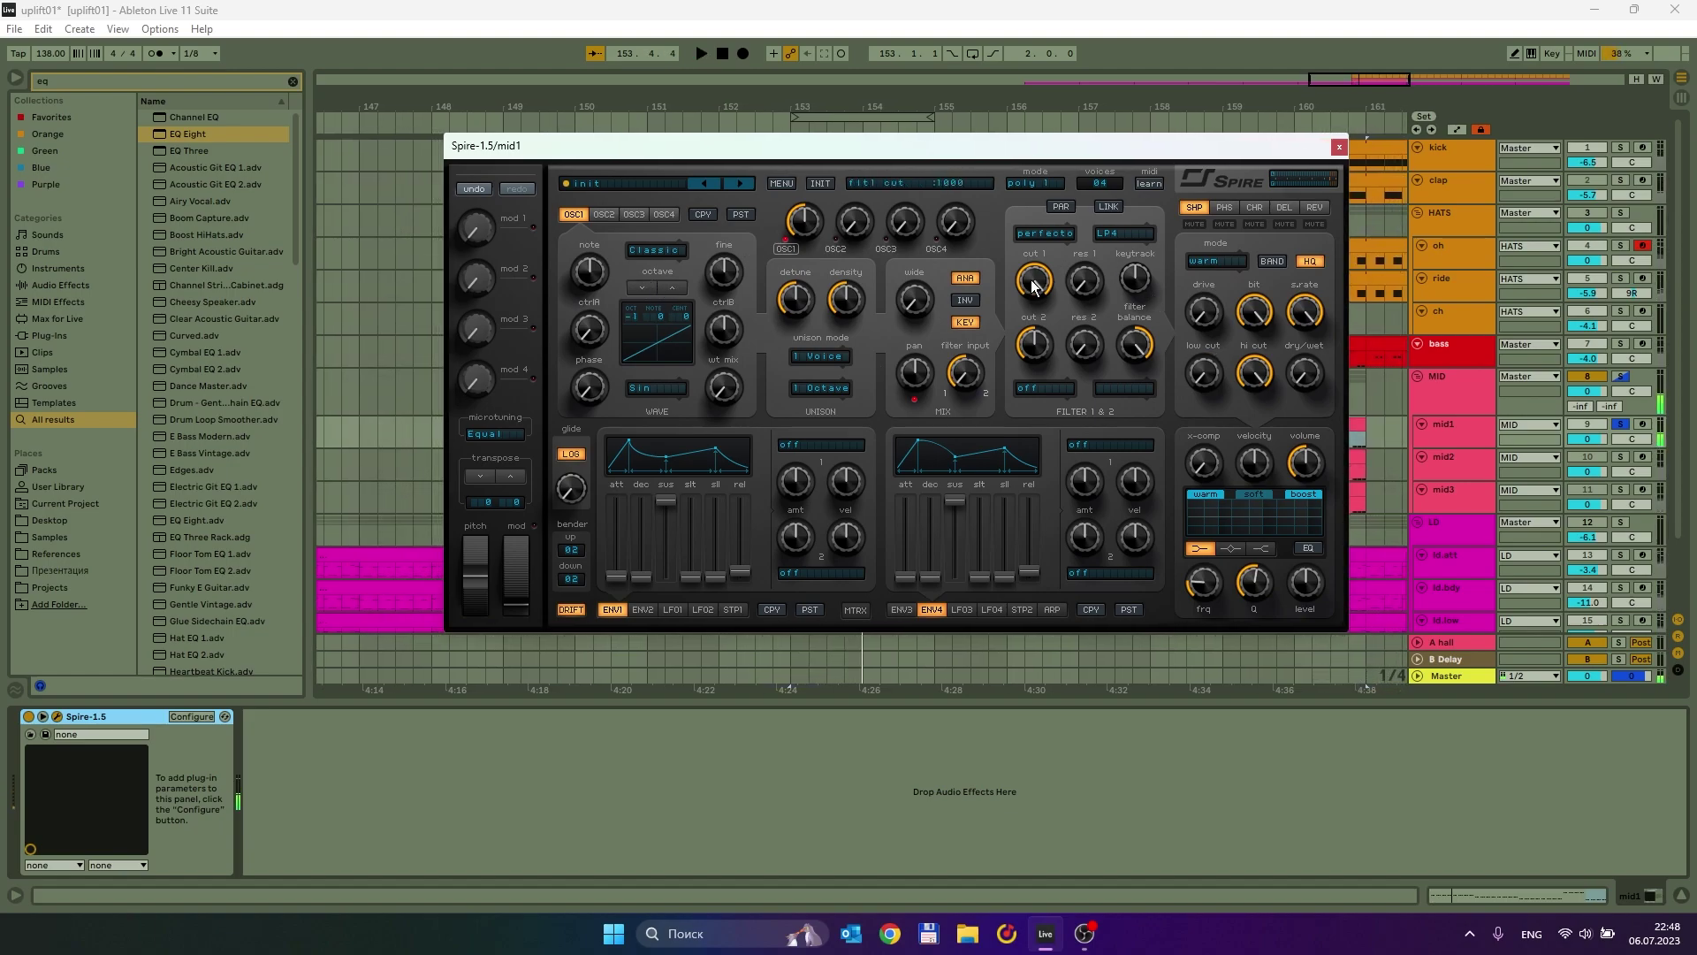
Assign envelope 3 to Cutoff 1, lower filter cutoff 1 to 400 and play the clip.
{"action": "left_click", "coordinate": [900, 610]}
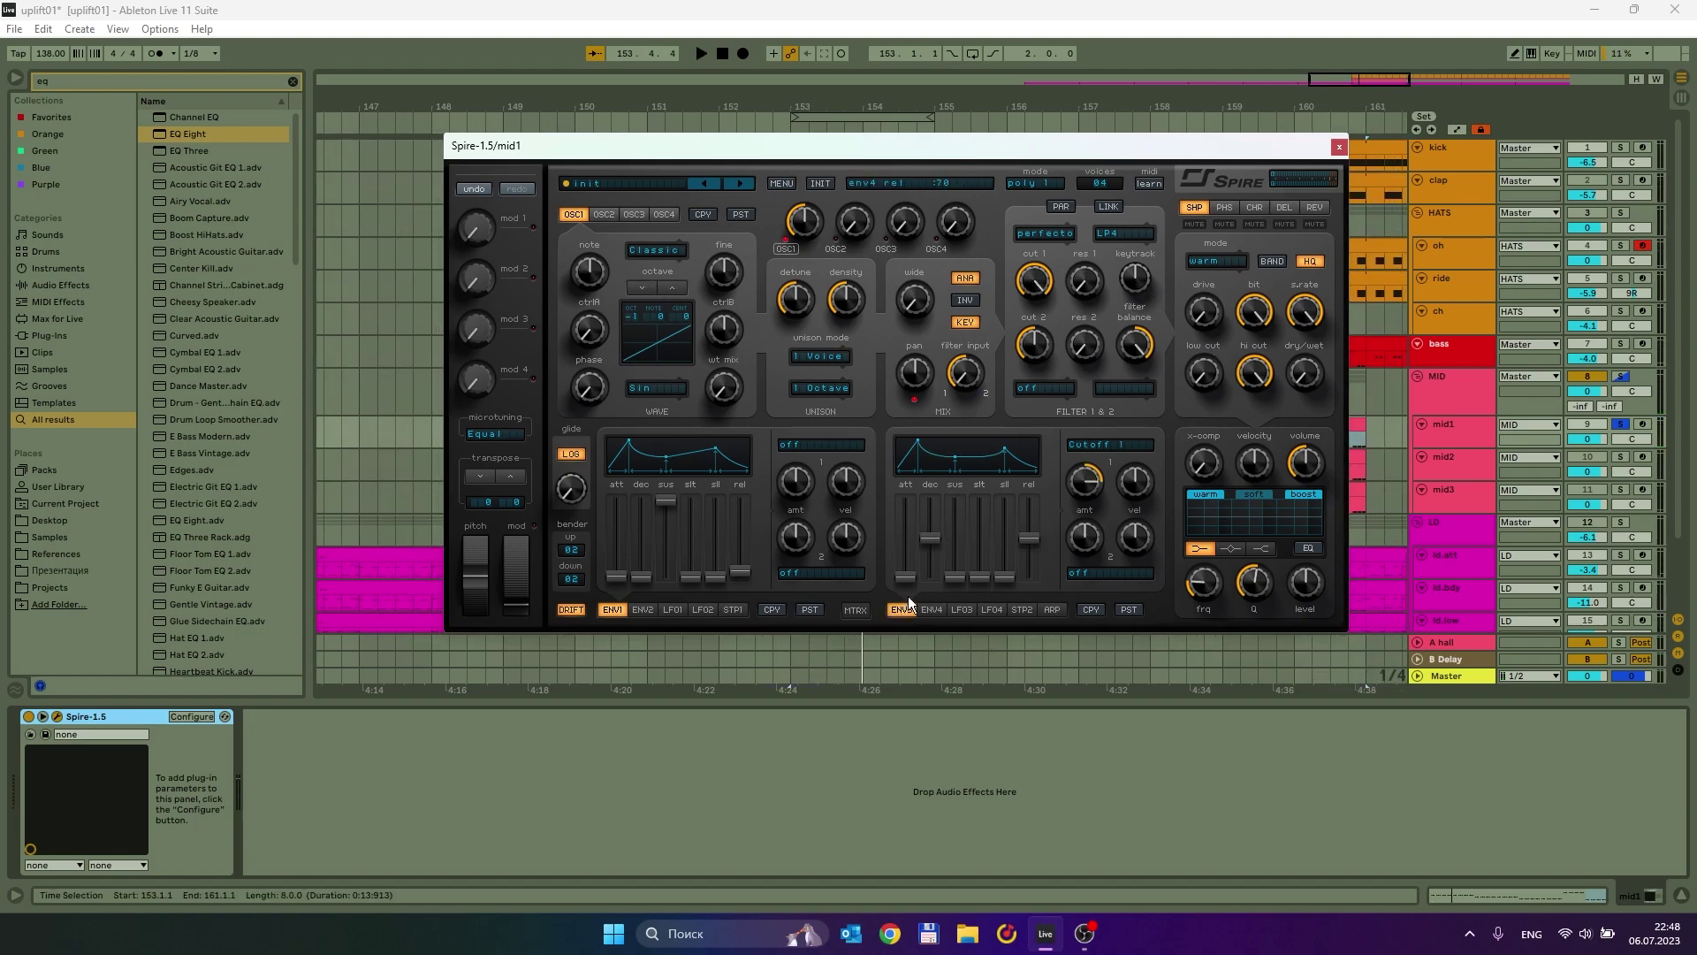
{"action": "left_click_drag", "start_coordinate": [1034, 282], "coordinate": [1022, 368]}
{"action": "key", "text": "space"}
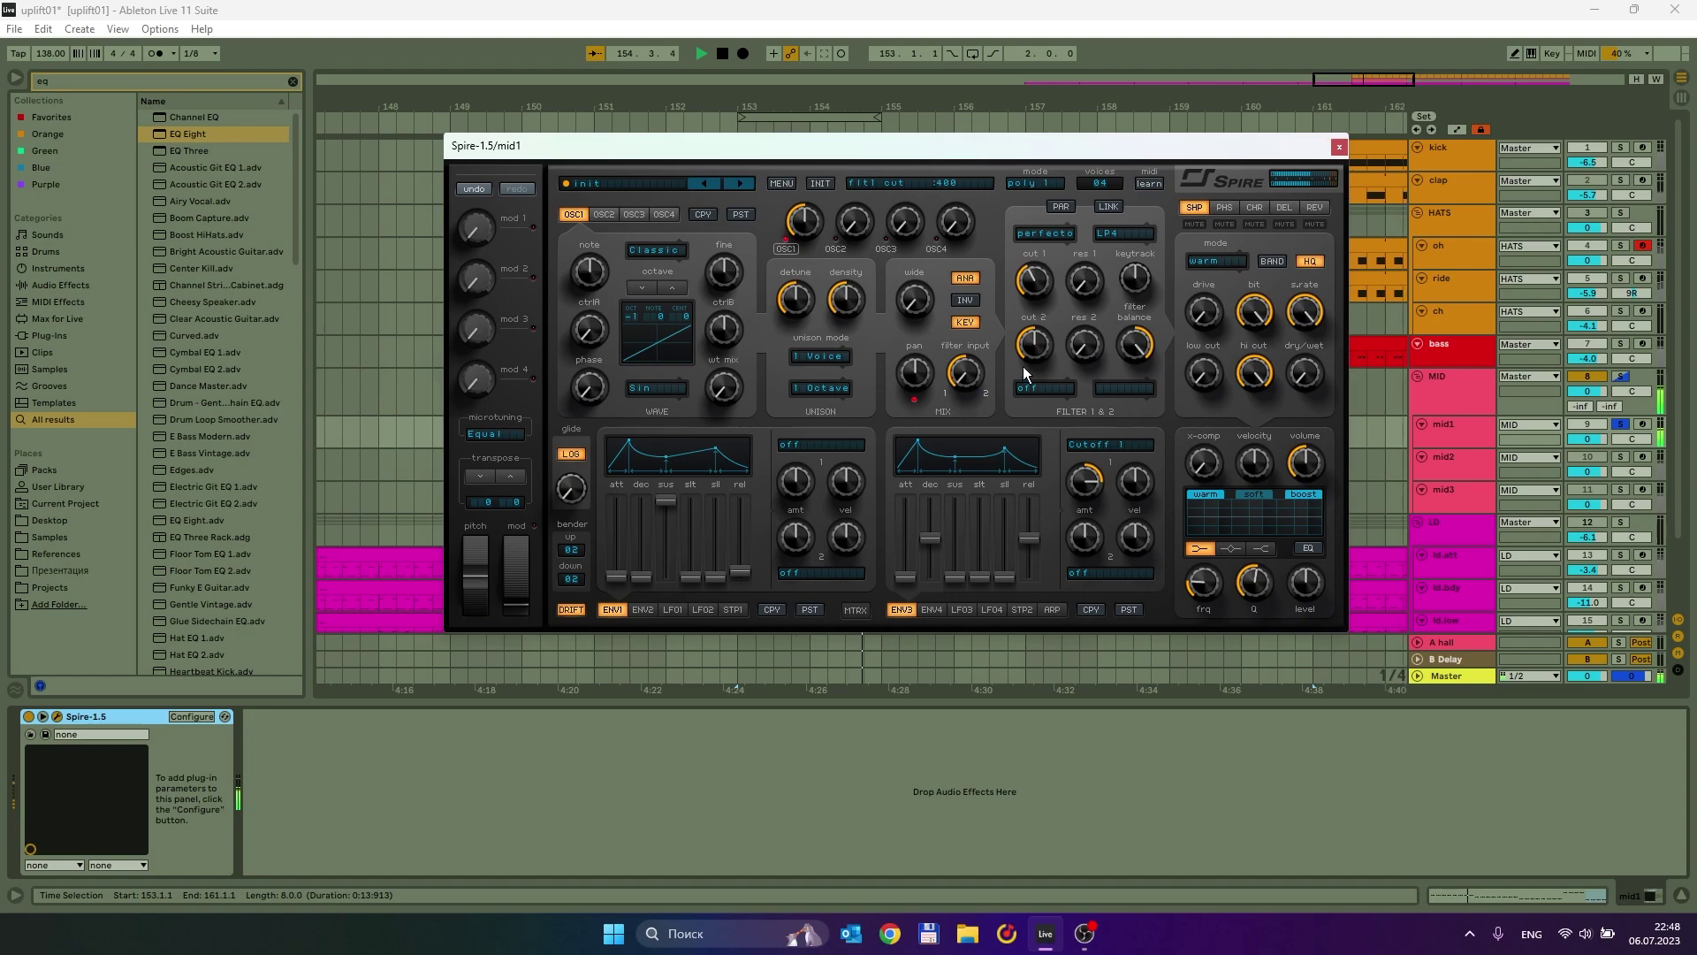
Audition envelope 3's amount of 830 on Cutoff 1 and set the envelope's sustain to 257.
{"action": "left_click", "coordinate": [1075, 483]}
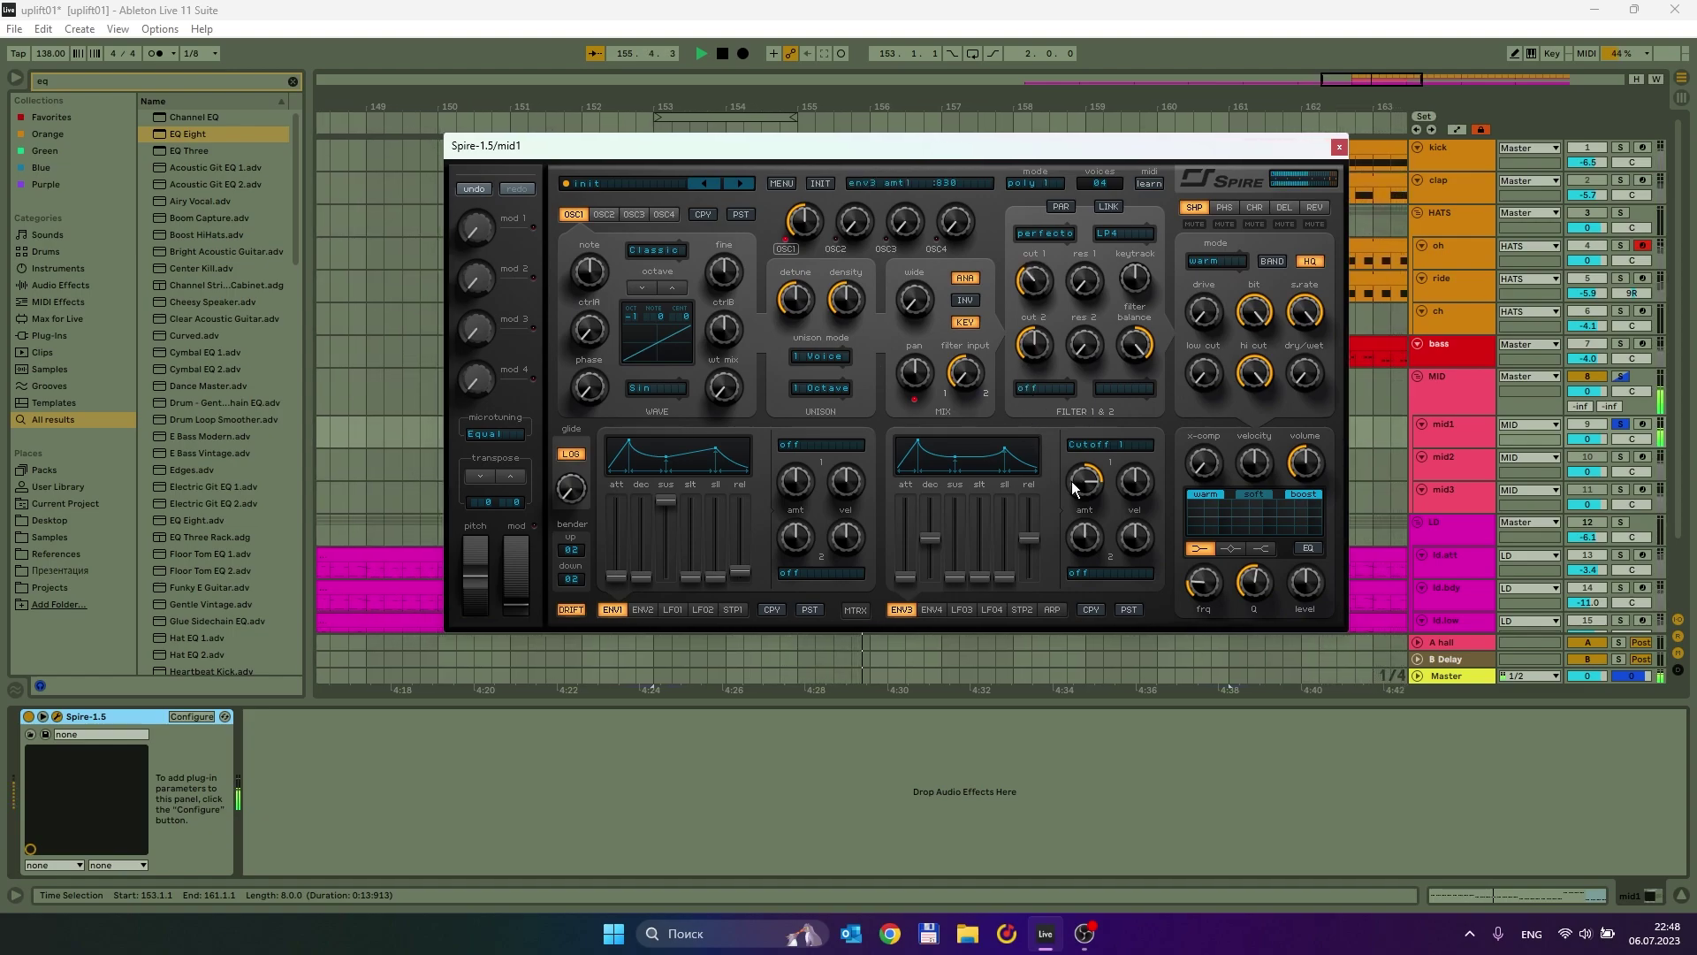
{"action": "key", "text": "space"}
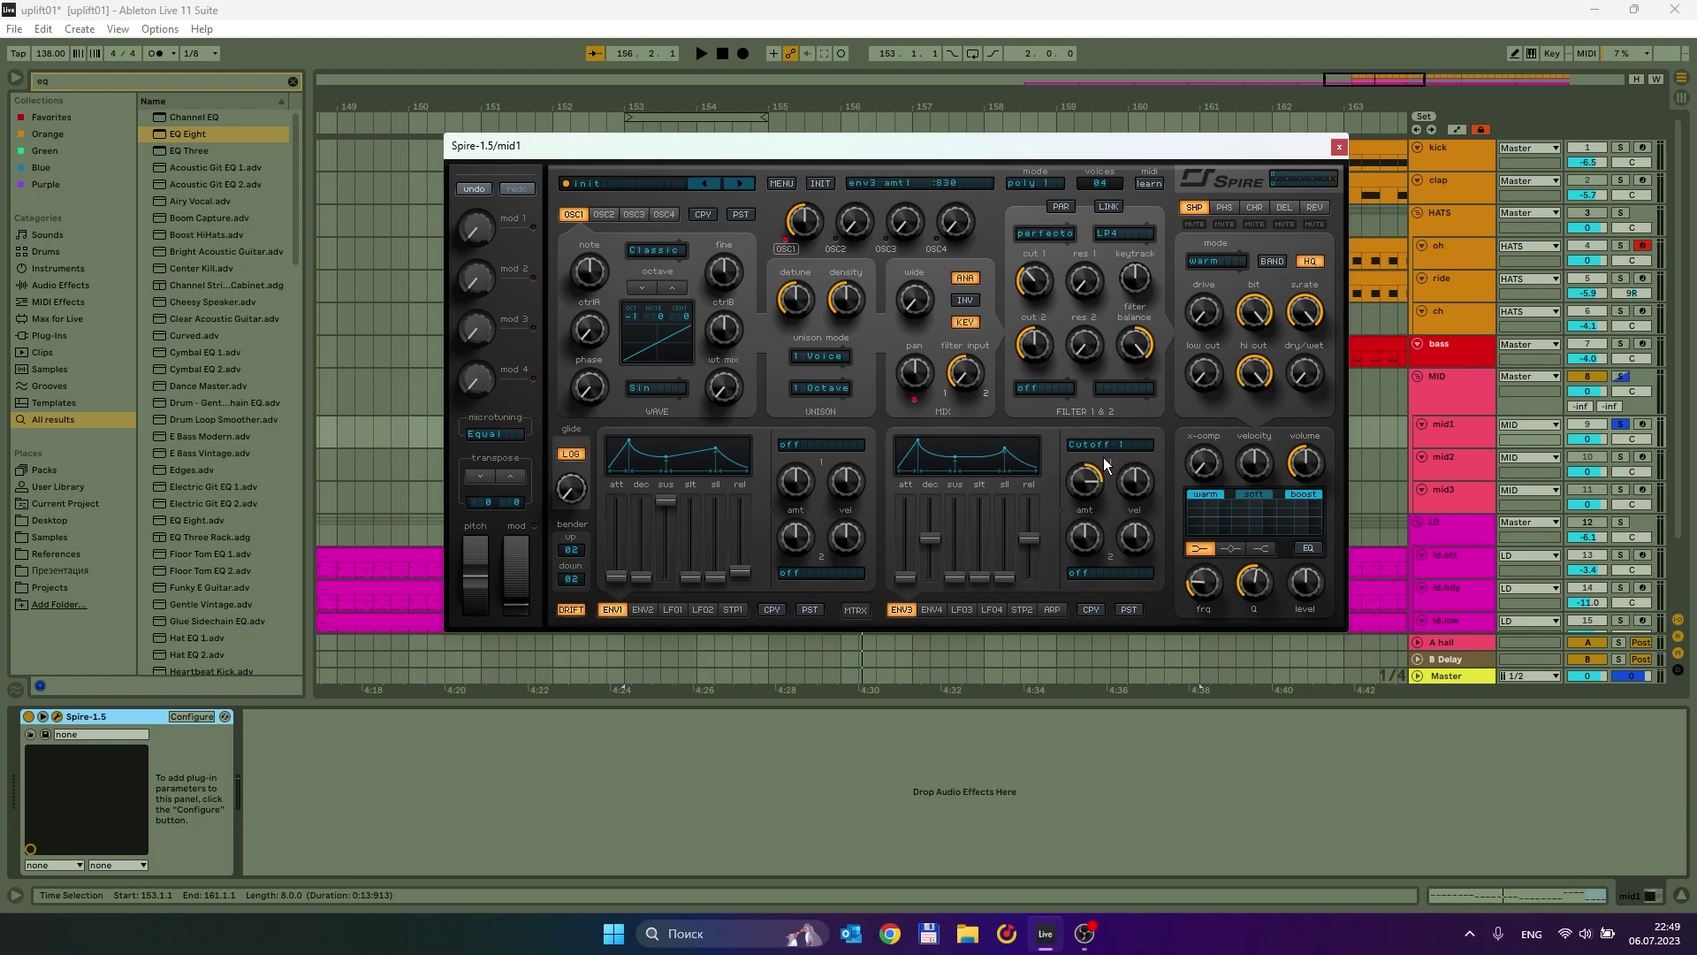
{"action": "key", "text": "space"}
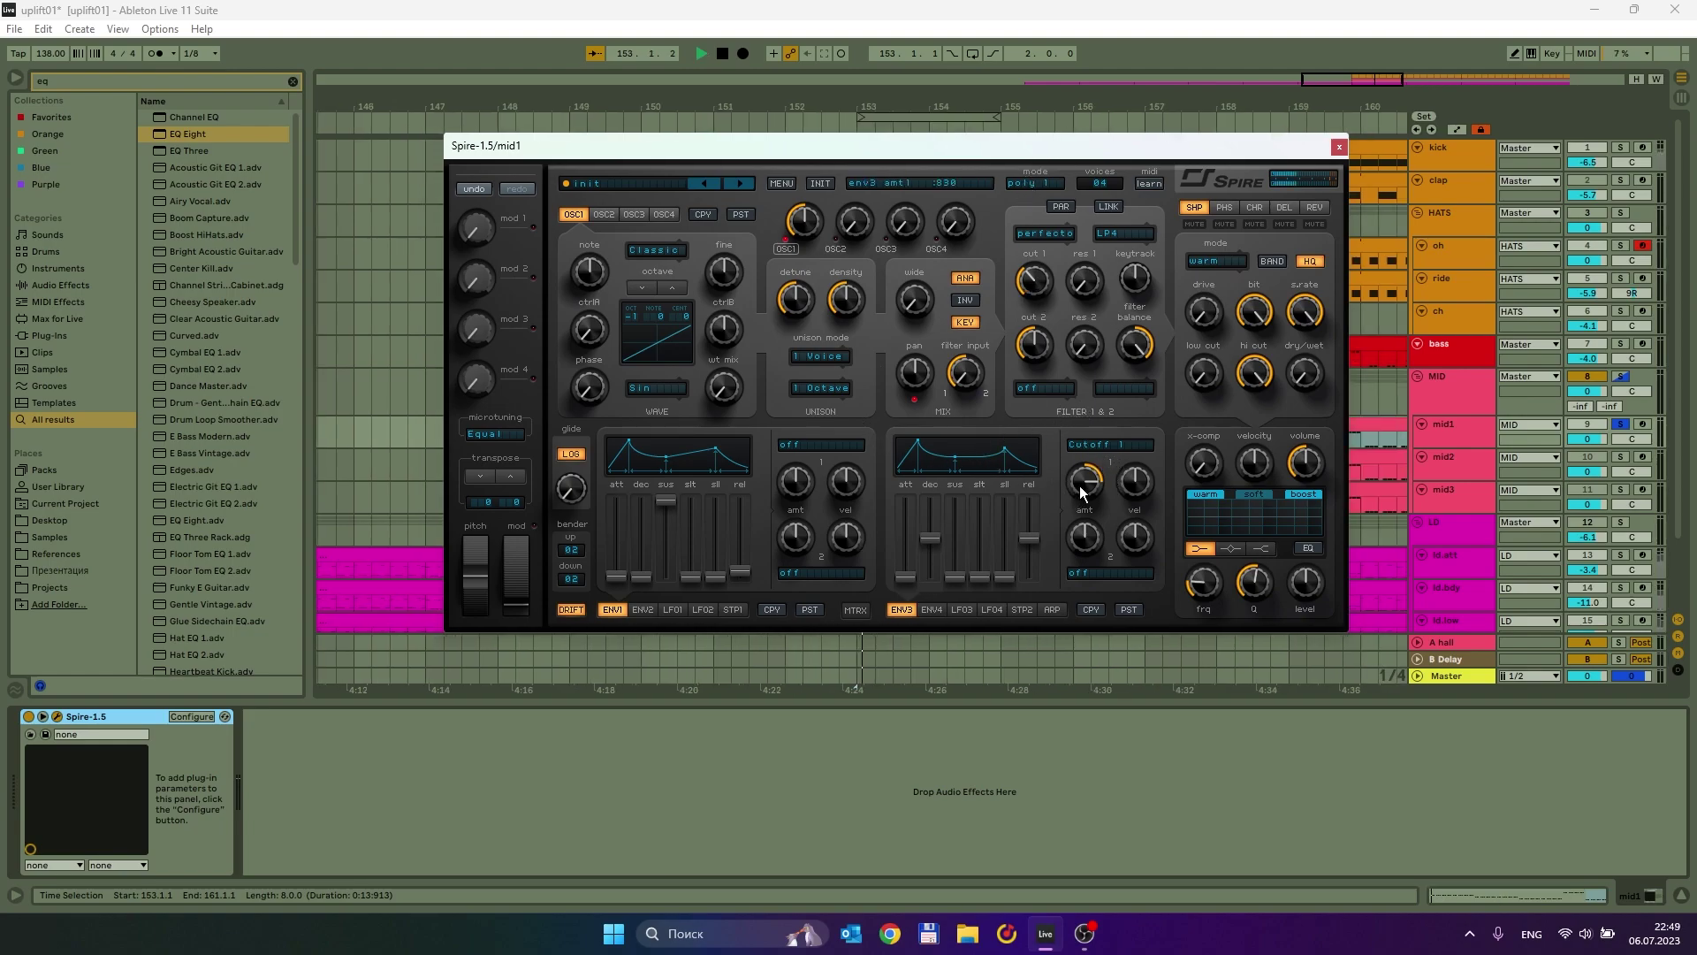
{"action": "left_click_drag", "start_coordinate": [1069, 518], "coordinate": [1070, 472]}
{"action": "key", "text": "space"}
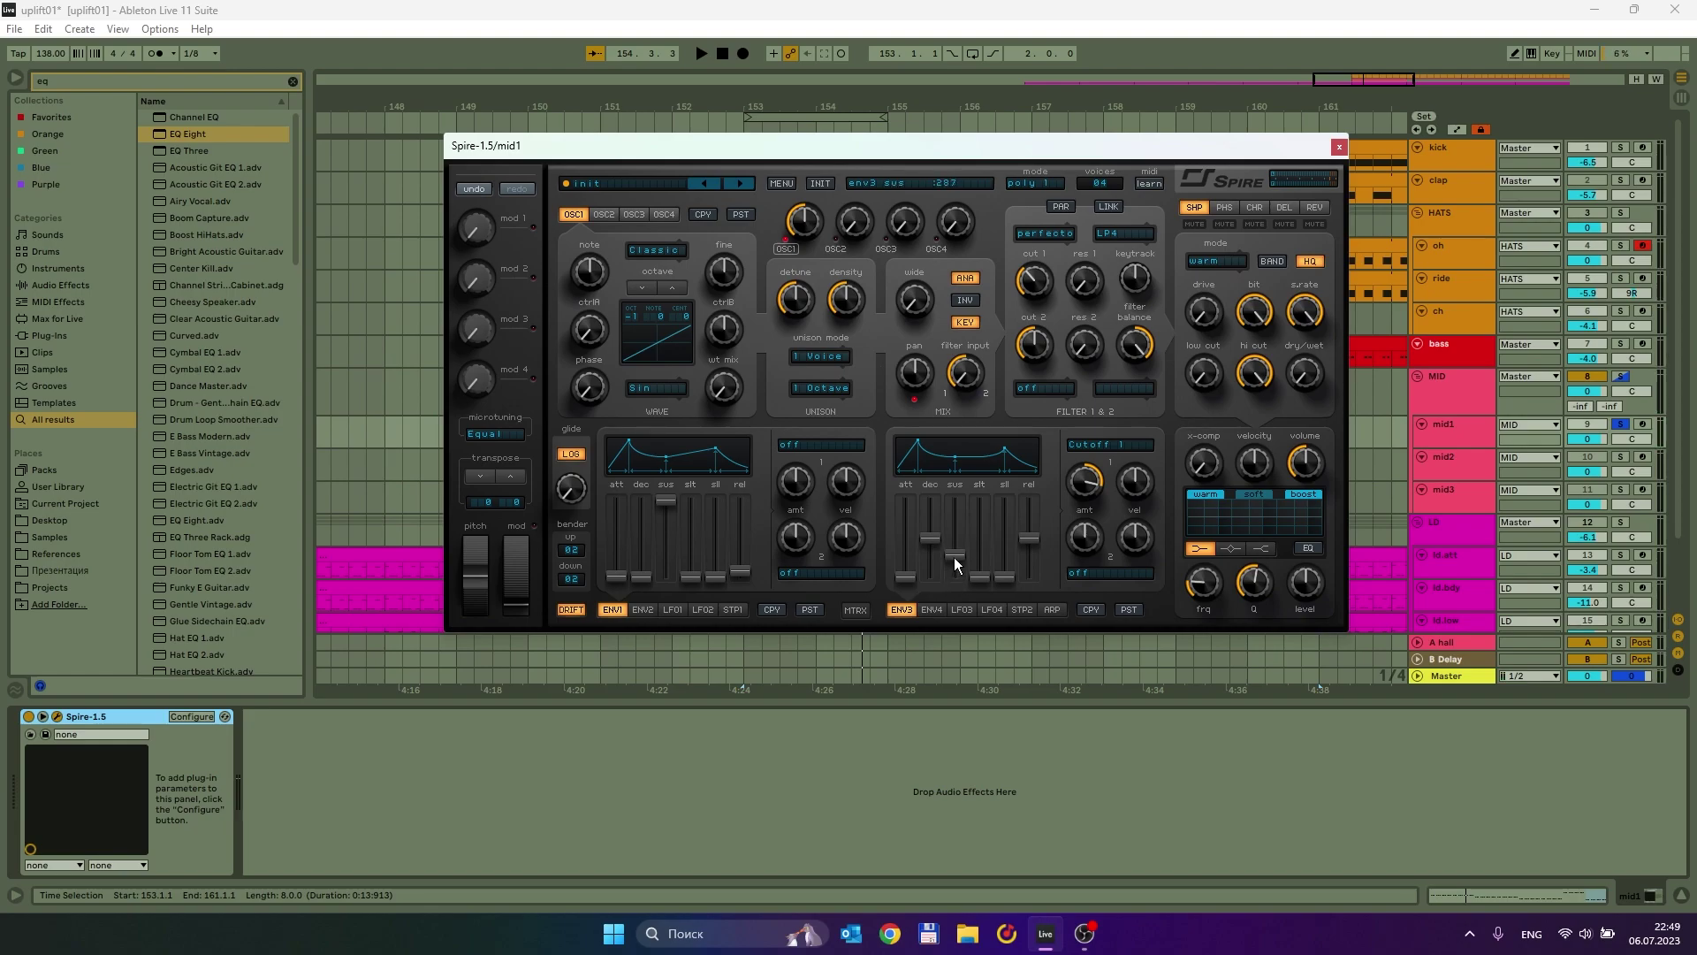
{"action": "key", "text": "space"}
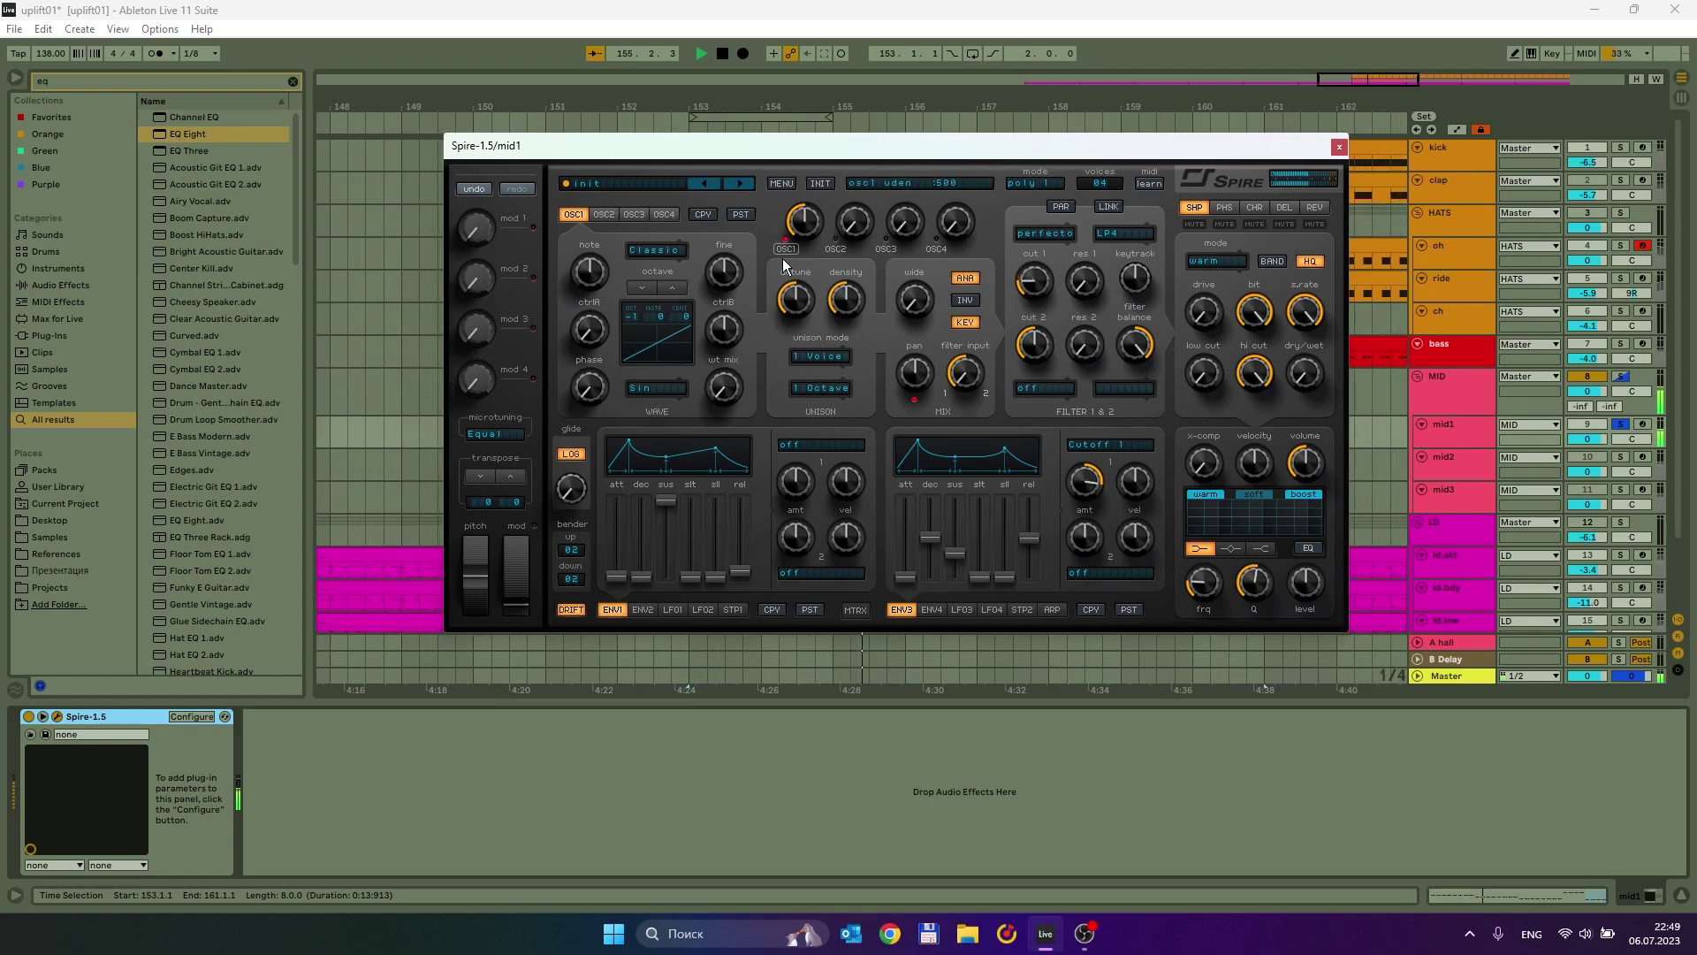
Set oscillator 1's unison mode to 5 Voices and increase its unison width during playback.
{"action": "left_click", "coordinate": [821, 357]}
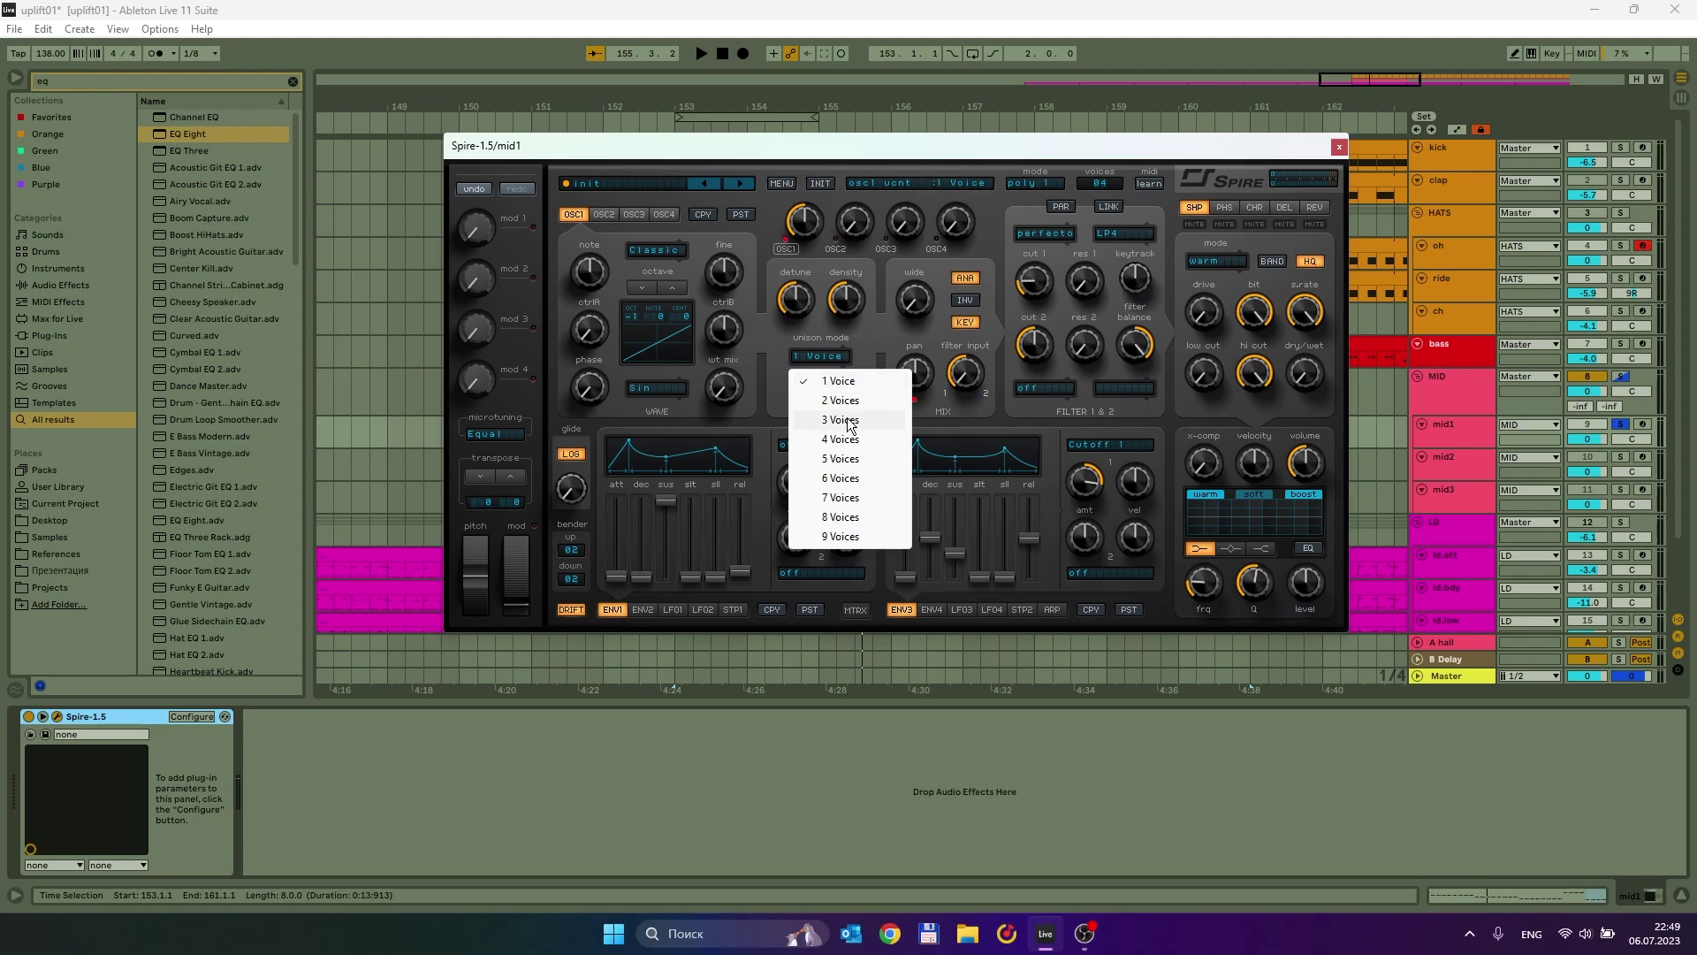
{"action": "left_click", "coordinate": [850, 458]}
{"action": "key", "text": "space"}
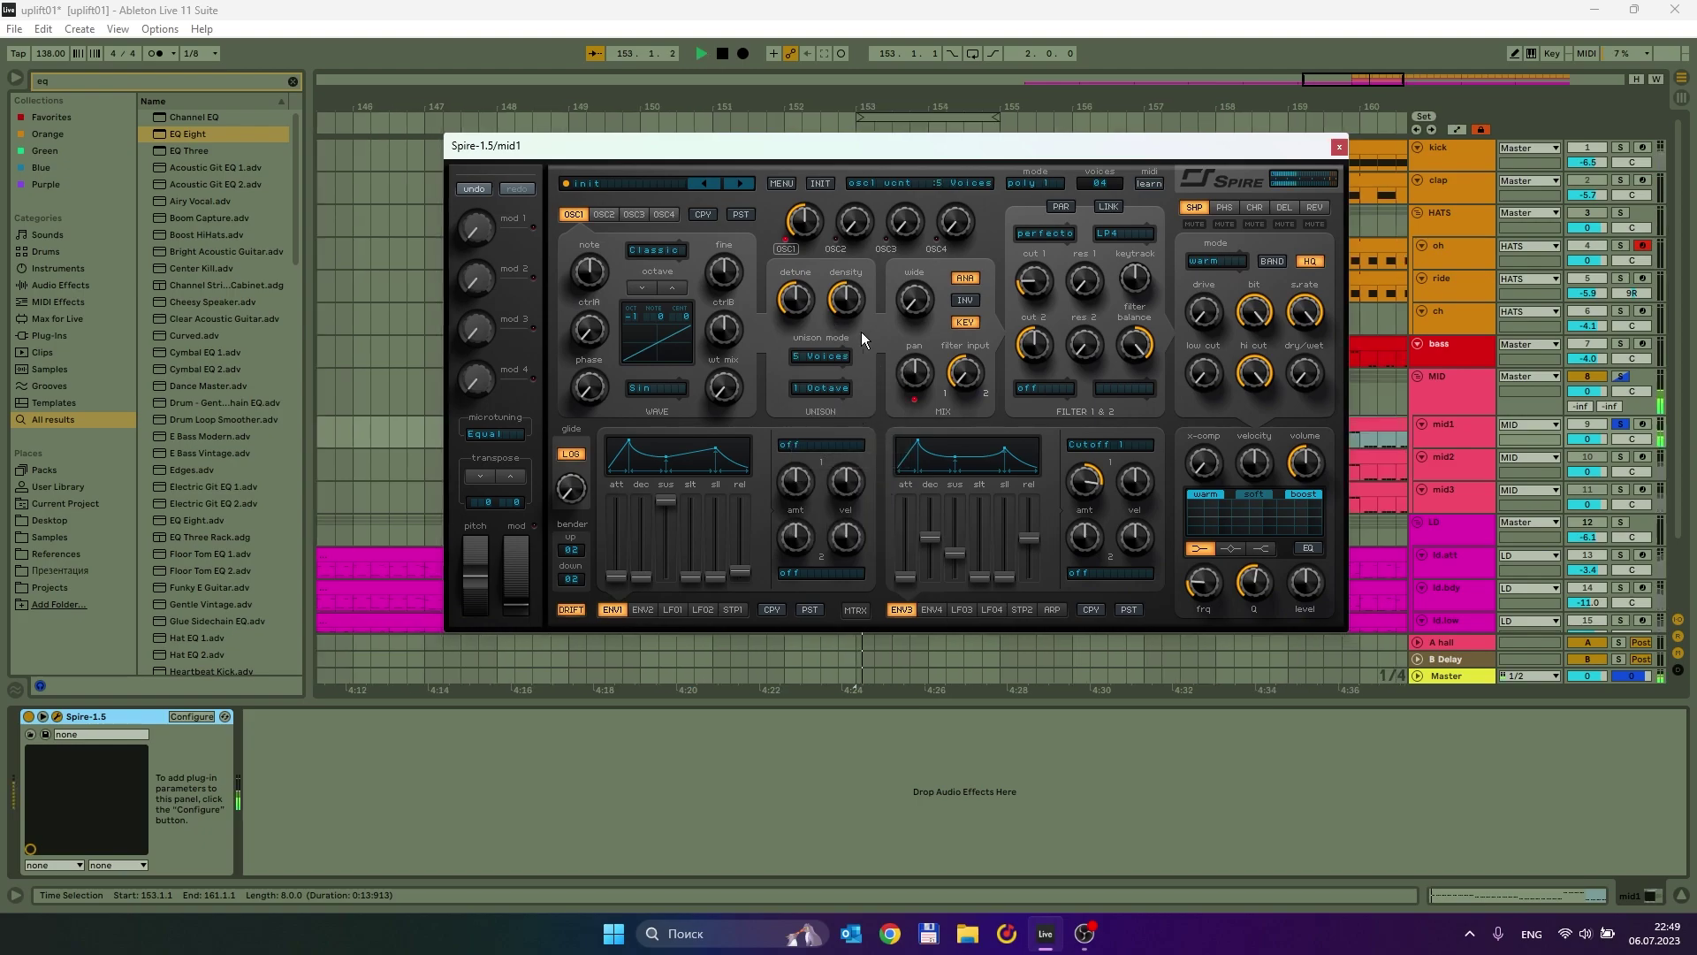
{"action": "left_click_drag", "start_coordinate": [915, 305], "coordinate": [907, 97]}
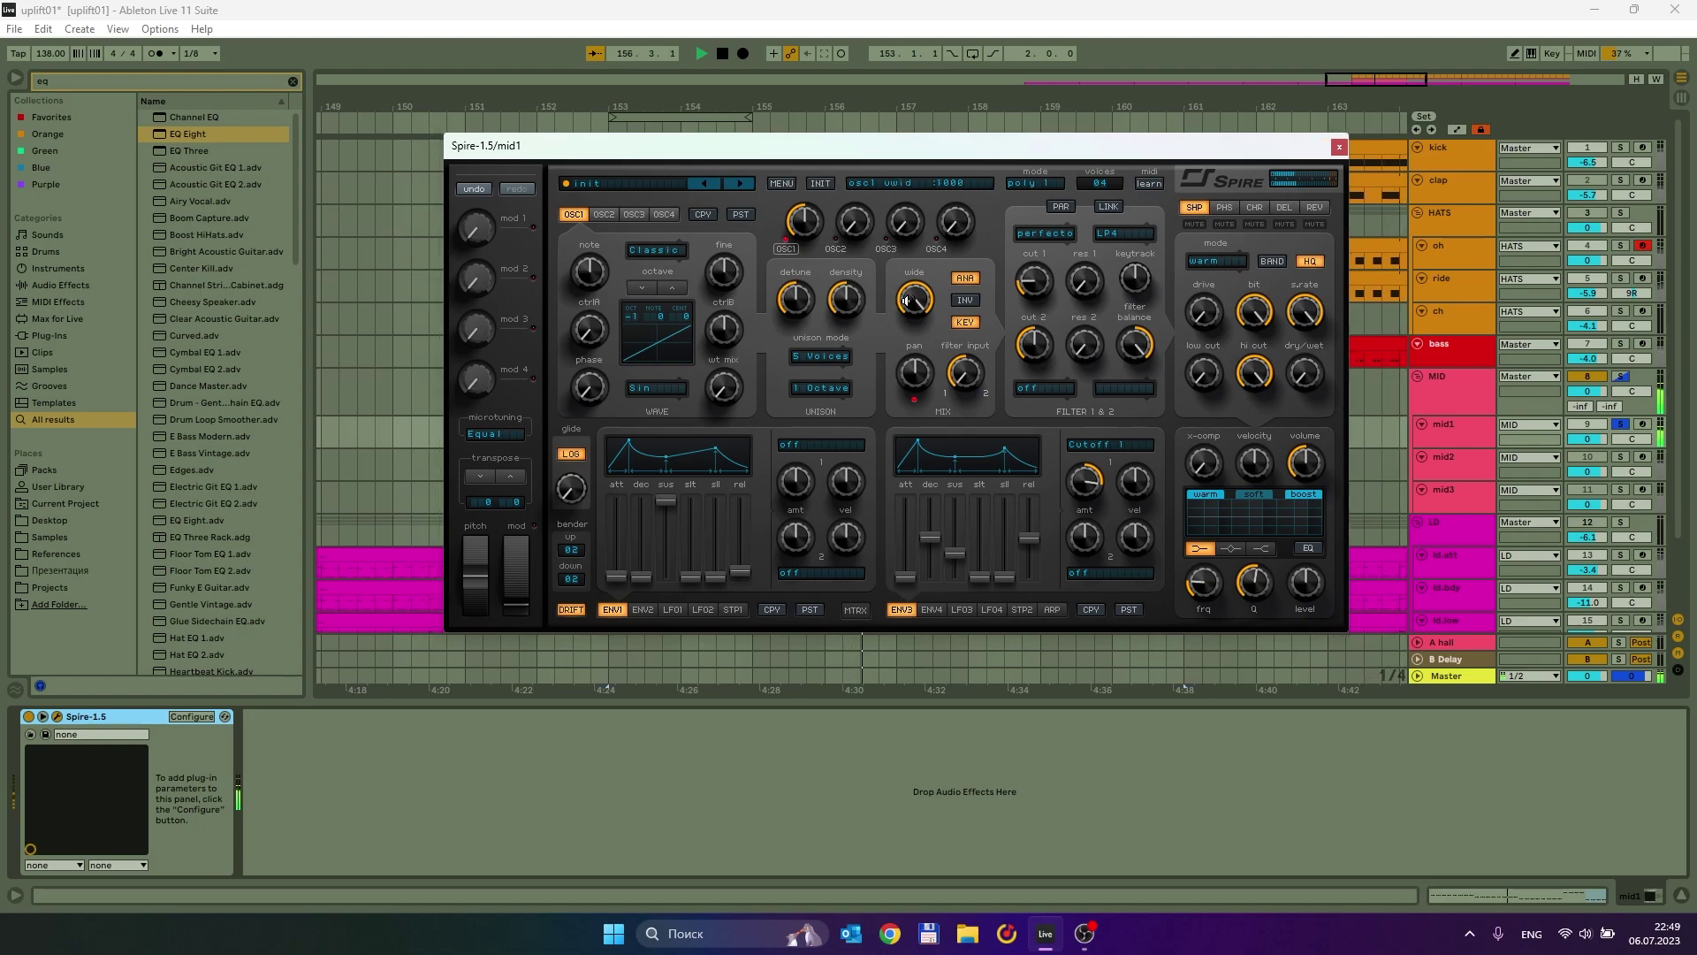
{"action": "left_click_drag", "start_coordinate": [915, 299], "coordinate": [911, 391]}
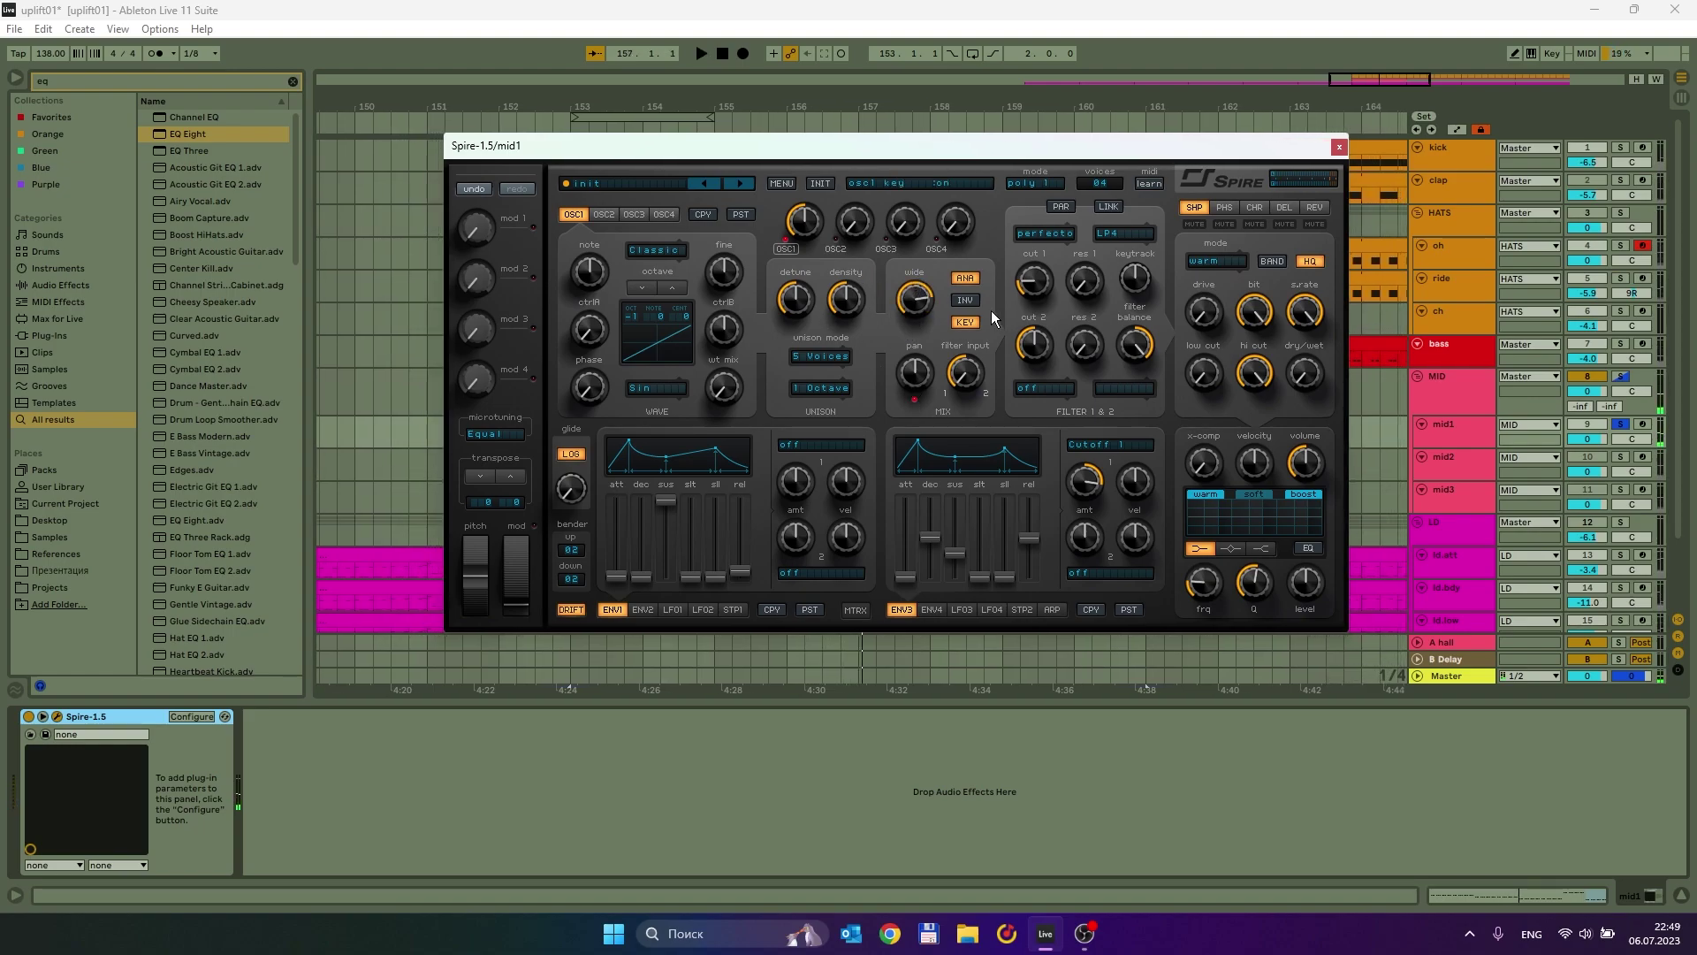
Set oscillator 1's unison detune to 440 with lower density, and raise filter cutoff 1 slightly.
{"action": "key", "text": "space"}
{"action": "left_click_drag", "start_coordinate": [798, 309], "coordinate": [845, 333]}
{"action": "left_click_drag", "start_coordinate": [1026, 285], "coordinate": [1024, 262]}
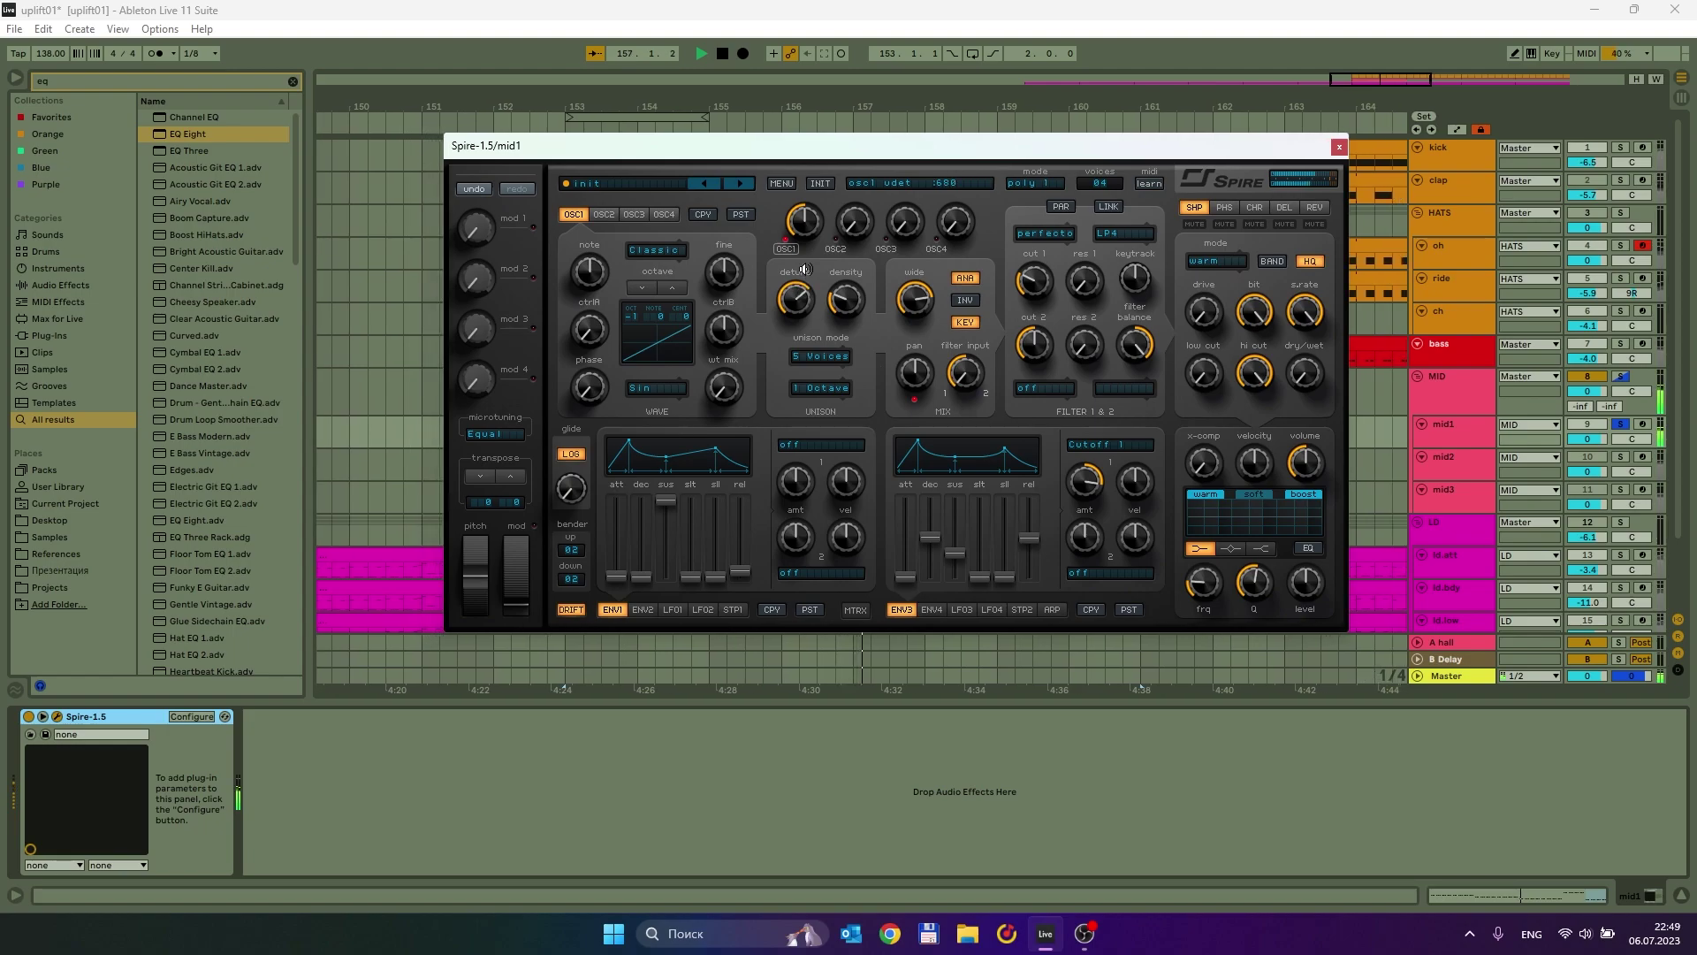
{"action": "left_click_drag", "start_coordinate": [810, 251], "coordinate": [800, 307]}
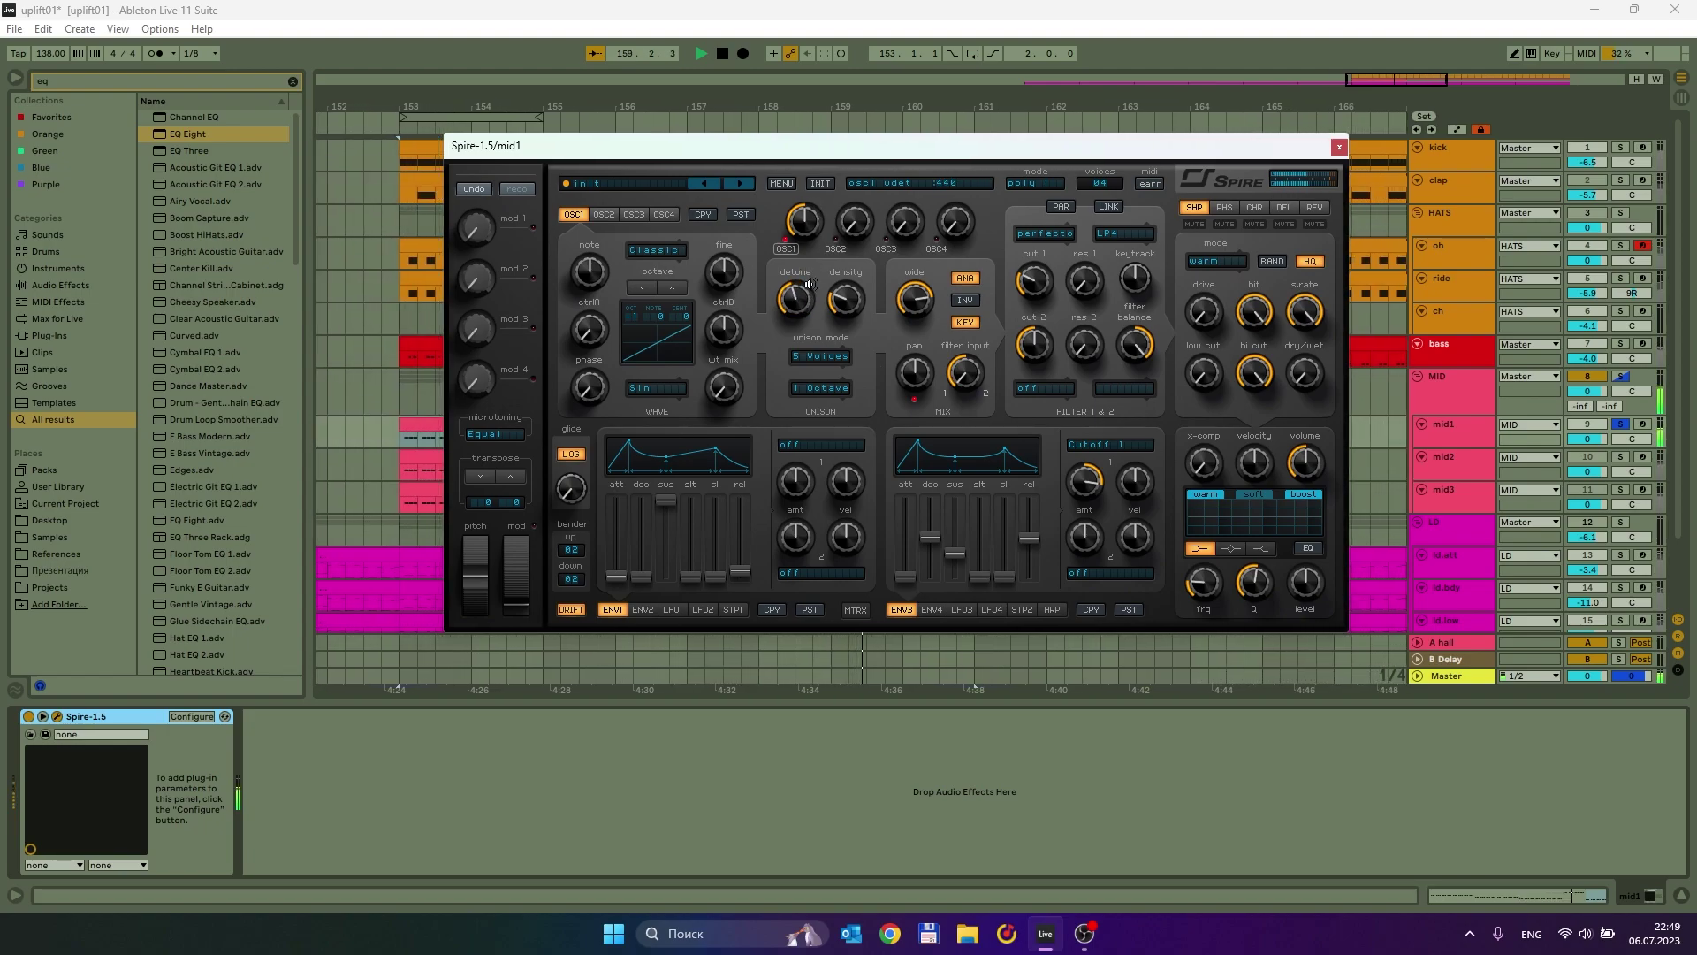
Loop the eight bars from 153 to 161 and set oscillator 1's unison width to 510.
{"action": "left_click_drag", "start_coordinate": [612, 148], "coordinate": [647, 163]}
{"action": "left_click_drag", "start_coordinate": [436, 115], "coordinate": [871, 114]}
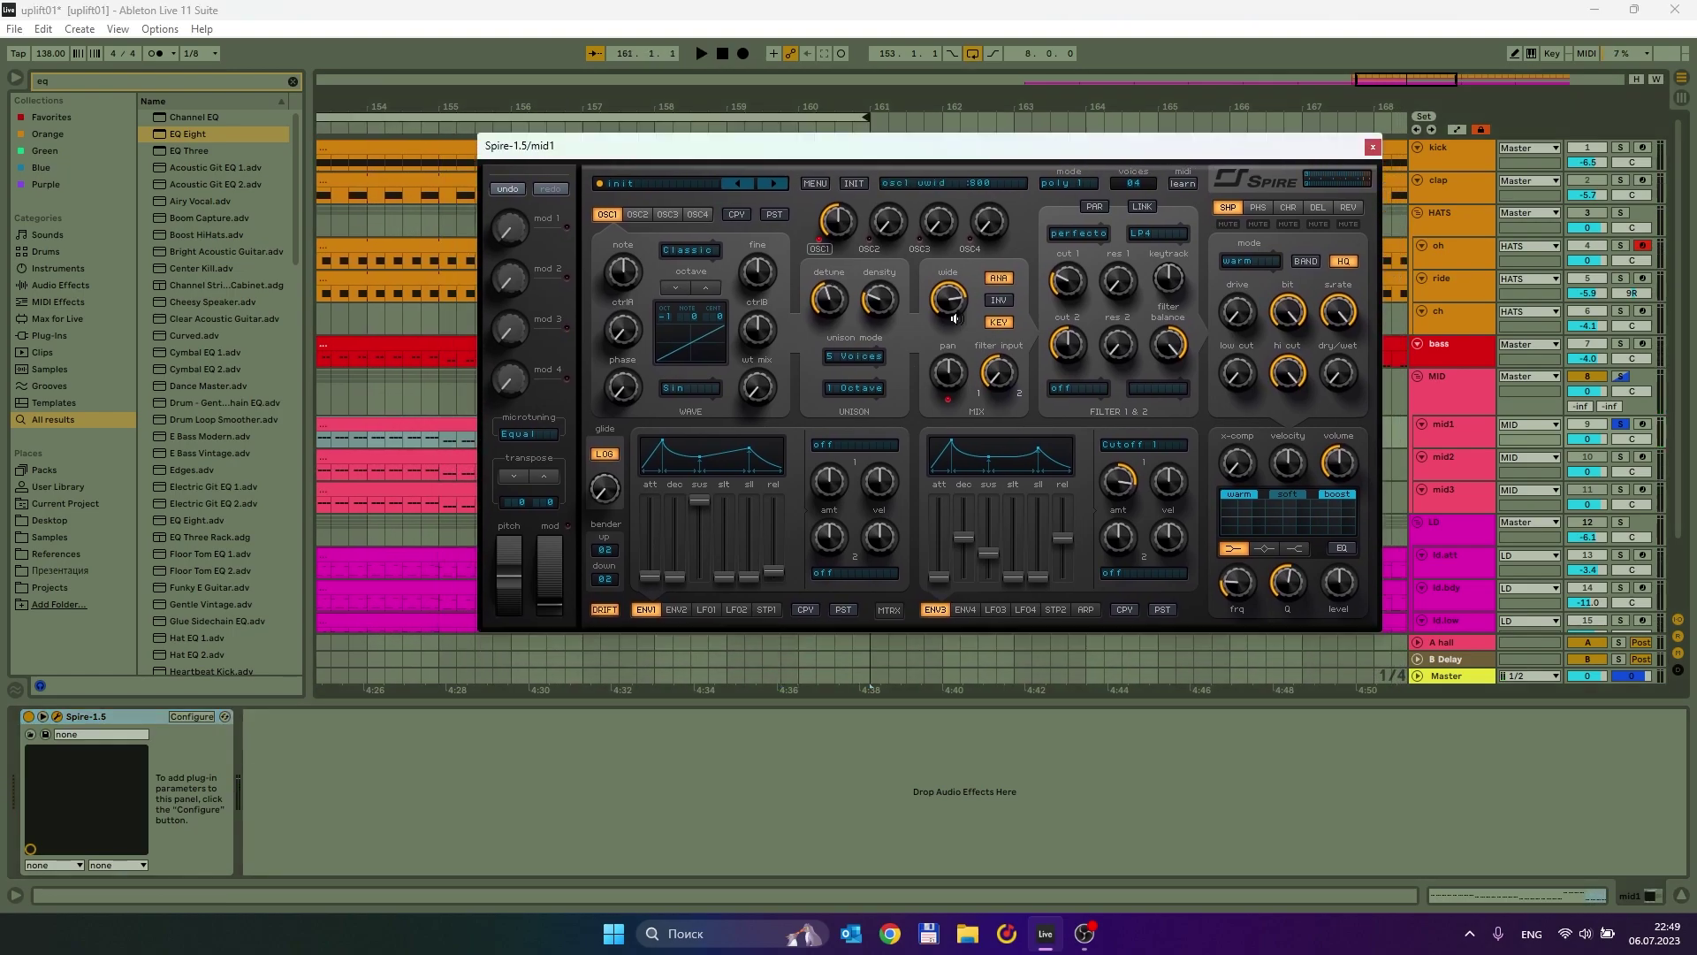
{"action": "left_click_drag", "start_coordinate": [944, 299], "coordinate": [943, 348]}
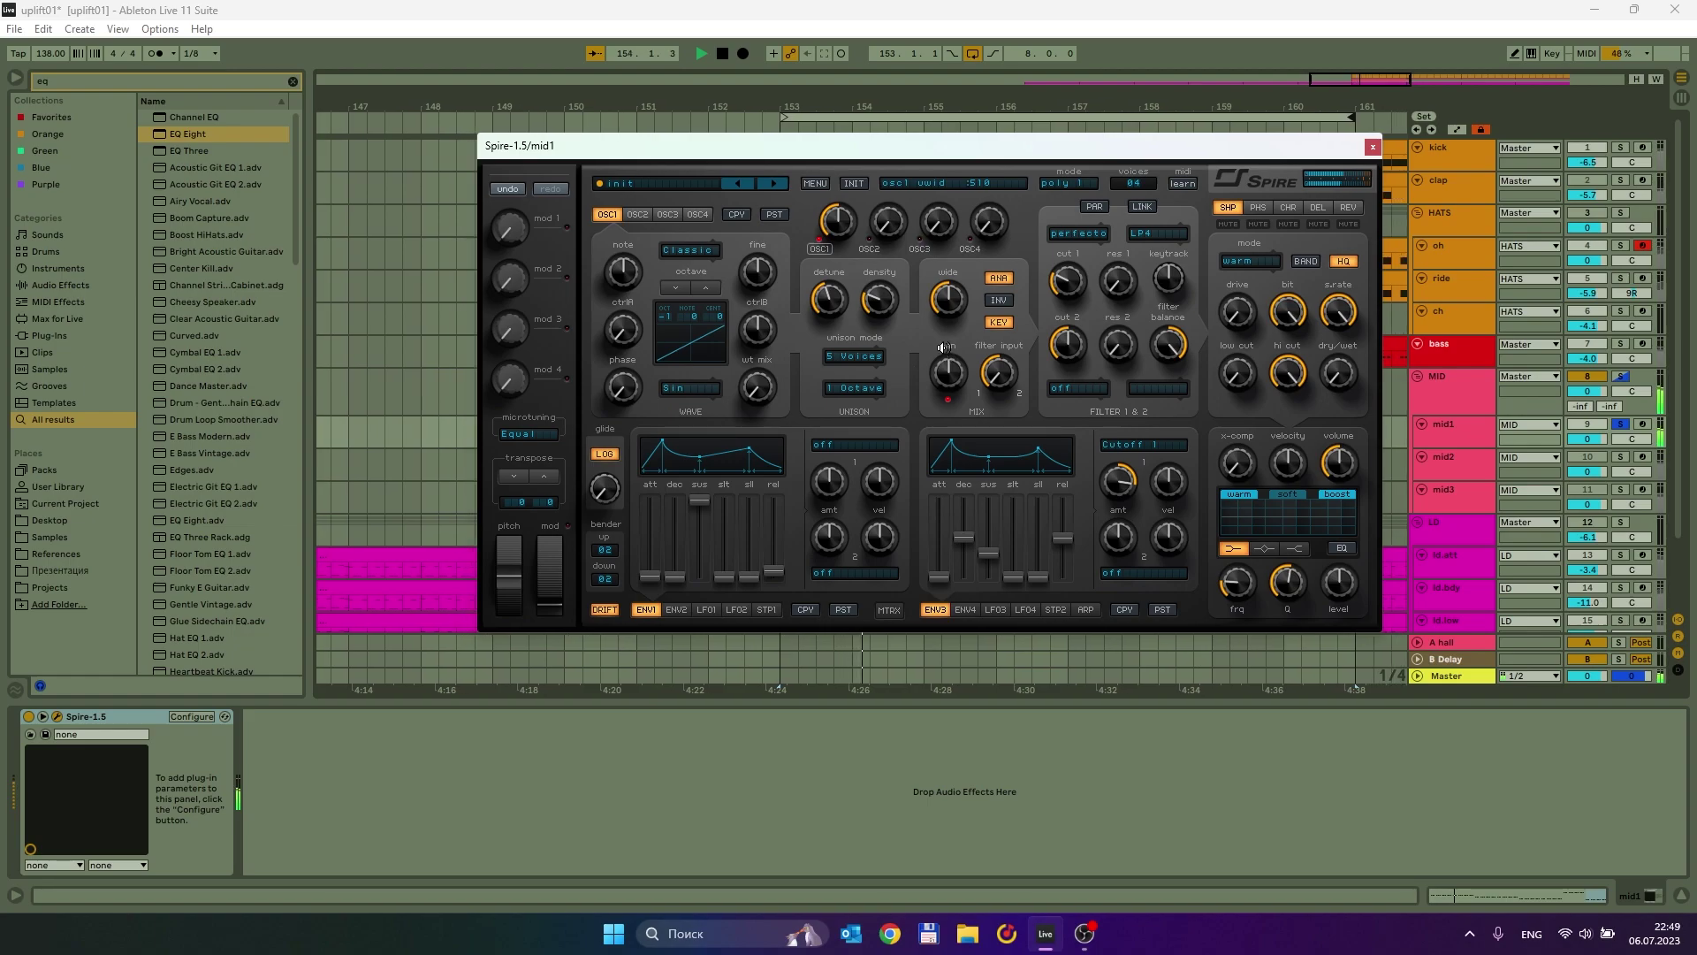
Raise envelope 1's decay and lower its sustain, listening to the loop.
{"action": "mouse_move", "coordinate": [690, 505]}
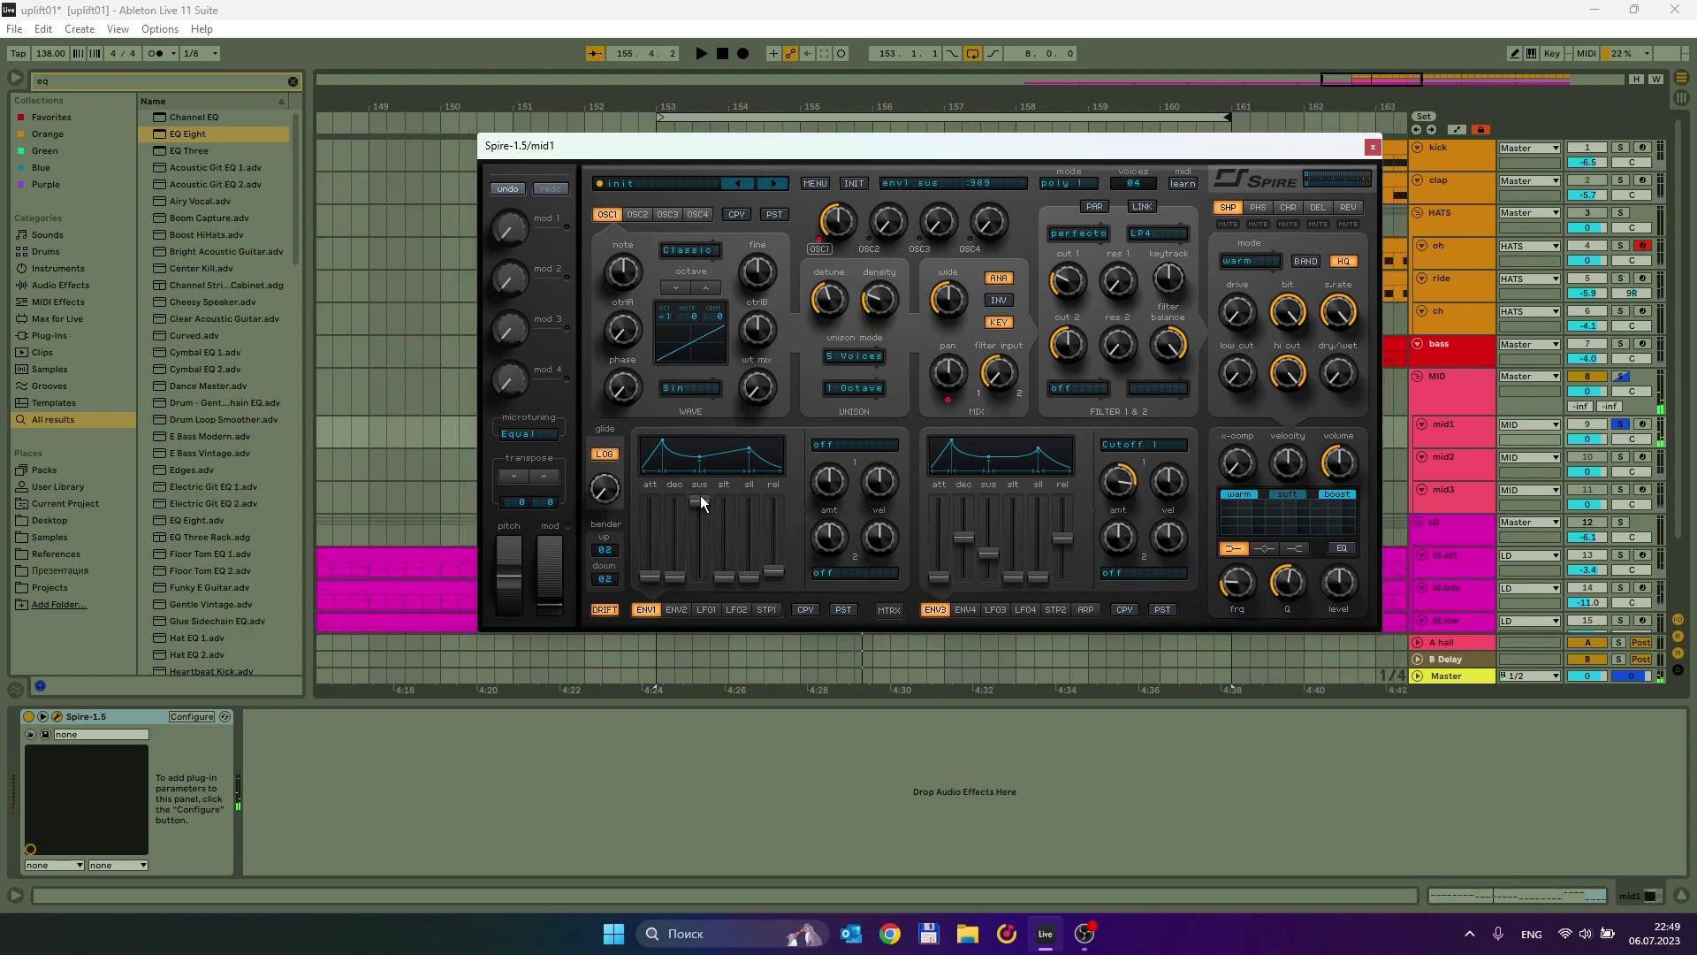
{"action": "mouse_move", "coordinate": [681, 575]}
{"action": "left_mouse_down"}
{"action": "mouse_move", "coordinate": [683, 518]}
{"action": "mouse_move", "coordinate": [693, 553]}
{"action": "mouse_move", "coordinate": [676, 536]}
{"action": "mouse_move", "coordinate": [676, 553]}
{"action": "mouse_move", "coordinate": [675, 532]}
{"action": "mouse_move", "coordinate": [699, 551]}
{"action": "left_mouse_up"}
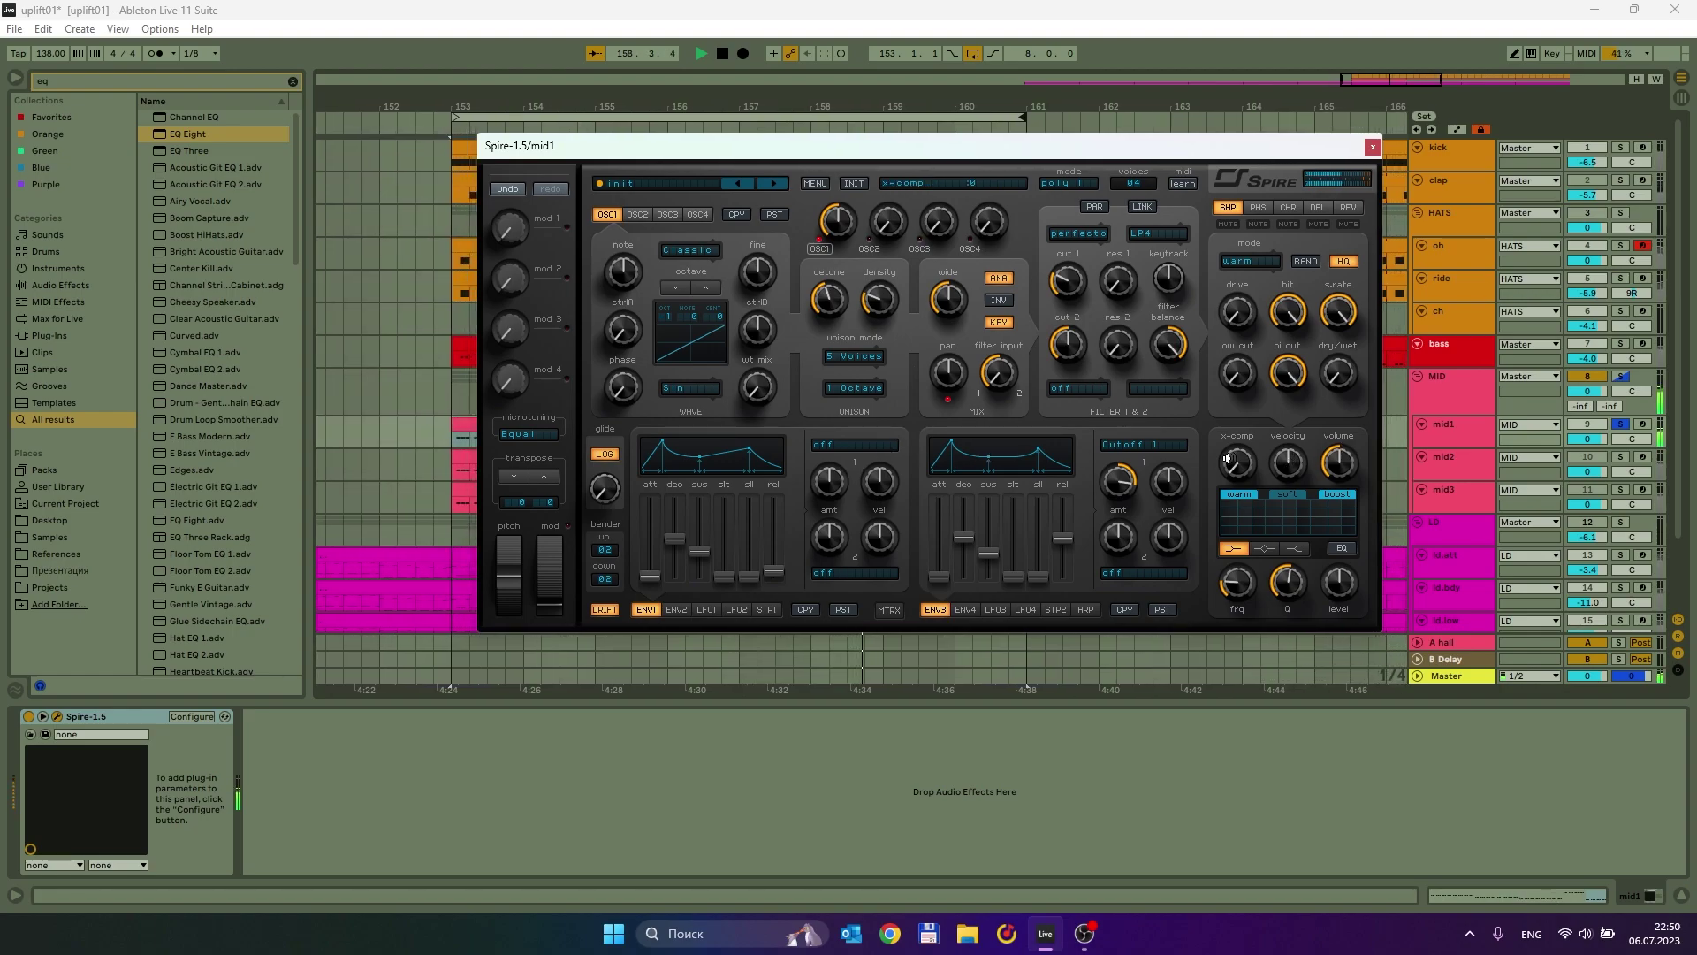
{"action": "key", "text": "space"}
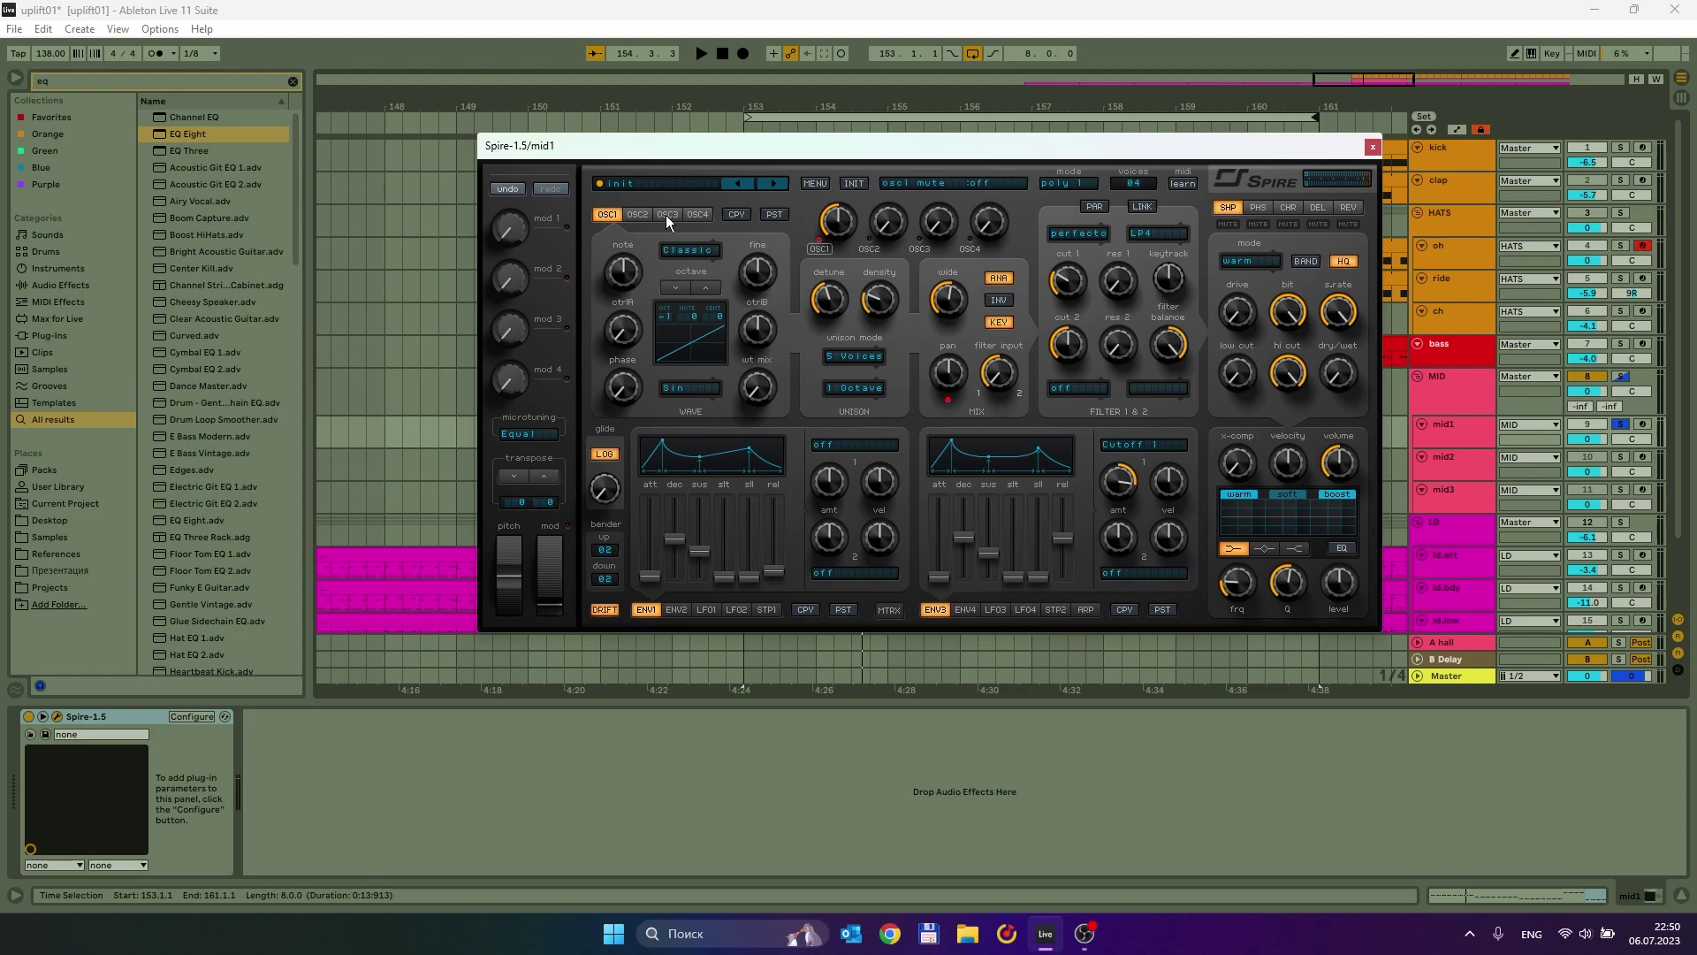
Bring oscillator 2 into the mix and set its unison mode to 2 Voices.
{"action": "left_click", "coordinate": [637, 214]}
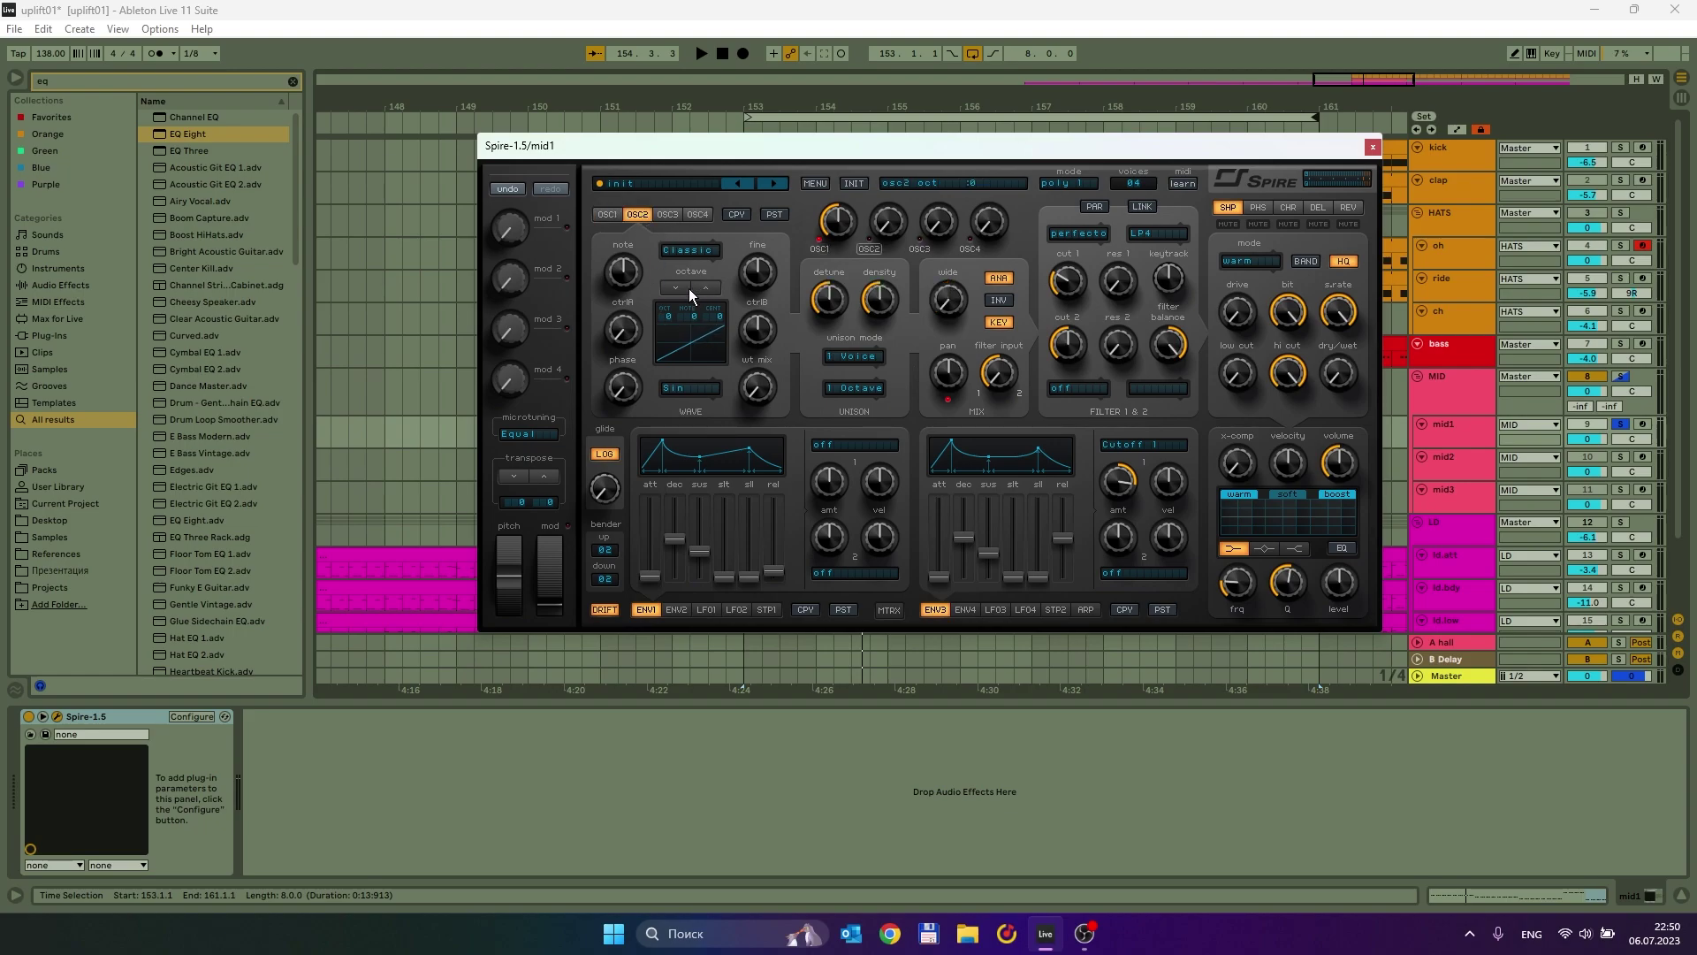
{"action": "key", "text": "space"}
{"action": "key", "text": "space"}
{"action": "left_click", "coordinate": [859, 356]}
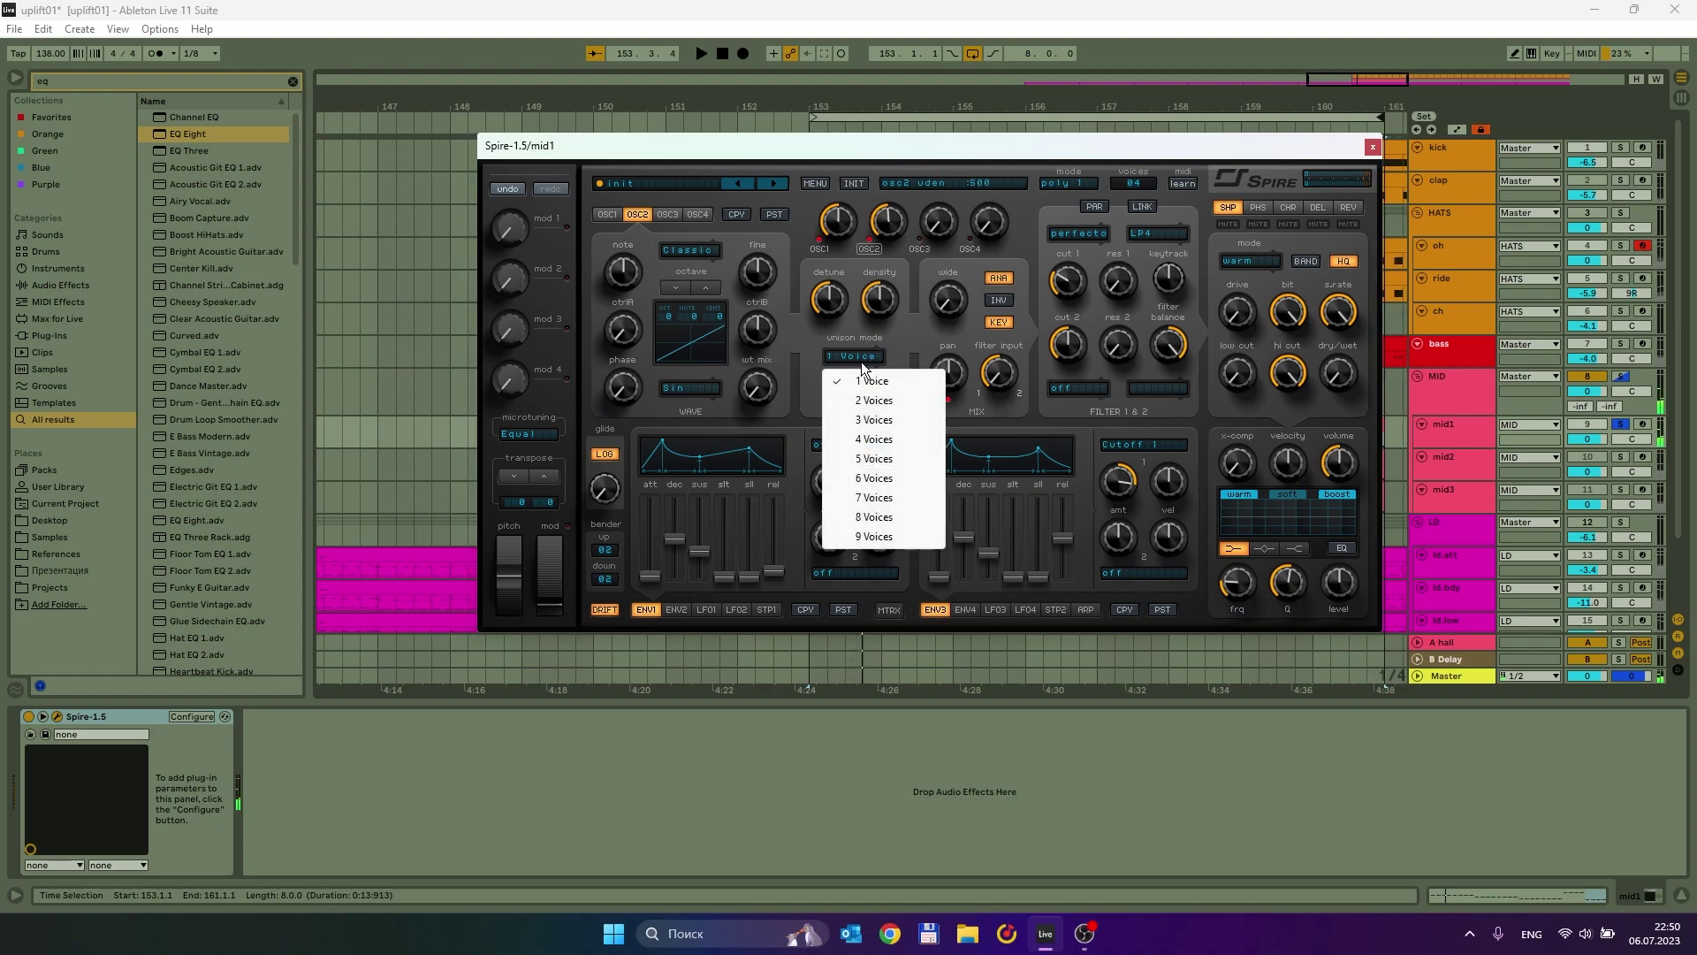
{"action": "left_click", "coordinate": [871, 403]}
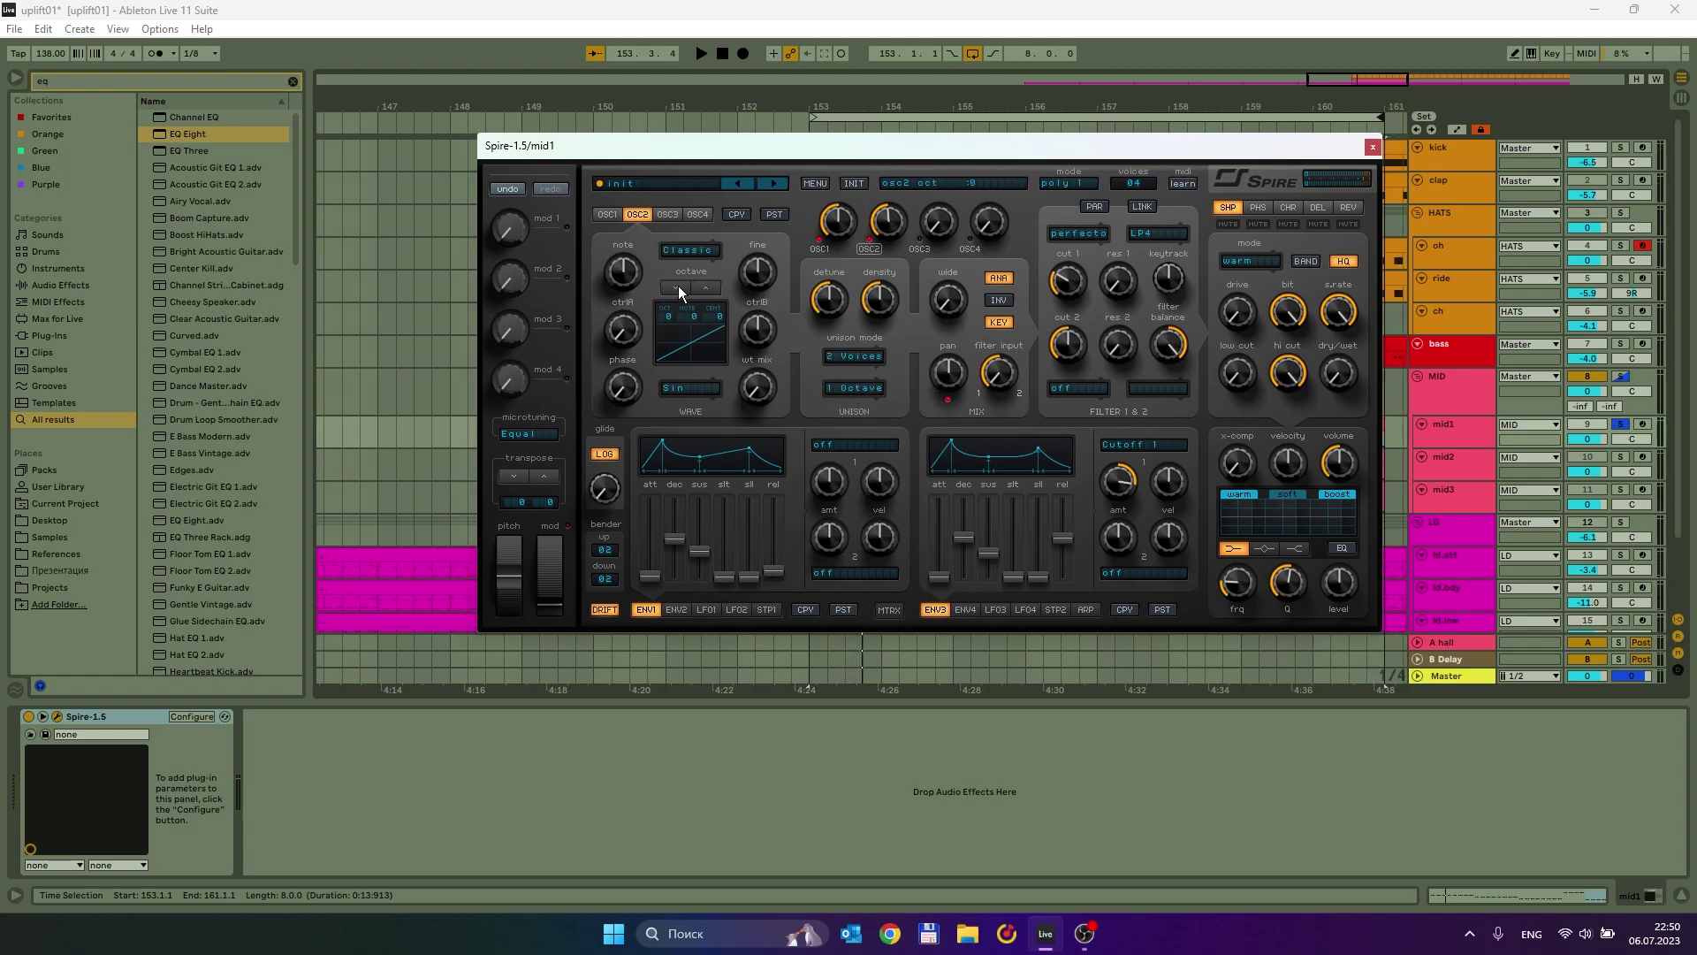
Drop oscillator 2 by two octaves and set its mix level to about 365 while the loop plays.
{"action": "left_click", "coordinate": [681, 285]}
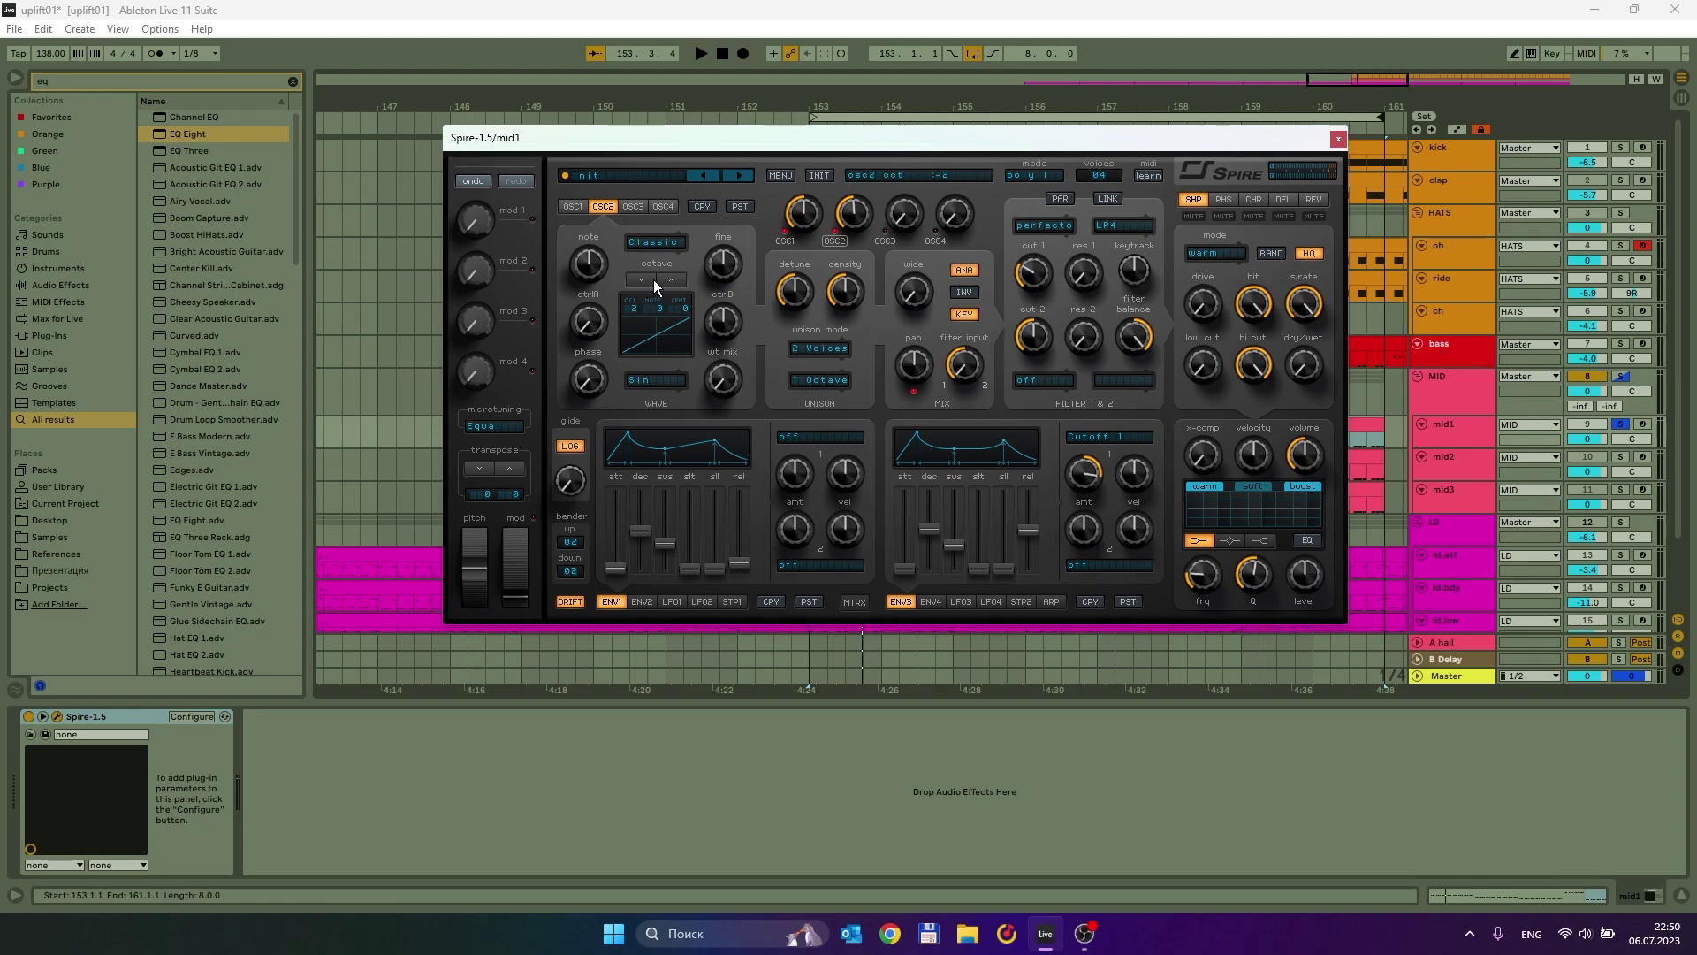
{"action": "key", "text": "space"}
{"action": "left_click_drag", "start_coordinate": [858, 221], "coordinate": [843, 137]}
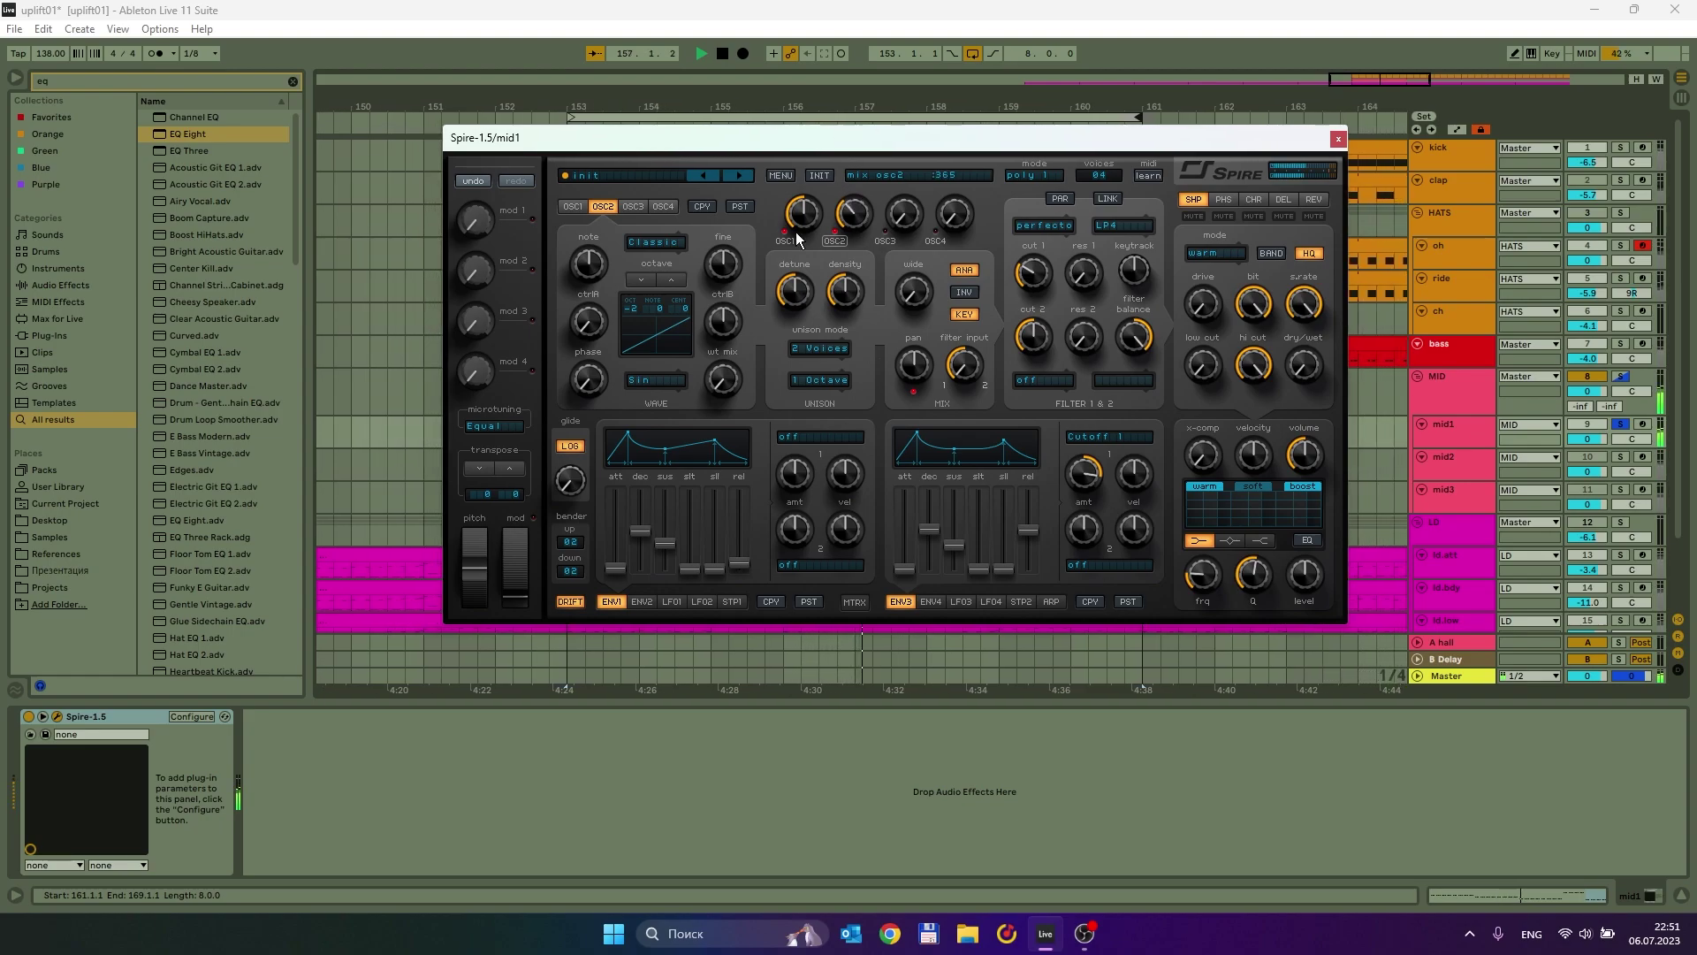
Fine-tune envelope 1's sustain and lower envelope 3's sustain while listening to the loop.
{"action": "left_click", "coordinate": [663, 539]}
{"action": "left_click_drag", "start_coordinate": [664, 540], "coordinate": [666, 538]}
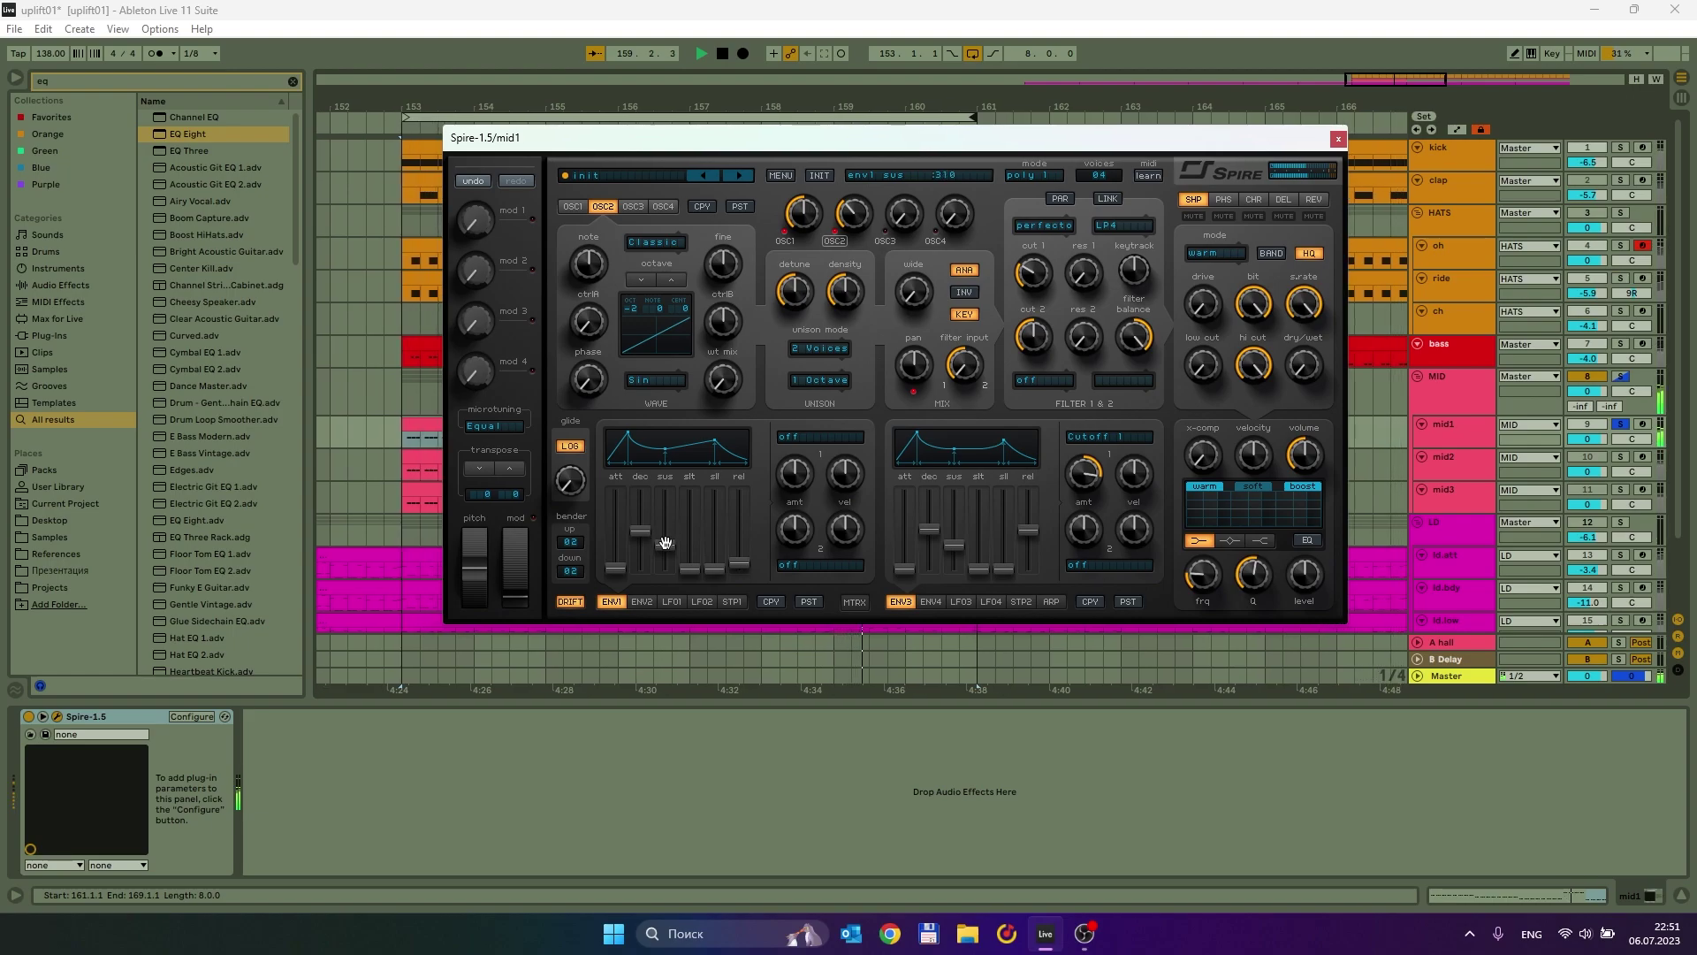
{"action": "mouse_move", "coordinate": [954, 545]}
{"action": "left_mouse_down"}
{"action": "mouse_move", "coordinate": [943, 575]}
{"action": "mouse_move", "coordinate": [930, 537]}
{"action": "left_mouse_up"}
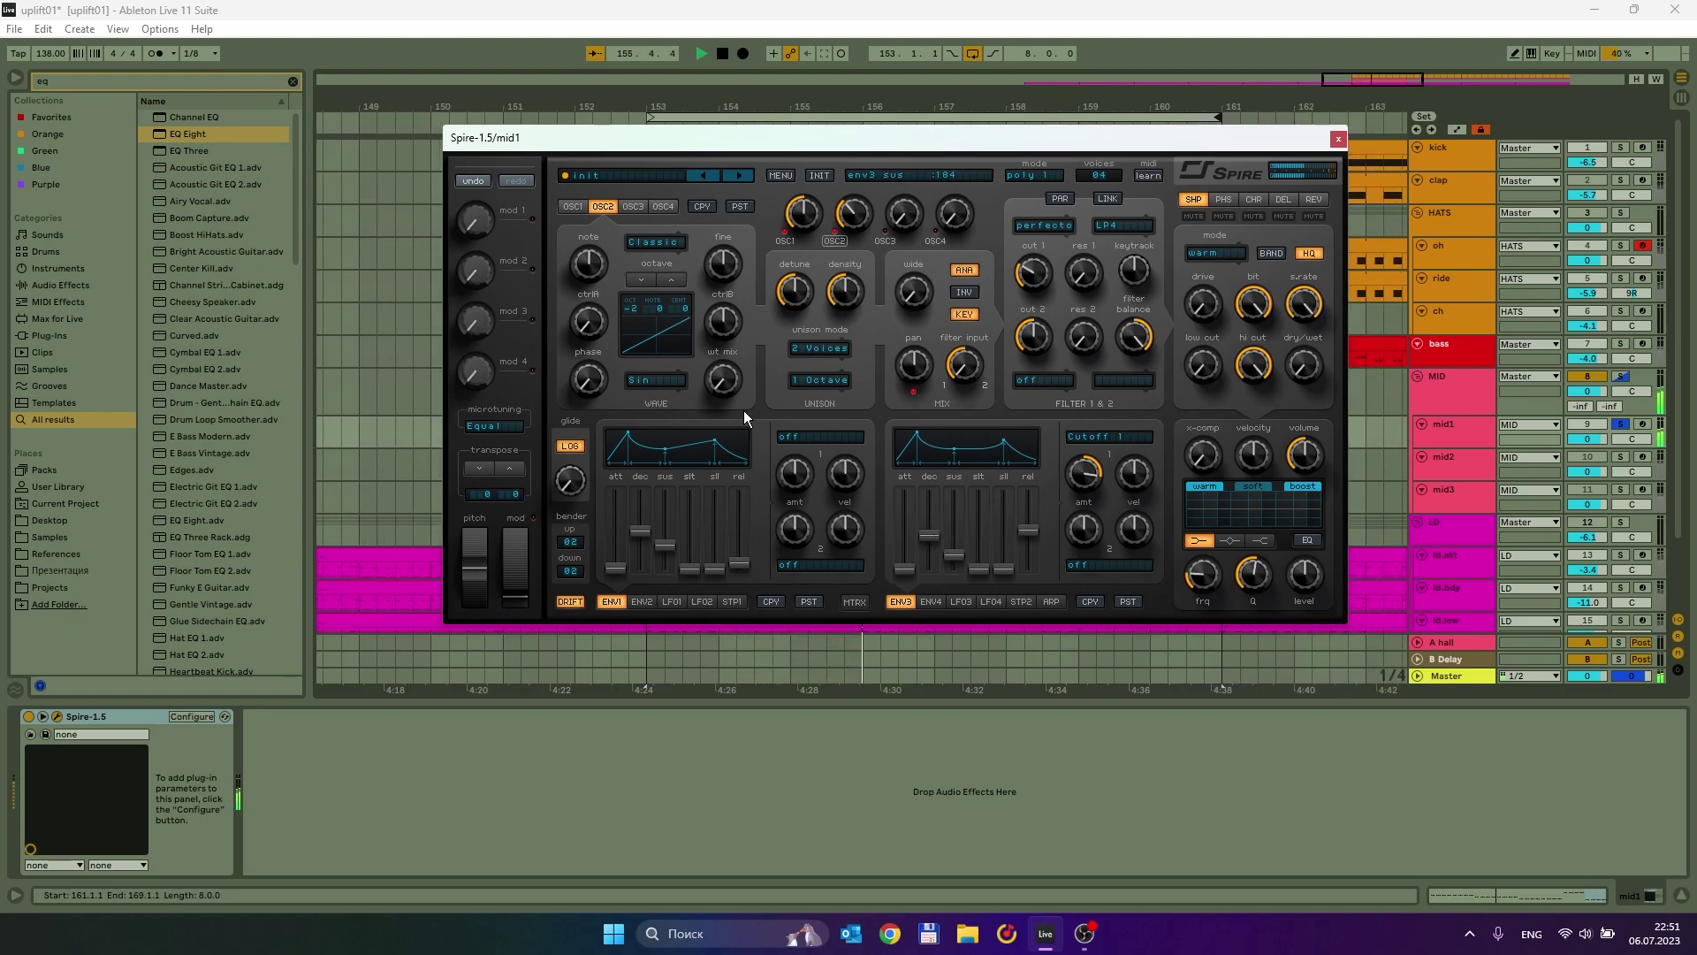
Widen oscillator 2 by raising its unison width from zero, listening to the loop.
{"action": "left_click_drag", "start_coordinate": [1029, 168], "coordinate": [1024, 272]}
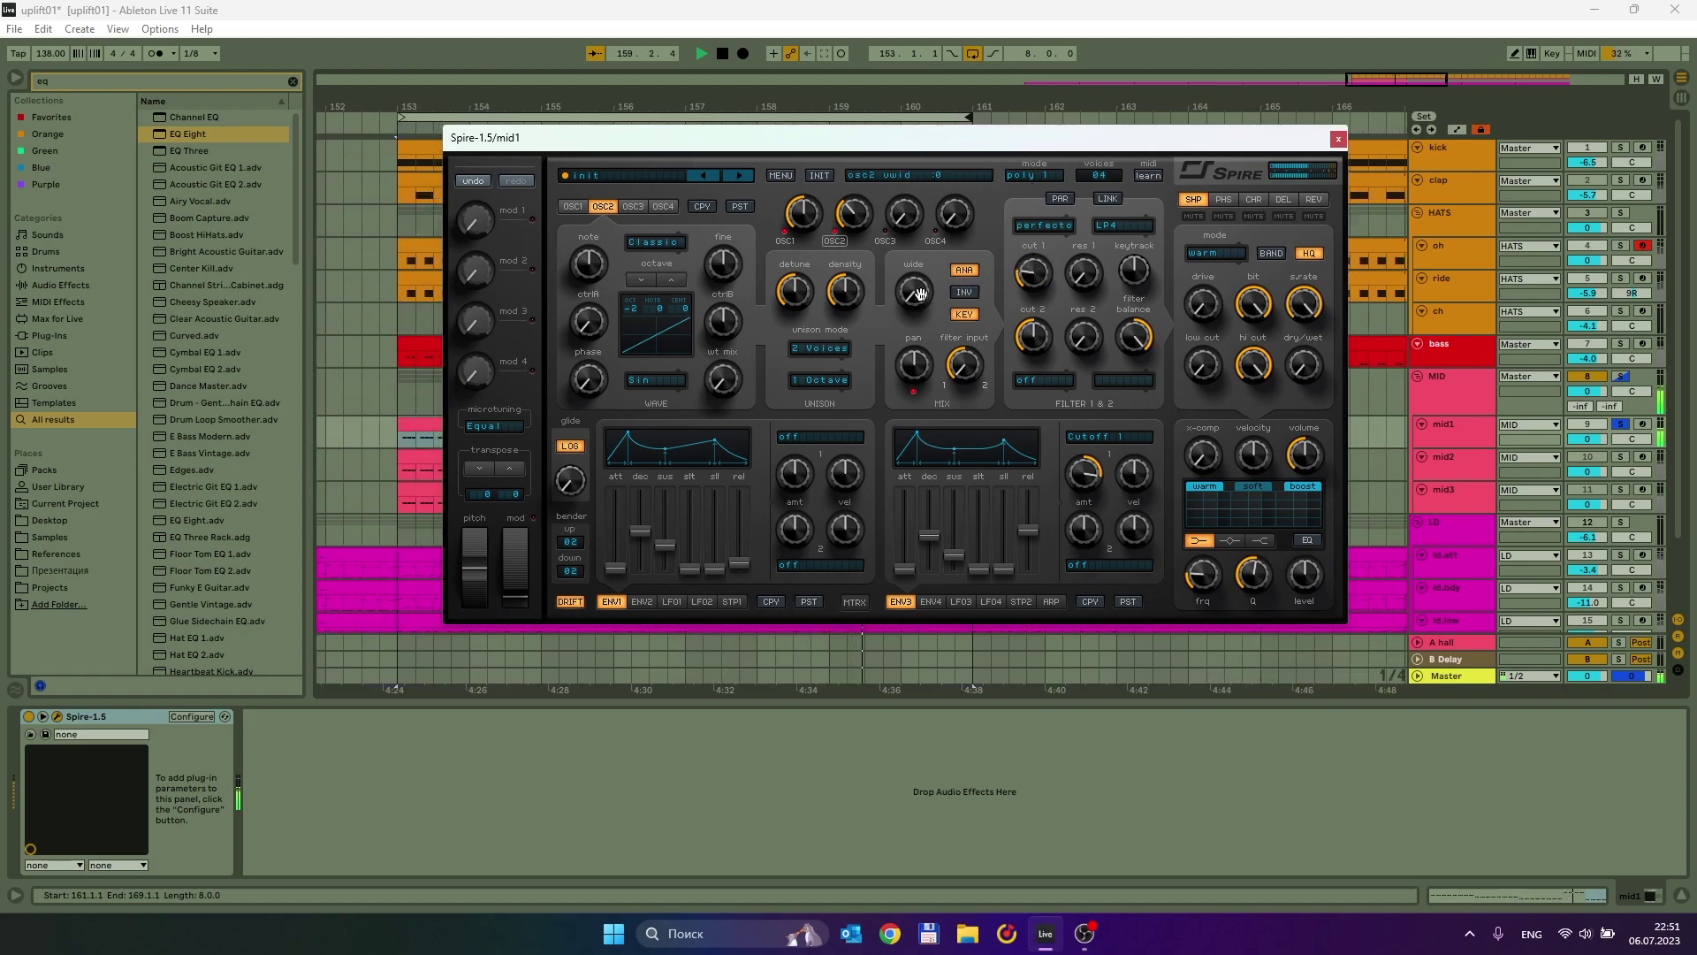
{"action": "left_click_drag", "start_coordinate": [920, 294], "coordinate": [916, 203]}
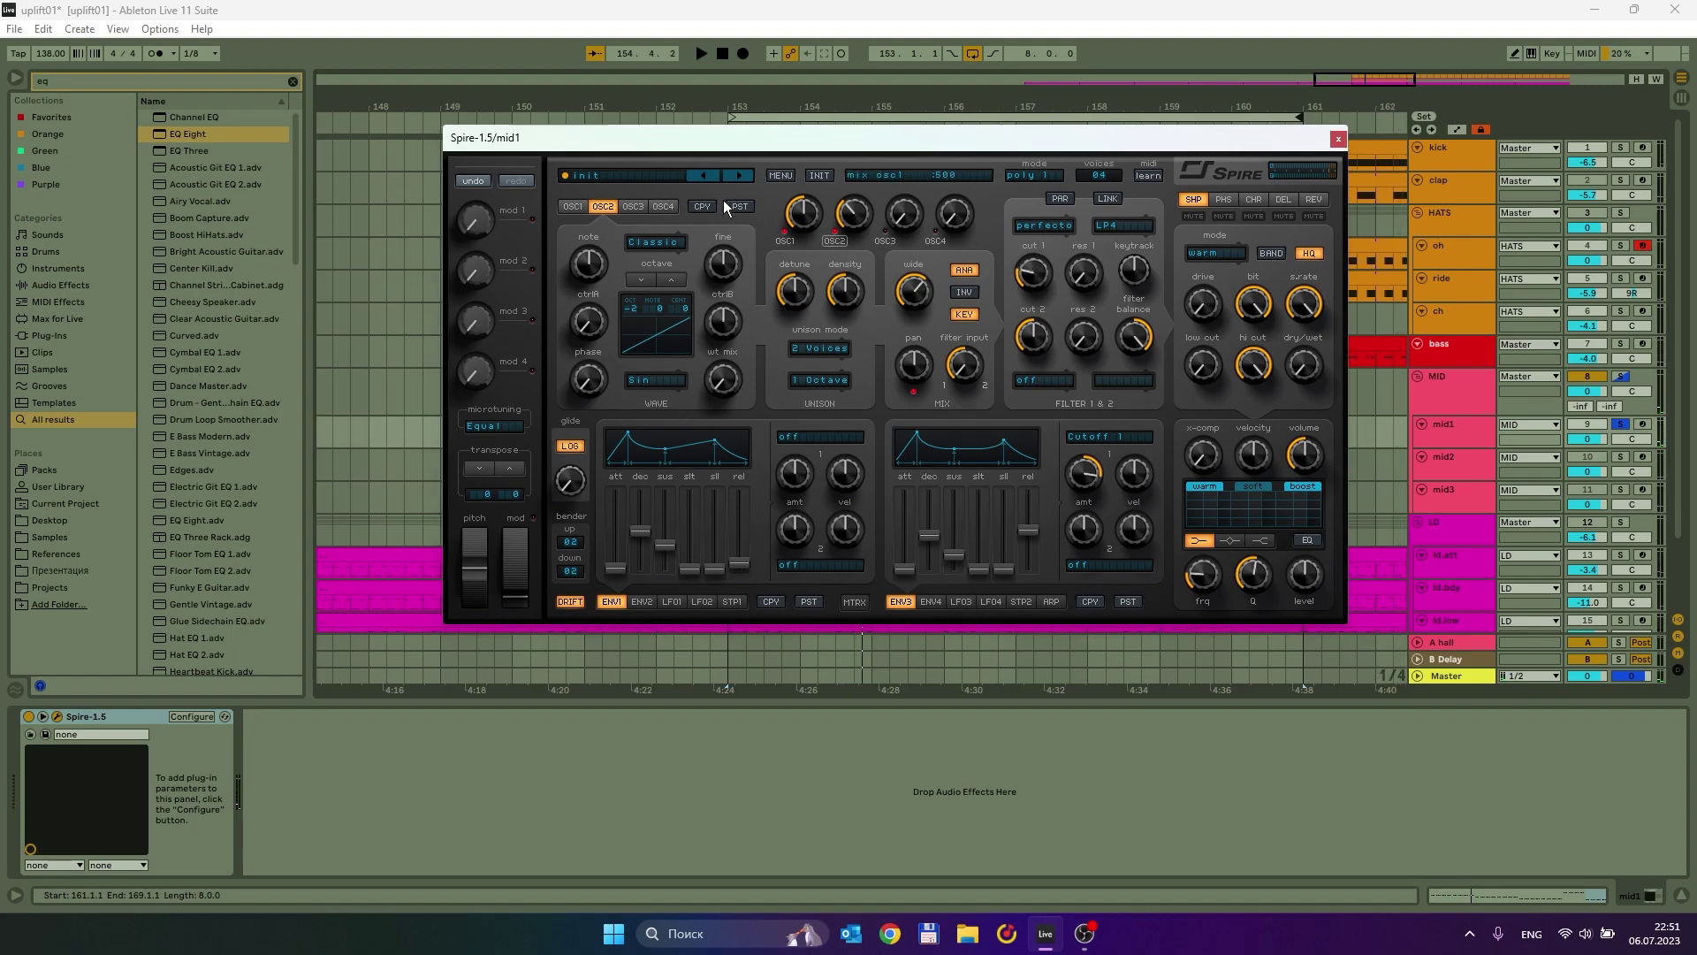
Drop oscillator 3 by two octaves and raise its mix level, auditioning it with oscillators 1 and 2 muted.
{"action": "left_click", "coordinate": [634, 207]}
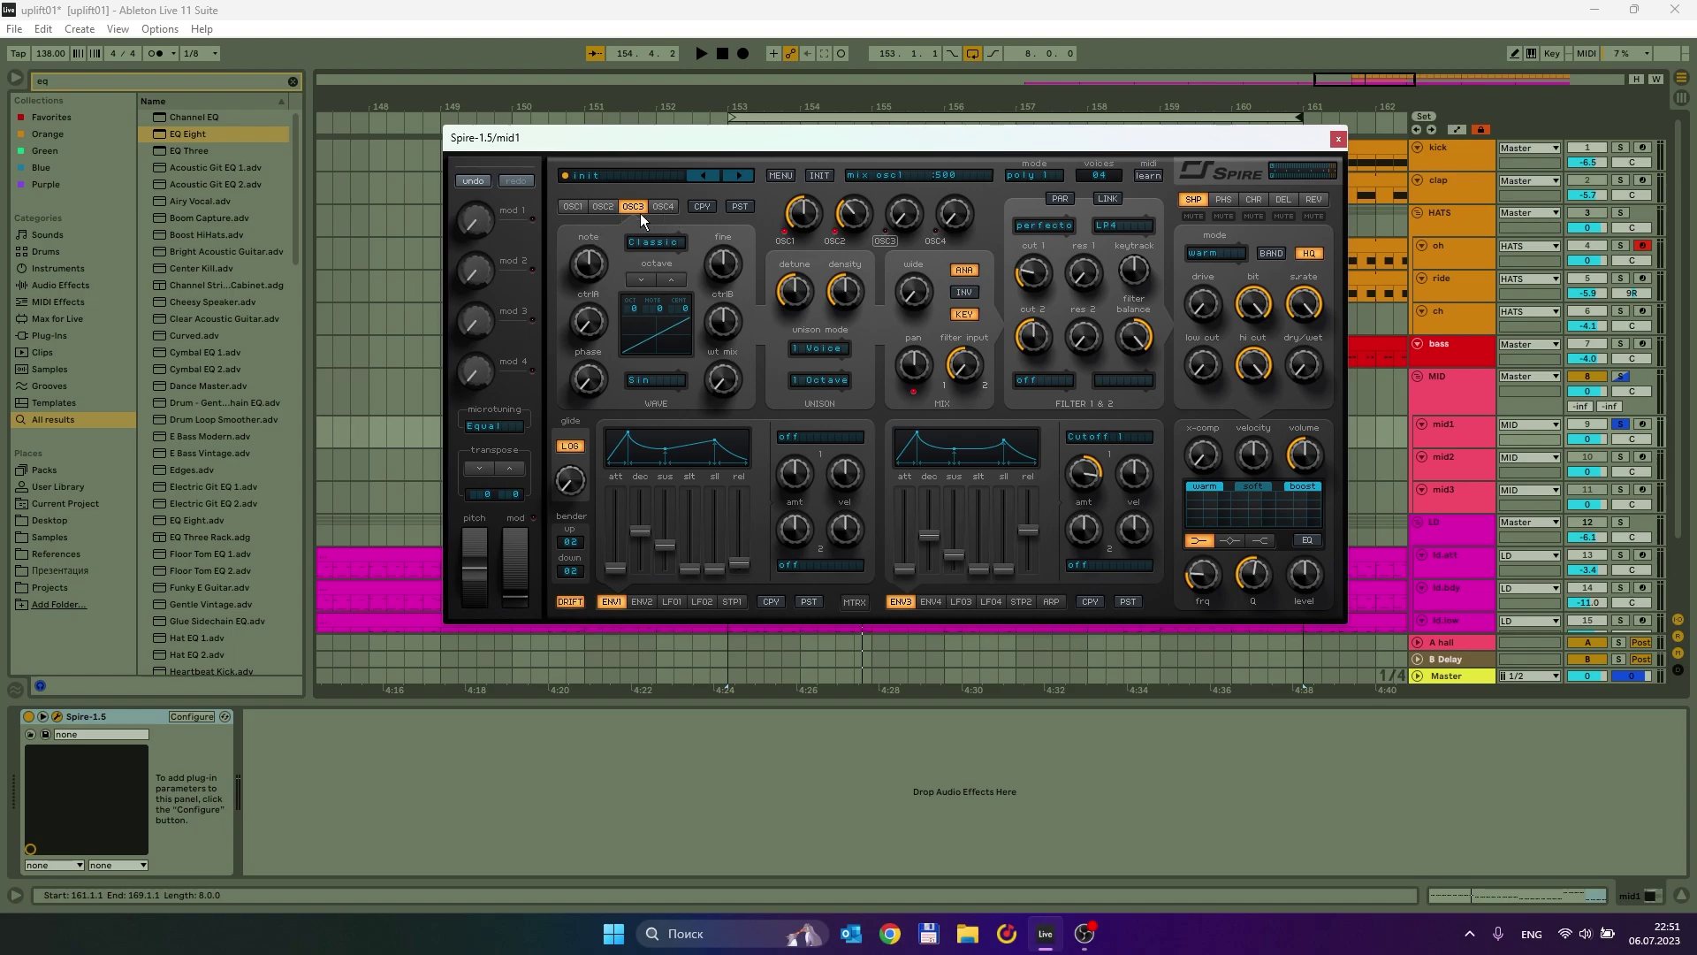
{"action": "left_click", "coordinate": [571, 202]}
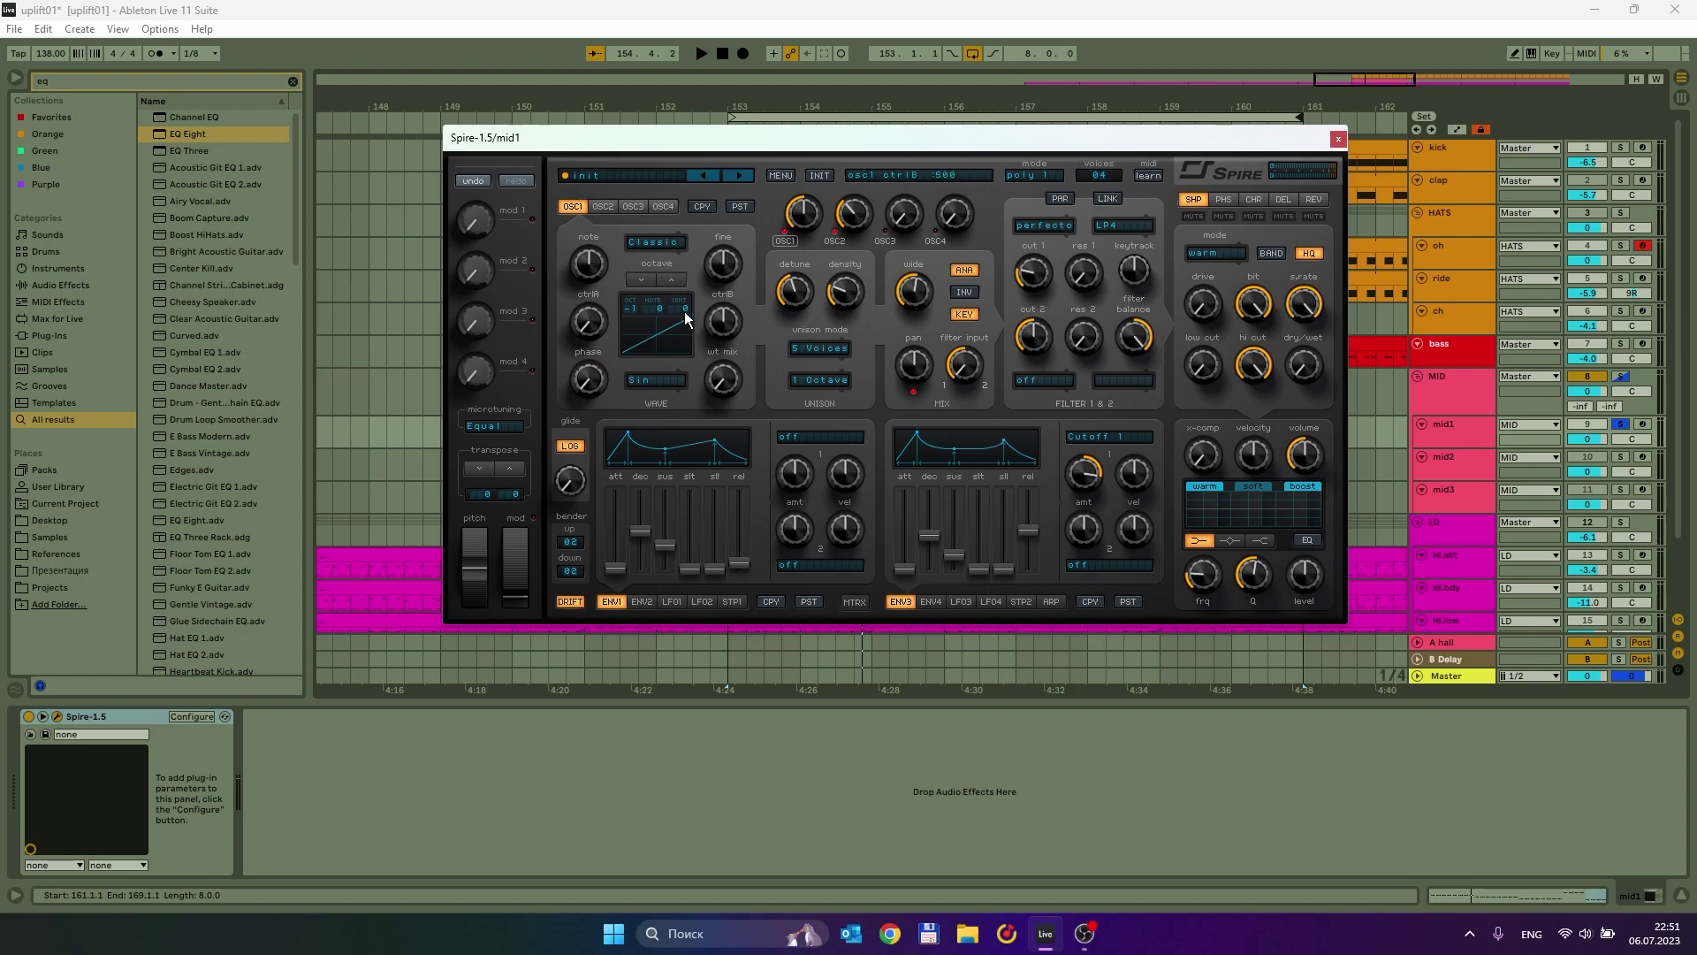
{"action": "left_click", "coordinate": [602, 206]}
{"action": "left_click", "coordinate": [630, 205]}
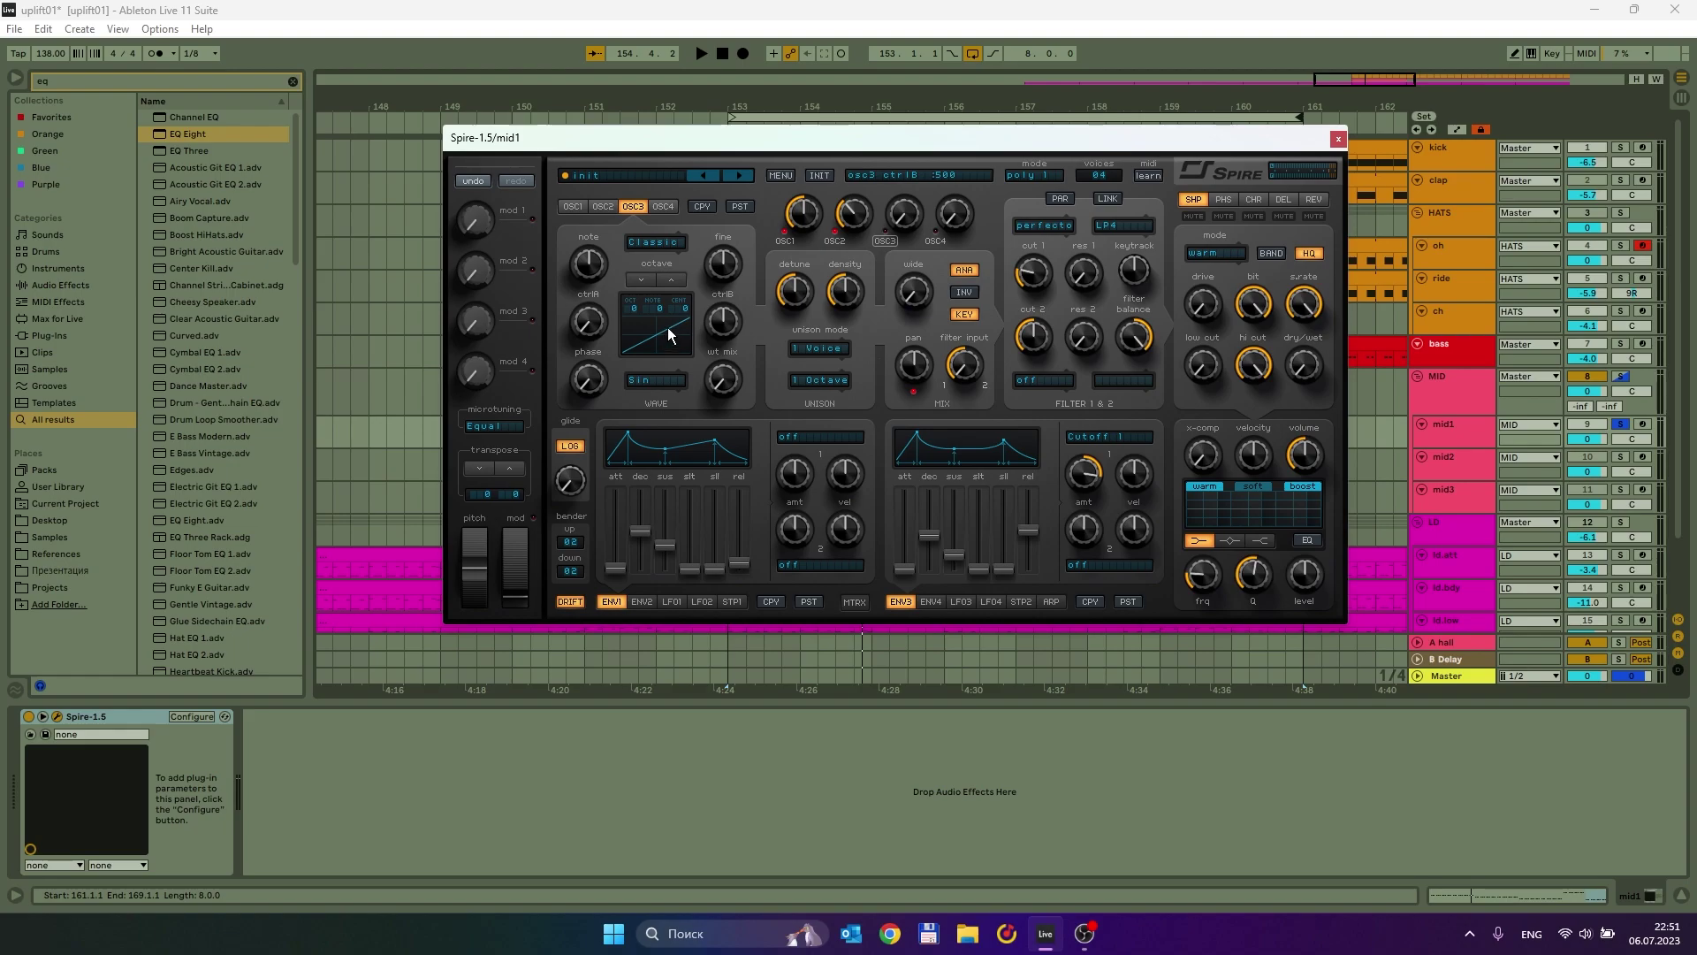
{"action": "left_click", "coordinate": [643, 281]}
{"action": "key", "text": "space"}
{"action": "left_click_drag", "start_coordinate": [894, 214], "coordinate": [897, 136]}
{"action": "left_click", "coordinate": [643, 279]}
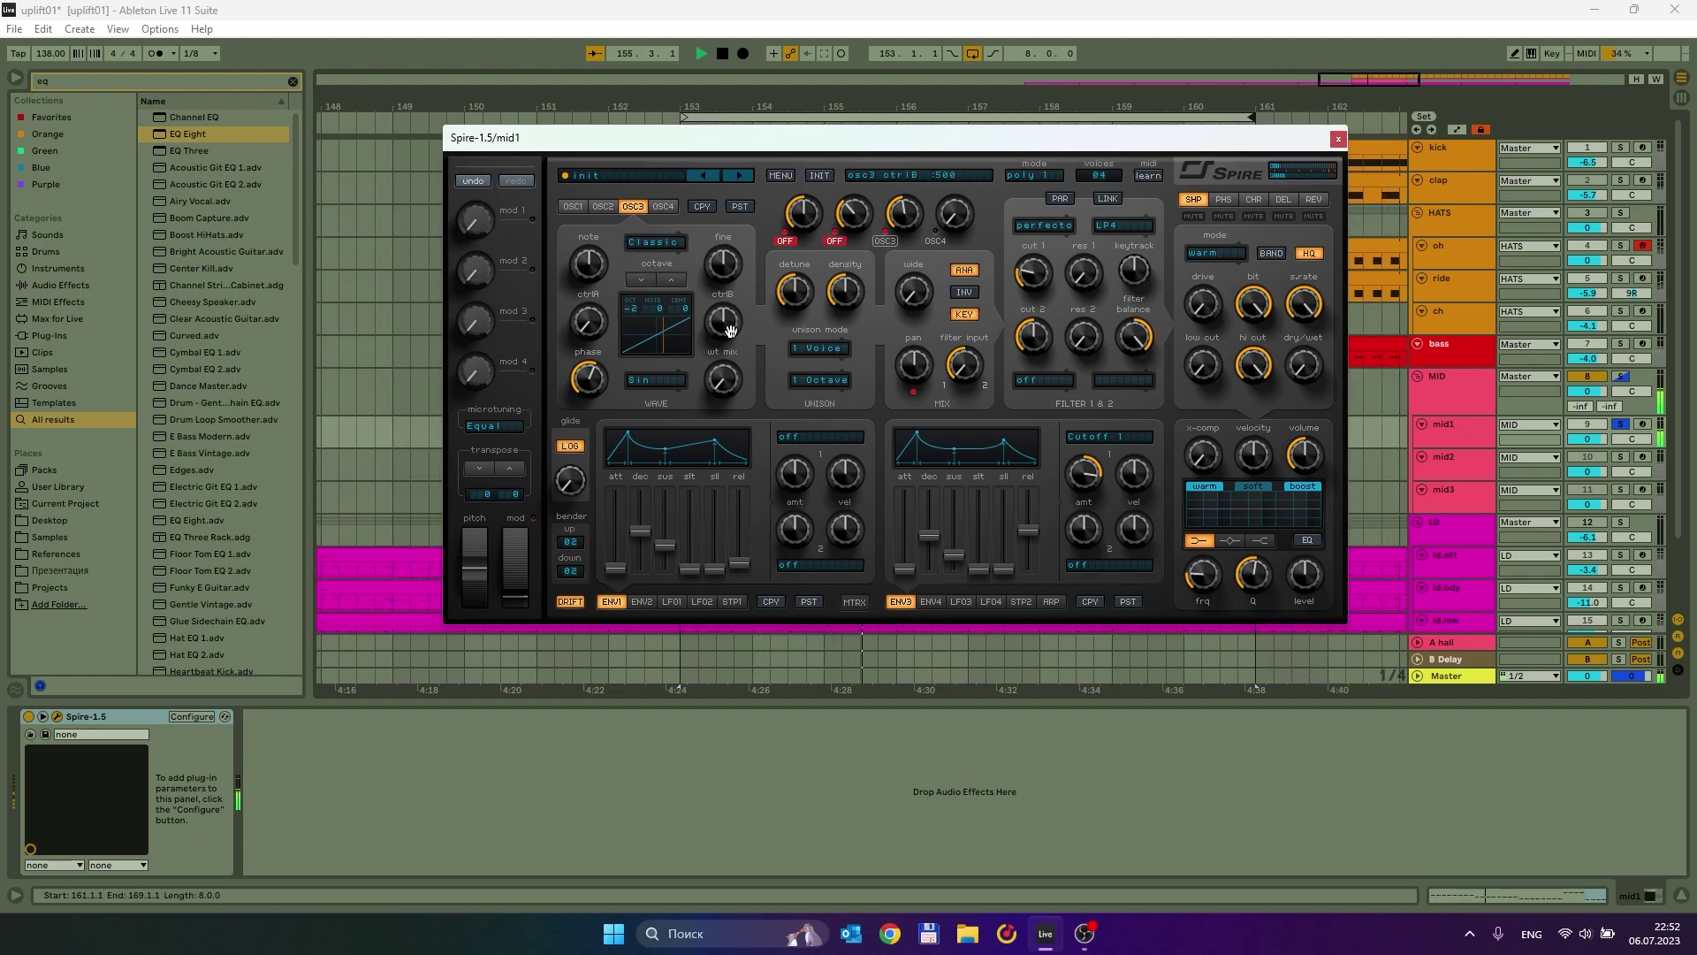
Shape oscillator 3's waveform by raising ctrlA and adjusting ctrlB while the loop plays.
{"action": "mouse_move", "coordinate": [588, 317]}
{"action": "left_mouse_down"}
{"action": "mouse_move", "coordinate": [587, 237]}
{"action": "mouse_move", "coordinate": [594, 335]}
{"action": "left_mouse_up"}
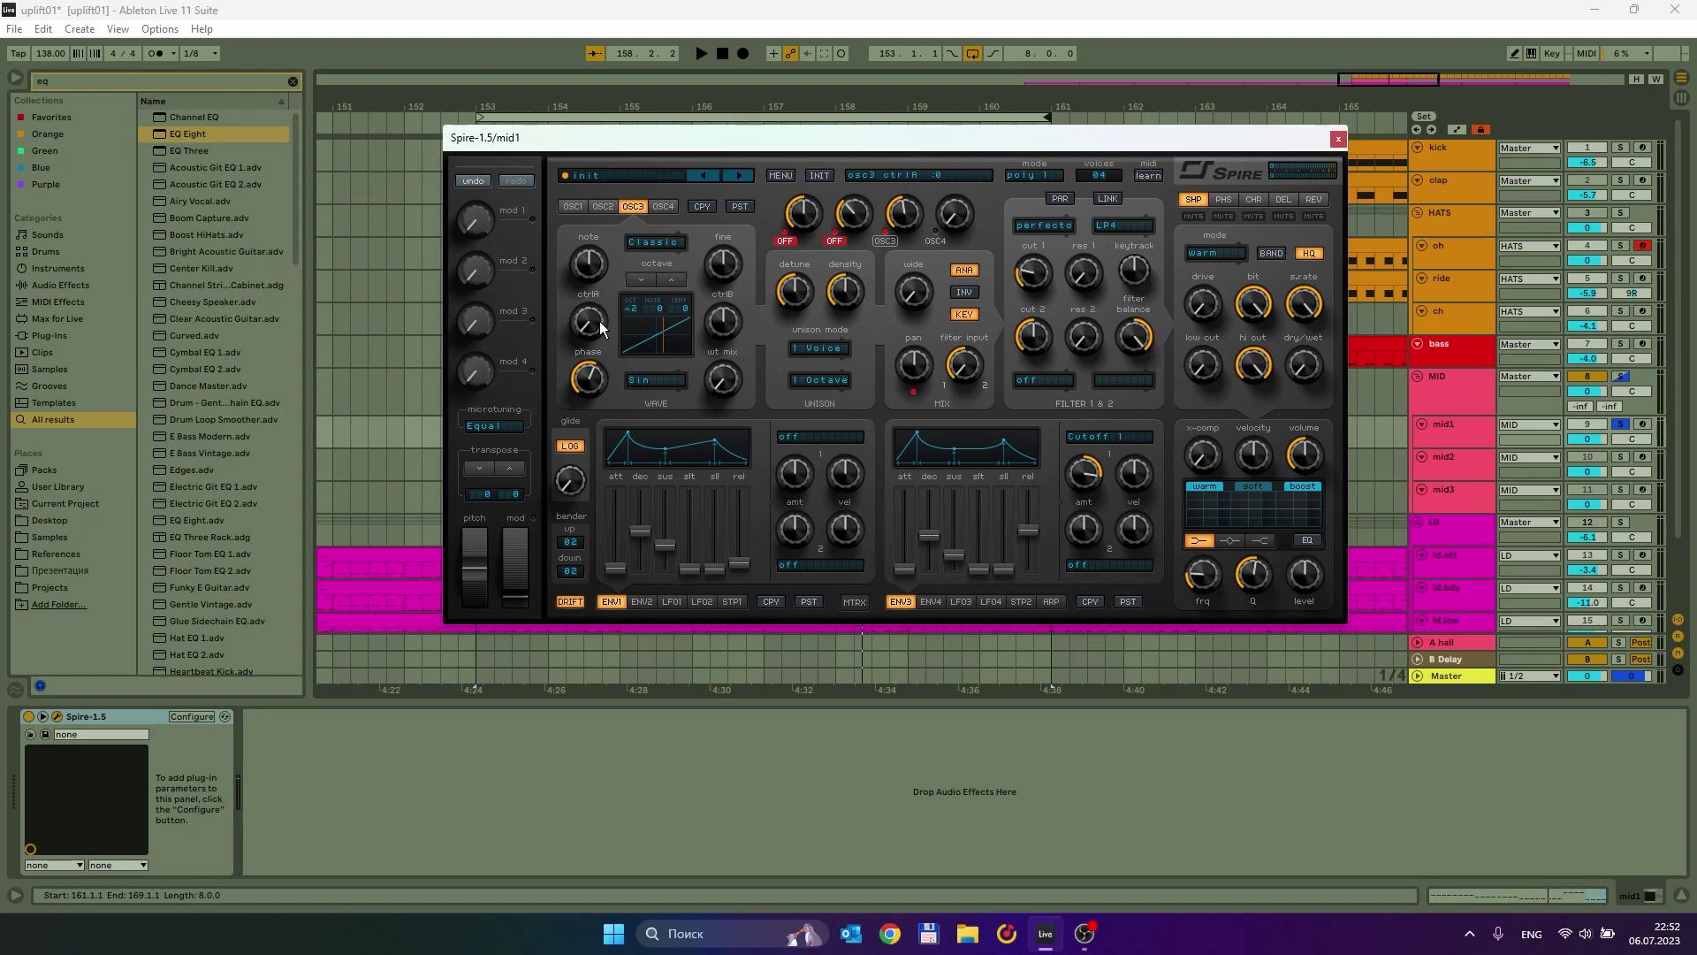
{"action": "left_click_drag", "start_coordinate": [598, 322], "coordinate": [552, 625]}
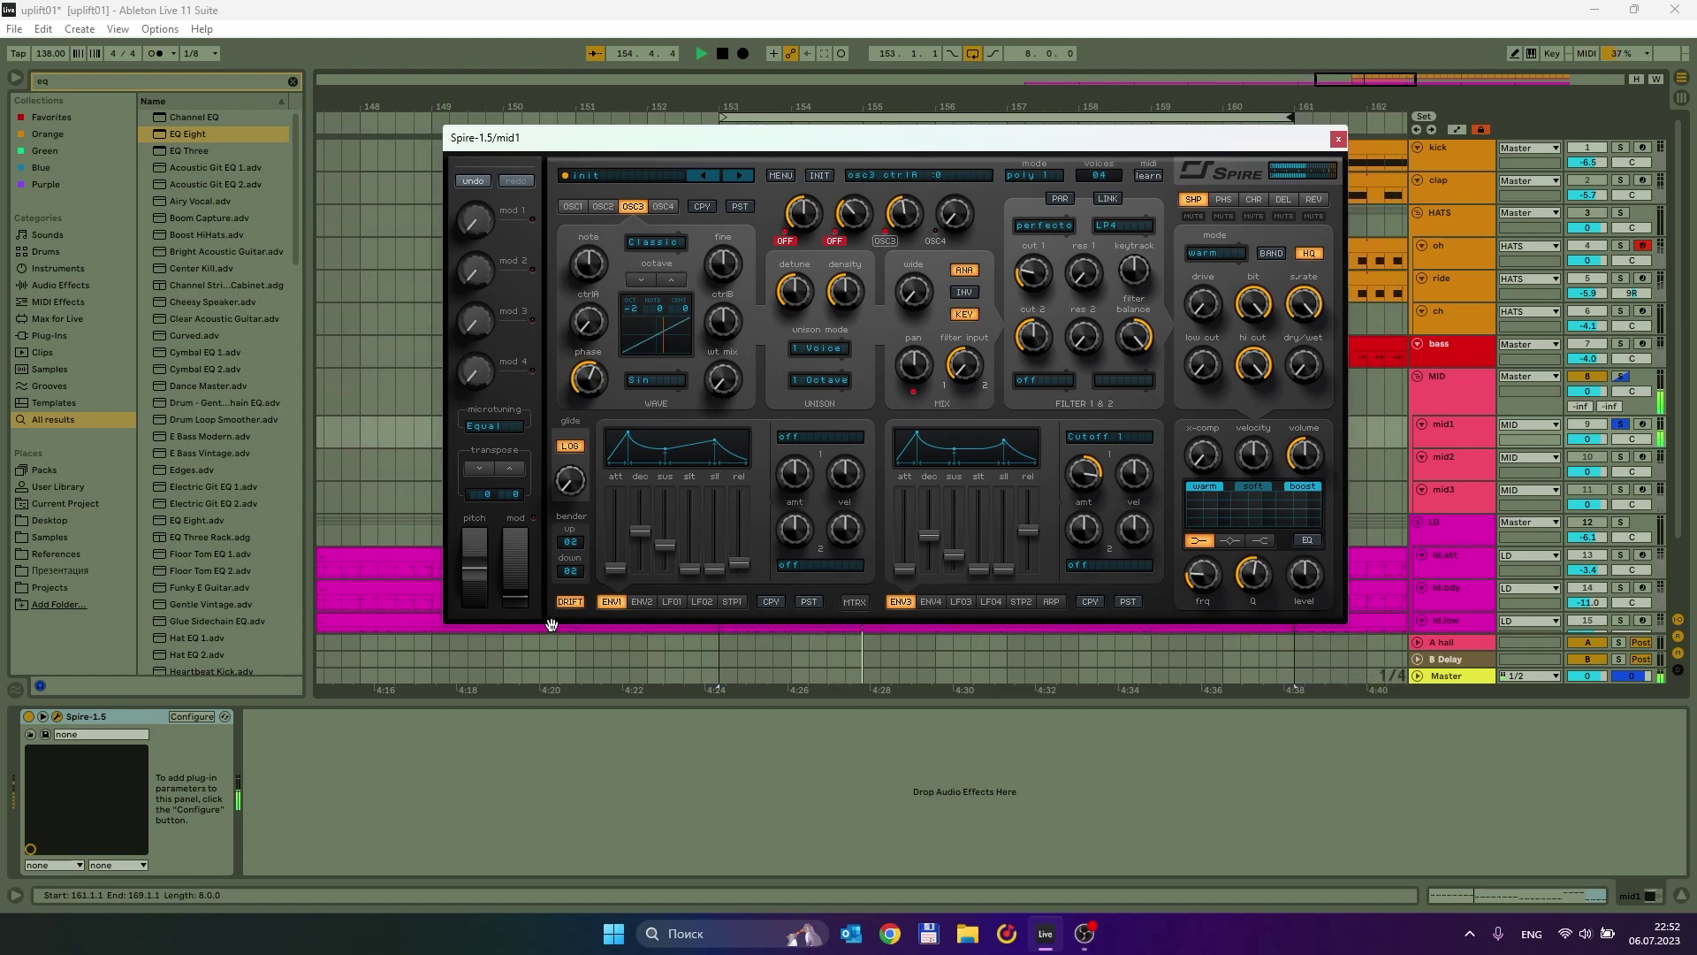
{"action": "left_click_drag", "start_coordinate": [591, 331], "coordinate": [583, 281]}
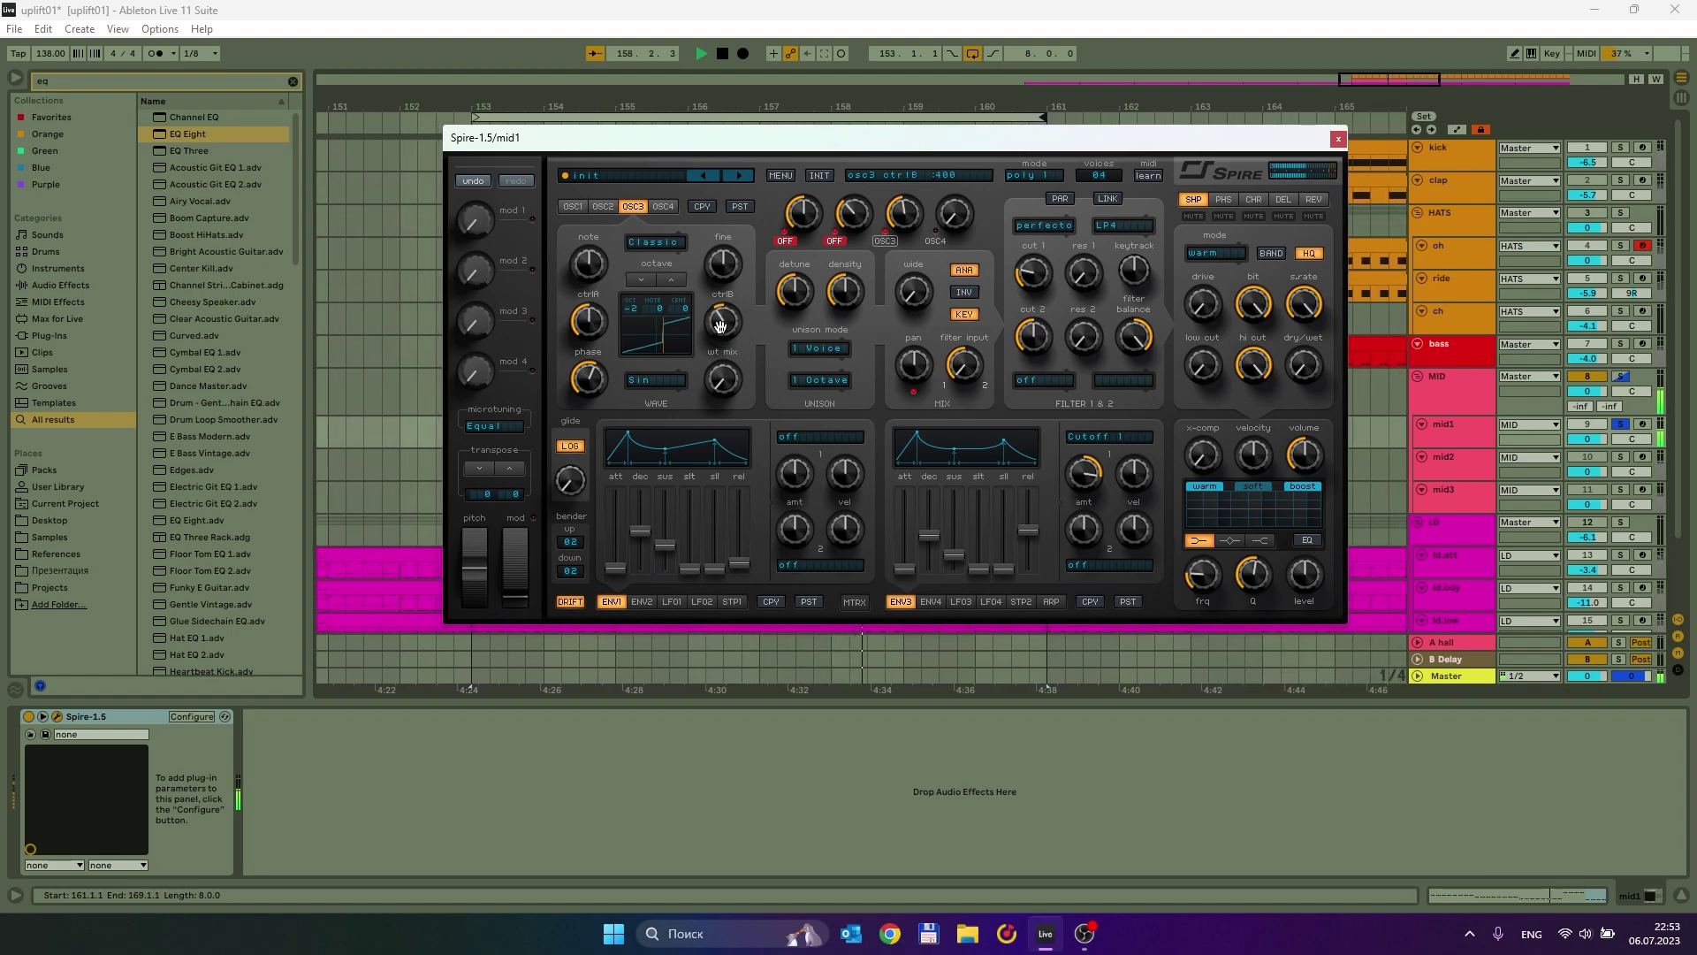
{"action": "left_click_drag", "start_coordinate": [718, 299], "coordinate": [717, 254]}
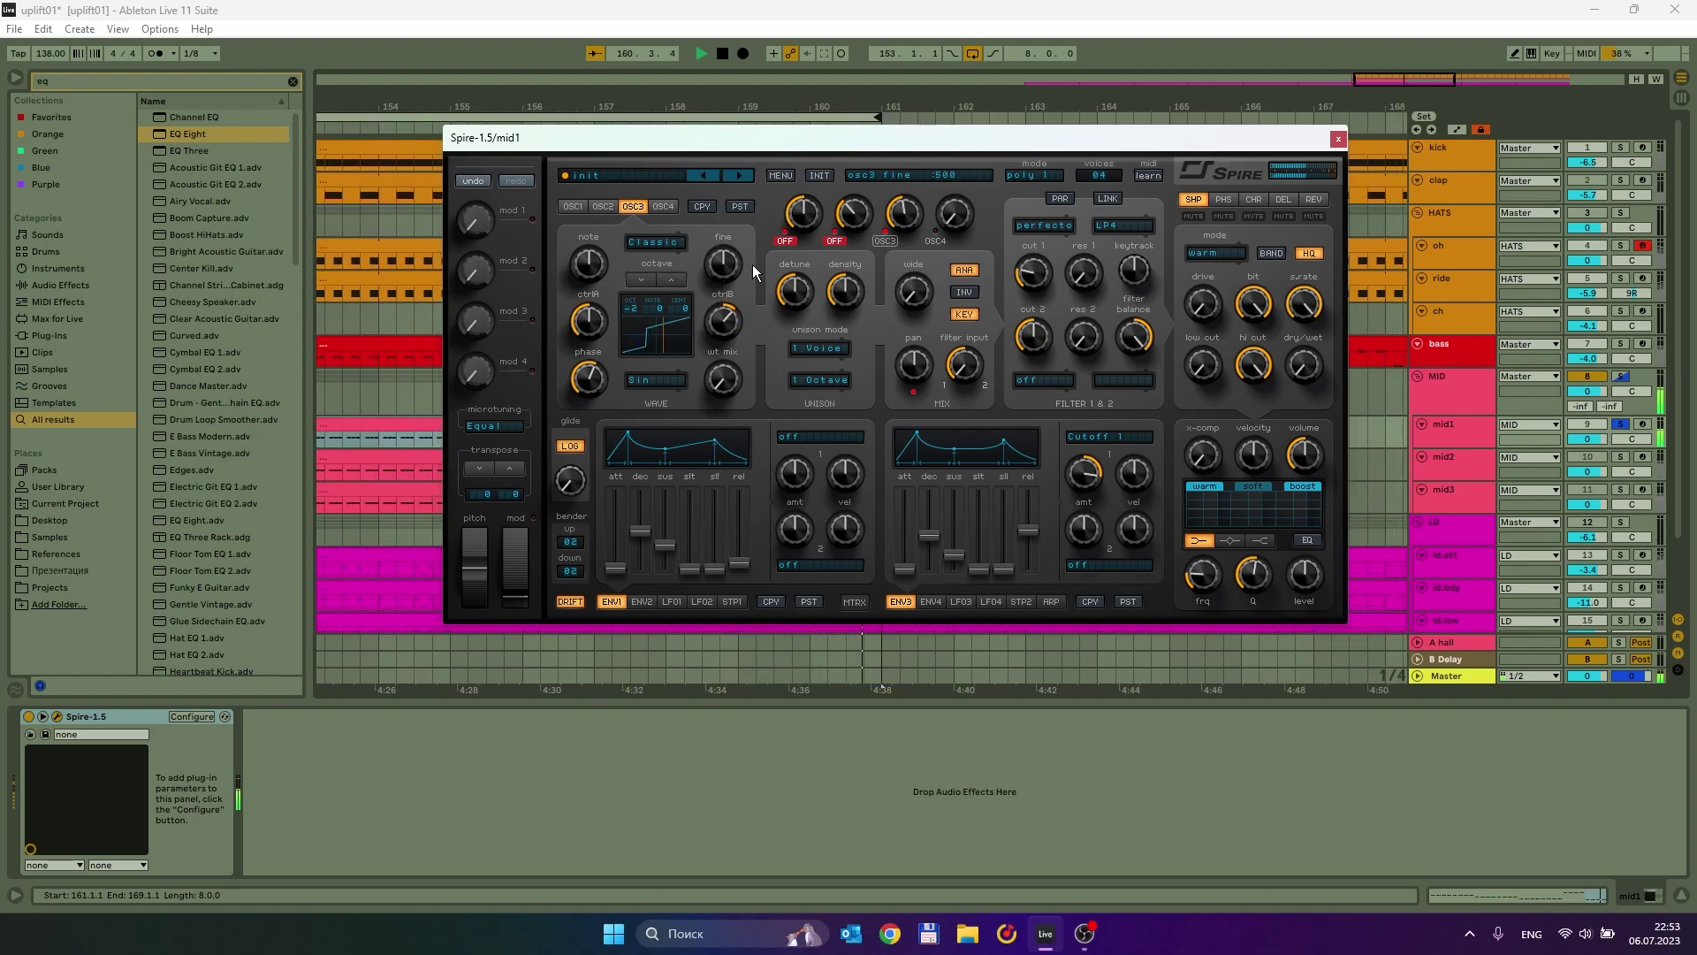
Lower oscillator 3's mix level and unmute oscillators 1 and 2 to hear all layers together.
{"action": "left_click_drag", "start_coordinate": [888, 215], "coordinate": [887, 242]}
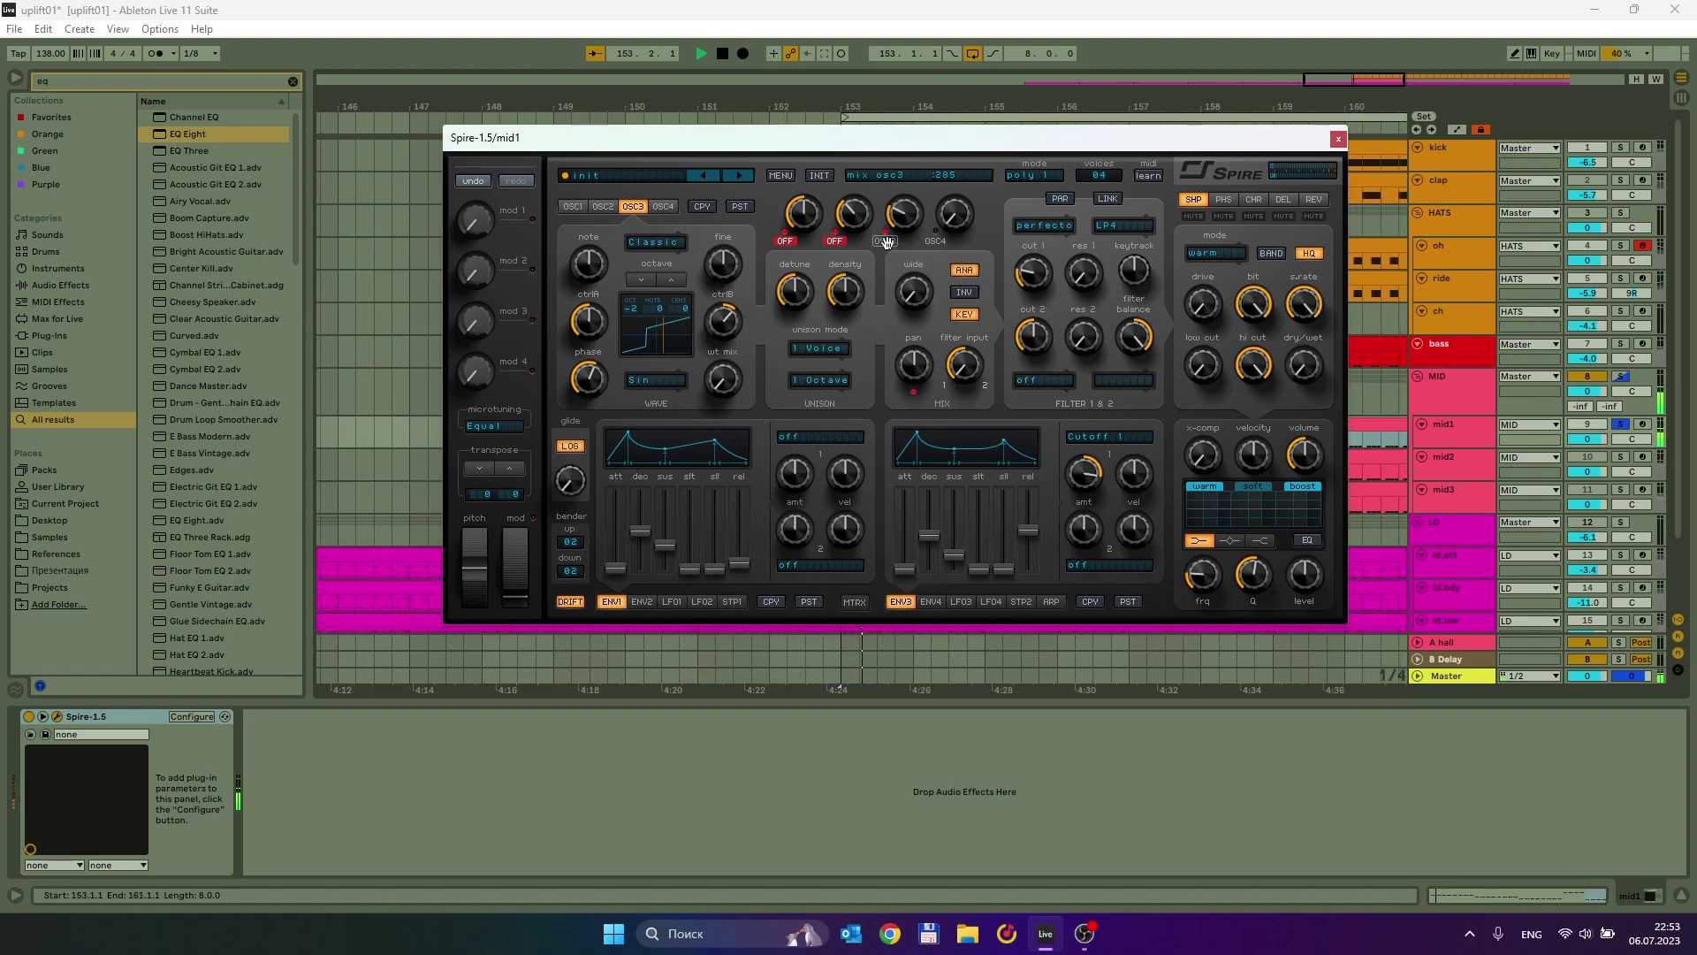
{"action": "left_click", "coordinate": [785, 240]}
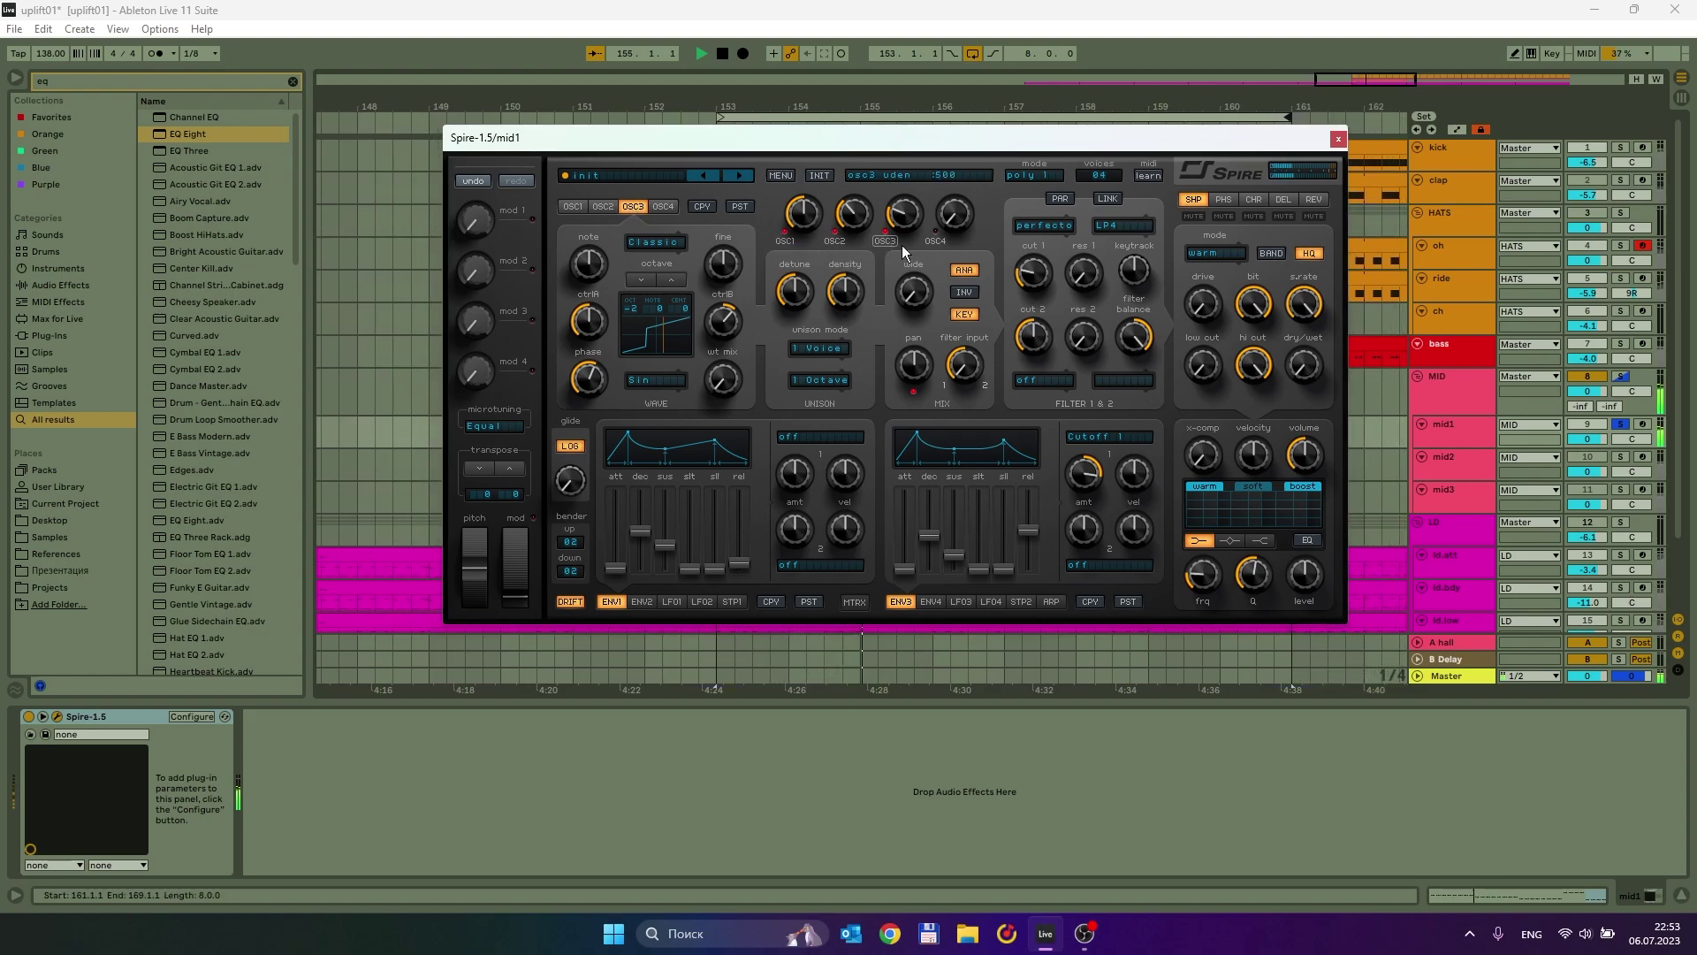
{"action": "left_click_drag", "start_coordinate": [1029, 215], "coordinate": [995, 218]}
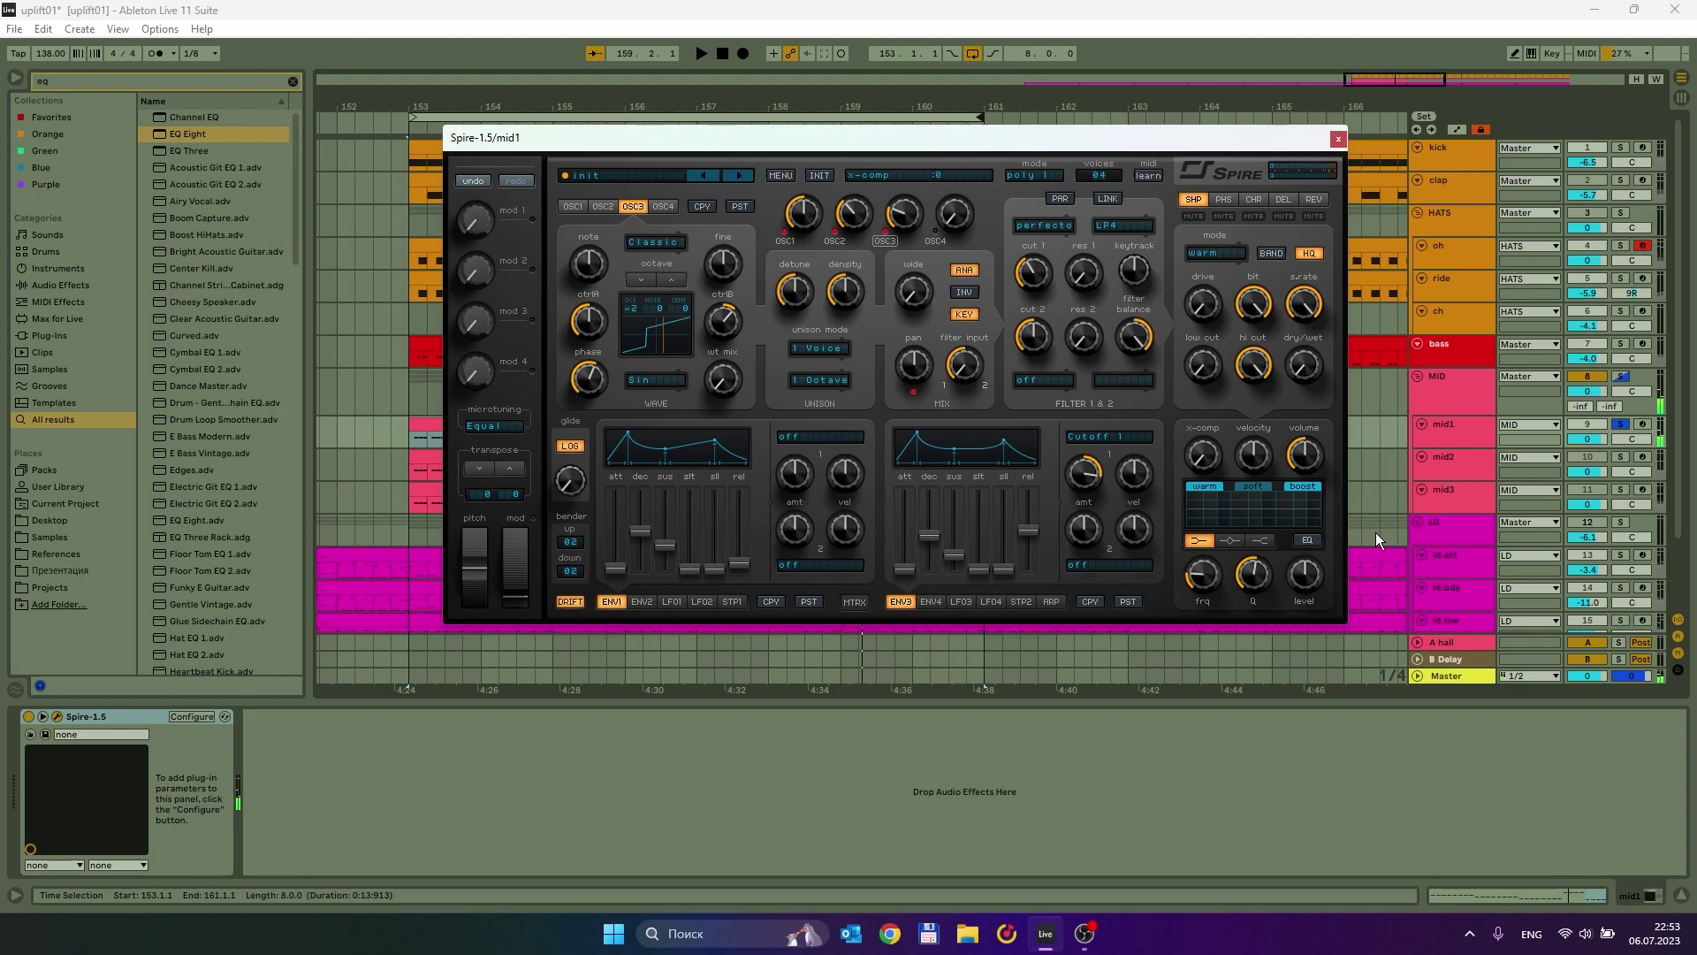
Enable the synth's EQ, cut its low band with a higher Q, and set x-comp to about 165.
{"action": "left_click", "coordinate": [1309, 540]}
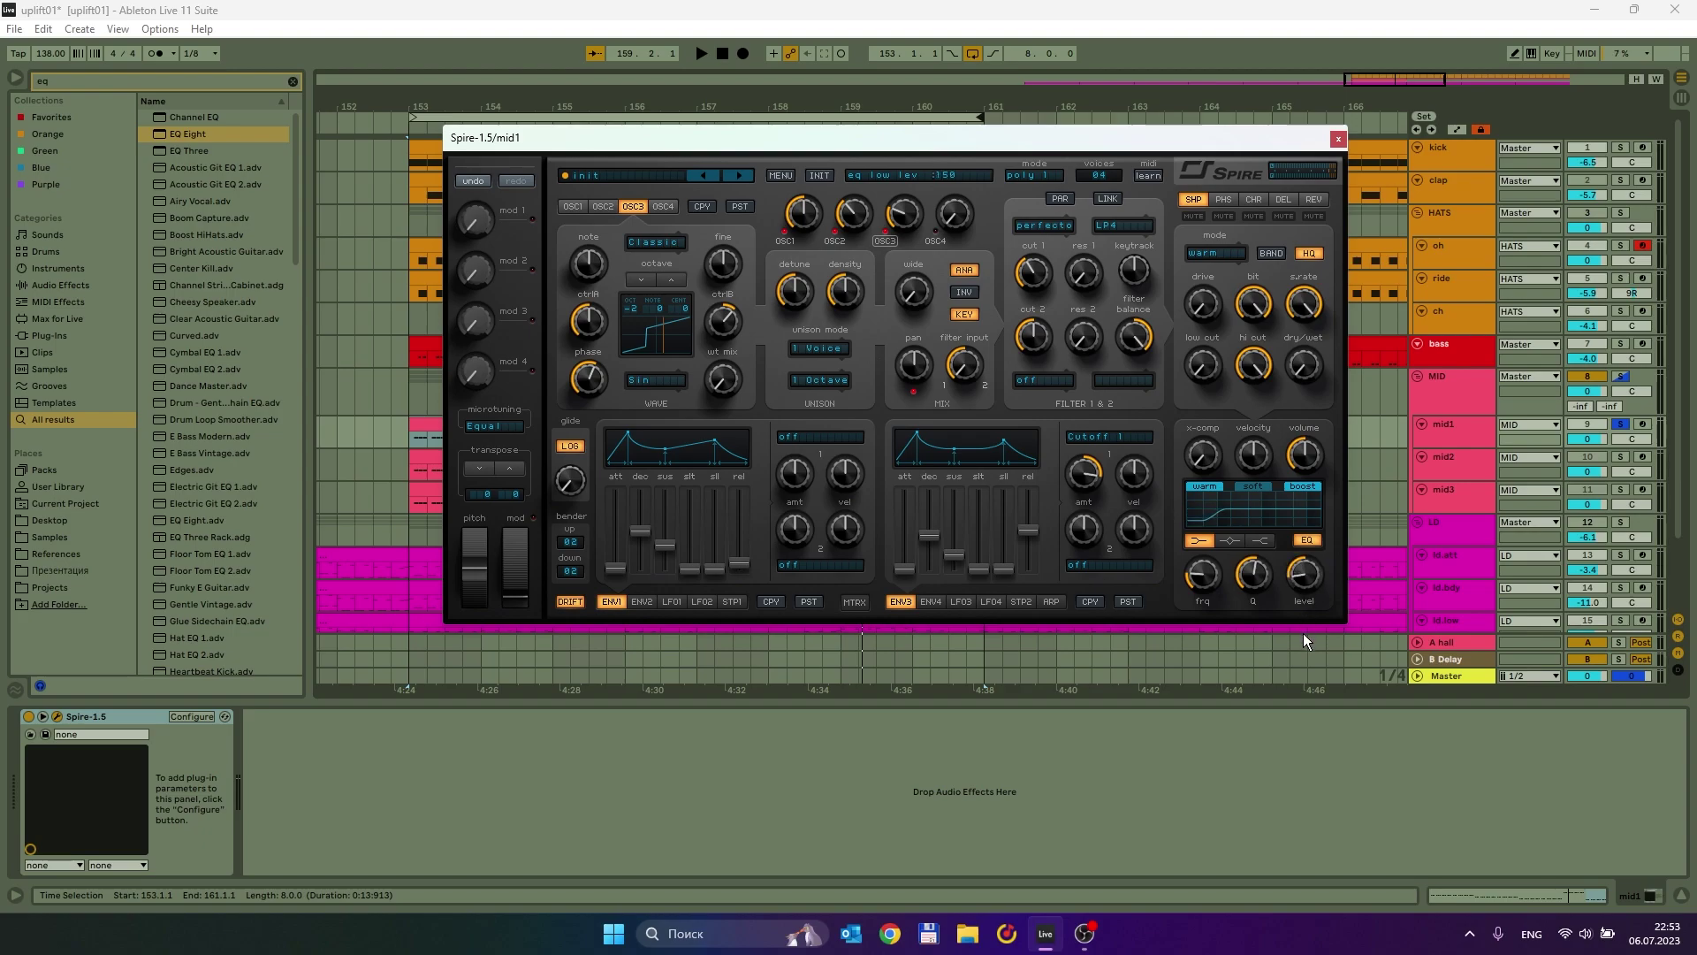
{"action": "key", "text": "space"}
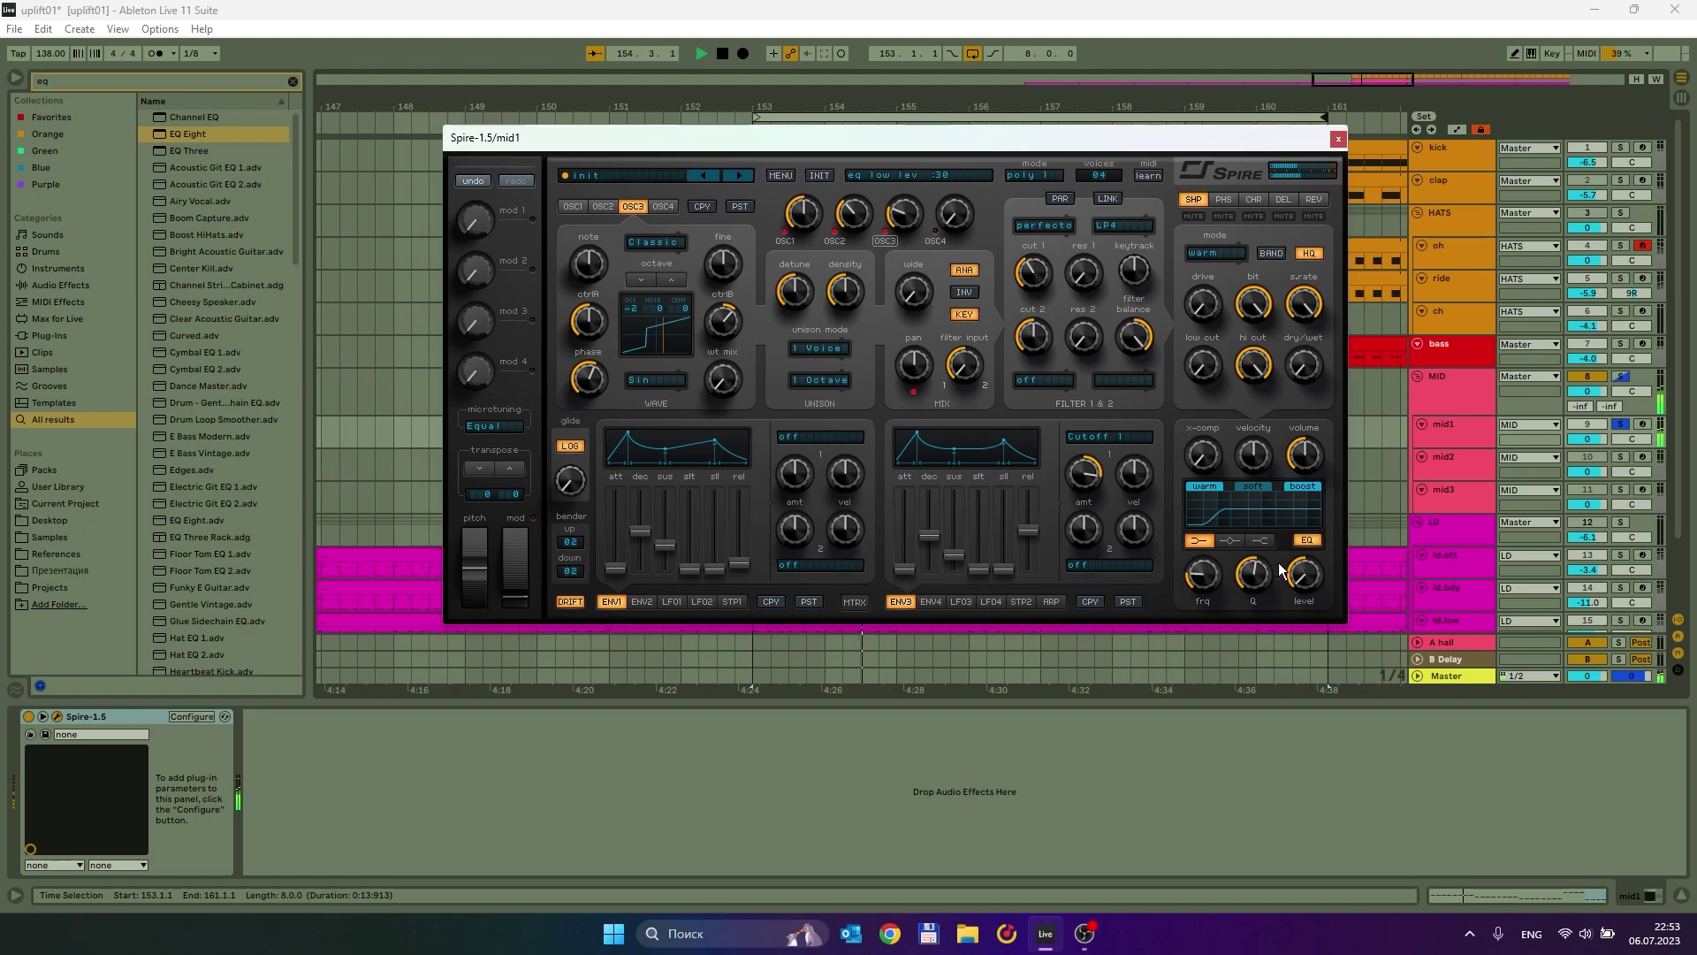
{"action": "mouse_move", "coordinate": [1204, 575]}
{"action": "left_mouse_down"}
{"action": "mouse_move", "coordinate": [1205, 594]}
{"action": "mouse_move", "coordinate": [1254, 541]}
{"action": "mouse_move", "coordinate": [1203, 559]}
{"action": "mouse_move", "coordinate": [1204, 593]}
{"action": "left_mouse_up"}
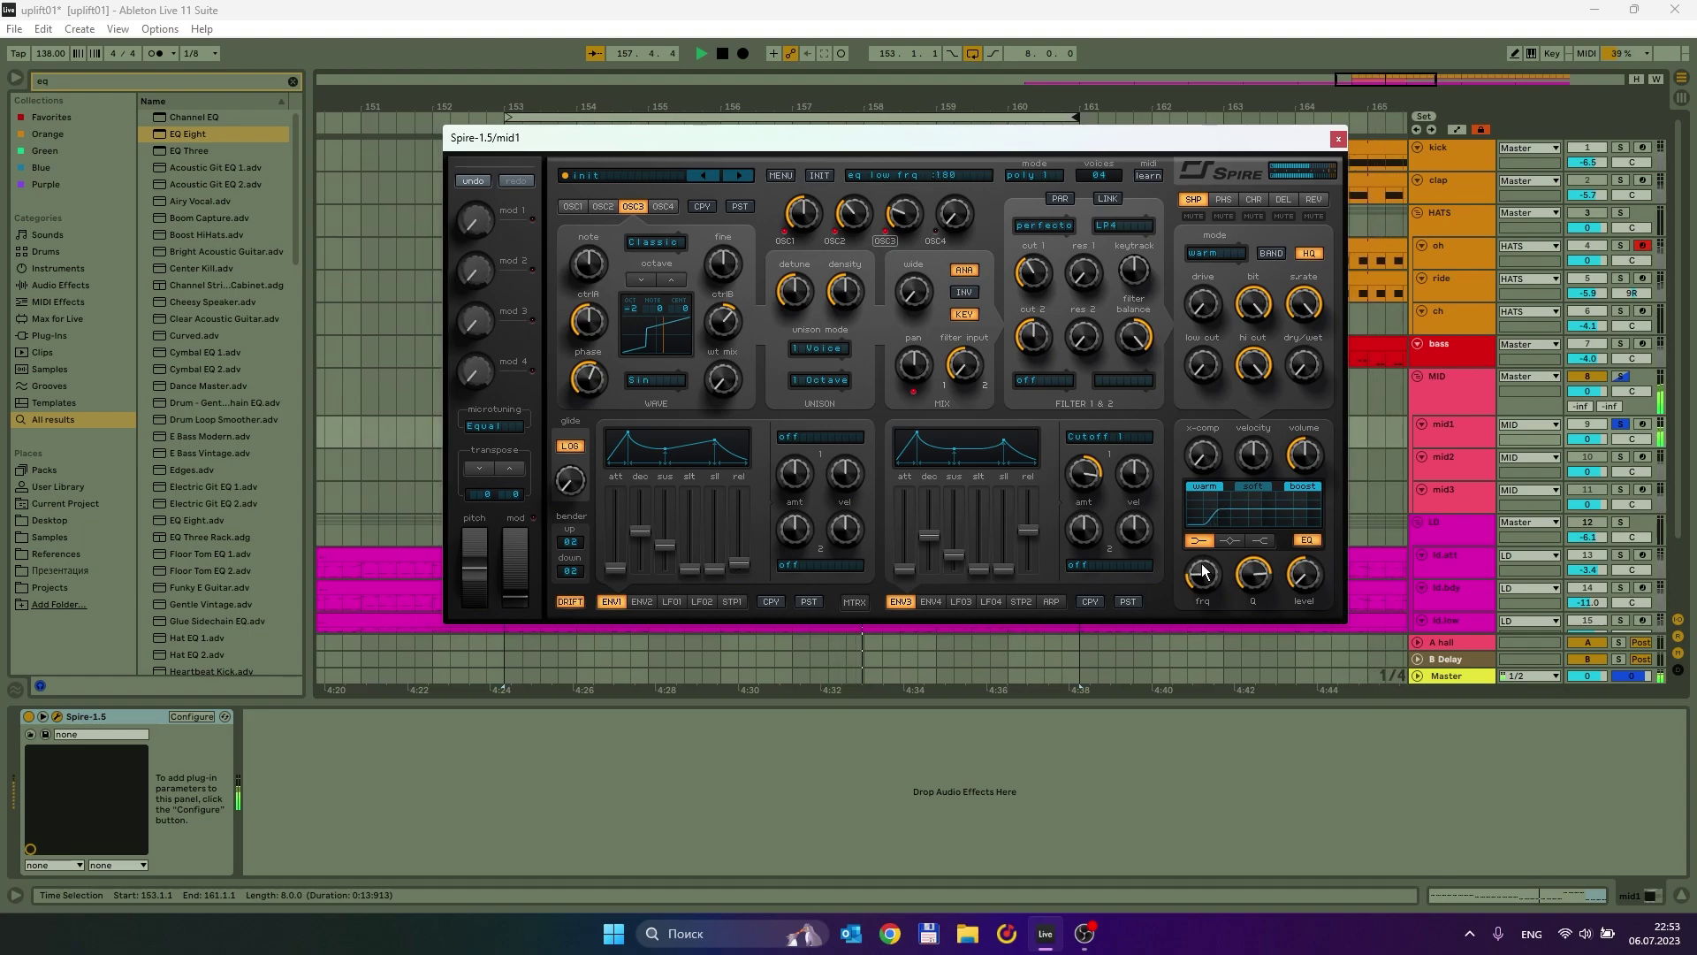
{"action": "left_click_drag", "start_coordinate": [1032, 260], "coordinate": [1031, 282]}
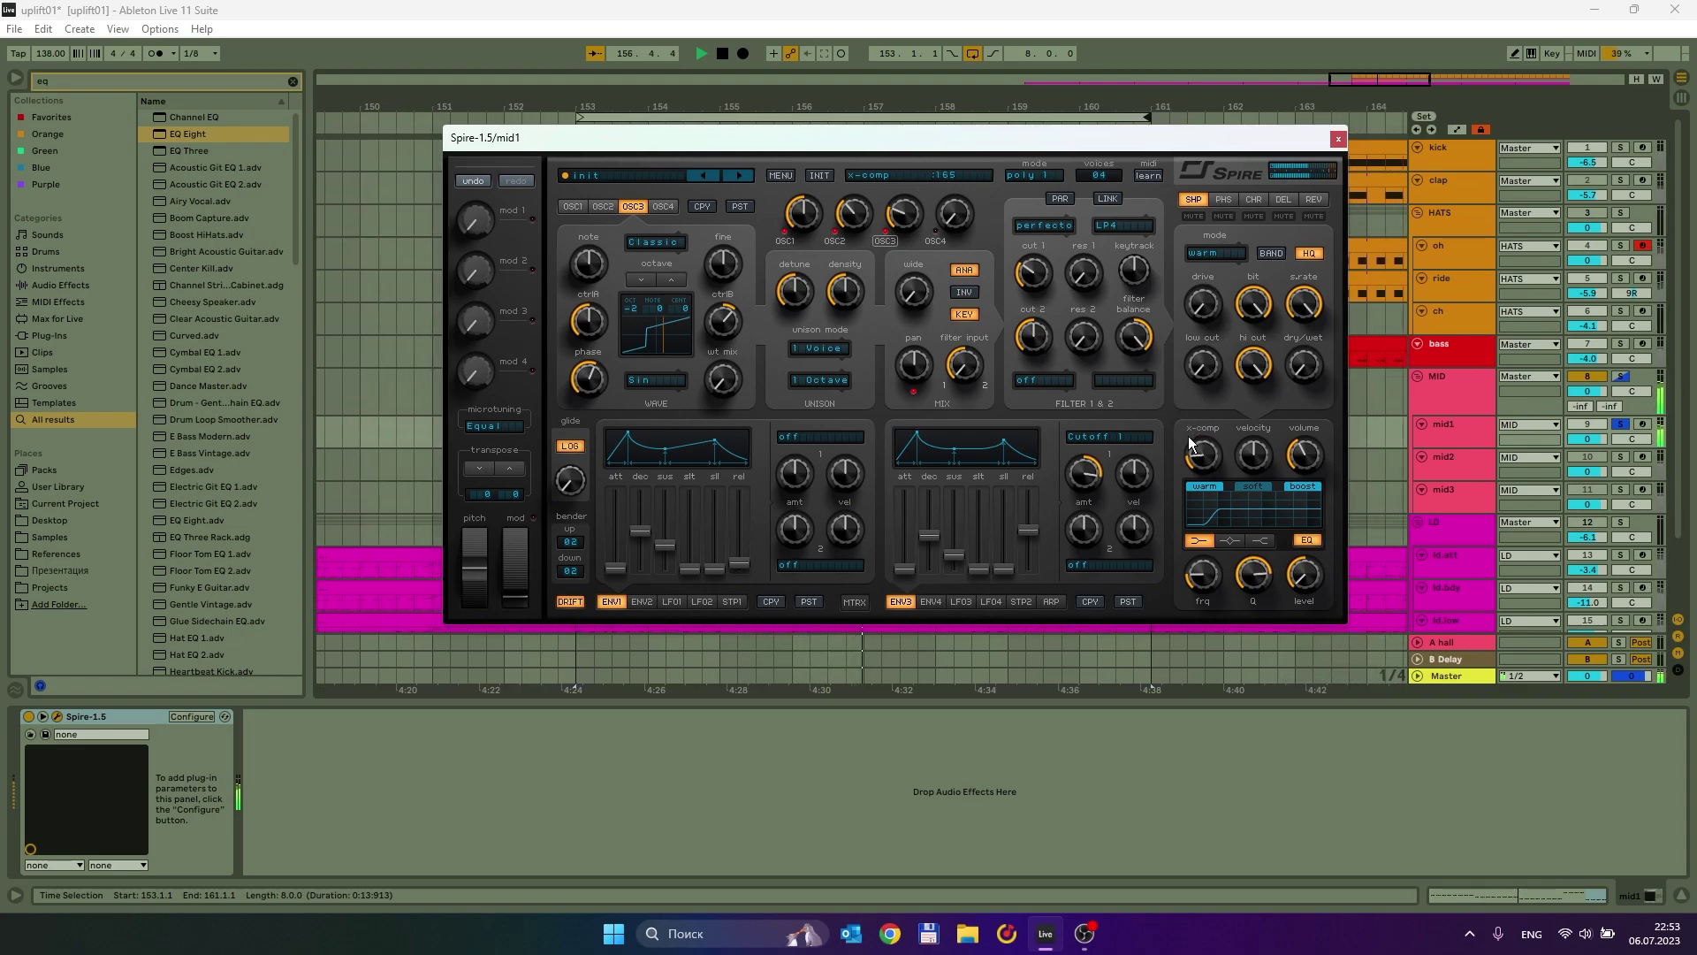
Assign envelope 4 to filter Cutoff 1 with decay 92 and minimum sustain, and raise its modulation amount.
{"action": "left_click", "coordinate": [931, 601]}
{"action": "left_click", "coordinate": [1095, 435]}
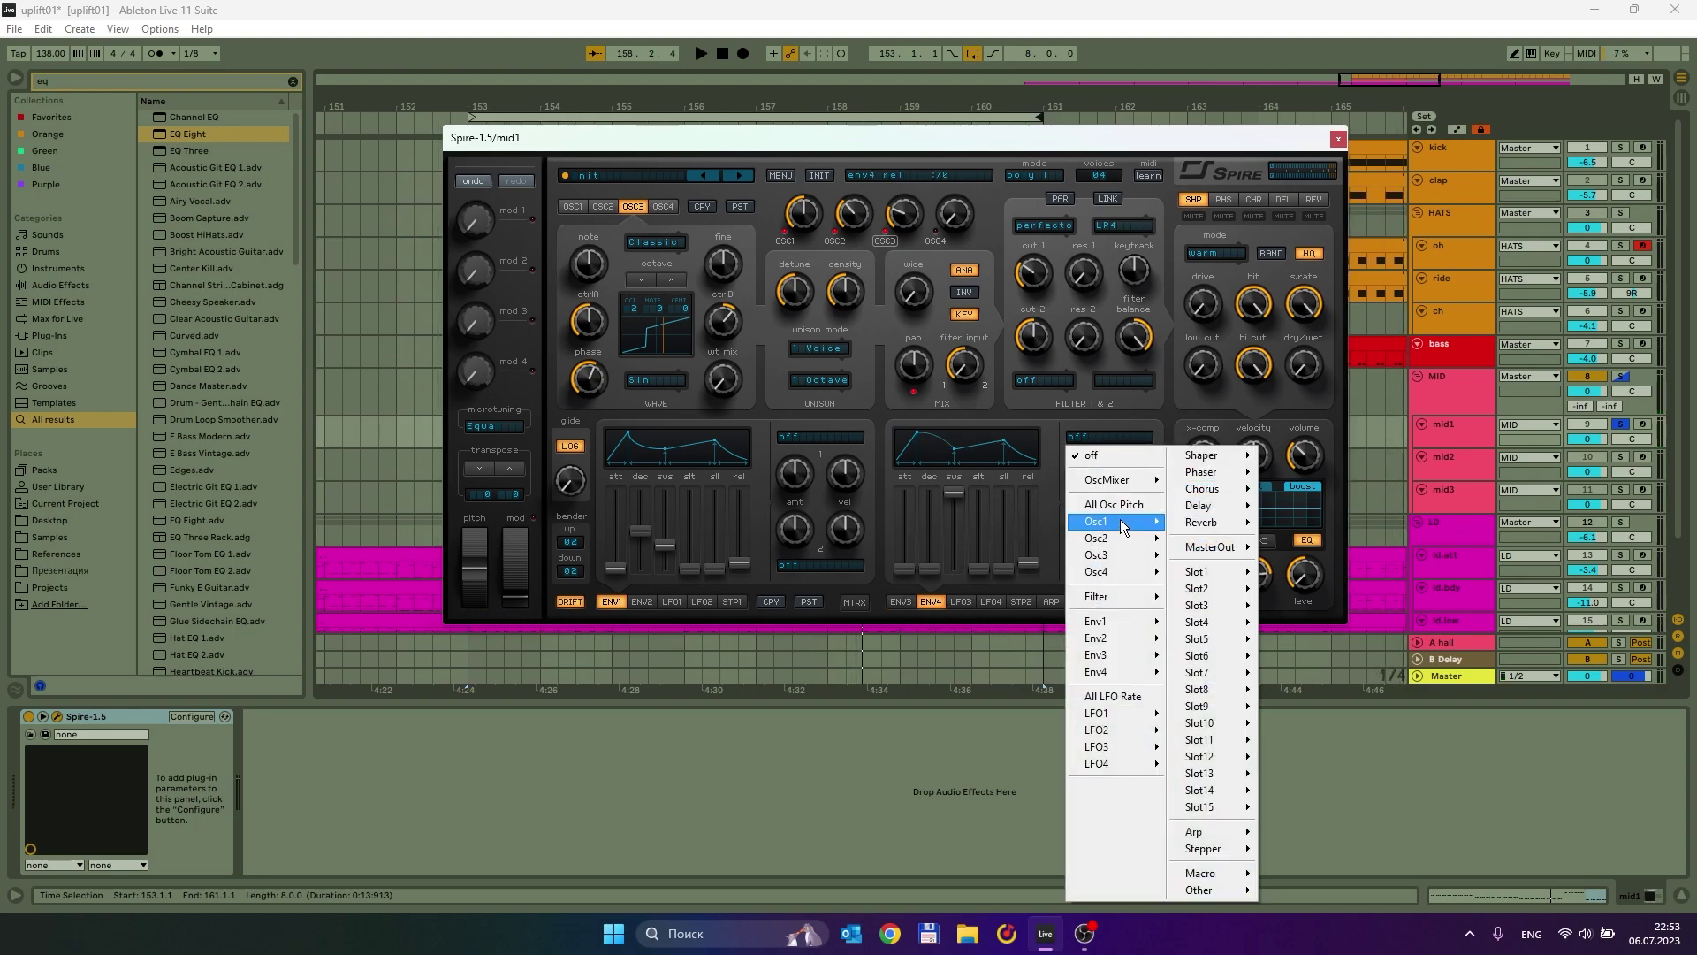
{"action": "mouse_move", "coordinate": [1141, 601]}
{"action": "left_click", "coordinate": [1213, 598]}
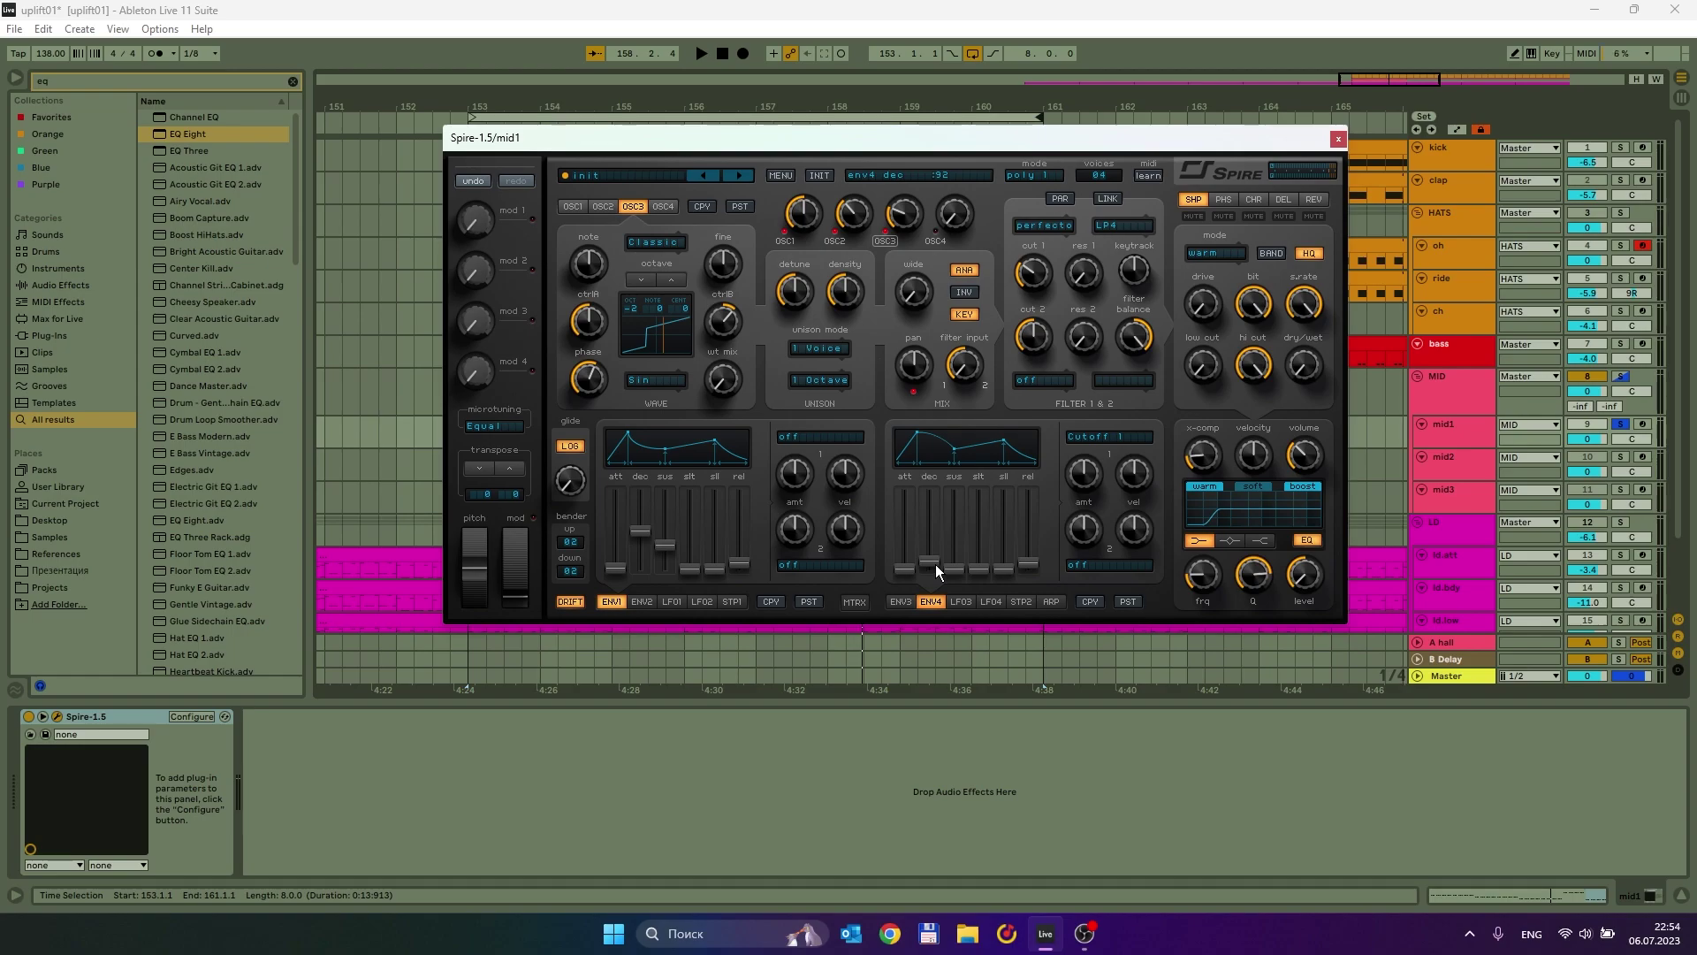
{"action": "key", "text": "space"}
{"action": "mouse_move", "coordinate": [1080, 453]}
{"action": "left_mouse_down"}
{"action": "mouse_move", "coordinate": [1079, 343]}
{"action": "mouse_move", "coordinate": [1066, 428]}
{"action": "left_mouse_up"}
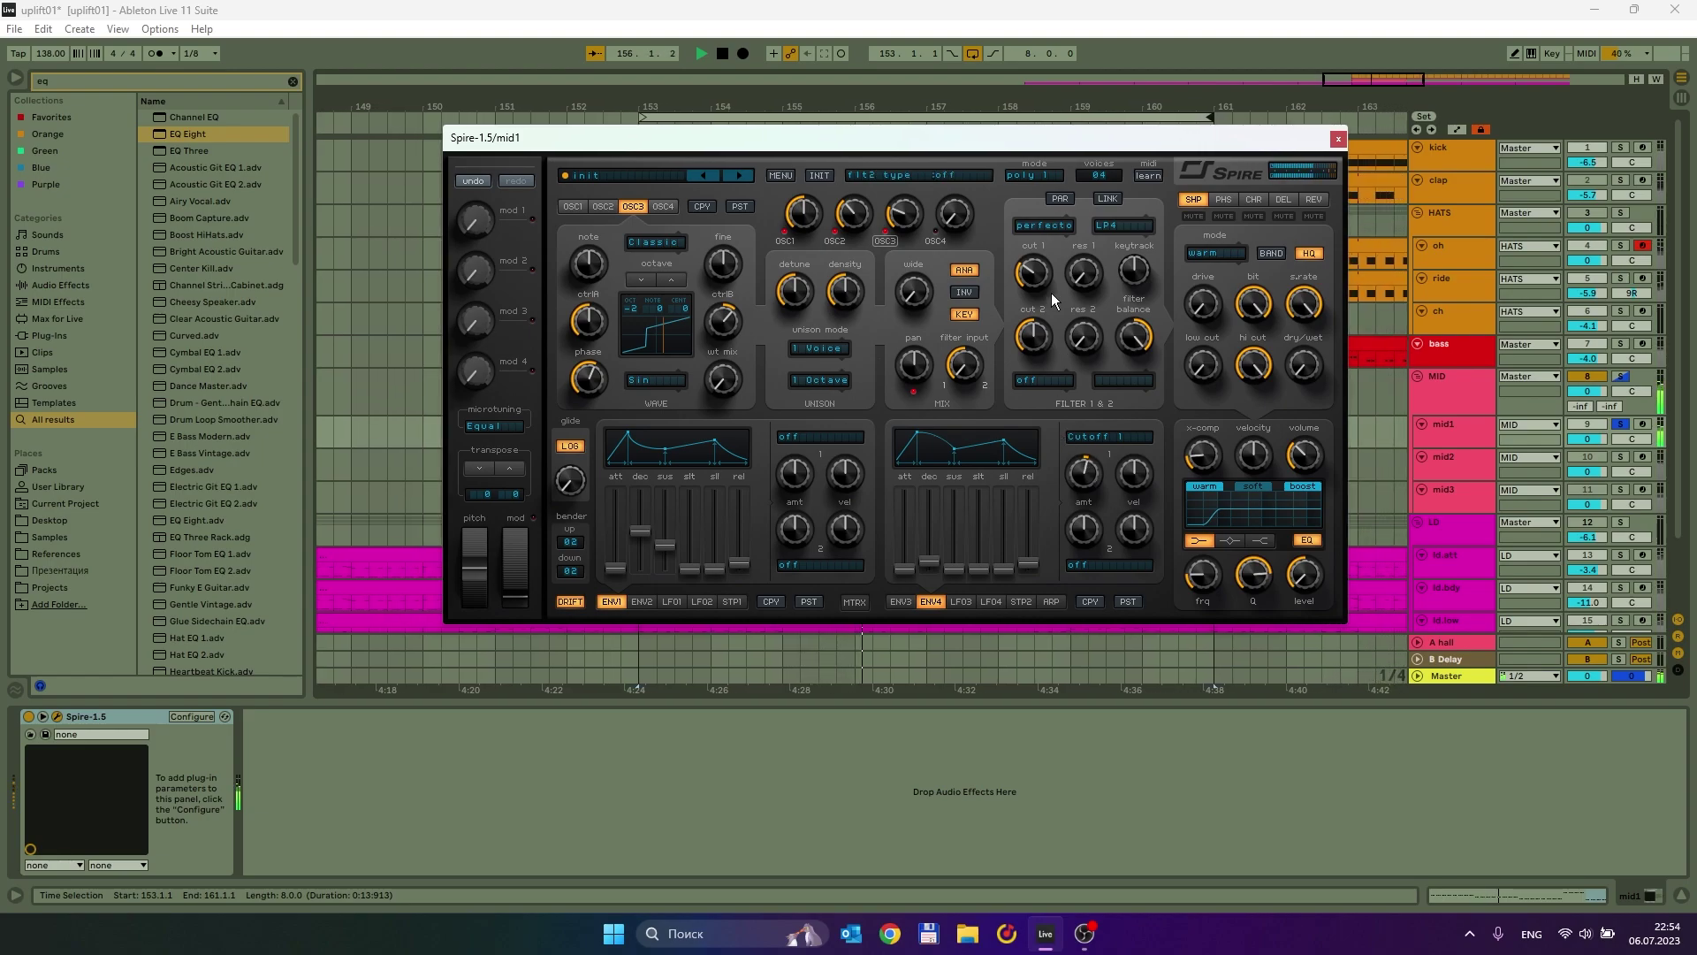
{"action": "mouse_move", "coordinate": [1034, 277]}
{"action": "left_mouse_down"}
{"action": "mouse_move", "coordinate": [1067, 305]}
{"action": "mouse_move", "coordinate": [1037, 182]}
{"action": "mouse_move", "coordinate": [1027, 245]}
{"action": "left_mouse_up"}
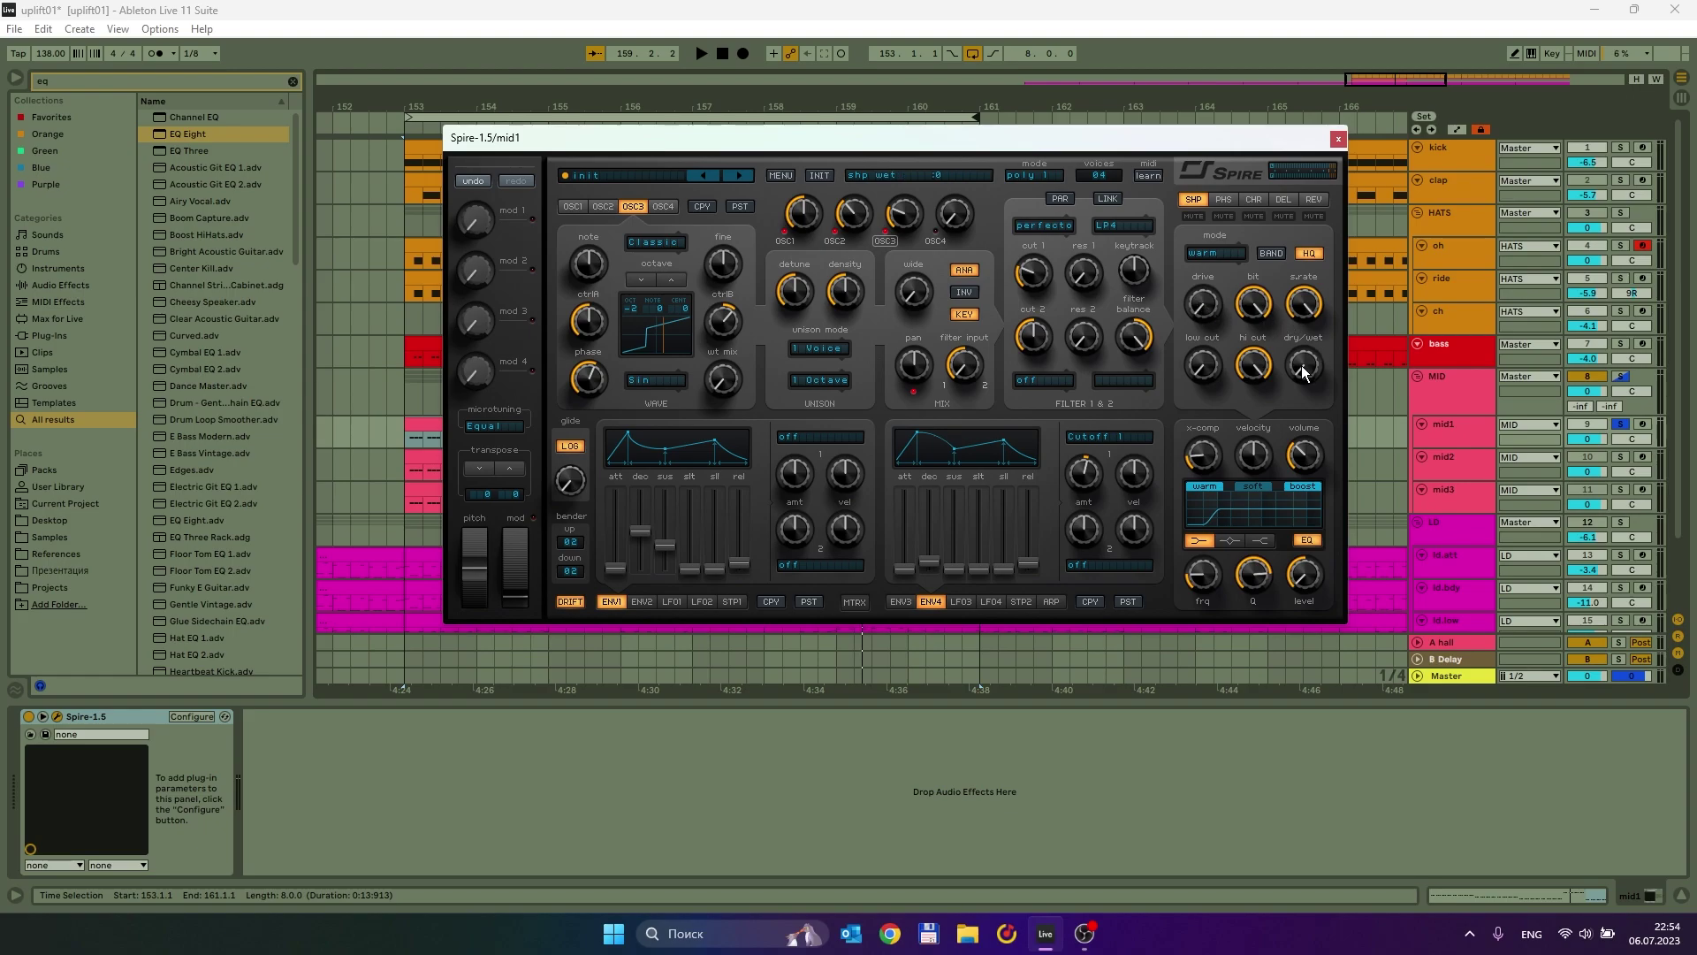
Add light warm shaper saturation by raising its drive and dry/wet slightly while the loop plays.
{"action": "key", "text": "space"}
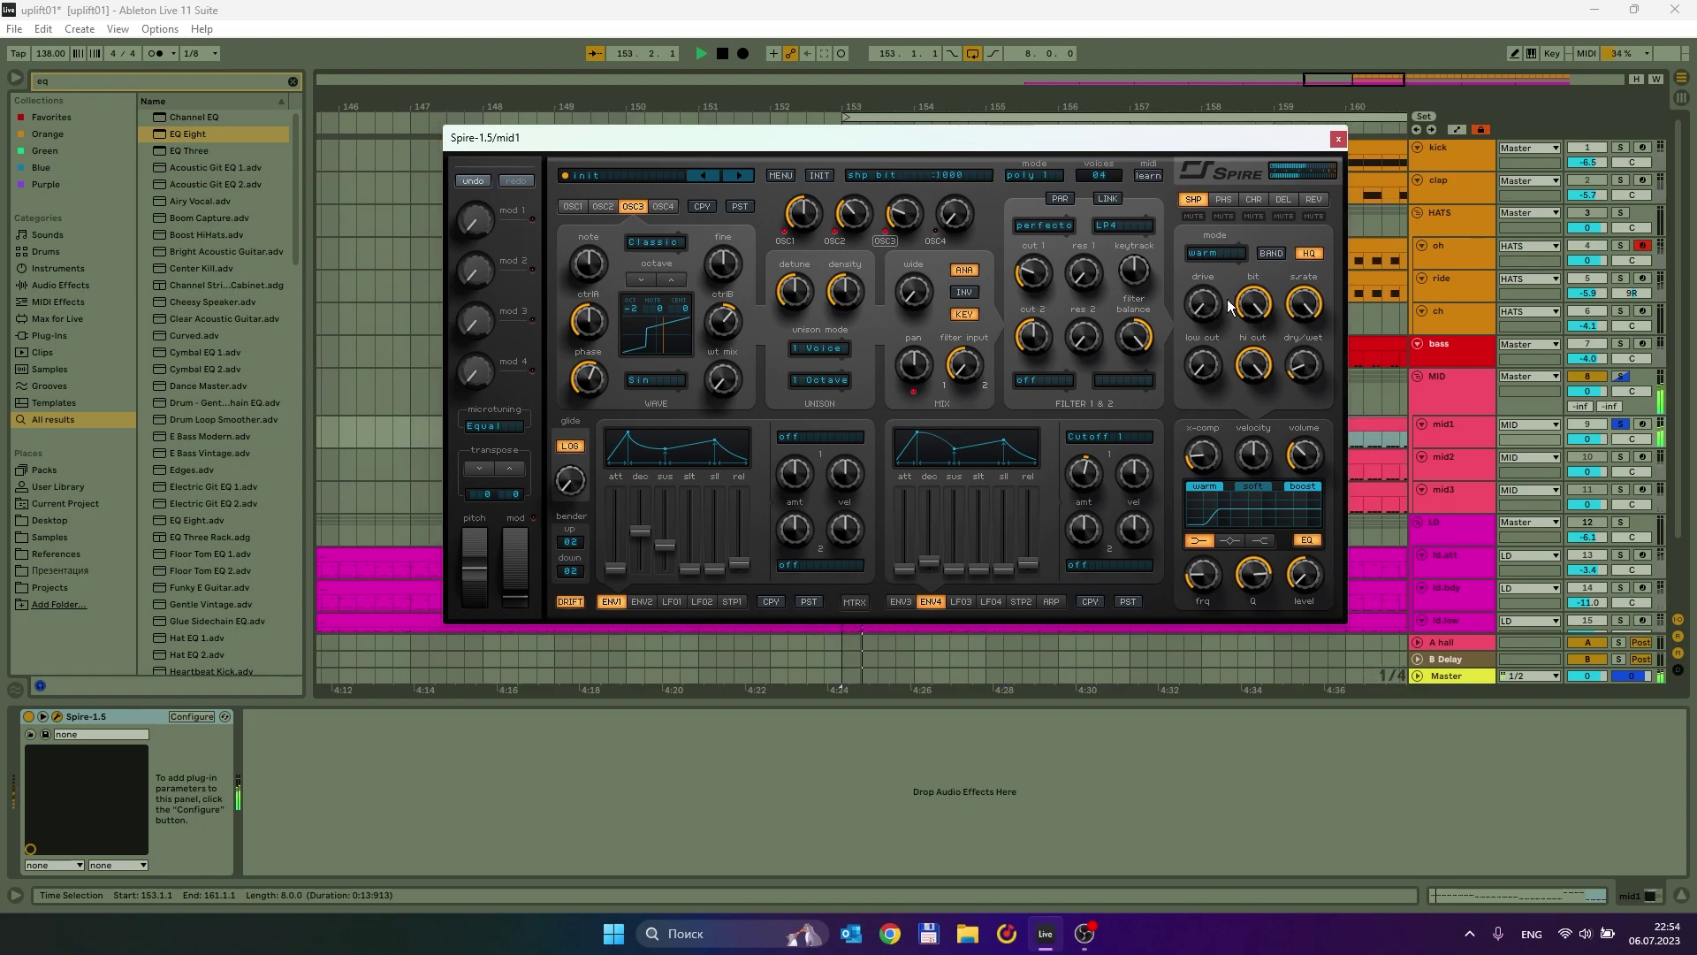
{"action": "left_click_drag", "start_coordinate": [1201, 311], "coordinate": [1201, 294]}
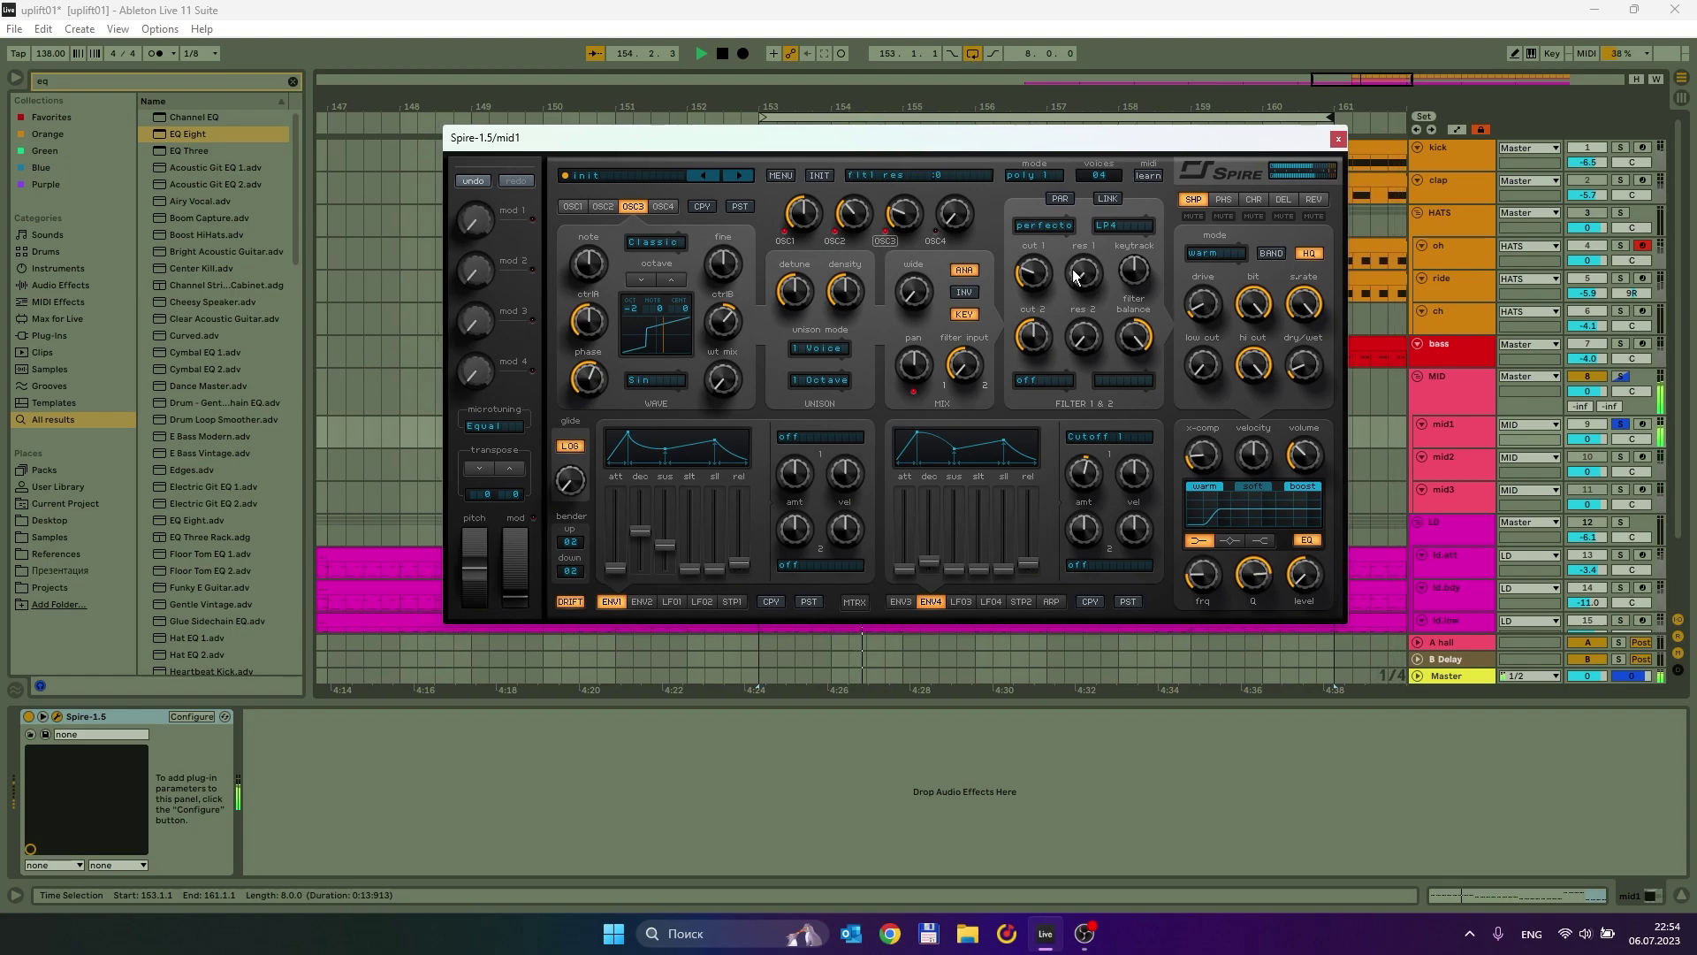
{"action": "mouse_move", "coordinate": [1323, 382]}
{"action": "left_mouse_down"}
{"action": "mouse_move", "coordinate": [1314, 261]}
{"action": "mouse_move", "coordinate": [1303, 369]}
{"action": "left_mouse_up"}
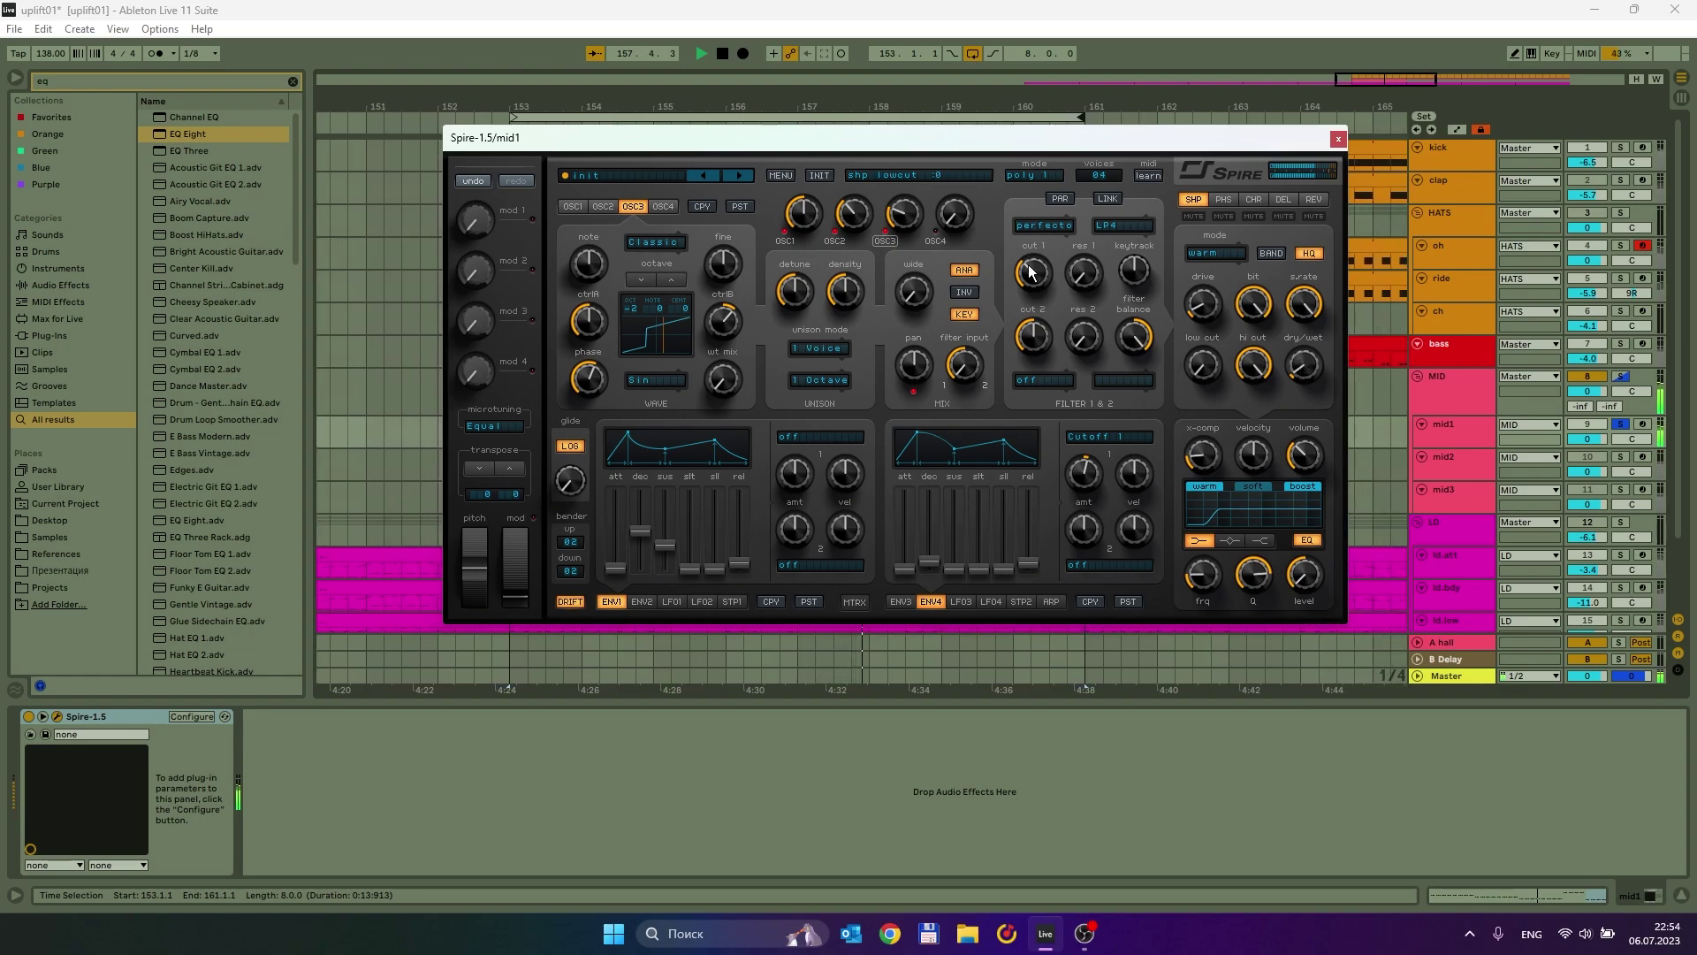
Set filter cutoff 1 to 255 and keep envelope 4's decay at 92, listening to the loop.
{"action": "left_click_drag", "start_coordinate": [1030, 316], "coordinate": [1028, 294]}
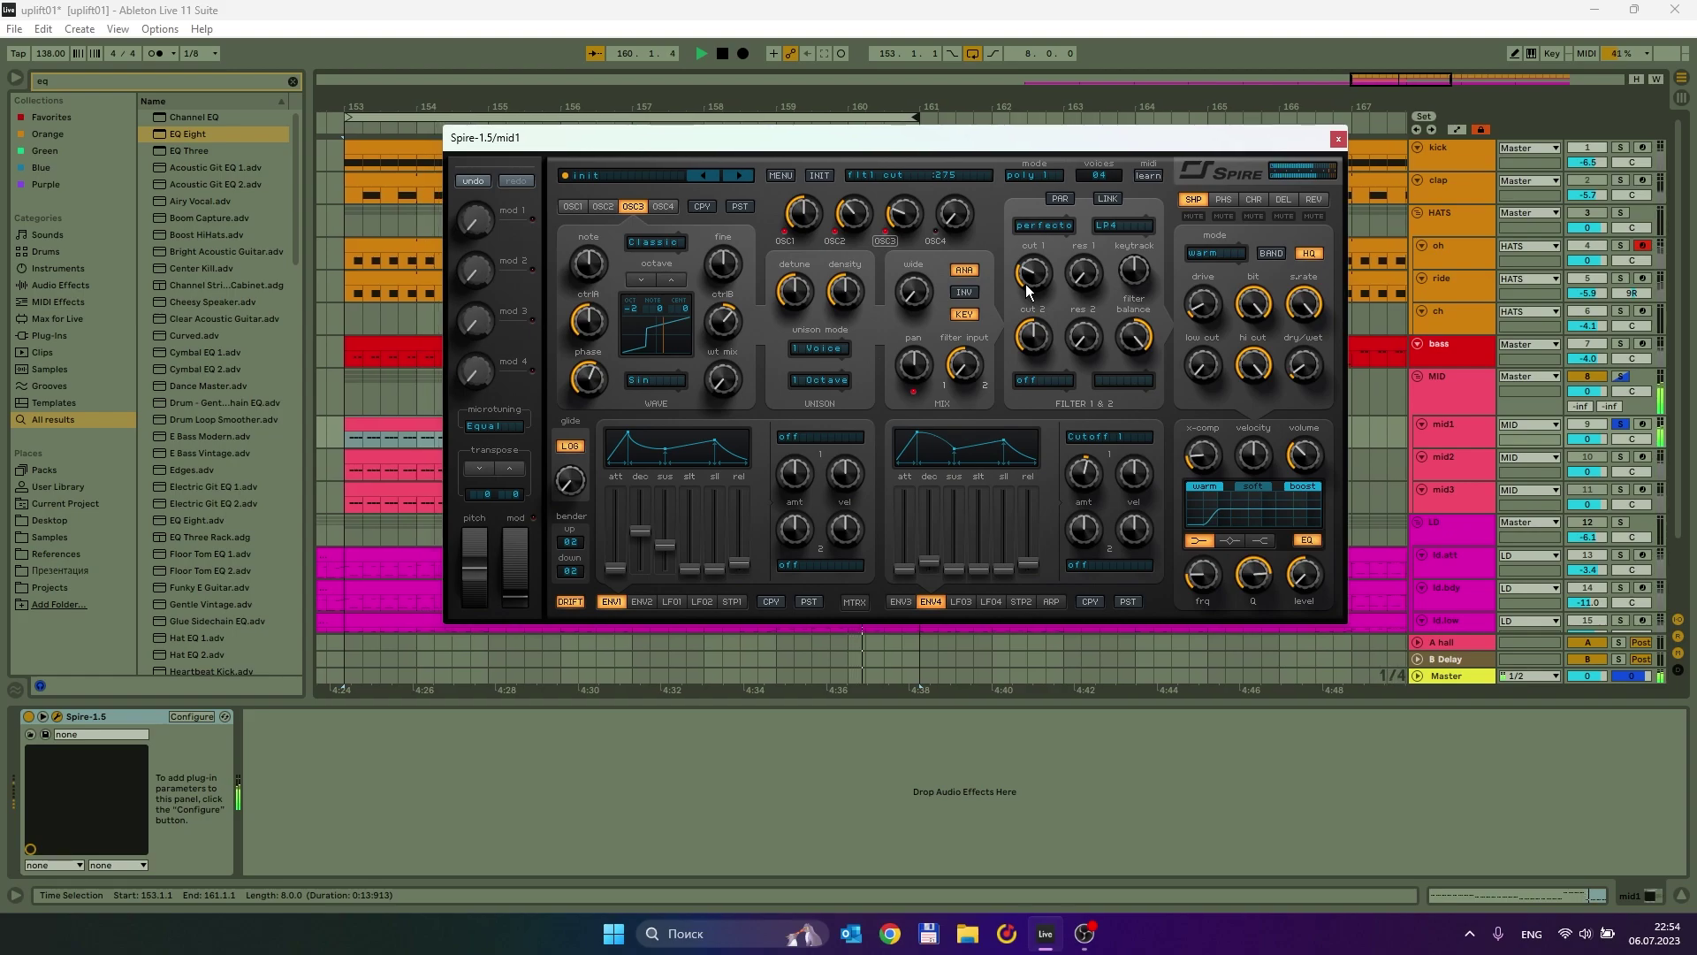
{"action": "left_click_drag", "start_coordinate": [938, 437], "coordinate": [941, 504]}
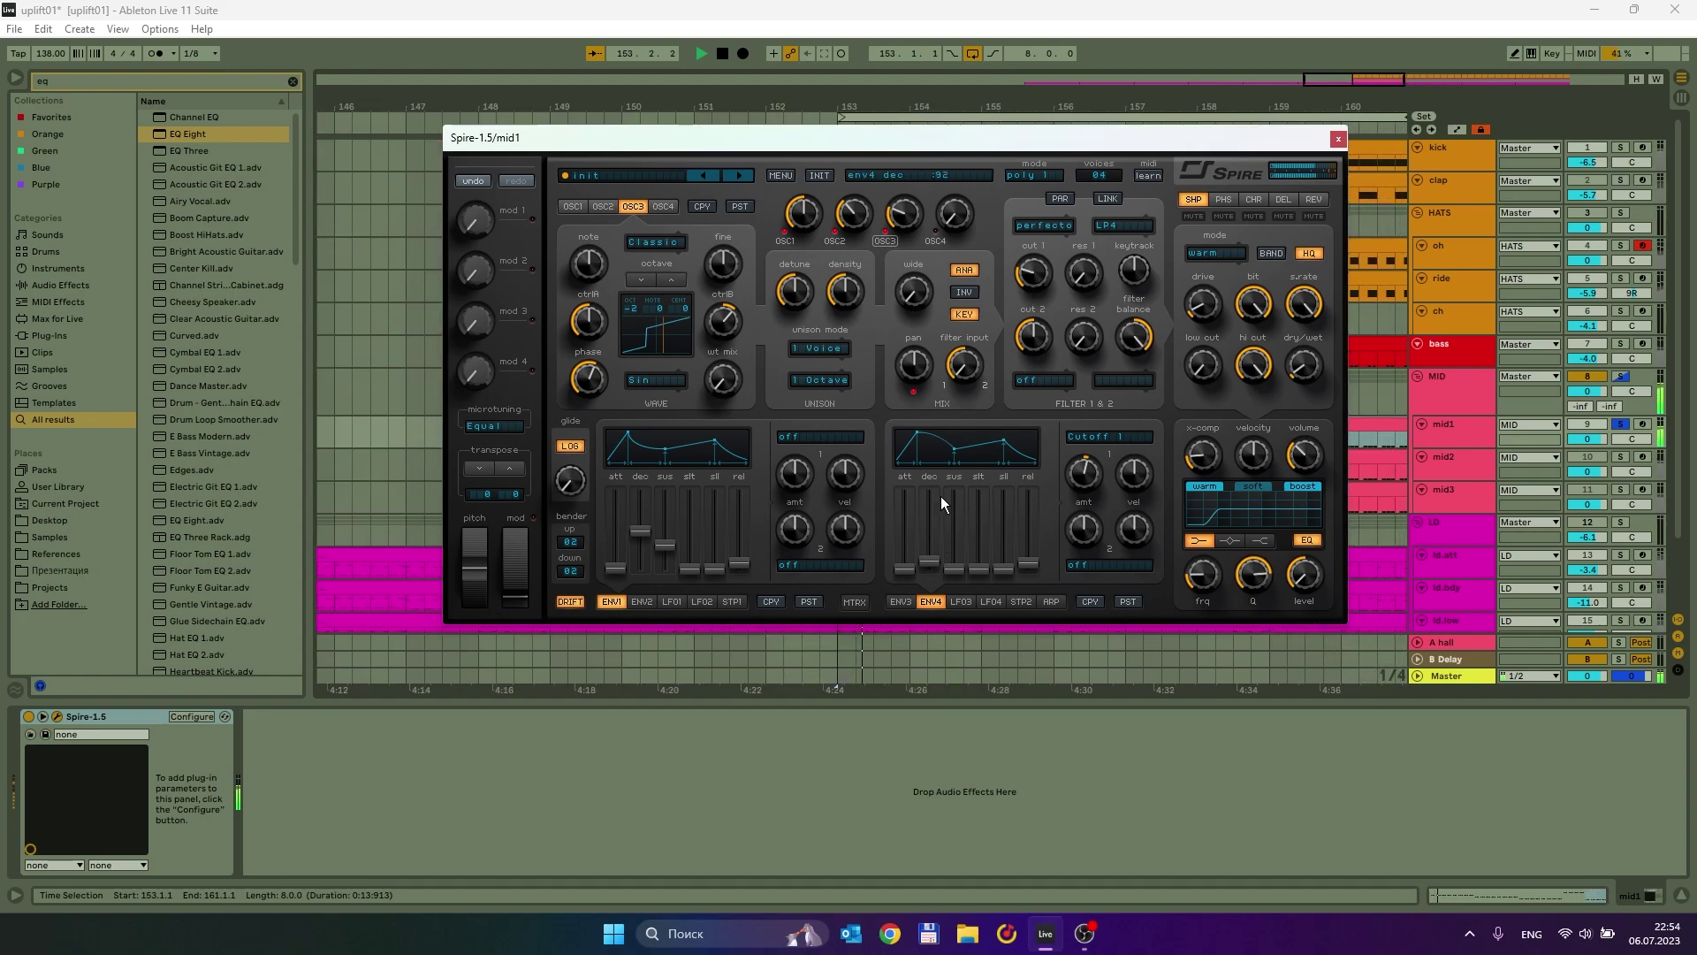
{"action": "key", "text": "space"}
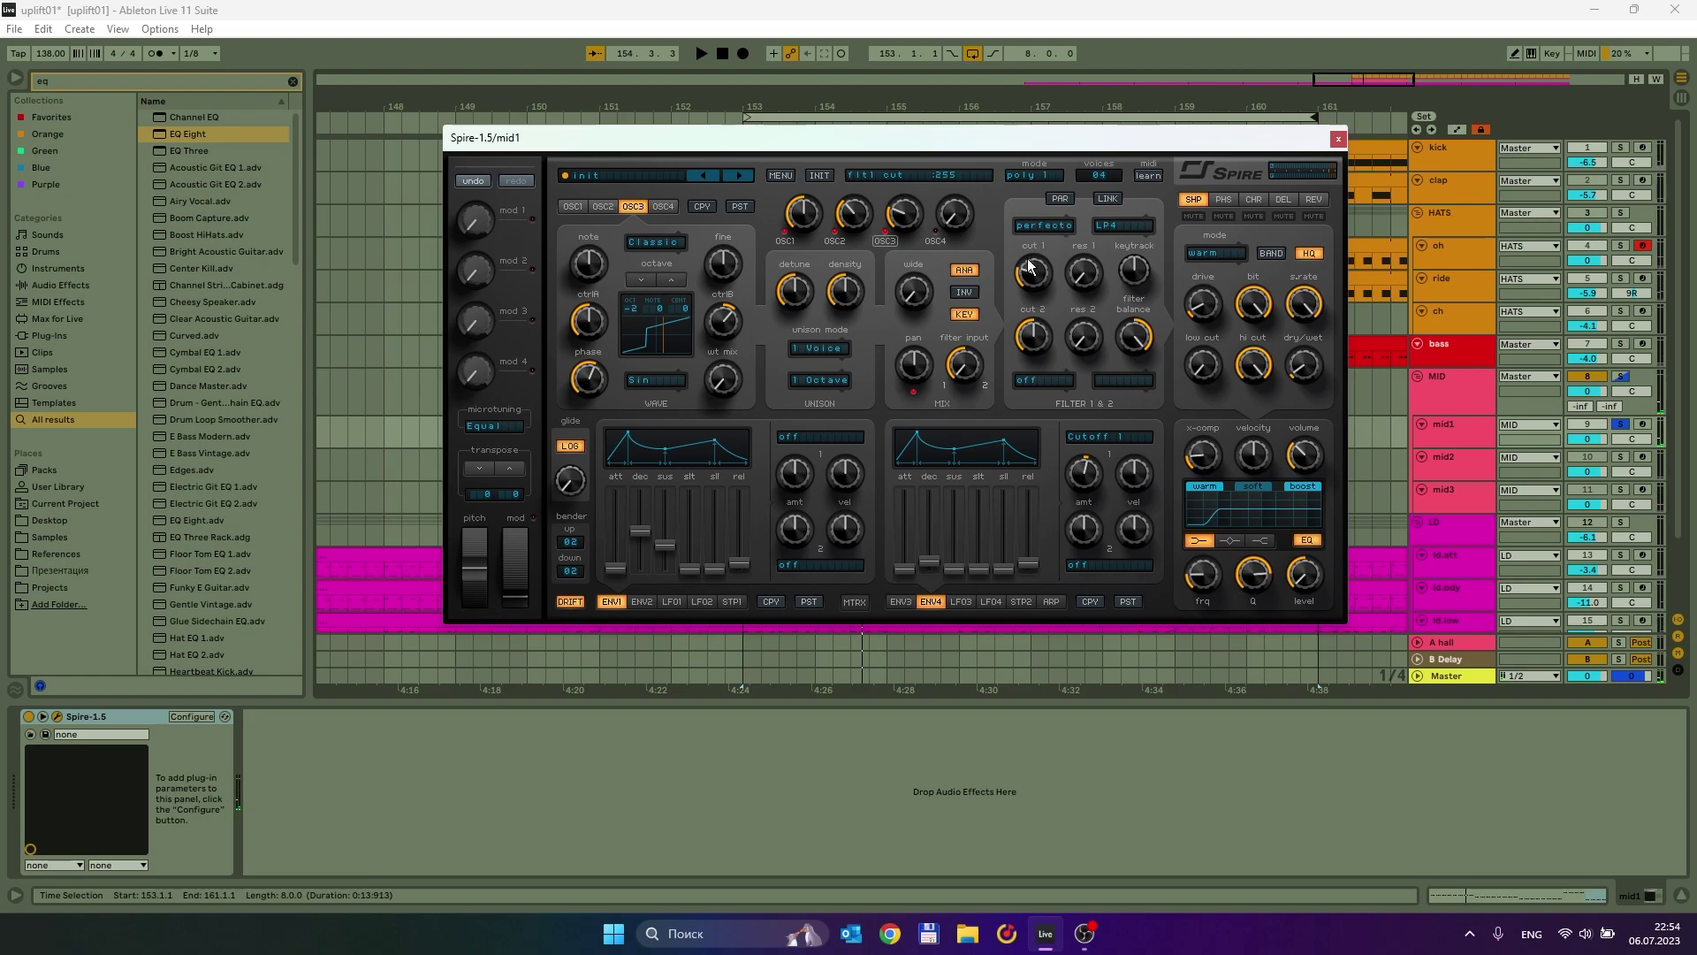
Switch oscillator 4's waveform to Noise, adjust its ctrlA and ctrlB, and turn off its KEY option.
{"action": "left_click", "coordinate": [672, 208]}
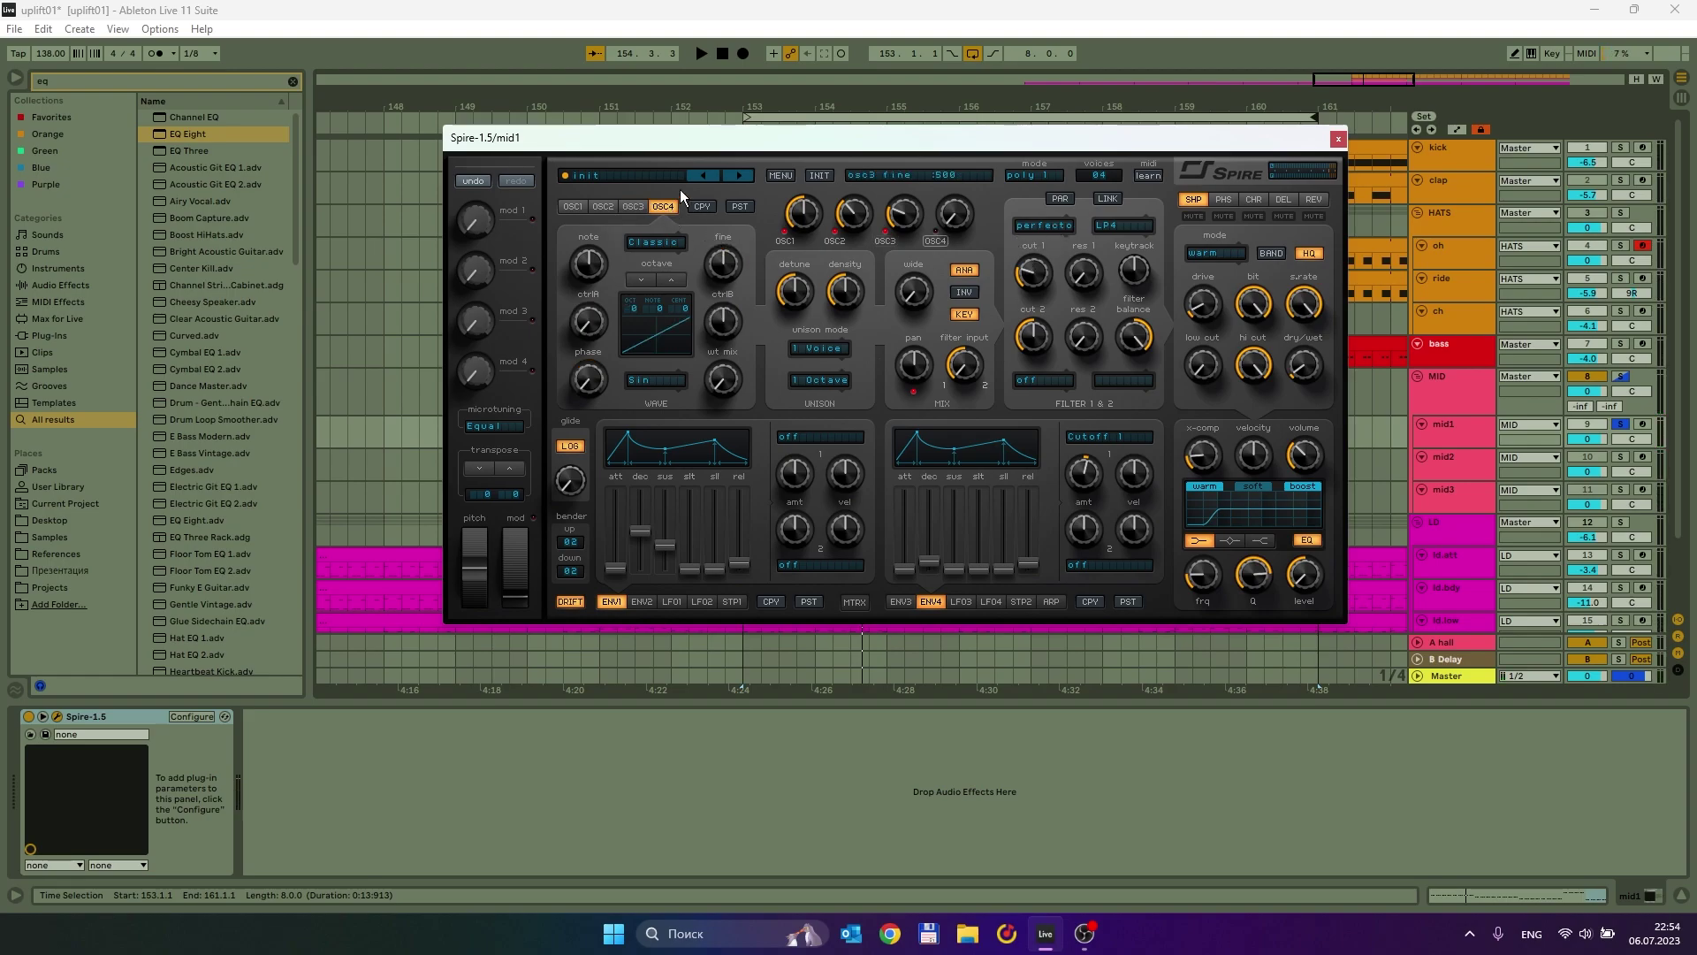
{"action": "left_click", "coordinate": [668, 243]}
{"action": "left_click", "coordinate": [667, 287]}
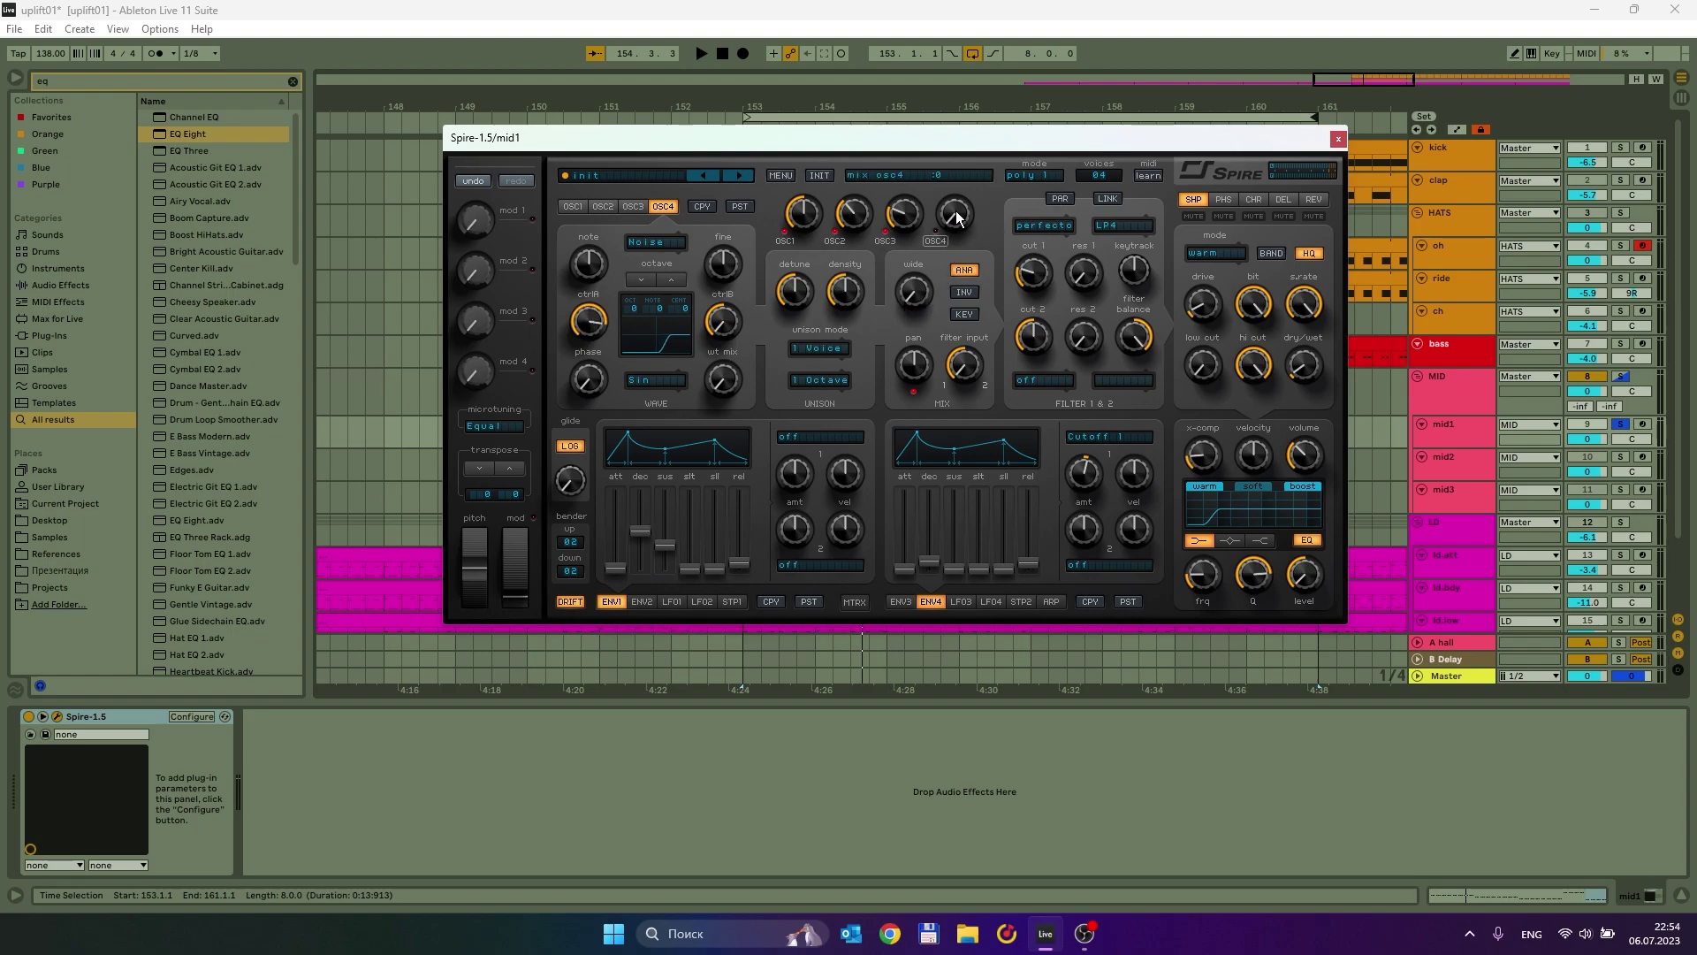
Blend oscillator 4's noise into the mix at a low level while listening to the loop.
{"action": "key", "text": "space"}
{"action": "left_click_drag", "start_coordinate": [957, 215], "coordinate": [953, 175]}
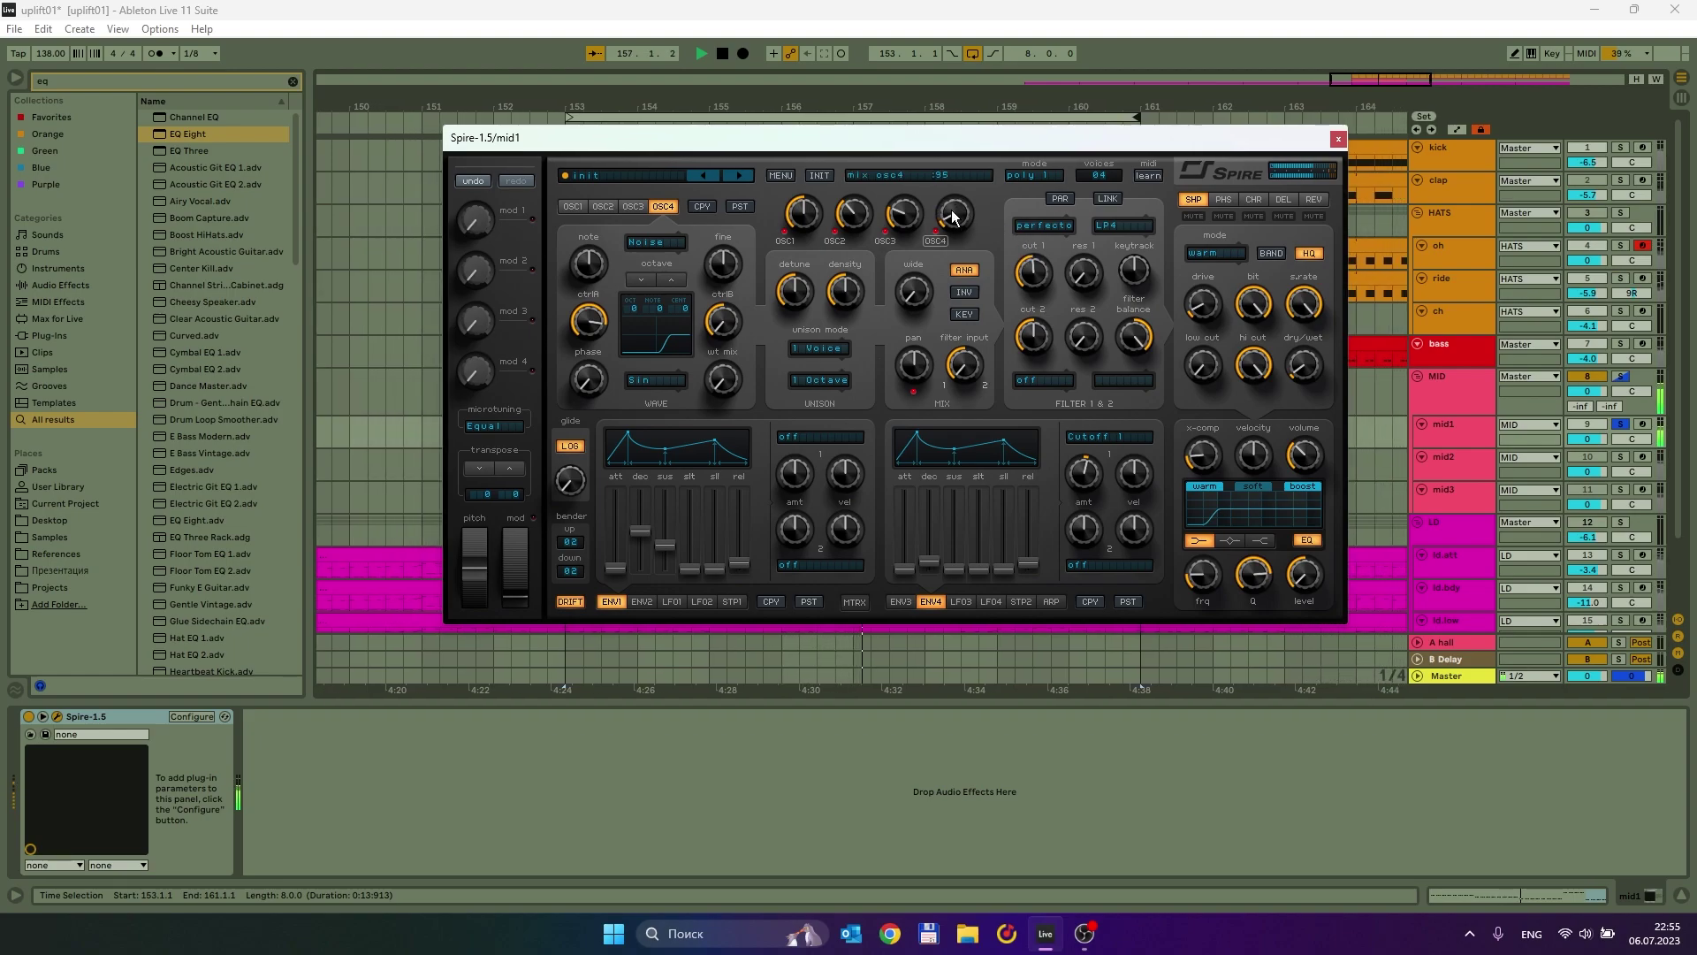
{"action": "left_click_drag", "start_coordinate": [951, 214], "coordinate": [951, 211]}
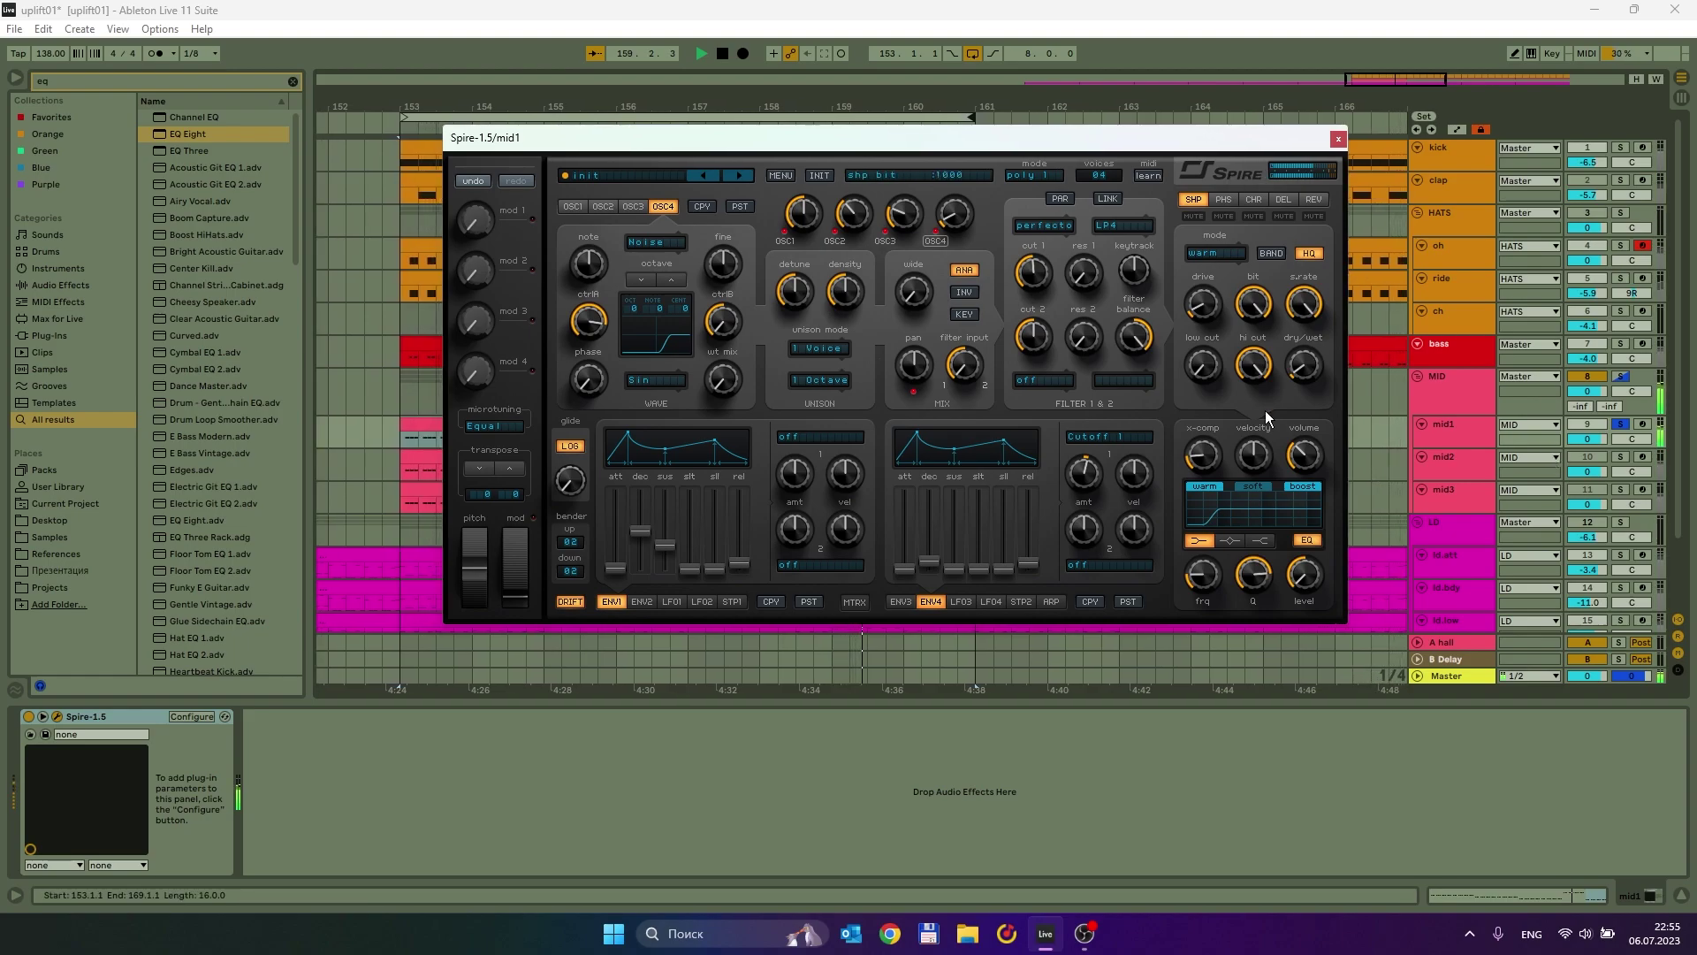
Fine-tune Spire's volume and shape its built-in EQ, setting the high level to 615 and the mid frequency to 495.
{"action": "left_click_drag", "start_coordinate": [1300, 461], "coordinate": [1297, 461]}
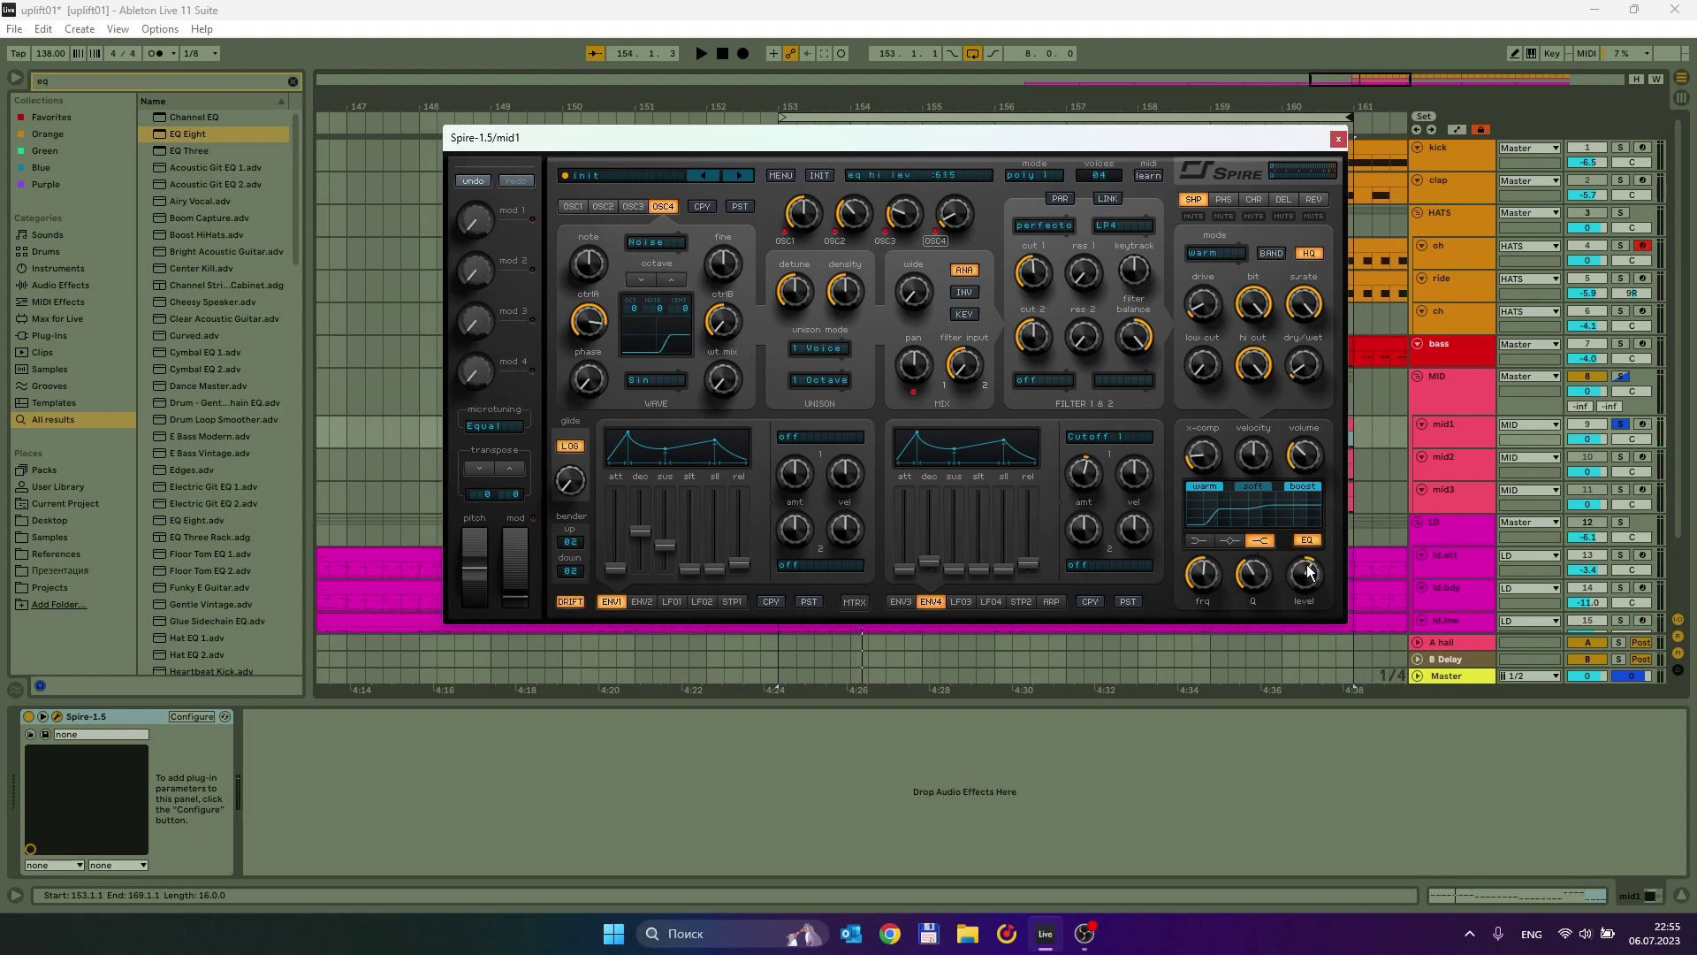
{"action": "key", "text": "space"}
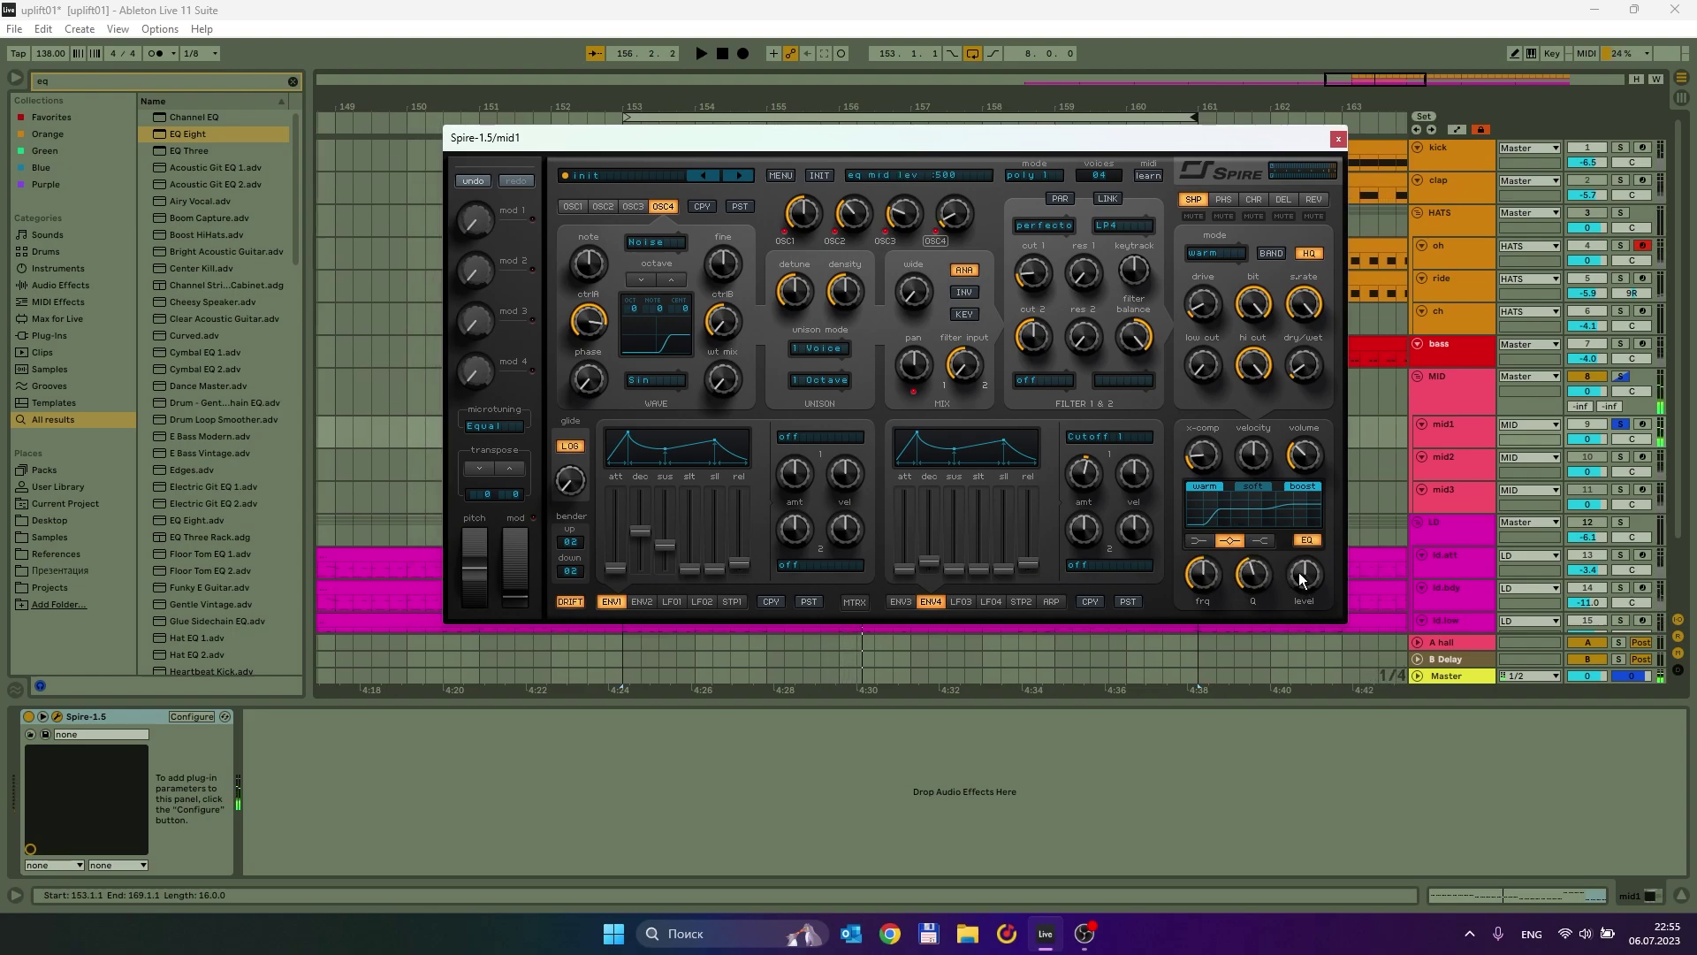
{"action": "left_click_drag", "start_coordinate": [1248, 578], "coordinate": [1208, 585]}
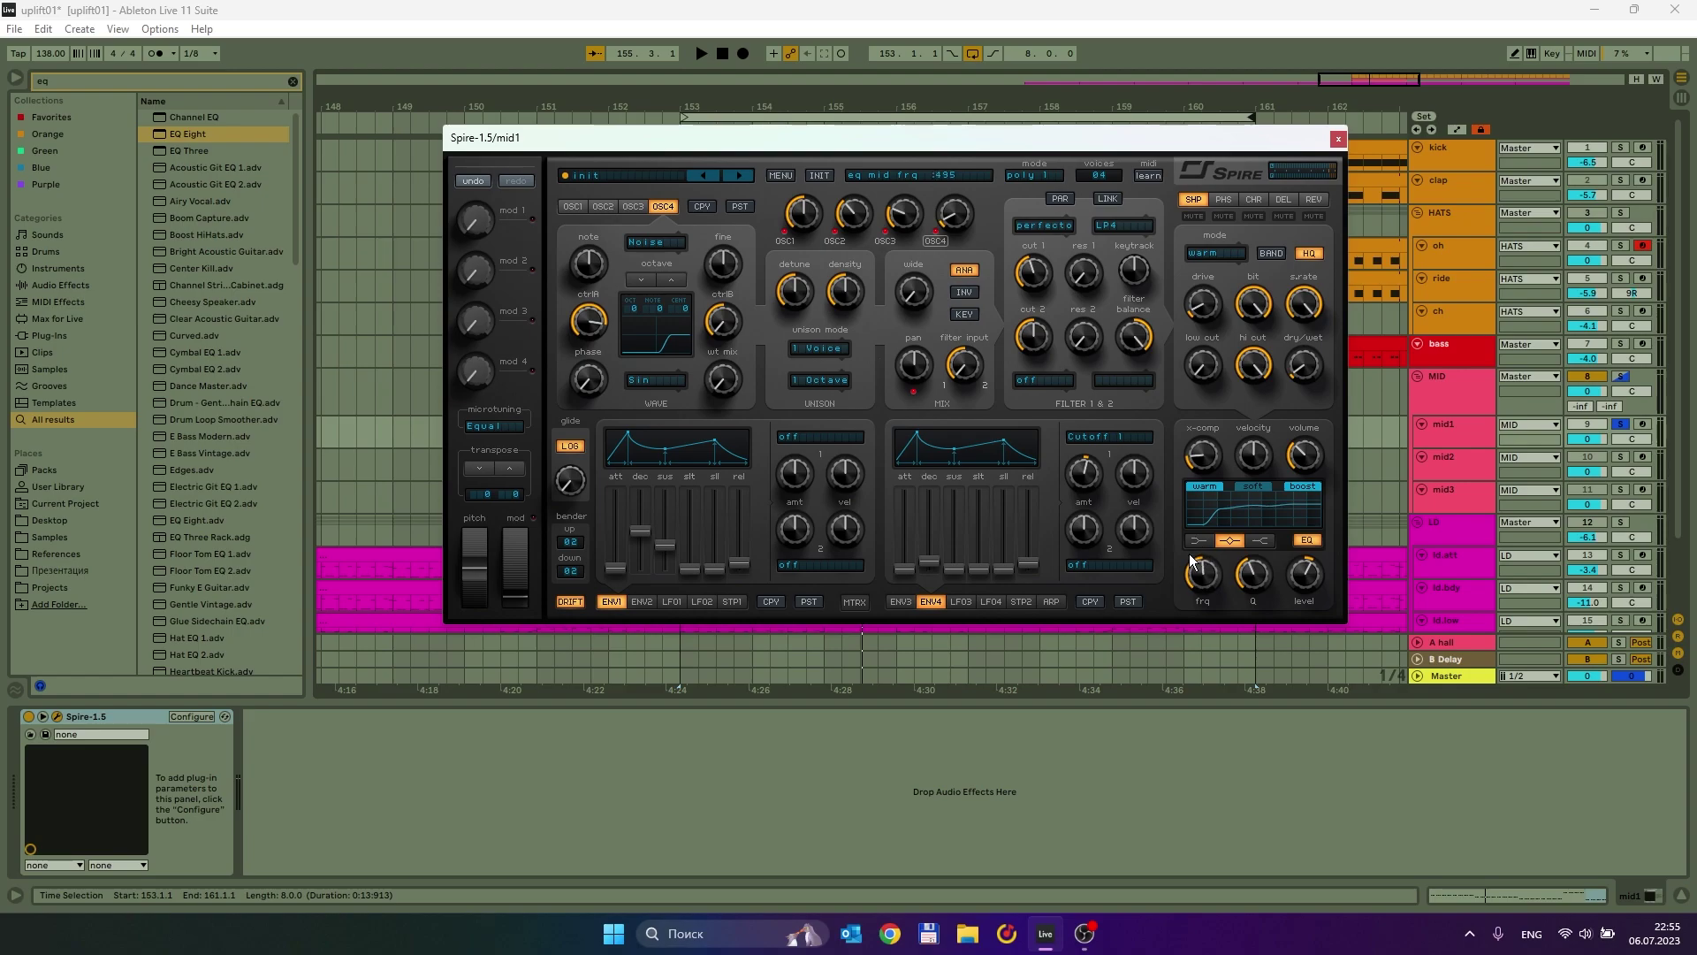
{"action": "key", "text": "space"}
{"action": "left_click", "coordinate": [1262, 540]}
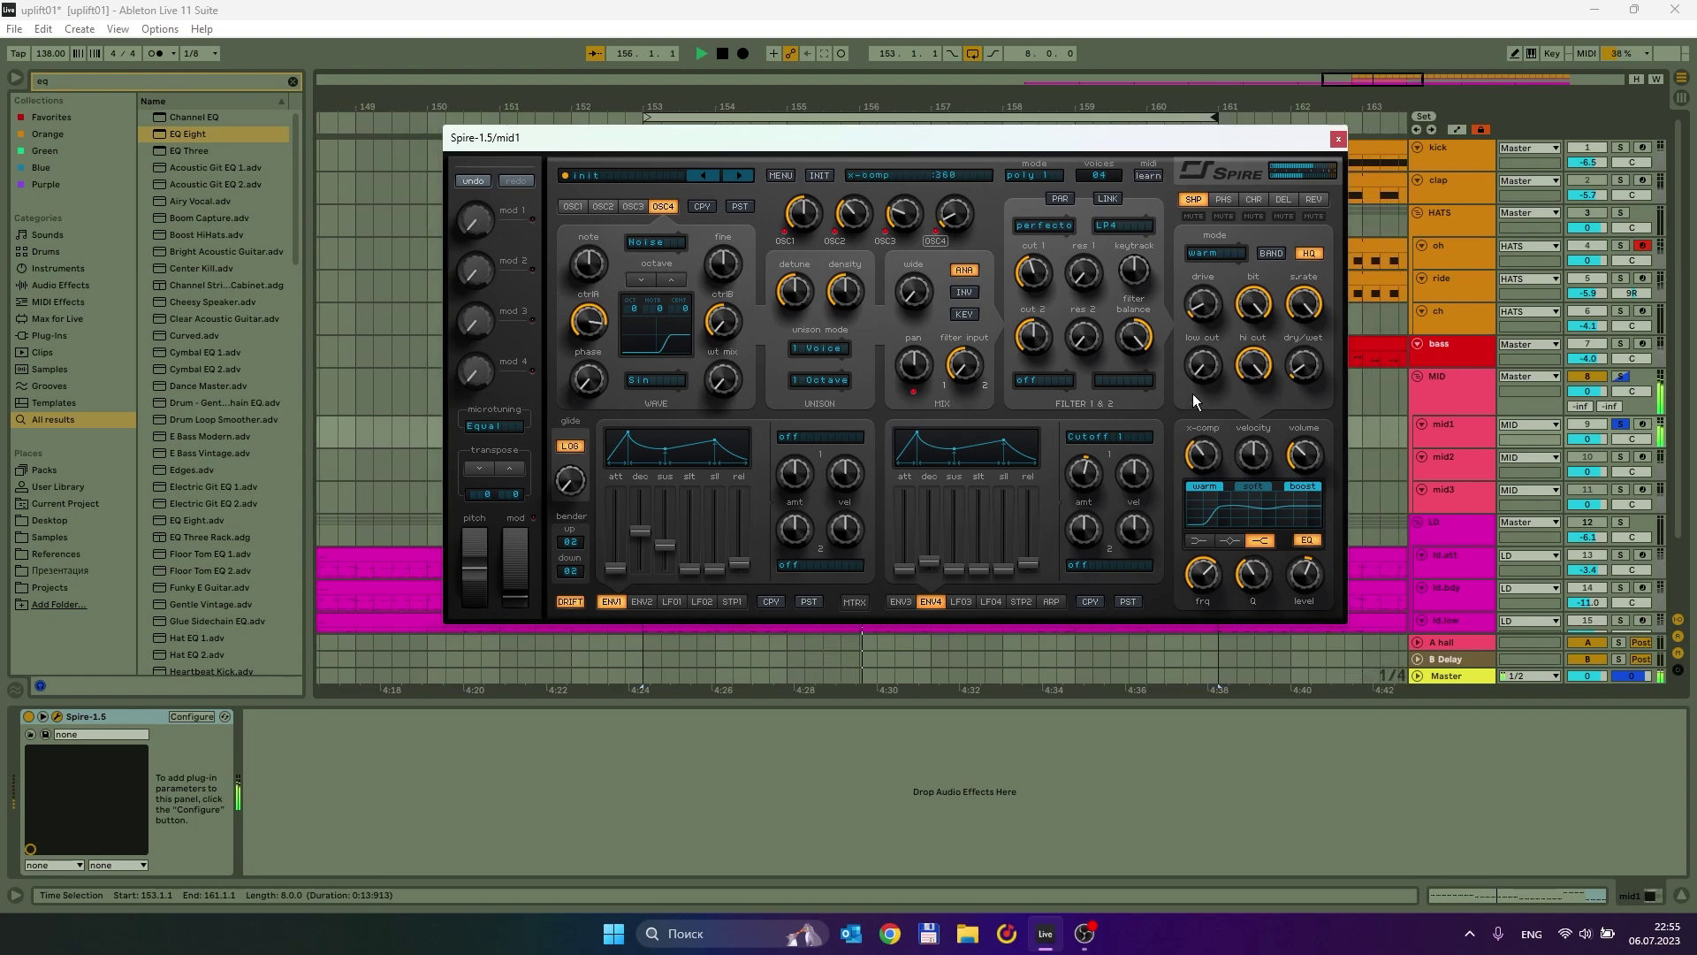
Adjust the x-comp amount and filter cutoff 1 by ear while the loop plays.
{"action": "left_click_drag", "start_coordinate": [1192, 316], "coordinate": [1188, 442]}
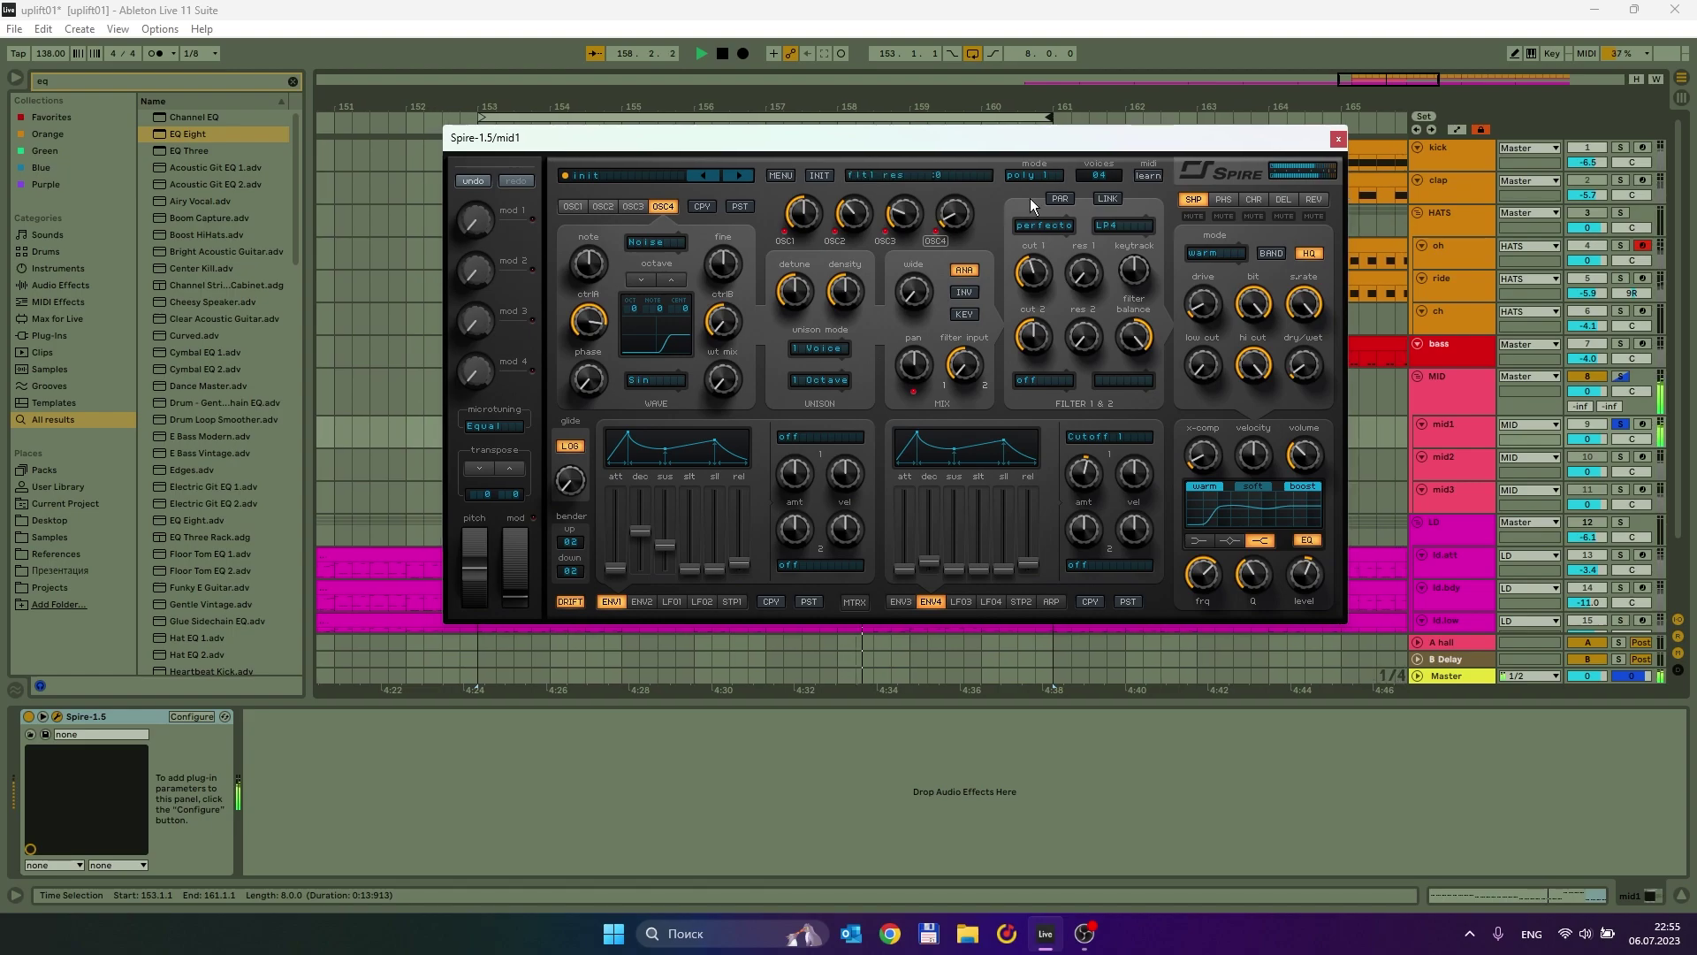
{"action": "mouse_move", "coordinate": [1033, 280]}
{"action": "left_mouse_down"}
{"action": "mouse_move", "coordinate": [1030, 306]}
{"action": "mouse_move", "coordinate": [1026, 277]}
{"action": "left_mouse_up"}
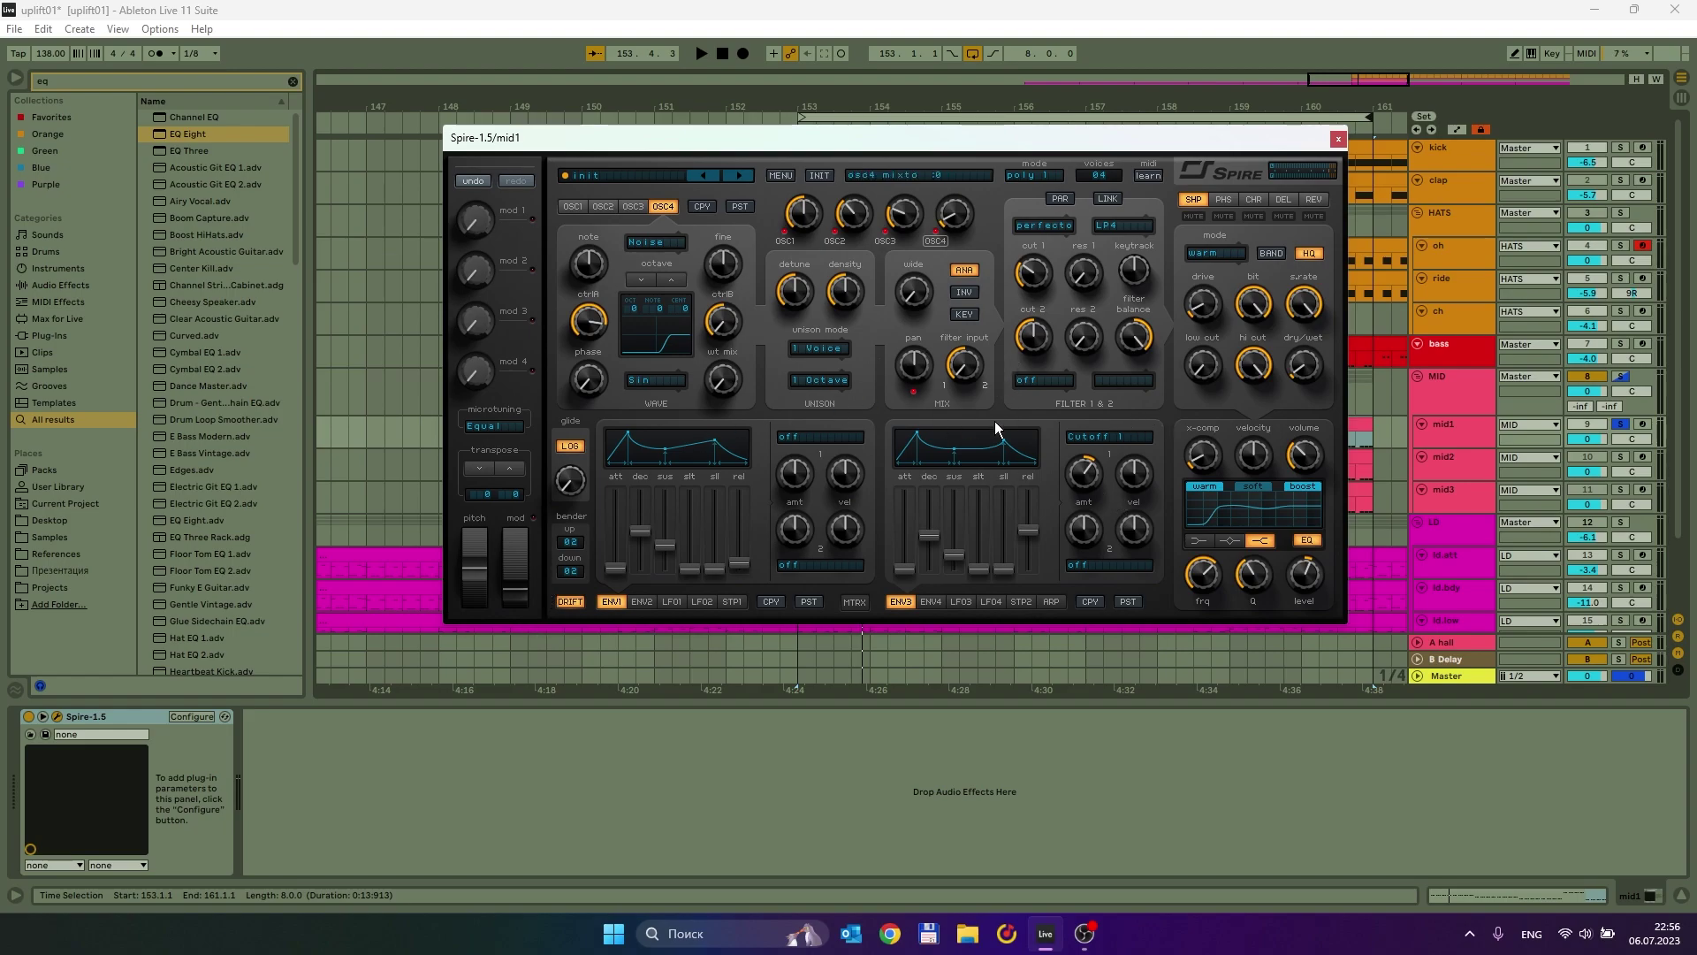
Route ModWheel to Env3 Amt1 as the first target of modulation matrix slot 1, with a depth of about 795.
{"action": "left_click", "coordinate": [854, 603]}
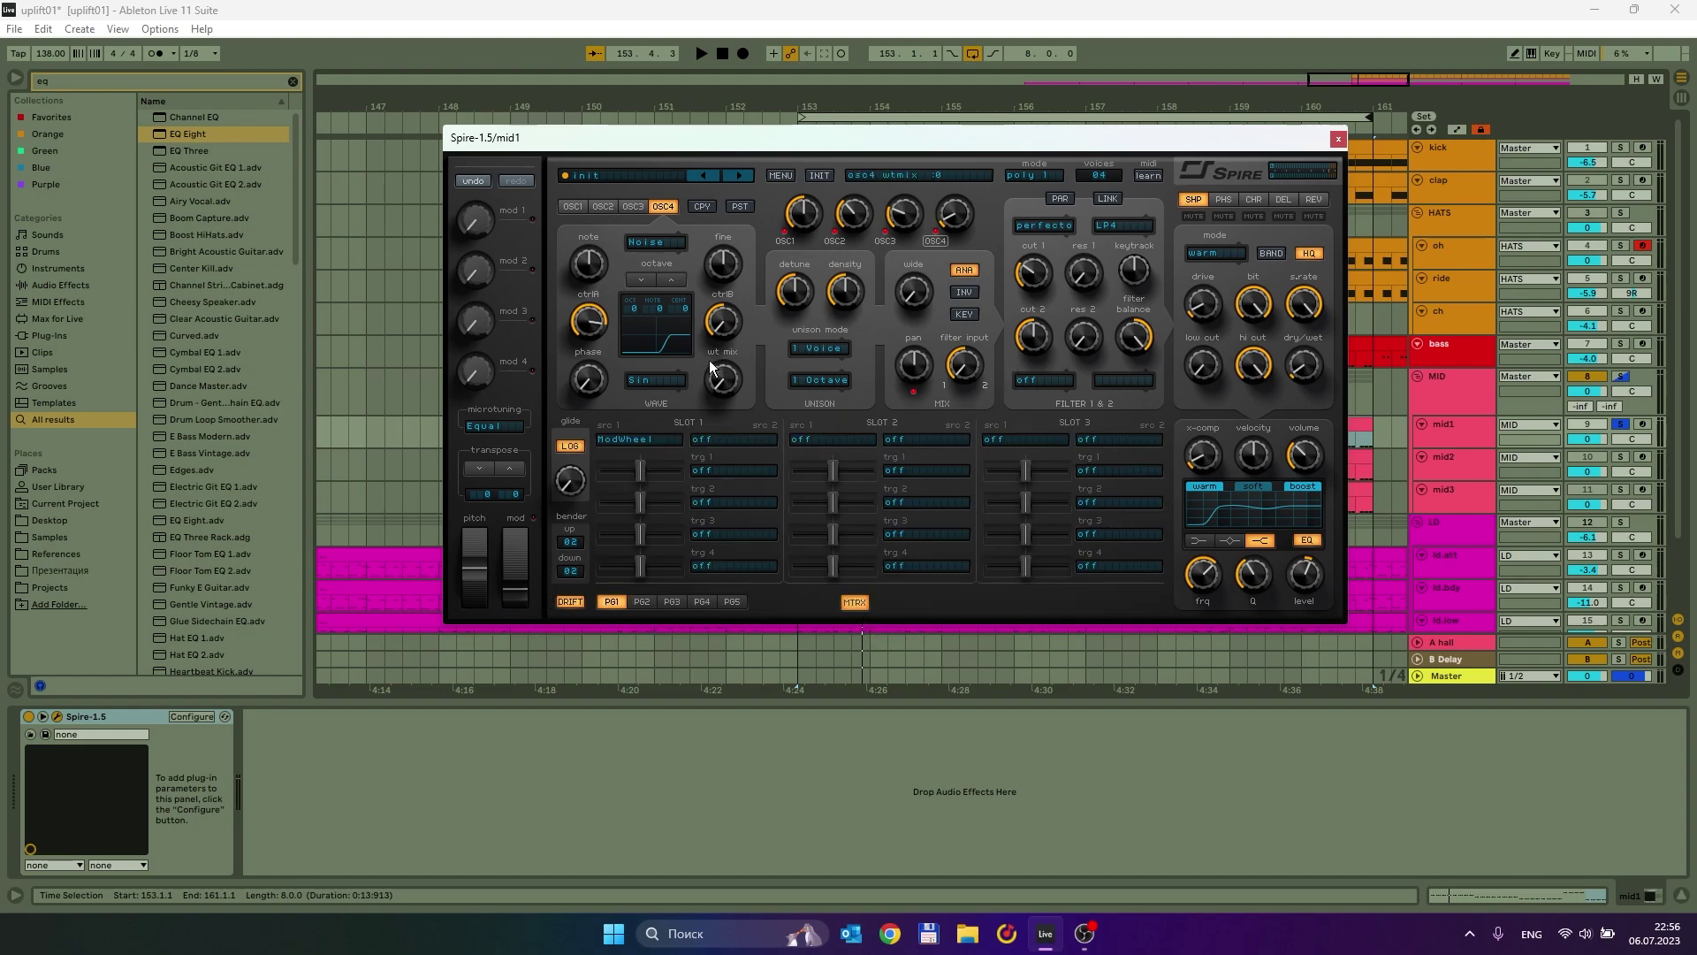
{"action": "left_click", "coordinate": [710, 469]}
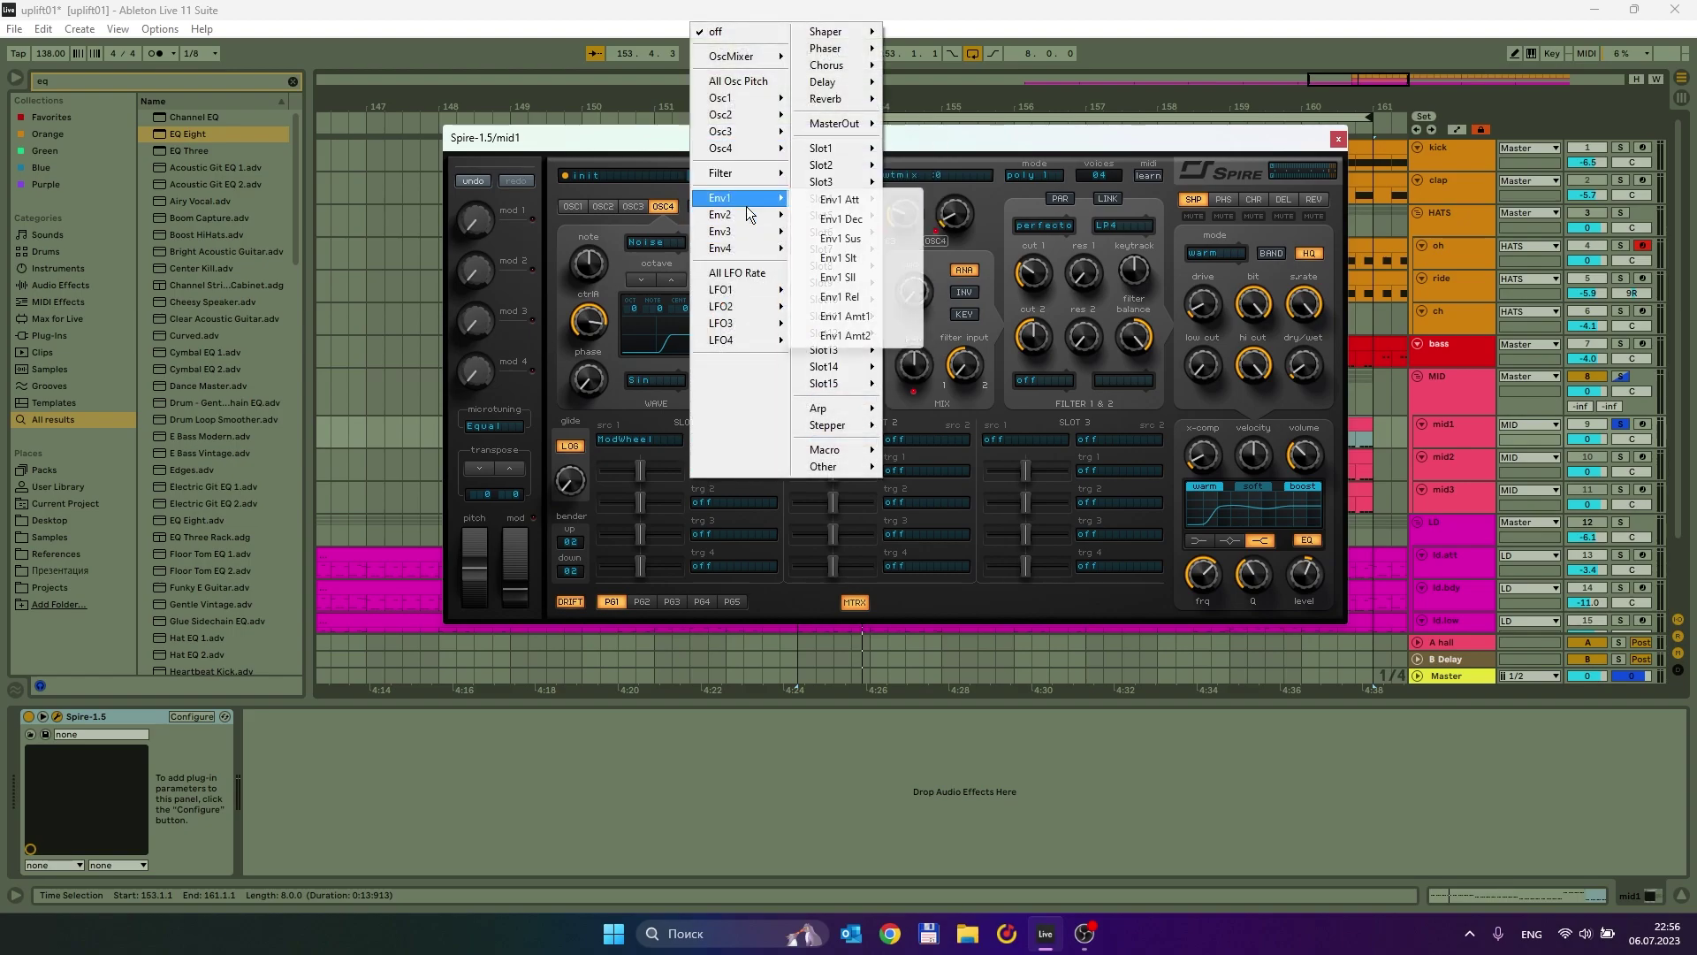
{"action": "mouse_move", "coordinate": [743, 235]}
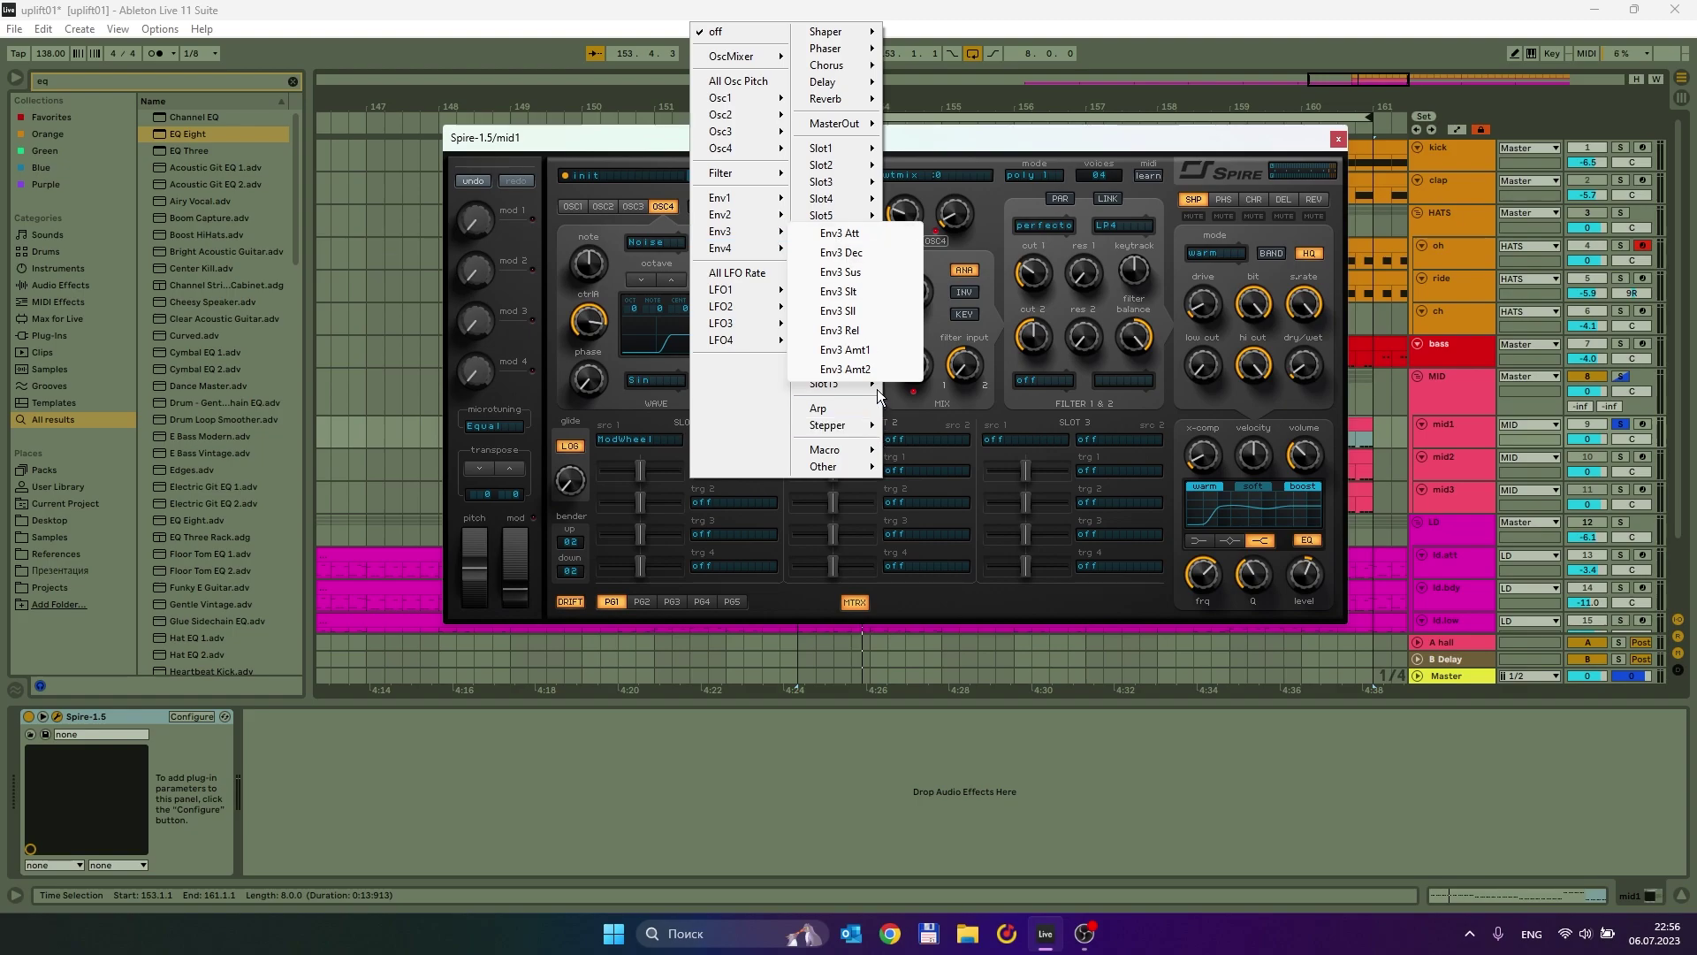
{"action": "left_click", "coordinate": [882, 353]}
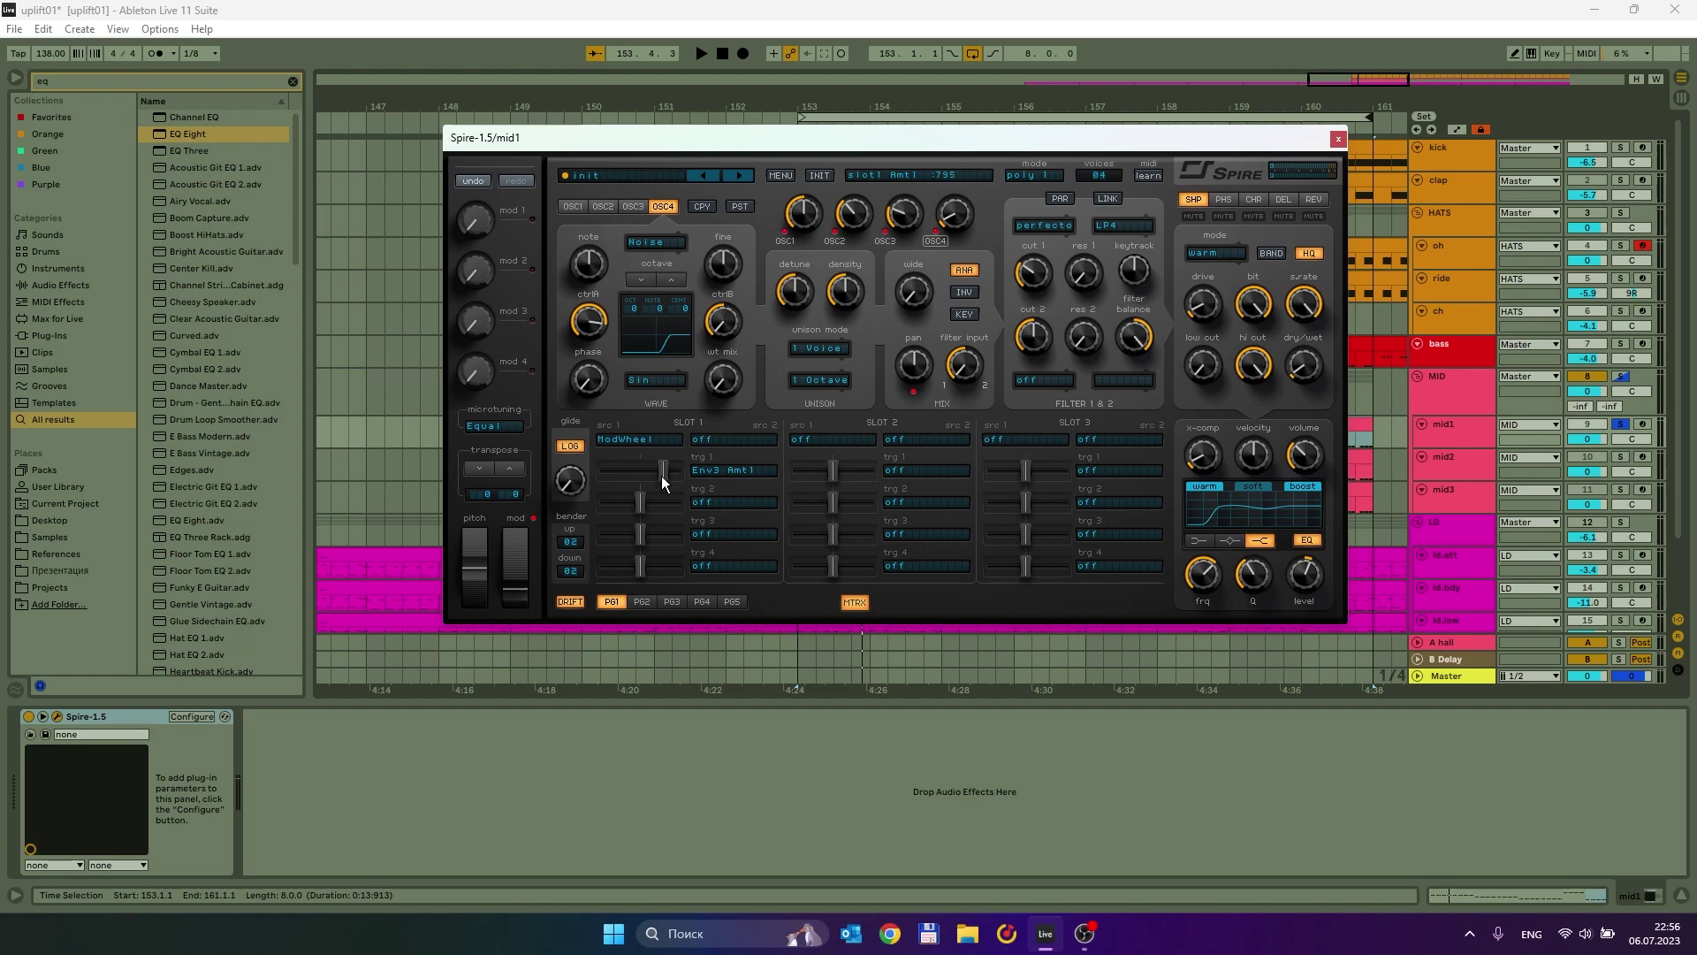
Test the mod wheel against the loop, setting envelope 3's Cutoff 1 amount to 770 and the Env3 Amt1 modulation depth to 807.
{"action": "key", "text": "space"}
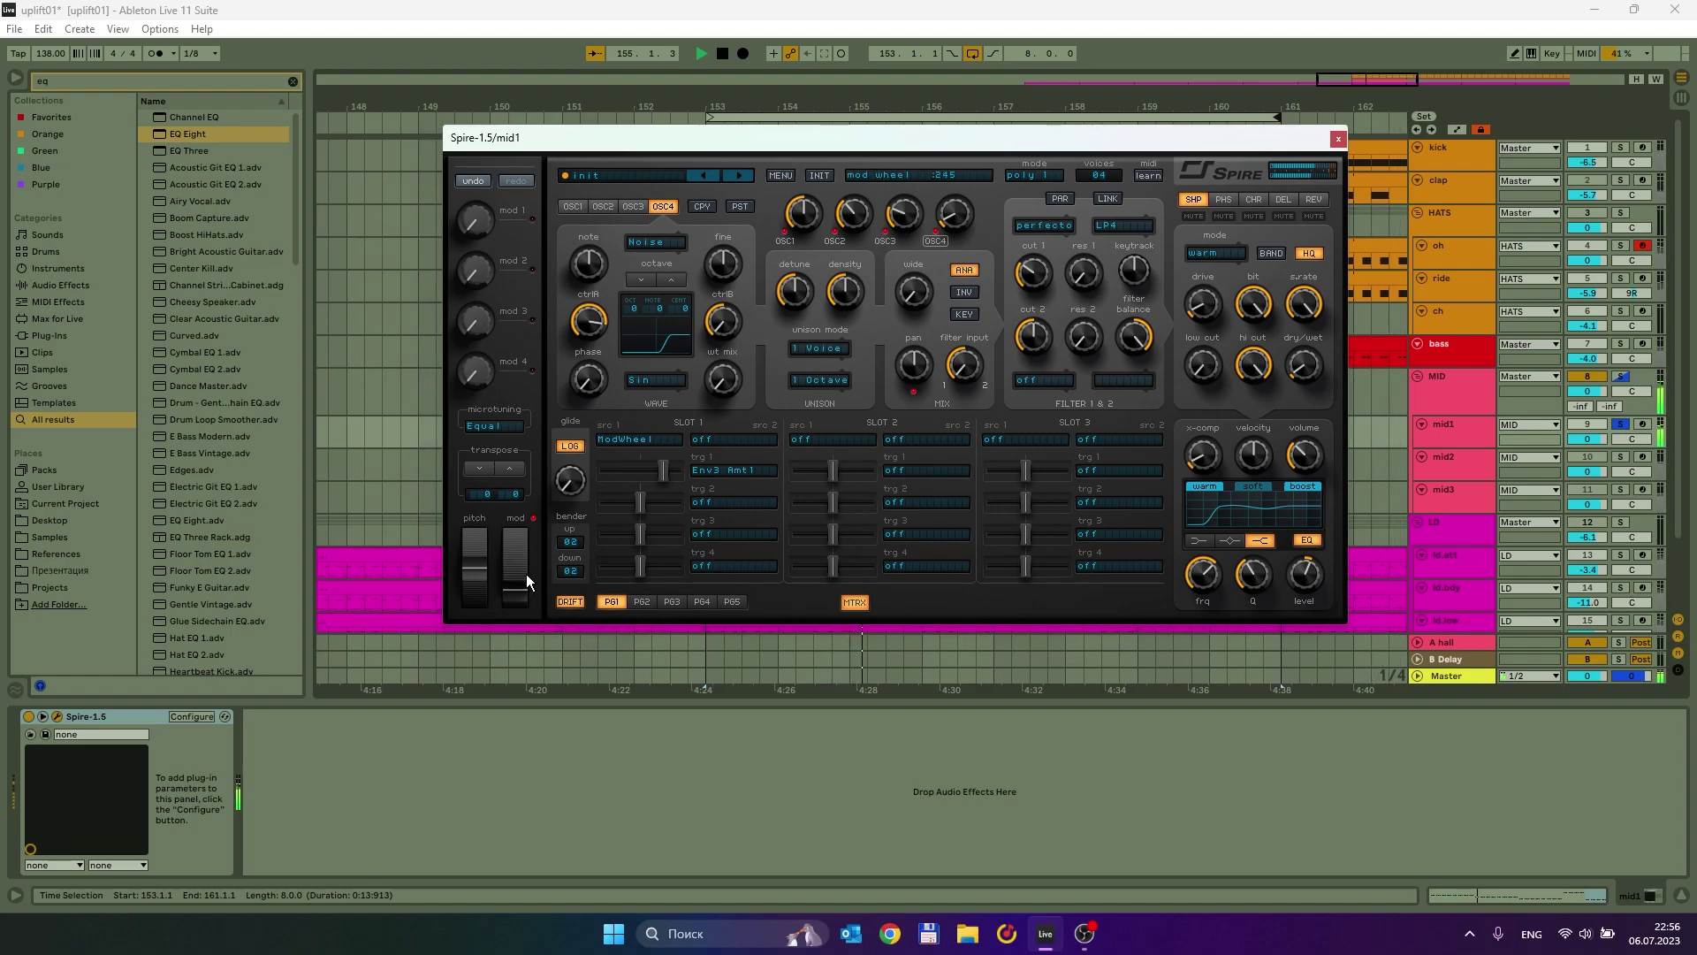
{"action": "left_click", "coordinate": [854, 600]}
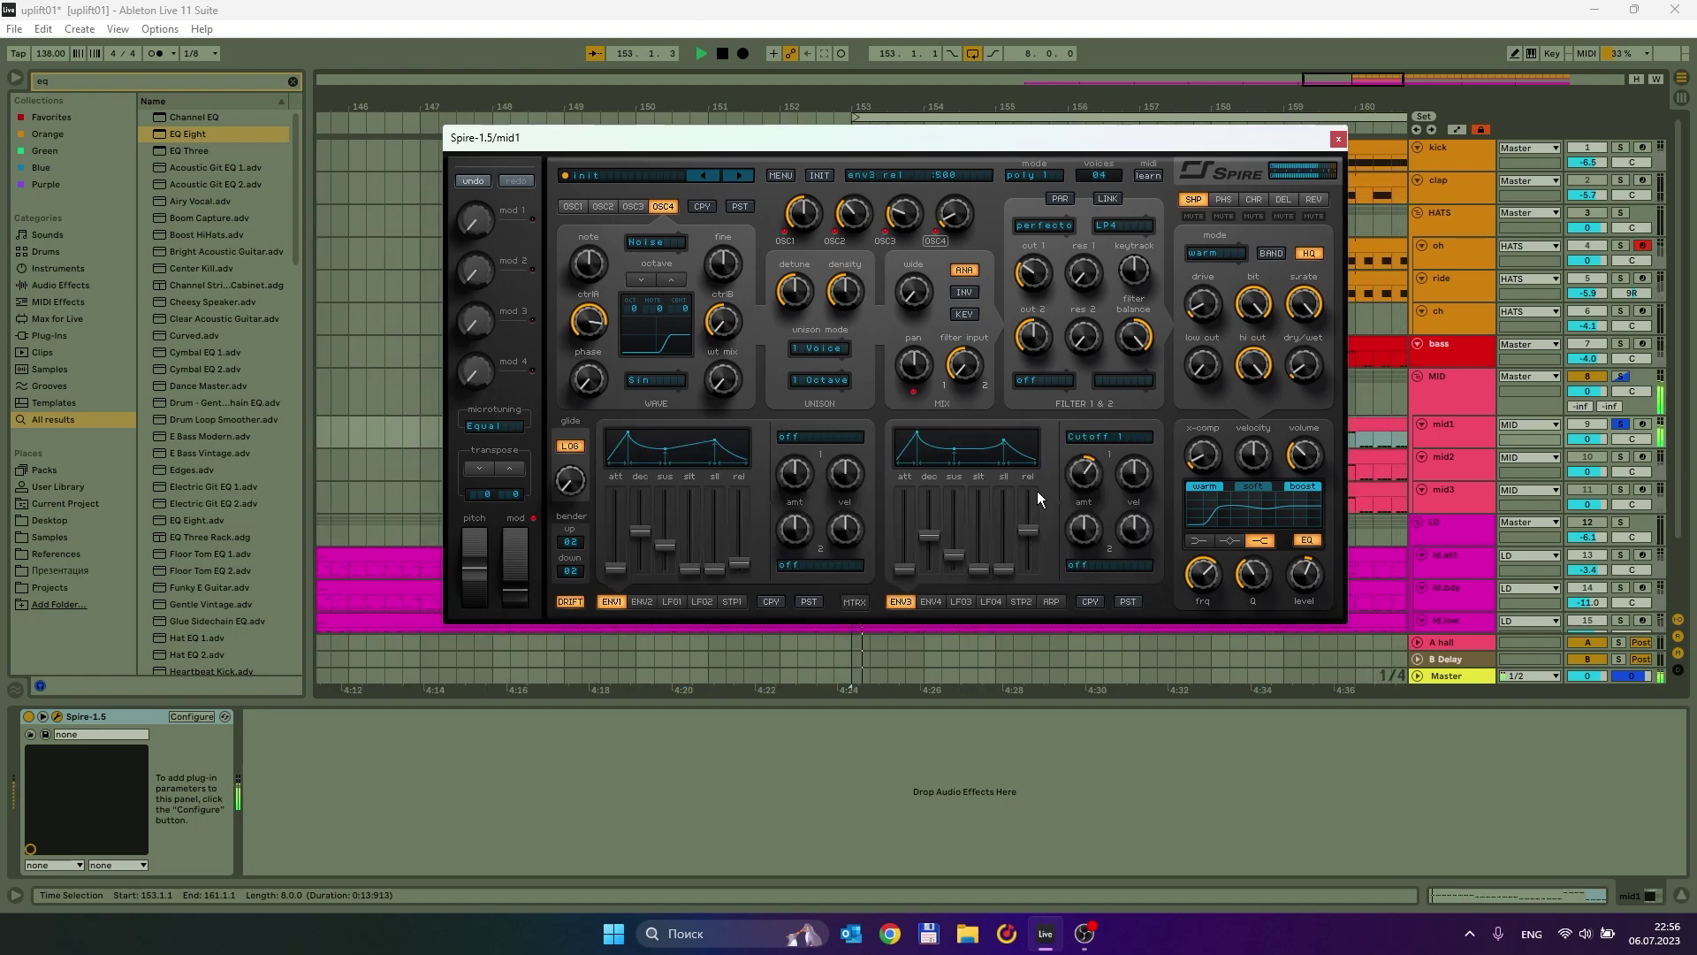
{"action": "left_click_drag", "start_coordinate": [1079, 458], "coordinate": [1076, 450]}
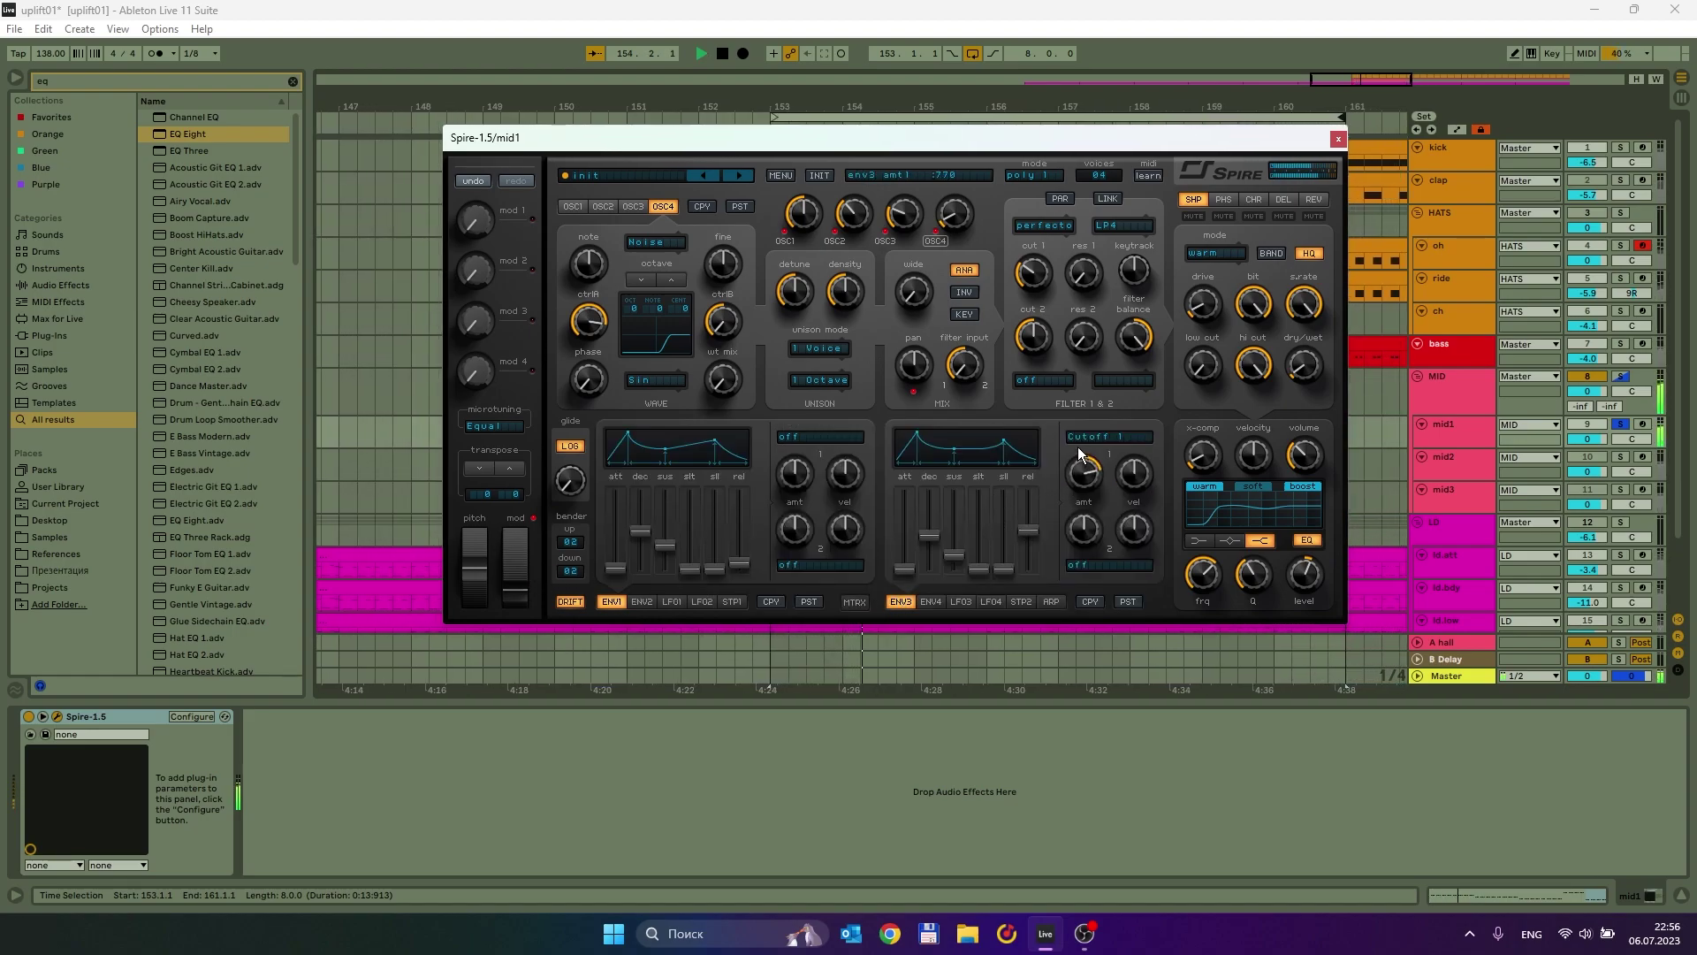
{"action": "key", "text": "space"}
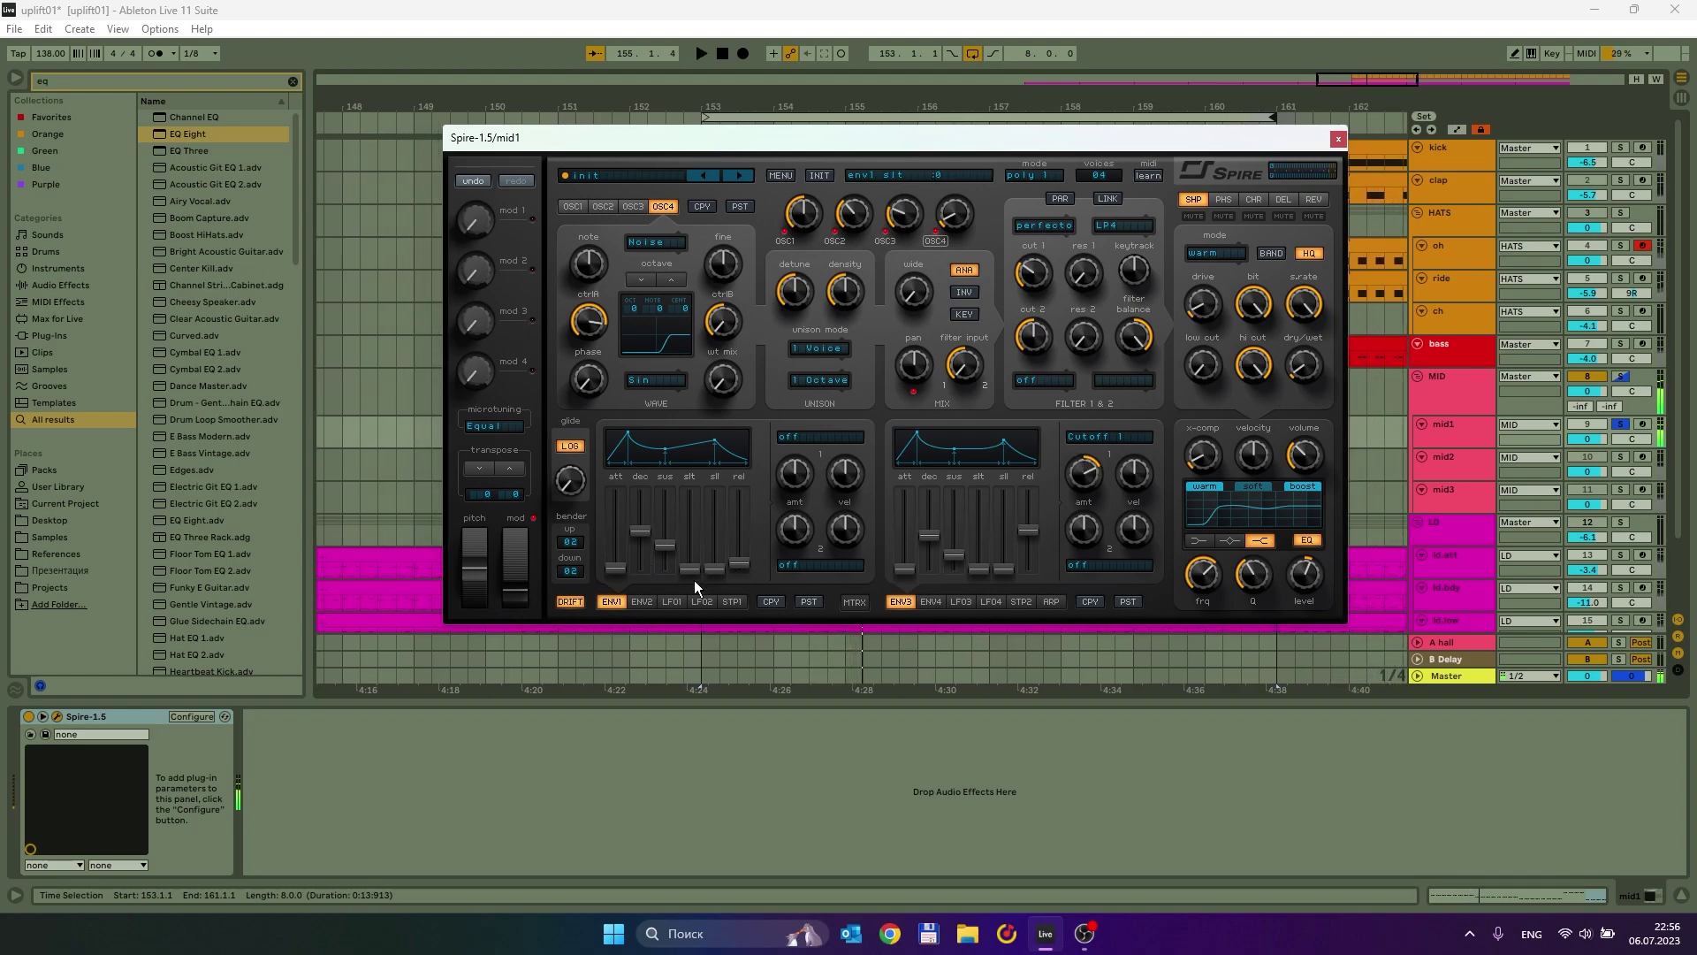
{"action": "left_click", "coordinate": [854, 602]}
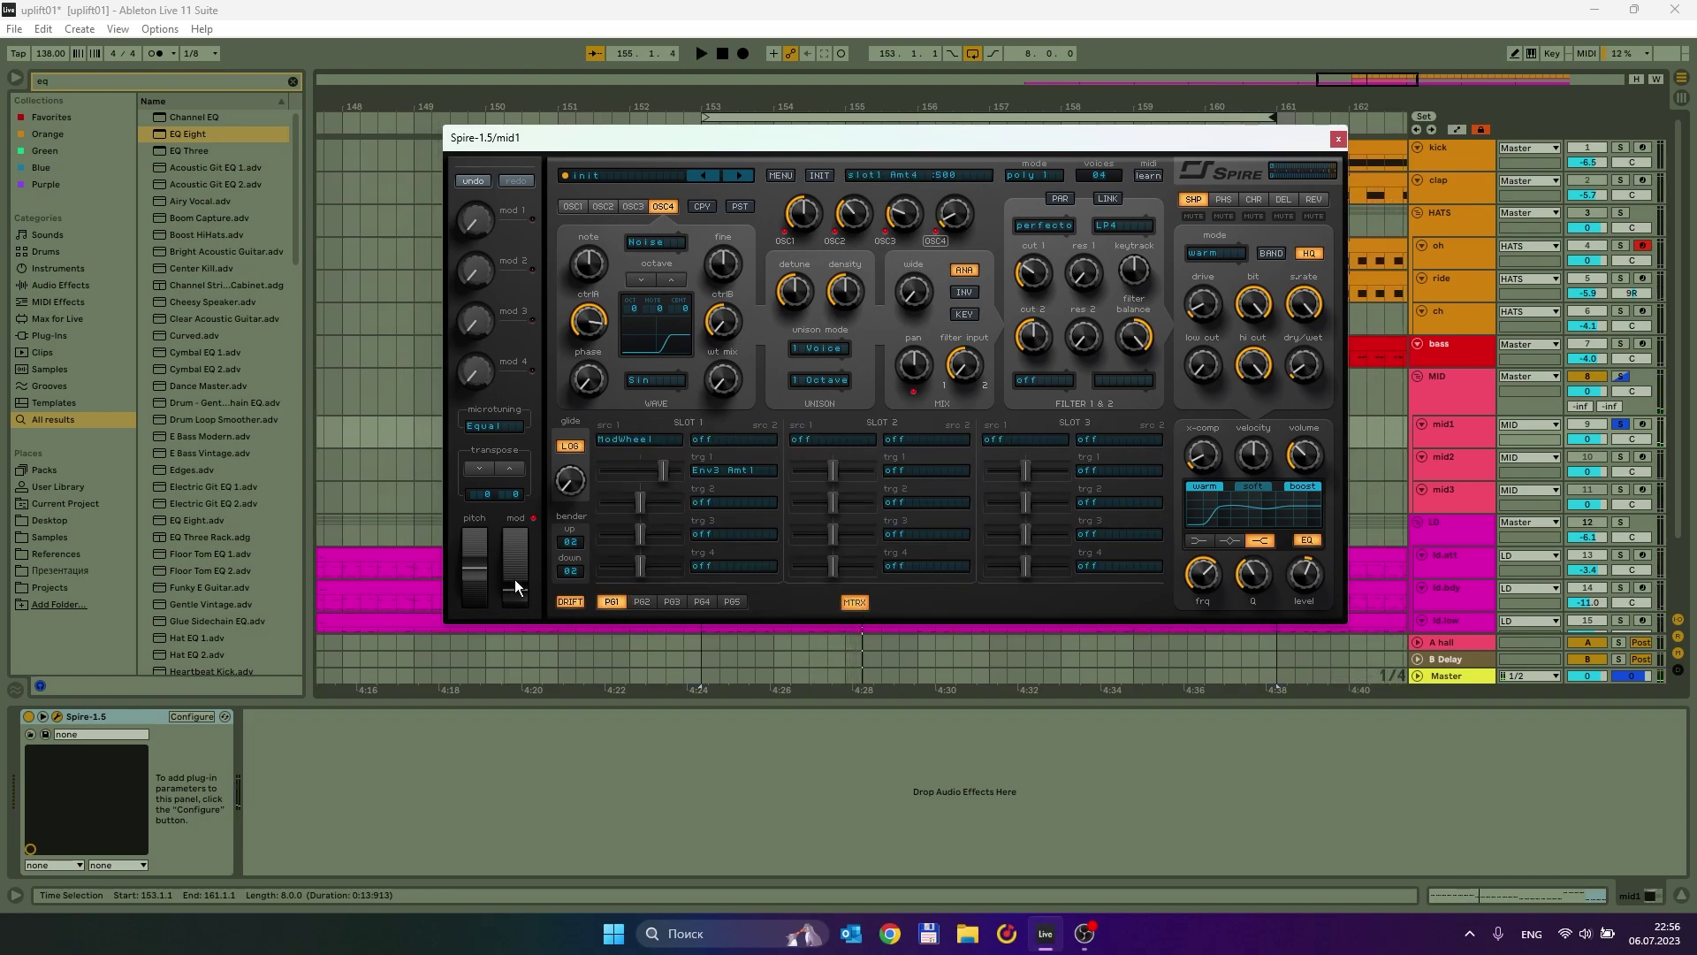
{"action": "mouse_move", "coordinate": [660, 472]}
{"action": "left_mouse_down"}
{"action": "mouse_move", "coordinate": [634, 475]}
{"action": "mouse_move", "coordinate": [661, 475]}
{"action": "left_mouse_up"}
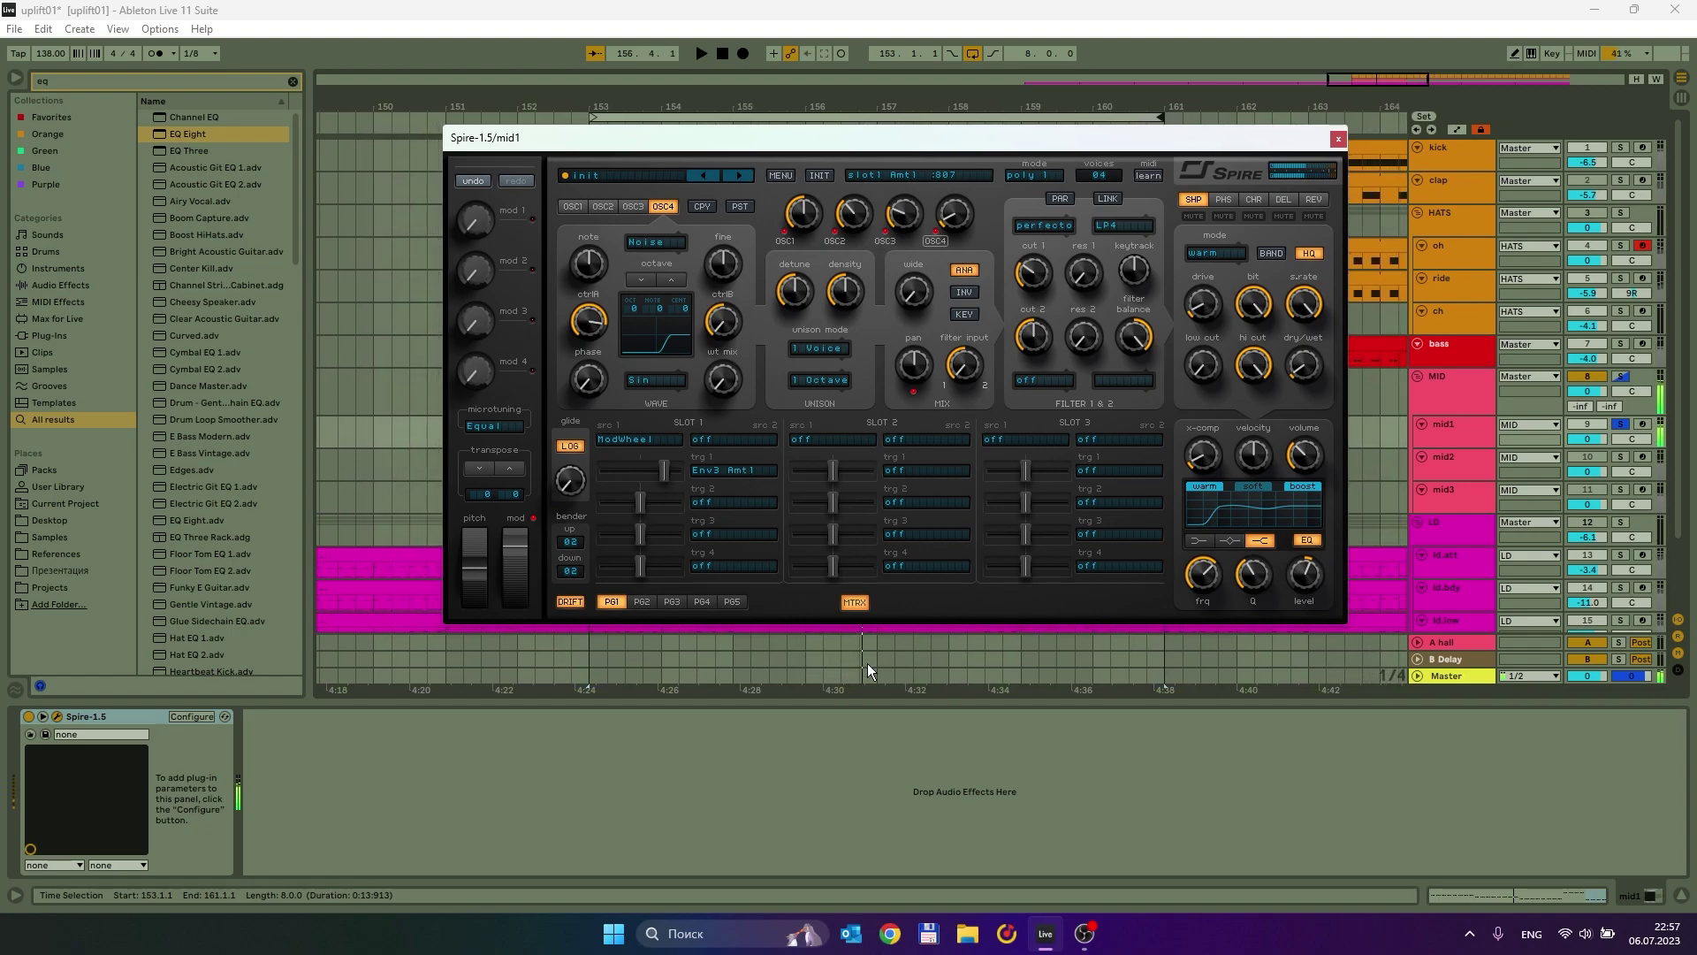
Add Env4 Amt1 as the second ModWheel target in matrix slot 1 and give it a positive depth.
{"action": "left_click", "coordinate": [854, 603]}
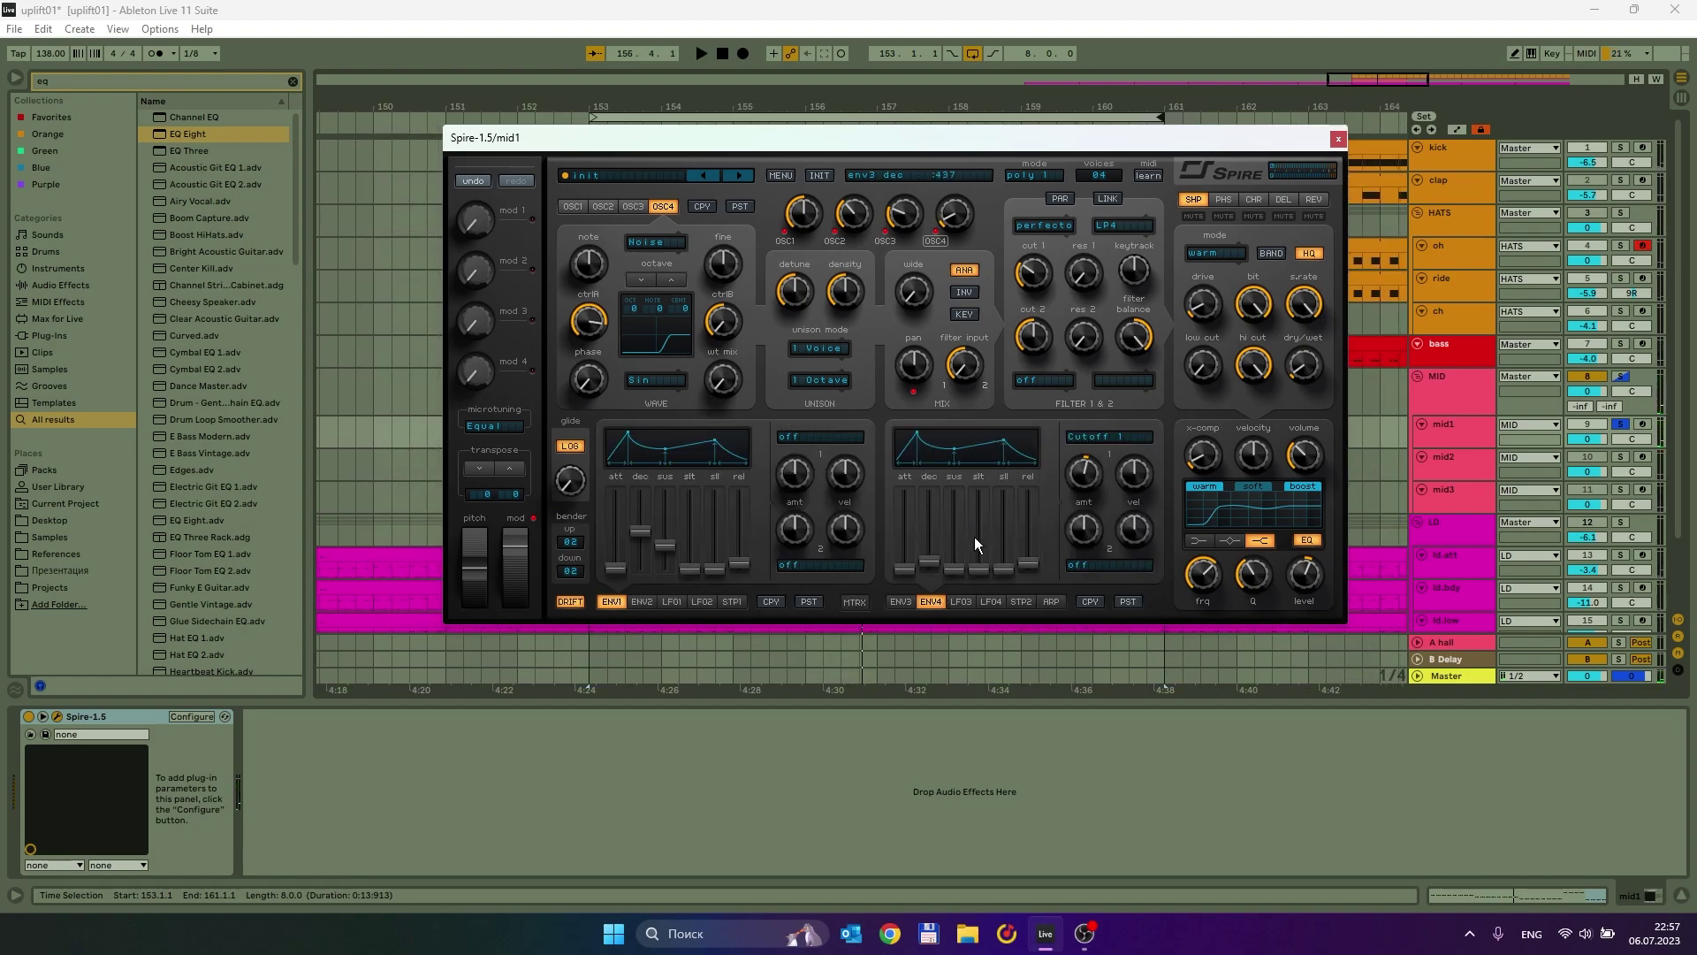
{"action": "left_click", "coordinate": [854, 602]}
{"action": "left_click", "coordinate": [716, 495]}
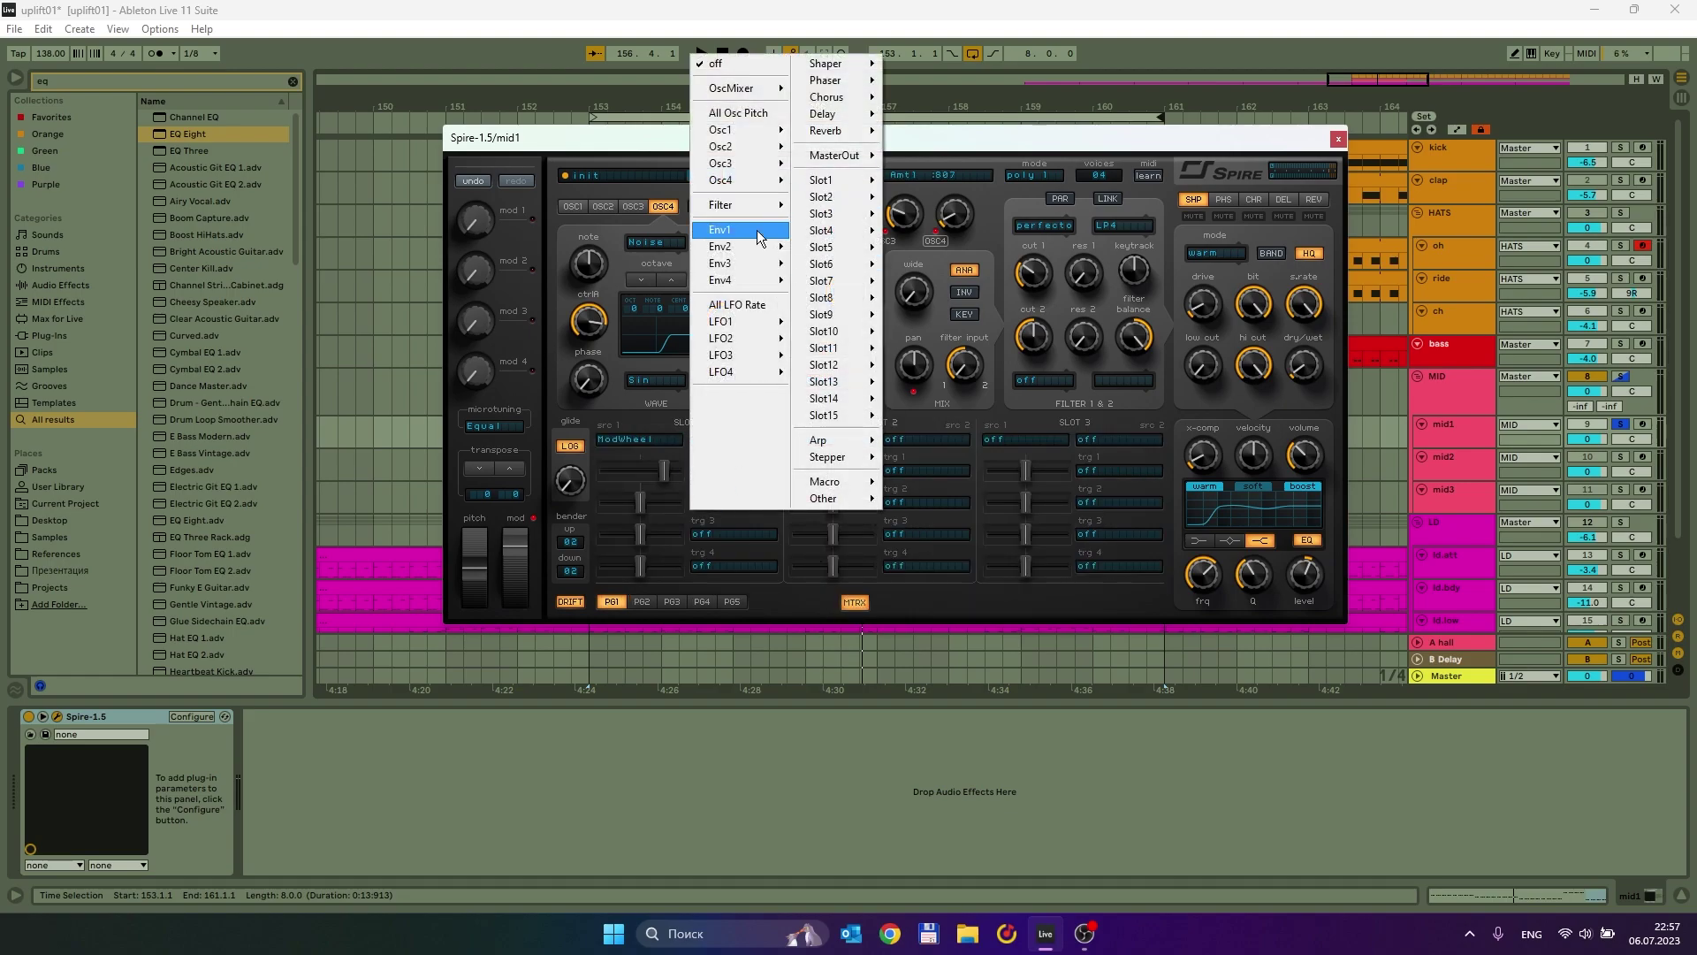
{"action": "mouse_move", "coordinate": [741, 279]}
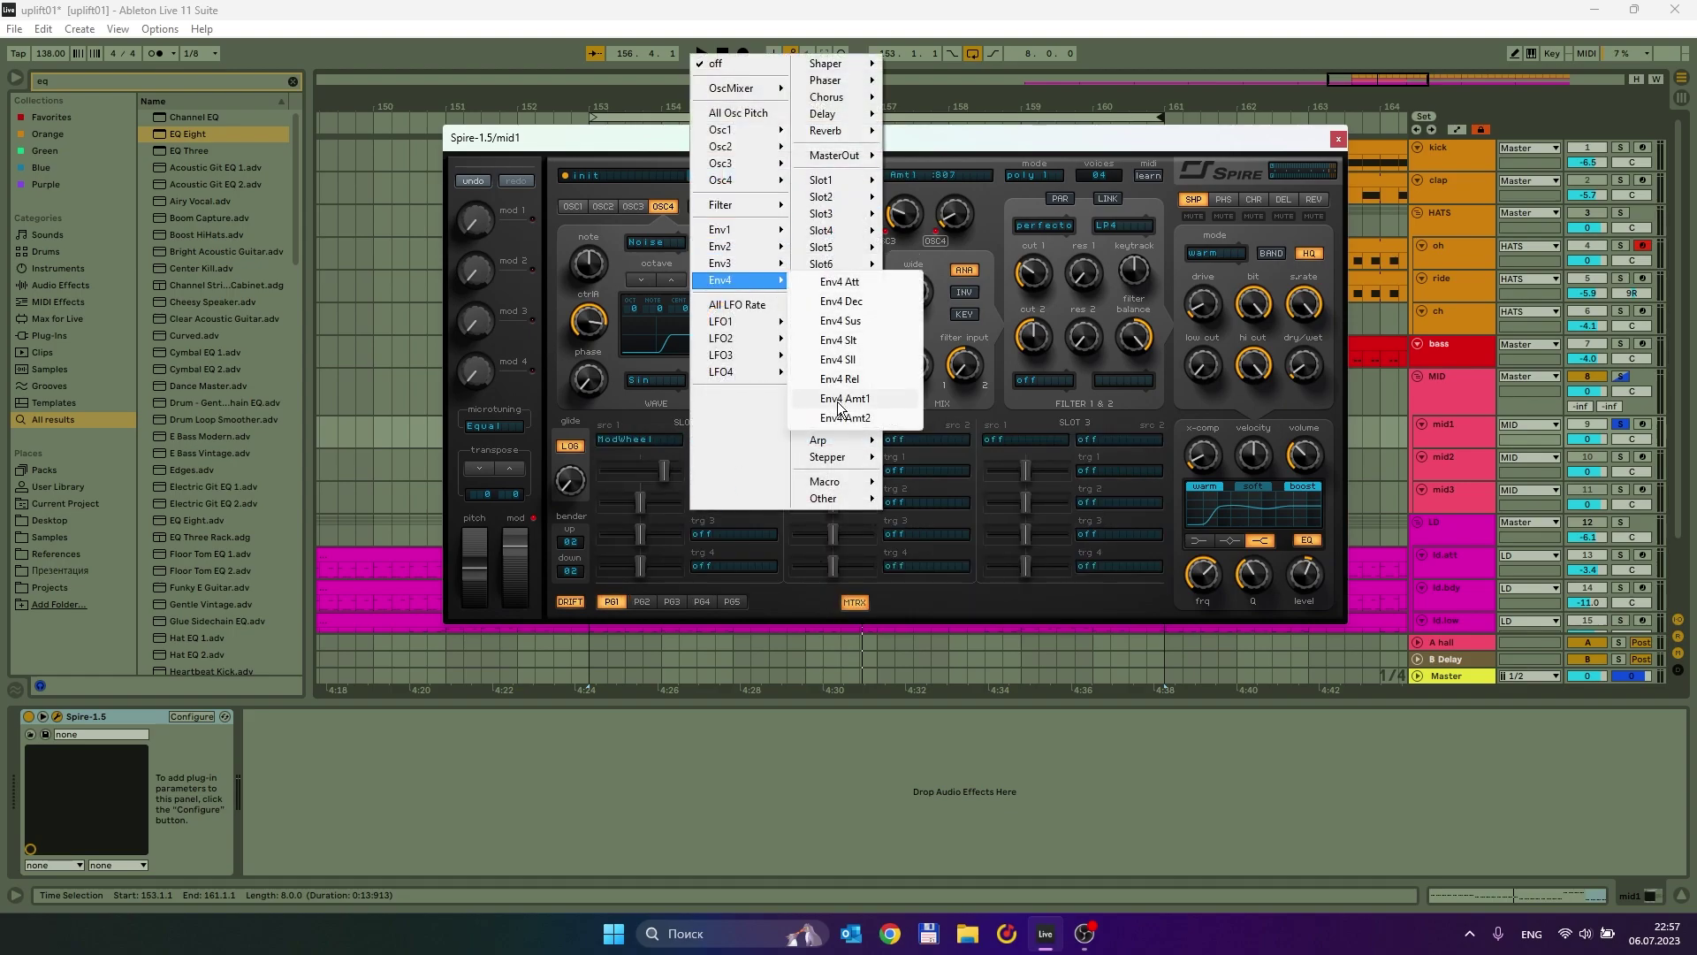
{"action": "left_click", "coordinate": [839, 398]}
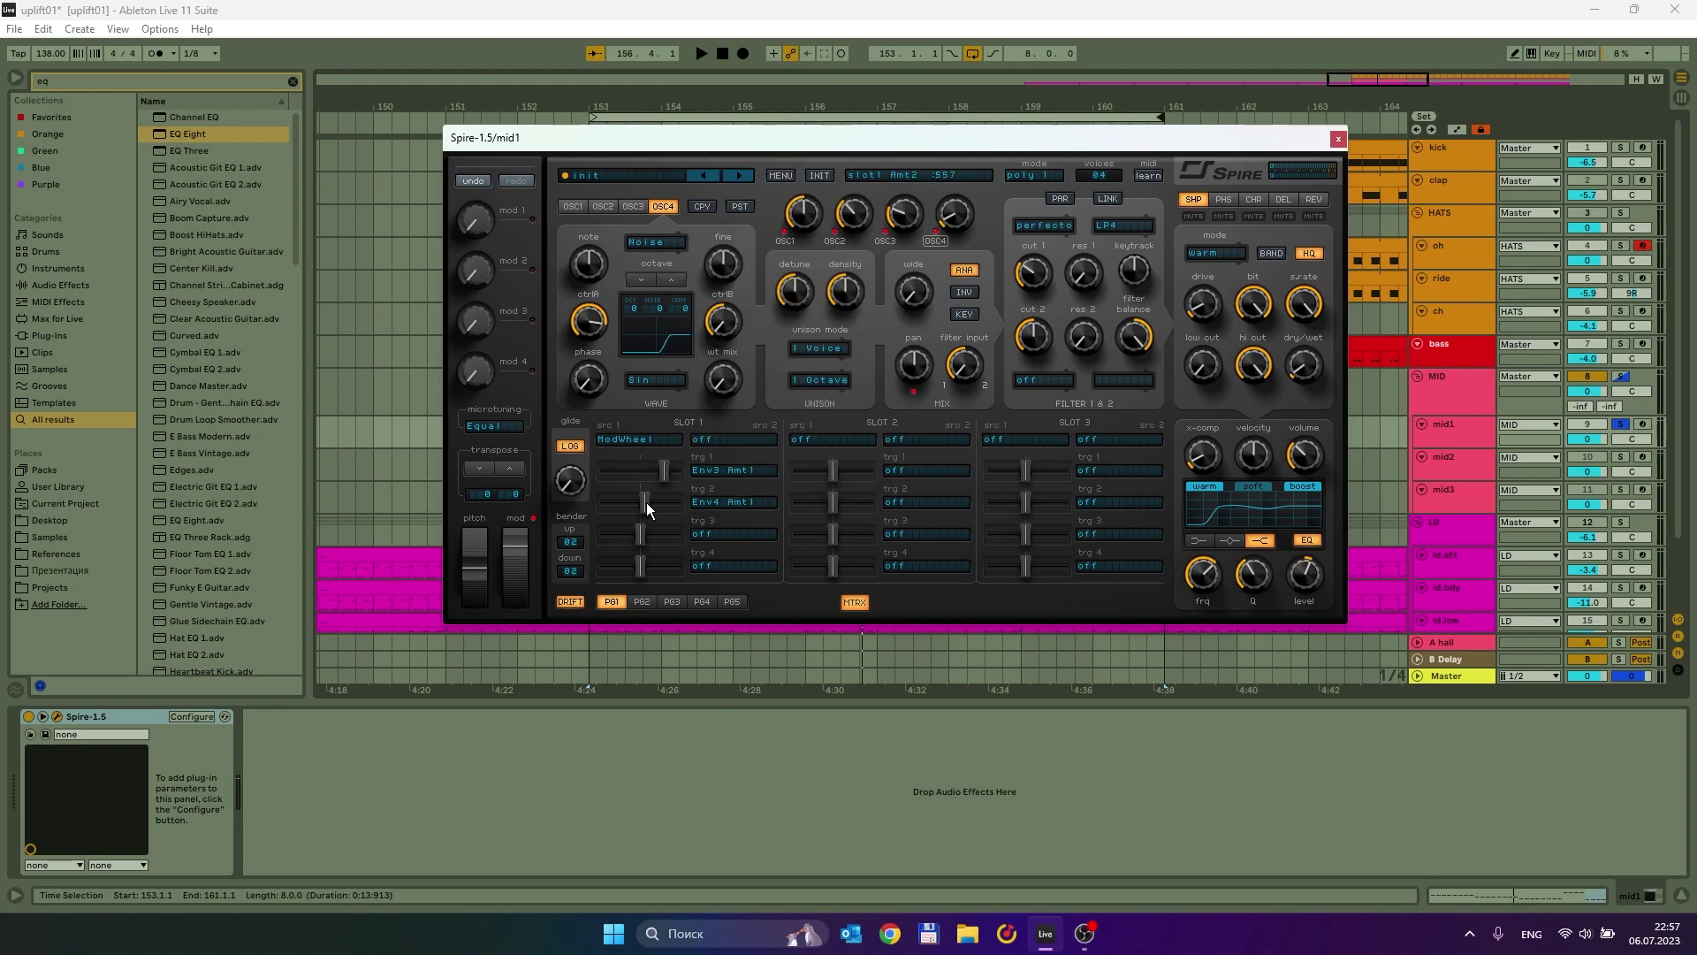
Sweep the mod wheel over the playing loop and reduce the Env3 Amt1 and Env4 Amt1 depths, with Env4 Amt1 at 716.
{"action": "key", "text": "space"}
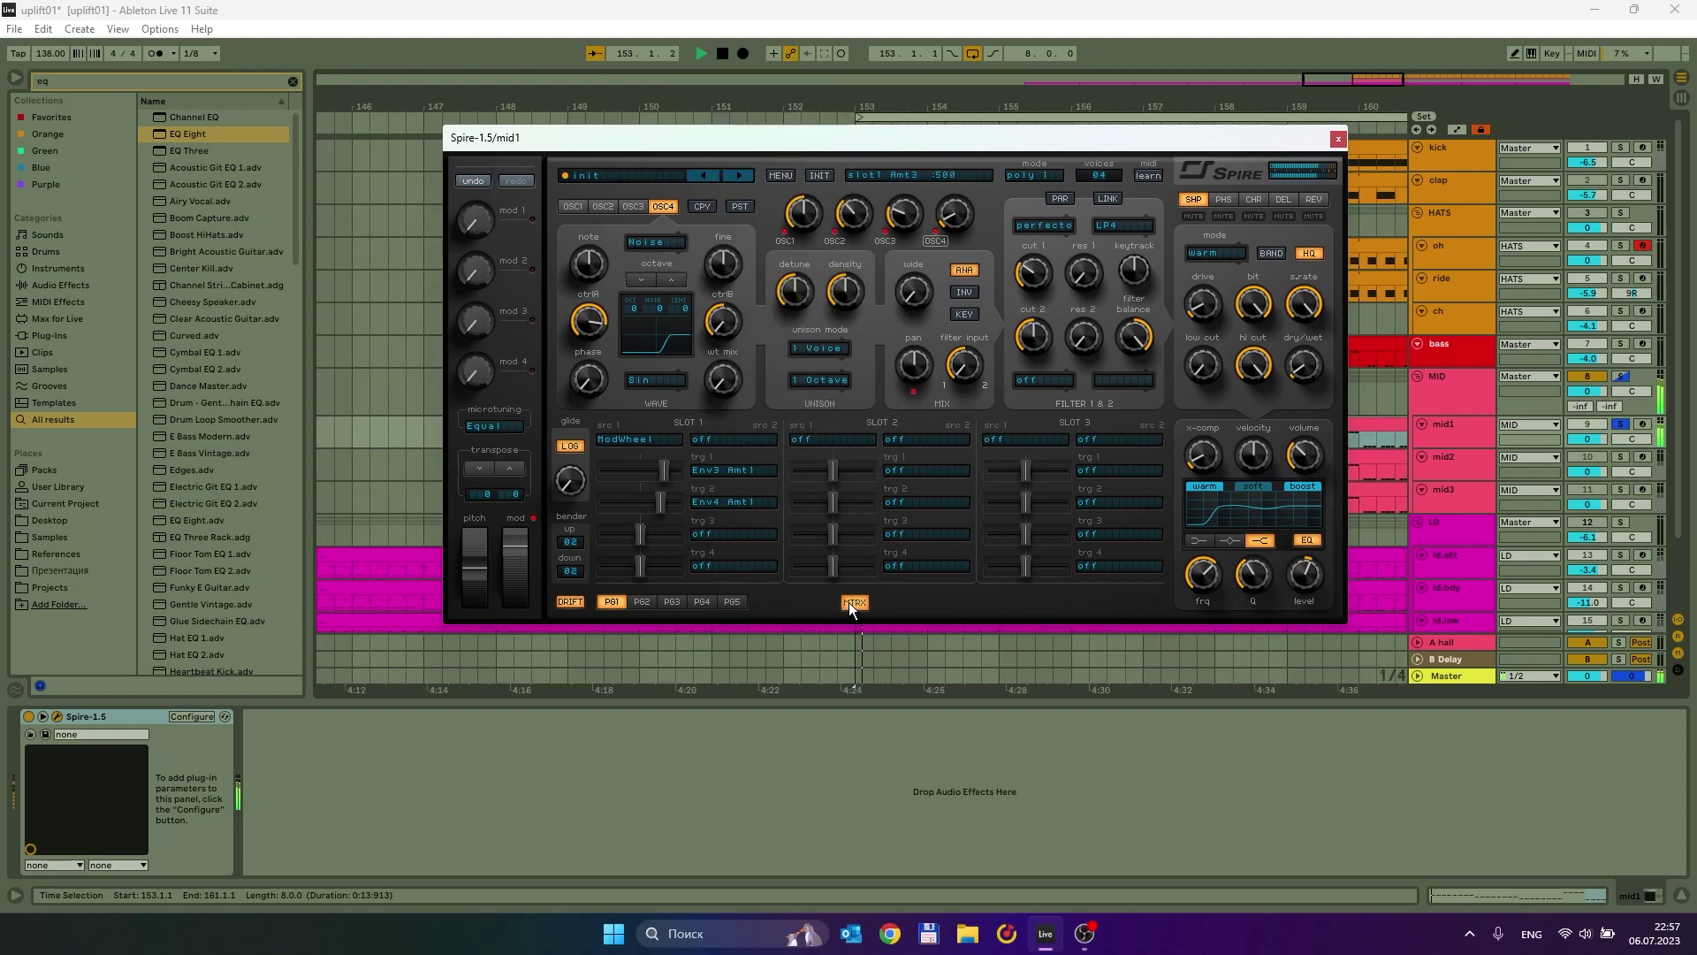
{"action": "left_click", "coordinate": [848, 603]}
{"action": "left_click_drag", "start_coordinate": [511, 536], "coordinate": [512, 500]}
{"action": "left_click", "coordinate": [854, 602]}
{"action": "mouse_move", "coordinate": [666, 500]}
{"action": "left_mouse_down"}
{"action": "mouse_move", "coordinate": [660, 470]}
{"action": "mouse_move", "coordinate": [655, 506]}
{"action": "left_mouse_up"}
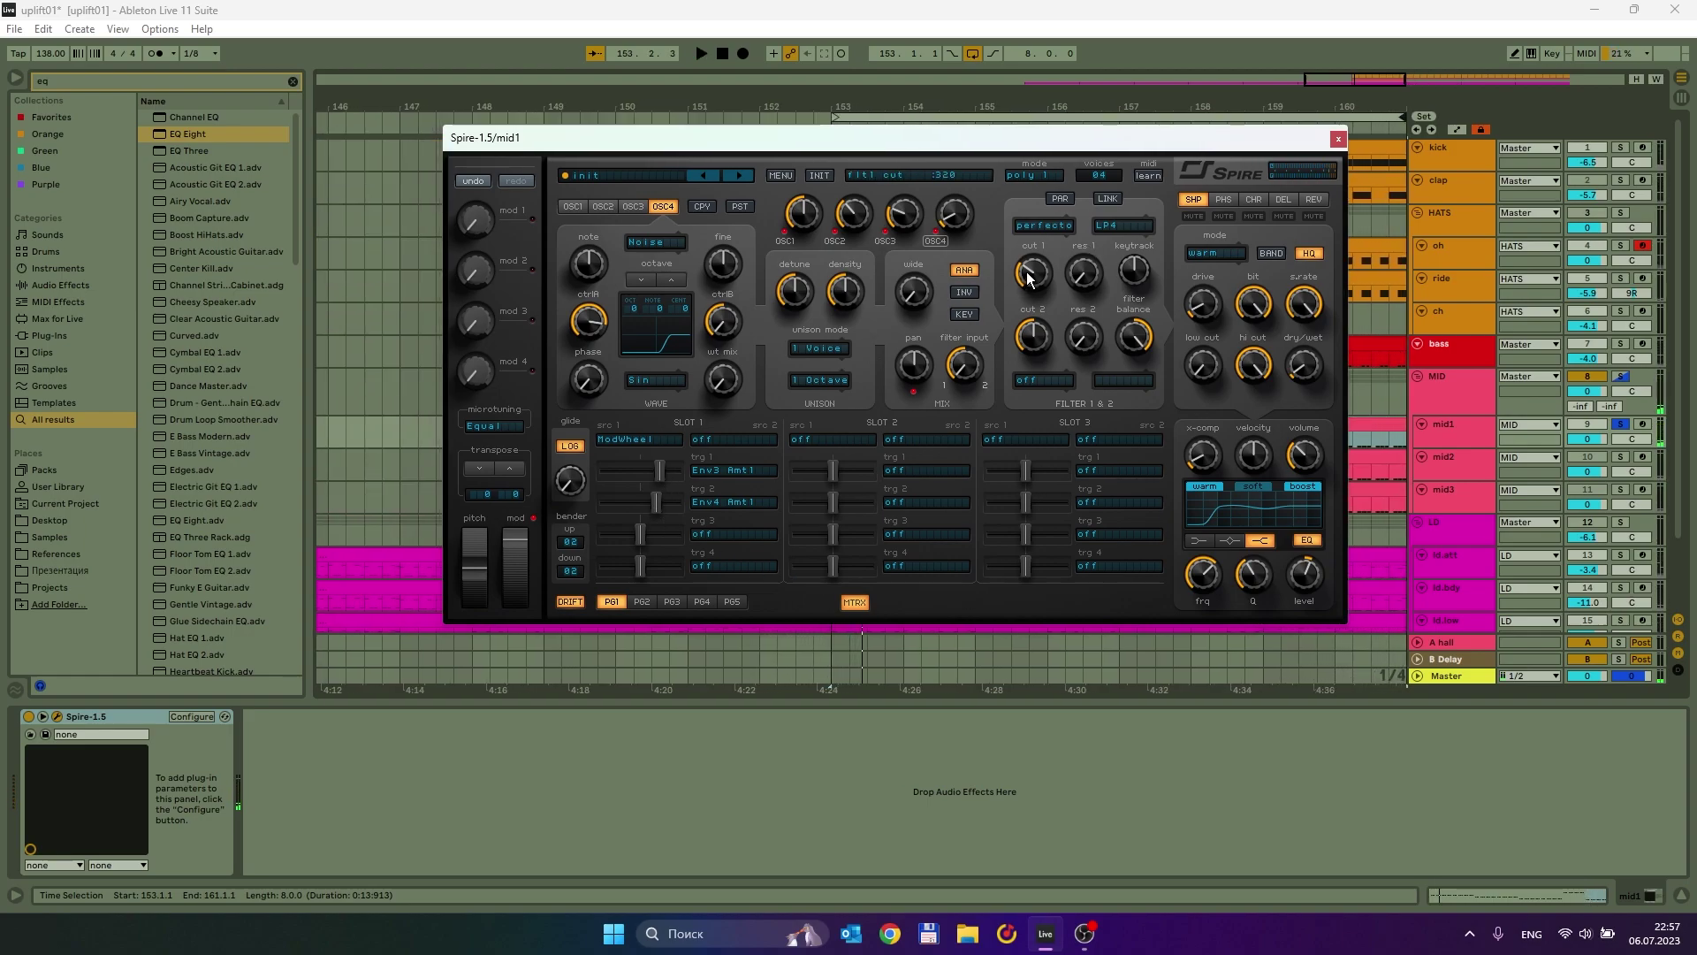
Adjust filter cutoff 1 and add Cutoff 1 as slot 1's third ModWheel target with a small positive depth.
{"action": "left_click_drag", "start_coordinate": [1025, 274], "coordinate": [1025, 272]}
{"action": "left_click_drag", "start_coordinate": [738, 522], "coordinate": [650, 537]}
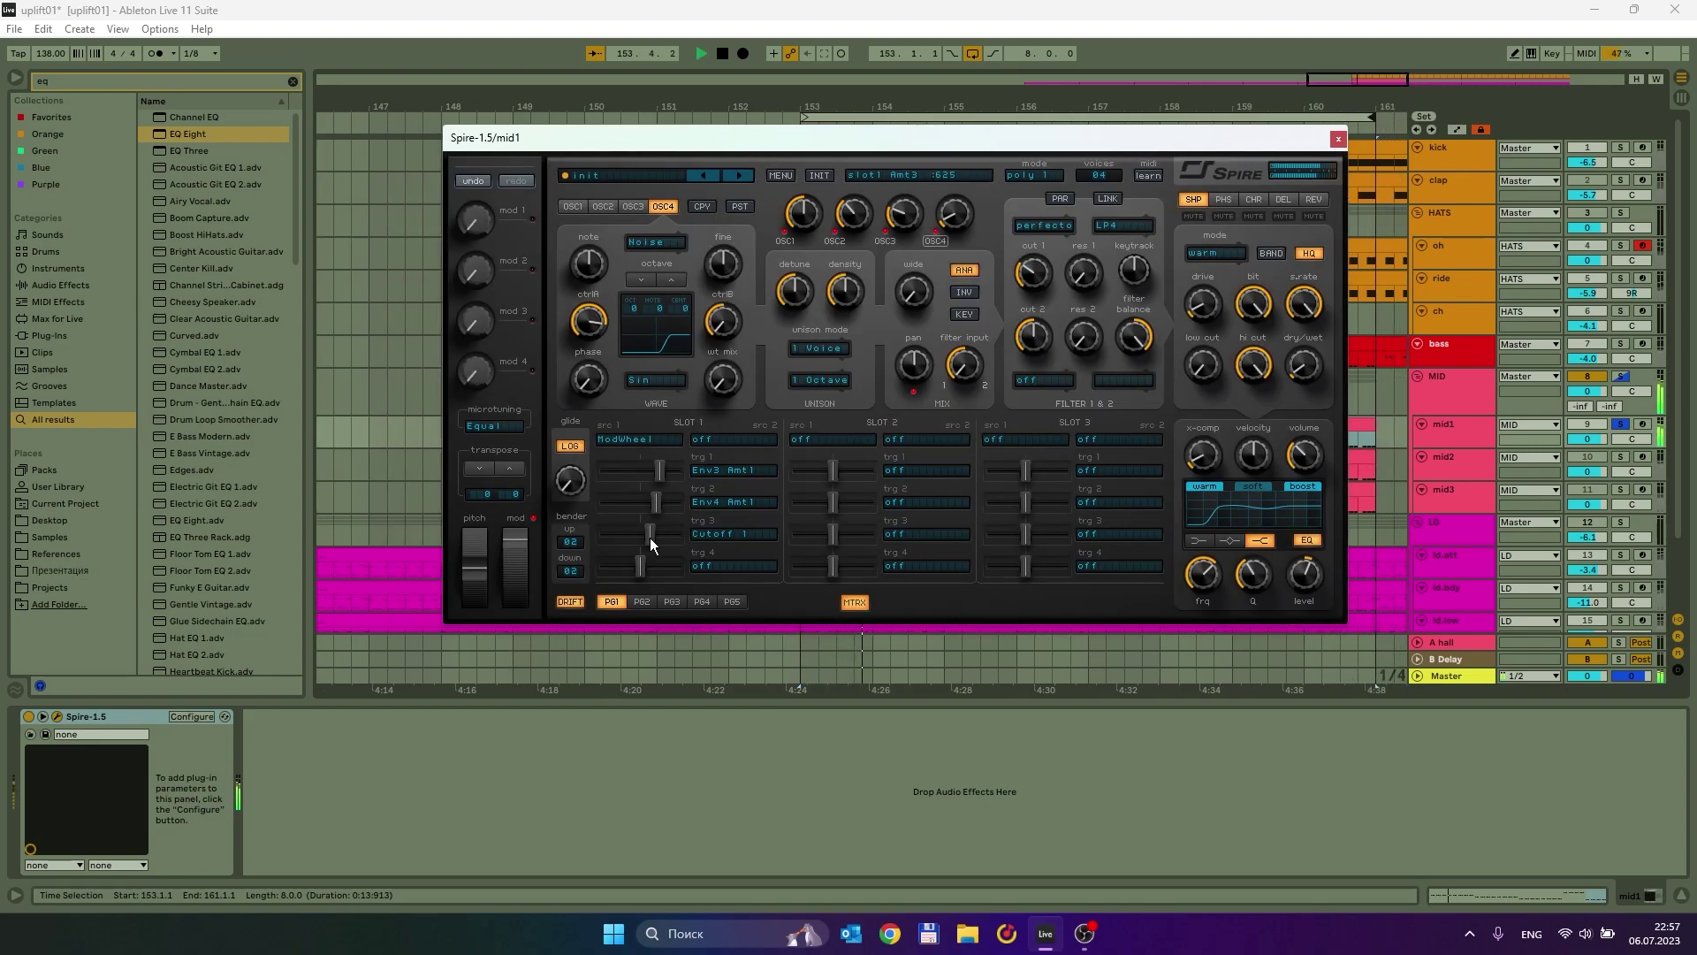
Sweep the mod wheel over the playing loop and slightly raise the Cutoff 1 modulation depth.
{"action": "left_click_drag", "start_coordinate": [505, 555], "coordinate": [522, 700]}
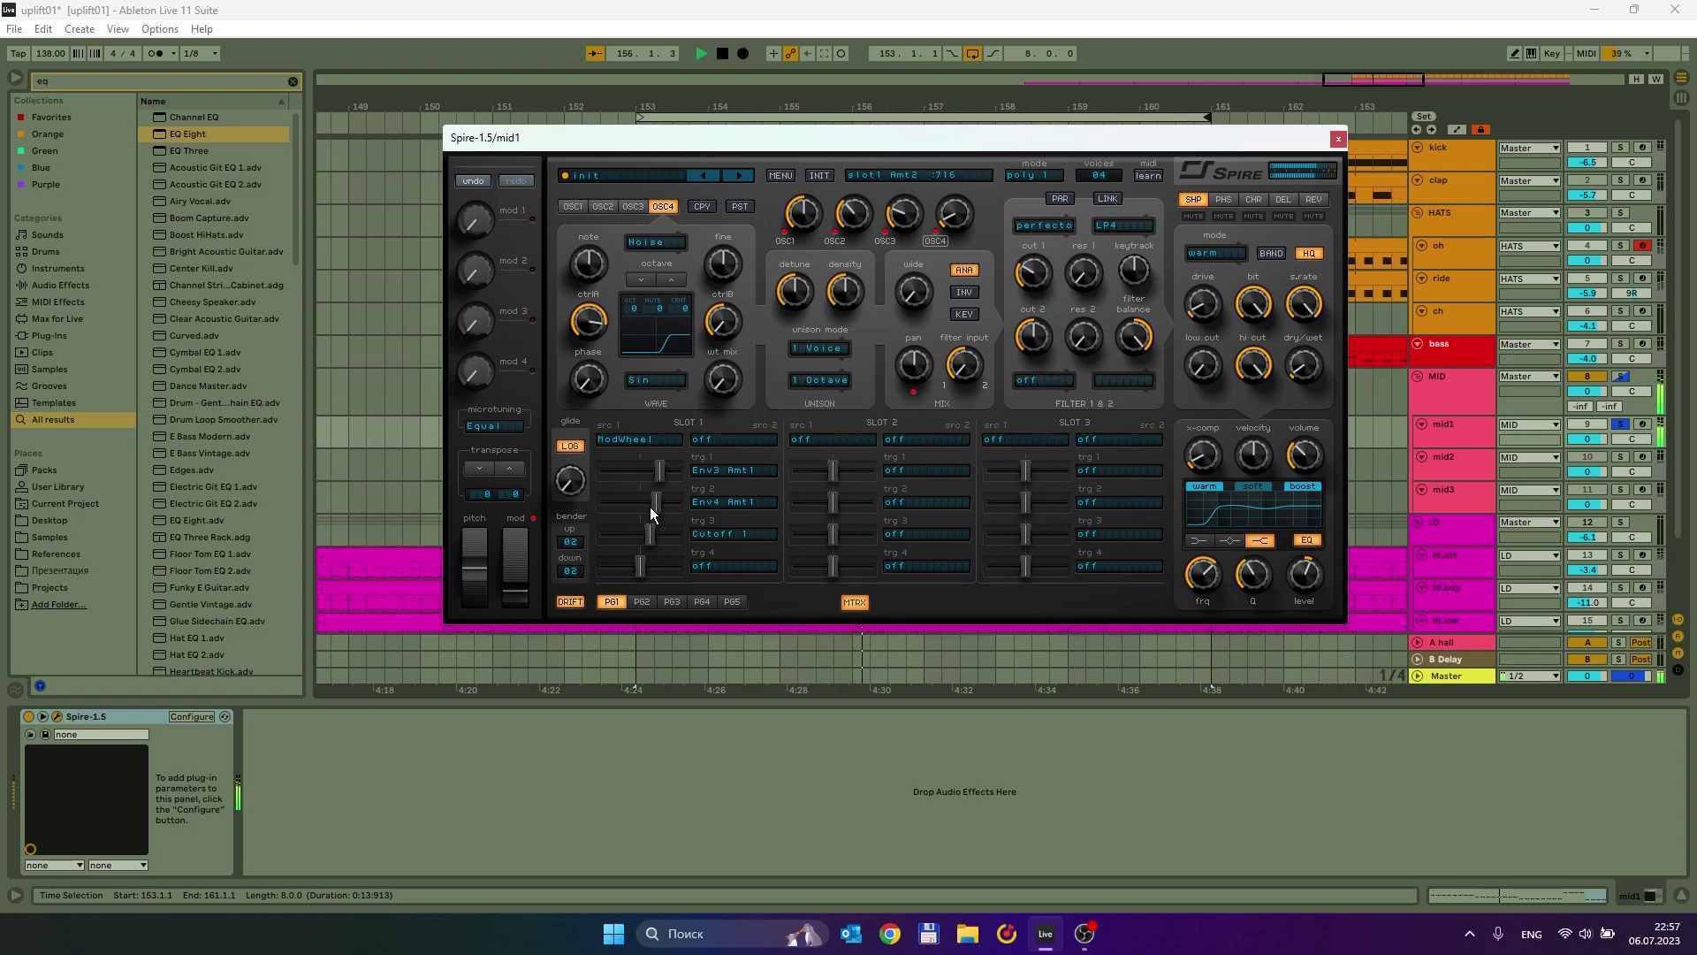
{"action": "mouse_move", "coordinate": [521, 573]}
{"action": "left_mouse_down"}
{"action": "mouse_move", "coordinate": [513, 589]}
{"action": "mouse_move", "coordinate": [512, 544]}
{"action": "left_mouse_up"}
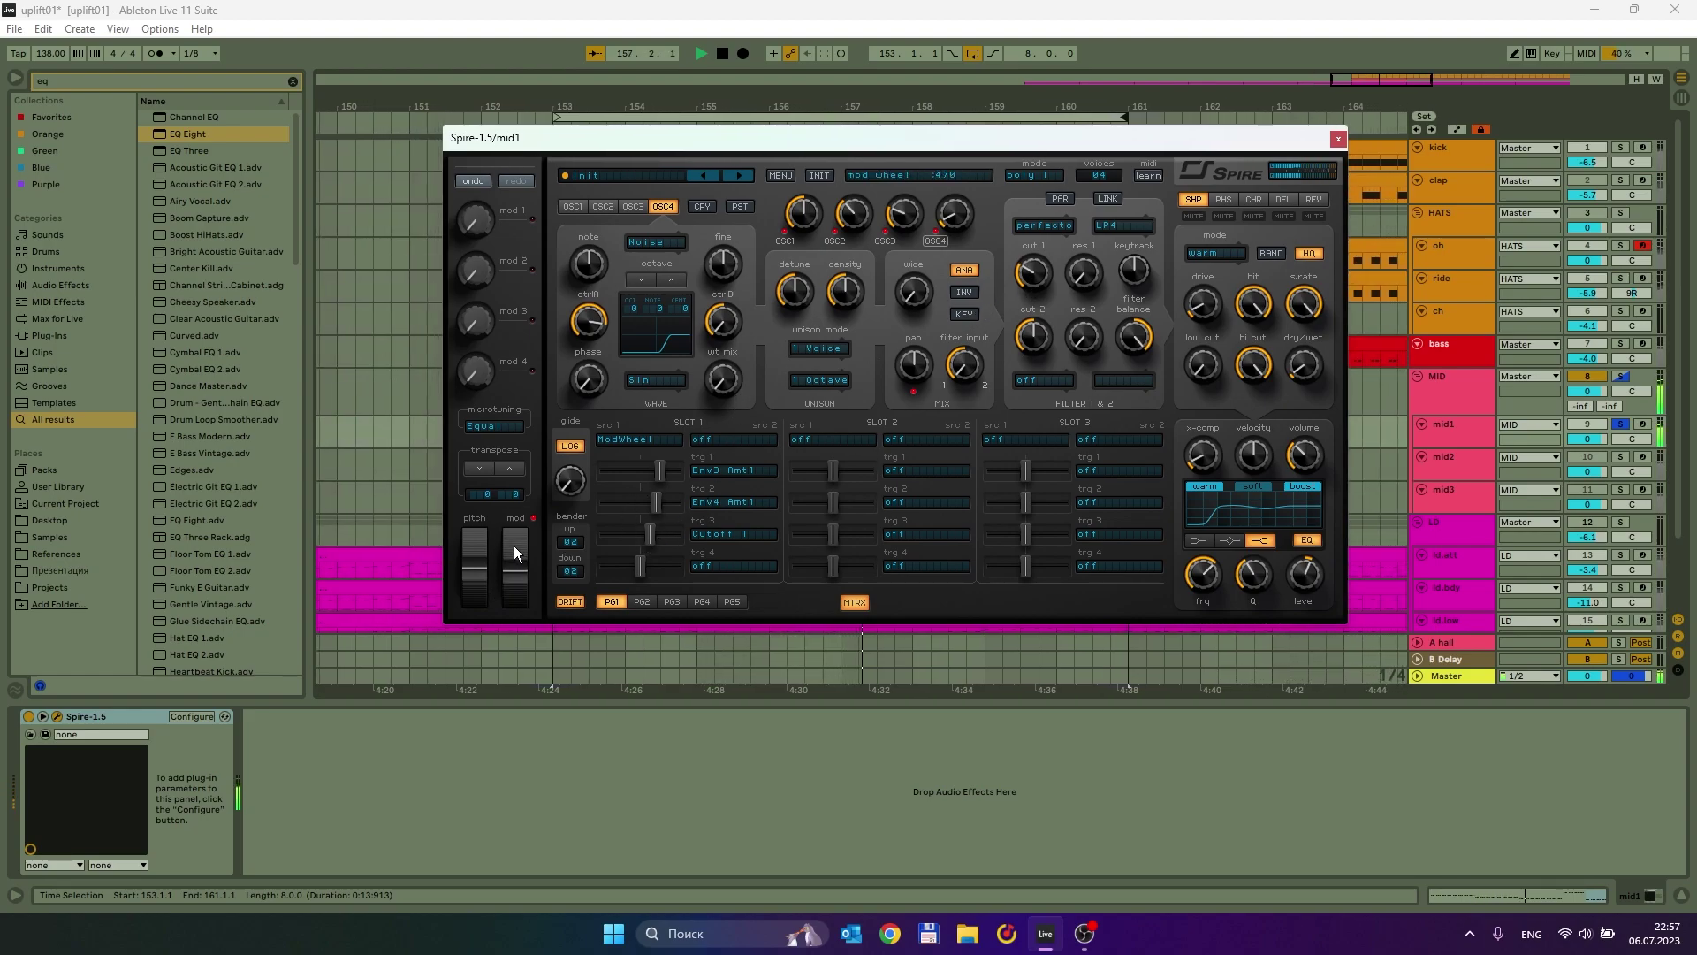
{"action": "left_click_drag", "start_coordinate": [650, 544], "coordinate": [651, 543]}
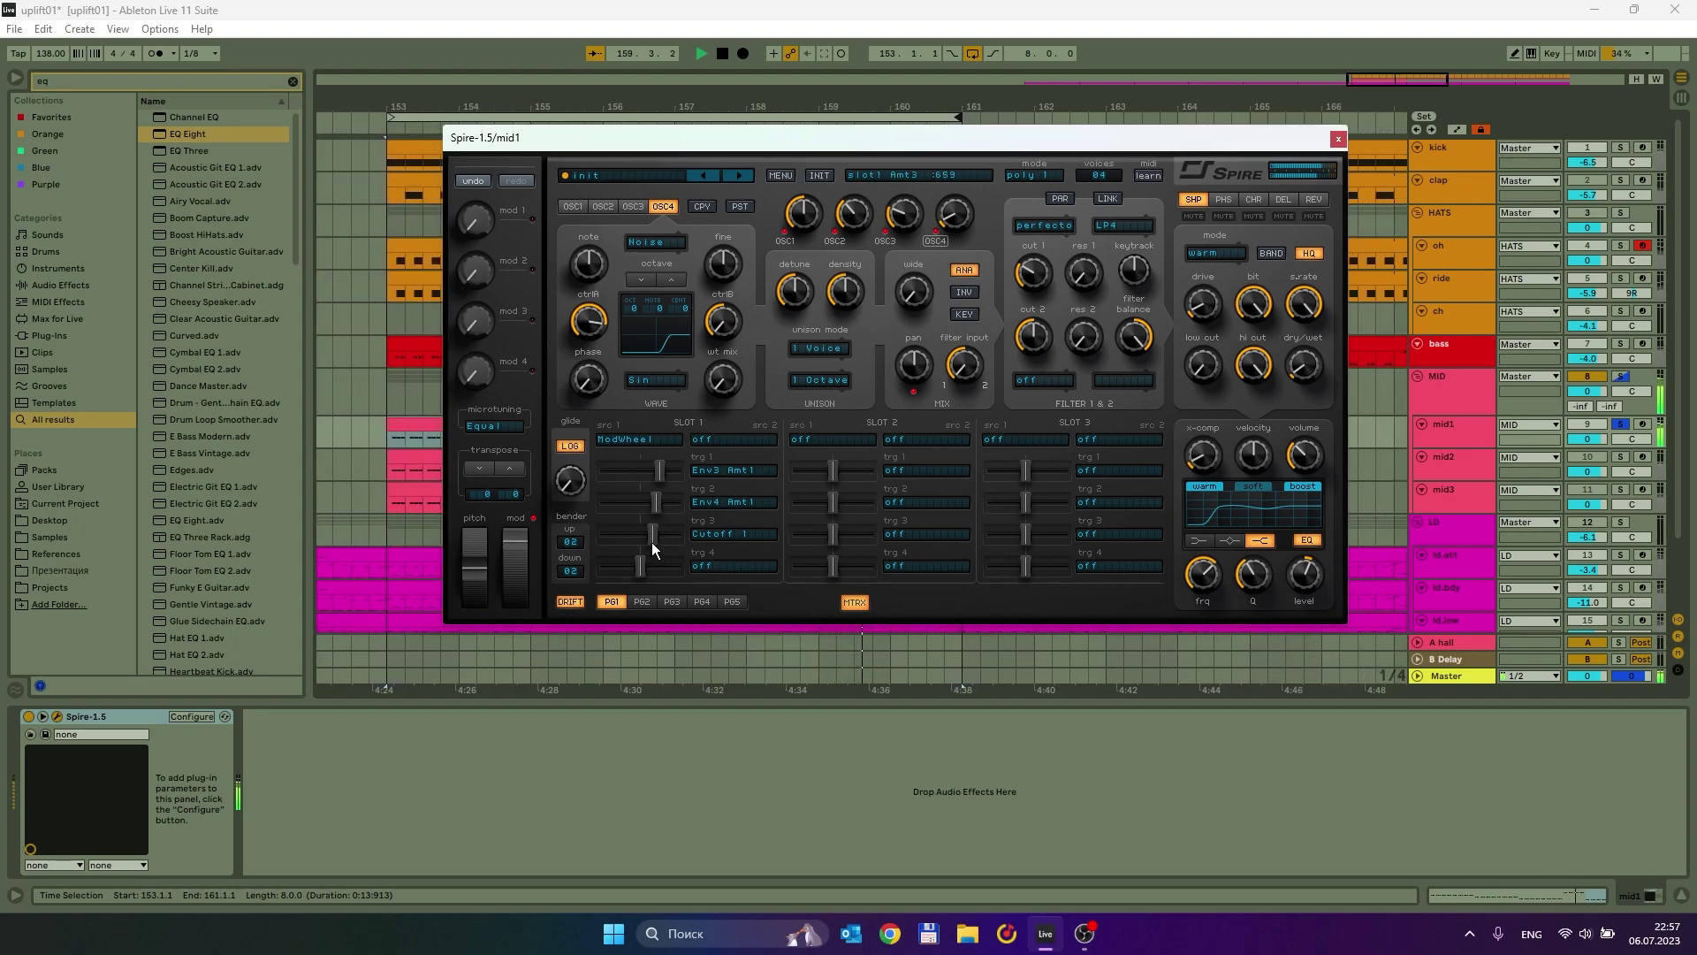
{"action": "left_click_drag", "start_coordinate": [518, 572], "coordinate": [513, 539]}
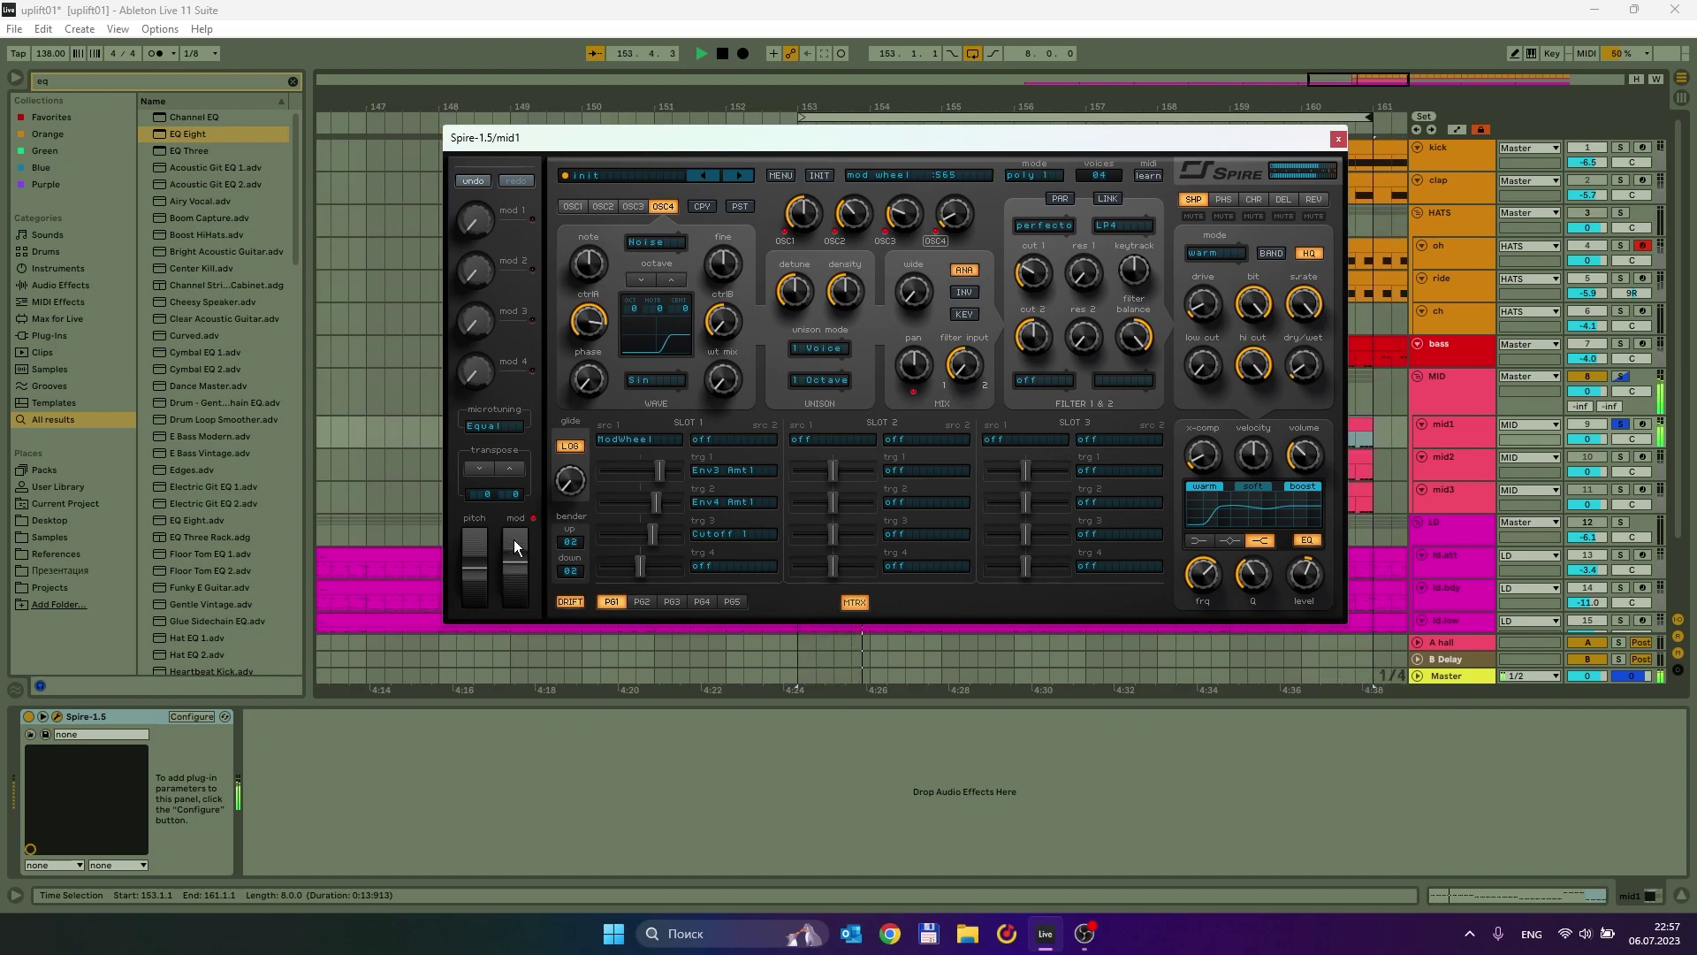
Return to the envelope 3 view and add a little resonance to filter 1 while the loop plays.
{"action": "left_click", "coordinate": [852, 602]}
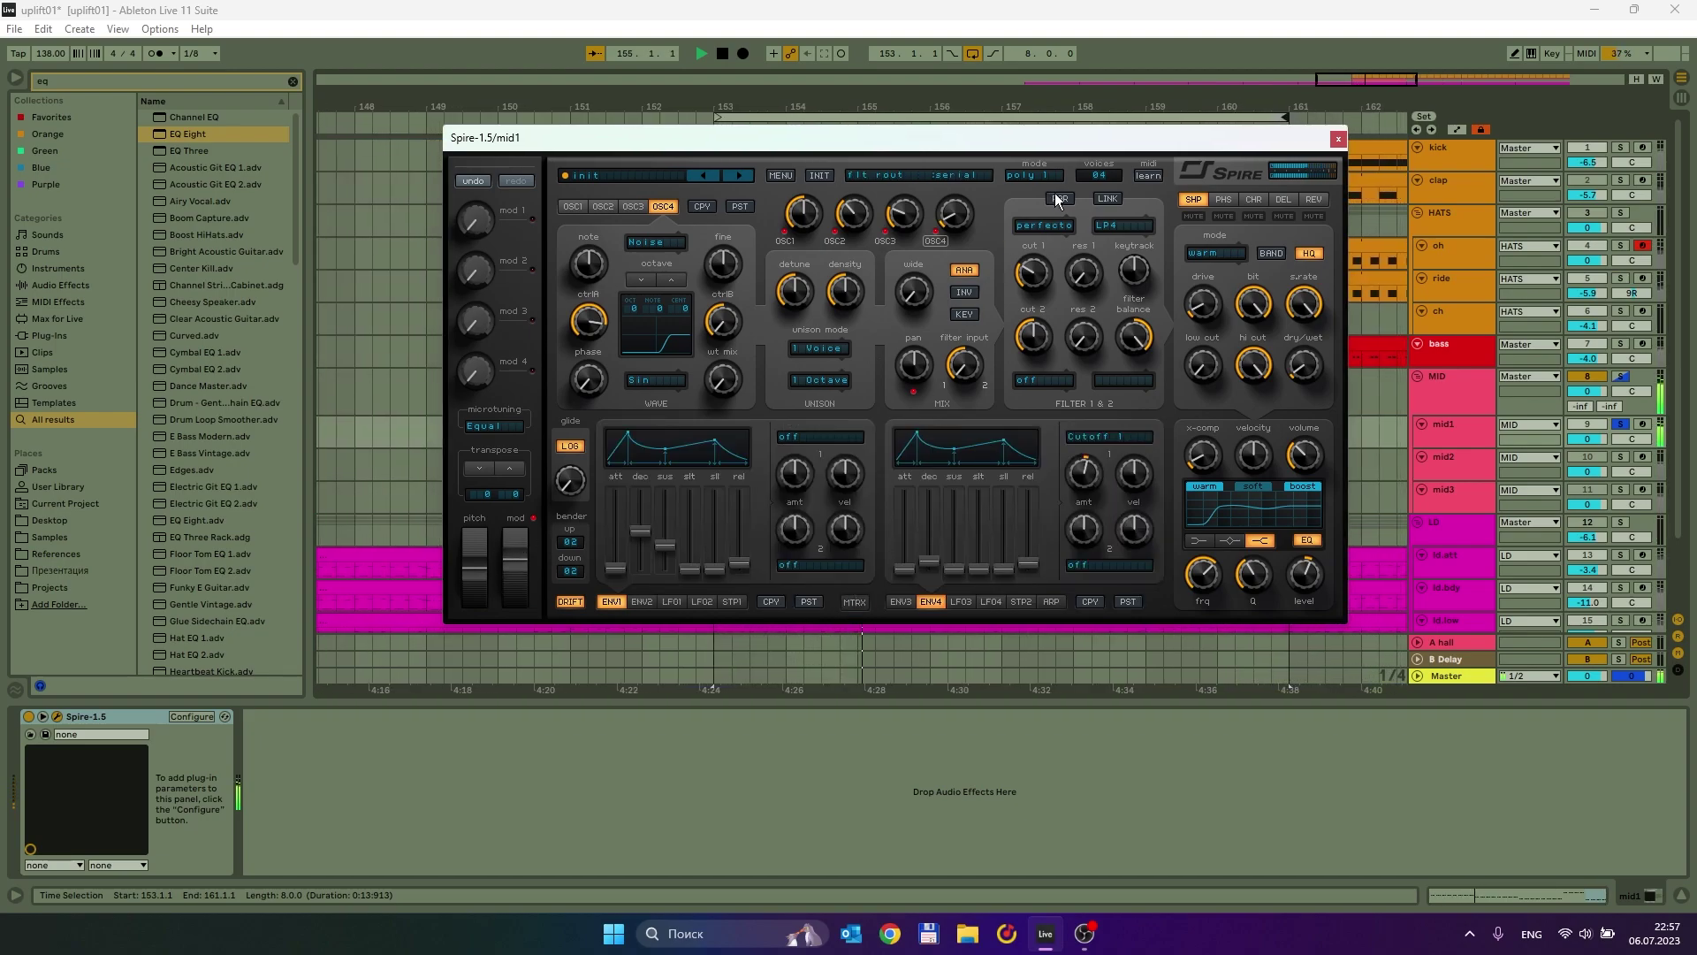
{"action": "left_click", "coordinate": [901, 602]}
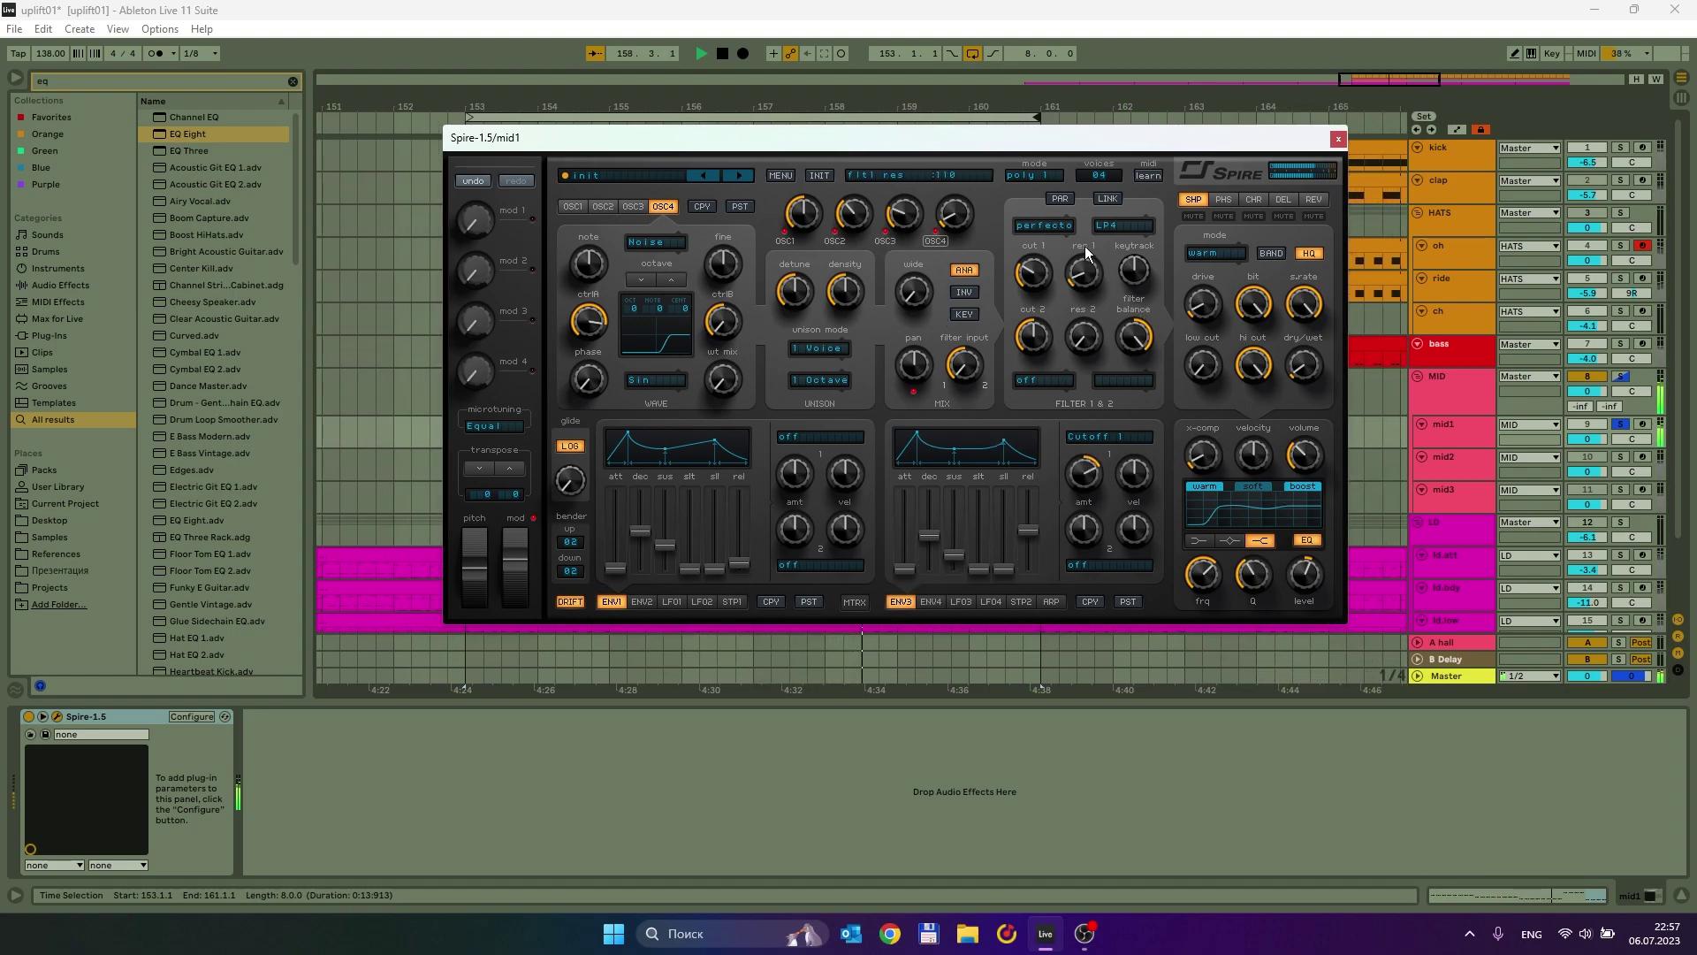
{"action": "left_click_drag", "start_coordinate": [1084, 246], "coordinate": [1084, 255]}
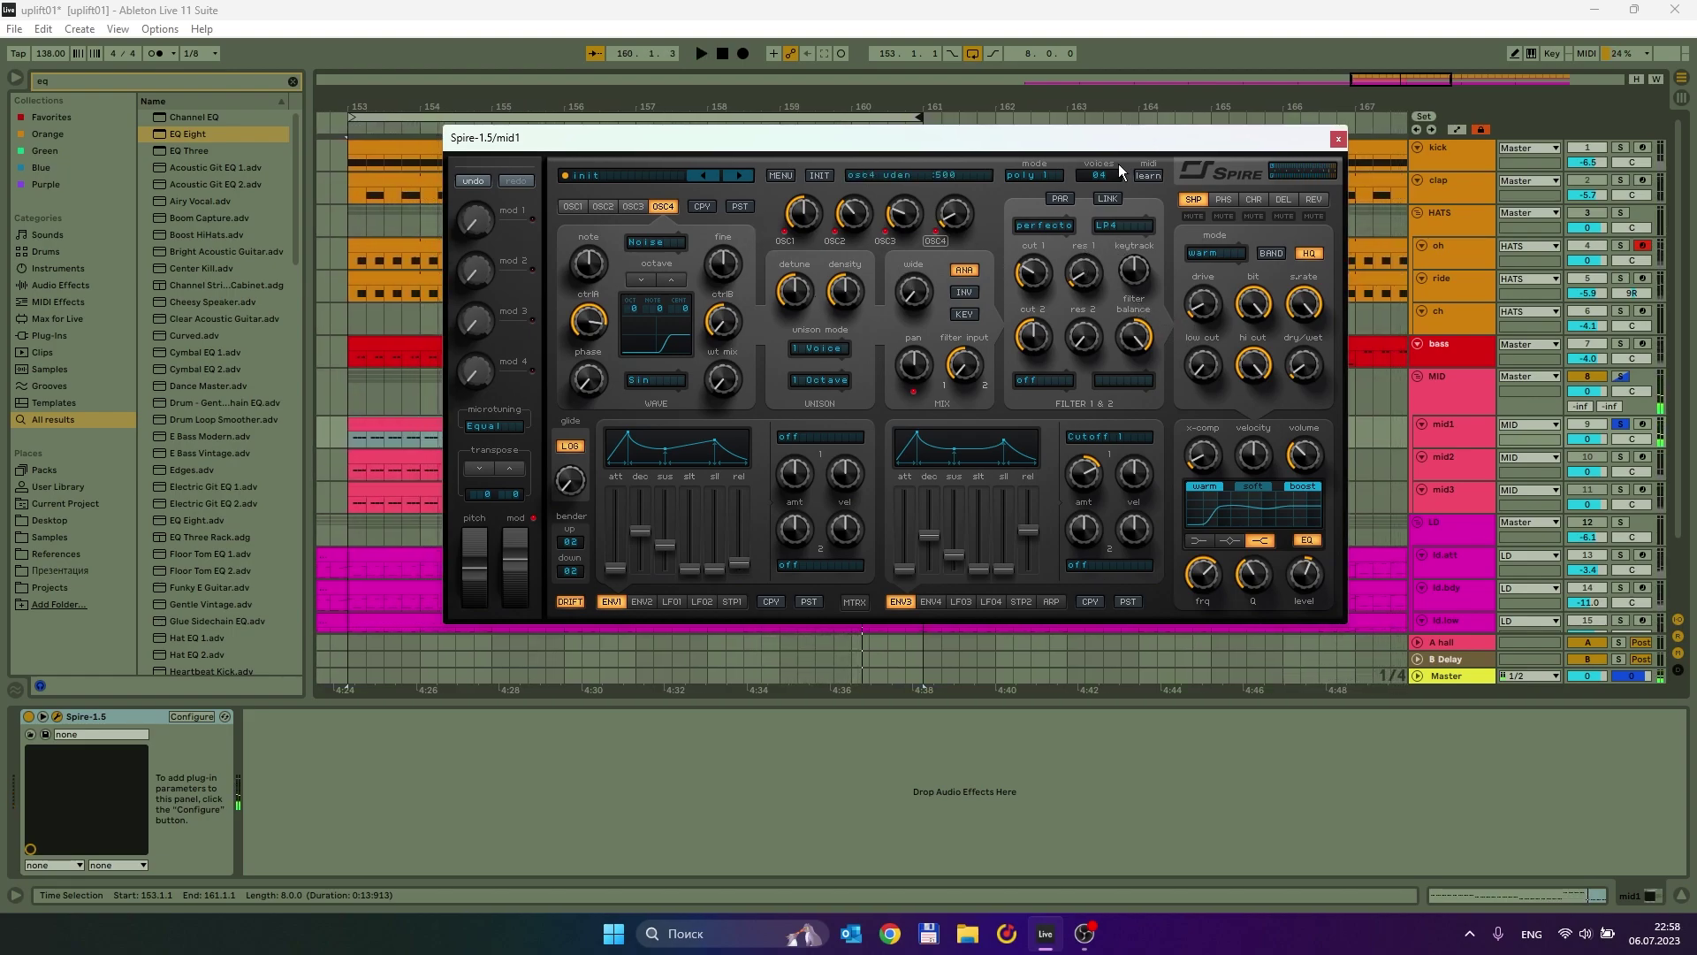
Search the browser for "eq", add EQ Eight after Spire on the mid1 track, and delete the unwanted Channel EQ.
{"action": "left_click", "coordinate": [783, 734]}
{"action": "key", "text": "ctrl+f"}
{"action": "type", "text": "eq"}
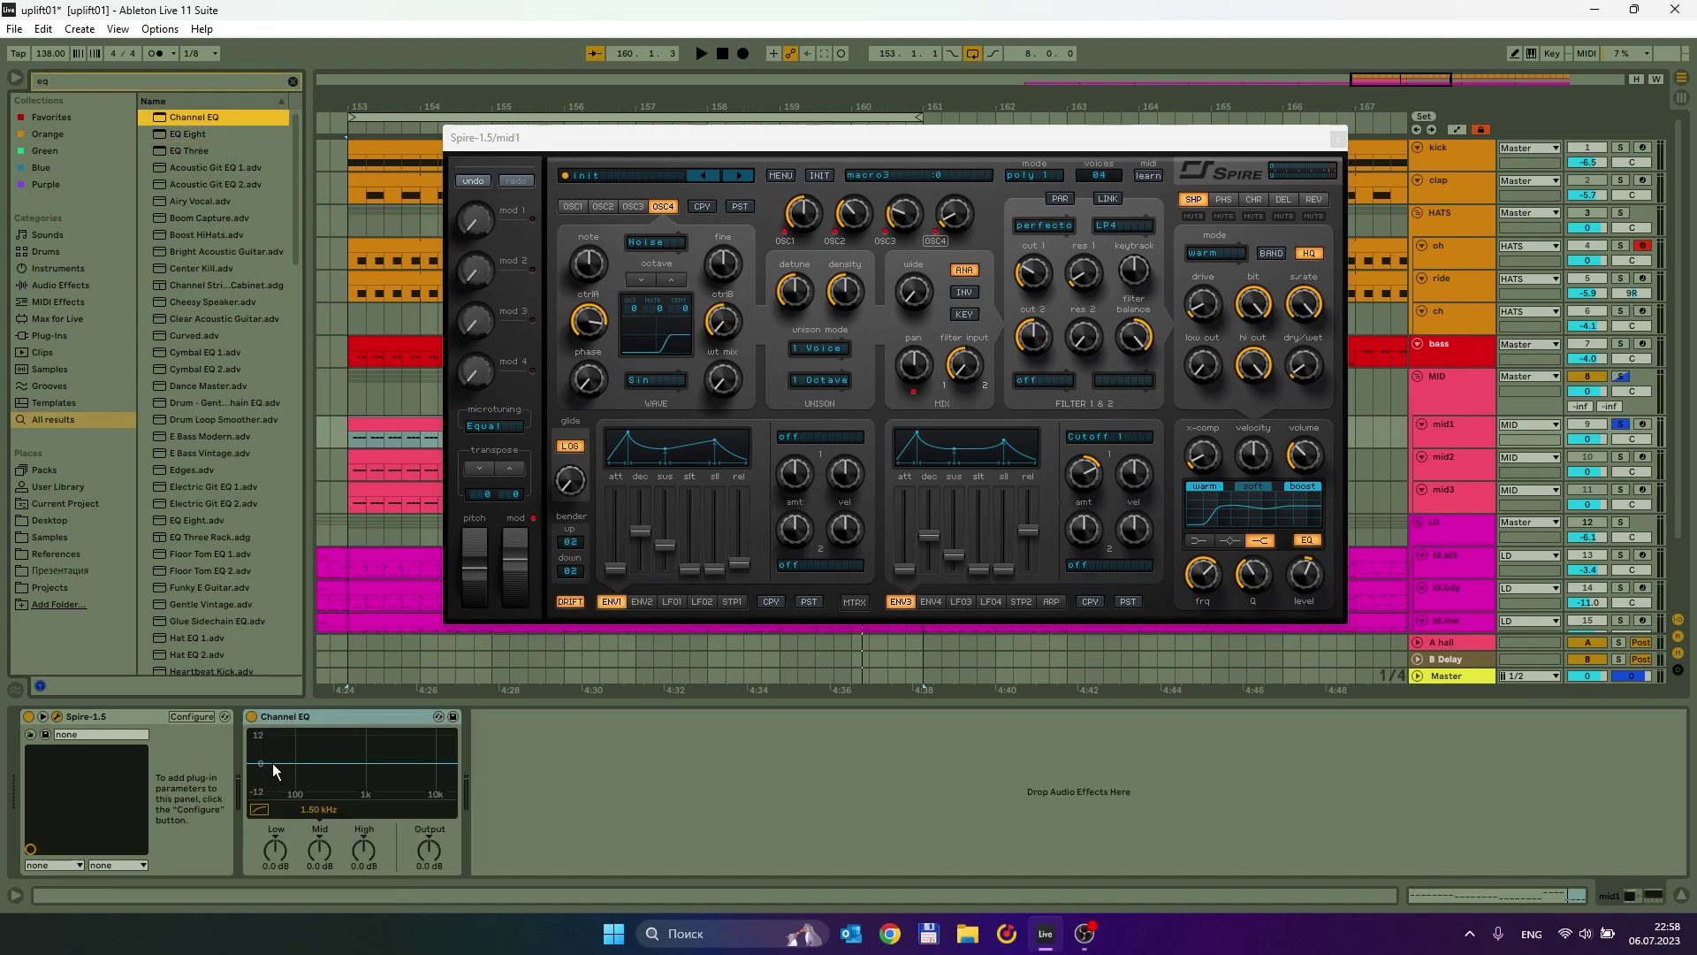
{"action": "double_click", "coordinate": [217, 134]}
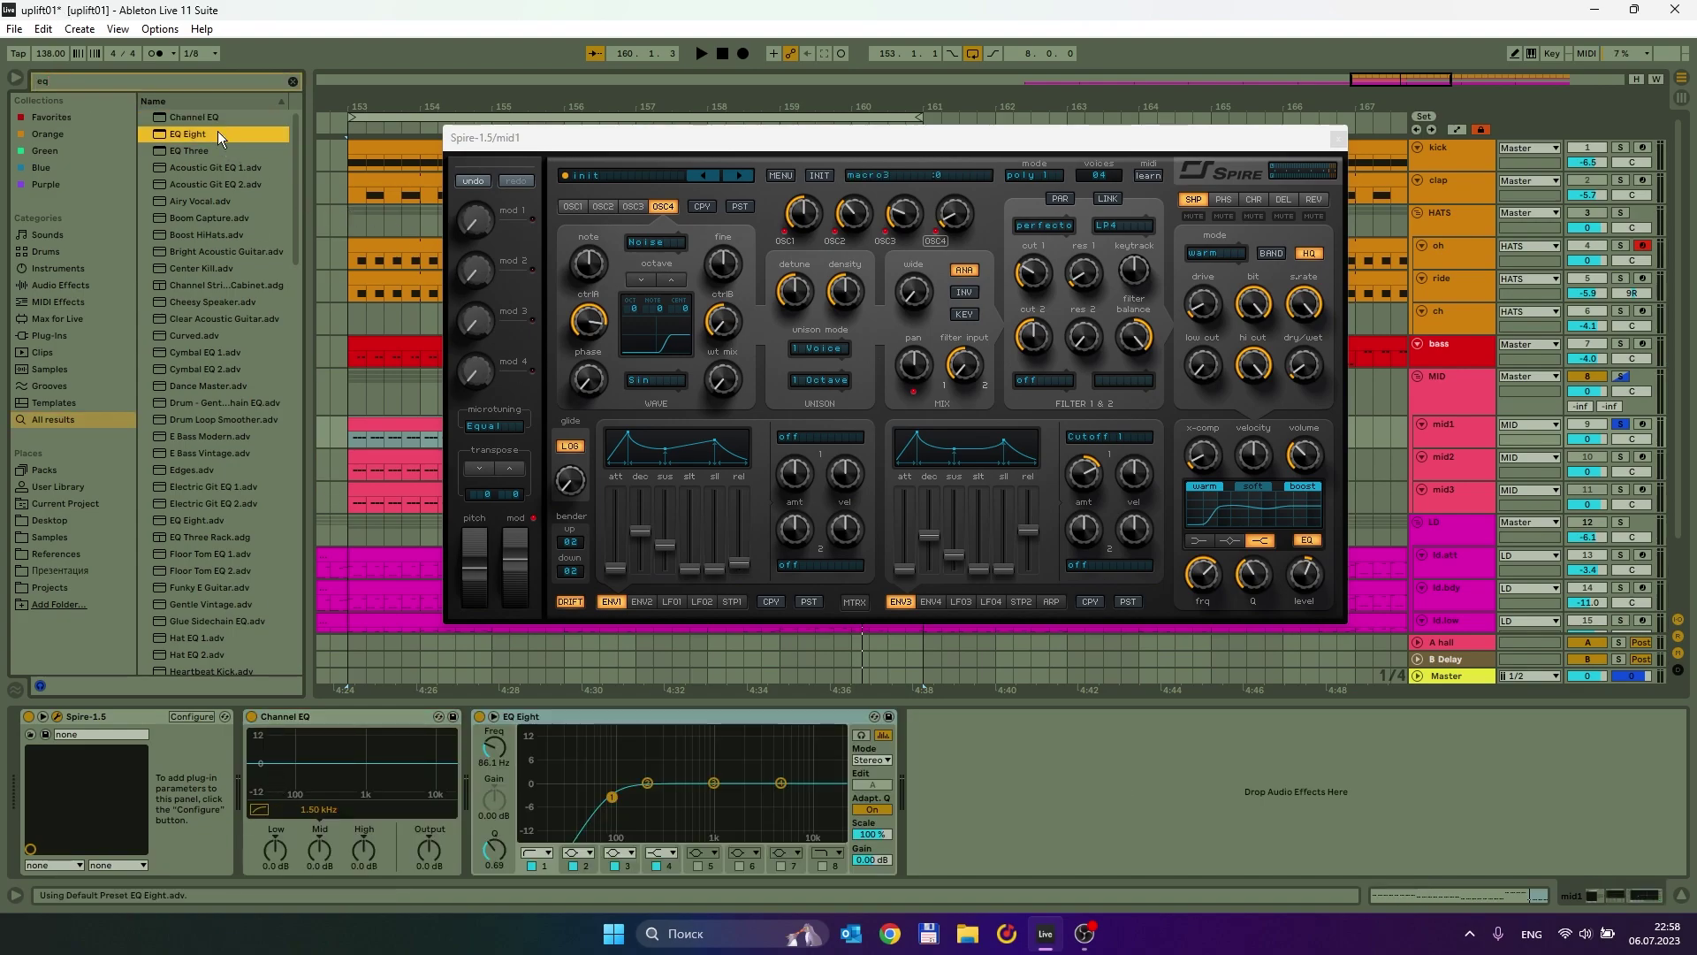
{"action": "left_click", "coordinate": [394, 720]}
{"action": "key", "text": "Delete"}
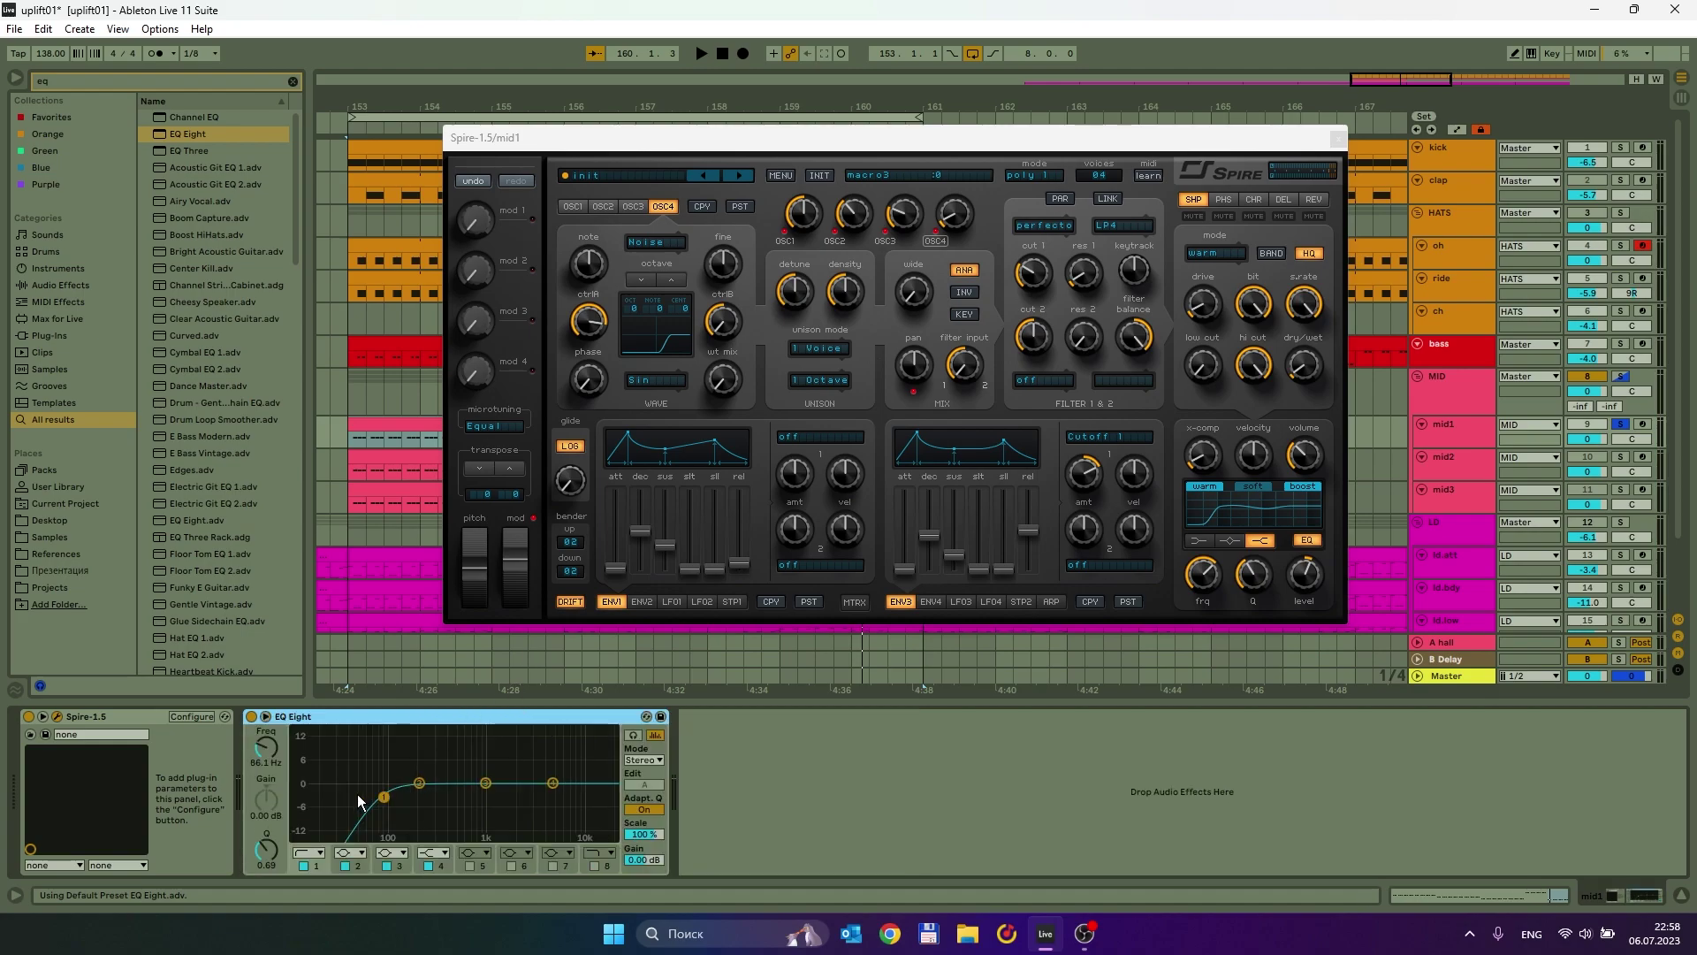
Change EQ Eight's band 1 to the steepest low-cut filter and set its frequency to about 118 Hz.
{"action": "left_click", "coordinate": [308, 854]}
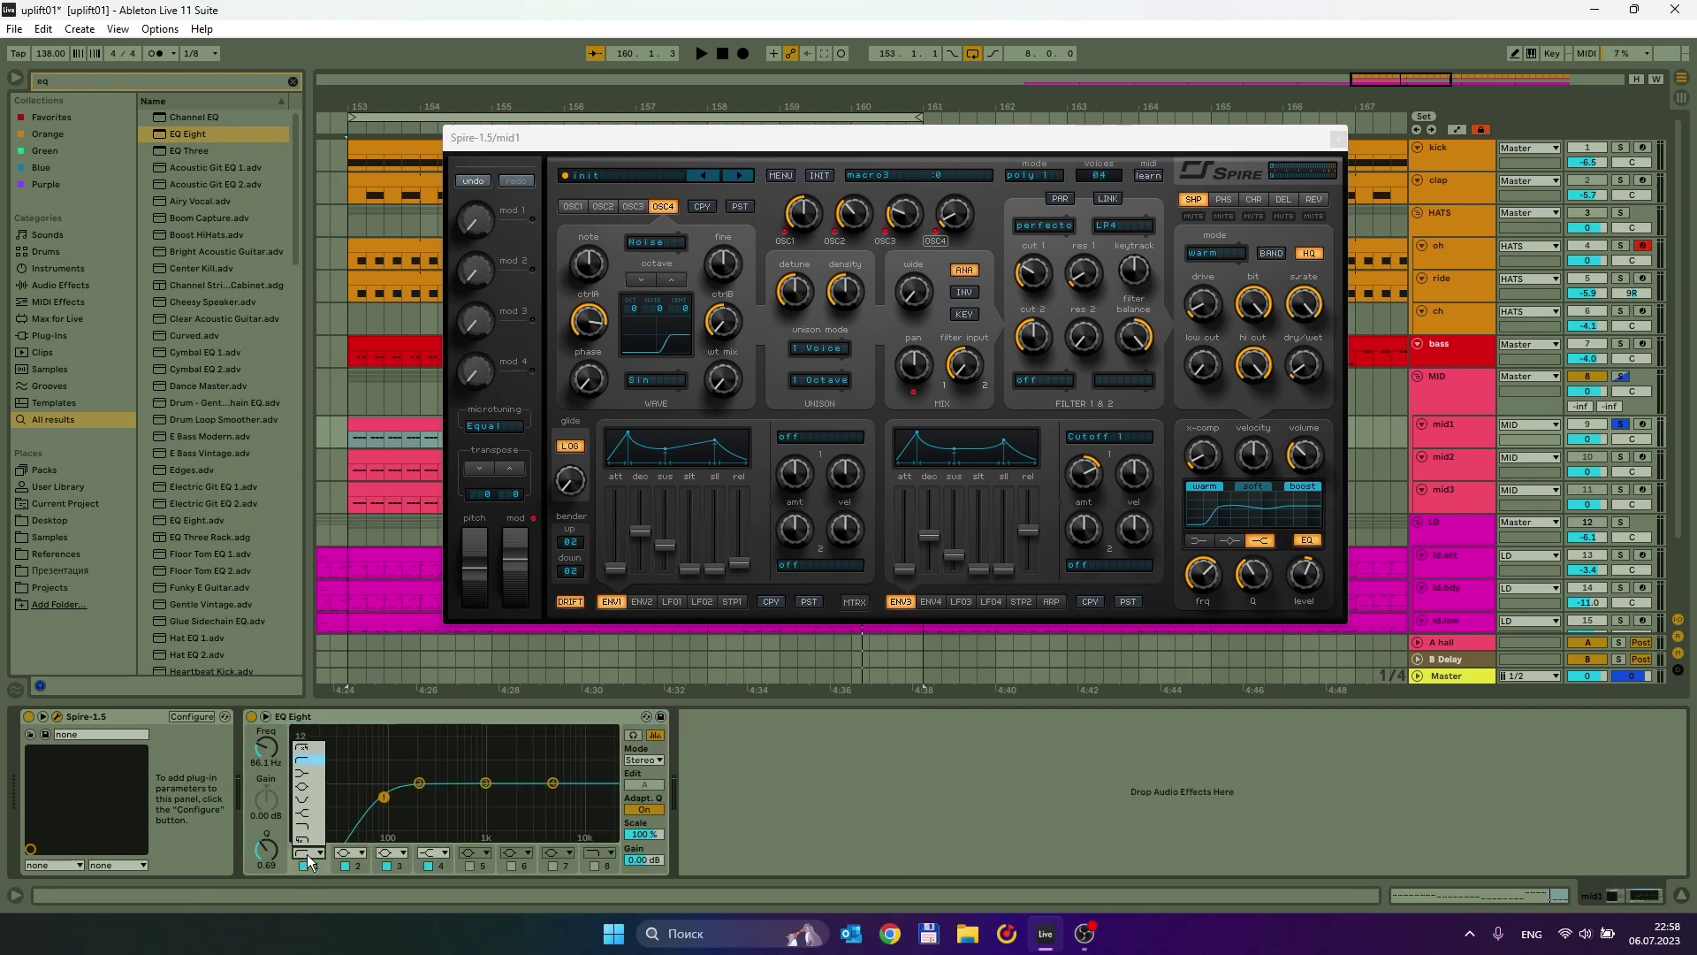
{"action": "left_click", "coordinate": [309, 748]}
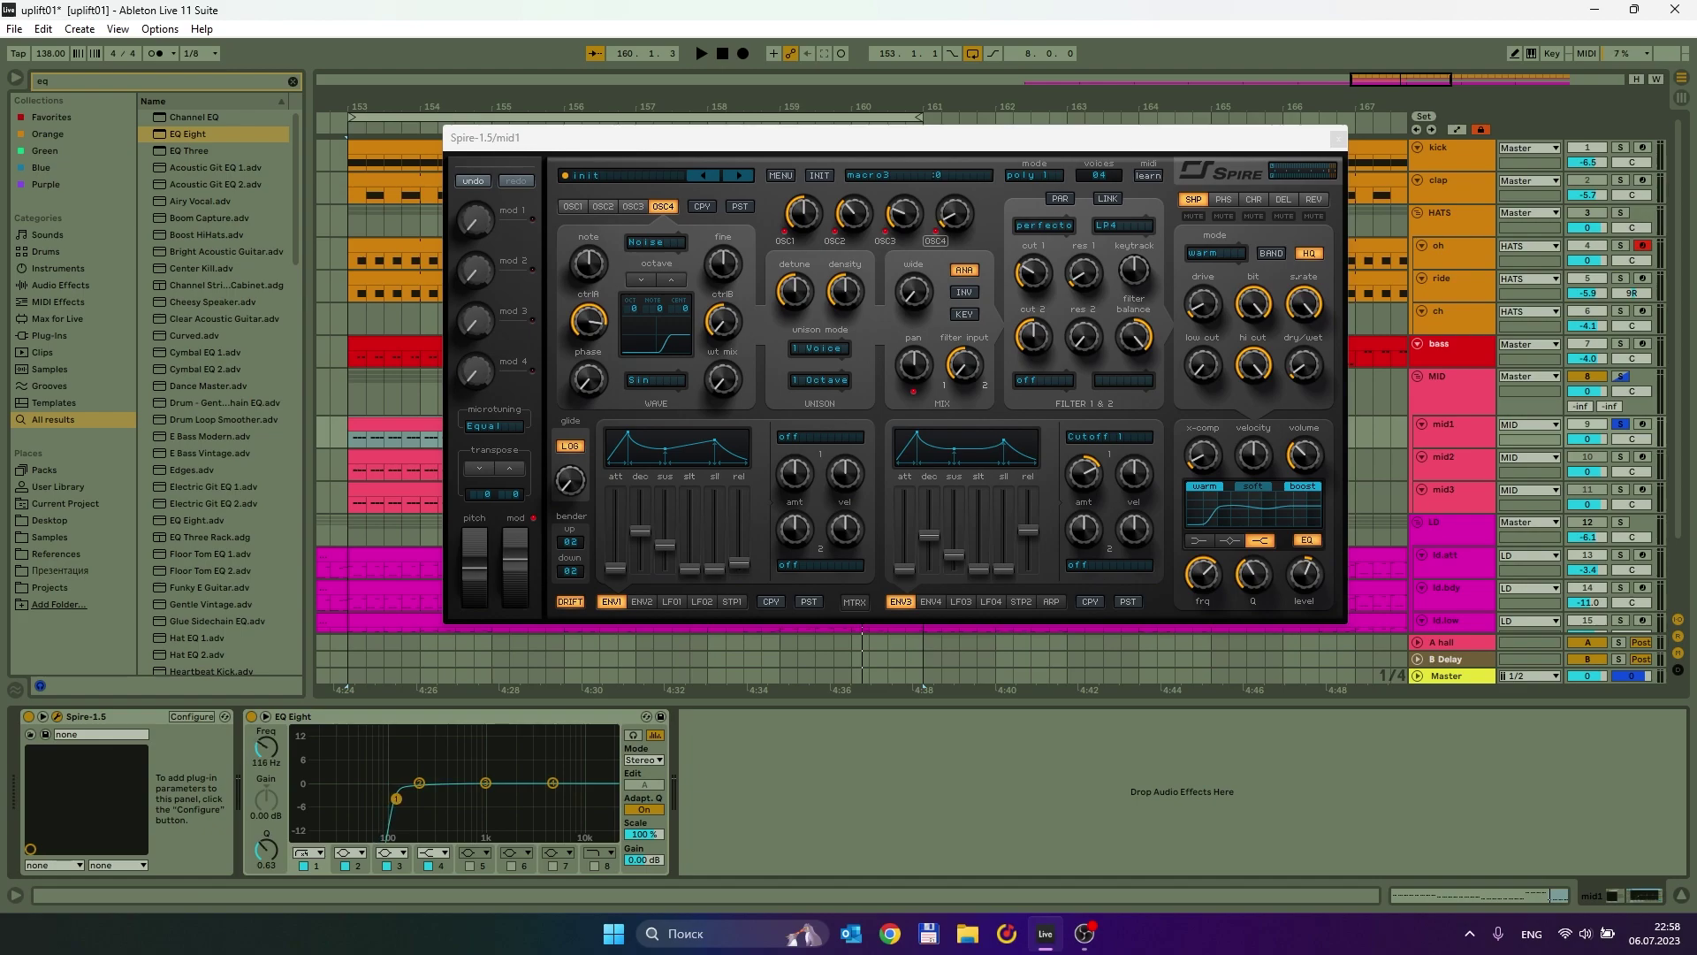
Sweep the mod wheel over the playing loop and fine-tune envelope 1, raising its release.
{"action": "key", "text": "space"}
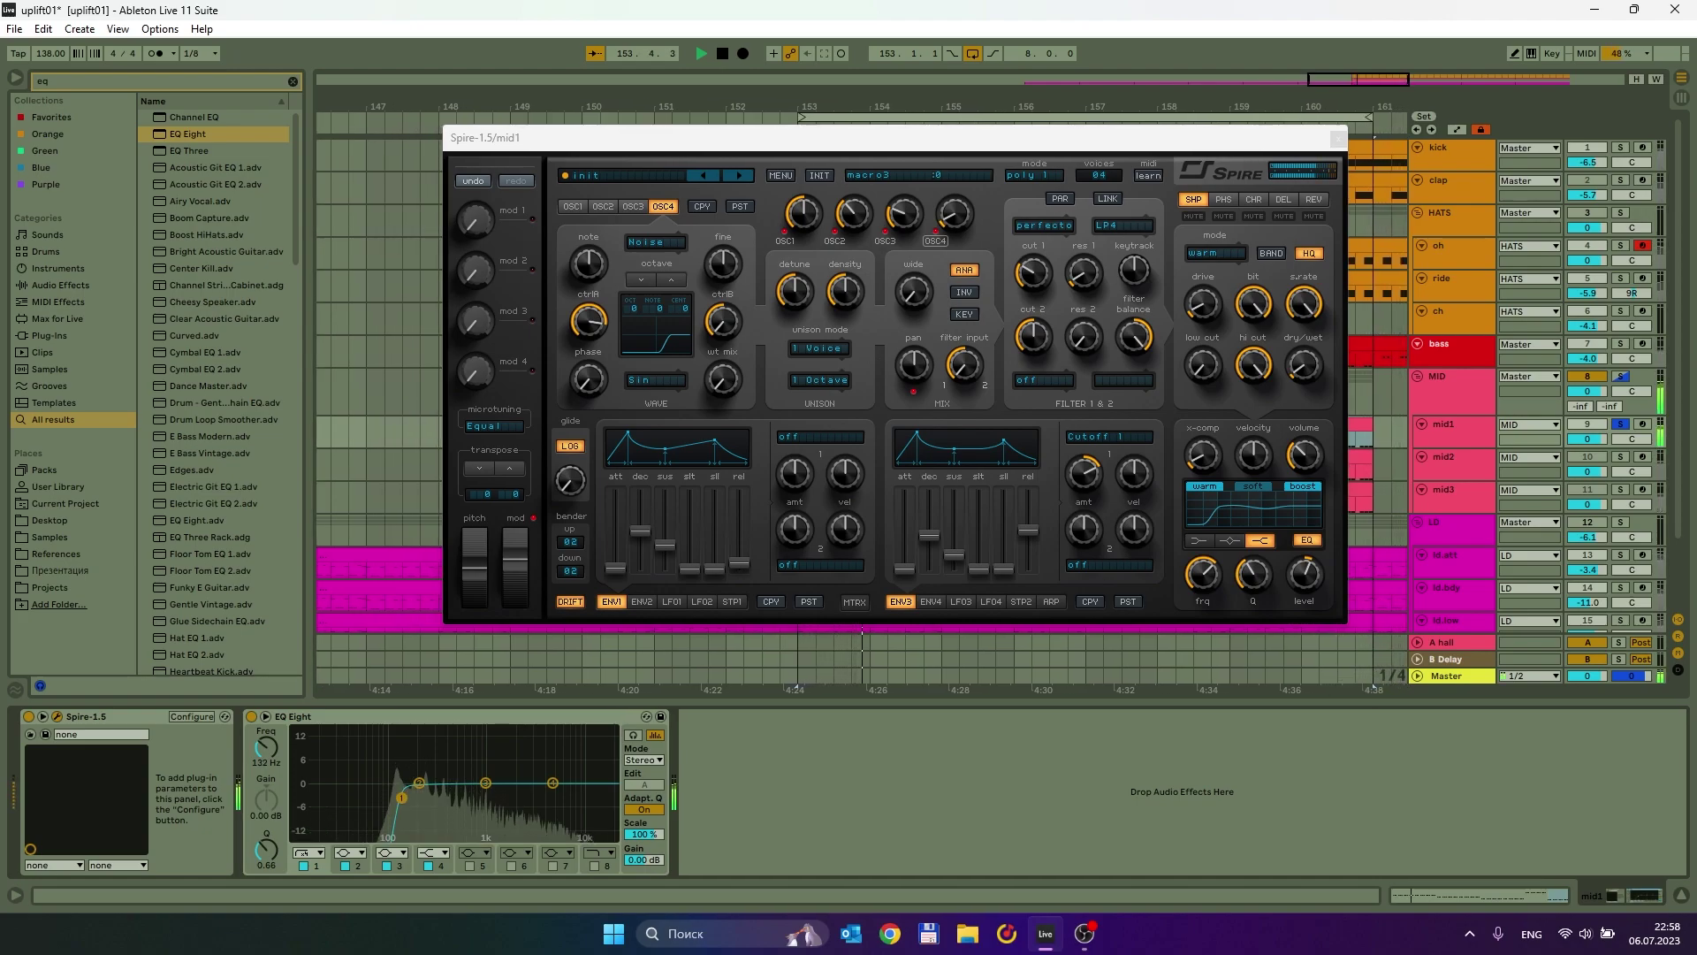
{"action": "mouse_move", "coordinate": [515, 564]}
{"action": "left_mouse_down"}
{"action": "mouse_move", "coordinate": [511, 605]}
{"action": "mouse_move", "coordinate": [511, 567]}
{"action": "left_mouse_up"}
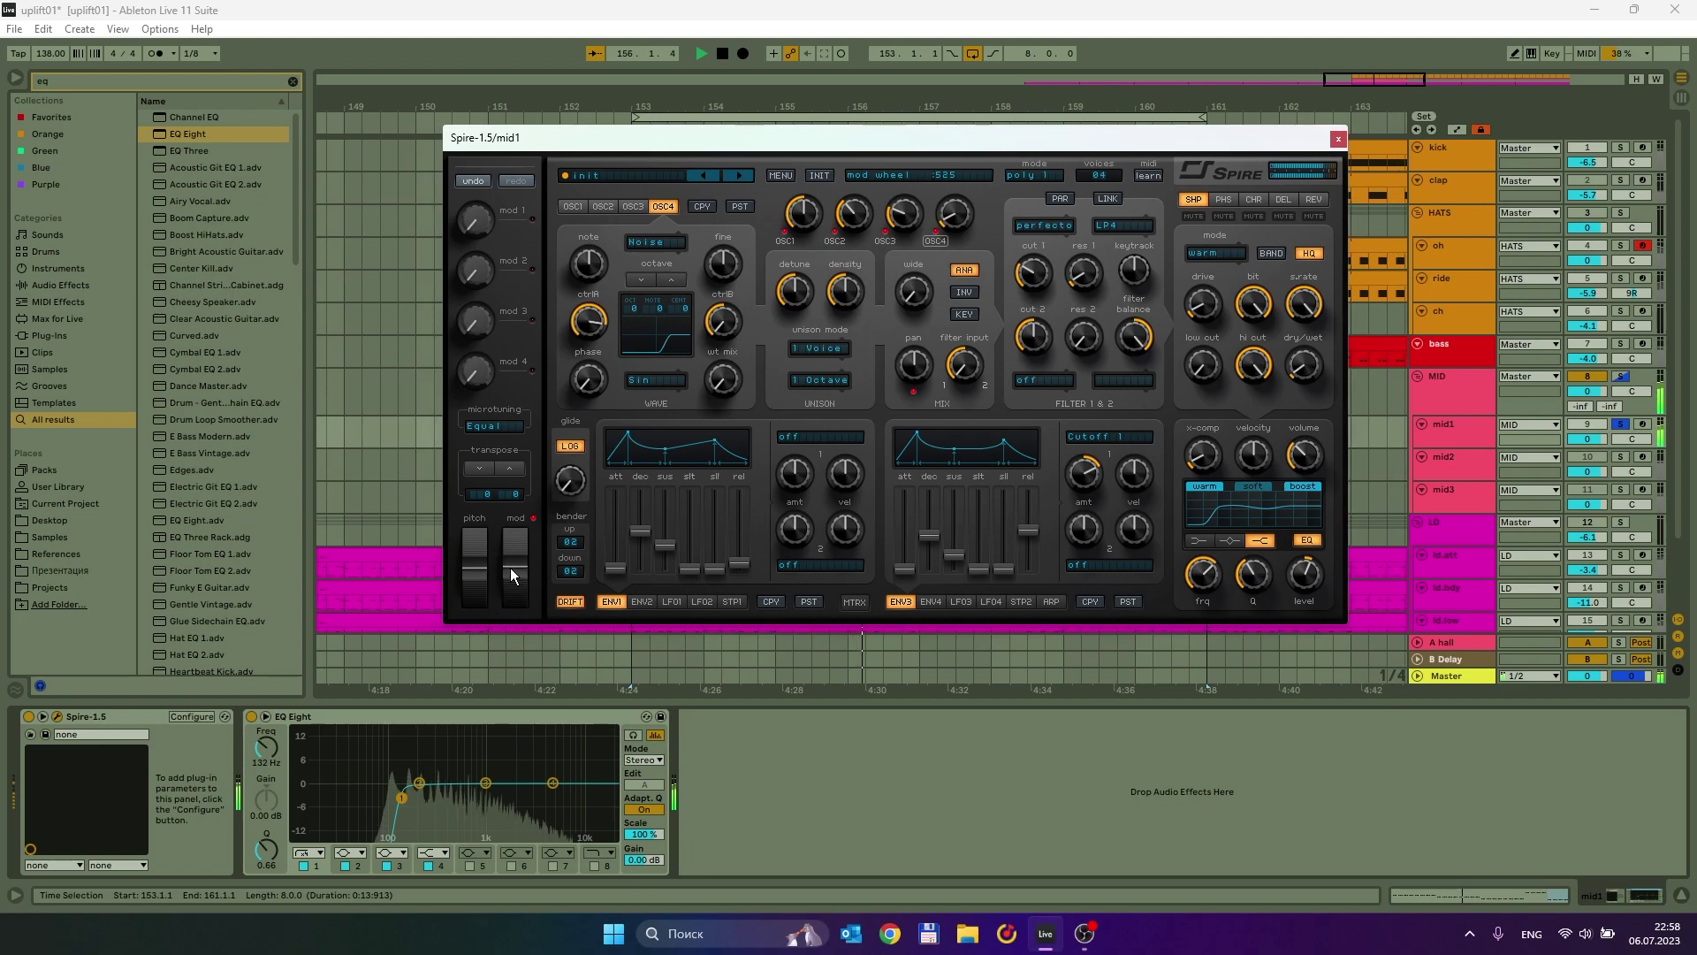
{"action": "left_click_drag", "start_coordinate": [654, 542], "coordinate": [729, 553]}
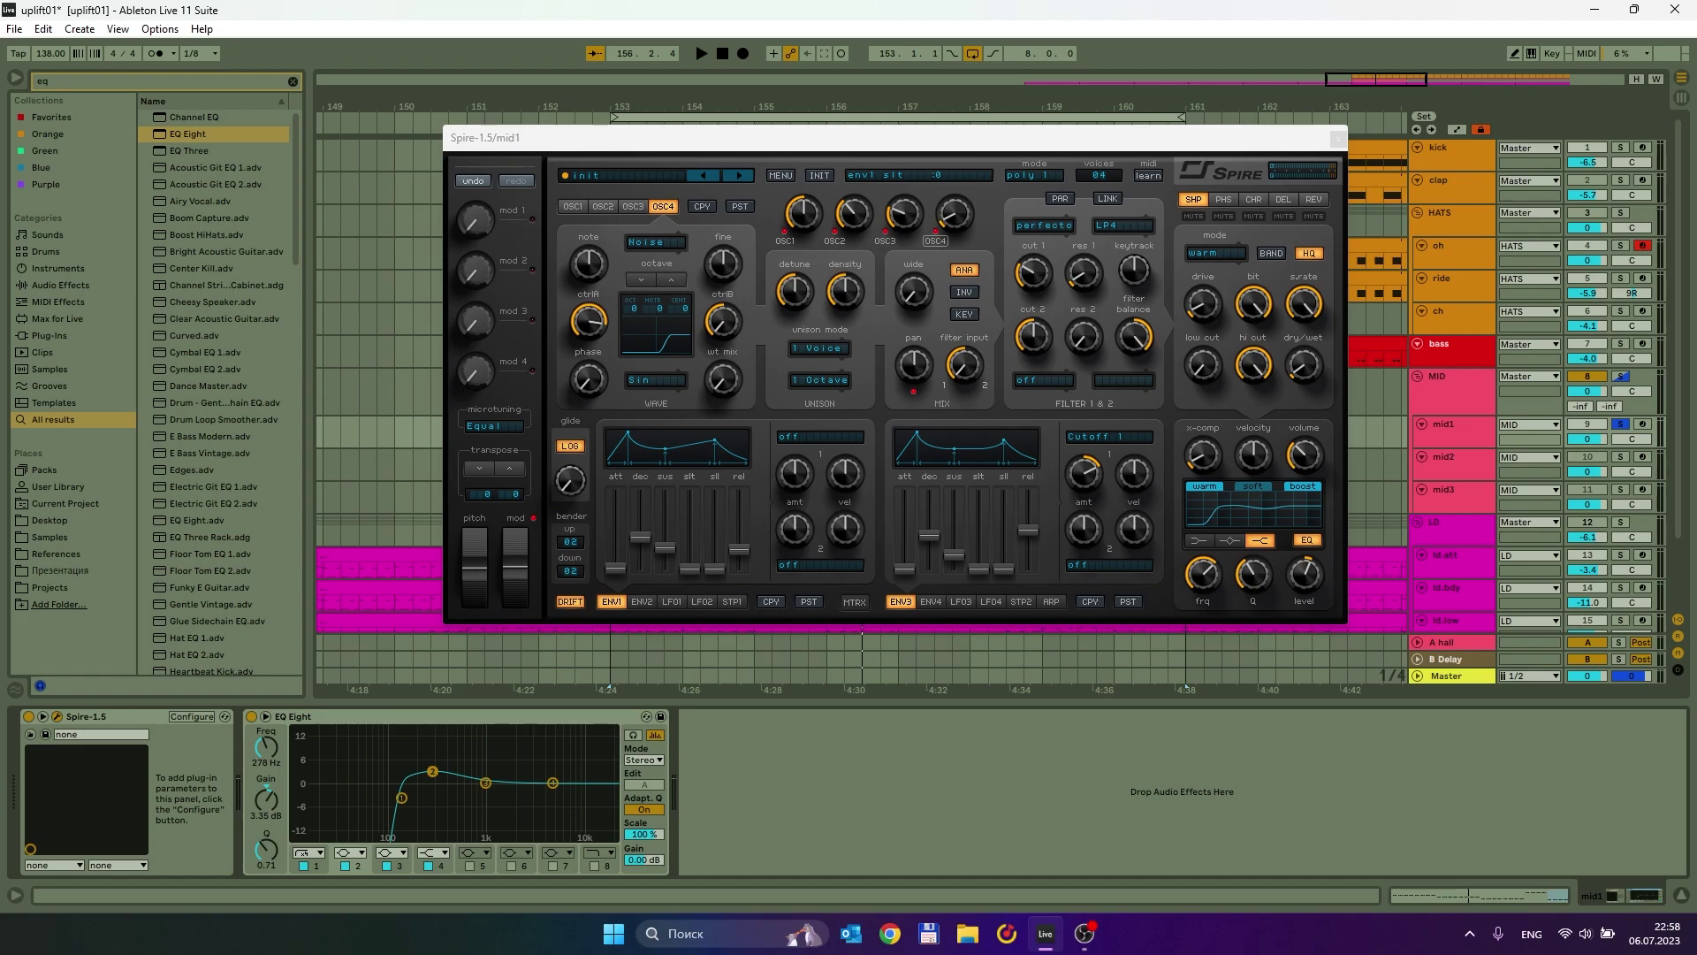
Set EQ Eight's band 2 boost to about 2.60 dB at 297 Hz while auditioning the loop with the mod wheel.
{"action": "key", "text": "space"}
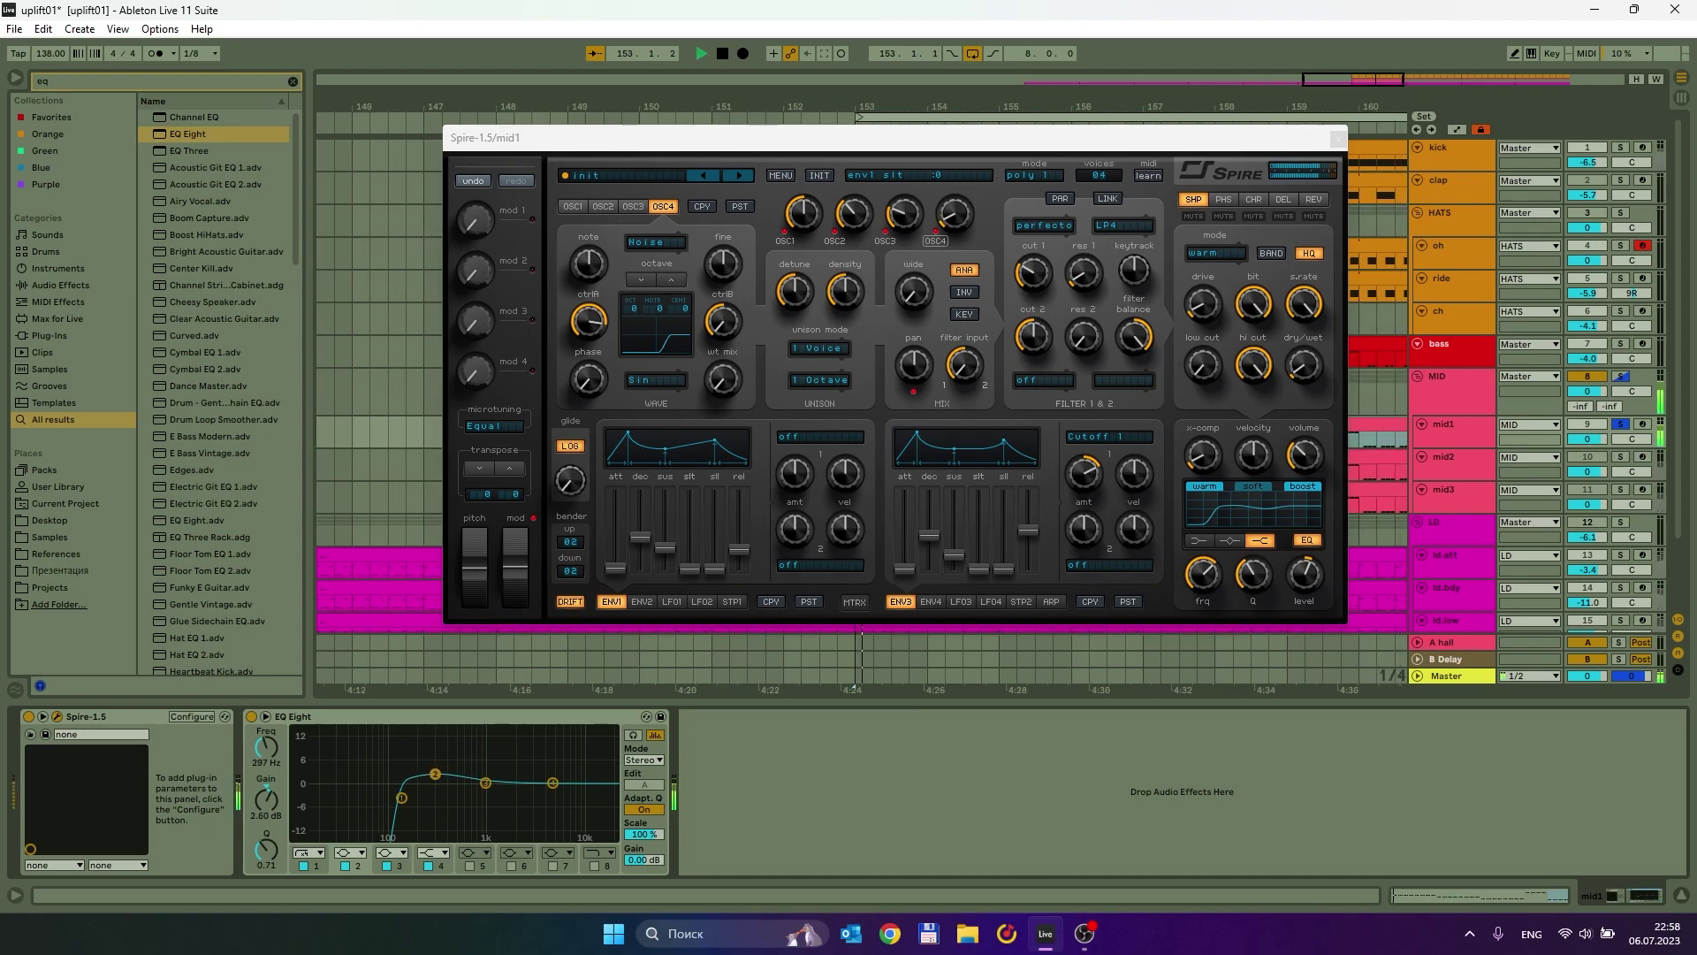
{"action": "left_click_drag", "start_coordinate": [511, 556], "coordinate": [511, 520]}
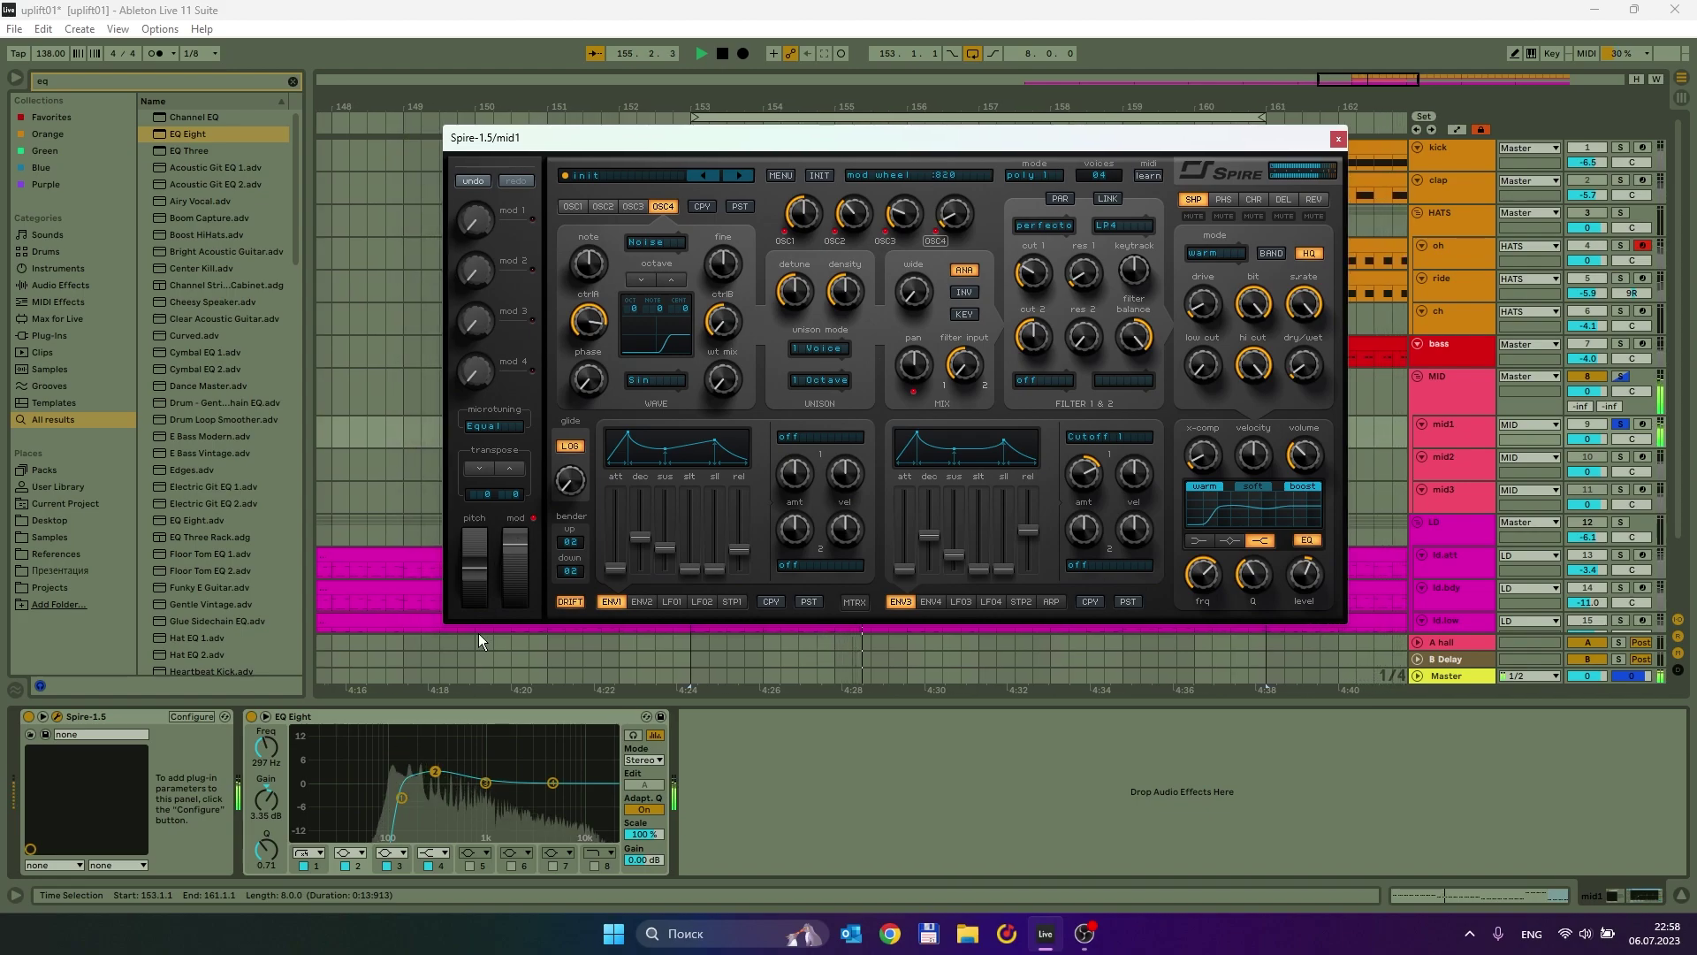
{"action": "left_click", "coordinate": [435, 773]}
{"action": "left_click_drag", "start_coordinate": [435, 772], "coordinate": [434, 775]}
{"action": "key", "text": "space"}
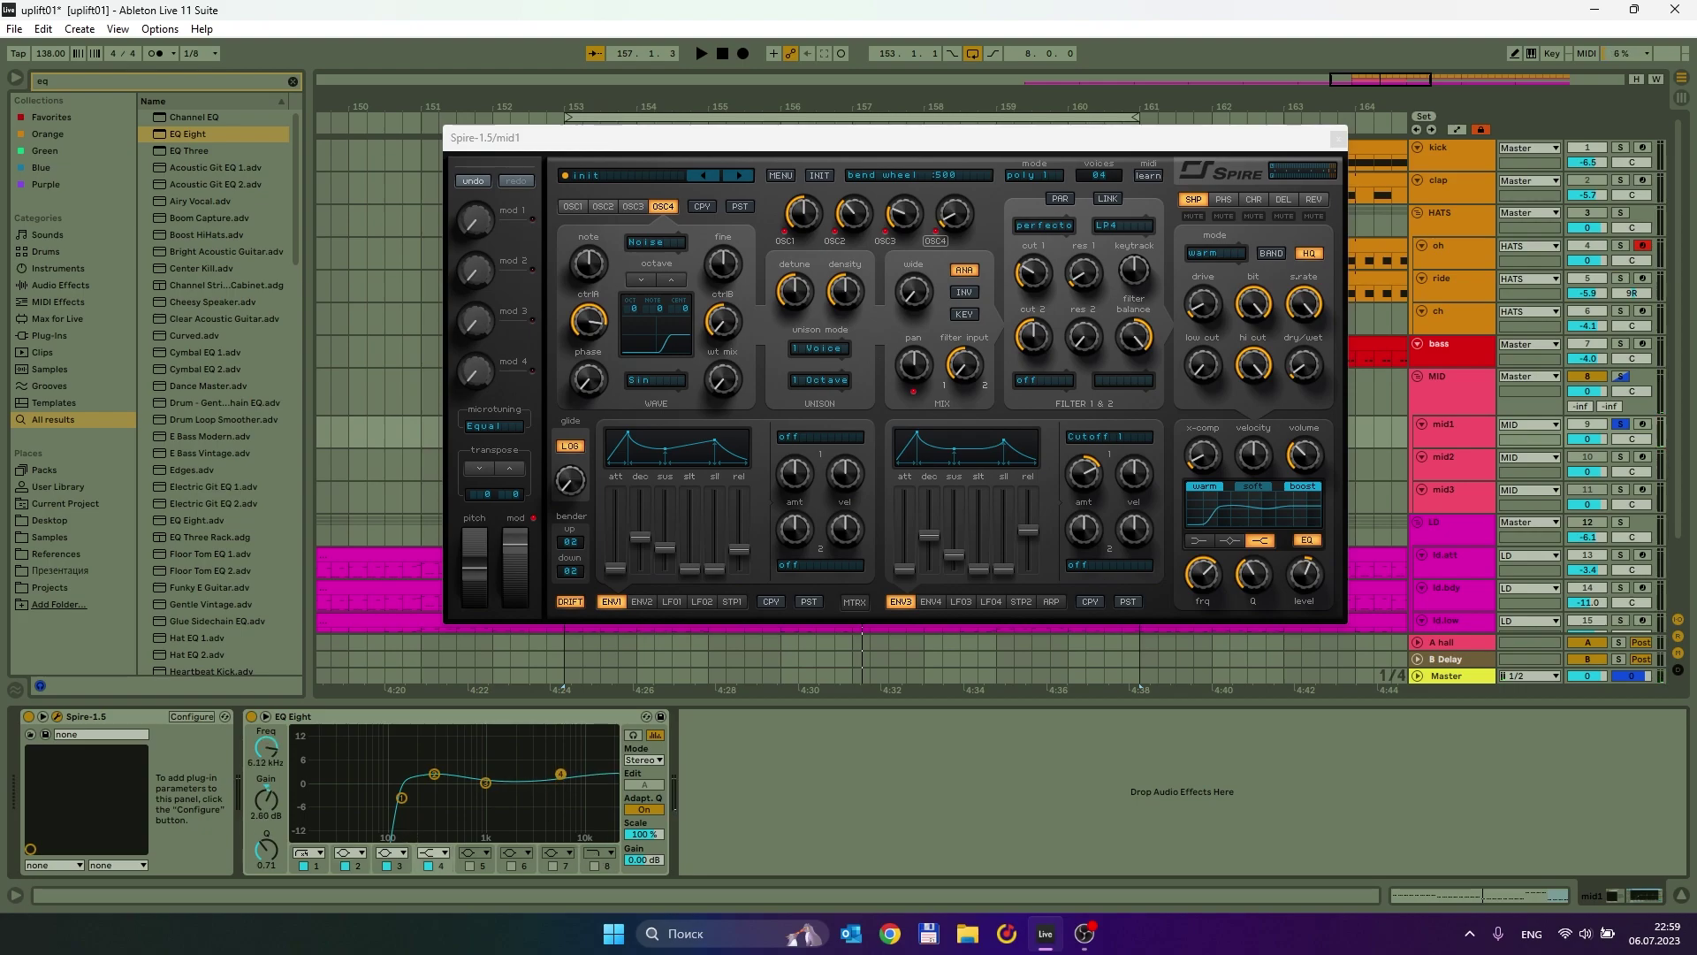
Boost EQ Eight's band 4 by about 3.60 dB at 7.58 kHz and audition it with the mod wheel.
{"action": "left_click_drag", "start_coordinate": [567, 772], "coordinate": [569, 770]}
{"action": "key", "text": "space"}
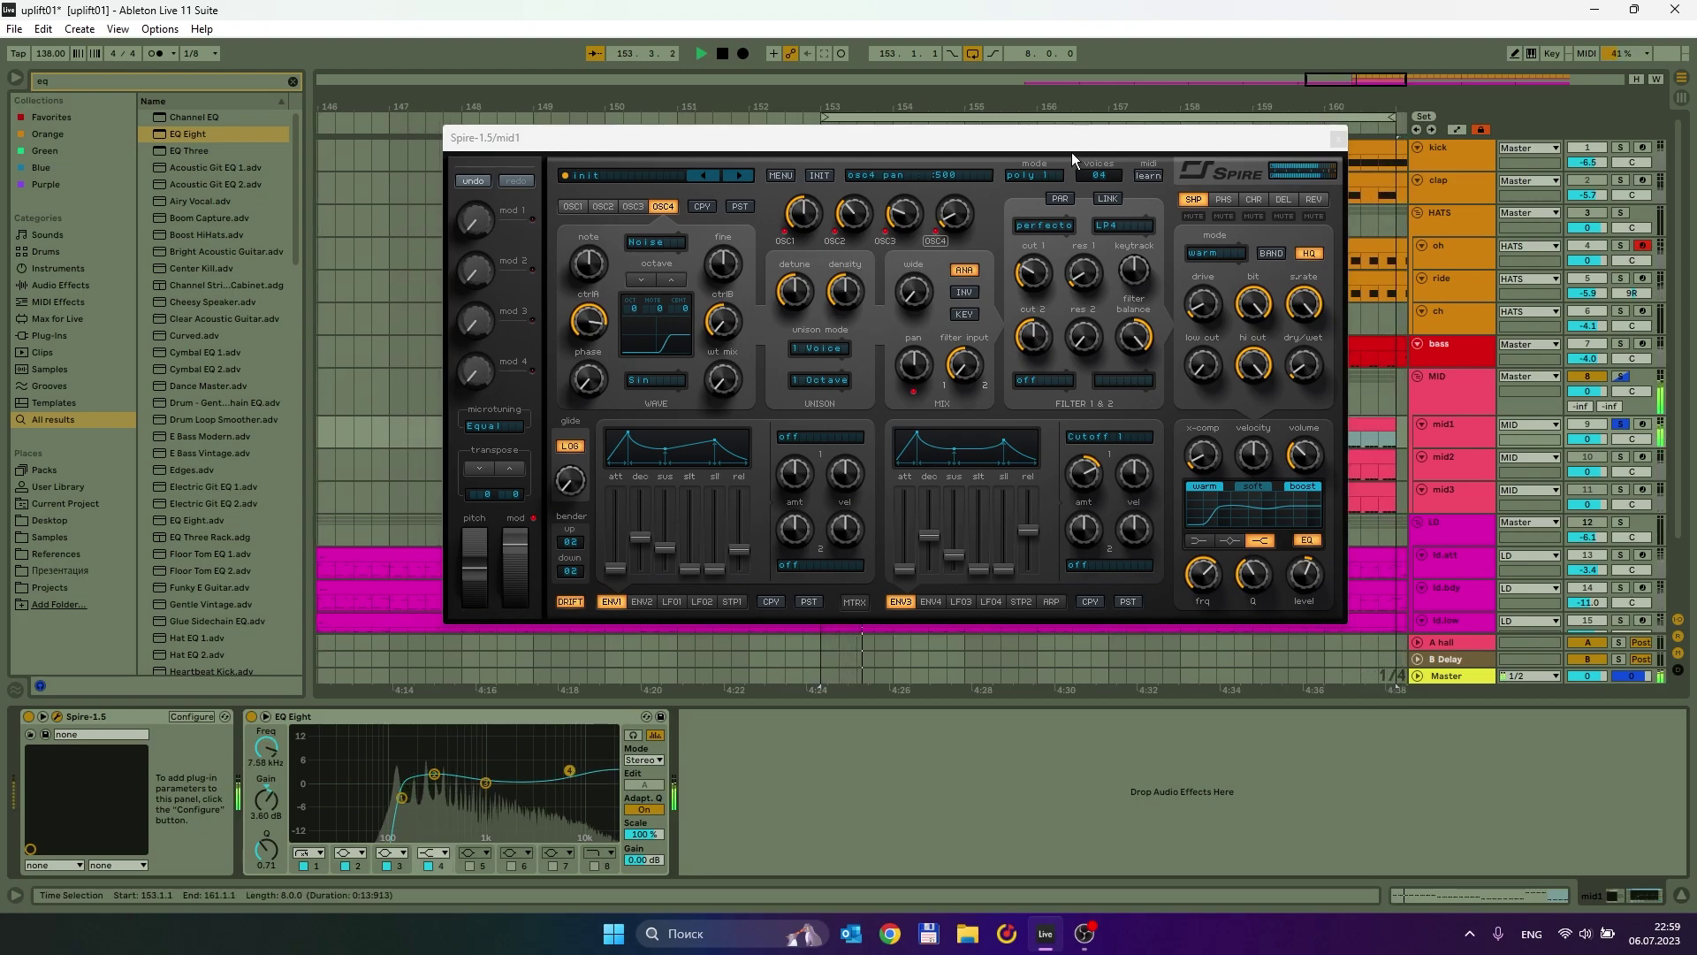
{"action": "mouse_move", "coordinate": [512, 539]}
{"action": "left_mouse_down"}
{"action": "mouse_move", "coordinate": [529, 642]}
{"action": "mouse_move", "coordinate": [531, 557]}
{"action": "left_mouse_up"}
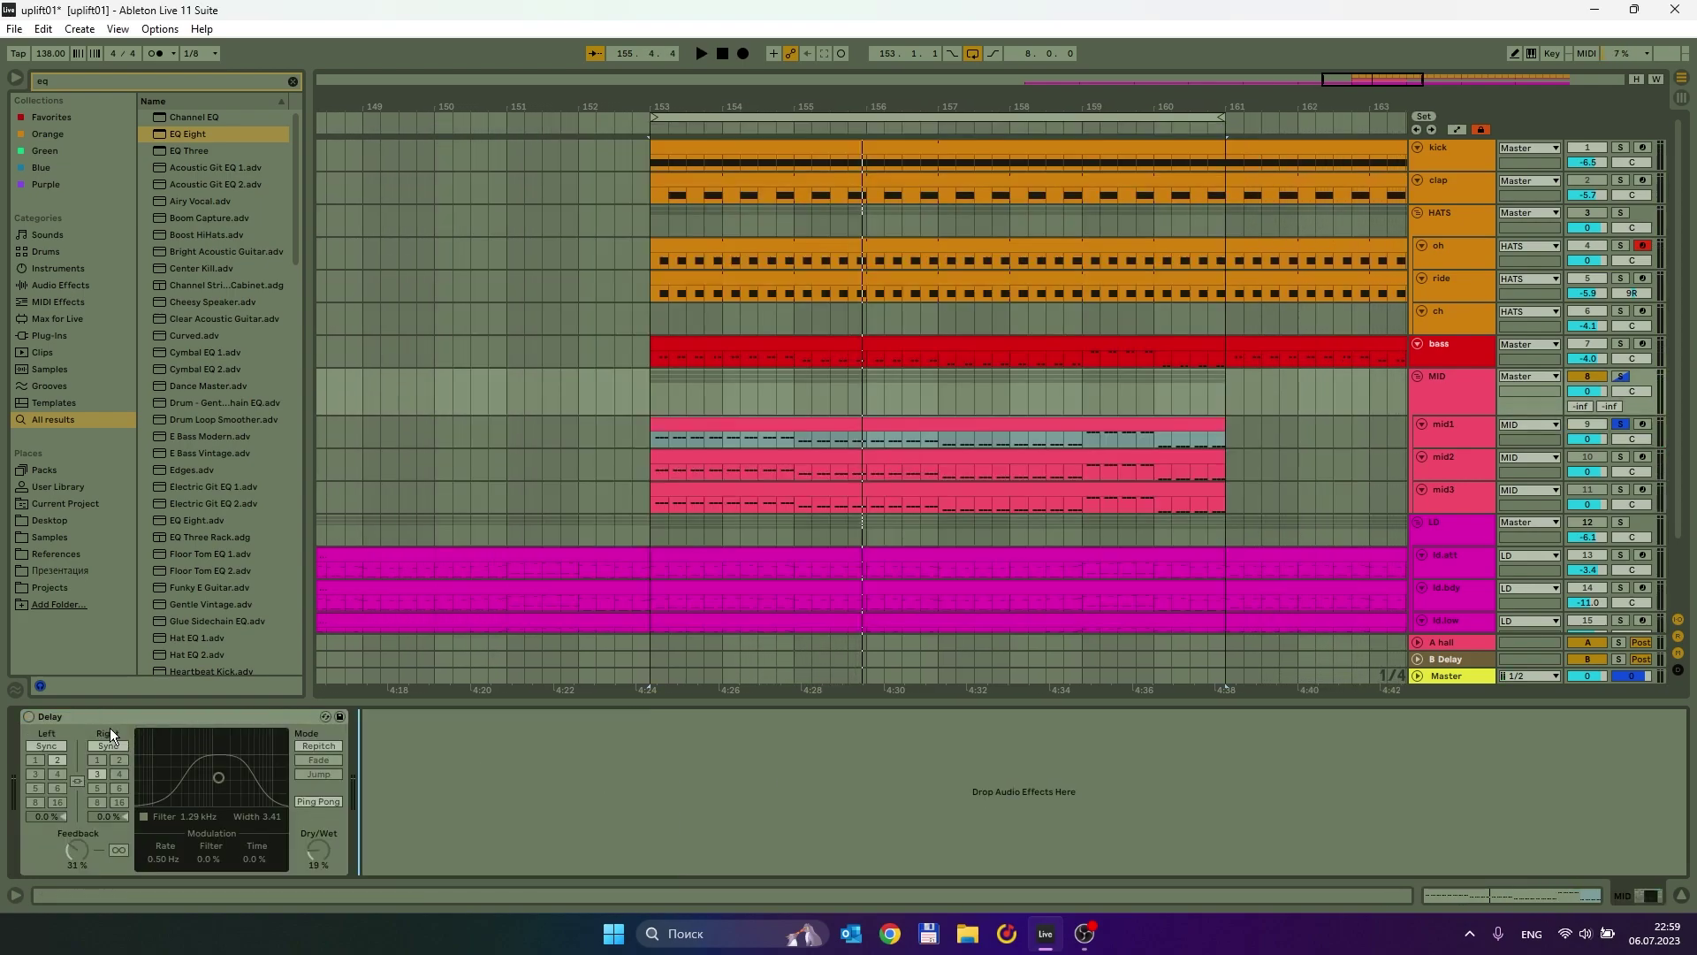
Enable the Delay on the MID group and set its left delay time to 3 sixteenths.
{"action": "left_click", "coordinate": [43, 725]}
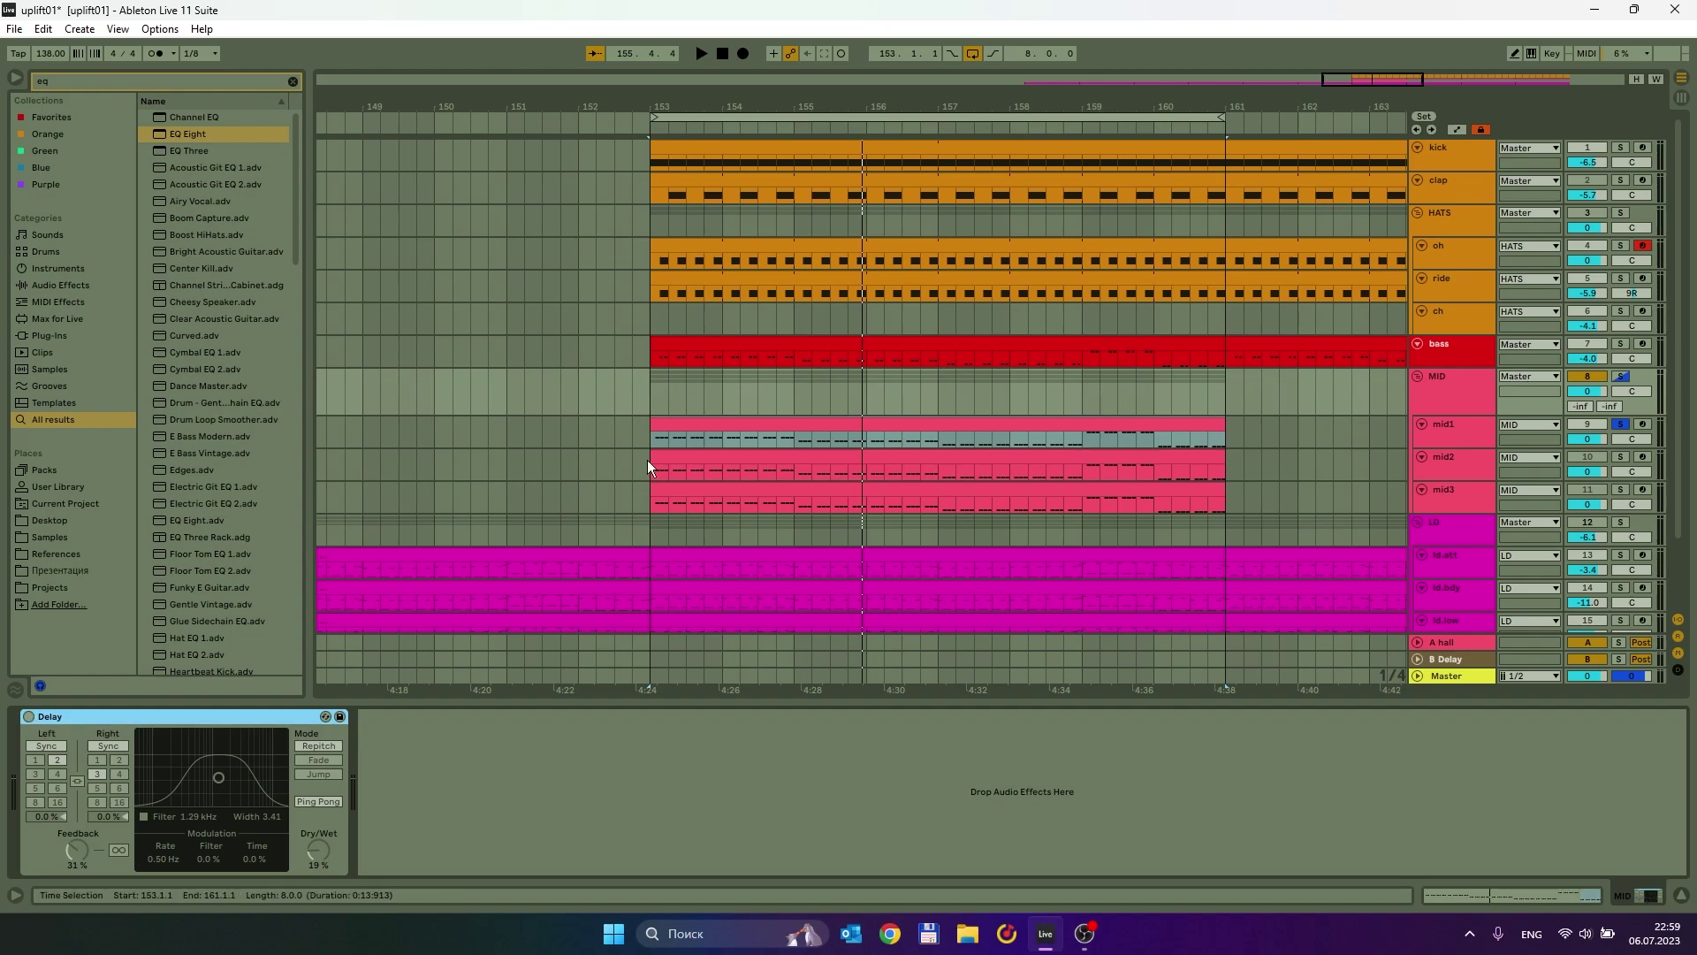
{"action": "left_click", "coordinate": [1413, 404]}
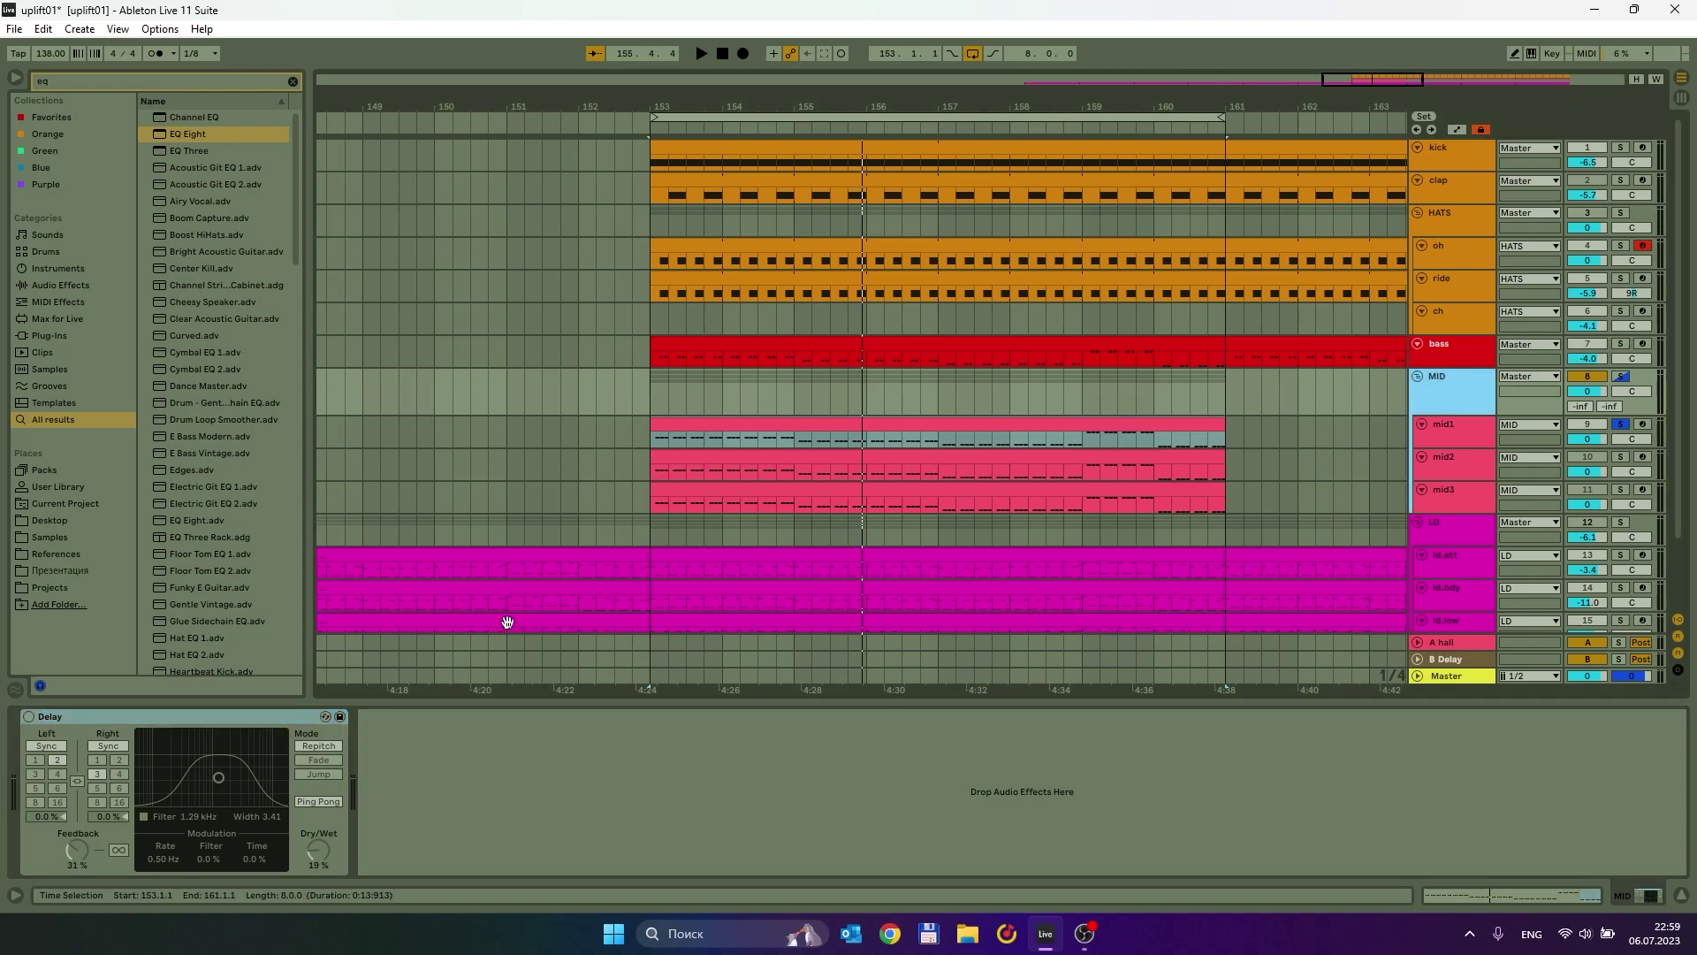
{"action": "left_click", "coordinate": [29, 716]}
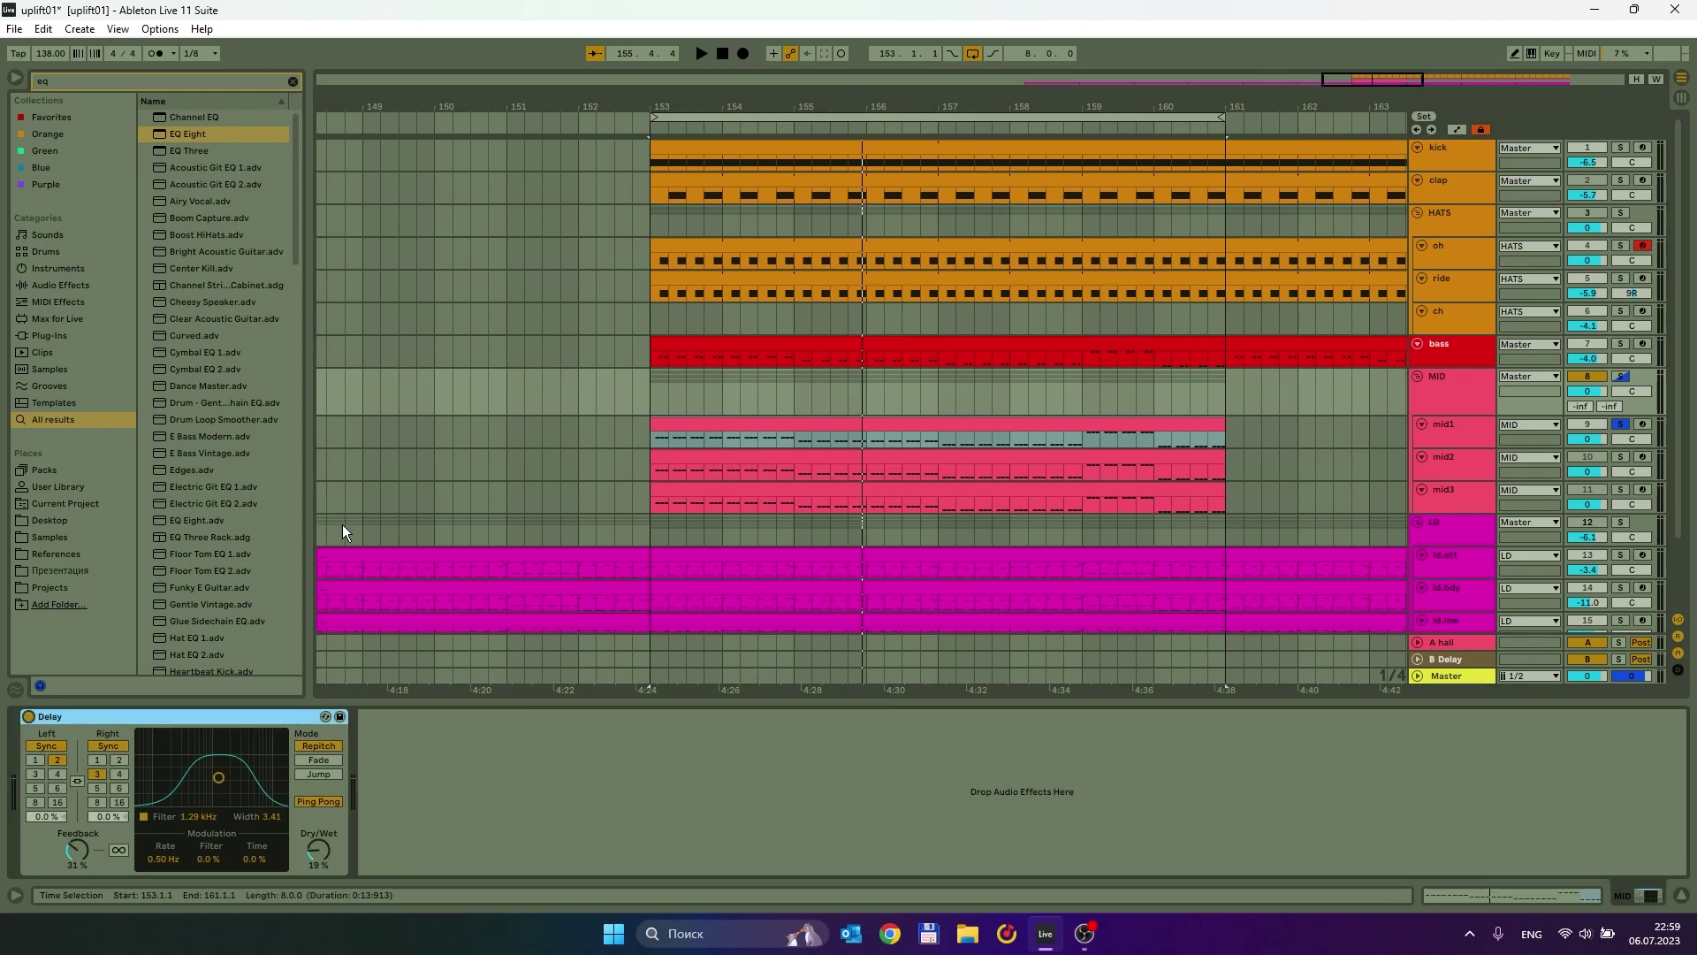
{"action": "left_click", "coordinate": [34, 776]}
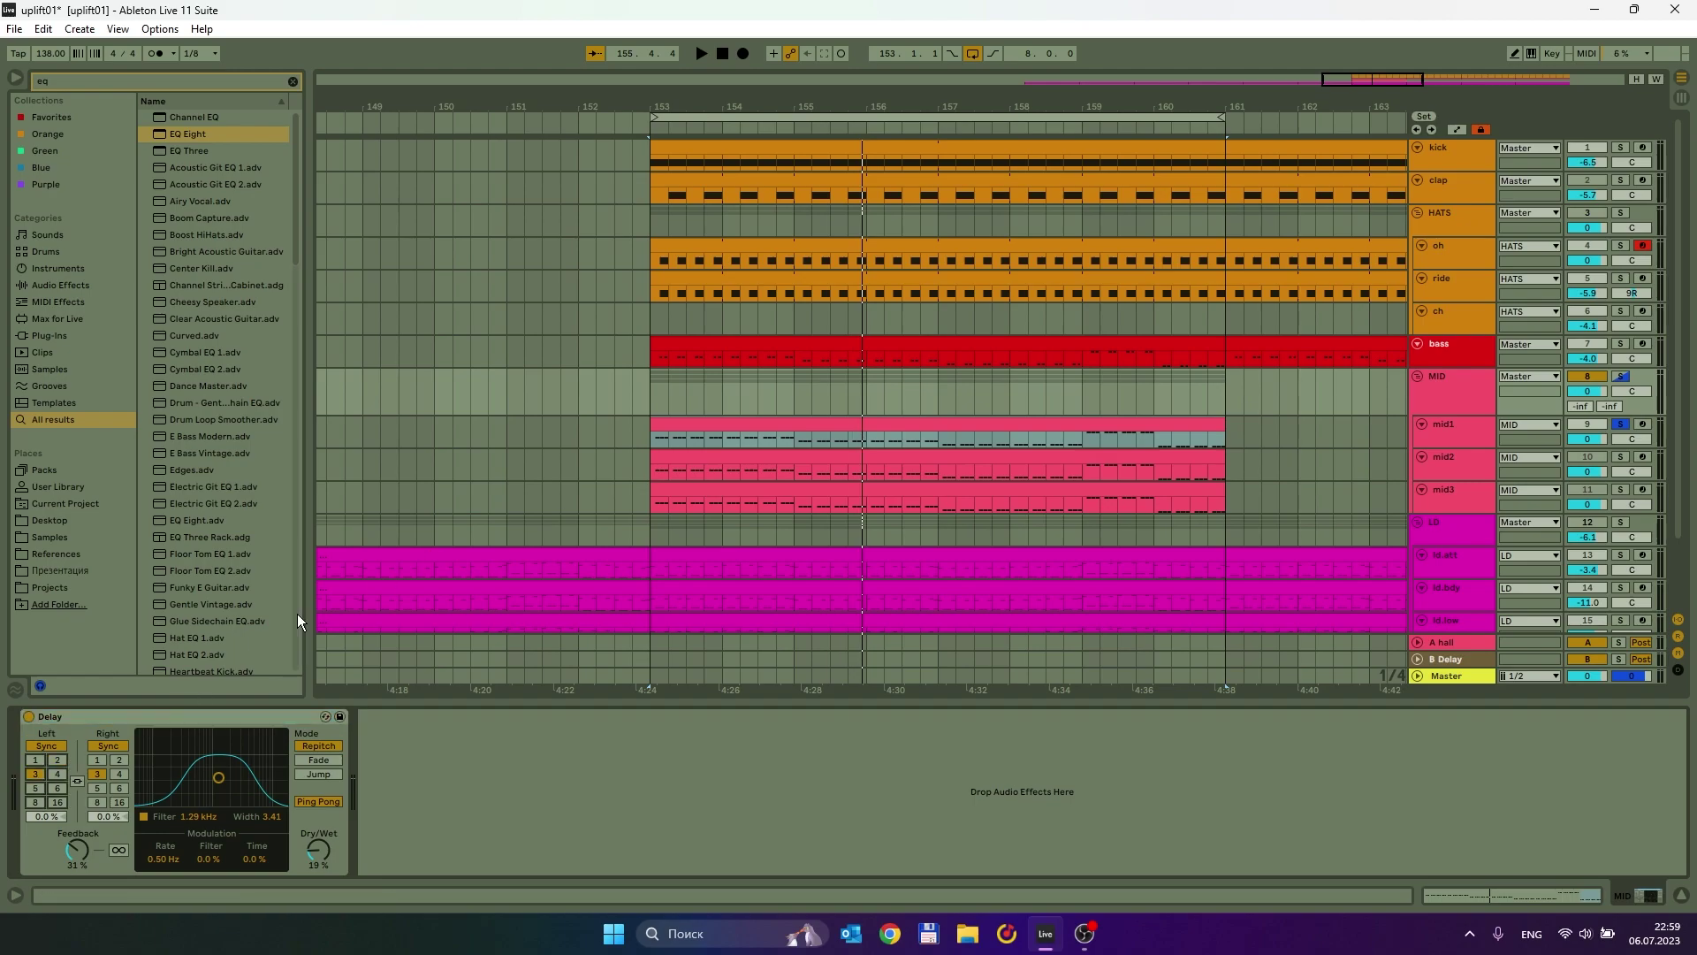
Raise the MID Delay's dry/wet to 24% and its filter frequency to about 1.67 kHz while the loop plays.
{"action": "key", "text": "space"}
{"action": "left_click_drag", "start_coordinate": [319, 850], "coordinate": [318, 841]}
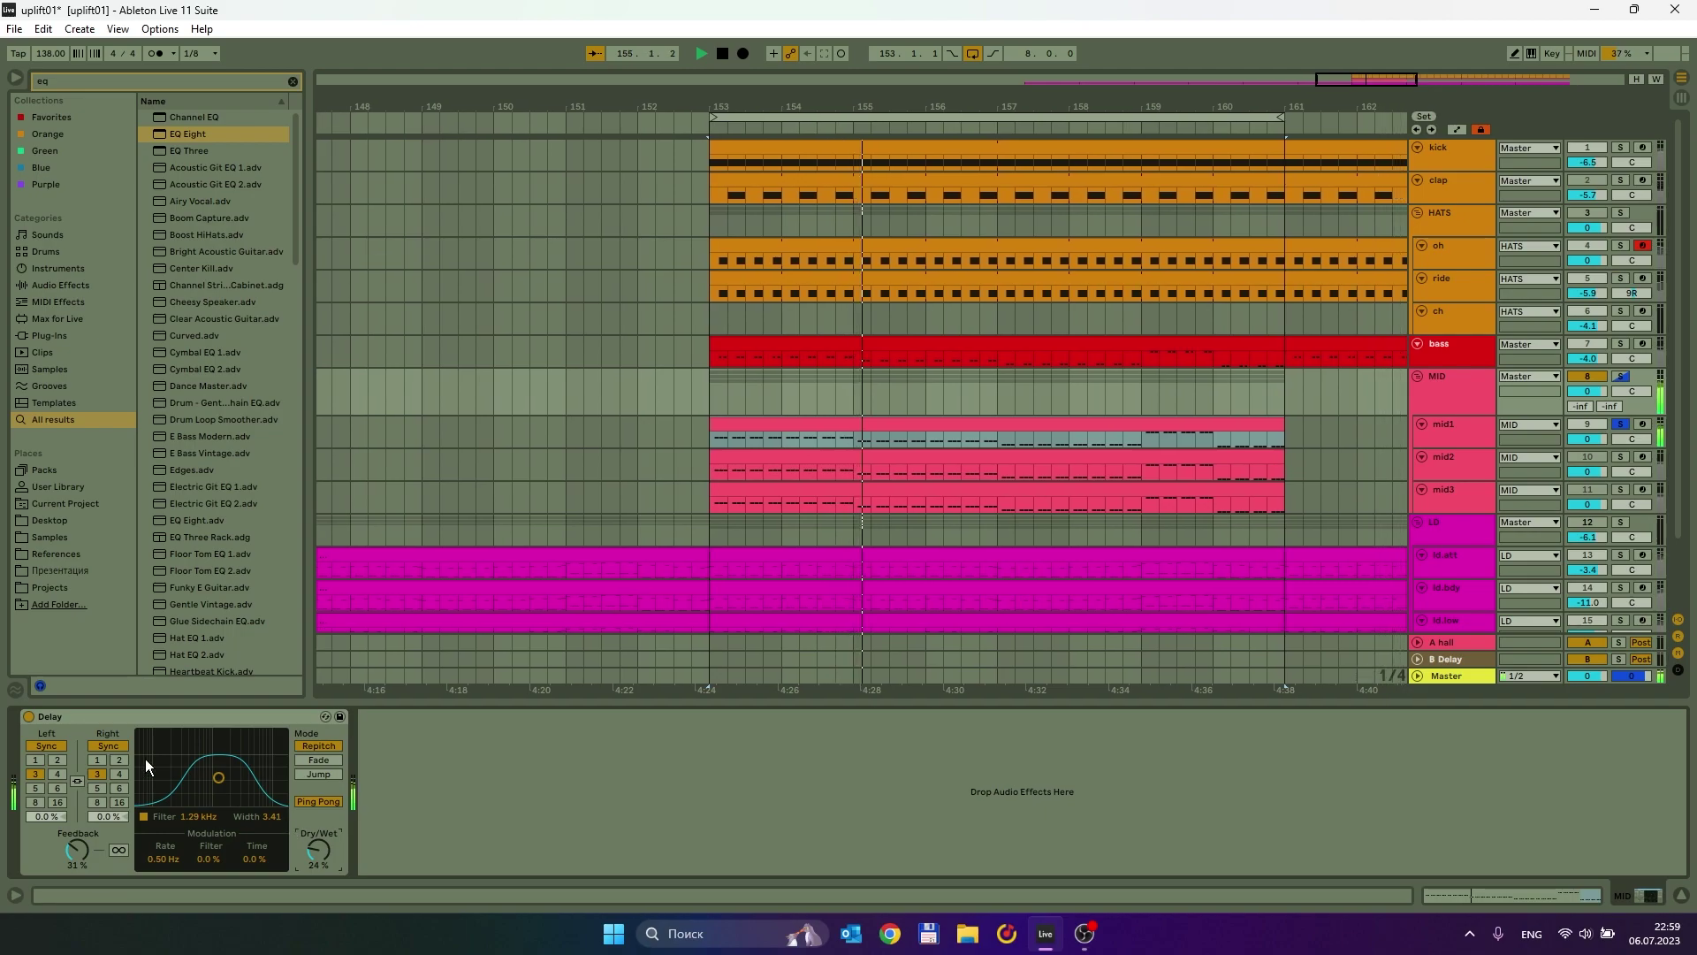
{"action": "left_click_drag", "start_coordinate": [218, 777], "coordinate": [225, 777]}
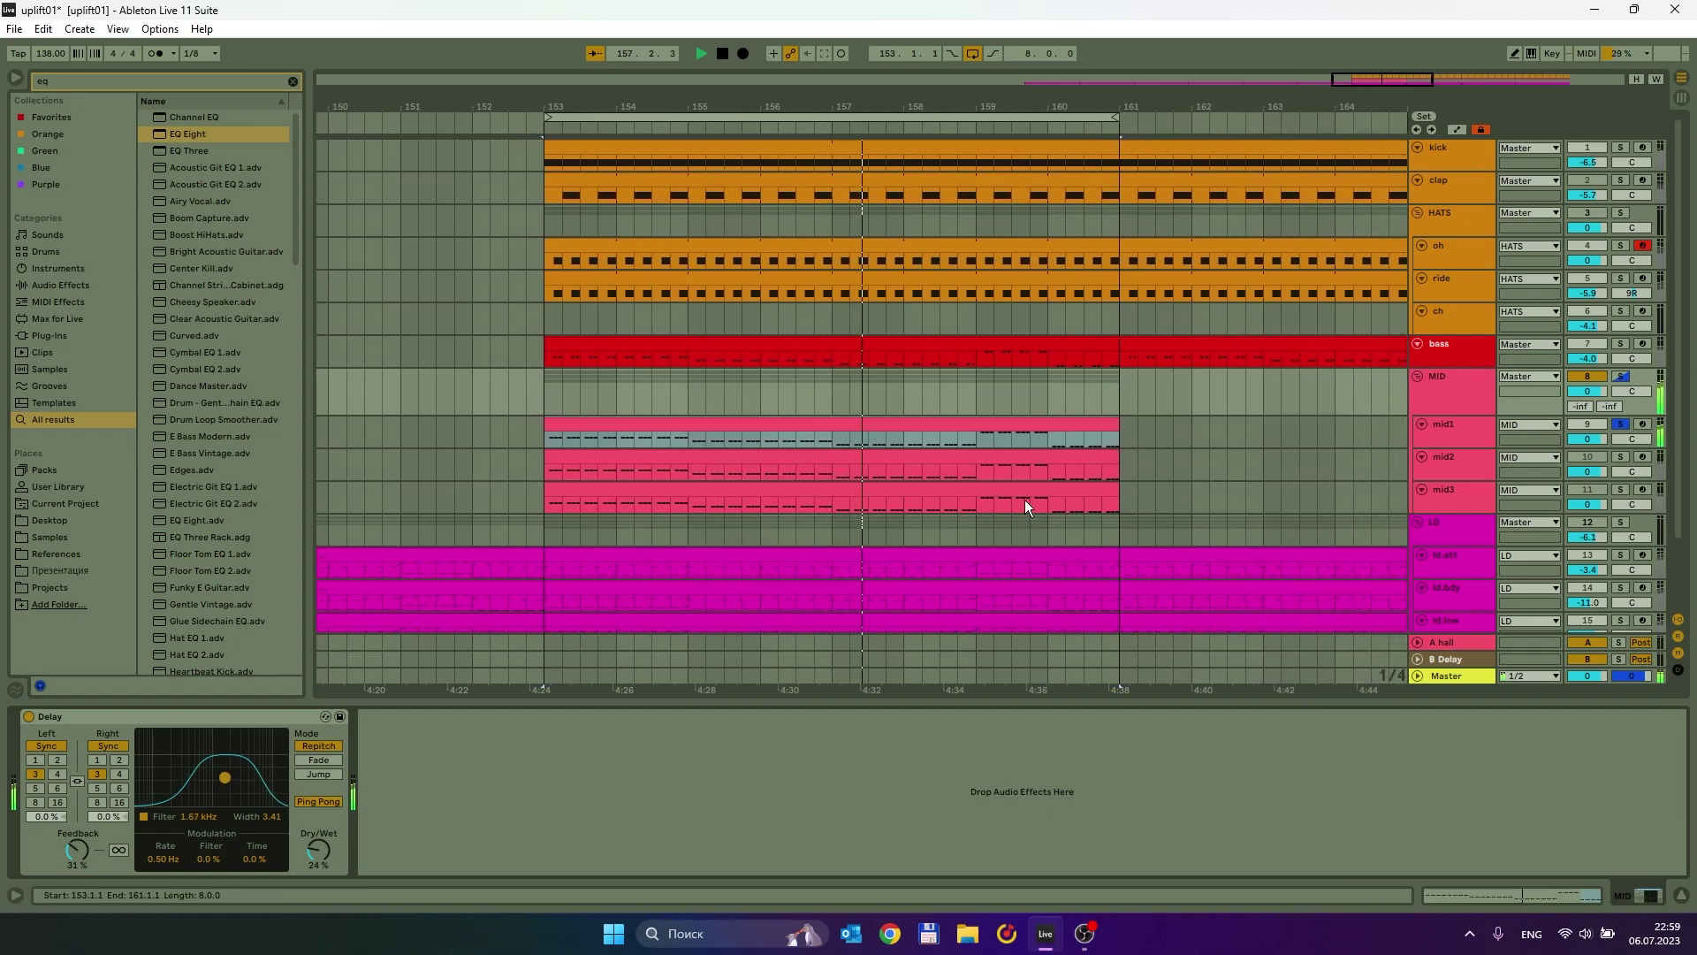
Search the browser for "volume" and add VolumeShaper4-64bit after EQ Eight on the mid1 track.
{"action": "left_click", "coordinate": [1483, 440]}
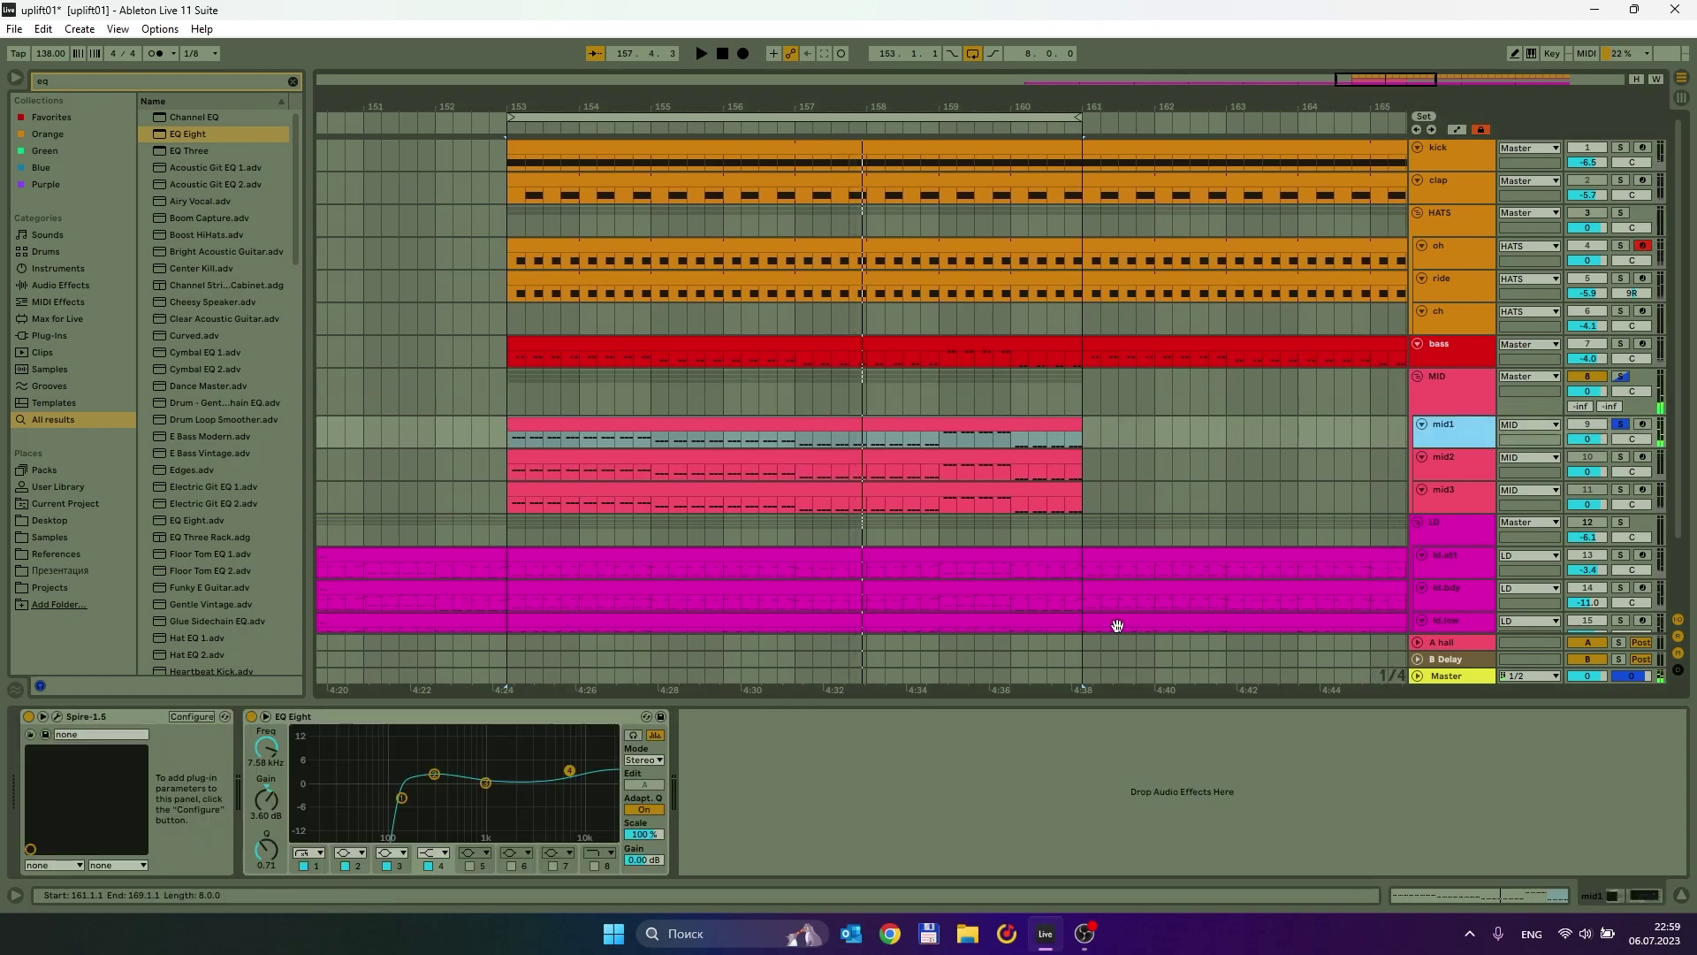
{"action": "key", "text": "ctrl+f"}
{"action": "type", "text": "volum"}
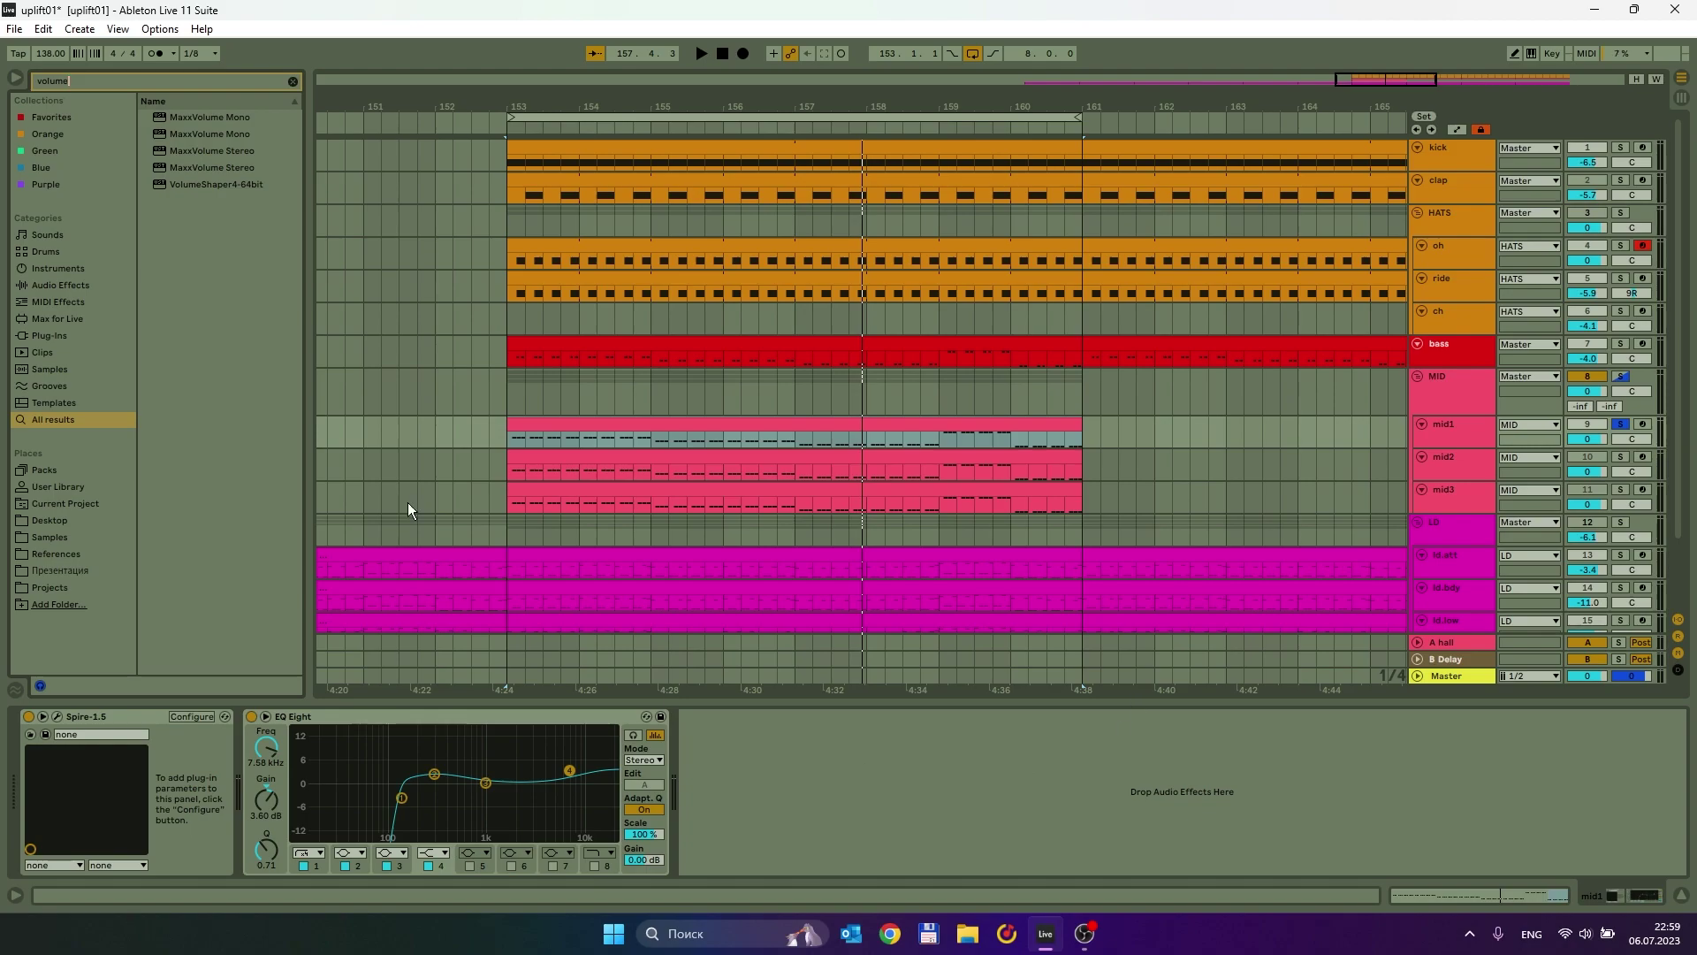
{"action": "type", "text": "e"}
{"action": "double_click", "coordinate": [211, 184]}
Draw a ducking curve in VolumeShaper with a low start, a rise to full level near mid-cycle, and a drop at the end.
{"action": "left_click_drag", "start_coordinate": [505, 221], "coordinate": [505, 334]}
{"action": "right_click", "coordinate": [846, 332]}
{"action": "left_click", "coordinate": [838, 333]}
{"action": "left_click_drag", "start_coordinate": [834, 332], "coordinate": [877, 227]}
{"action": "left_click_drag", "start_coordinate": [1086, 301], "coordinate": [1117, 237]}
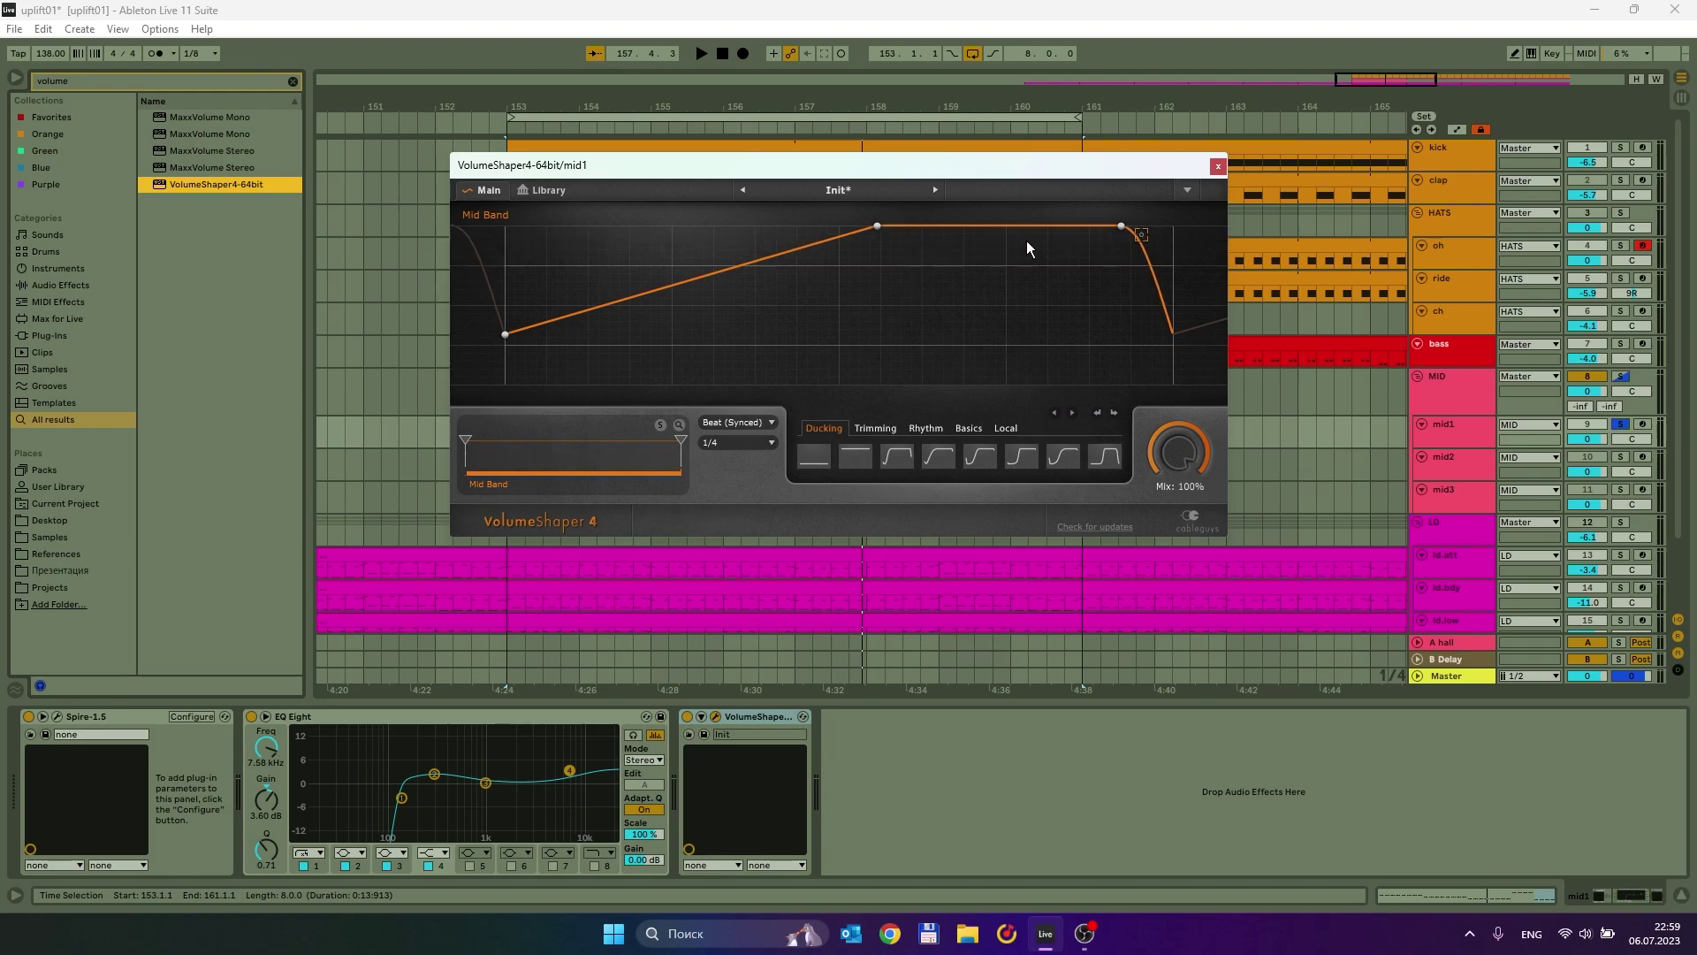
Bend the ducking curve's rise inward, lower its start point, move the full-level point earlier, and play the loop.
{"action": "left_click_drag", "start_coordinate": [769, 258], "coordinate": [884, 227]}
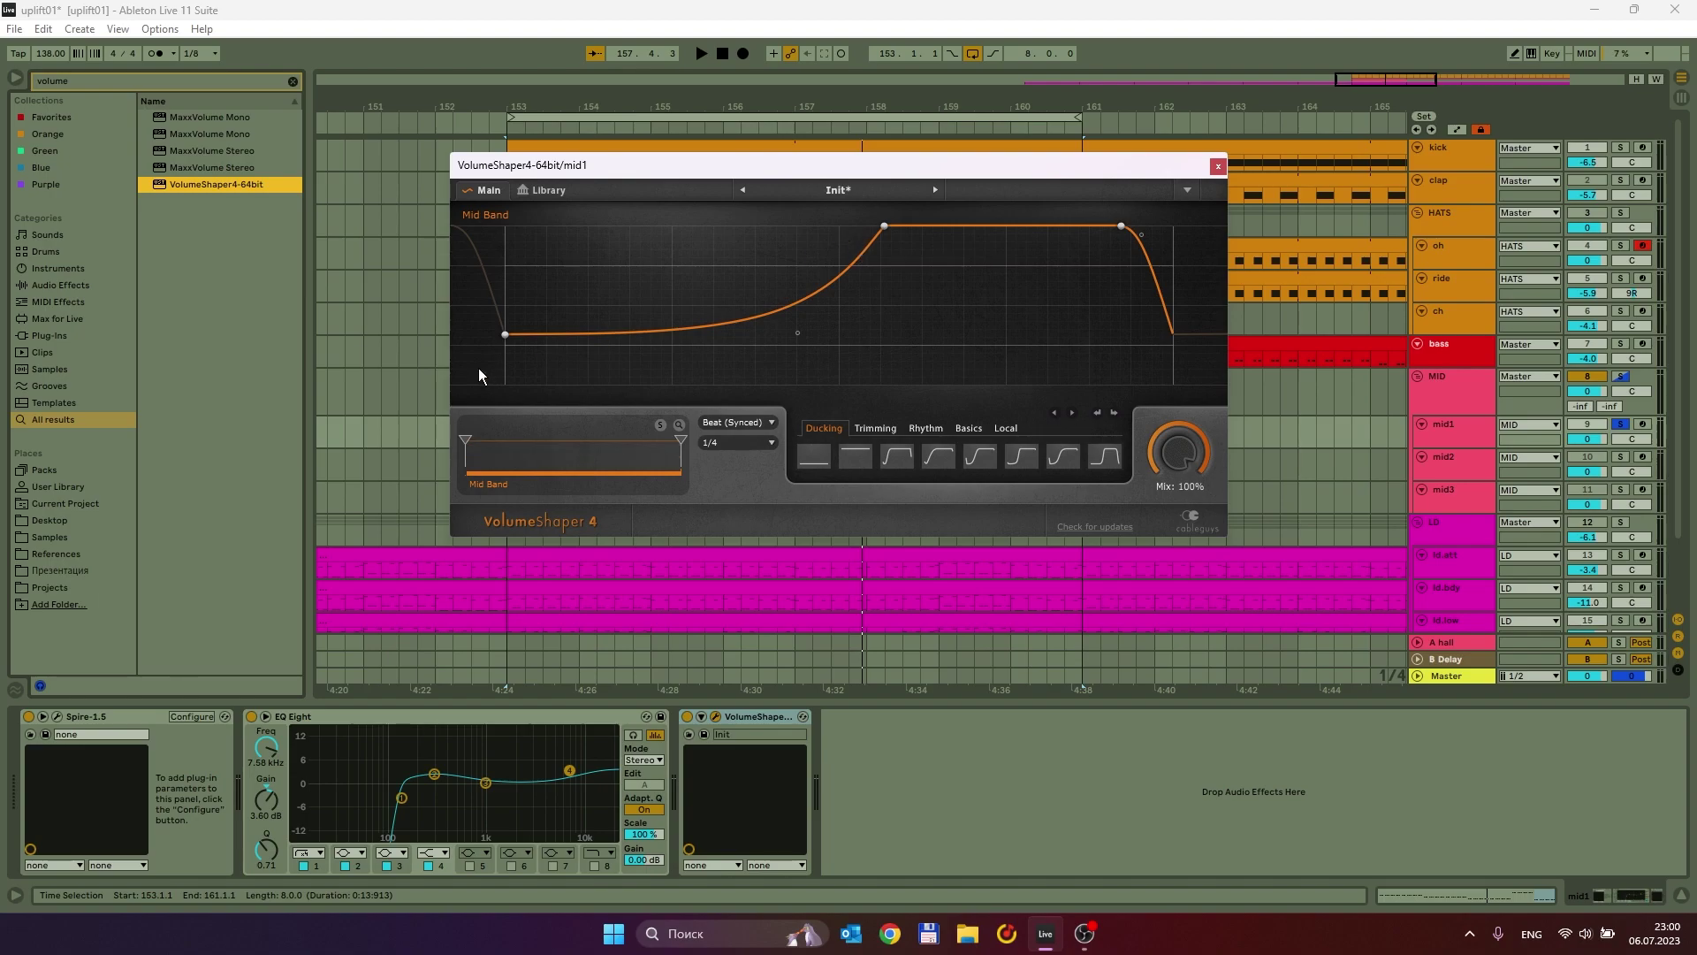
{"action": "left_click_drag", "start_coordinate": [504, 336], "coordinate": [505, 352]}
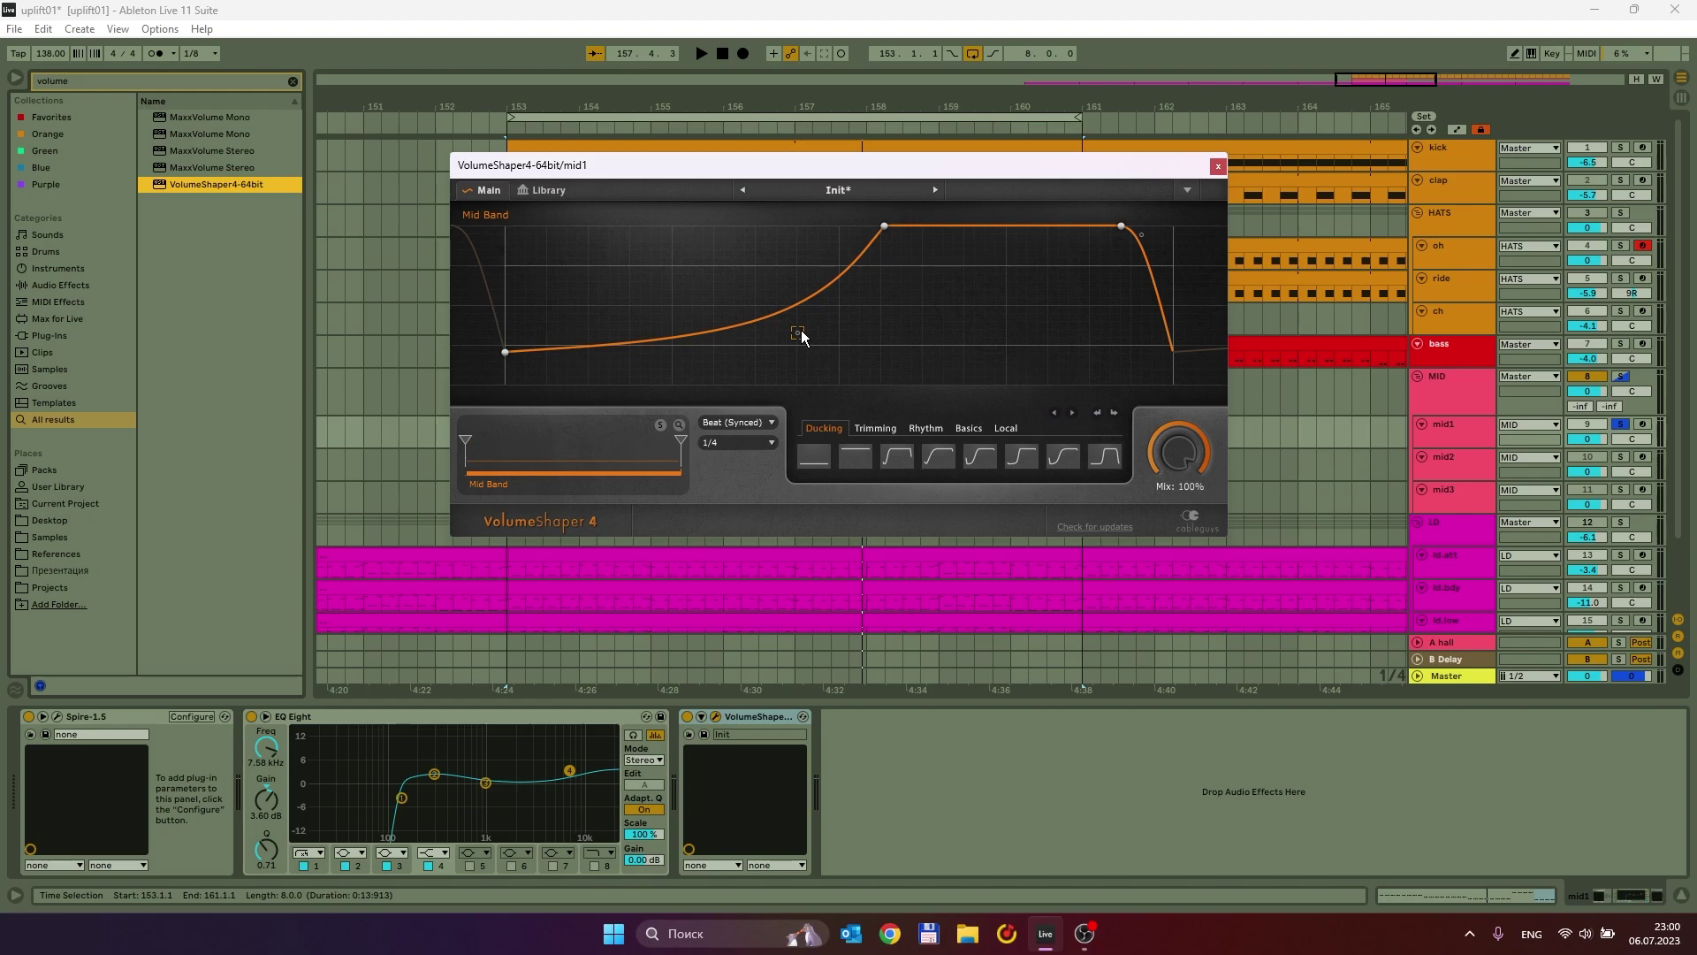
{"action": "left_click_drag", "start_coordinate": [884, 226], "coordinate": [844, 227]}
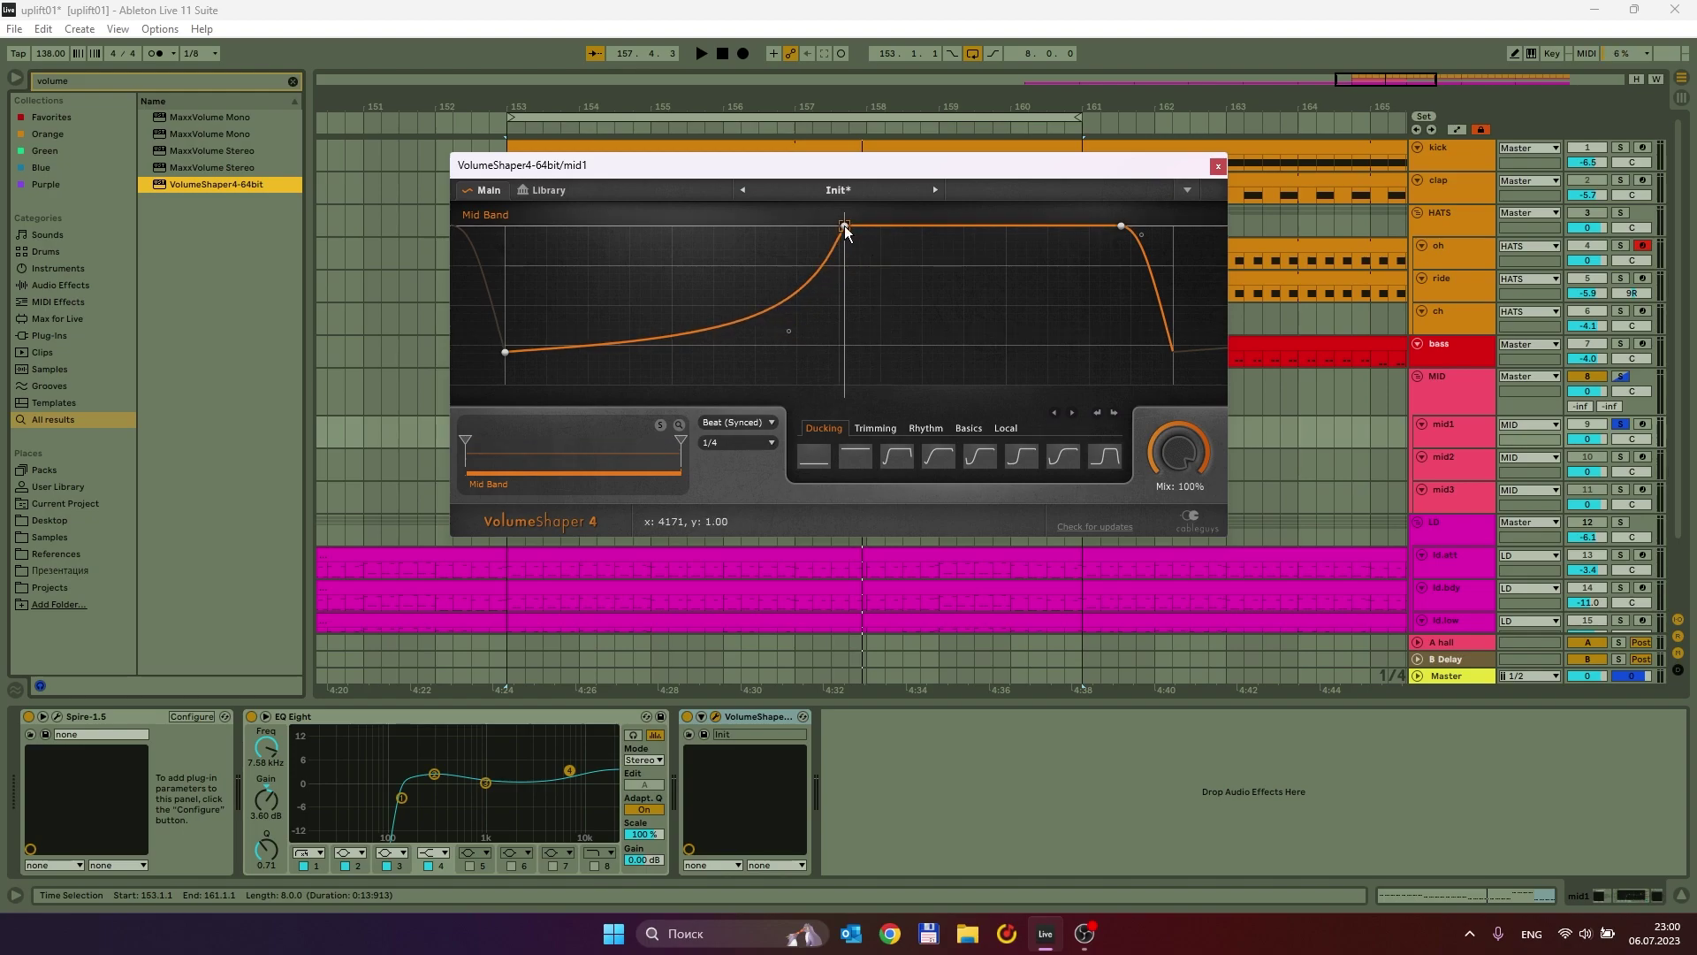
{"action": "left_click_drag", "start_coordinate": [505, 352], "coordinate": [506, 349]}
{"action": "key", "text": "space"}
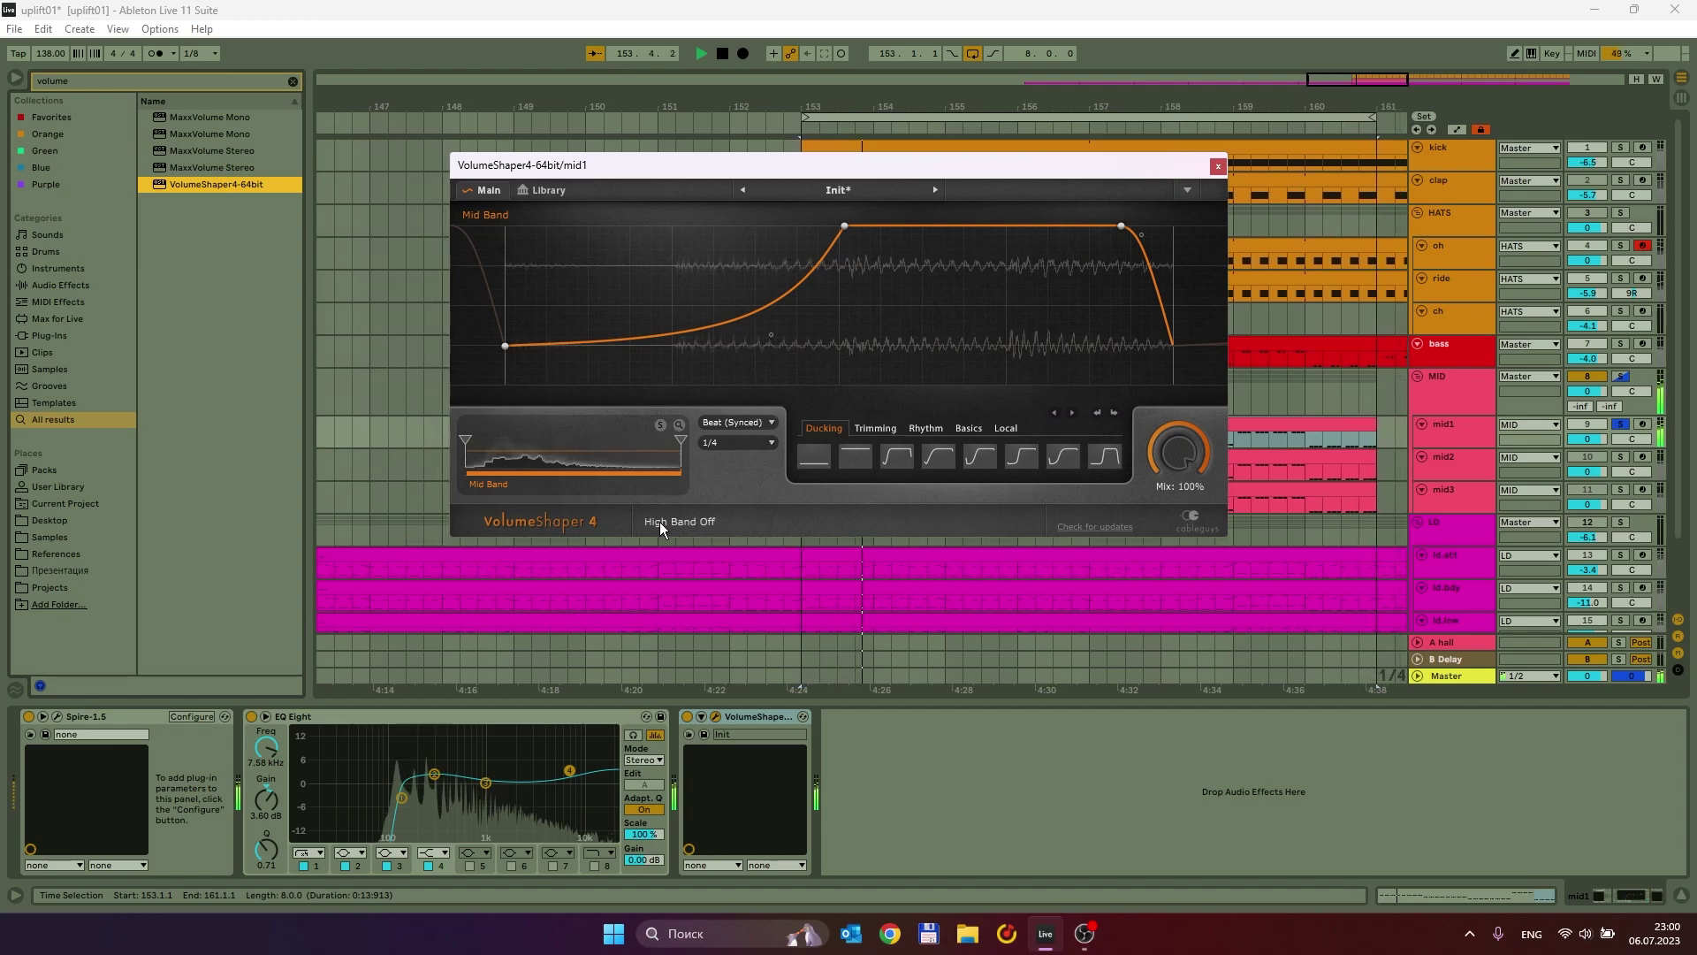
Set the MID Delay's right time to 2 sixteenths, feedback to 29%, and filter to about 1.34 kHz with width 3.82.
{"action": "left_click", "coordinate": [1450, 389]}
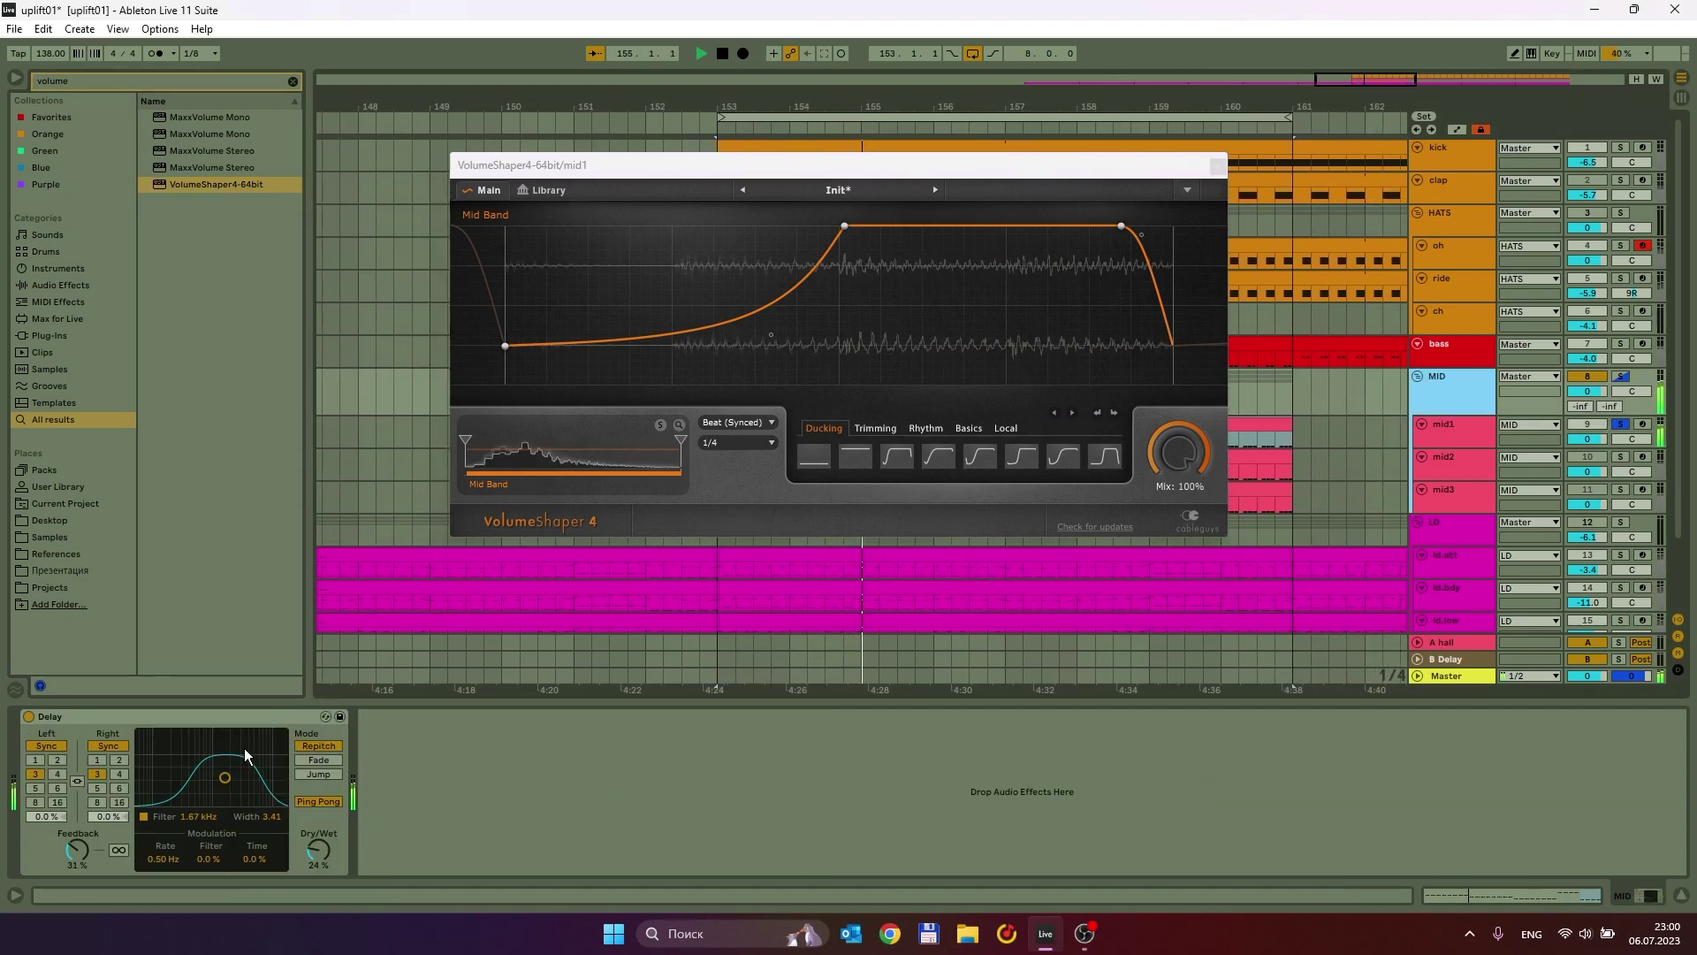
{"action": "left_click", "coordinate": [119, 761]}
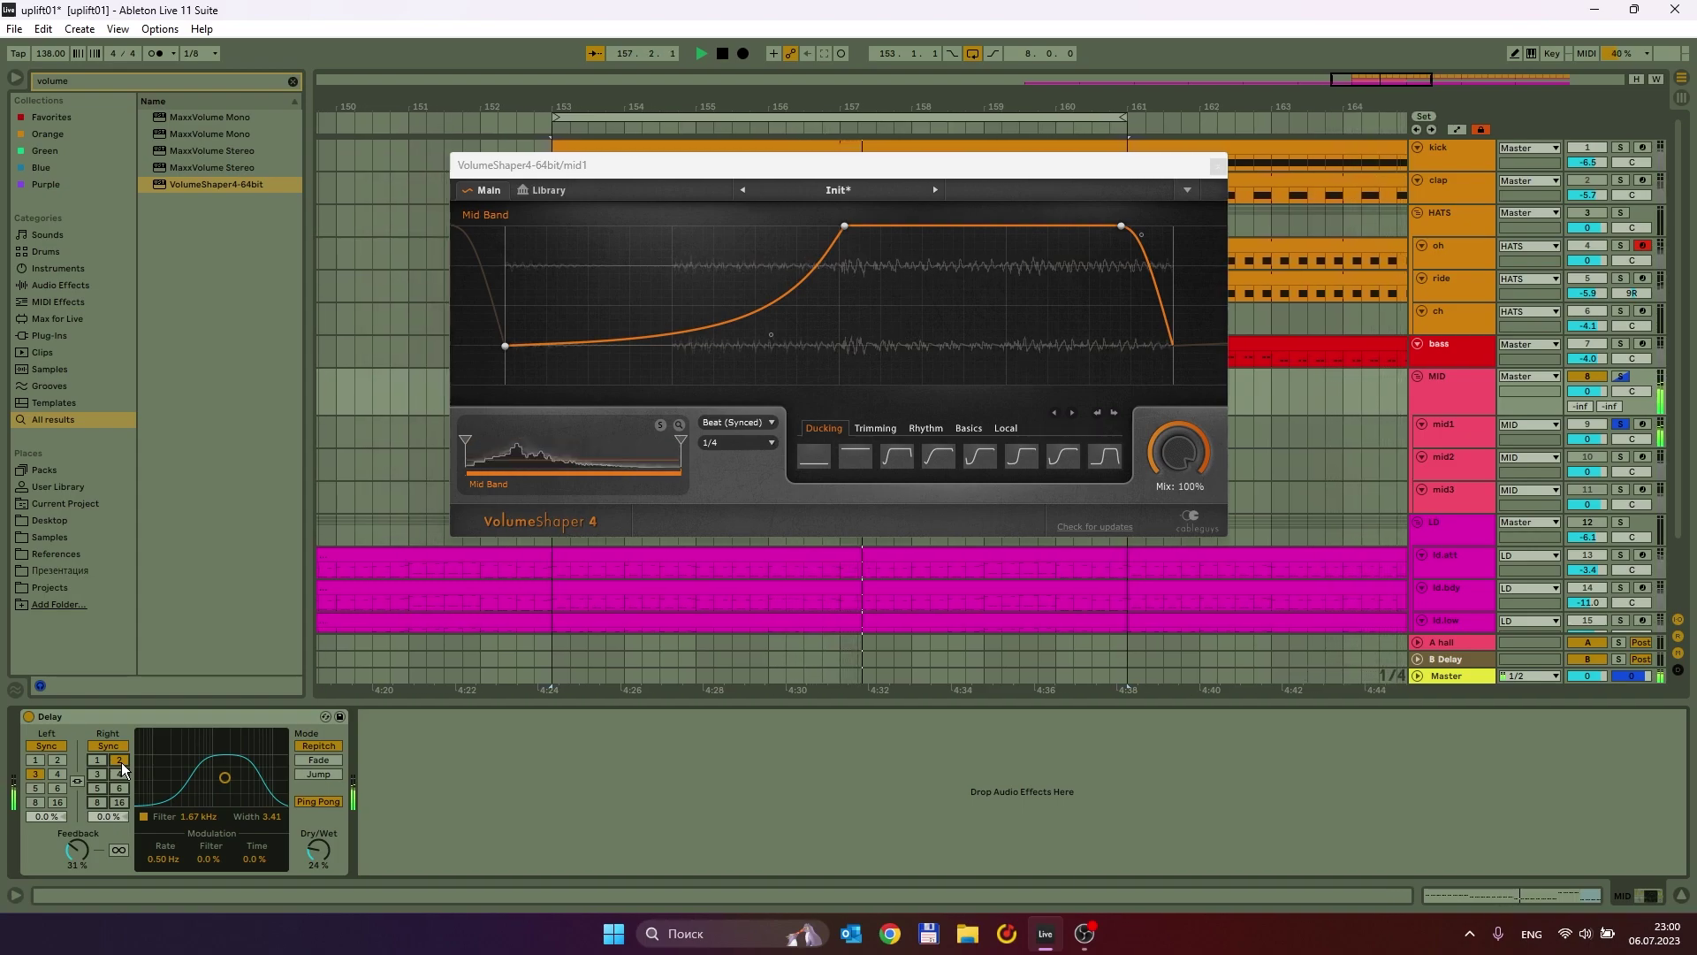
{"action": "left_click", "coordinate": [62, 848]}
{"action": "left_click_drag", "start_coordinate": [224, 778], "coordinate": [219, 776]}
{"action": "key", "text": "space"}
{"action": "key", "text": "space"}
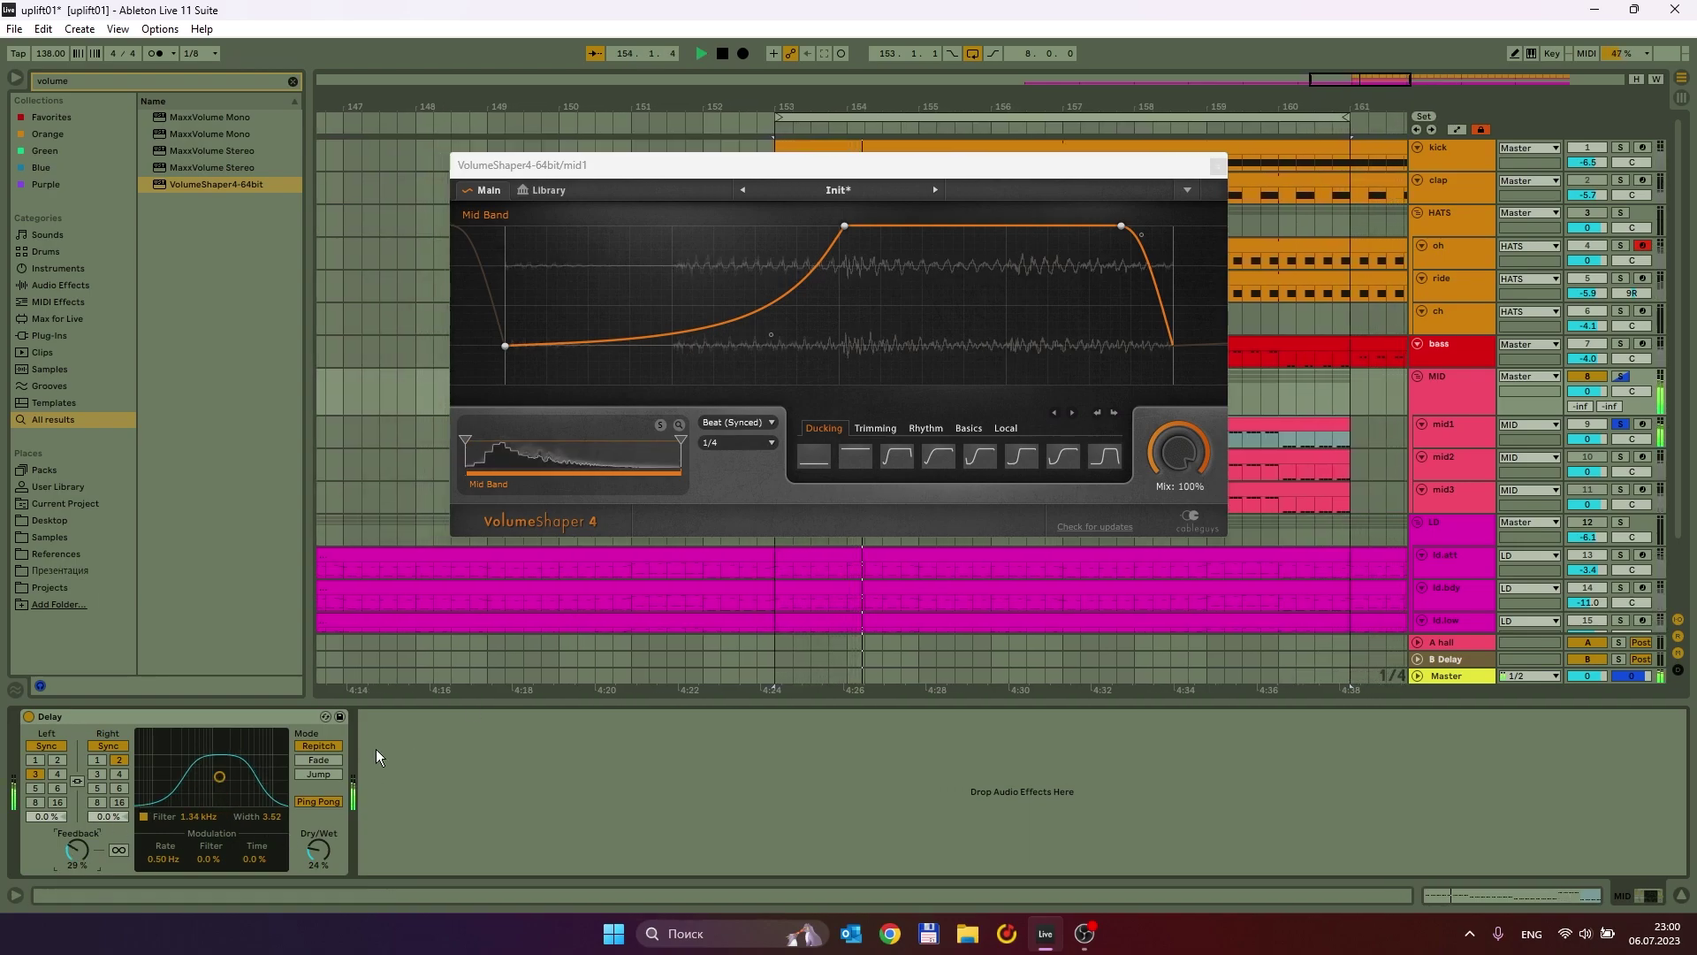
Reopen Spire on mid1, sweep the mod wheel, and reduce the shaper drive while the loop plays.
{"action": "left_click", "coordinate": [1457, 431]}
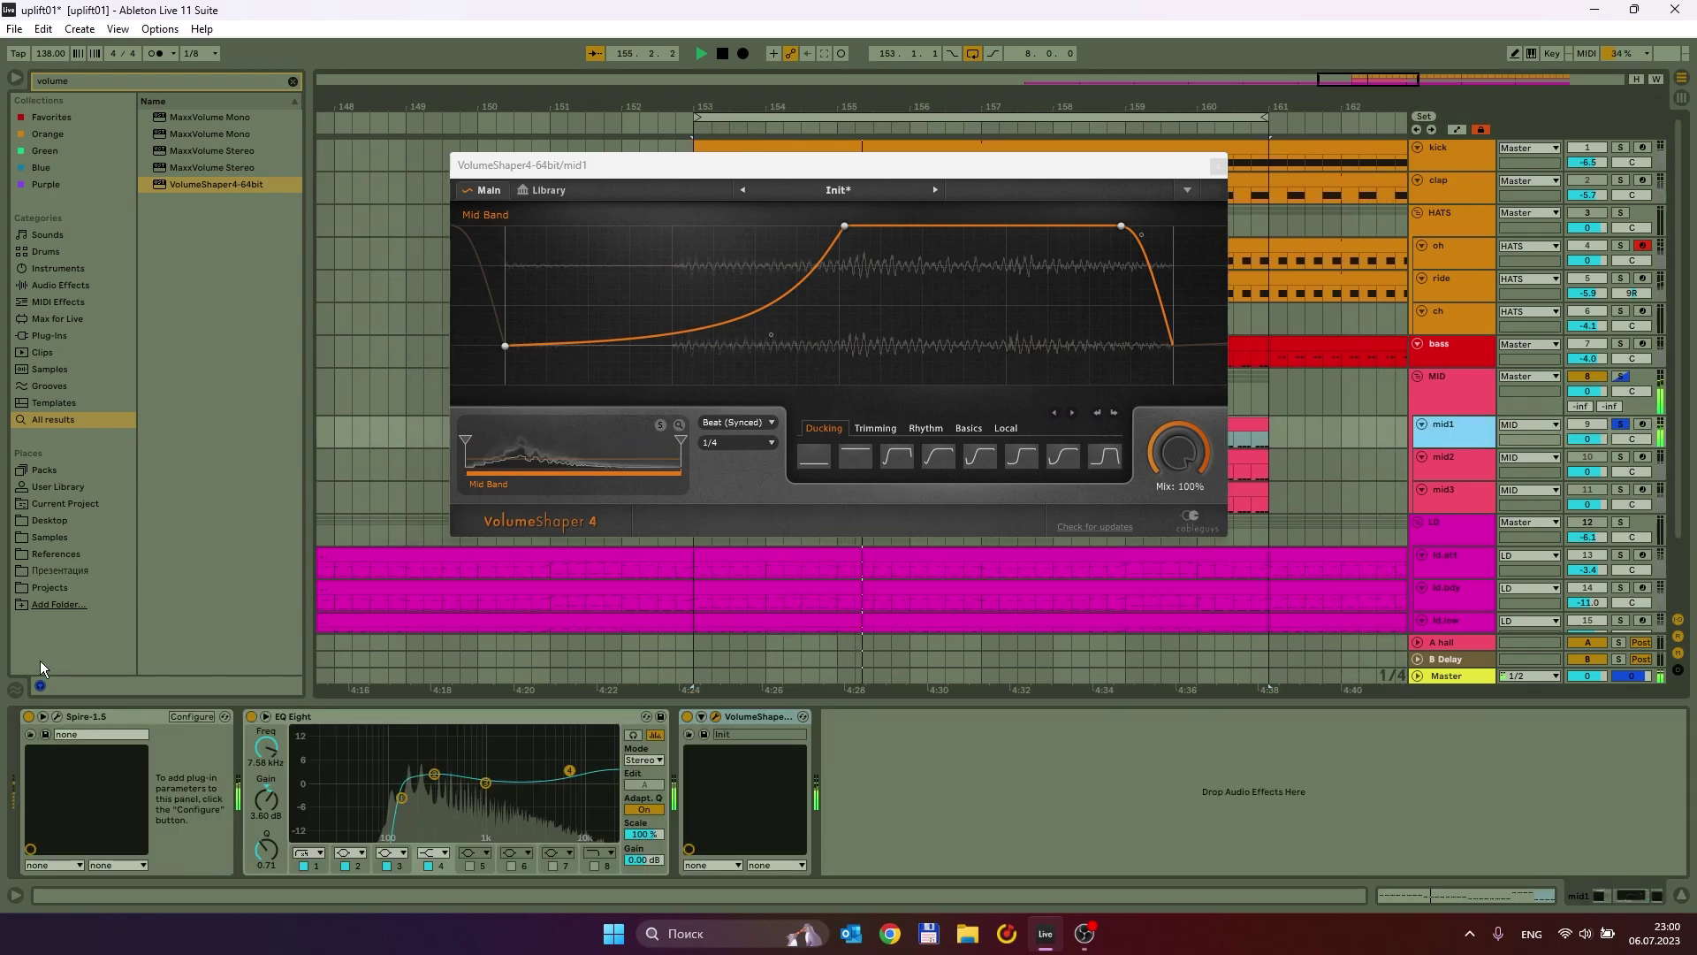
{"action": "left_click", "coordinate": [56, 717]}
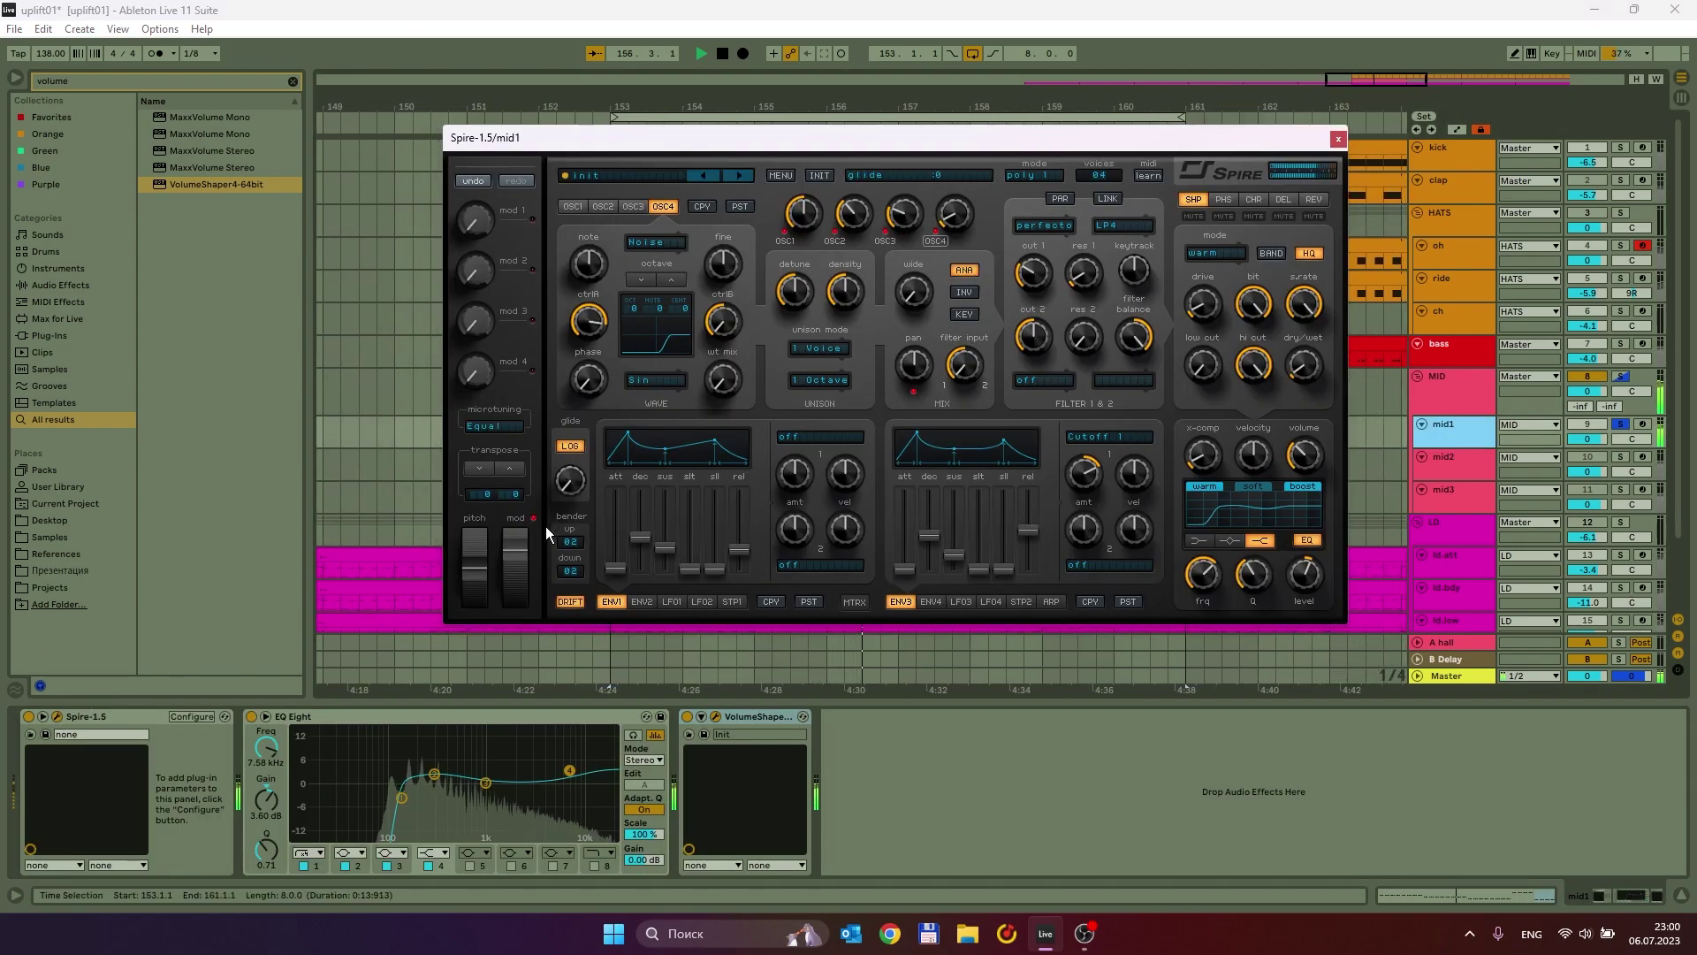
{"action": "left_click_drag", "start_coordinate": [512, 574], "coordinate": [512, 598]}
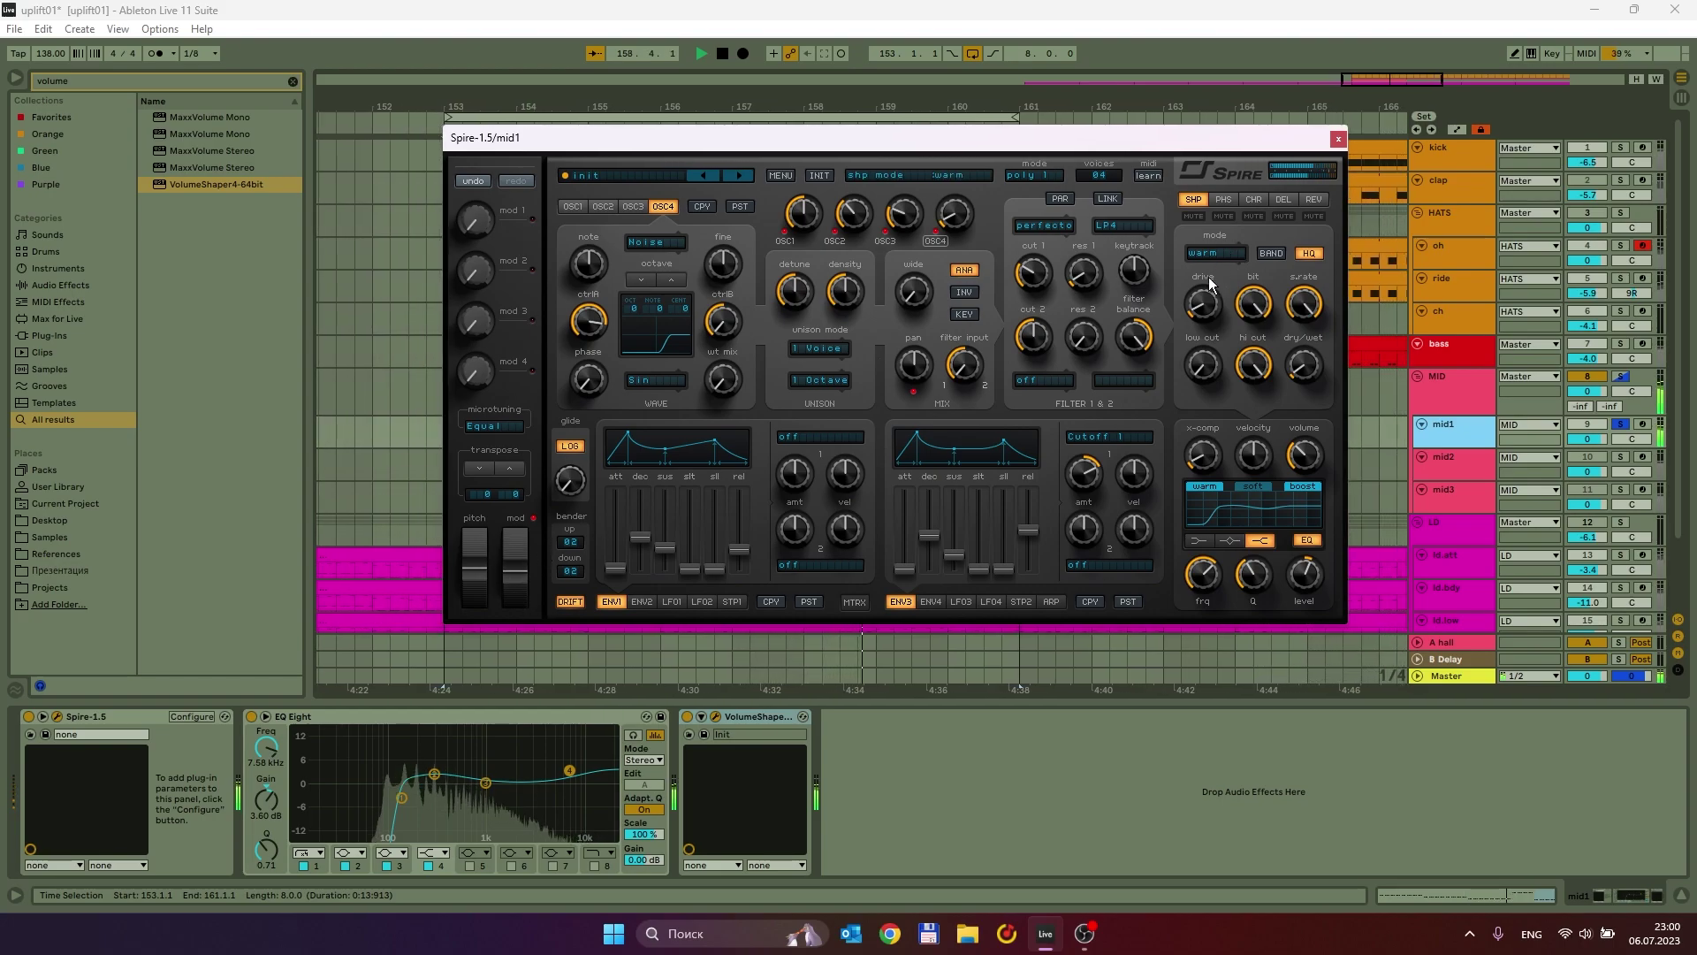
{"action": "left_click_drag", "start_coordinate": [1198, 314], "coordinate": [1198, 317]}
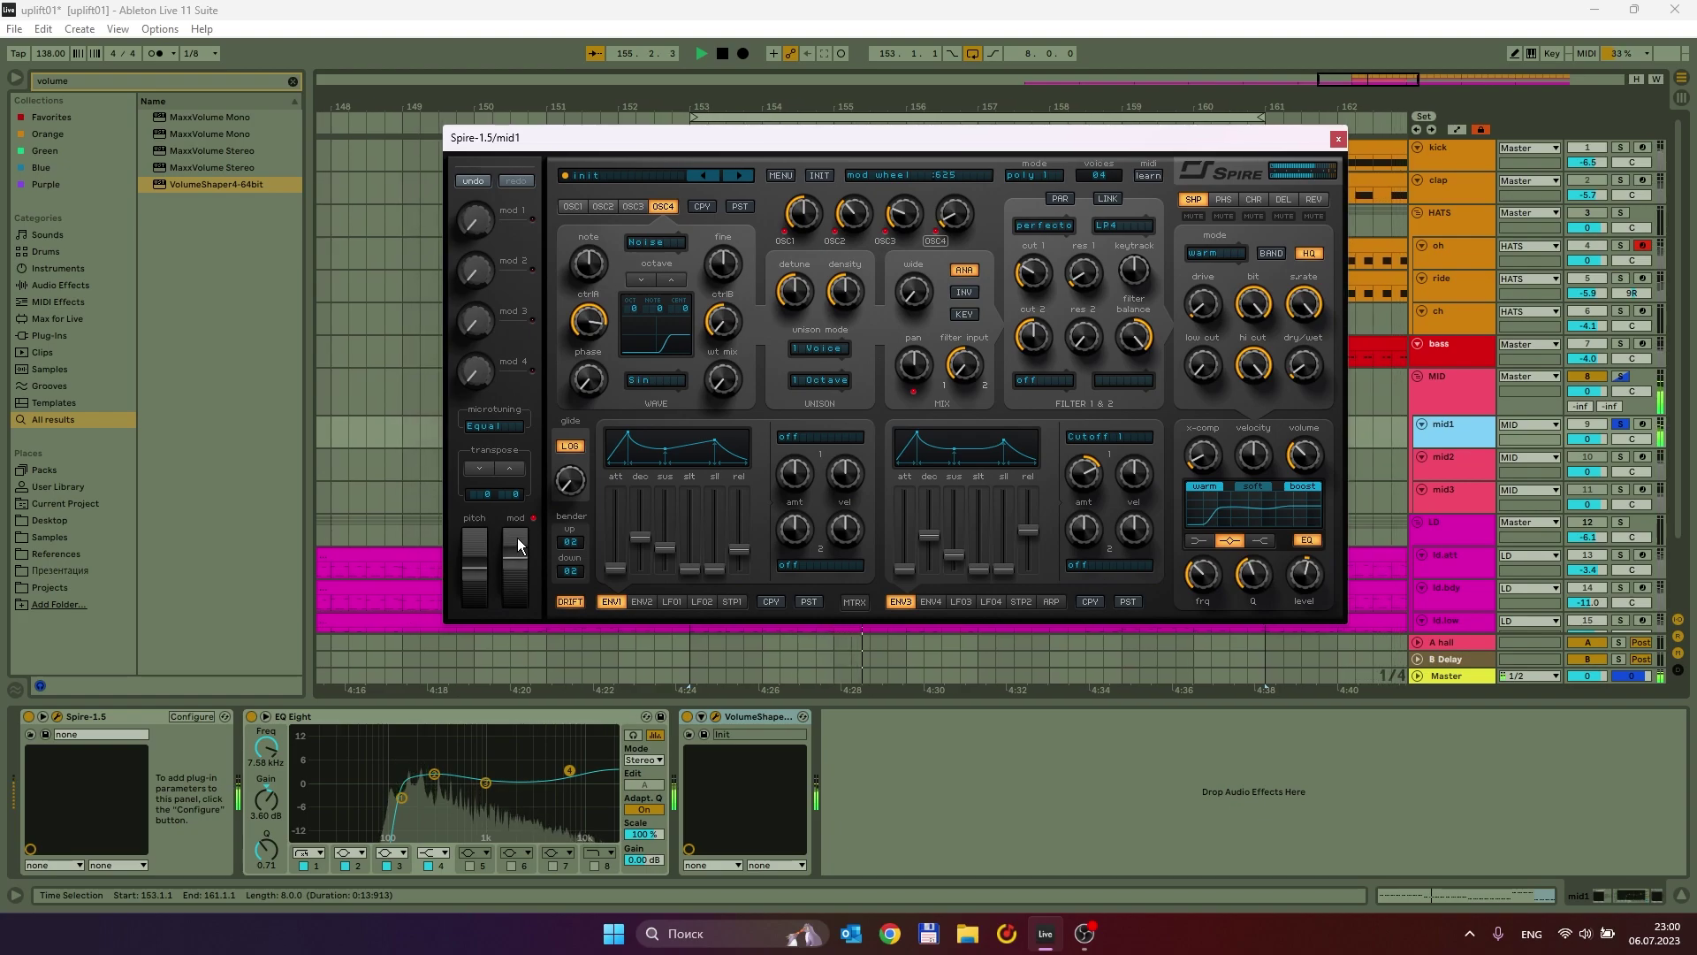
Lower the MID group volume to -2.6 dB and slightly reduce envelope 1's sustain in Spire, checking with the mod wheel.
{"action": "left_click_drag", "start_coordinate": [1589, 398], "coordinate": [1589, 407]}
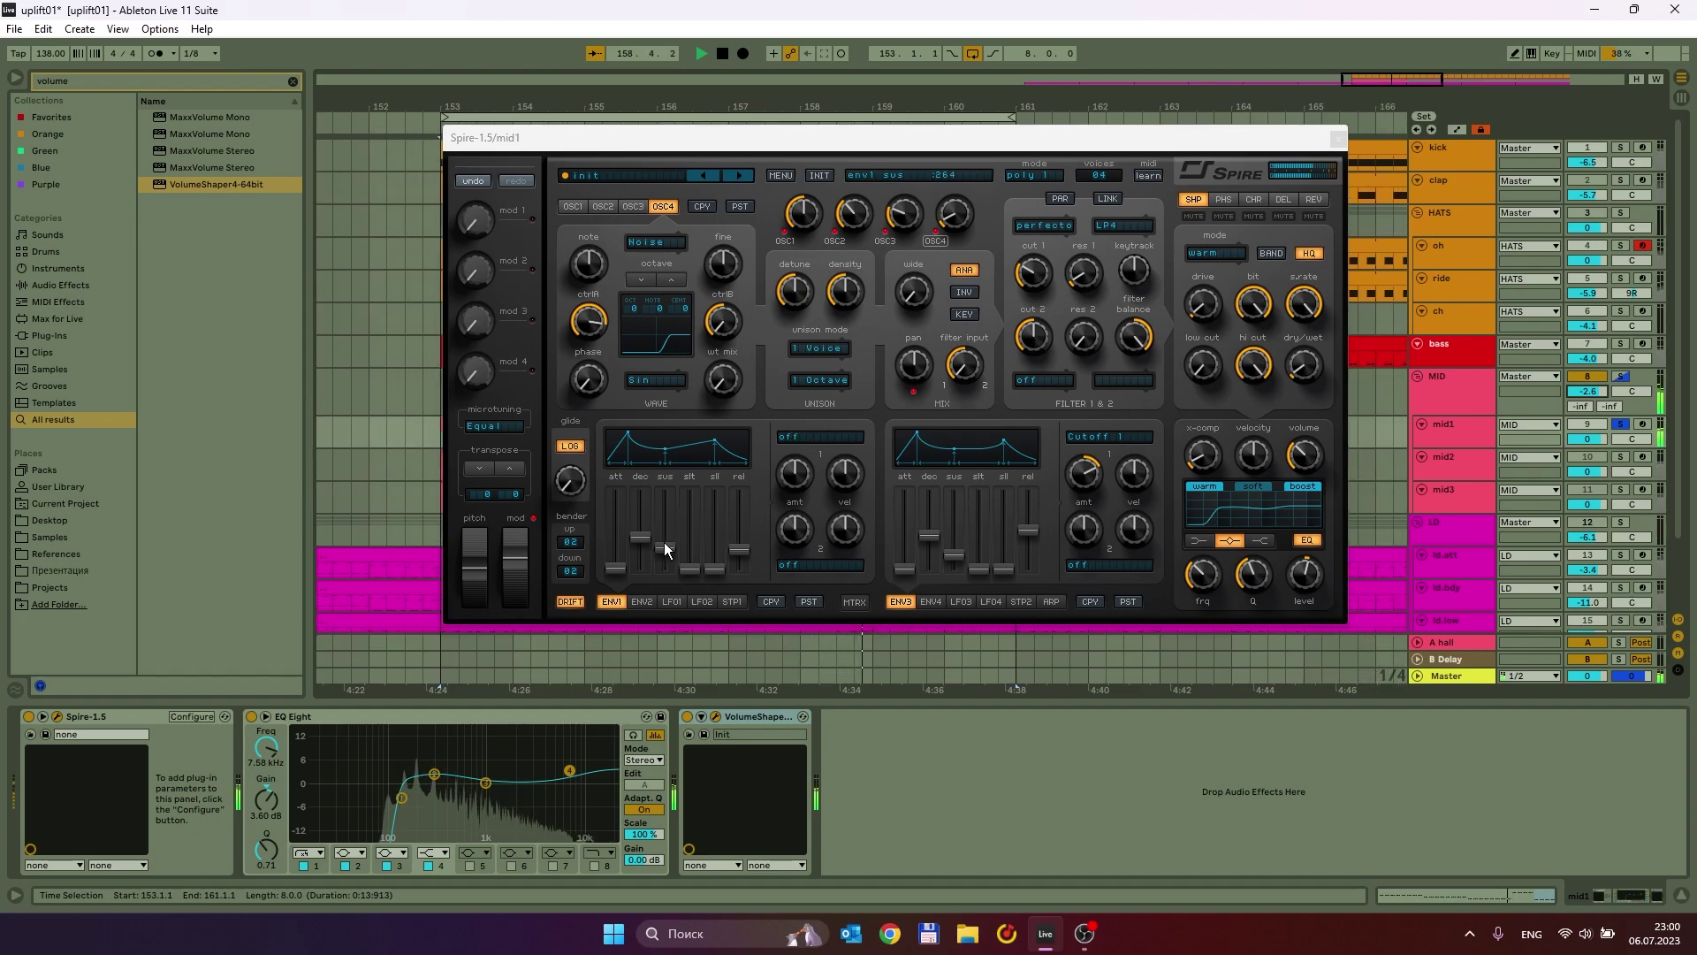
{"action": "left_click_drag", "start_coordinate": [665, 543], "coordinate": [662, 548]}
{"action": "left_click_drag", "start_coordinate": [512, 566], "coordinate": [512, 583]}
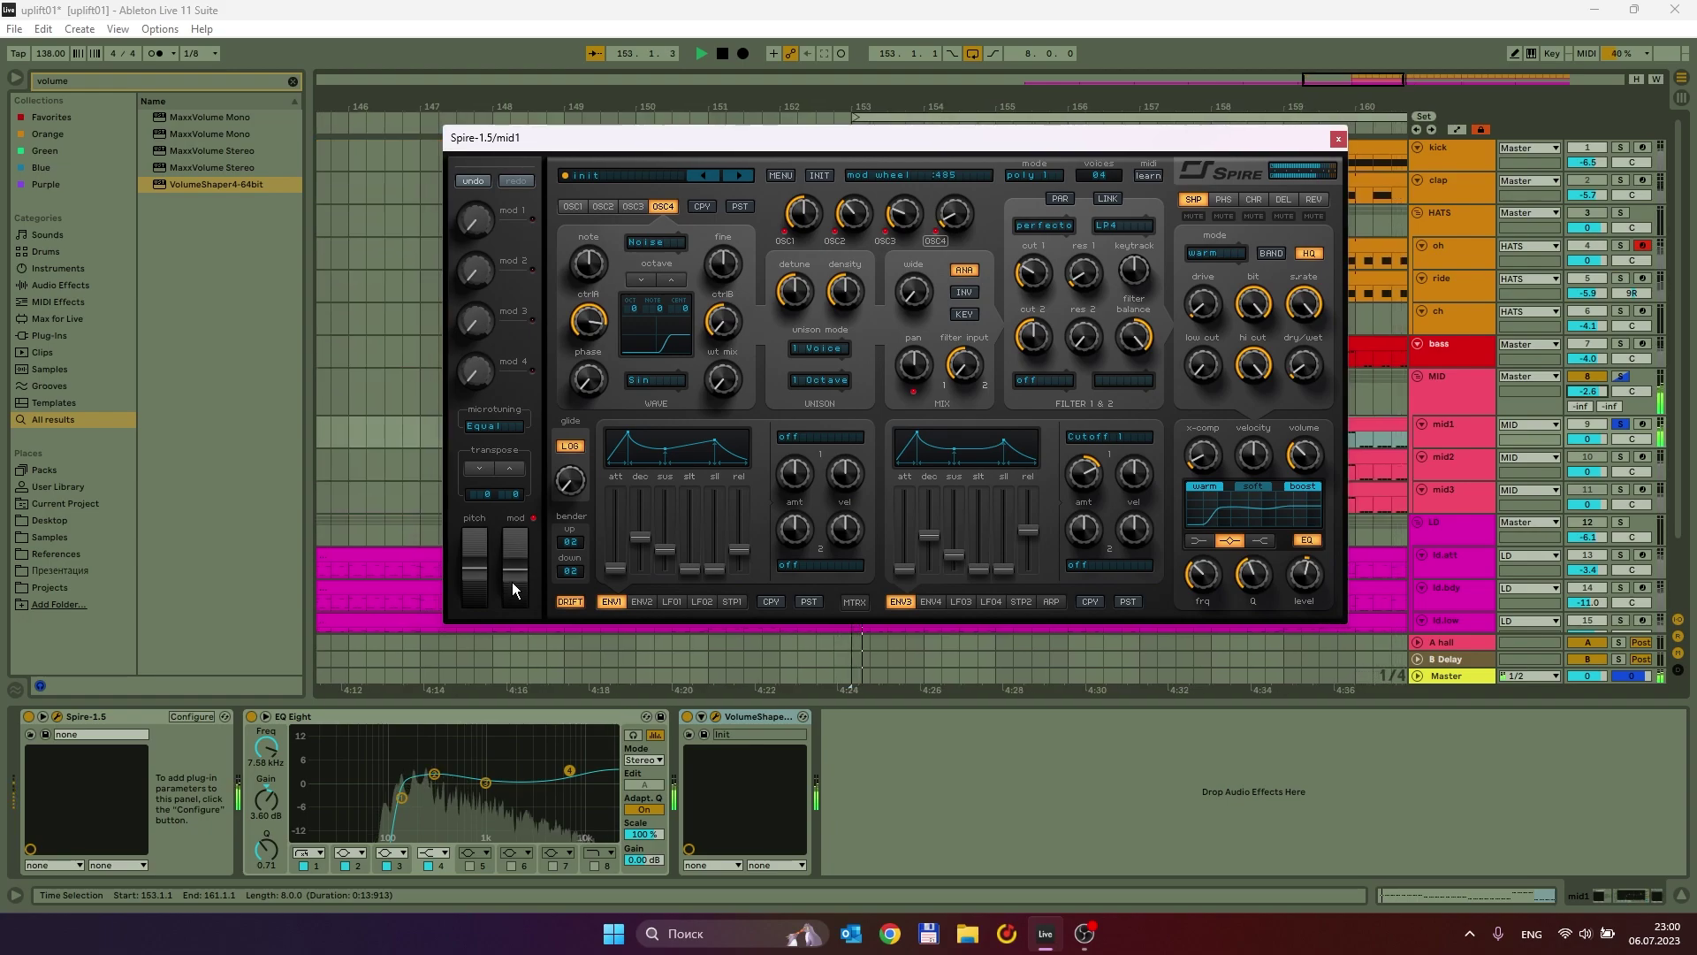
Set oscillator 1's unison to 3 voices, audition the loop with the mod wheel, and close the Spire window.
{"action": "left_click", "coordinate": [570, 206]}
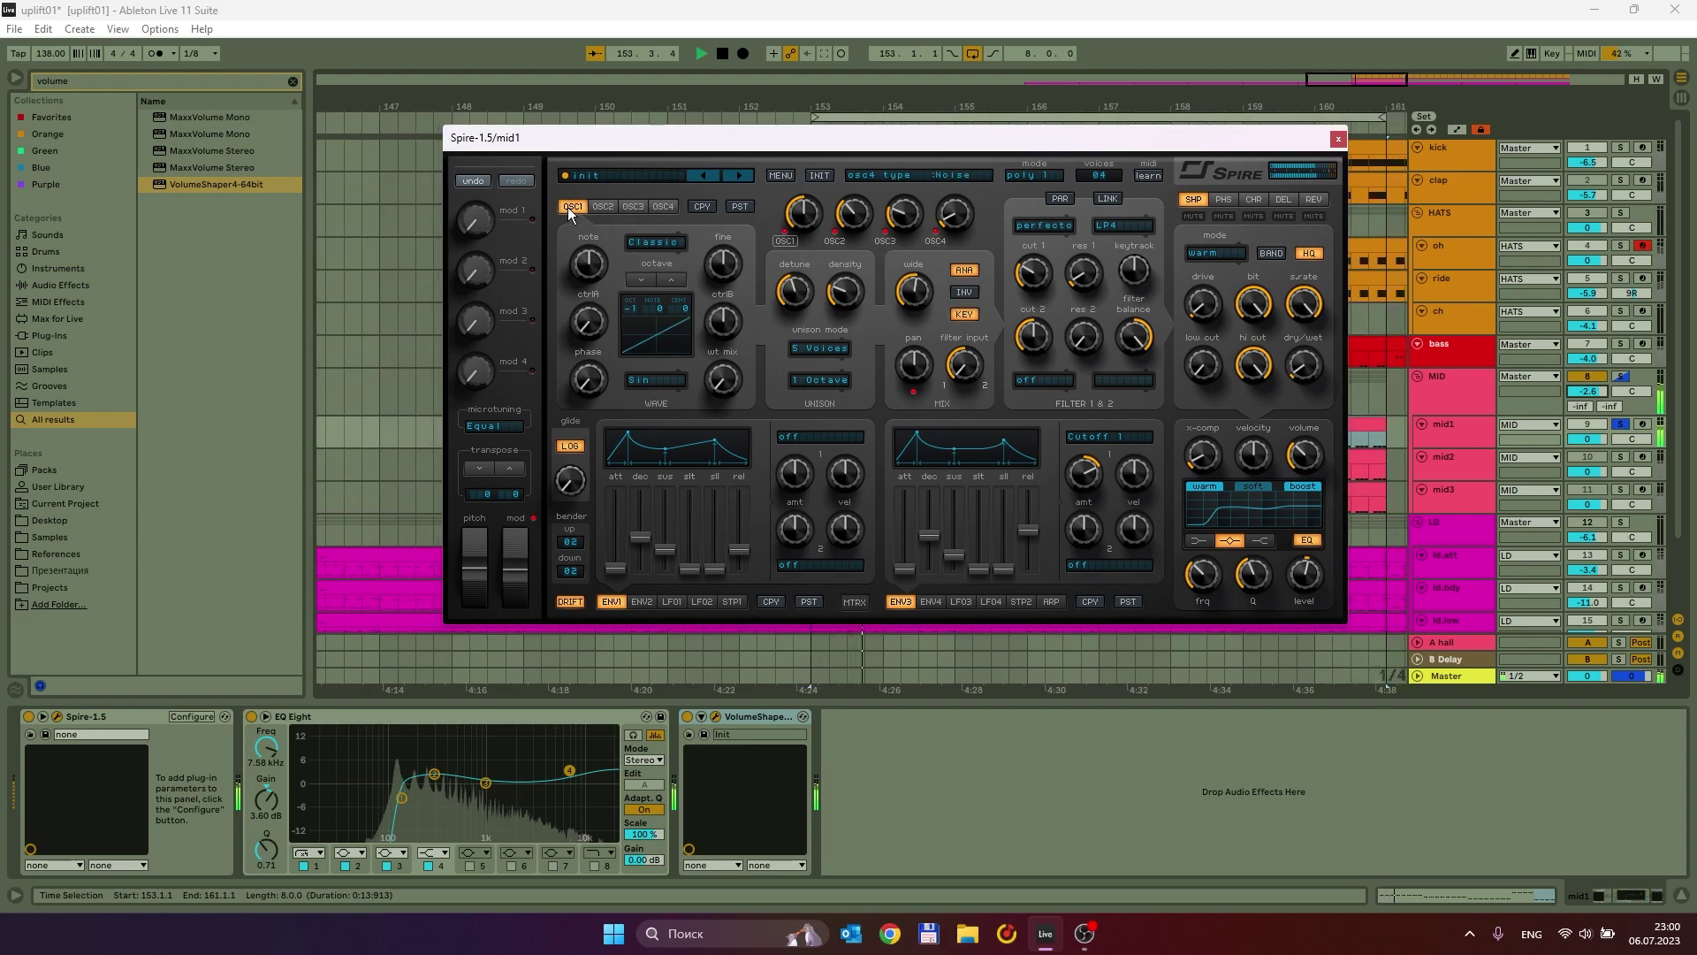
{"action": "left_click", "coordinate": [819, 347]}
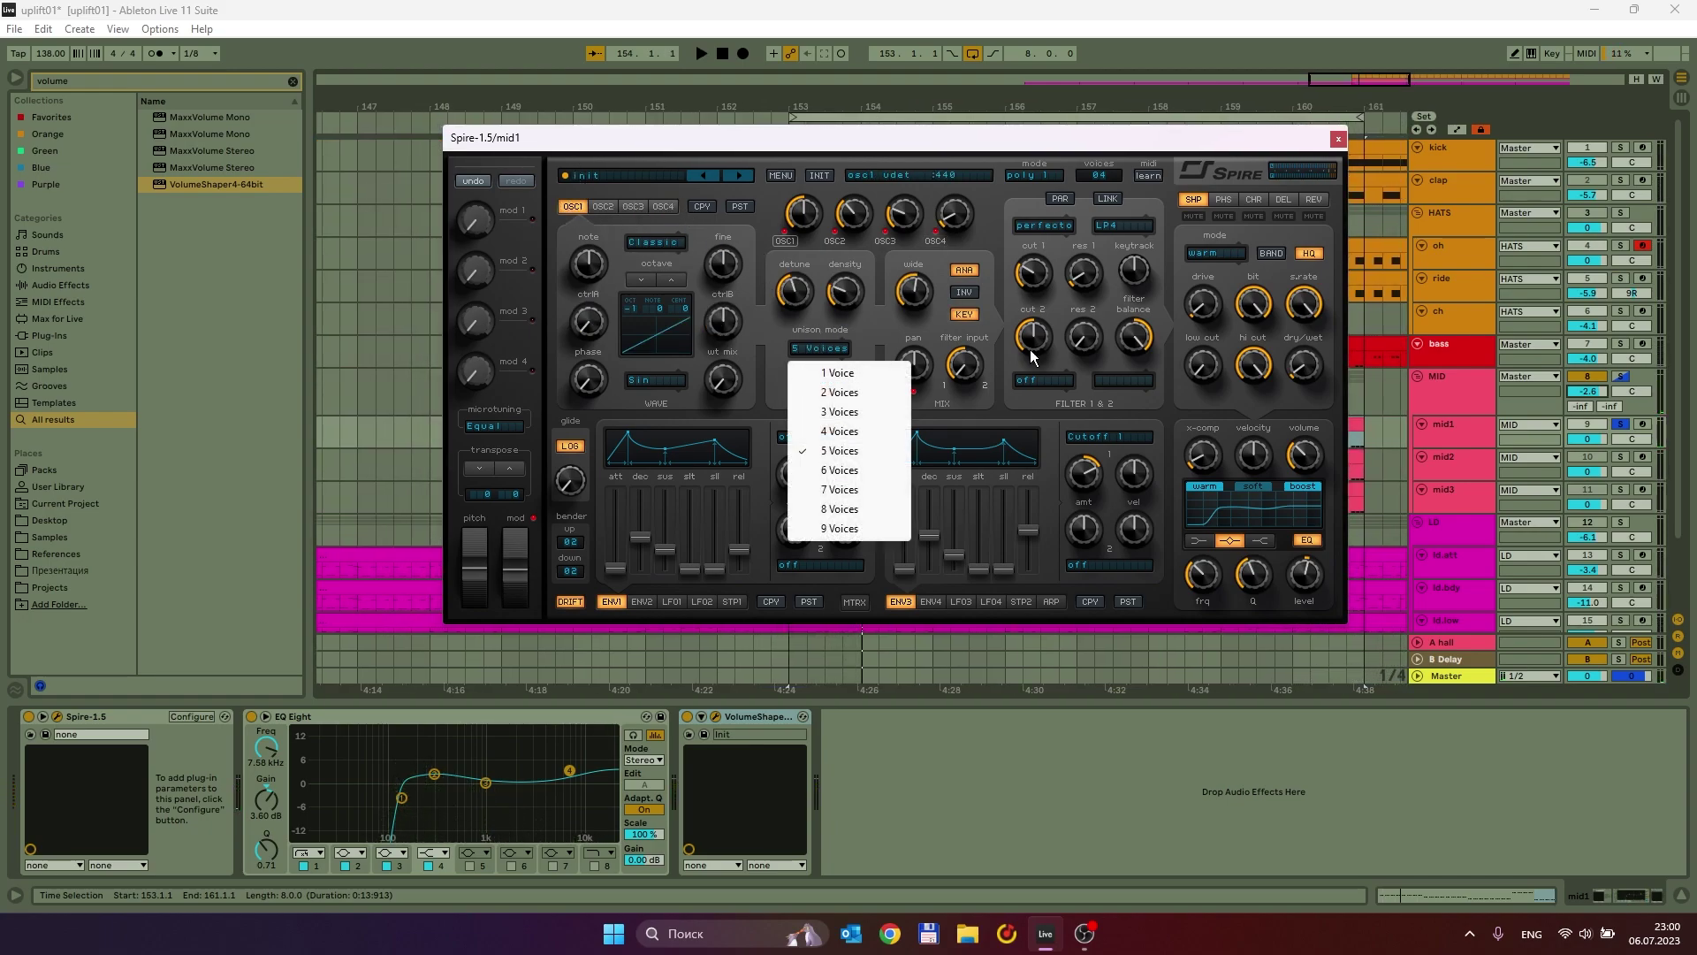
{"action": "left_click", "coordinate": [868, 410]}
{"action": "key", "text": "space"}
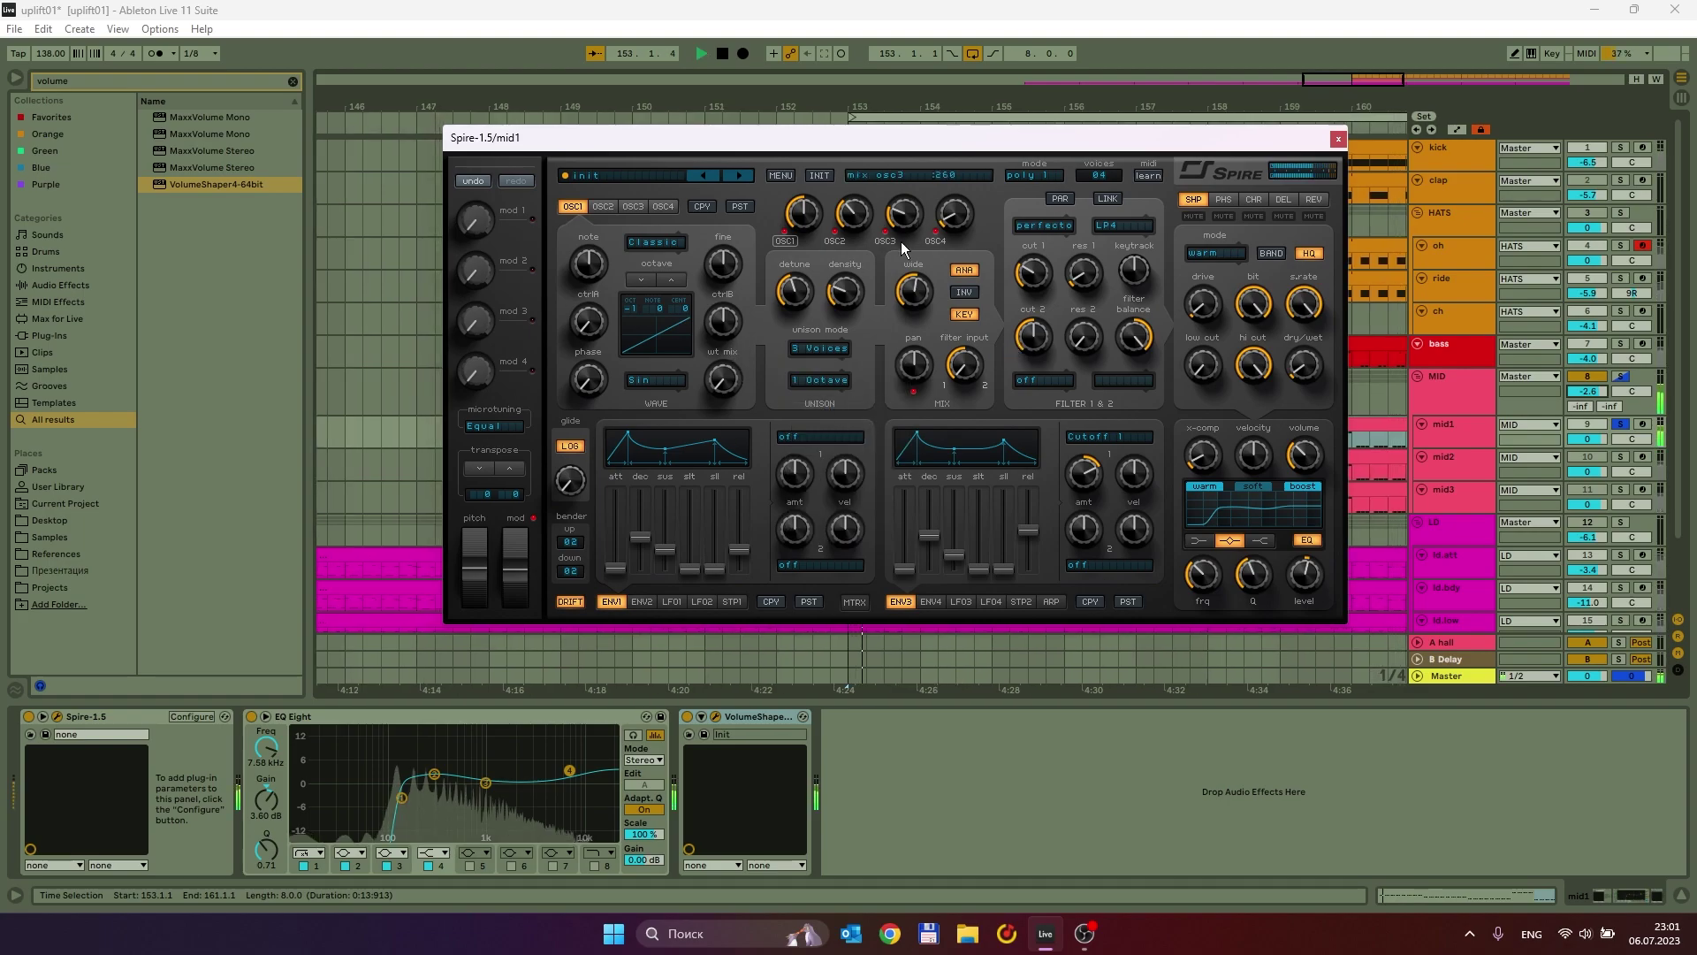
{"action": "left_click_drag", "start_coordinate": [529, 587], "coordinate": [522, 528]}
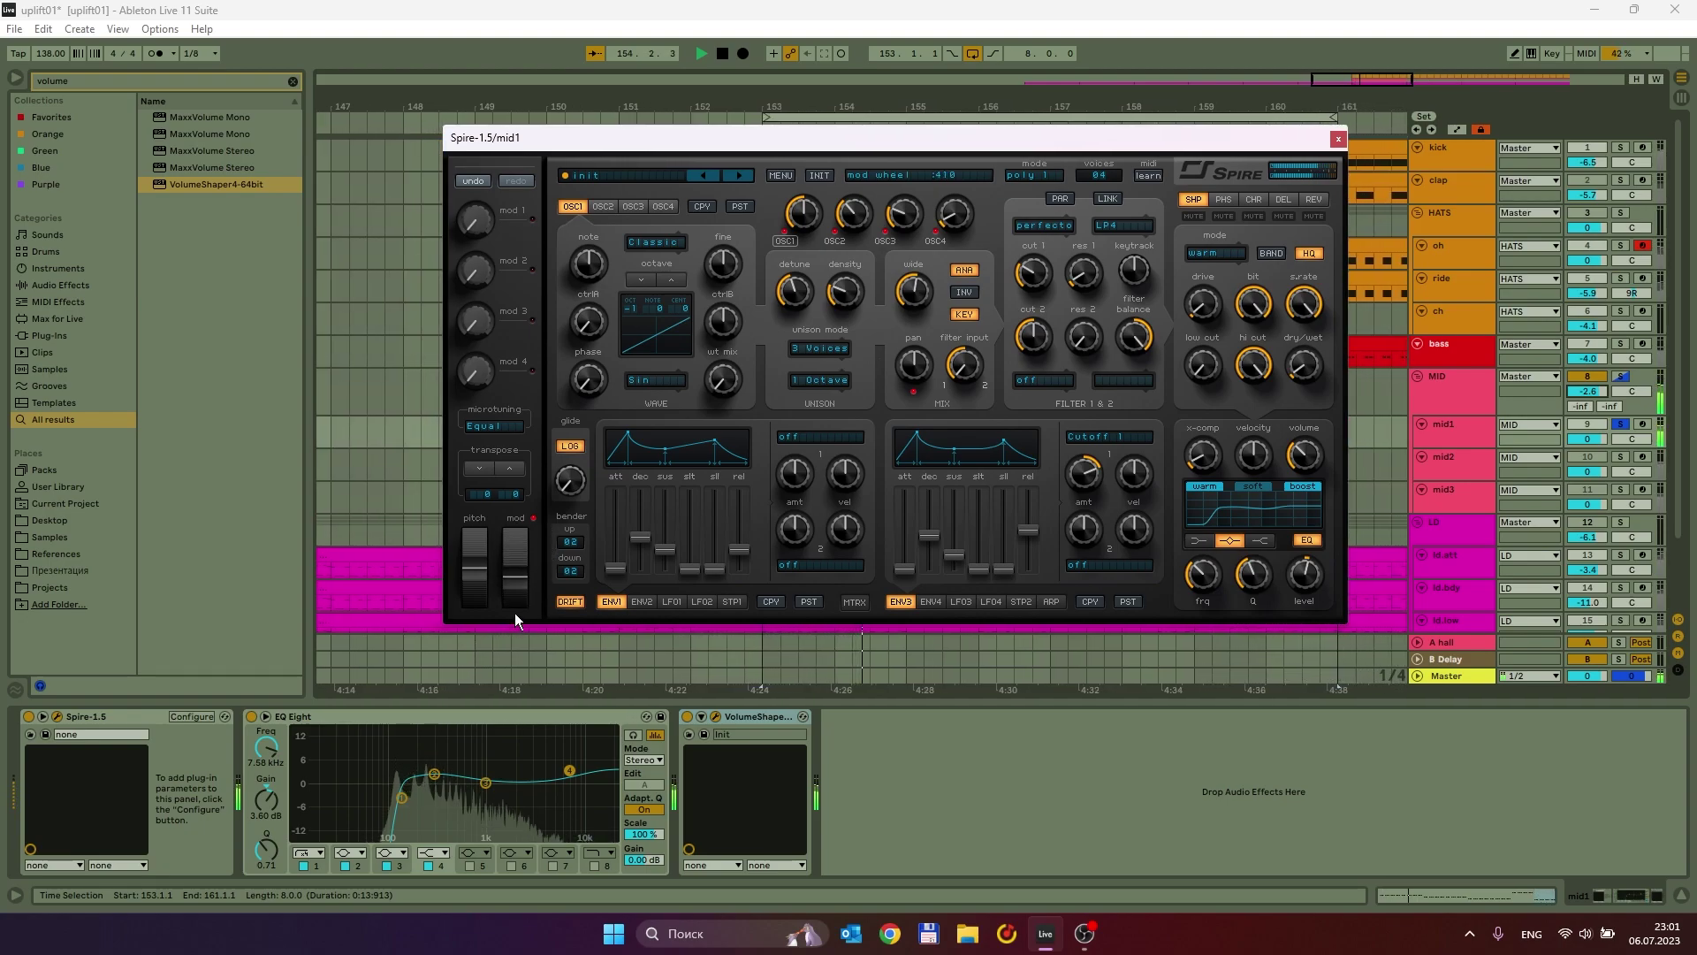
{"action": "left_click", "coordinate": [1339, 139]}
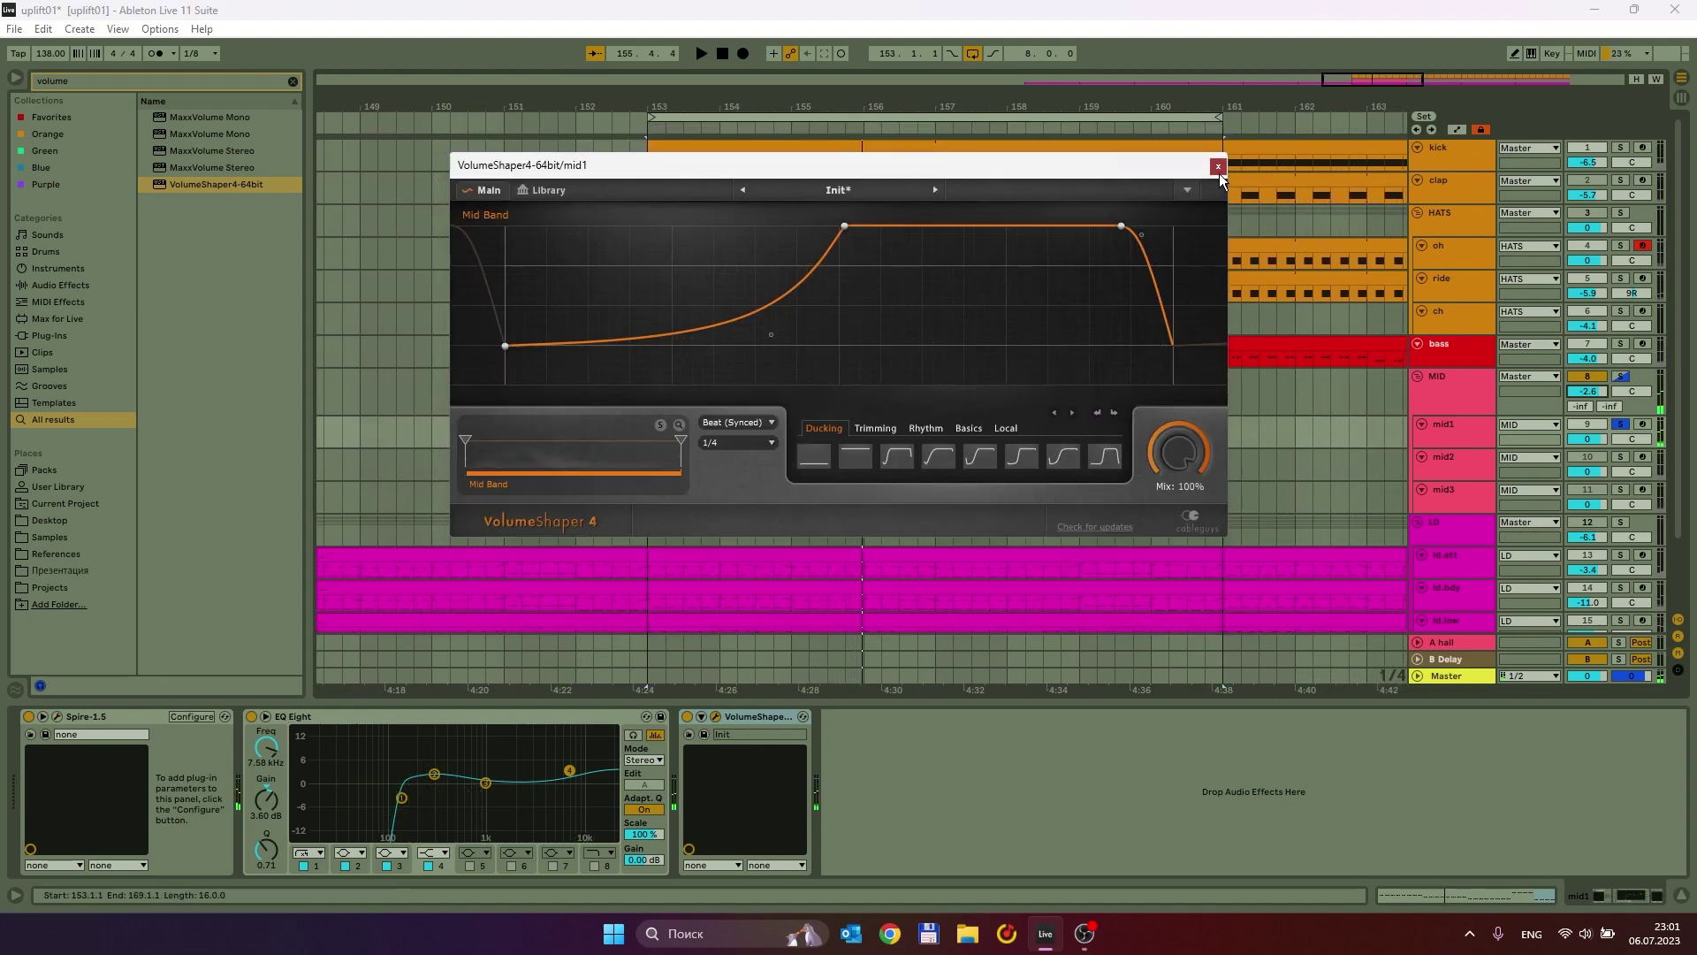
Close VolumeShaper, unsolo the MID group and mid1, and lower the MID group volume to -3.8 dB while playing from bar 153.
{"action": "left_click", "coordinate": [1218, 167]}
{"action": "left_click", "coordinate": [1467, 396]}
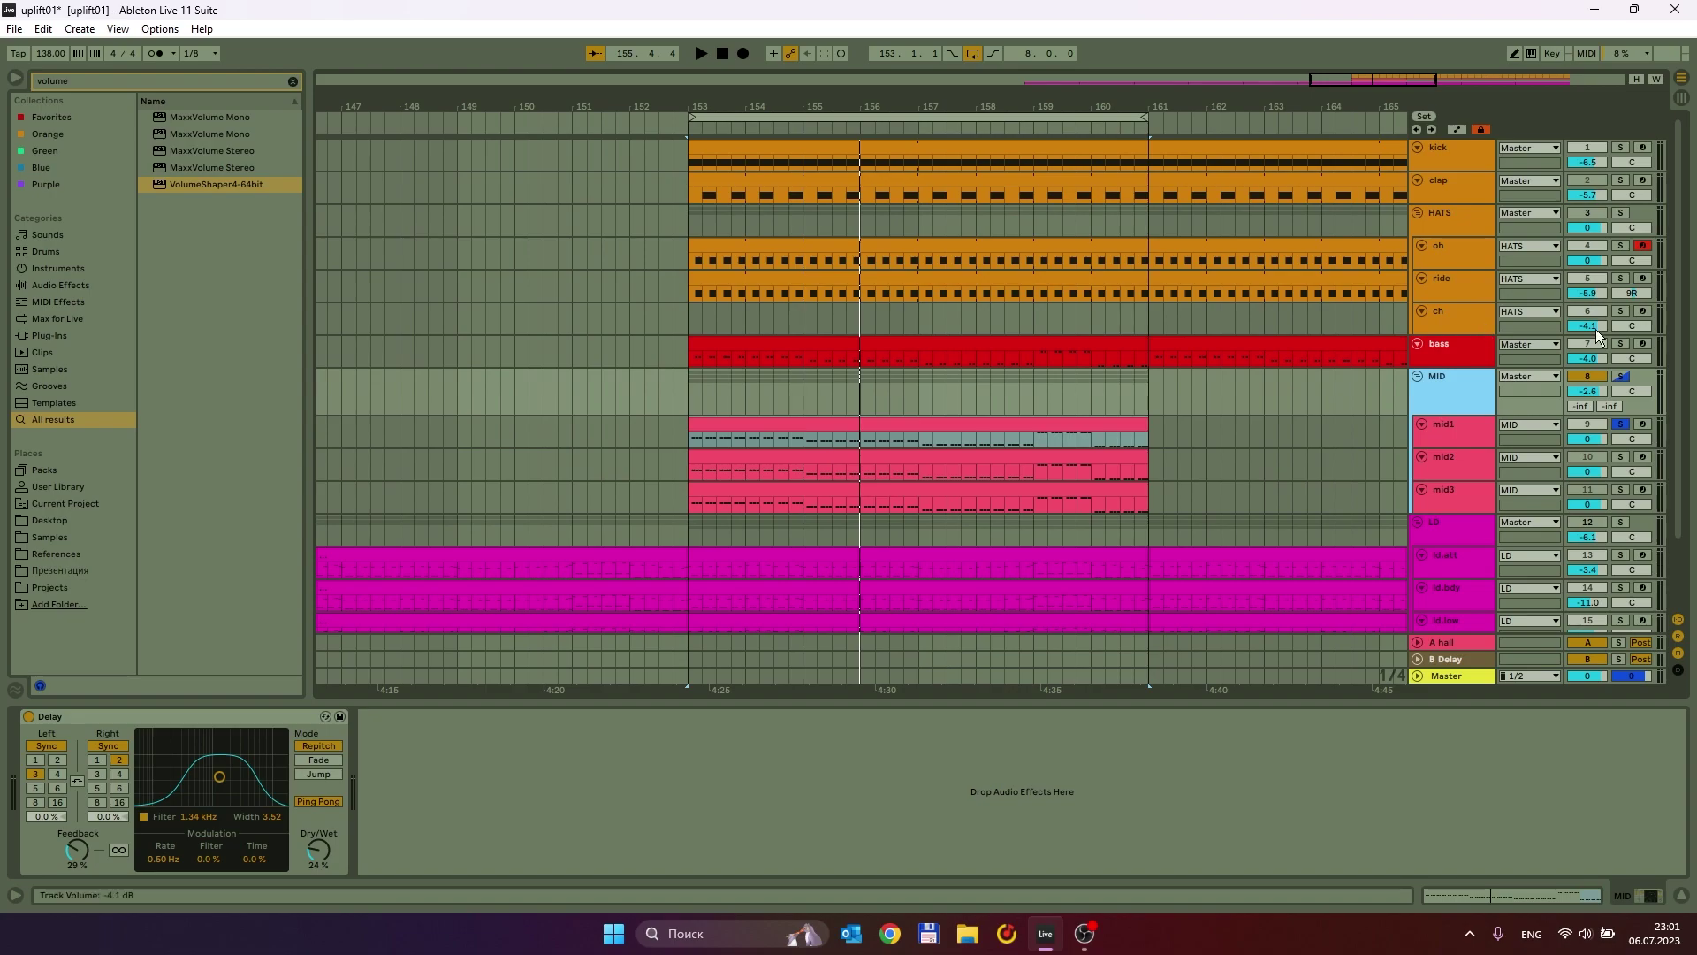
{"action": "left_click", "coordinate": [1624, 377]}
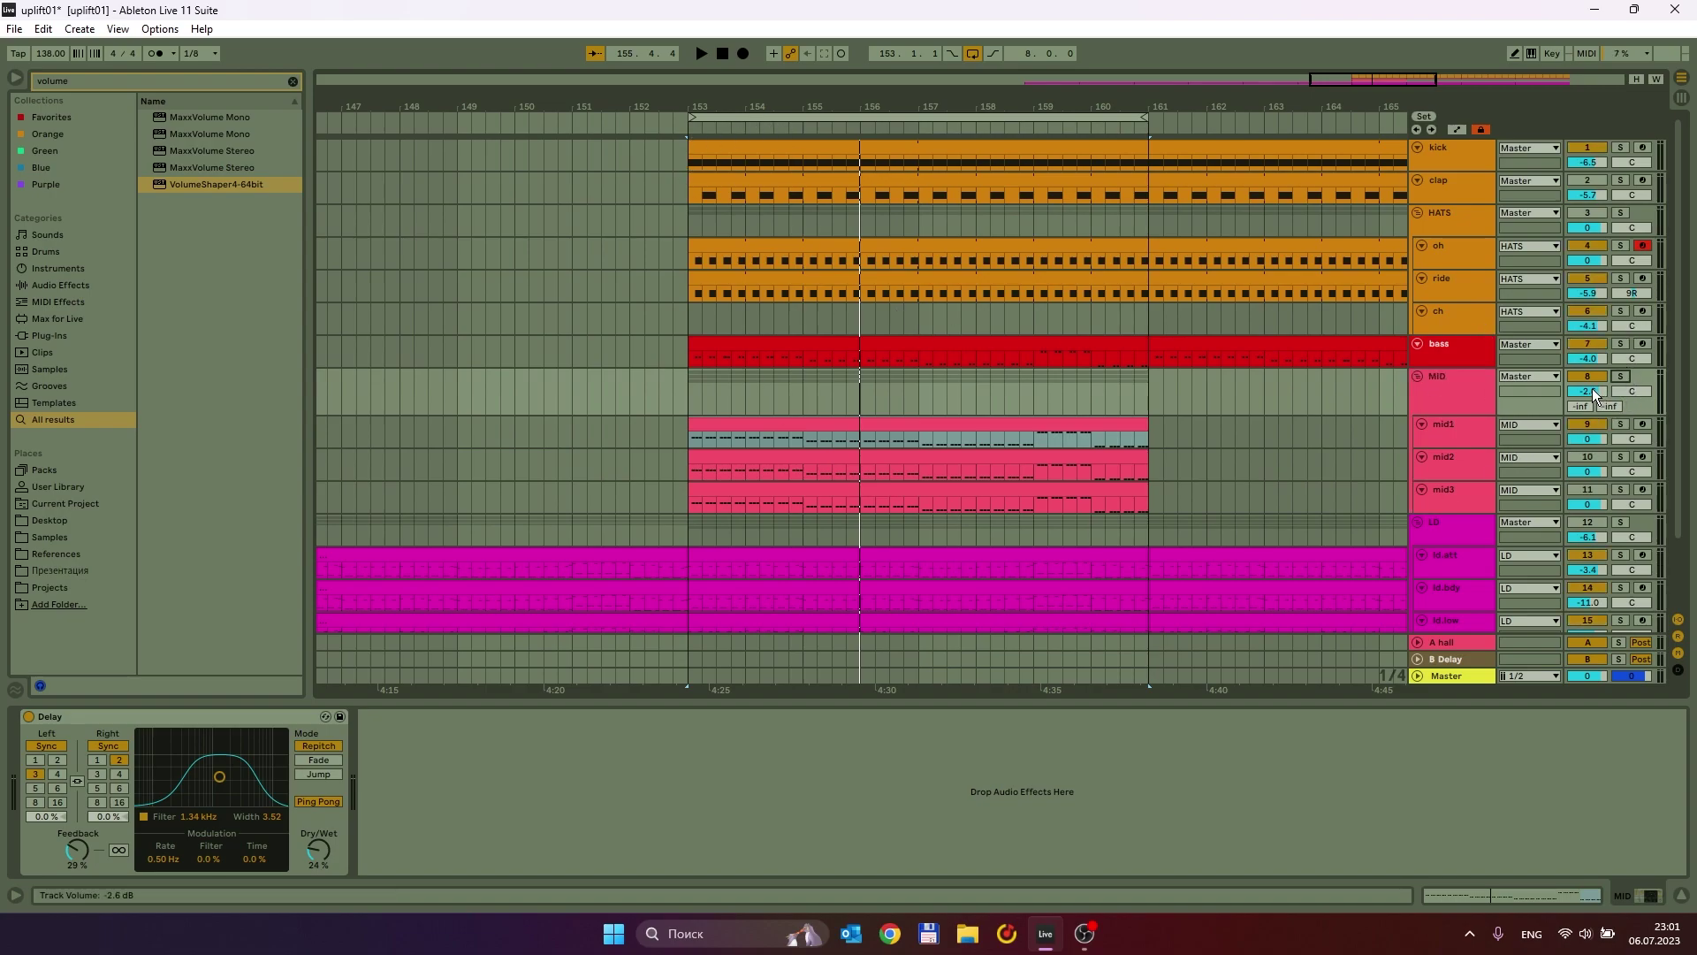
{"action": "left_click", "coordinate": [688, 392]}
{"action": "key", "text": "space"}
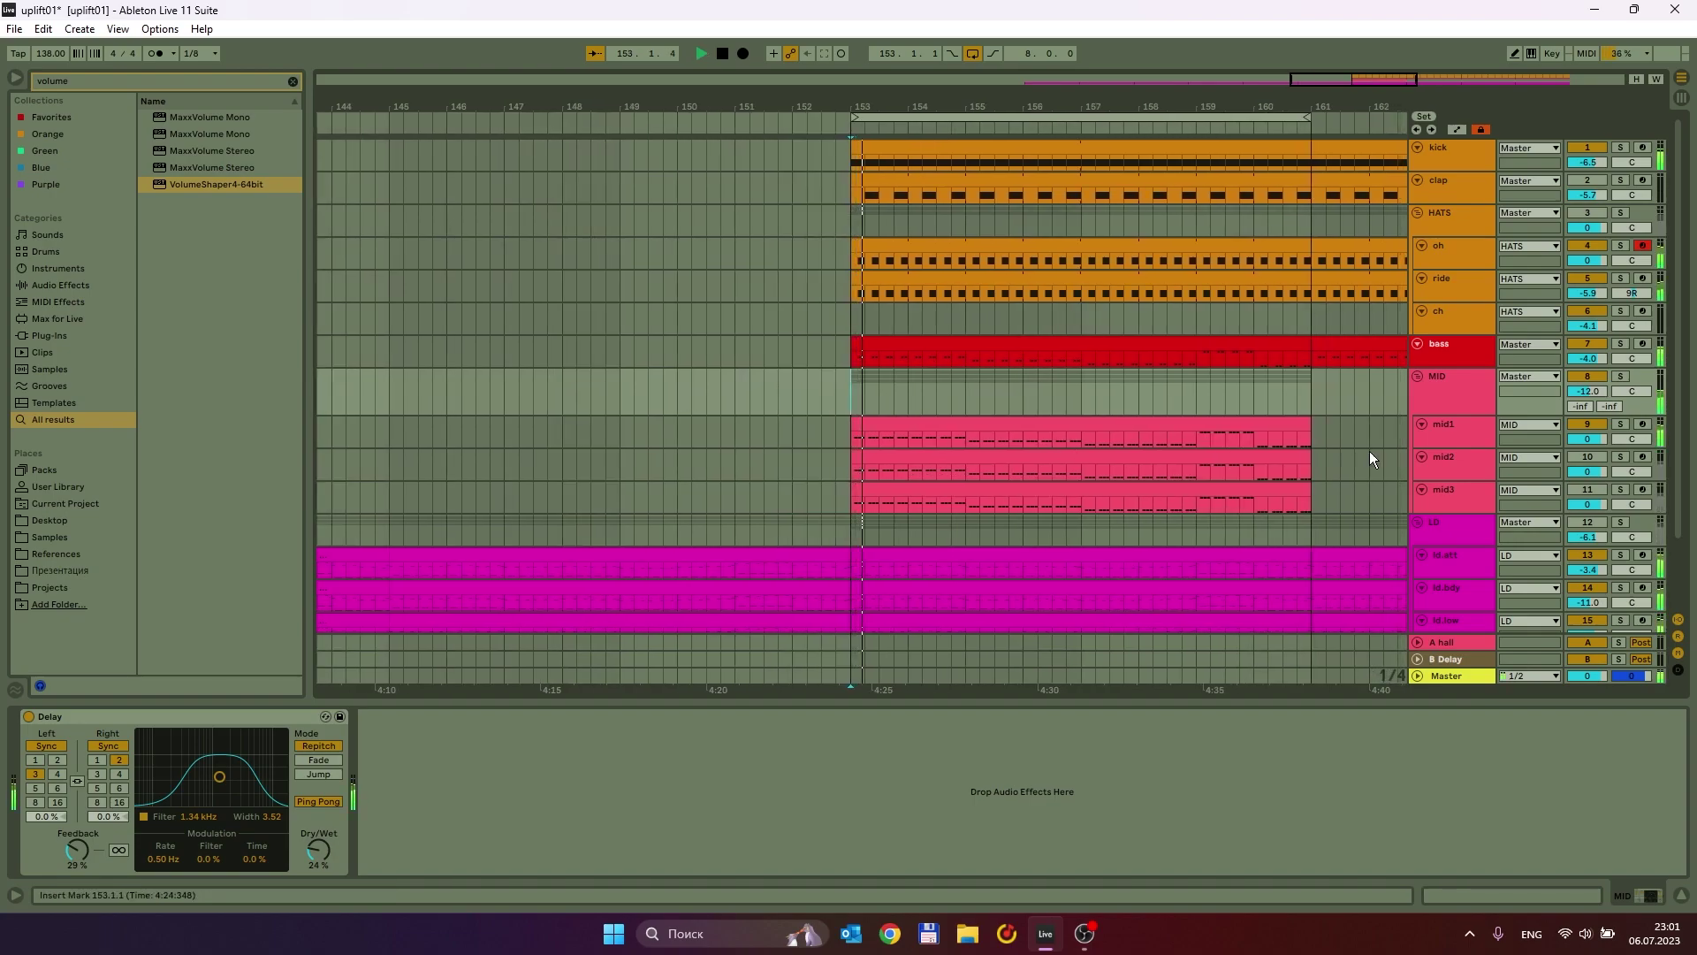
{"action": "left_click_drag", "start_coordinate": [1587, 391], "coordinate": [1588, 358]}
{"action": "left_click", "coordinate": [1461, 396]}
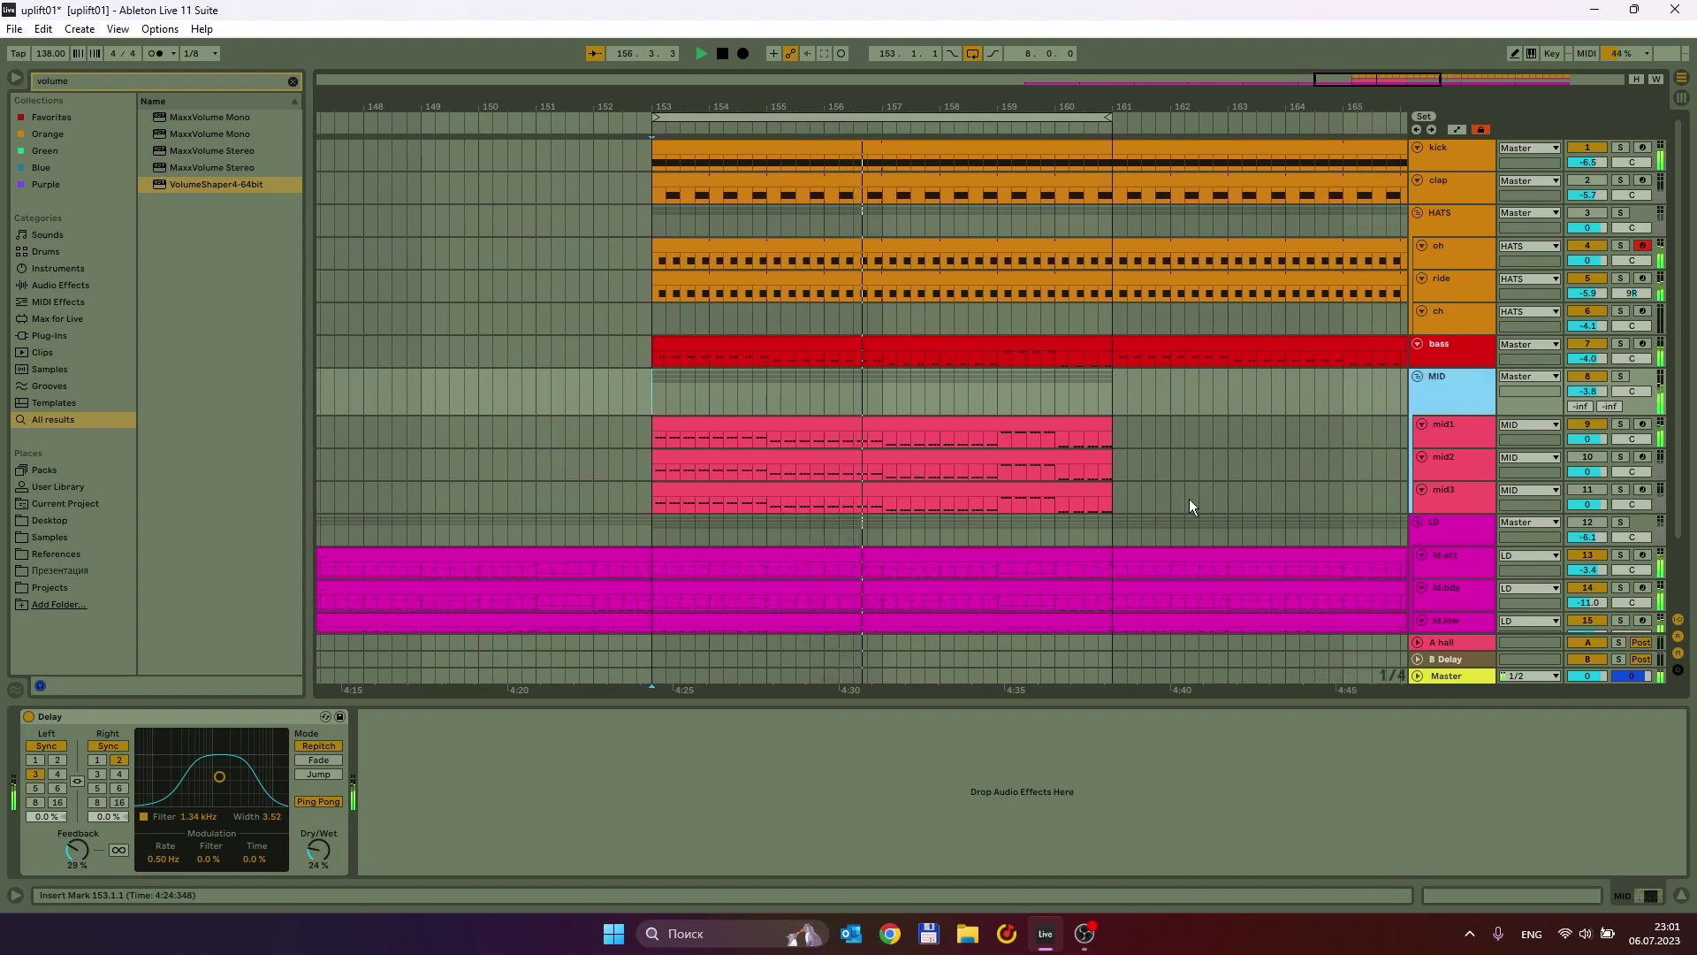
Reopen Spire on mid1 and adjust the mod wheel to 550 while the full mix loops.
{"action": "left_click", "coordinate": [1490, 439]}
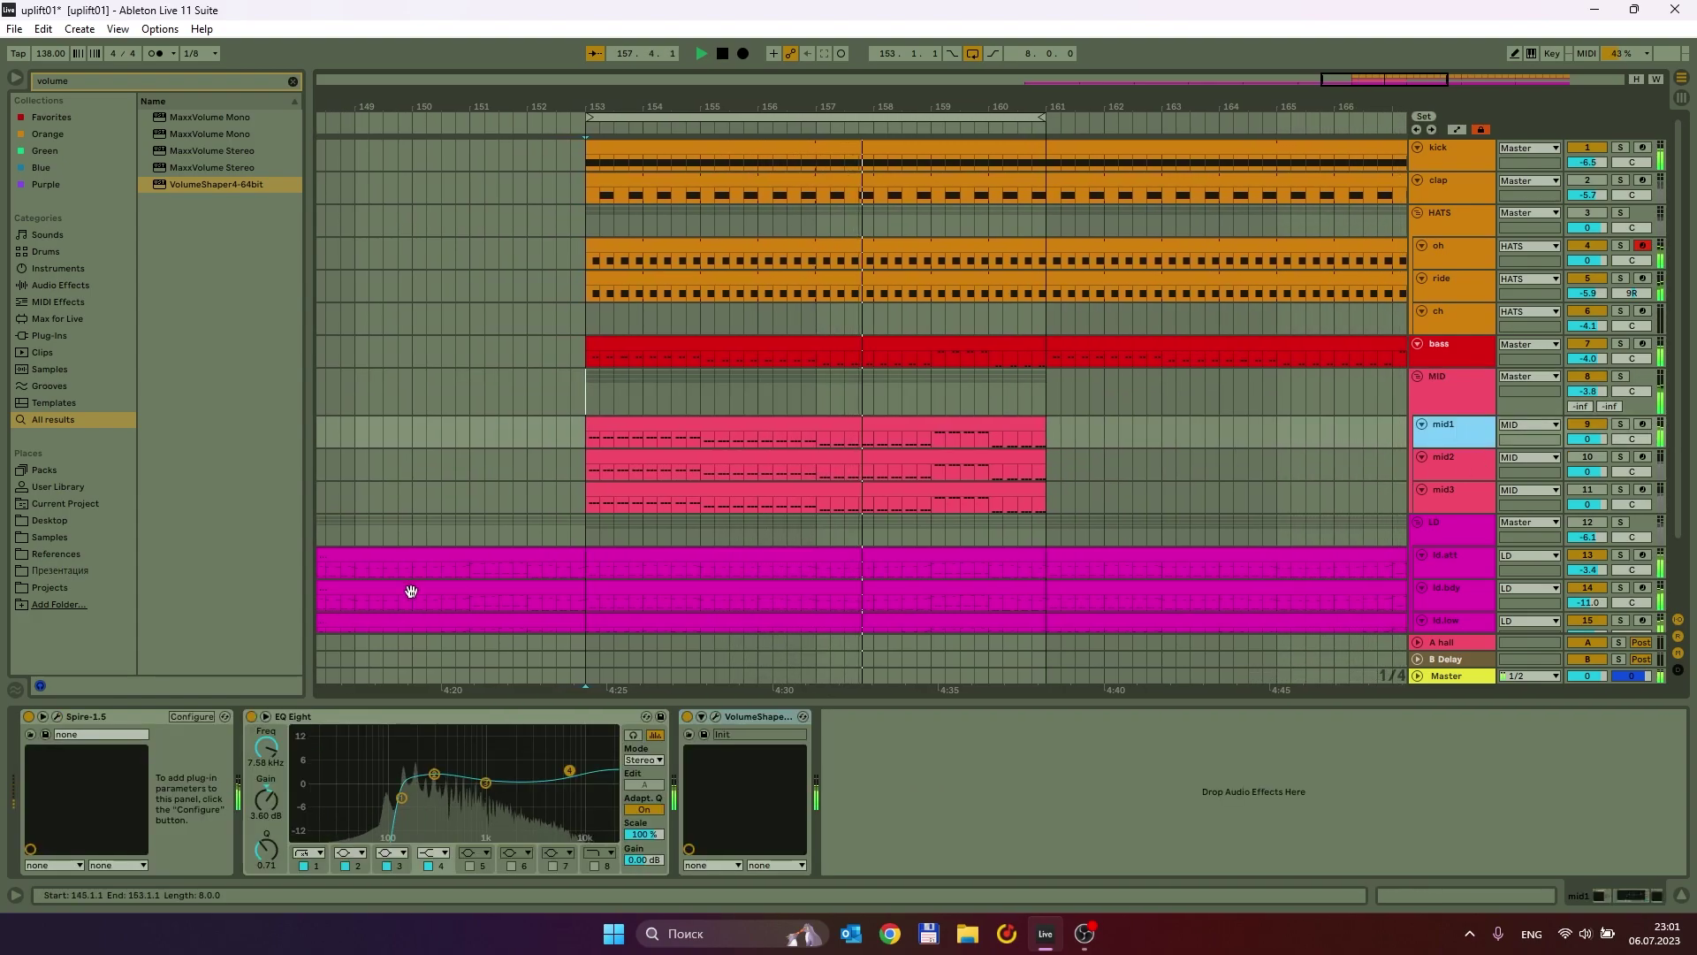
{"action": "left_click", "coordinate": [57, 716]}
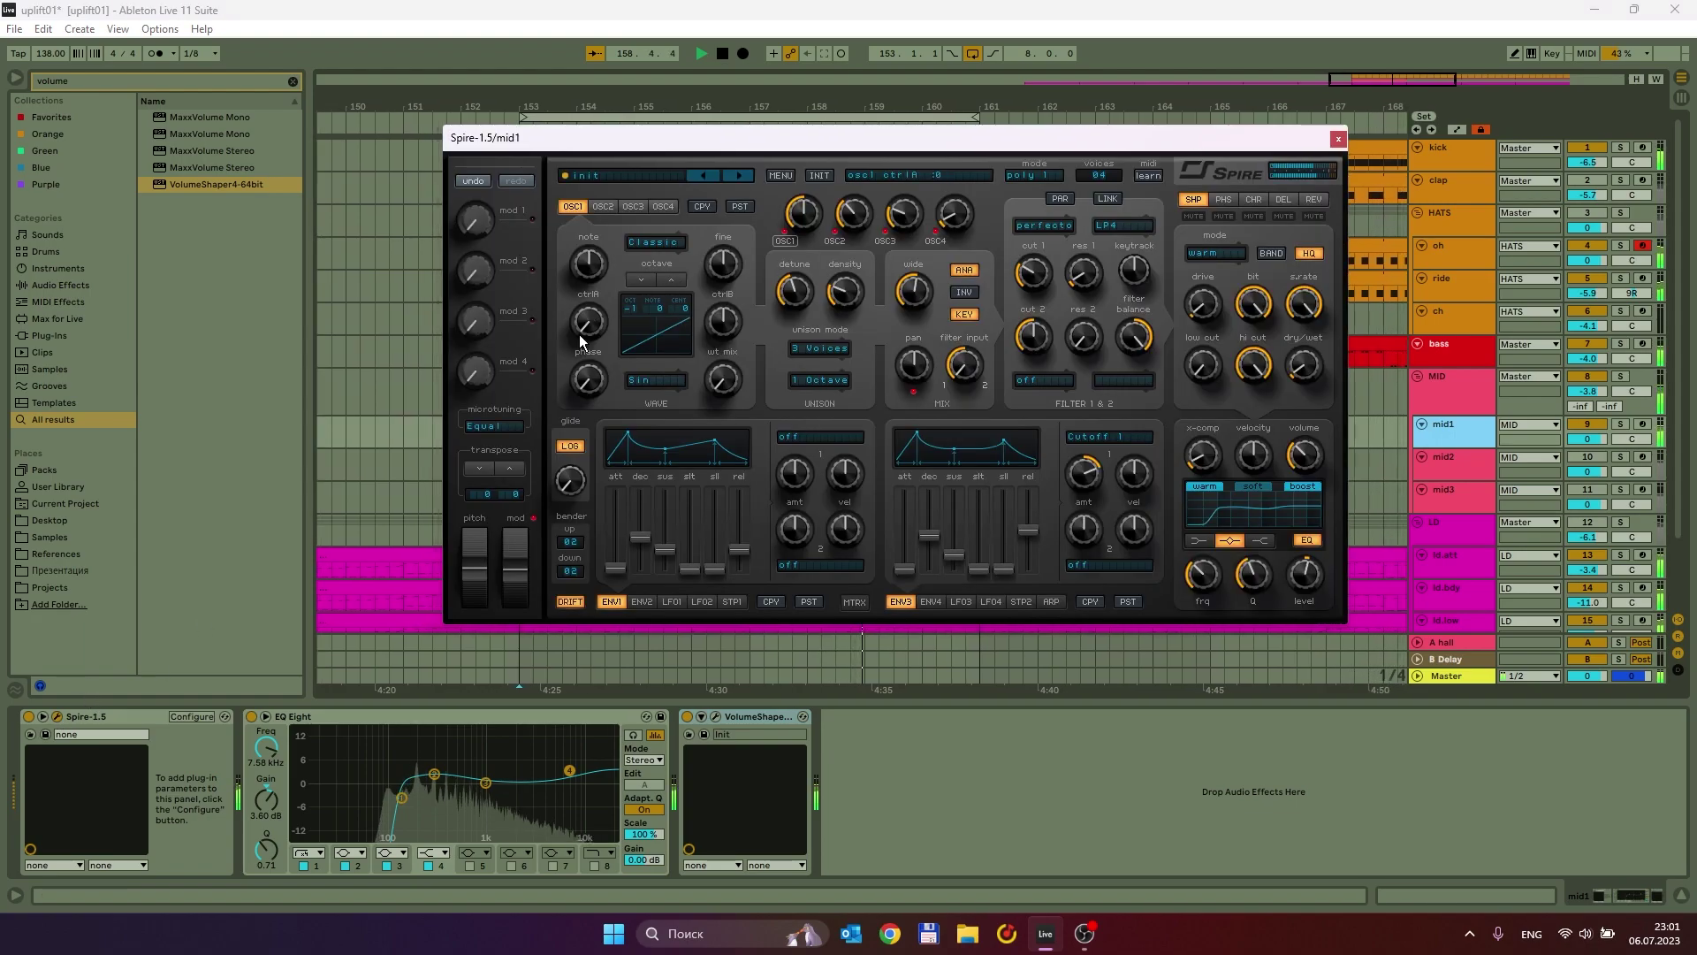
{"action": "left_click_drag", "start_coordinate": [527, 576], "coordinate": [526, 554]}
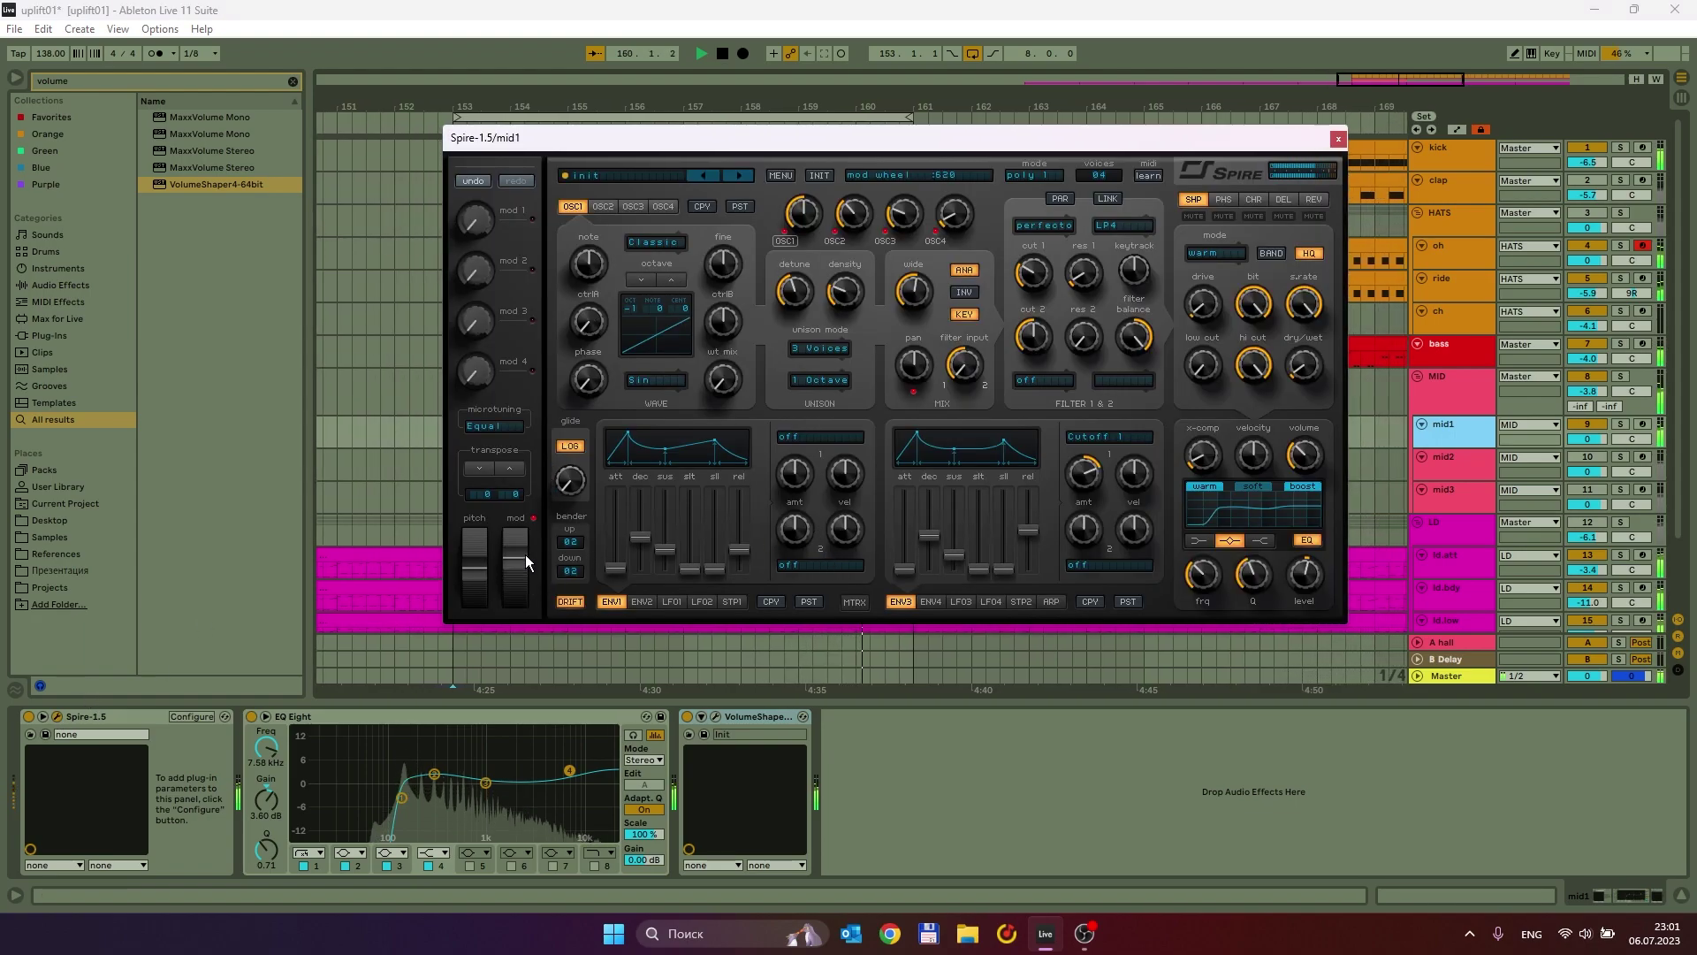
{"action": "left_click_drag", "start_coordinate": [524, 560], "coordinate": [524, 566]}
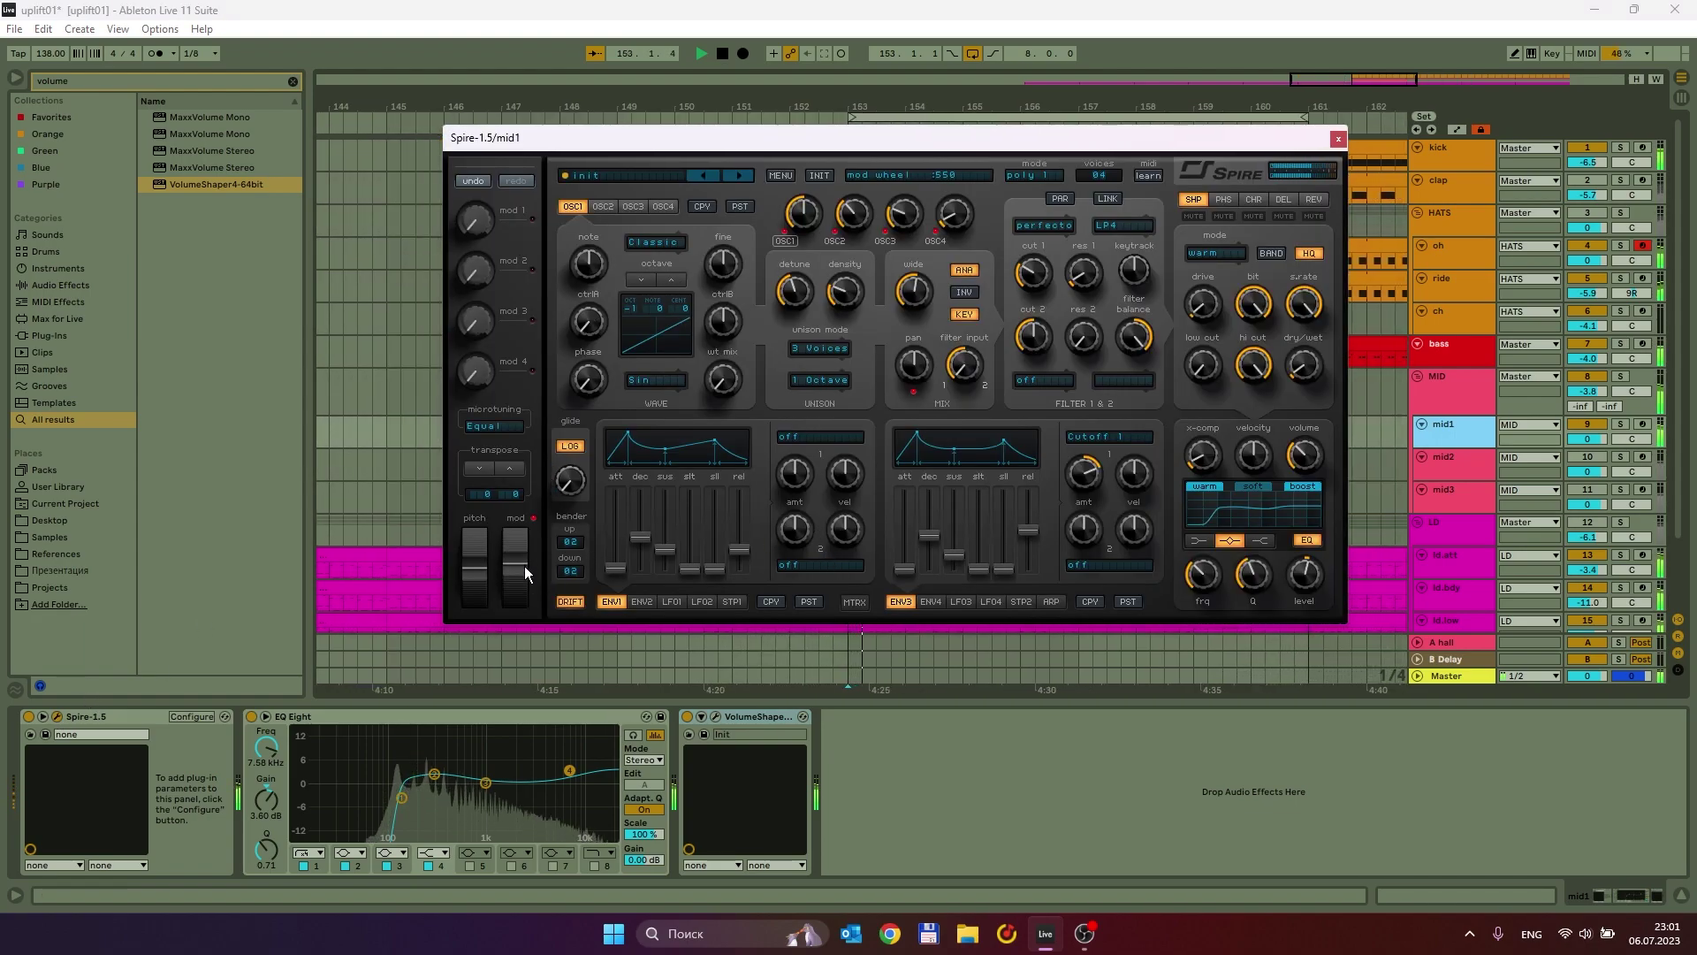
Retune mid1's EQ Eight bands to 141 Hz, 387 Hz, 979 Hz and 4.45 kHz at 4.09 dB, and lower the MID group to -4.1 dB.
{"action": "left_click", "coordinate": [401, 798]}
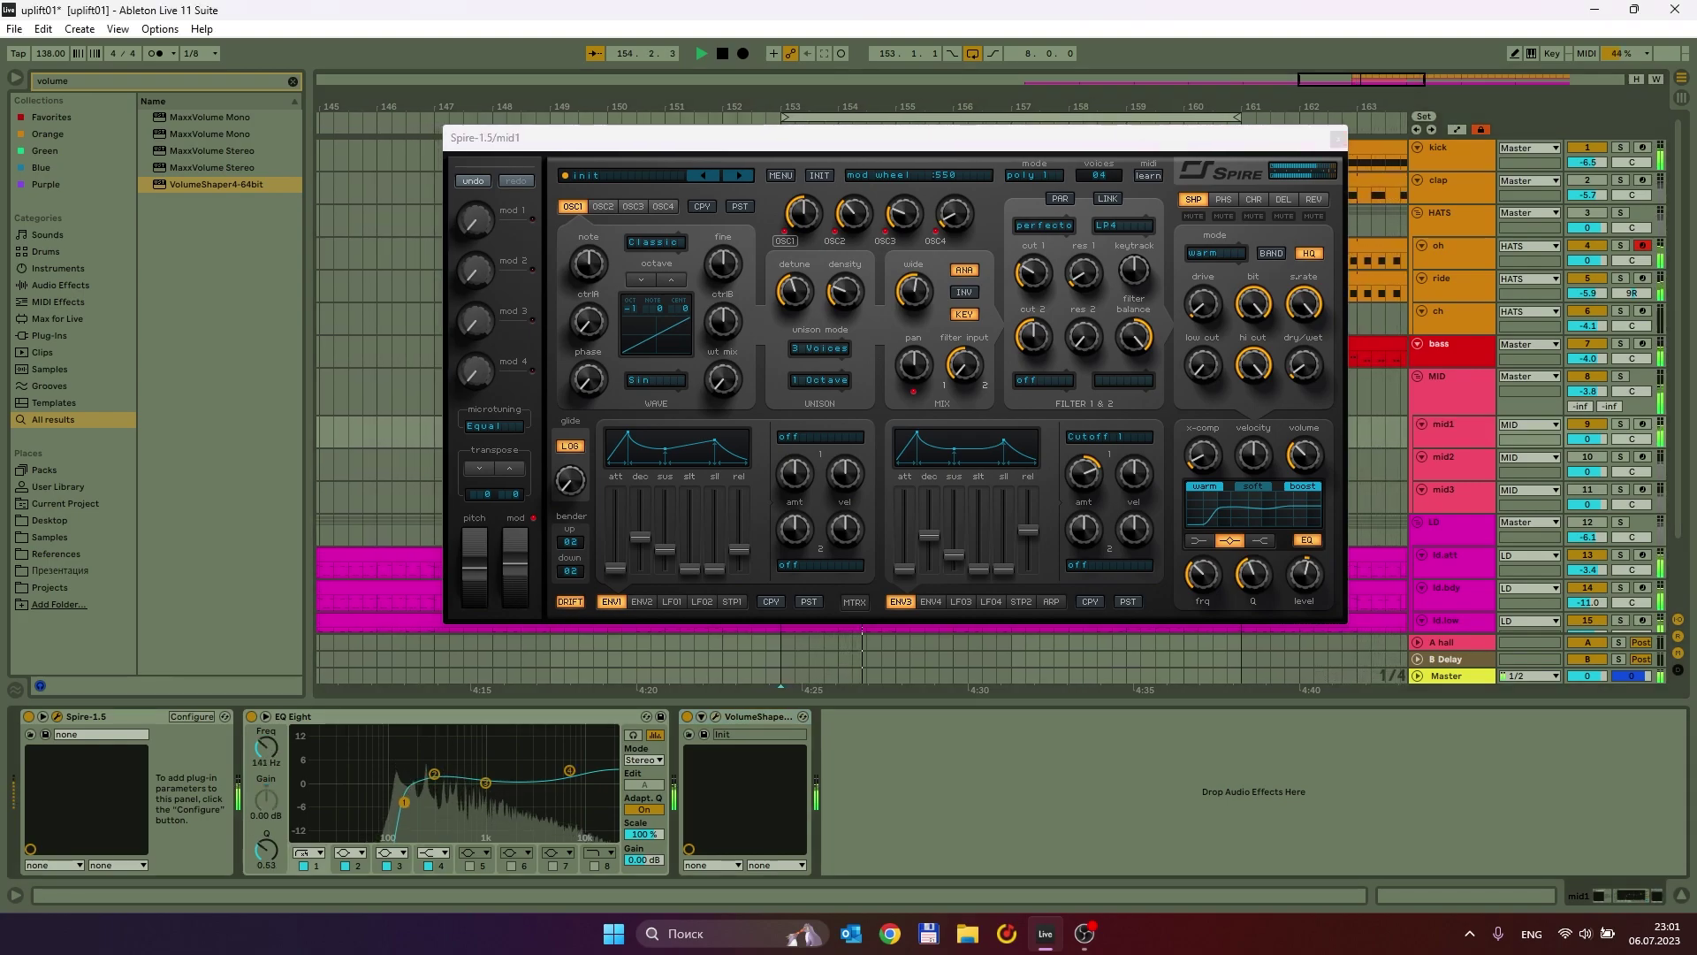
{"action": "left_click_drag", "start_coordinate": [436, 768], "coordinate": [444, 771]}
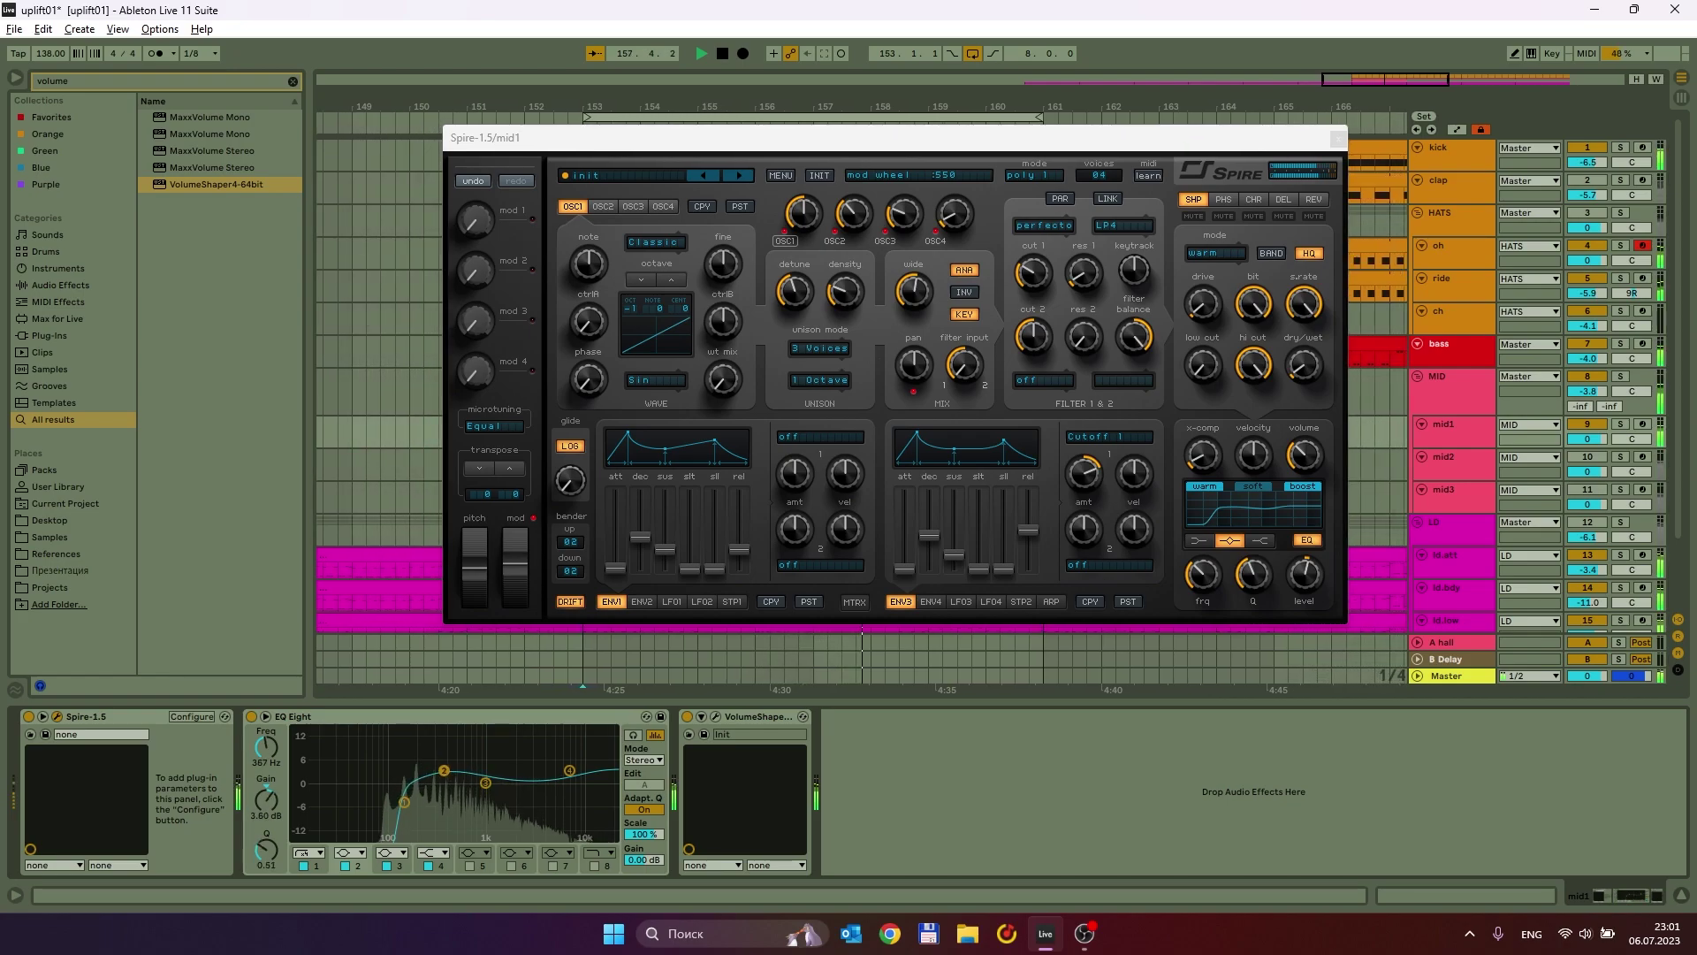
{"action": "left_click", "coordinate": [486, 782]}
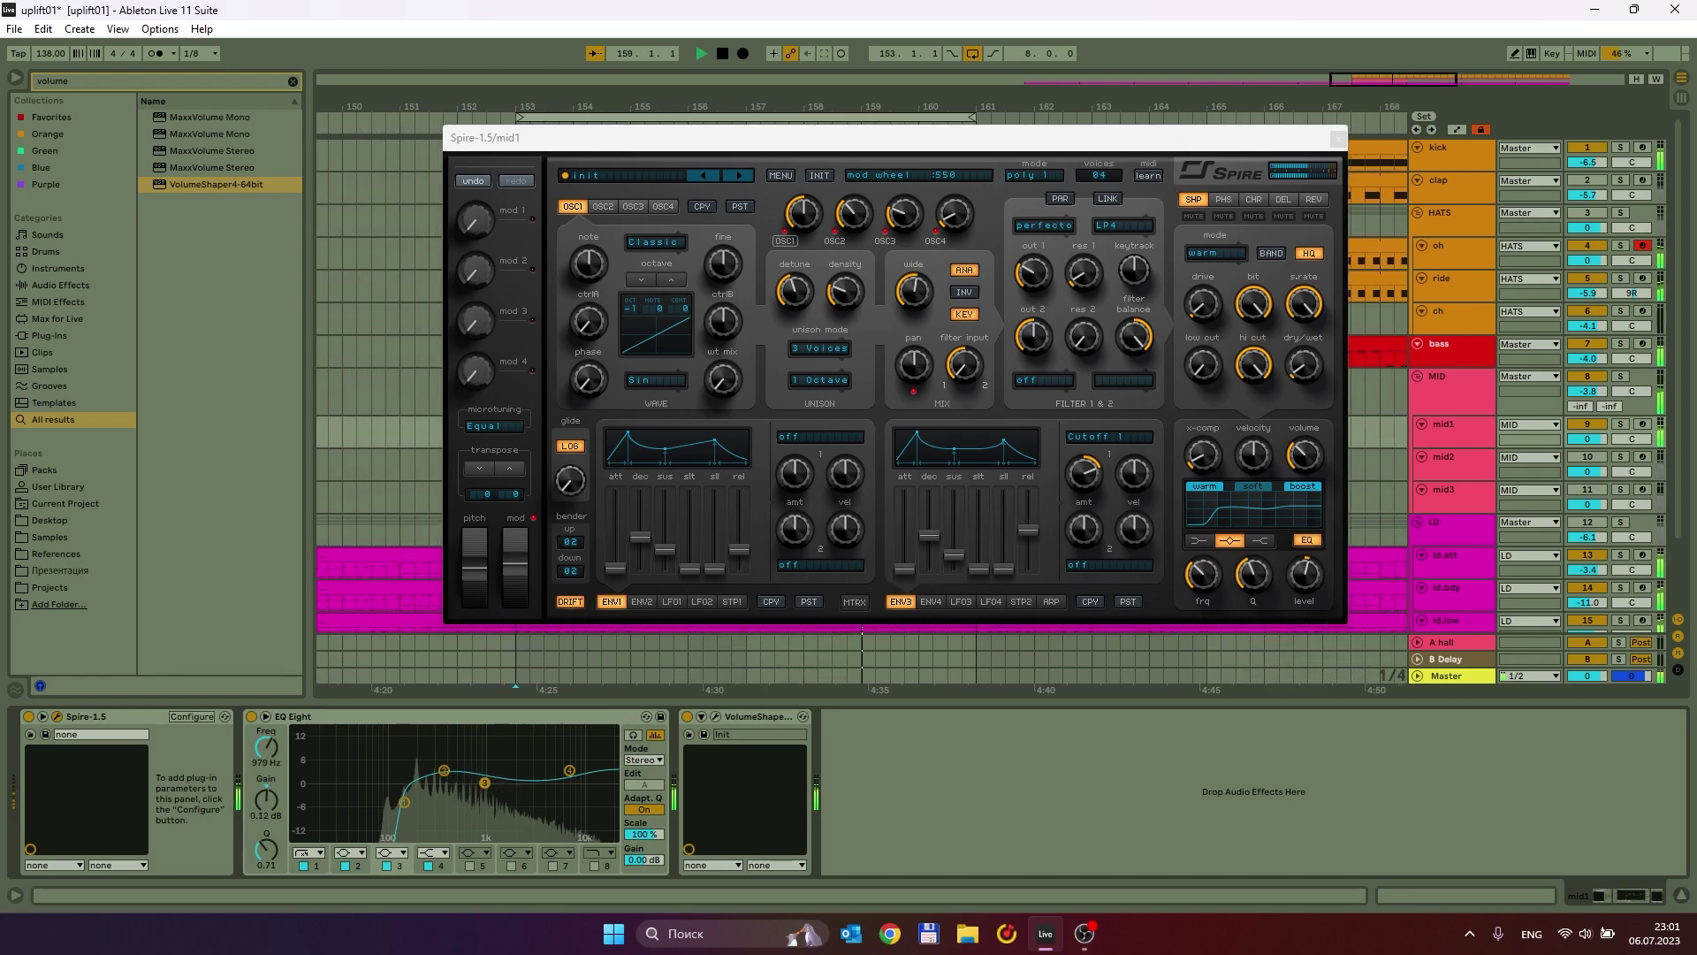
{"action": "left_click_drag", "start_coordinate": [570, 770], "coordinate": [547, 769]}
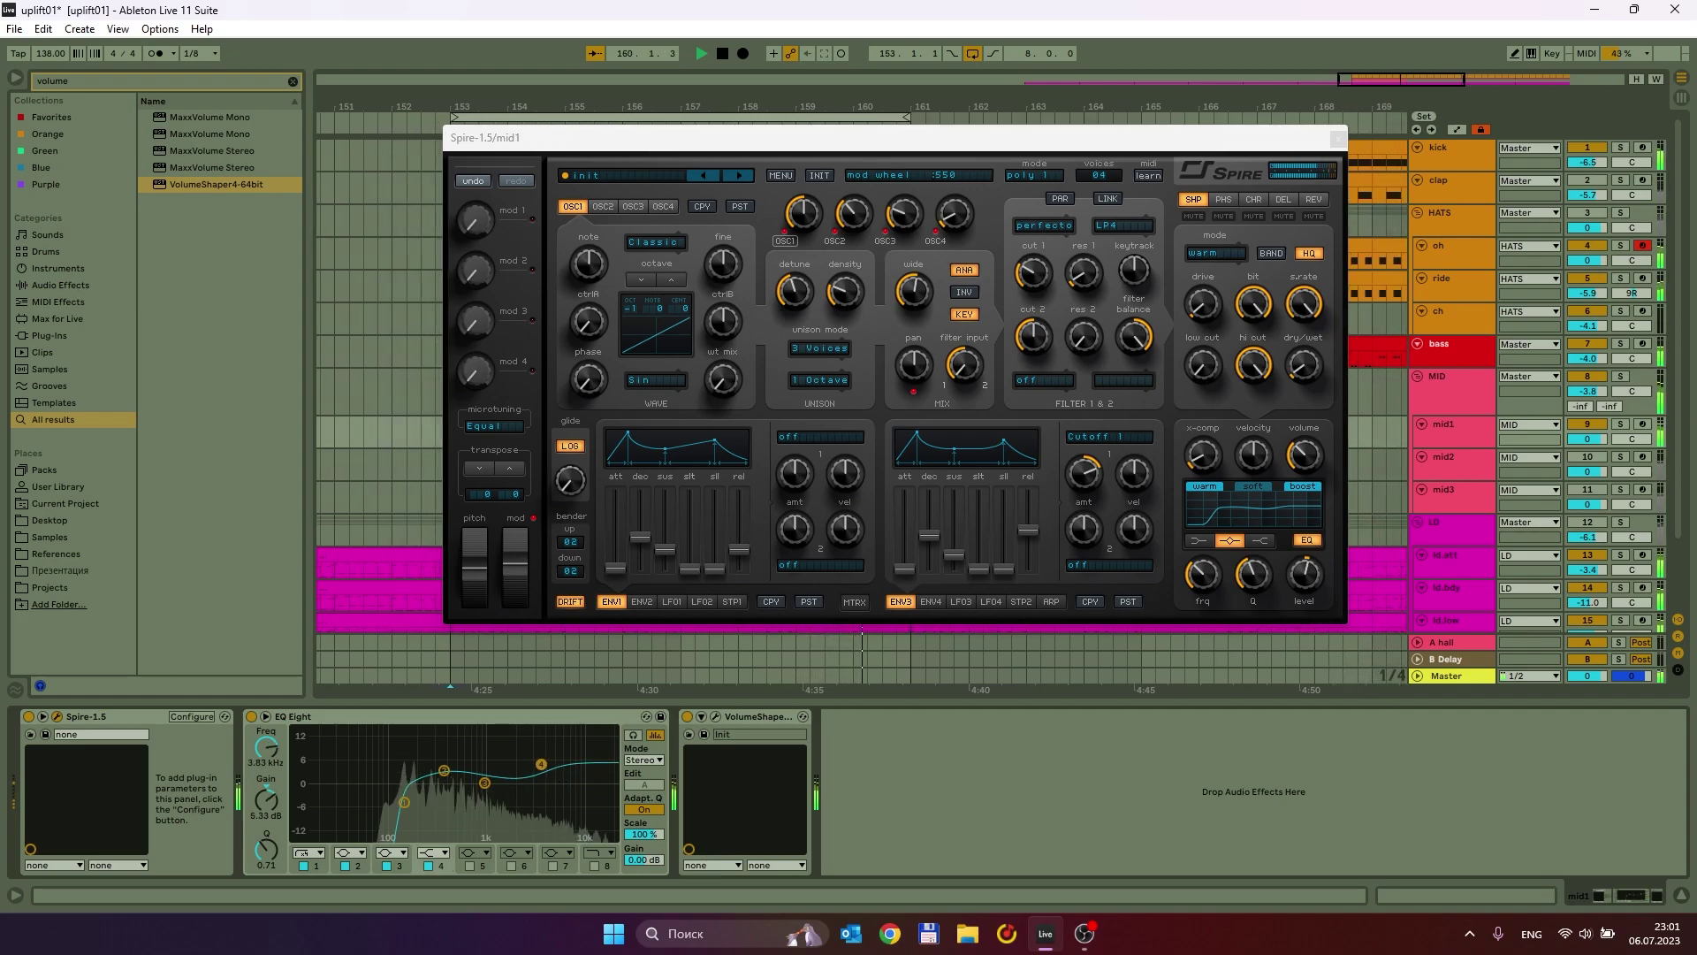
{"action": "left_click", "coordinate": [1338, 140]}
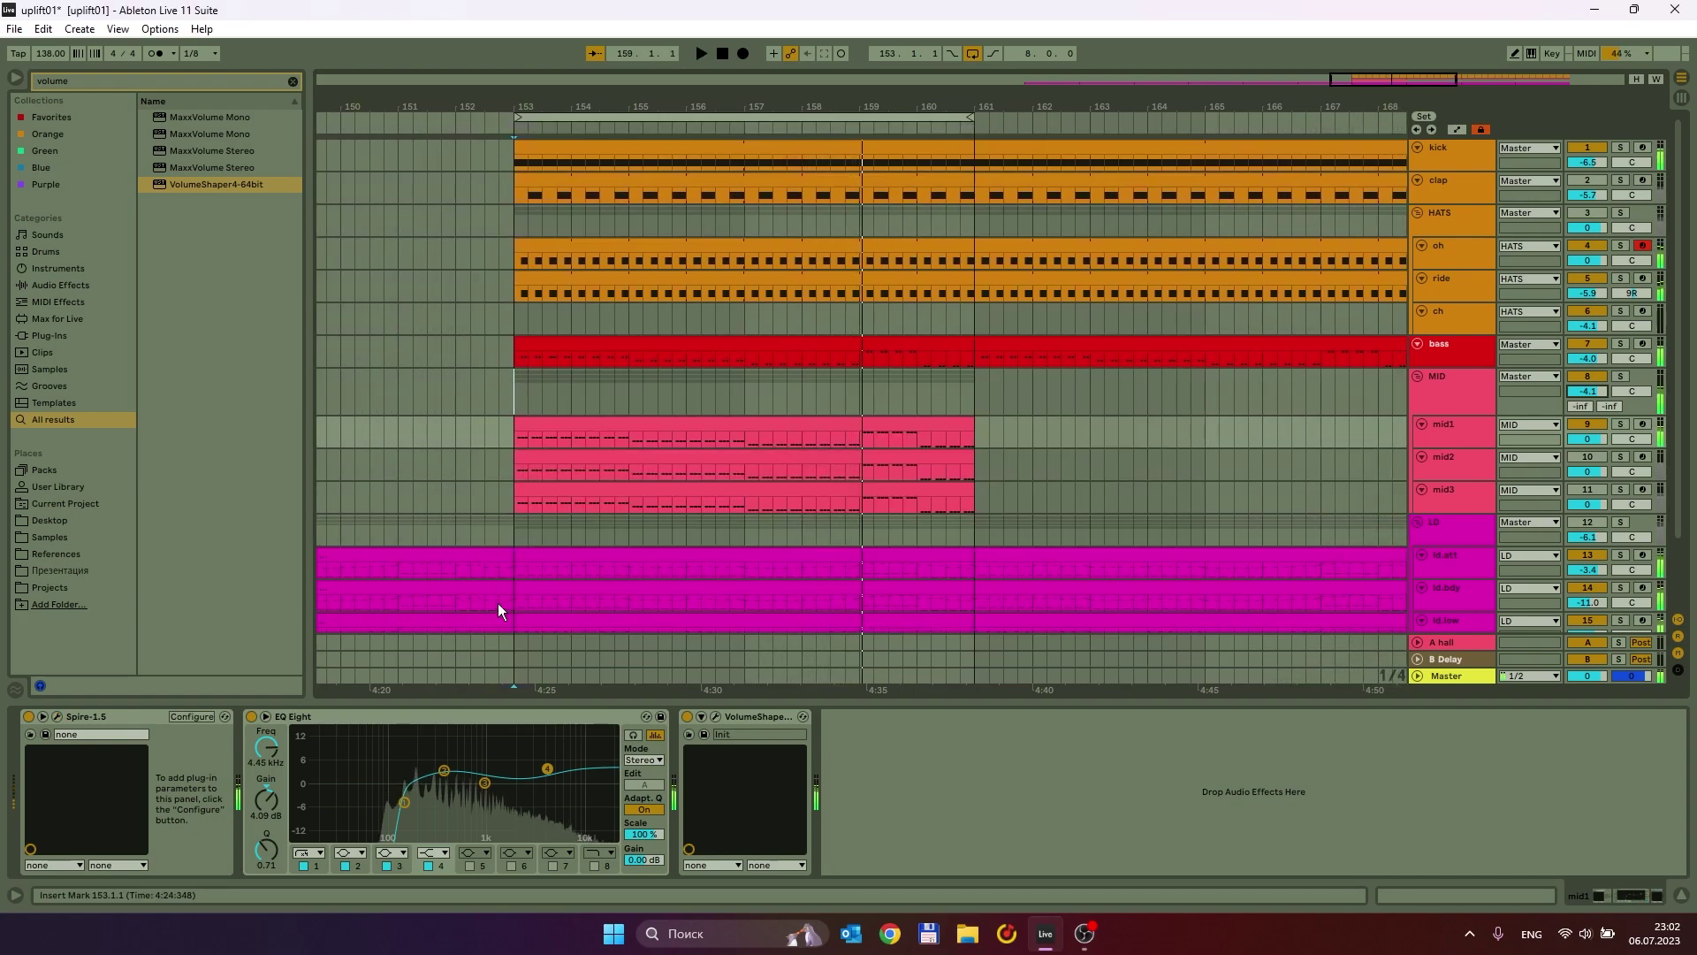
{"action": "key", "text": "space"}
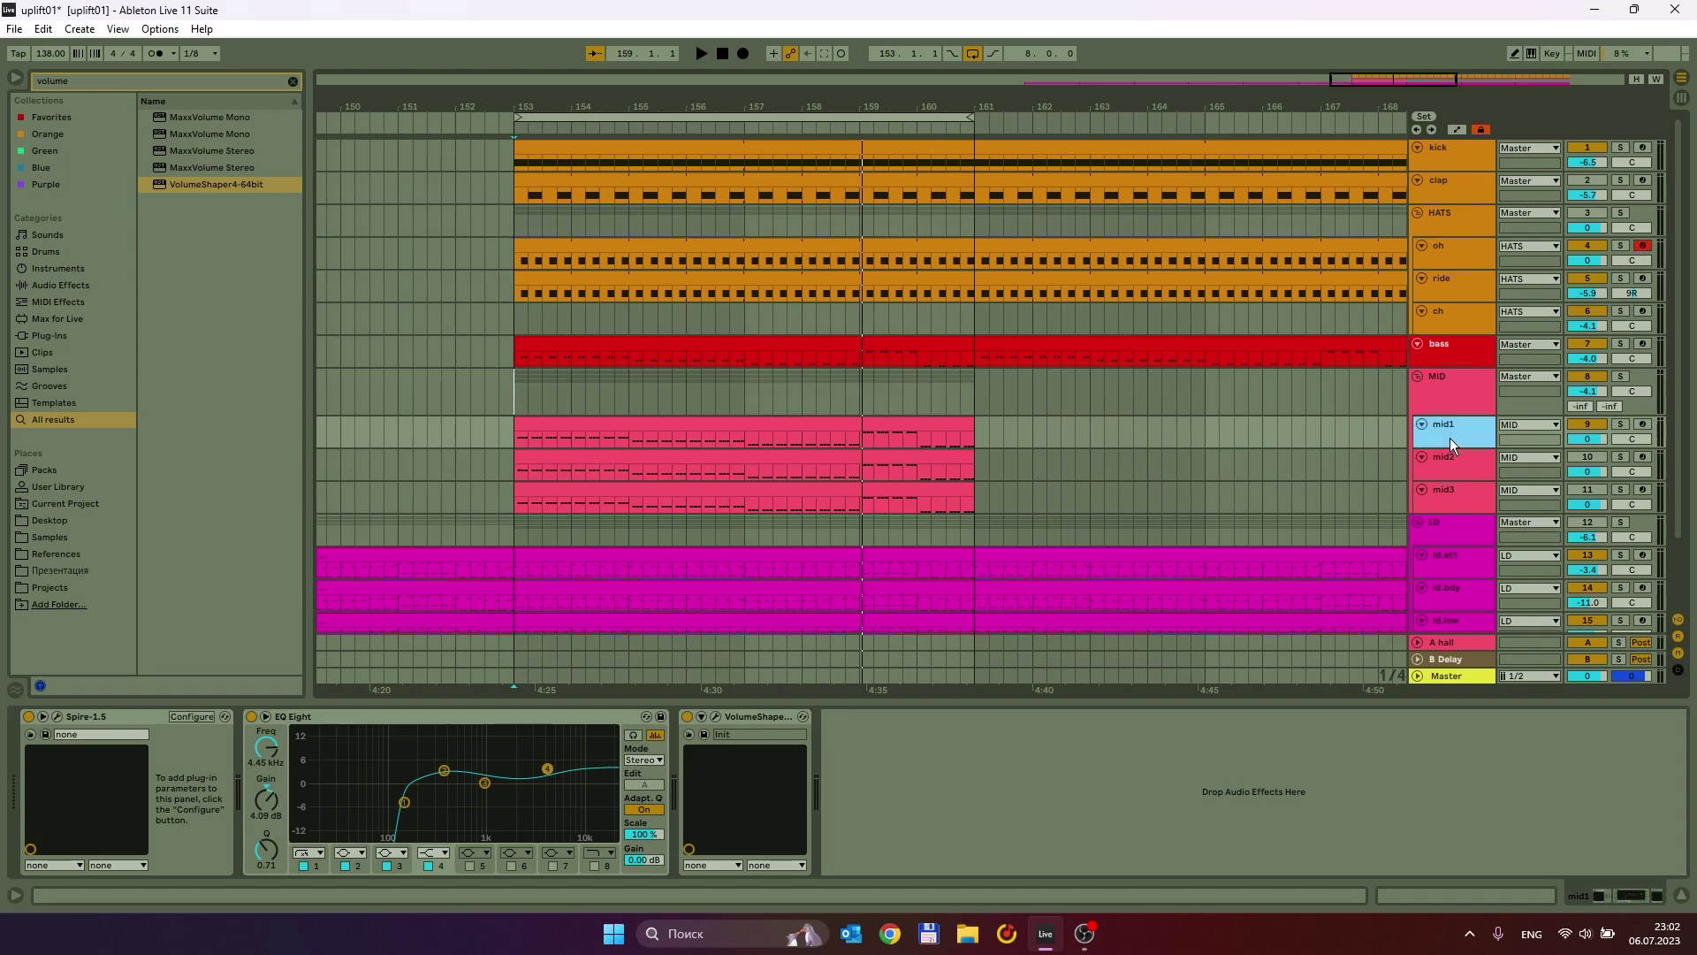
Open Spire on the mid2 track and load the Solarcoaster preset from its library.
{"action": "left_click", "coordinate": [1456, 464]}
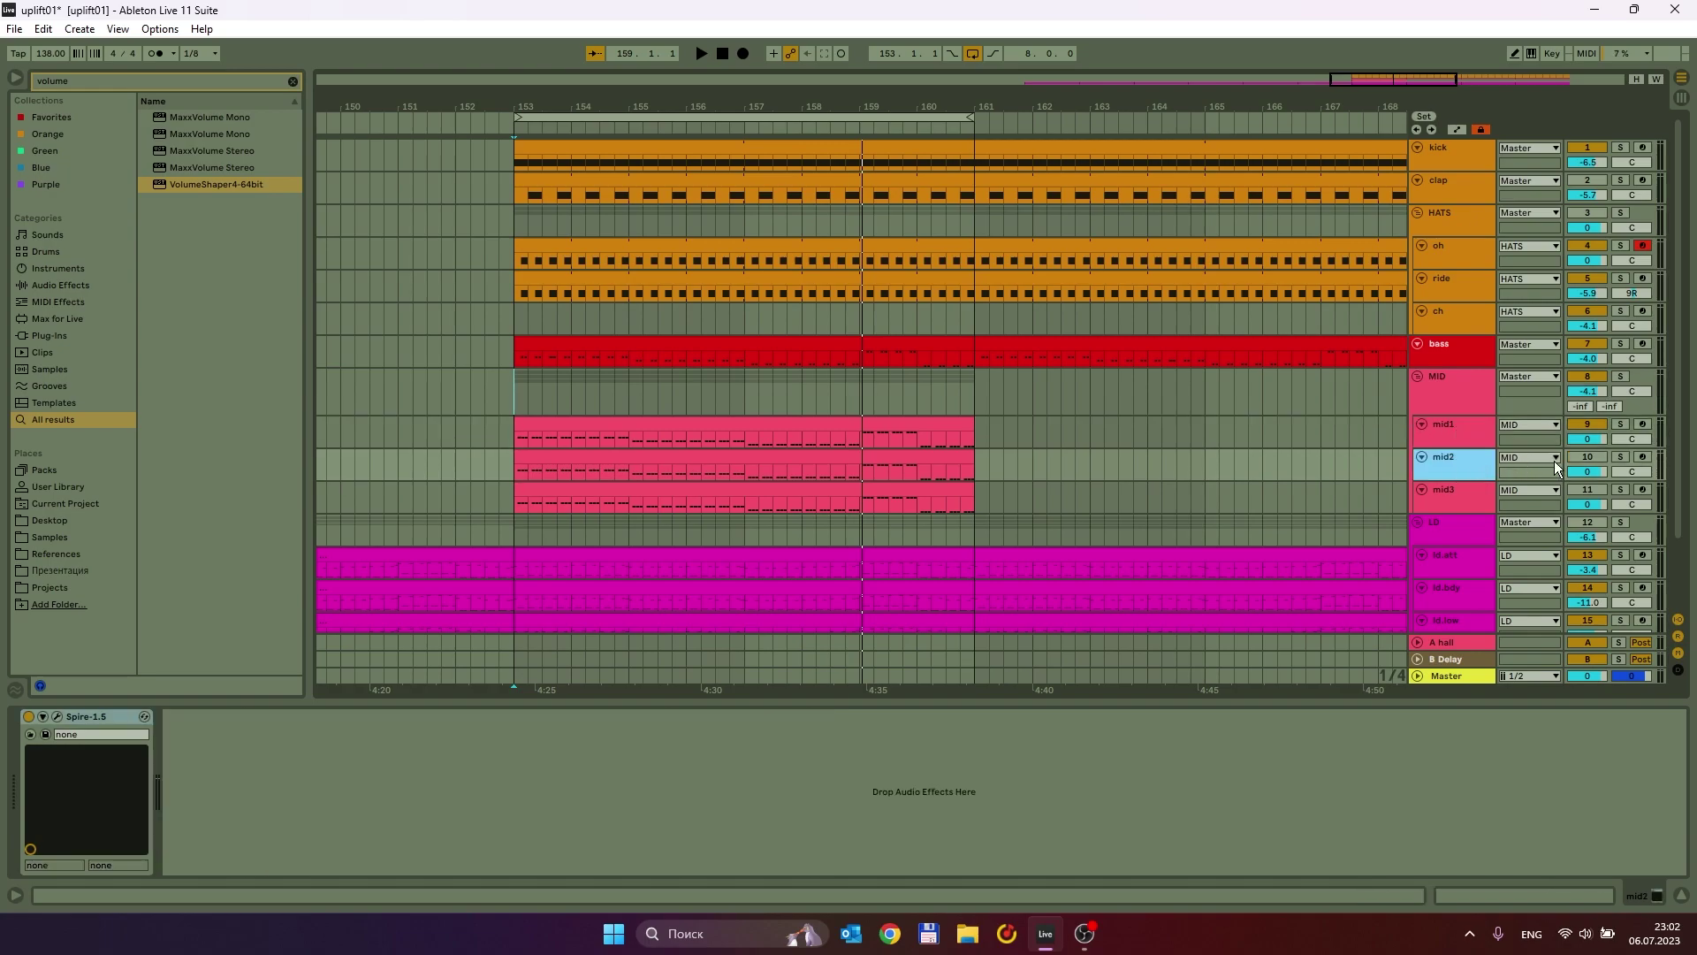
{"action": "left_click", "coordinate": [1585, 458]}
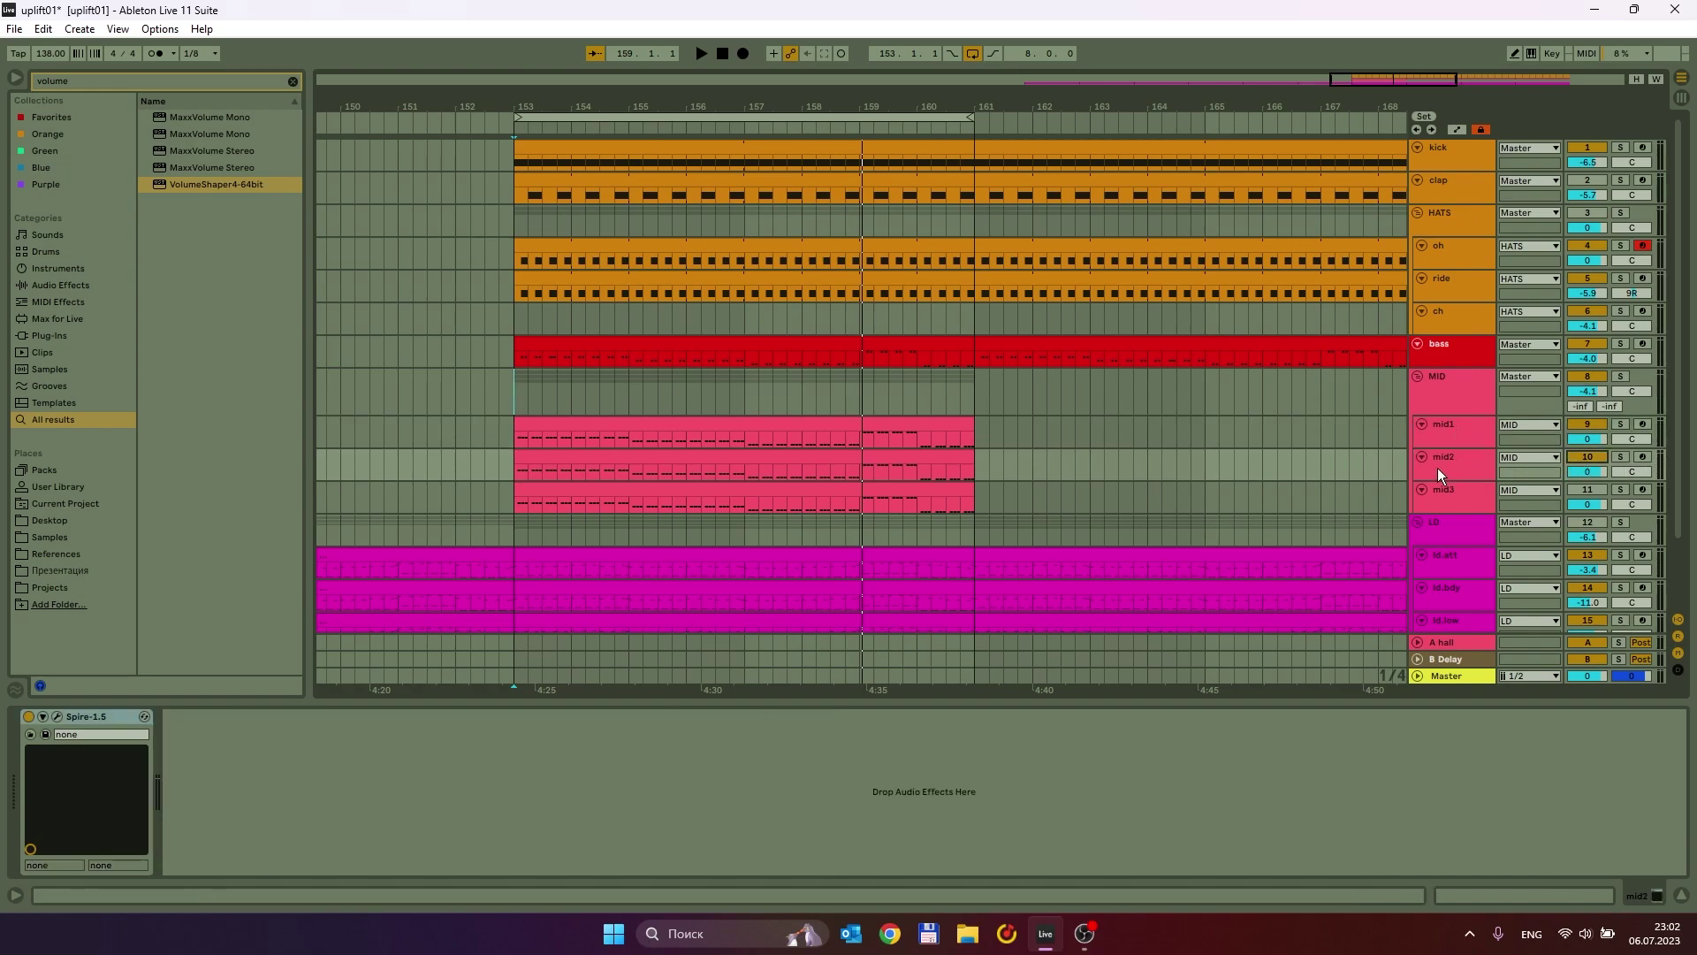
{"action": "left_click", "coordinate": [57, 717]}
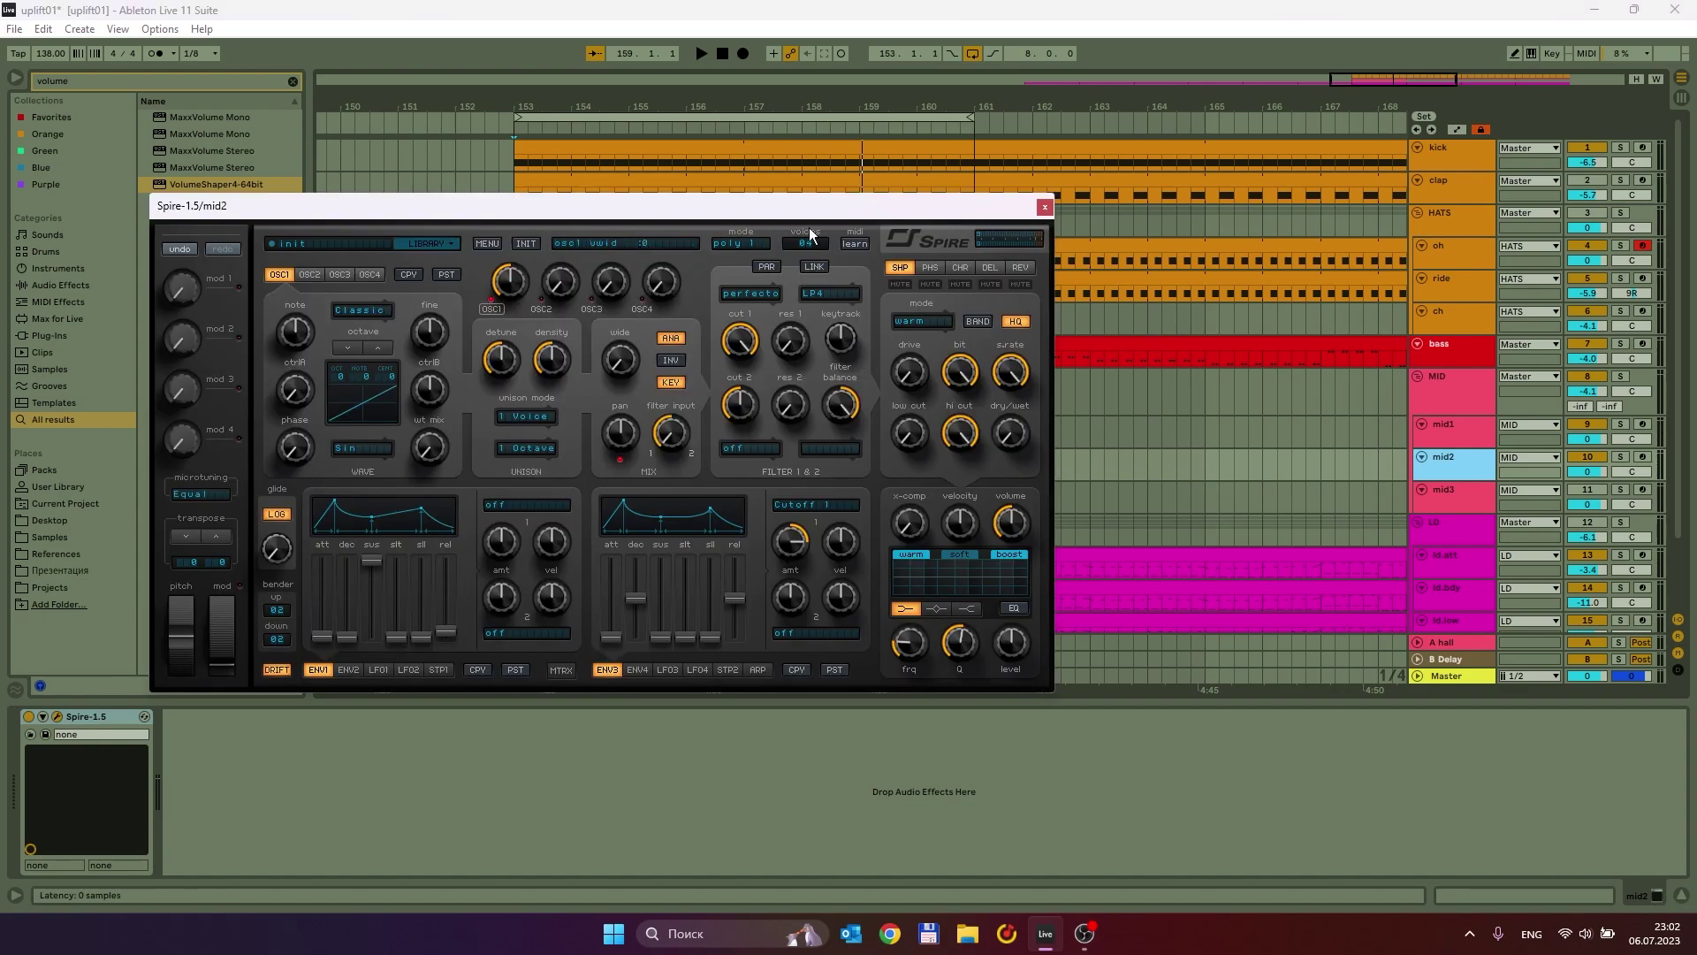
{"action": "left_click_drag", "start_coordinate": [665, 210], "coordinate": [824, 185]}
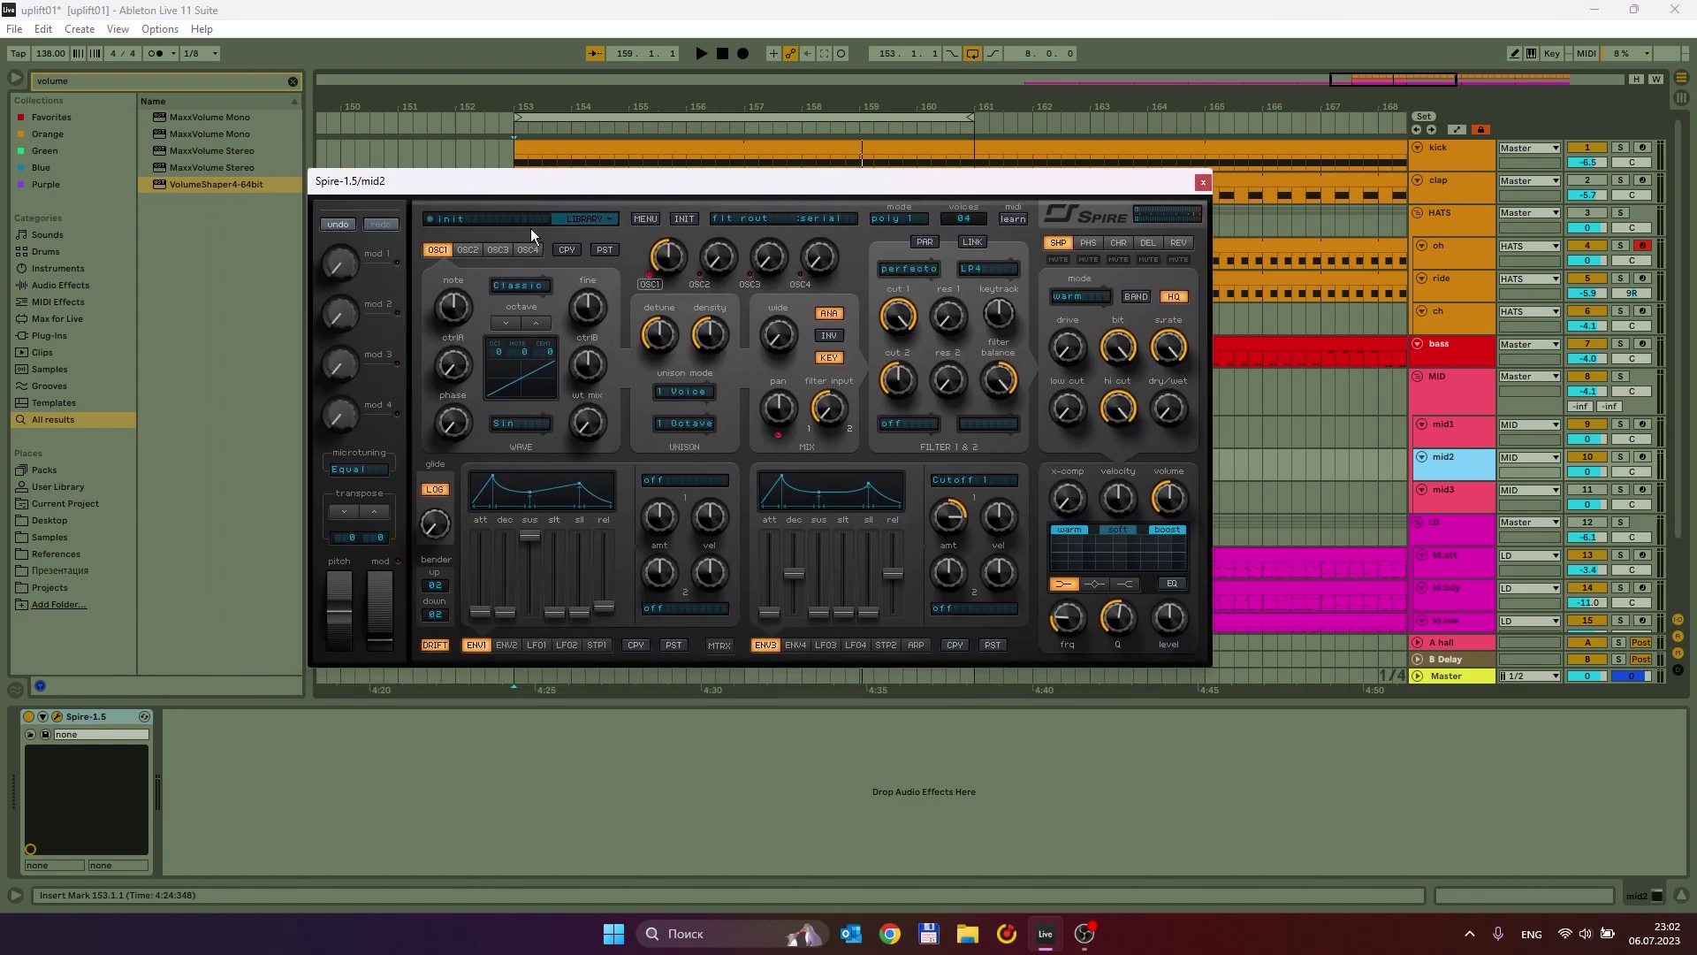
{"action": "left_click", "coordinate": [475, 219]}
{"action": "scroll", "coordinate": [531, 416], "scroll_direction": "down", "scroll_amount": 15}
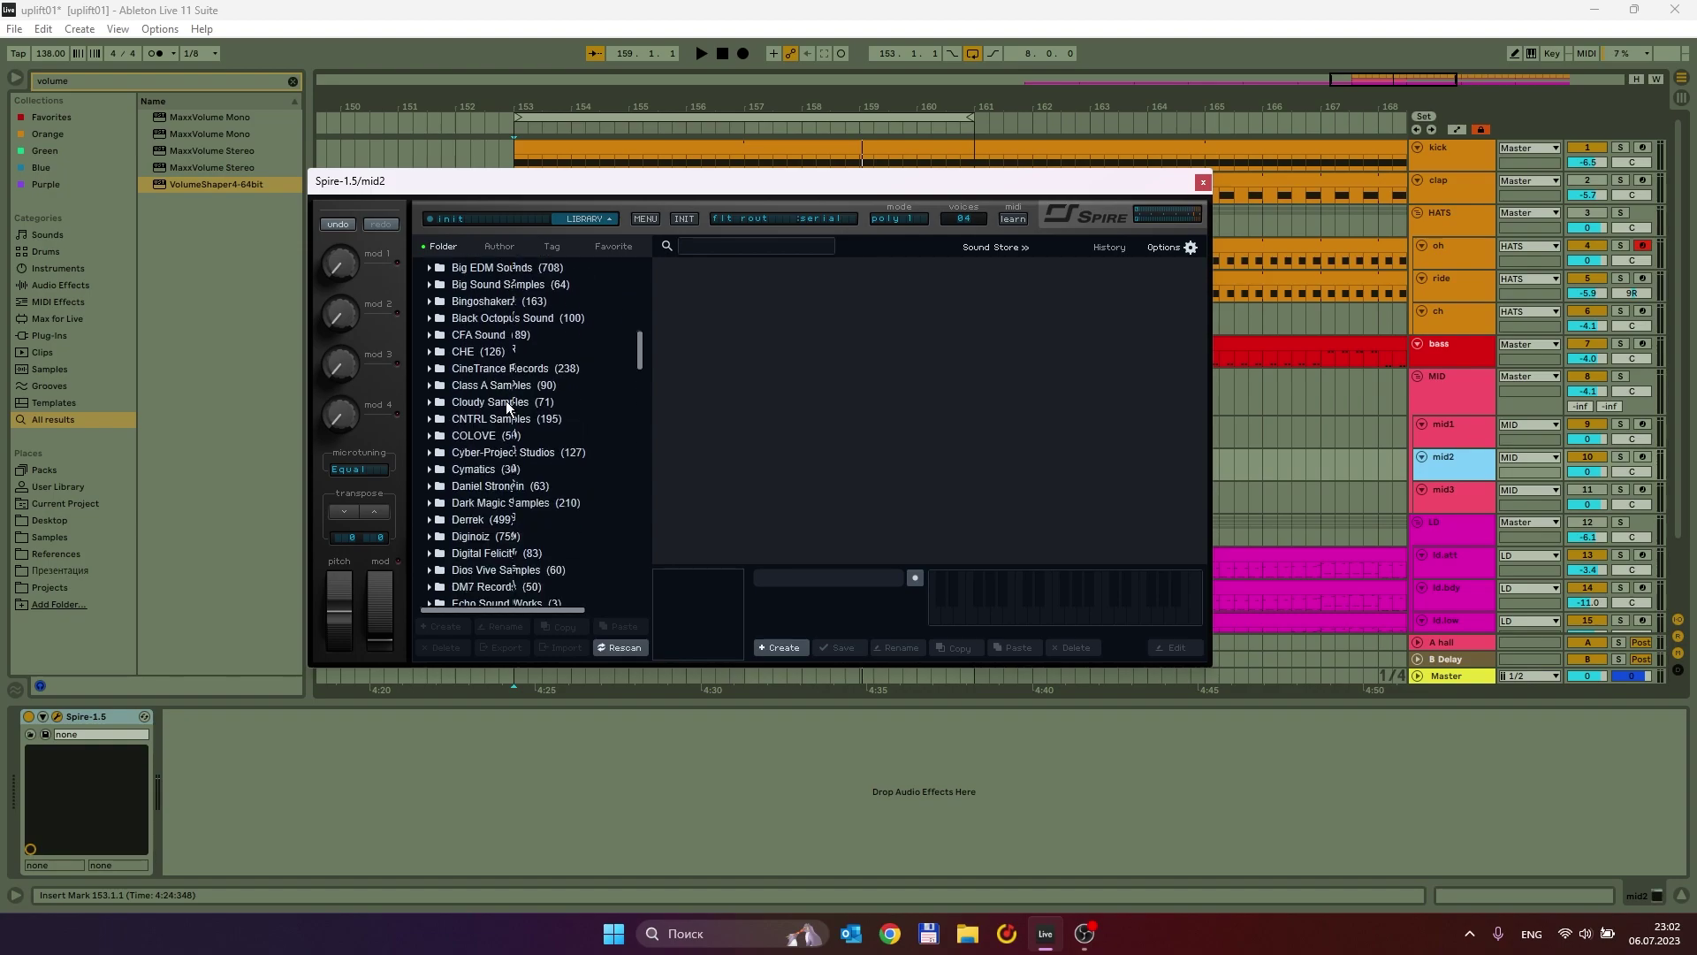
{"action": "scroll", "coordinate": [508, 411], "scroll_direction": "up", "scroll_amount": 2}
{"action": "left_click", "coordinate": [497, 432]}
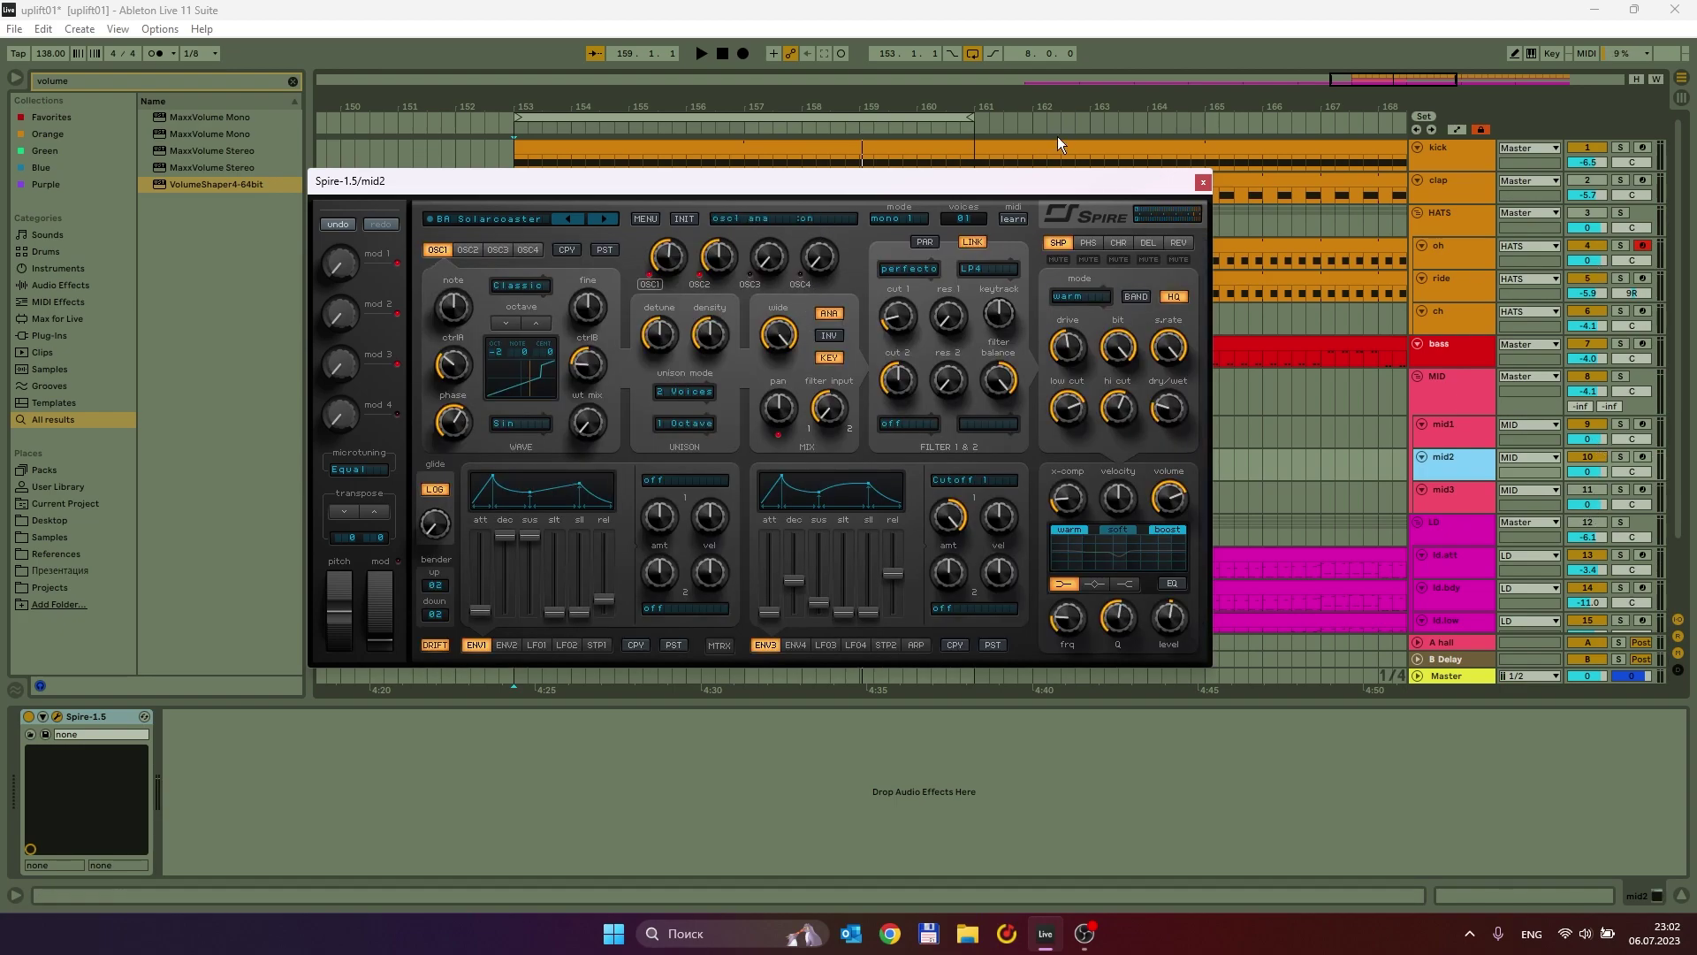
Close mid2's Spire window and shorten the arrangement loop to 2 bars starting at bar 153.
{"action": "left_click_drag", "start_coordinate": [1059, 177], "coordinate": [970, 486]}
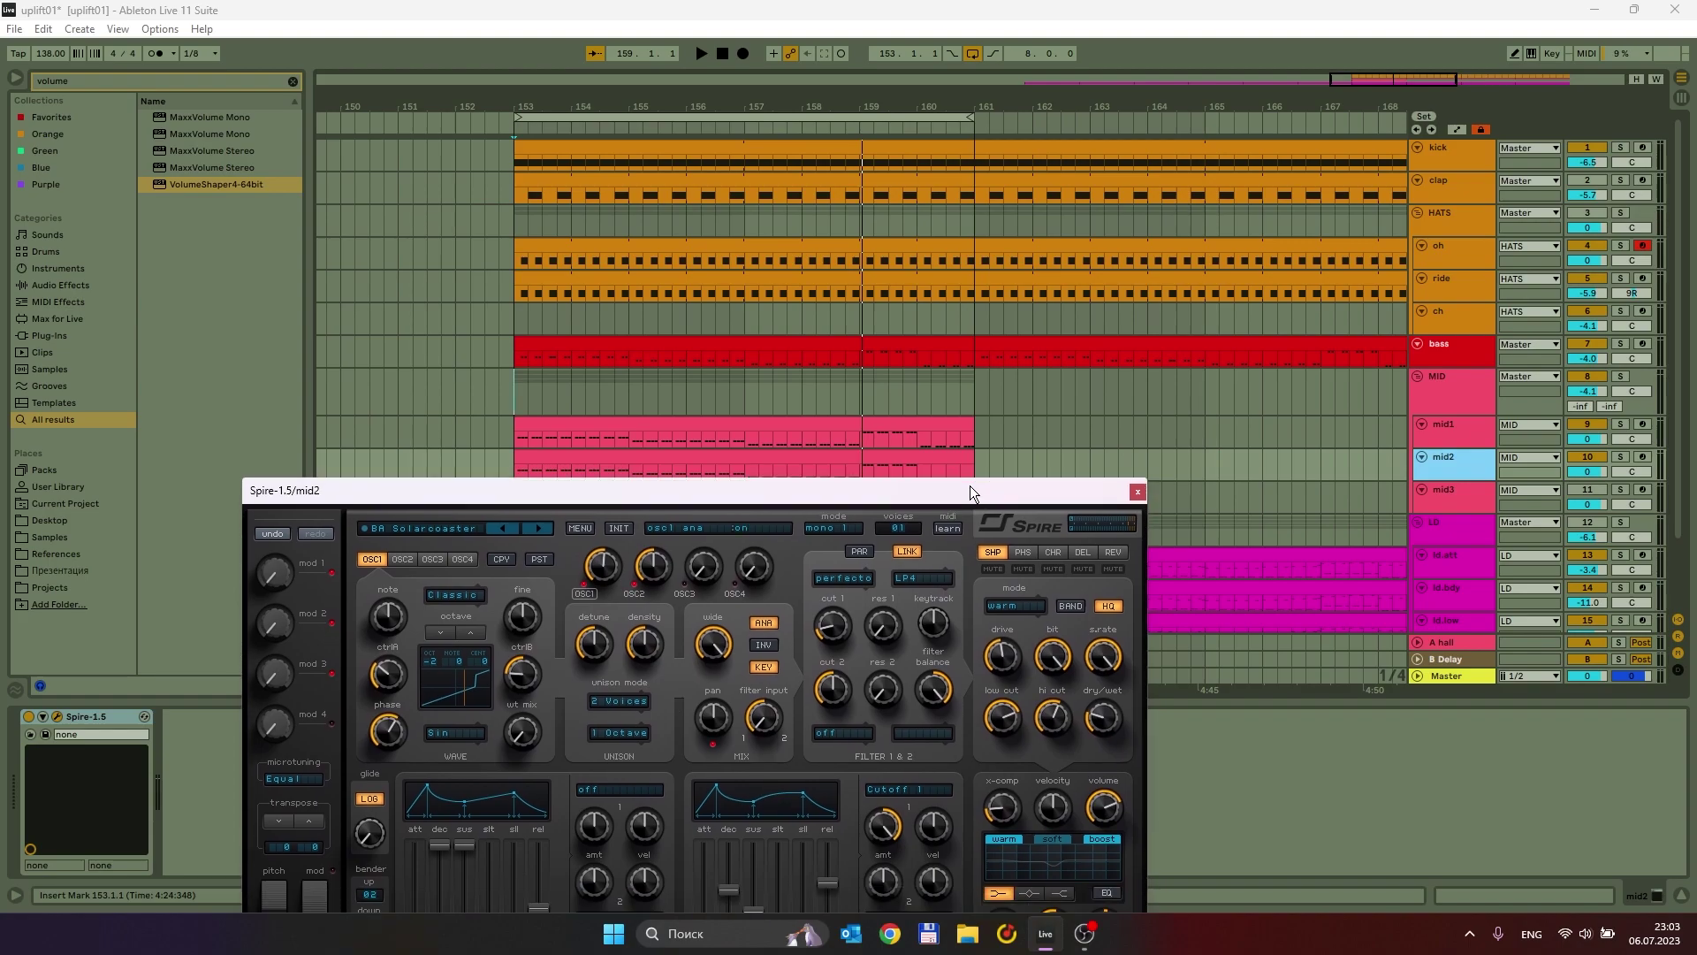
{"action": "left_click", "coordinate": [1137, 492]}
{"action": "left_click_drag", "start_coordinate": [964, 116], "coordinate": [743, 116]}
{"action": "left_click_drag", "start_coordinate": [521, 119], "coordinate": [630, 122]}
Check the mid1 and mid2 clips in the note editor, then solo mid2 and show its device chain.
{"action": "key", "text": "Down"}
{"action": "double_click", "coordinate": [580, 426]}
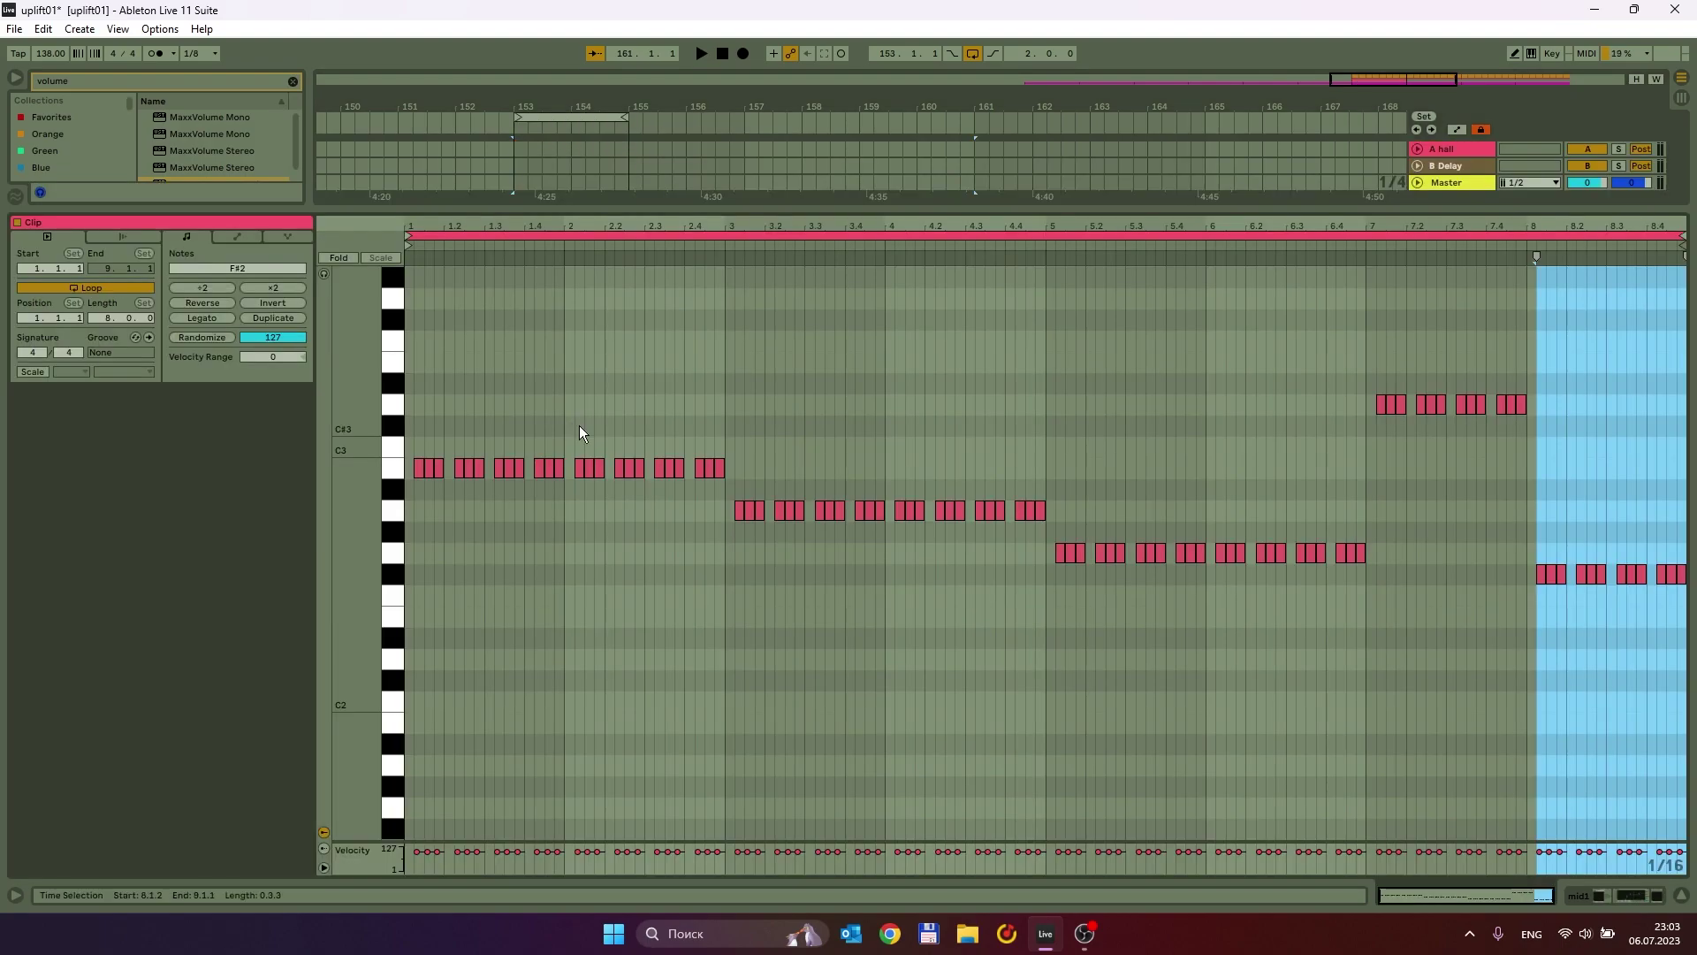
{"action": "left_click", "coordinate": [1682, 896]}
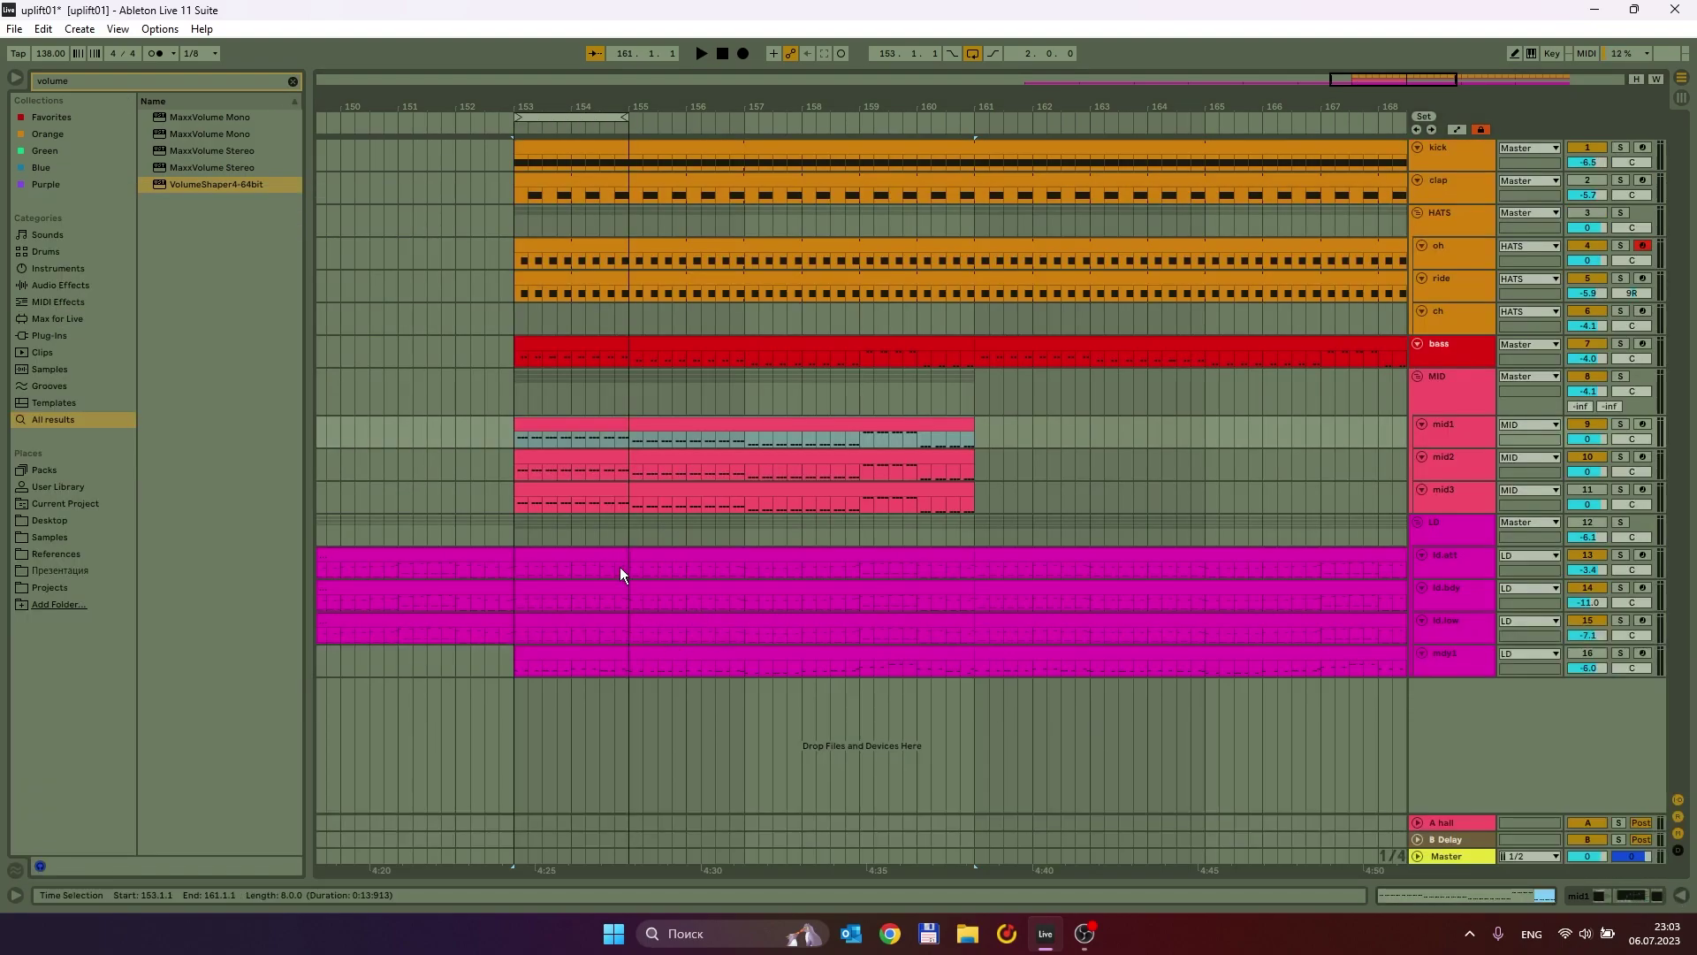
{"action": "double_click", "coordinate": [588, 464]}
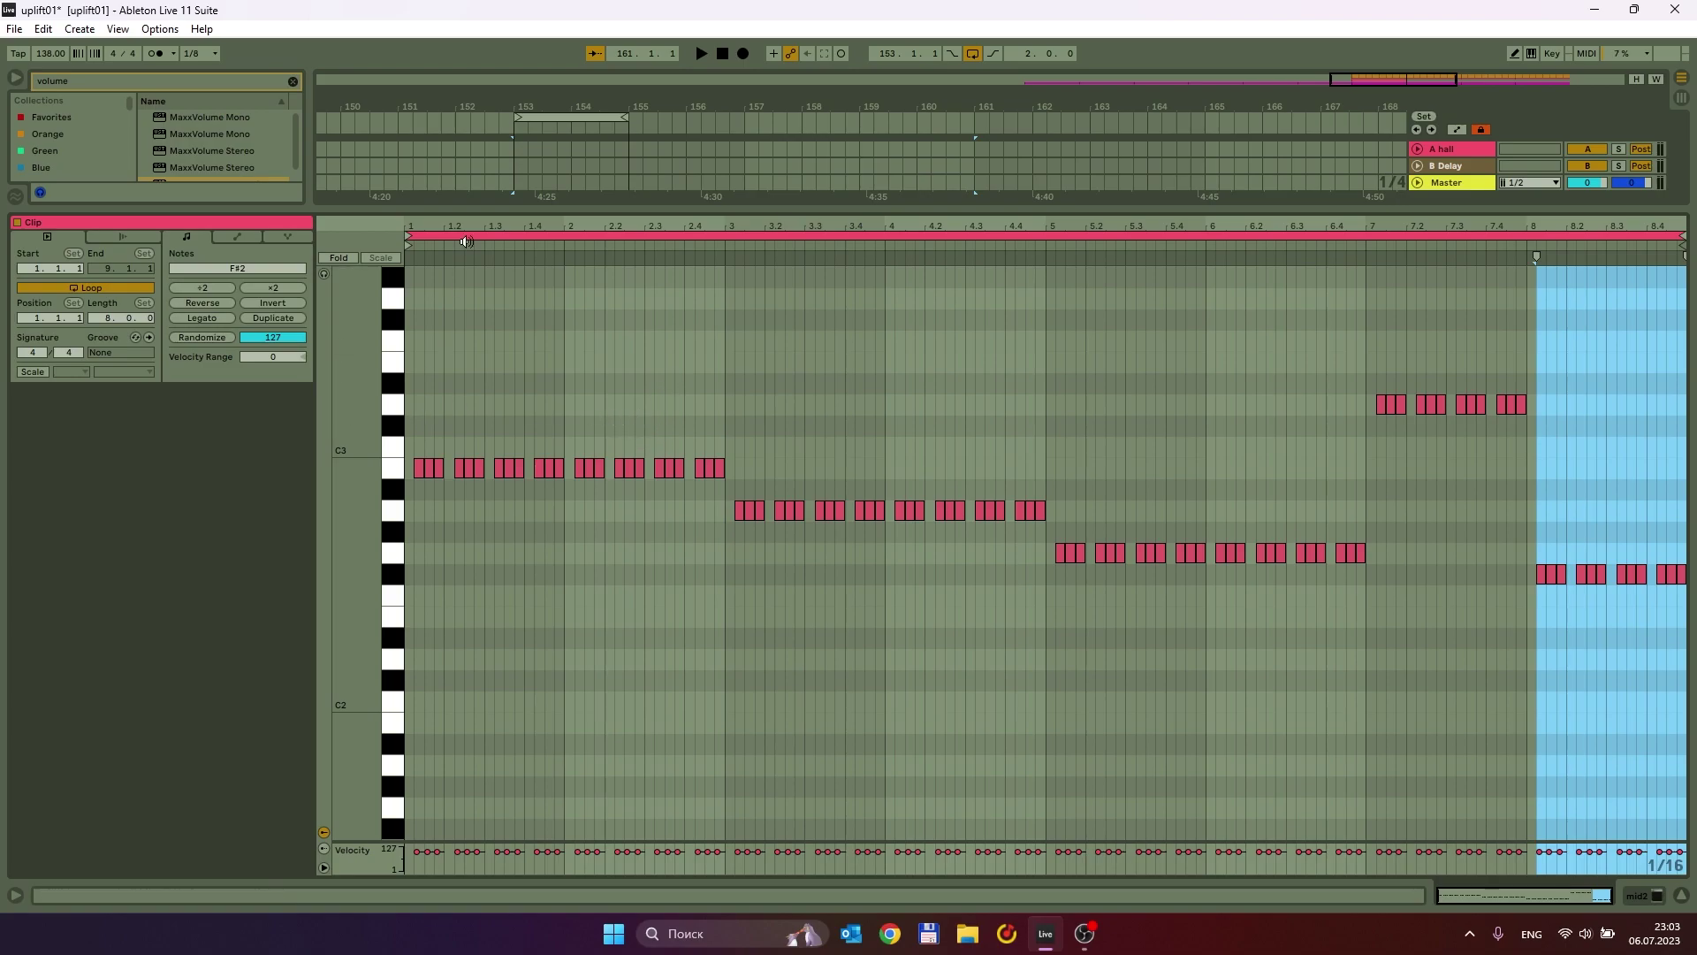
{"action": "key", "text": "space"}
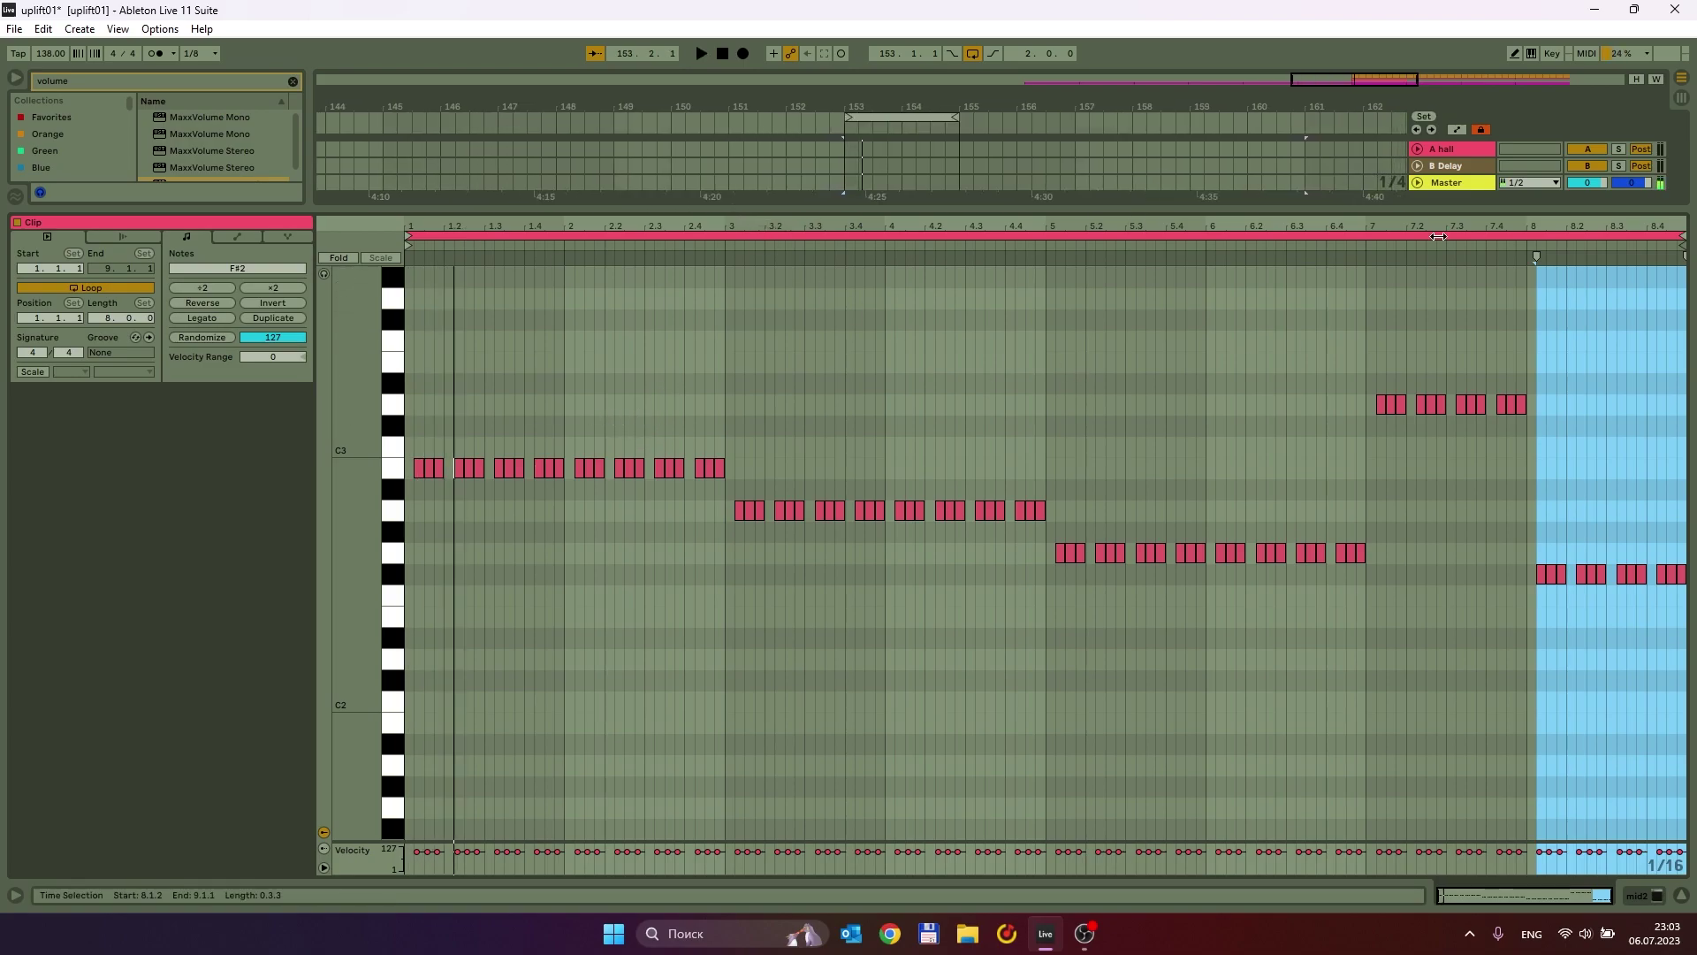
{"action": "left_click_drag", "start_coordinate": [1411, 204], "coordinate": [1399, 667]}
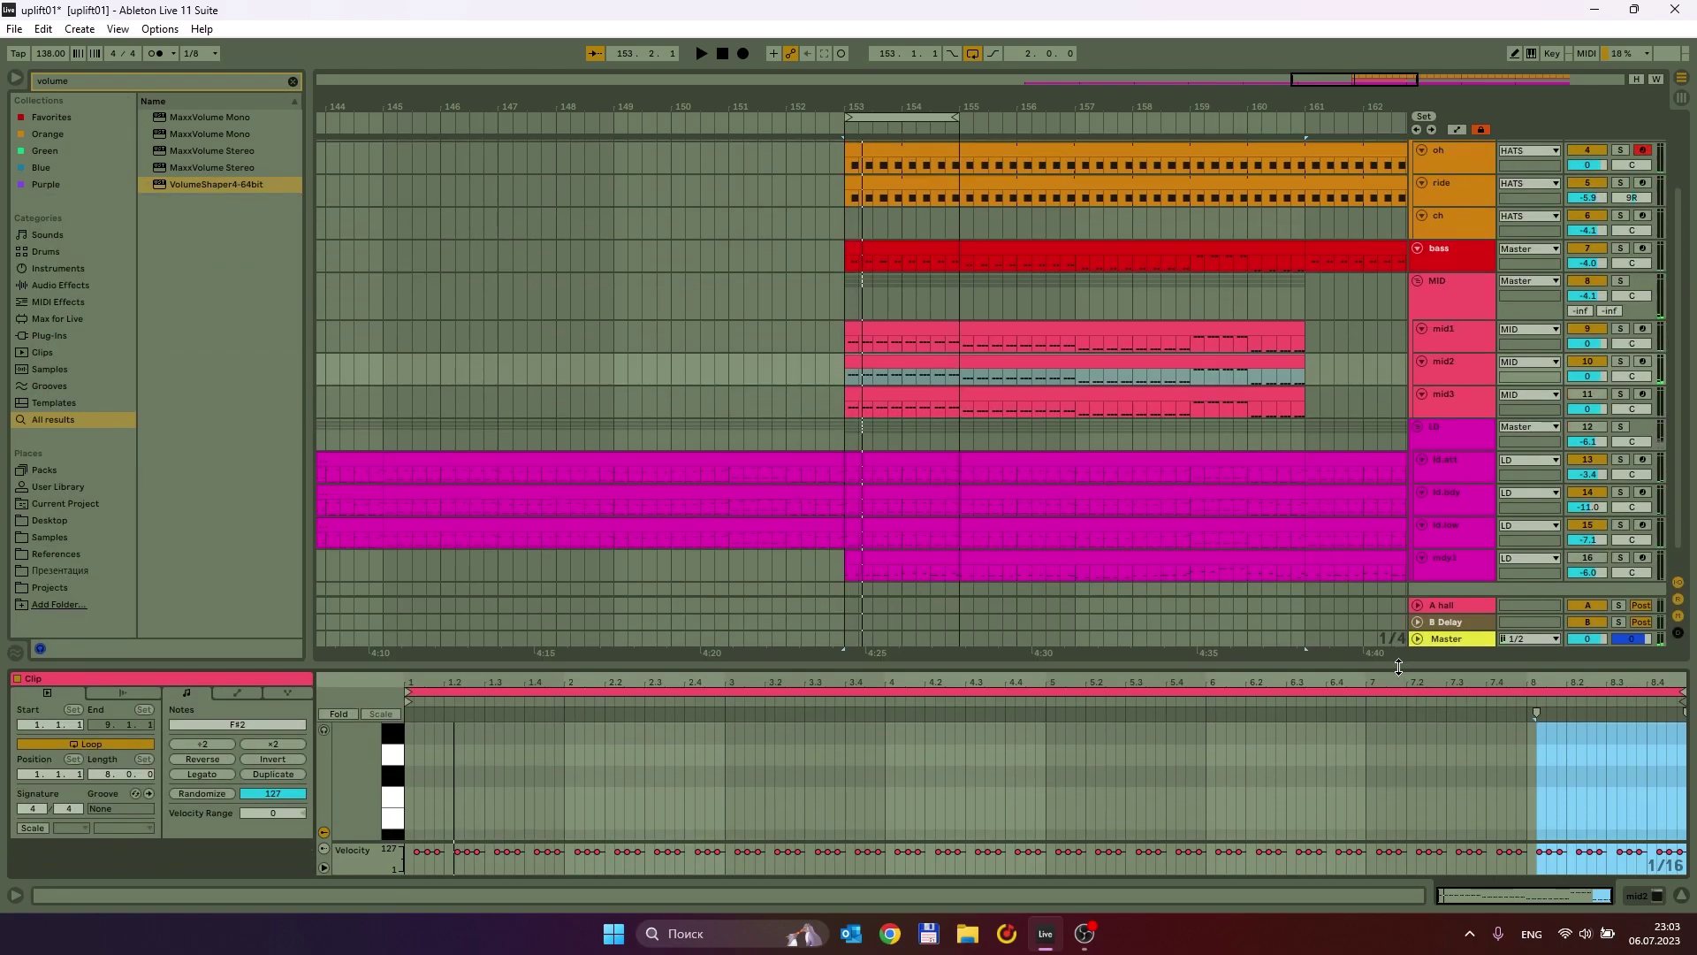
{"action": "left_click", "coordinate": [1458, 377]}
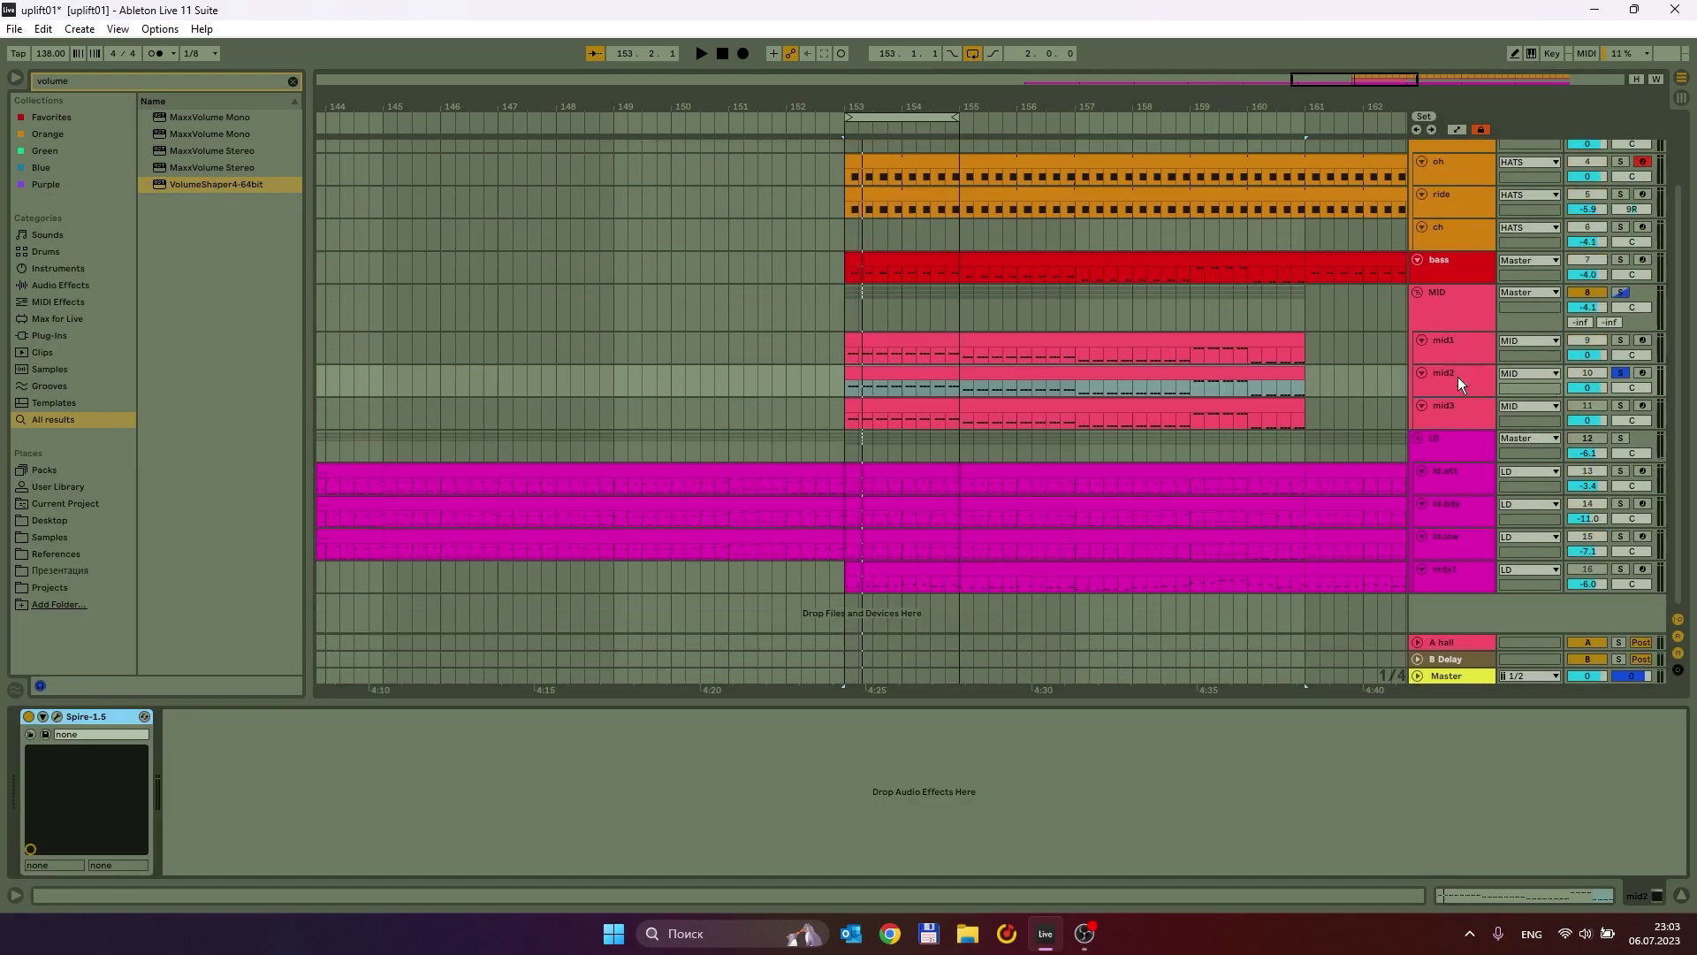
In mid2's clip, raise the B2 note at 1.2.3 by an octave and set the mid2 volume to -8.2 dB while auditioning.
{"action": "double_click", "coordinate": [957, 375]}
{"action": "left_click_drag", "start_coordinate": [812, 678], "coordinate": [849, 220]}
{"action": "left_click_drag", "start_coordinate": [579, 236], "coordinate": [859, 736]}
{"action": "key", "text": "space"}
{"action": "key", "text": "space"}
{"action": "left_click_drag", "start_coordinate": [1588, 387], "coordinate": [1588, 415]}
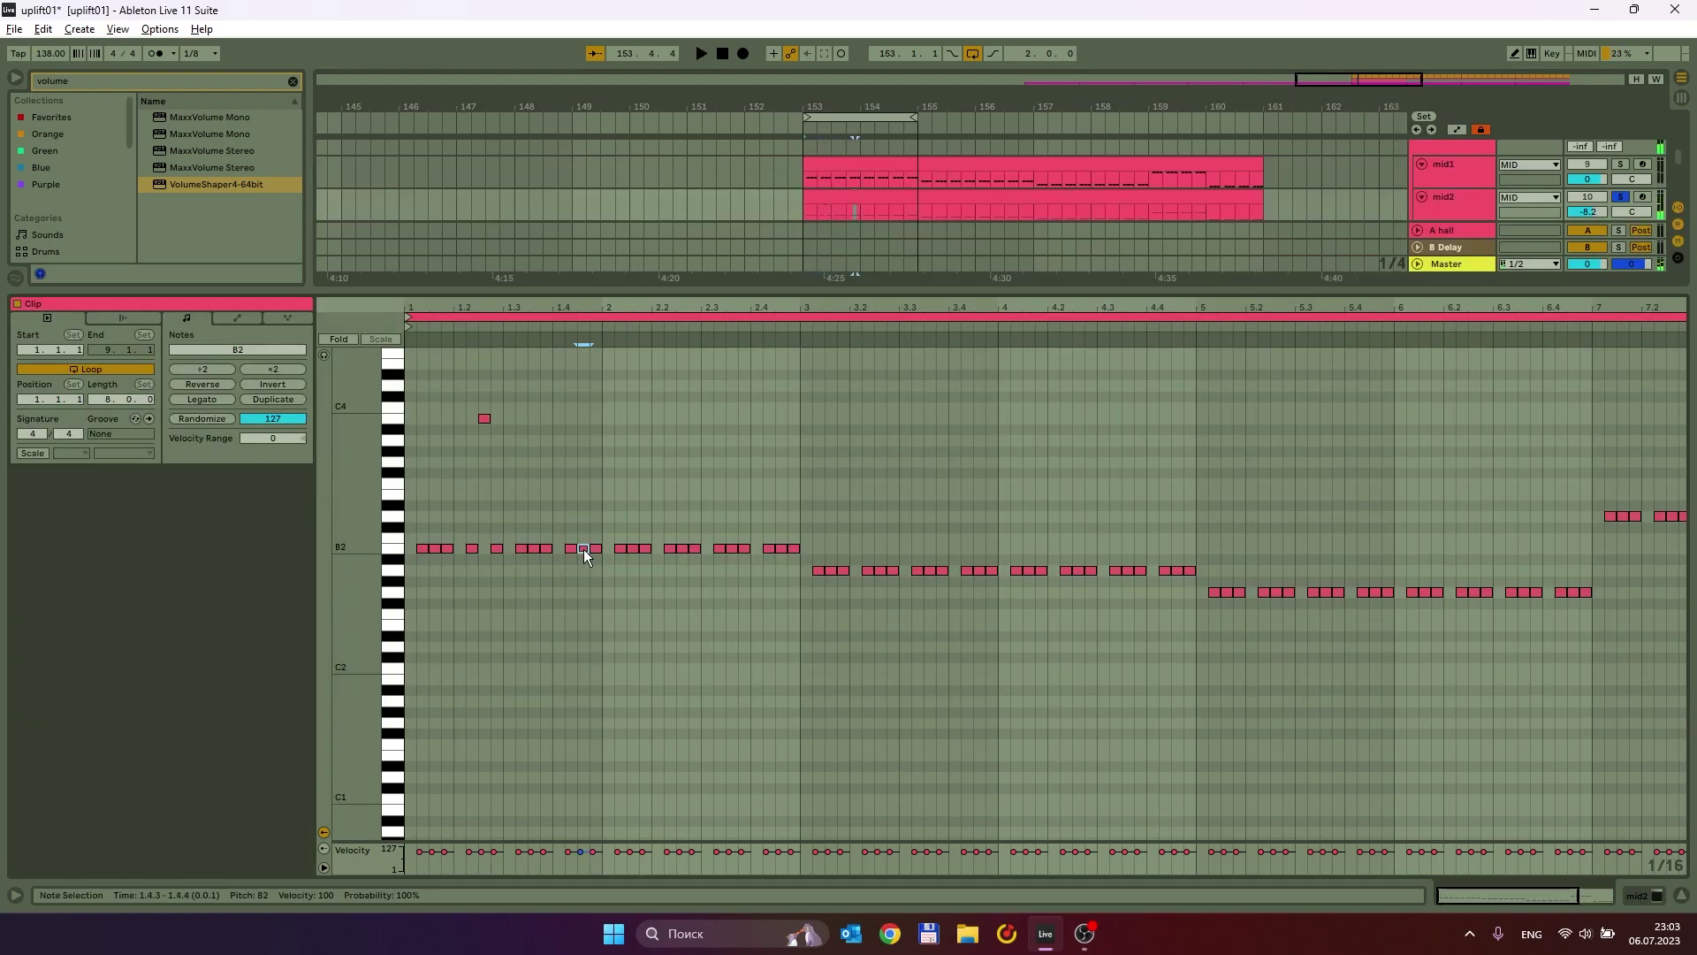
Raise mid2's B2 notes at 1.4.3, 2.2.3 and 2.4.3 by an octave, play the loop, and hide the clip view.
{"action": "key", "text": "shift+Up"}
{"action": "key", "text": "space"}
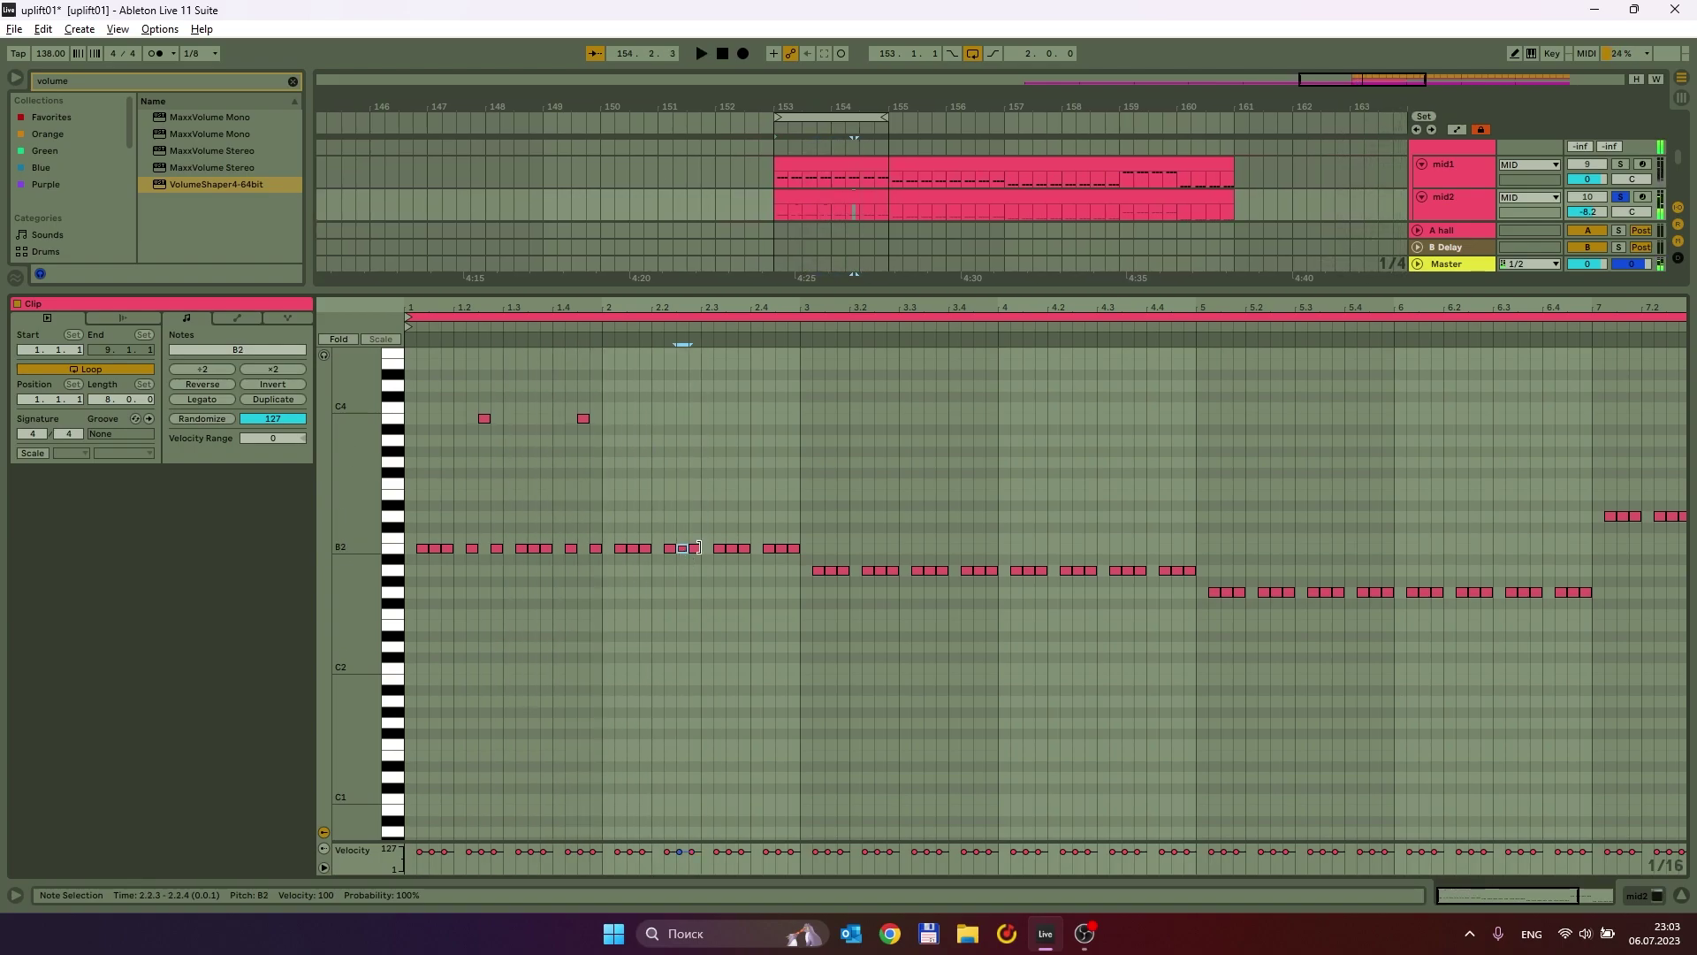
{"action": "left_click", "coordinate": [782, 548], "text": "shift"}
{"action": "key", "text": "shift+Up"}
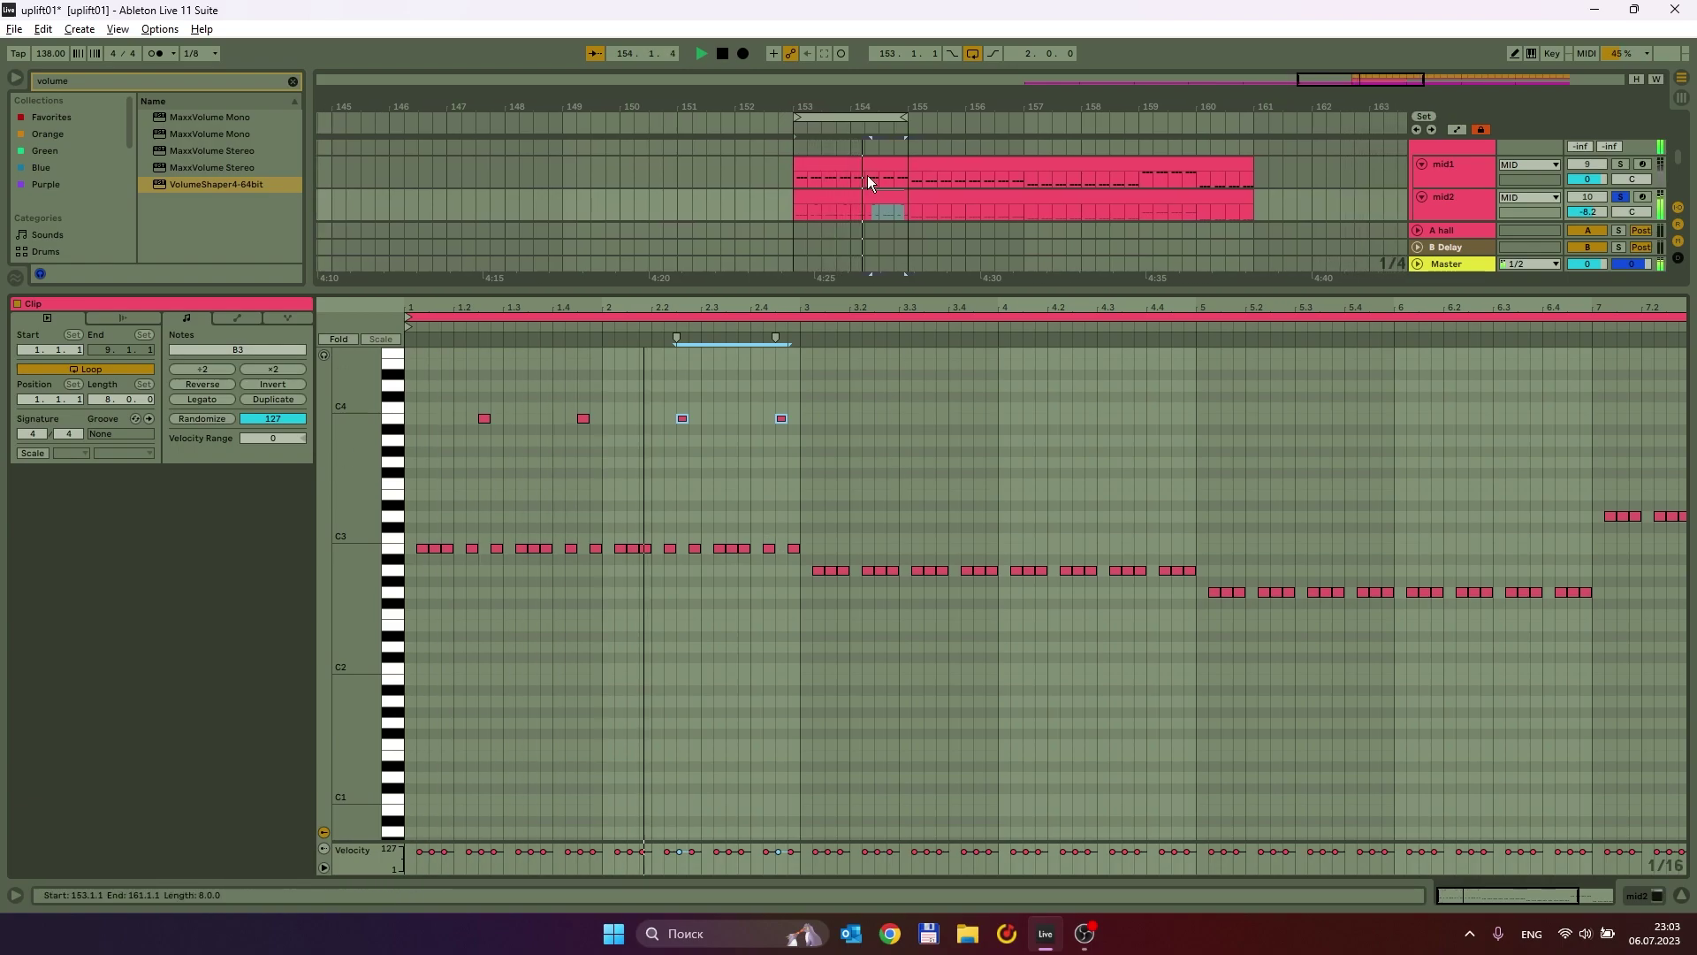
{"action": "key", "text": "ctrl+alt+l"}
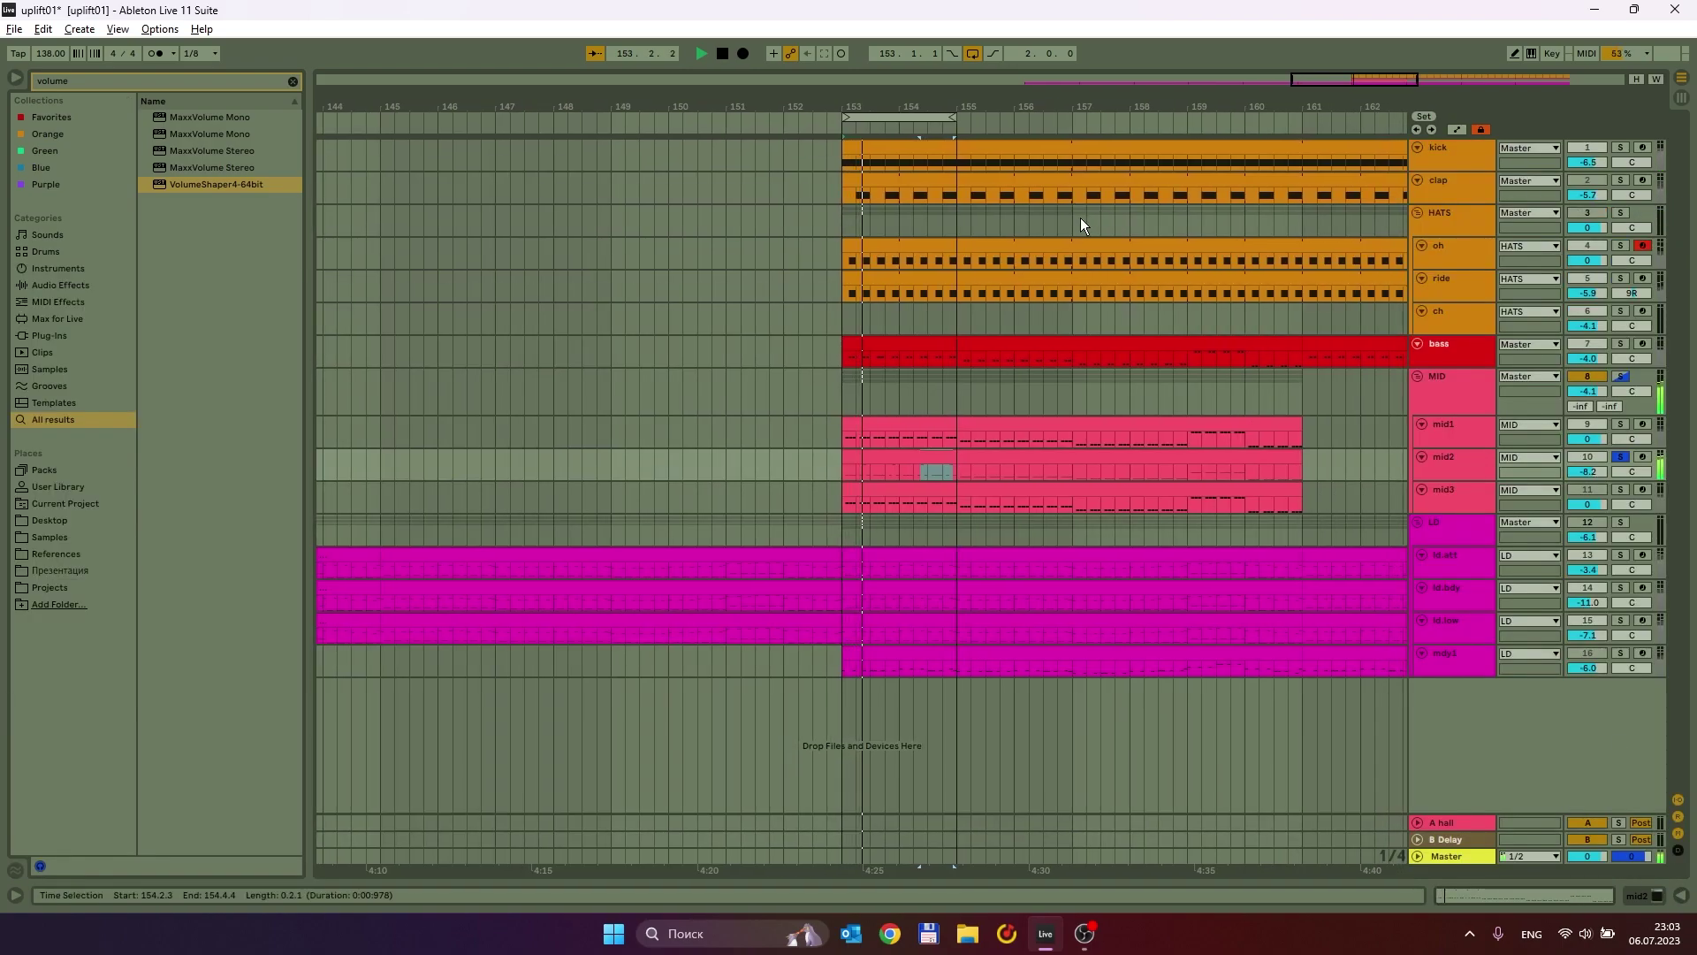
Compare mid1 and mid2 by soloing each in turn, leaving mid2 soloed with its device chain shown.
{"action": "left_click", "coordinate": [1621, 424]}
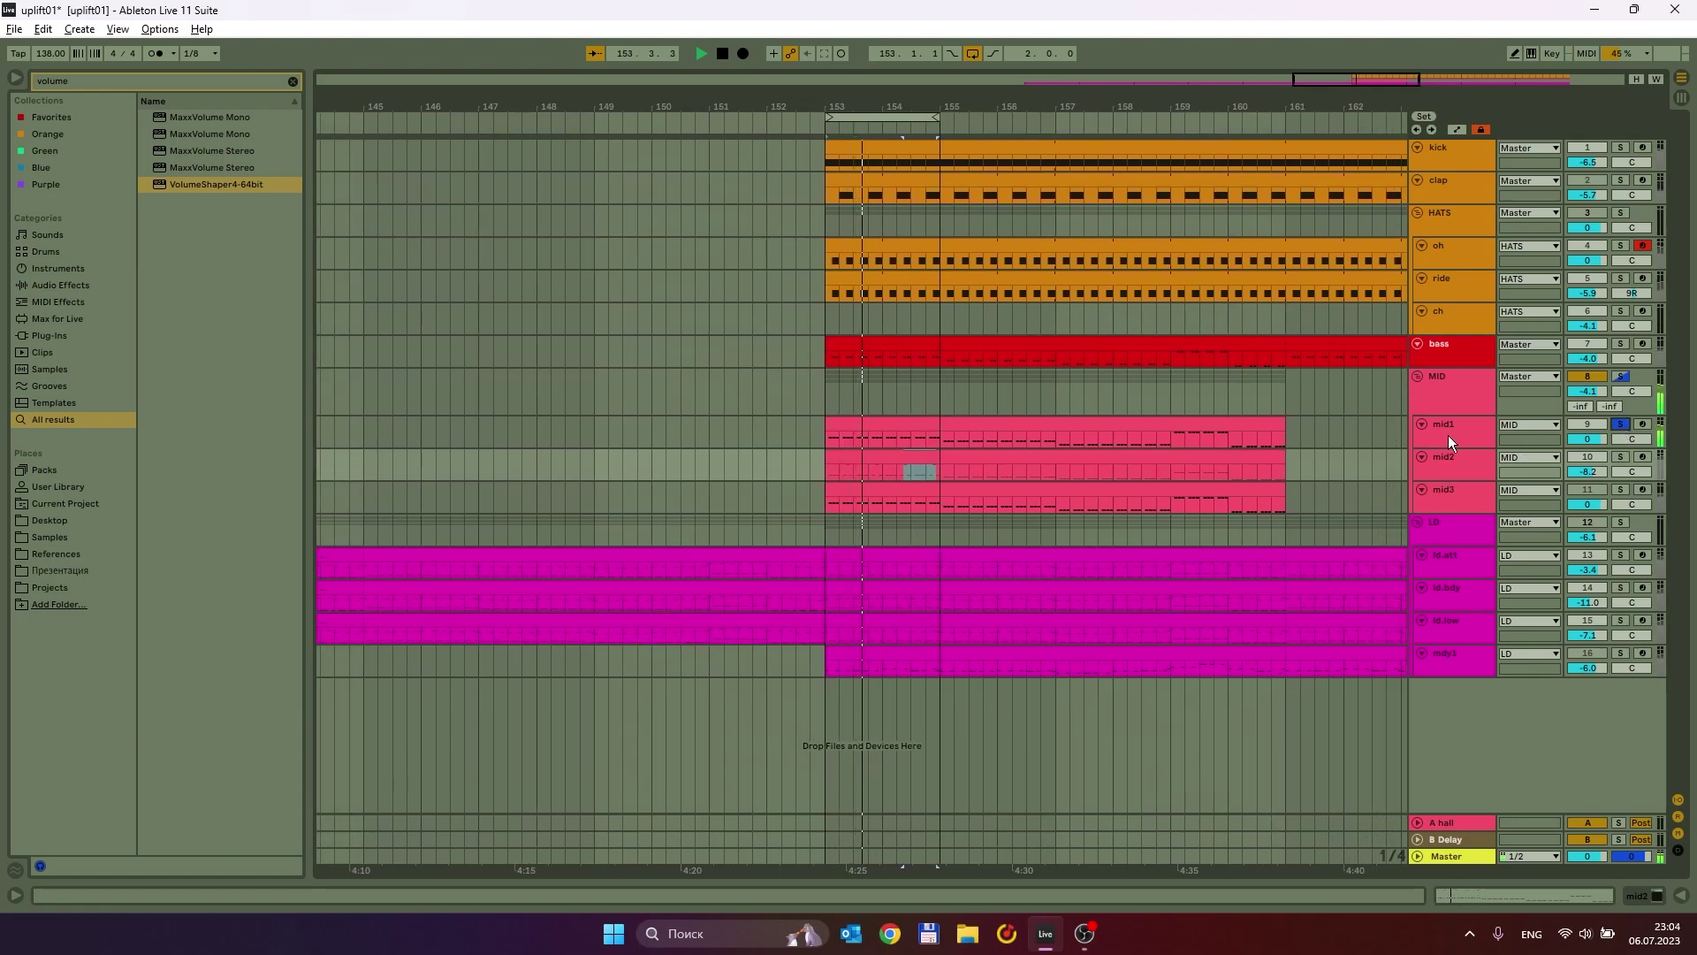
{"action": "left_click", "coordinate": [1621, 456]}
{"action": "double_click", "coordinate": [1446, 464]}
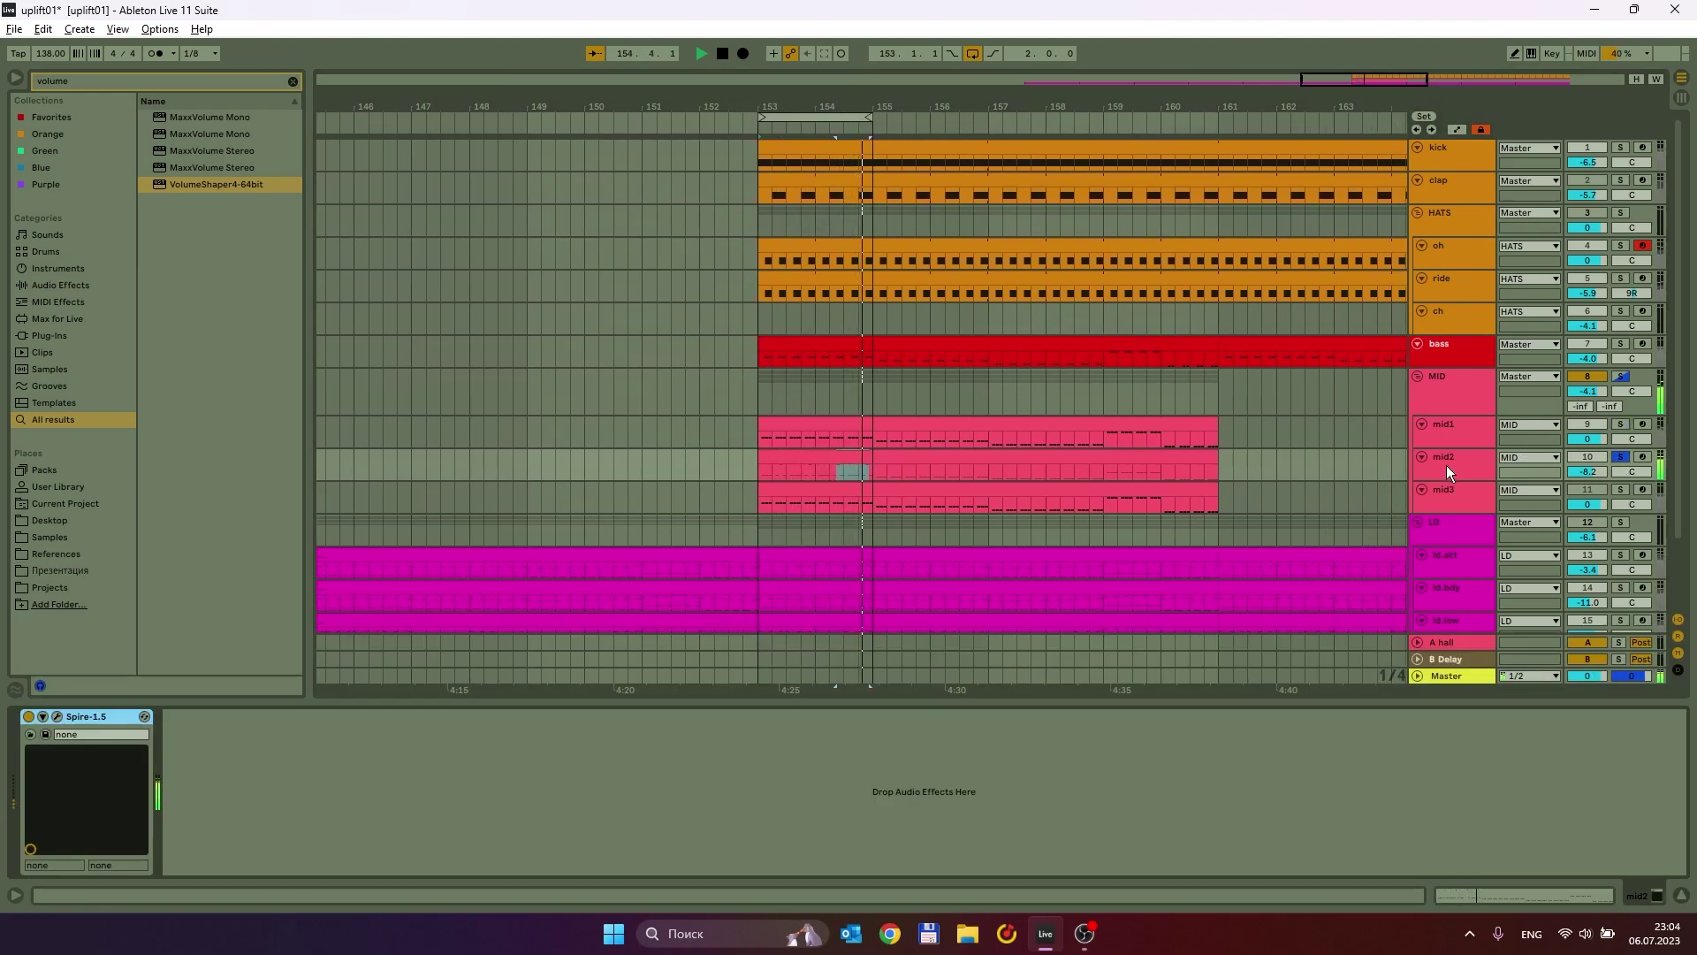
Copy the EQ Eight and VolumeShaper devices from mid1 into mid2's device chain after Spire.
{"action": "left_click", "coordinate": [1432, 439]}
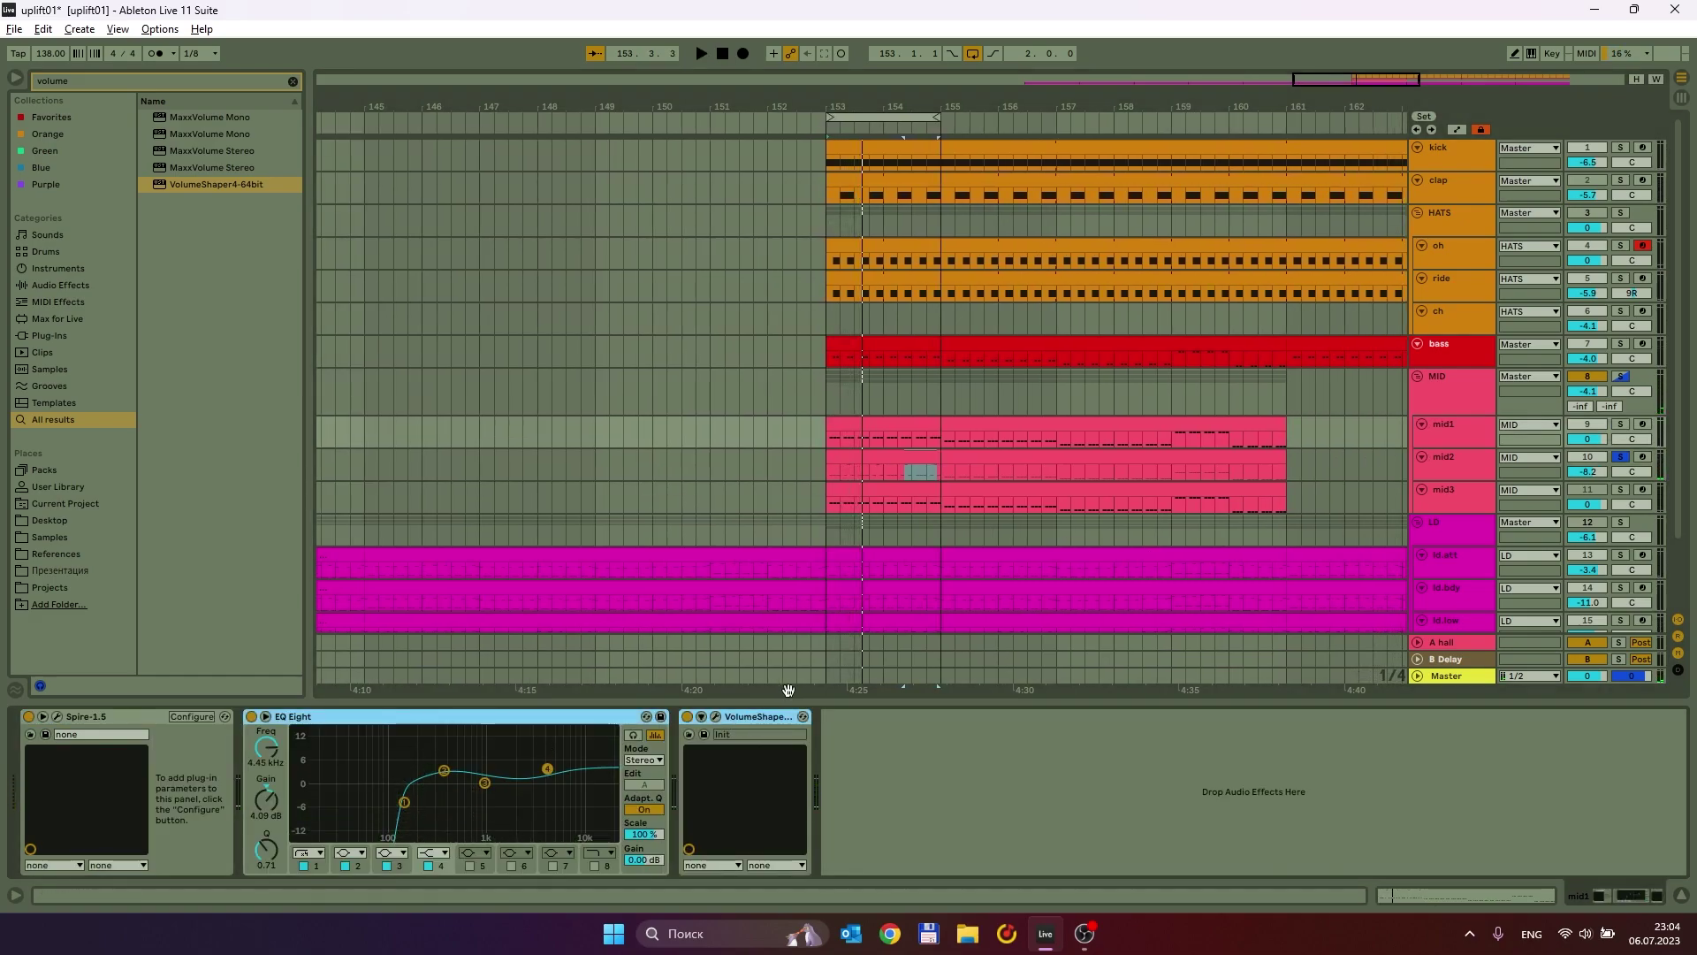
{"action": "left_click", "coordinate": [1439, 460]}
{"action": "left_click", "coordinate": [866, 804]}
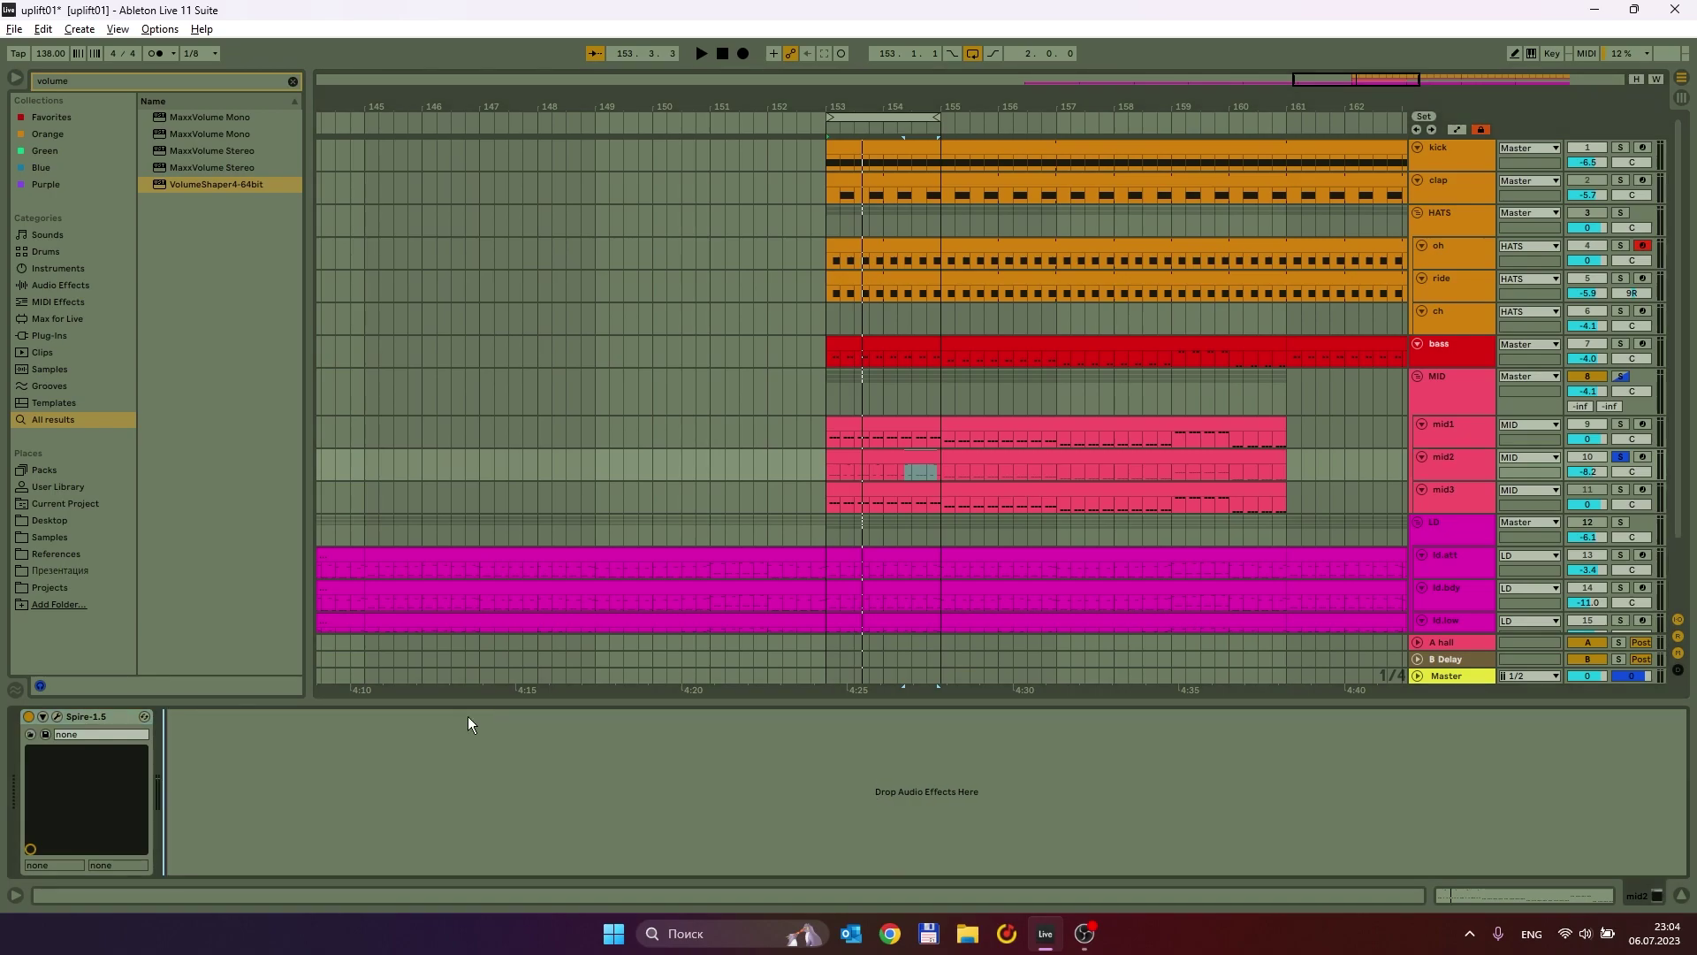
{"action": "key", "text": "ctrl+v"}
In mid2's EQ Eight, move band 2 slightly lower in frequency, enable band 8, and set band 4 to 10.7 kHz and 5.33 dB.
{"action": "left_click_drag", "start_coordinate": [363, 770], "coordinate": [351, 771]}
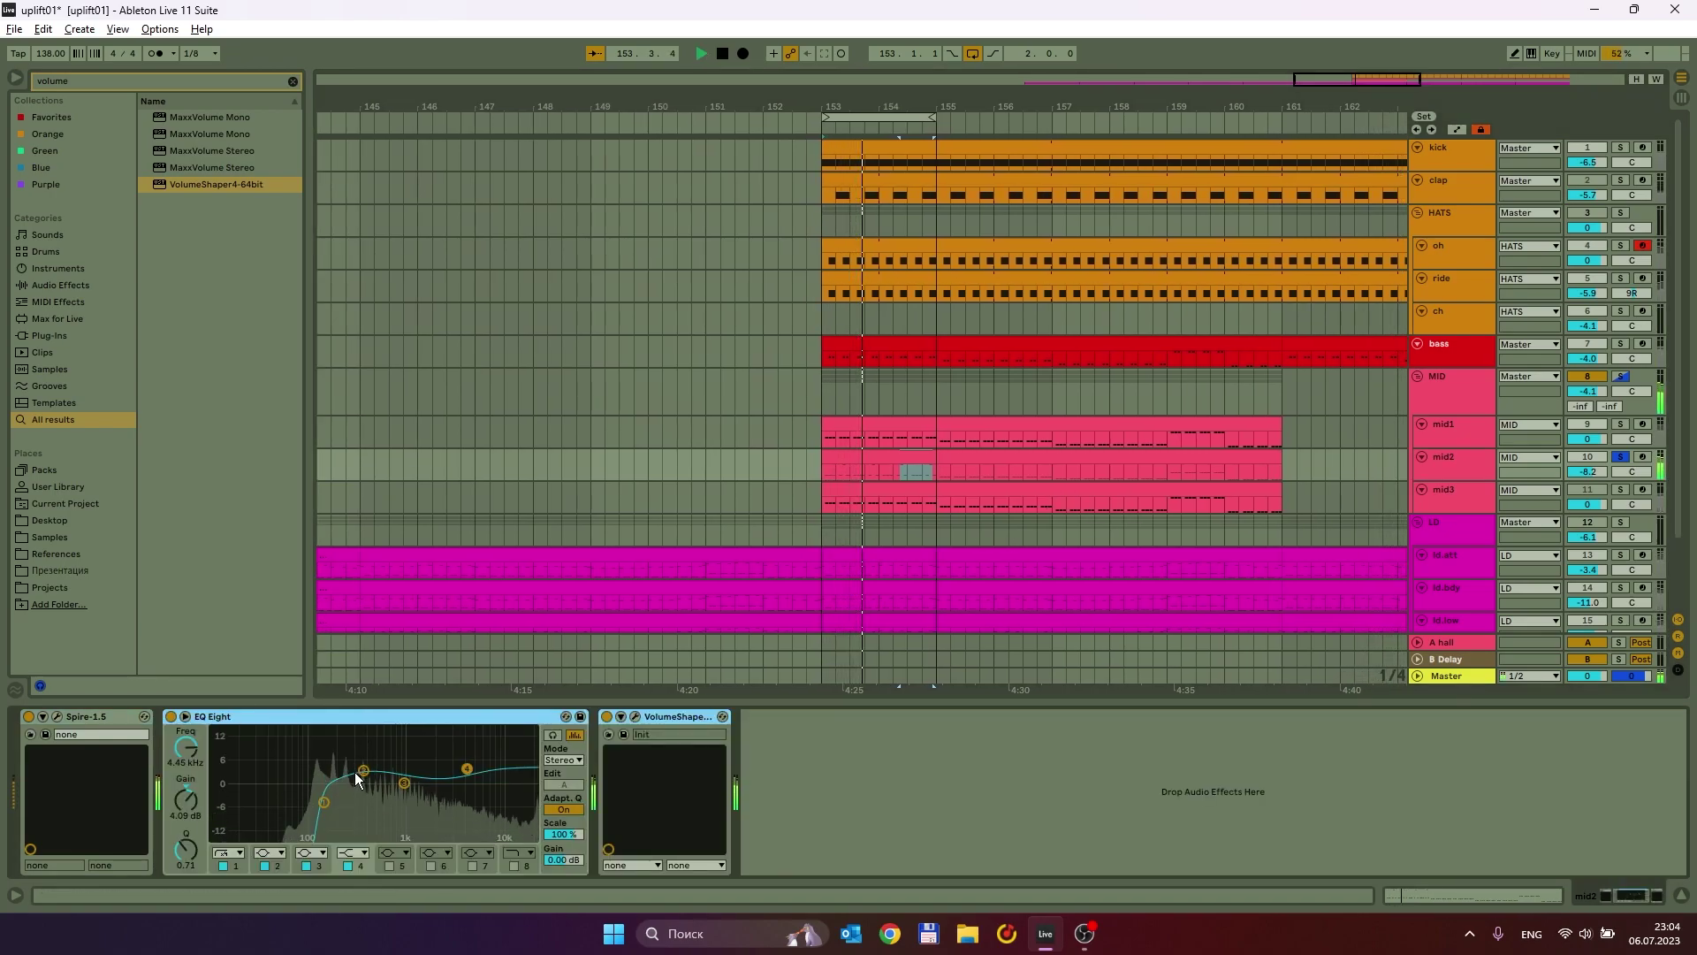
{"action": "left_click", "coordinate": [518, 866]}
{"action": "left_click_drag", "start_coordinate": [466, 768], "coordinate": [503, 764]}
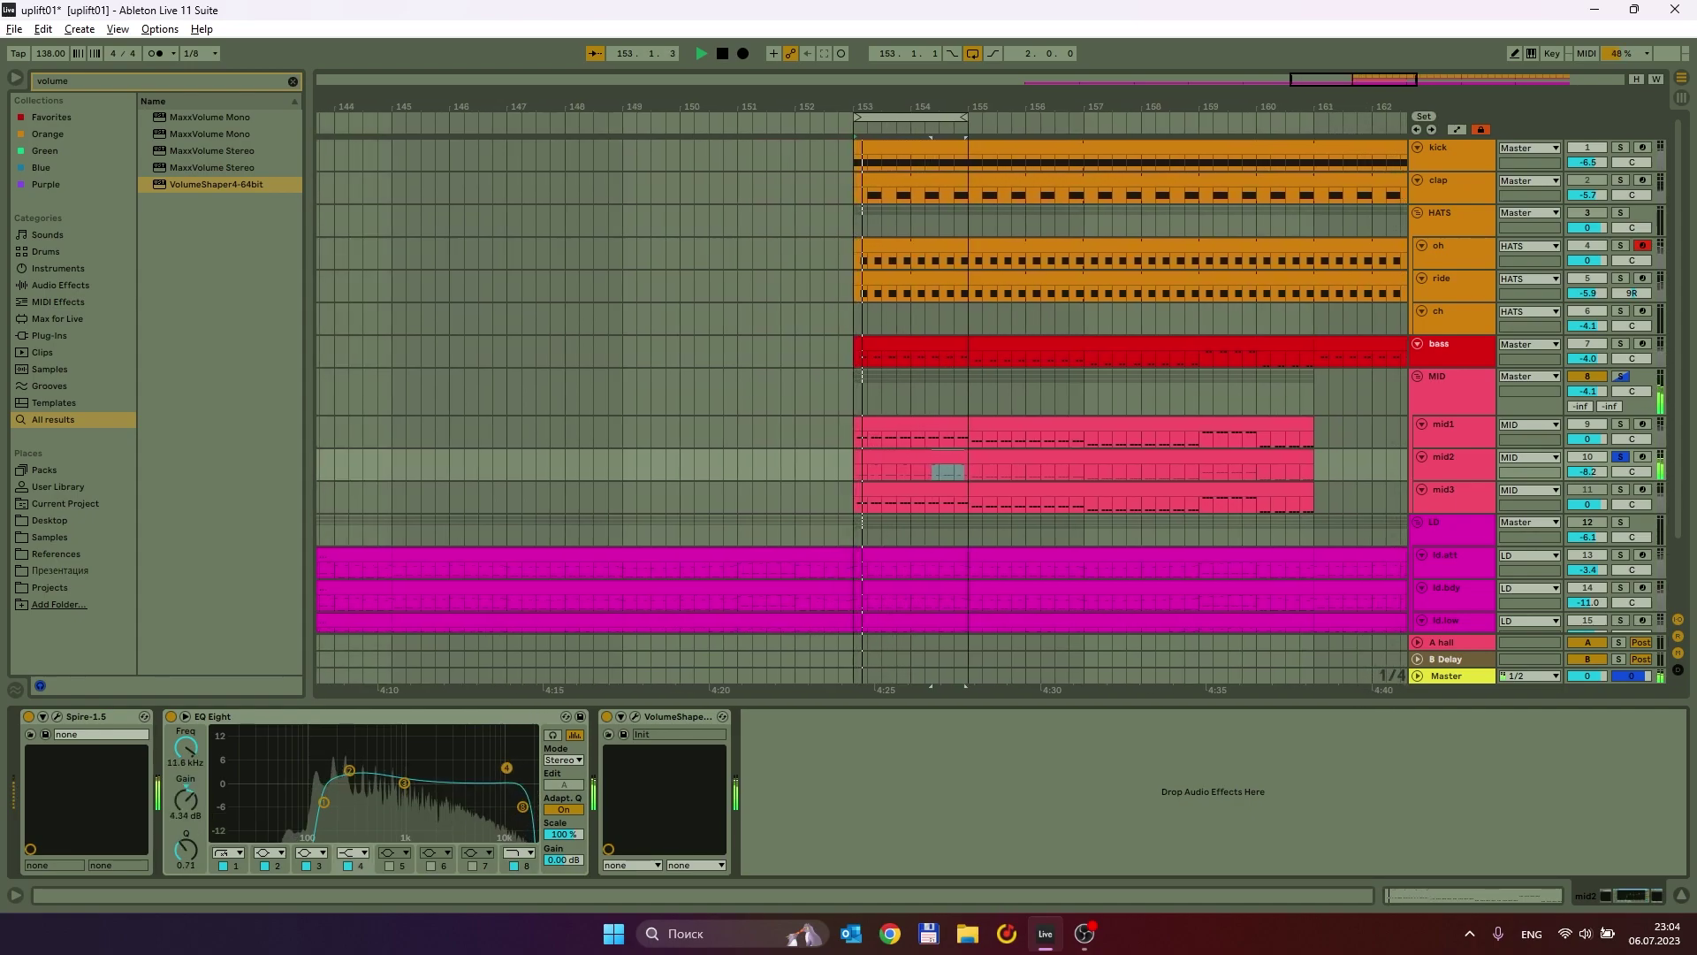
Open mid2's Spire synth window, stop playback and place the window clear of the track controls.
{"action": "left_click", "coordinate": [57, 716]}
{"action": "left_click_drag", "start_coordinate": [655, 435], "coordinate": [756, 135]}
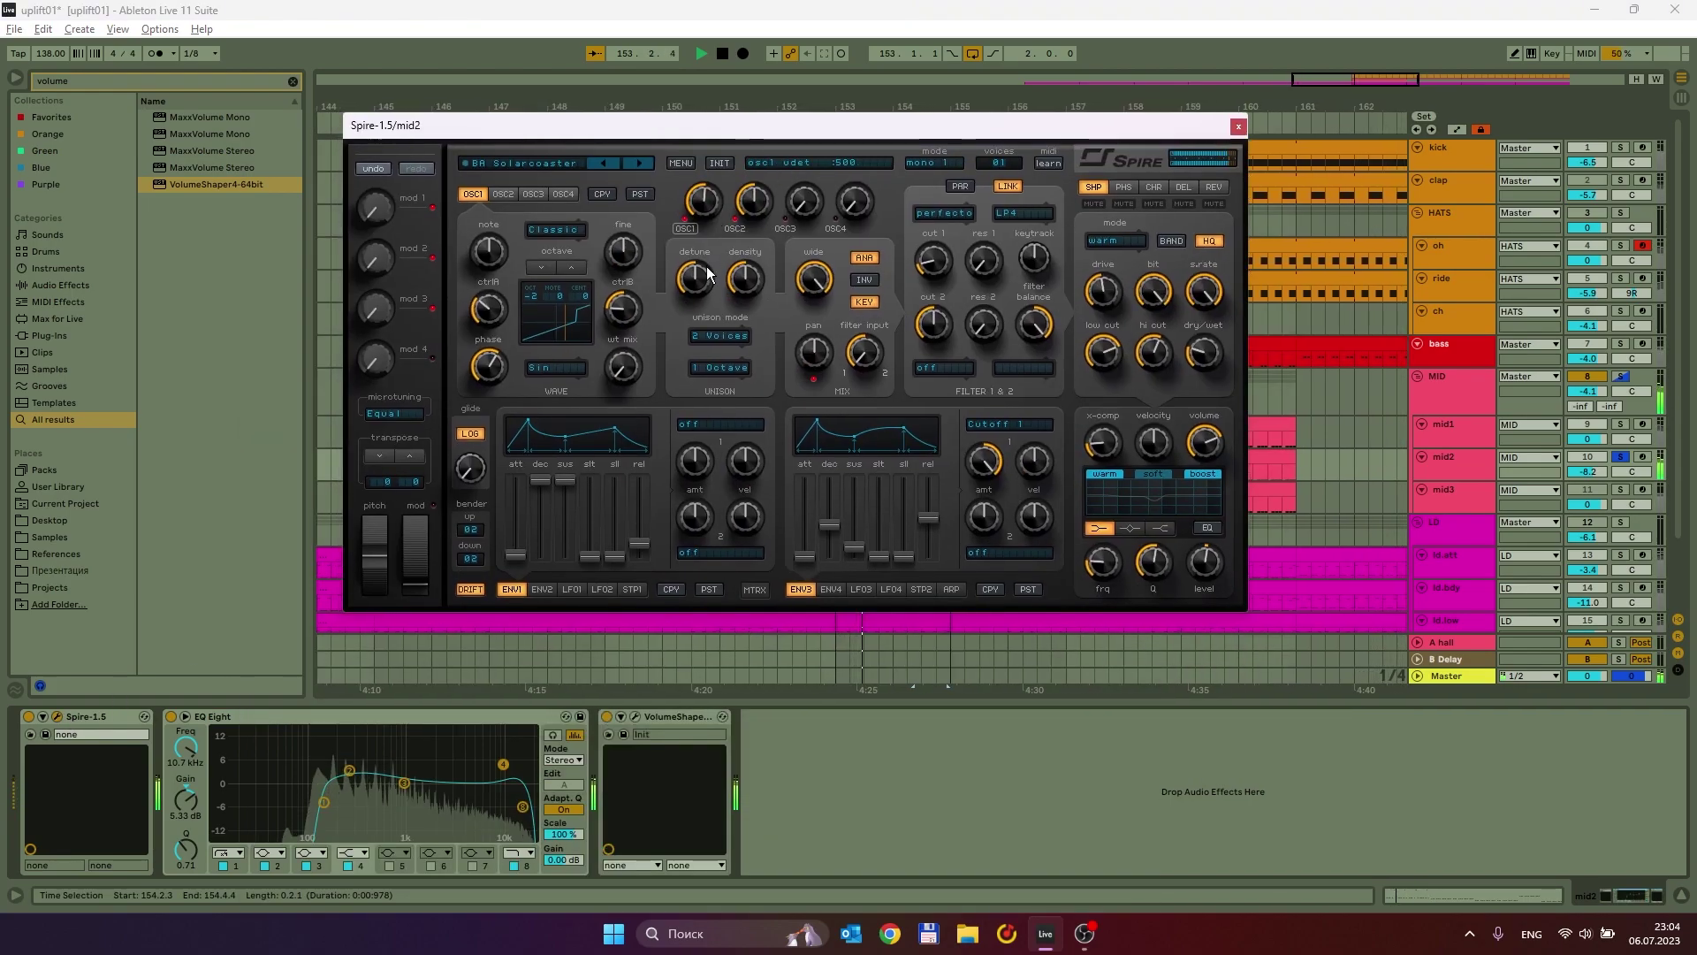
{"action": "key", "text": "space"}
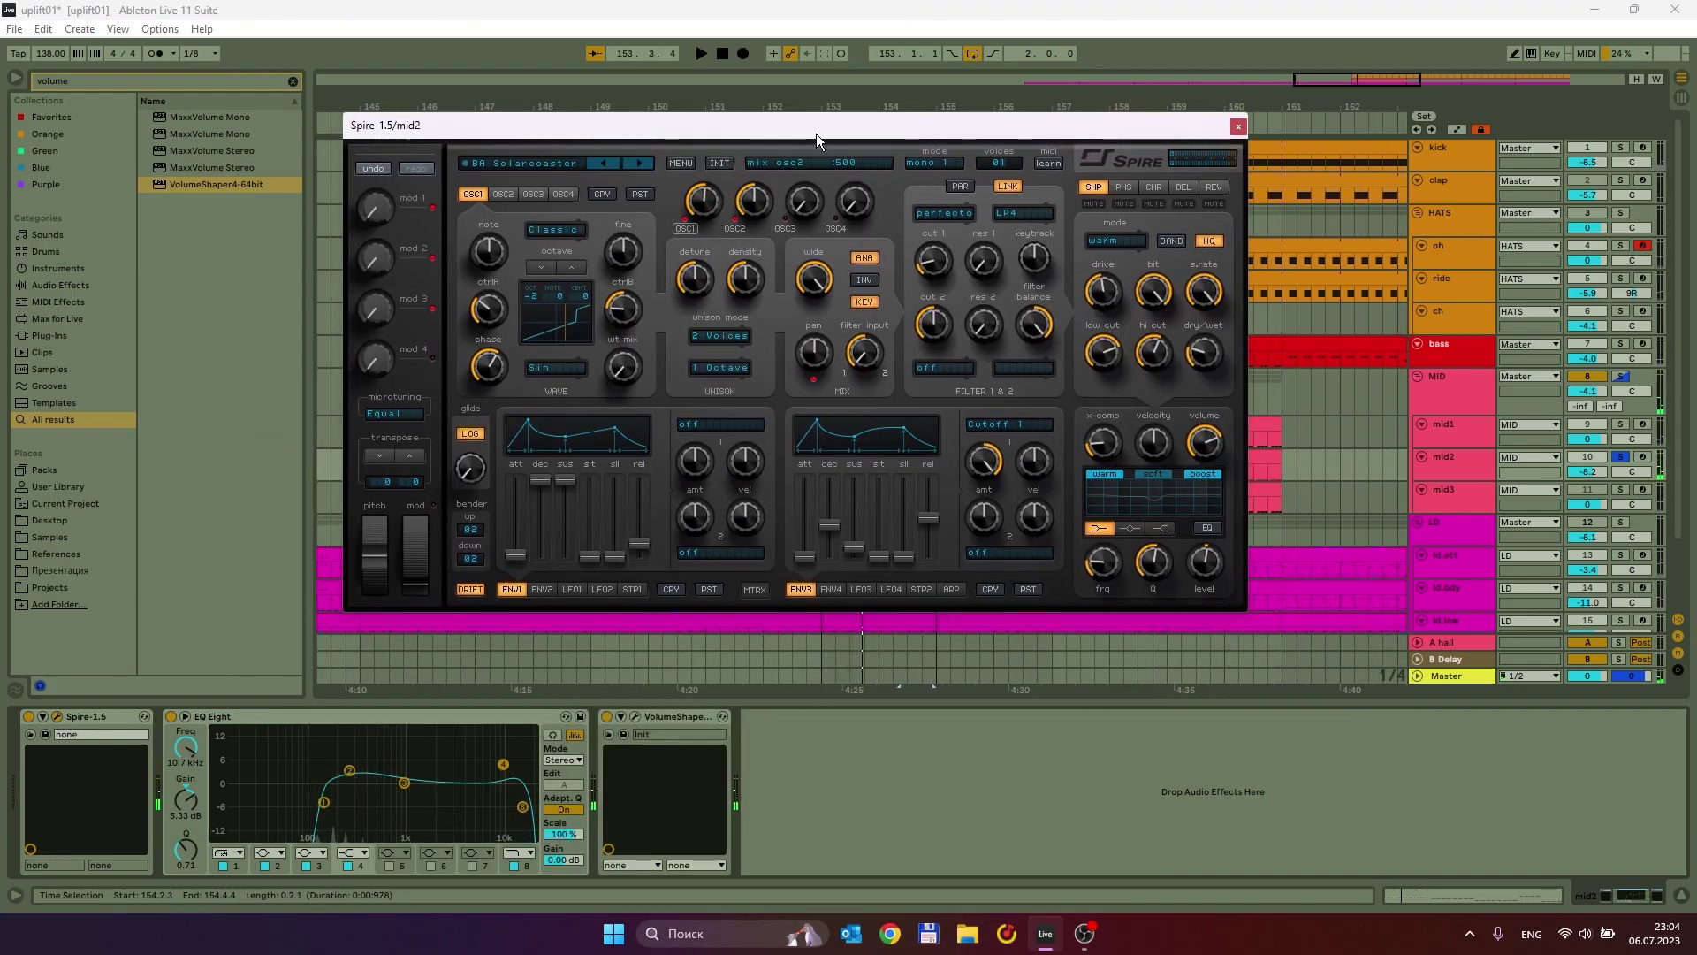
{"action": "left_click_drag", "start_coordinate": [815, 125], "coordinate": [851, 136]}
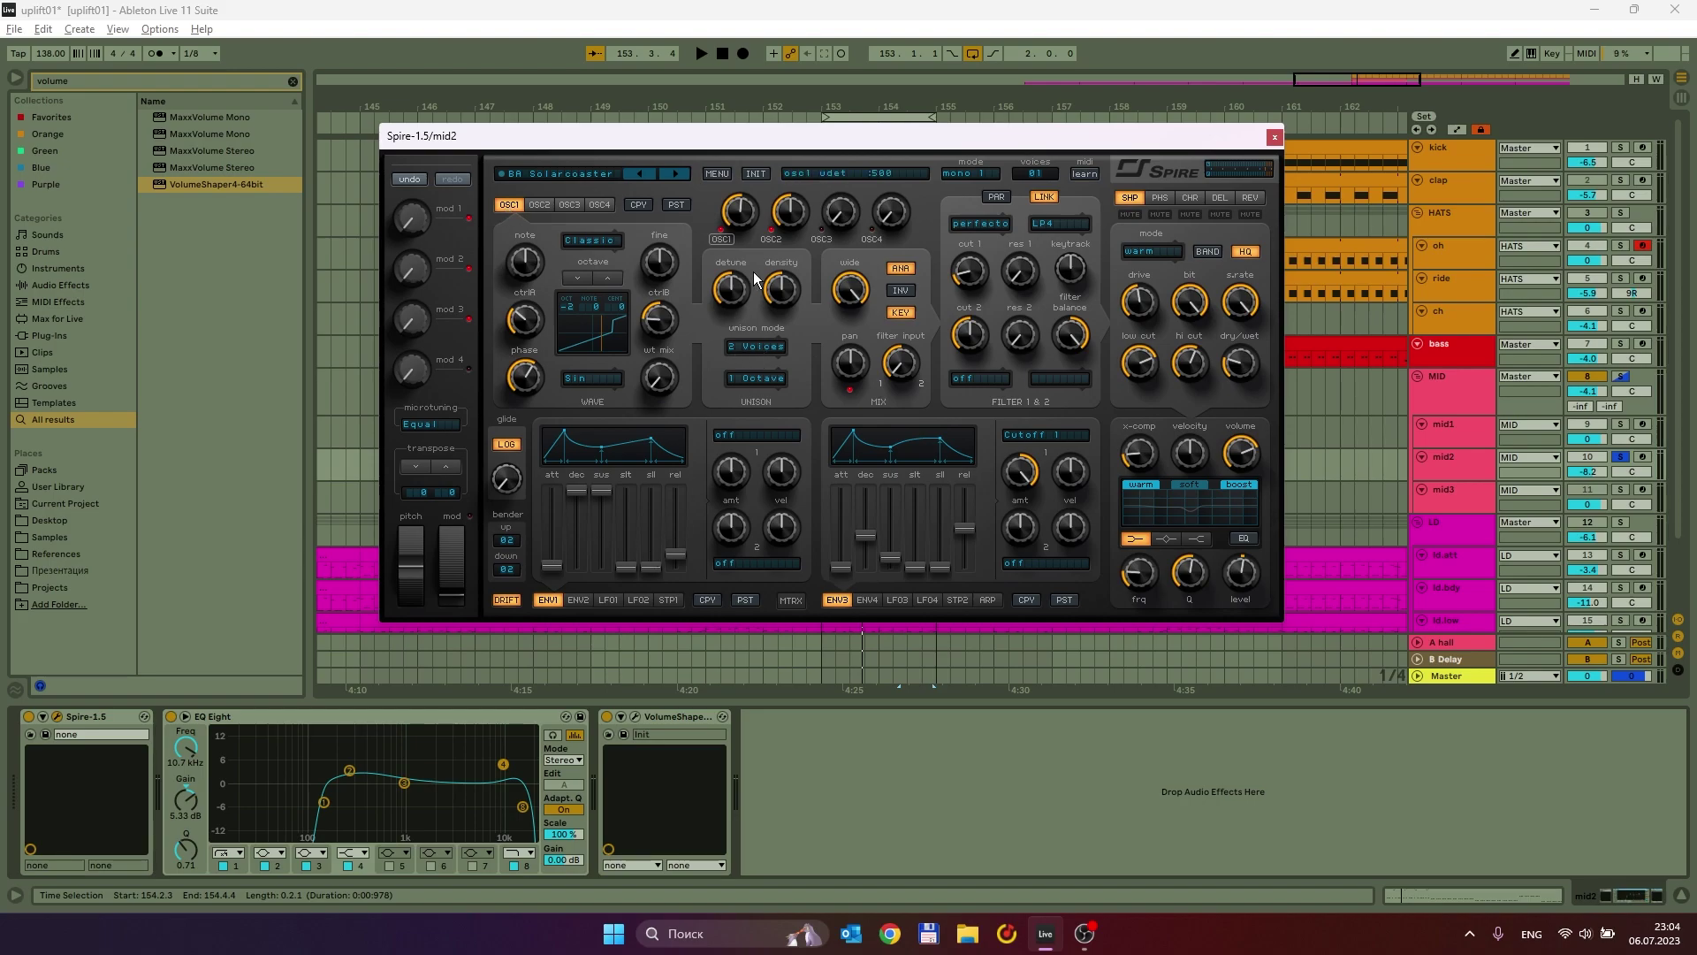
Mute Spire's oscillator 2 and adjust envelope 3's Cutoff 1 amount while auditioning oscillator 1 alone.
{"action": "left_click", "coordinate": [769, 239]}
{"action": "key", "text": "space"}
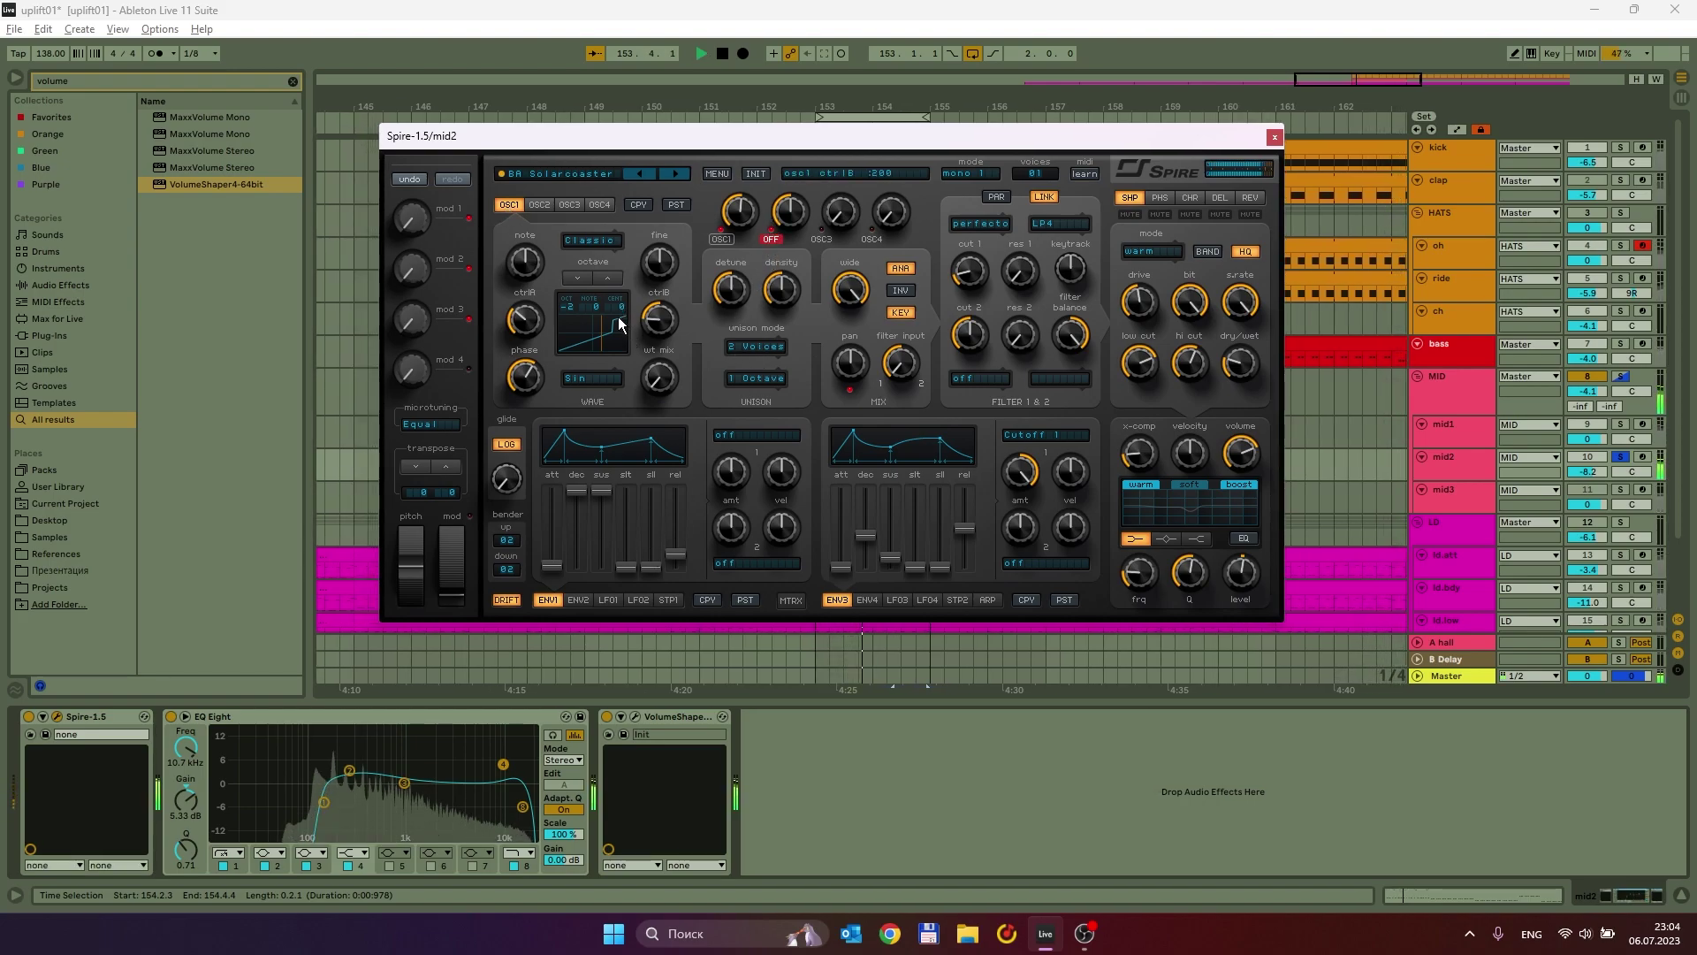
{"action": "key", "text": "space"}
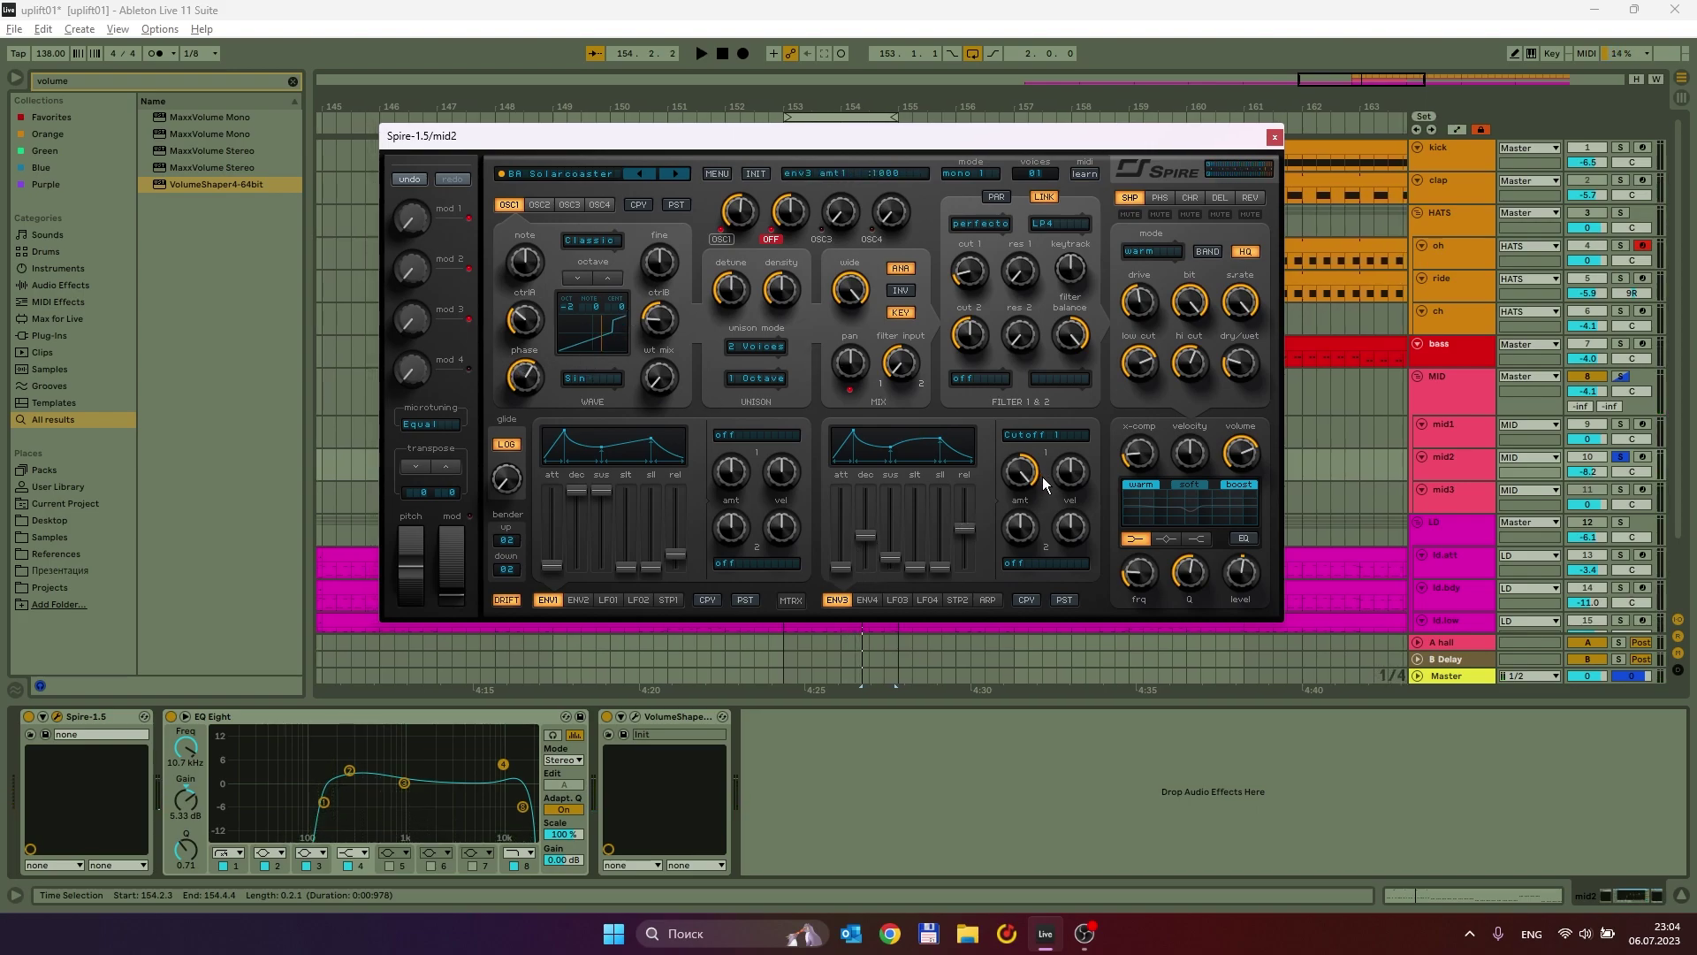
{"action": "key", "text": "space"}
{"action": "left_click_drag", "start_coordinate": [1025, 480], "coordinate": [1021, 495]}
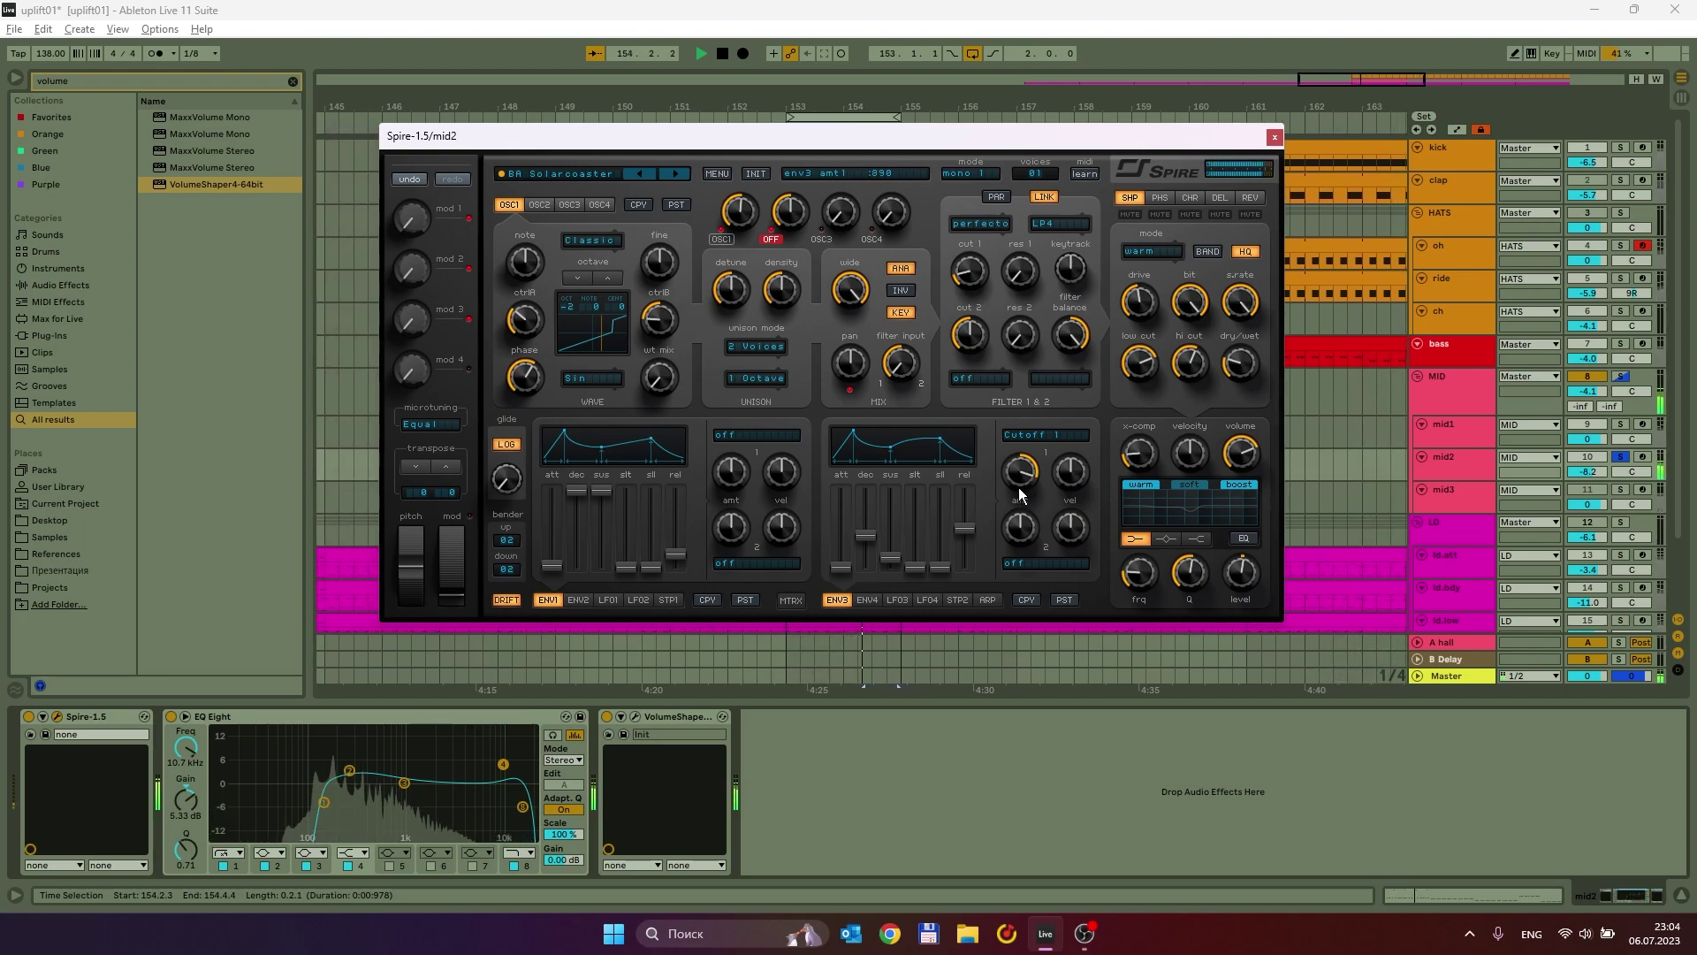
{"action": "key", "text": "space"}
Check Spire's delay and reverb effect settings and play the mid2 loop briefly.
{"action": "left_click", "coordinate": [1222, 197]}
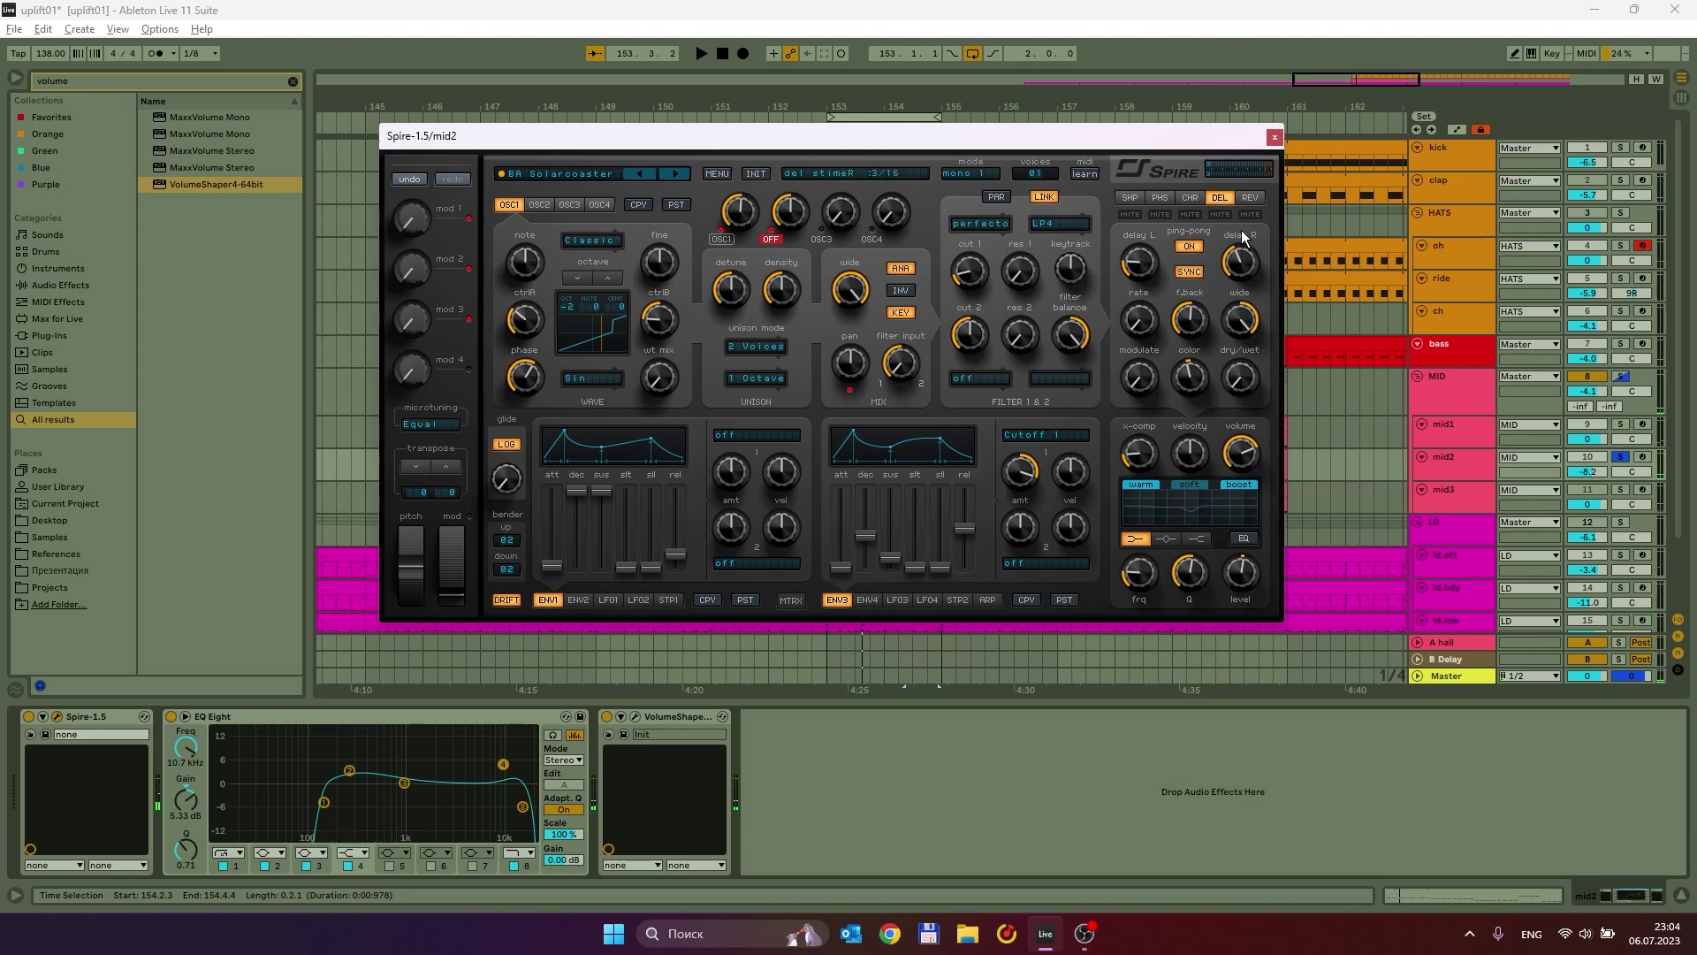
{"action": "left_click", "coordinate": [1249, 198]}
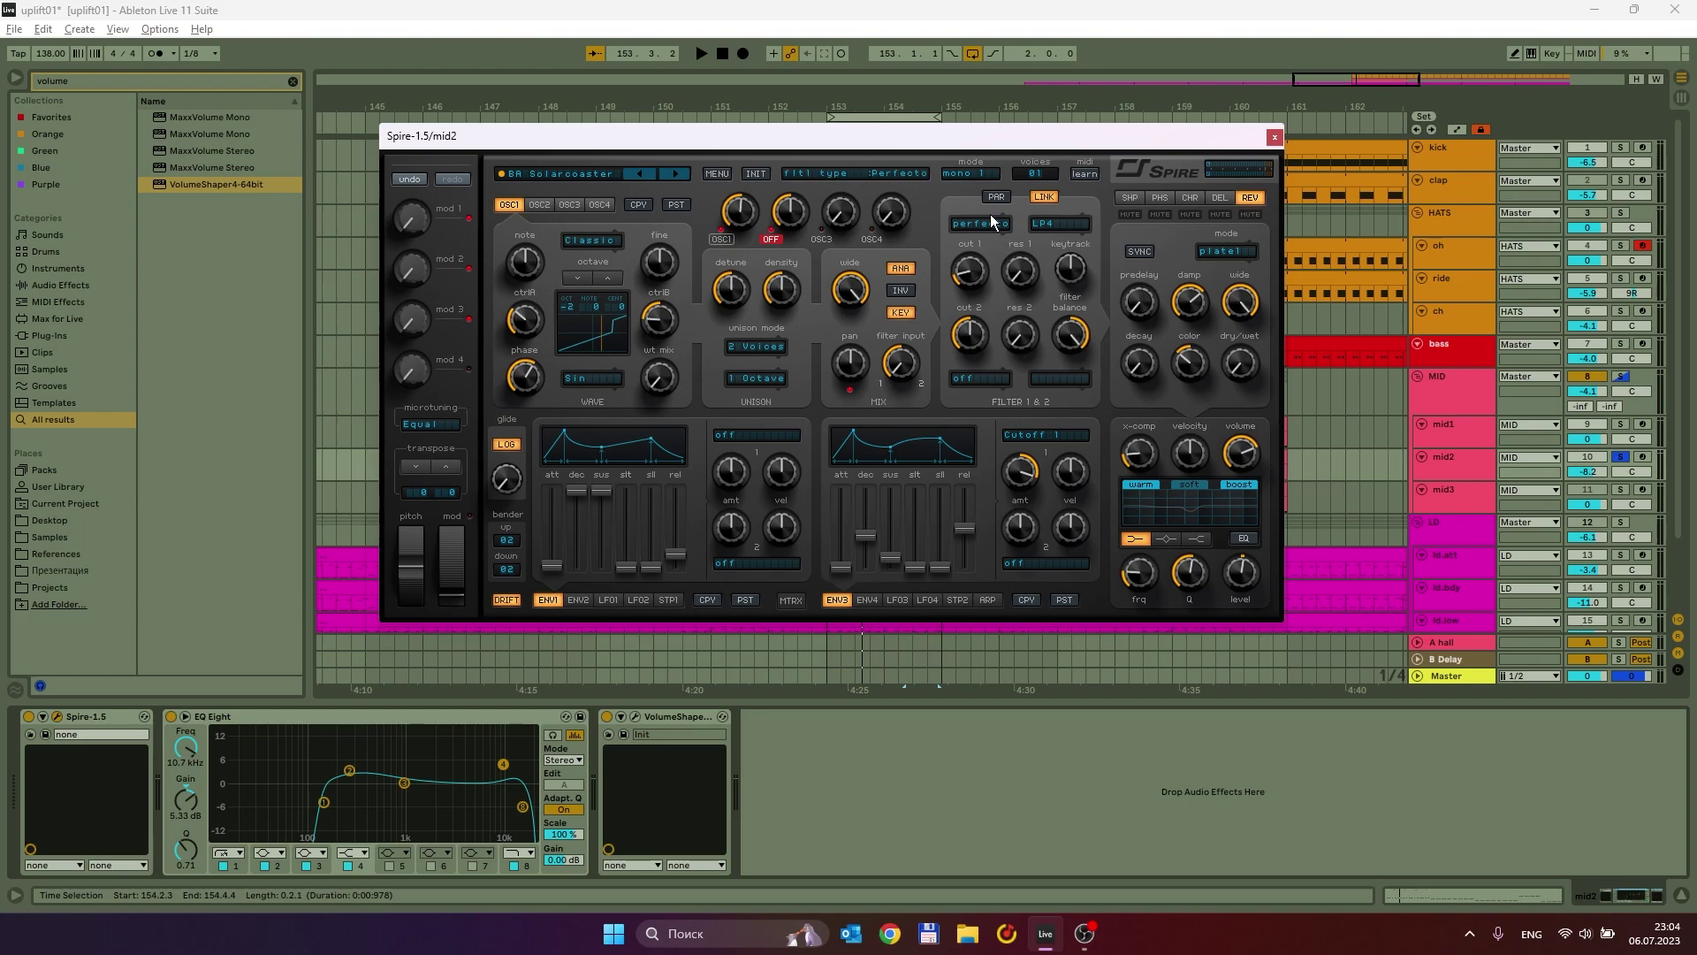
{"action": "left_click_drag", "start_coordinate": [782, 135], "coordinate": [789, 149]}
{"action": "key", "text": "space"}
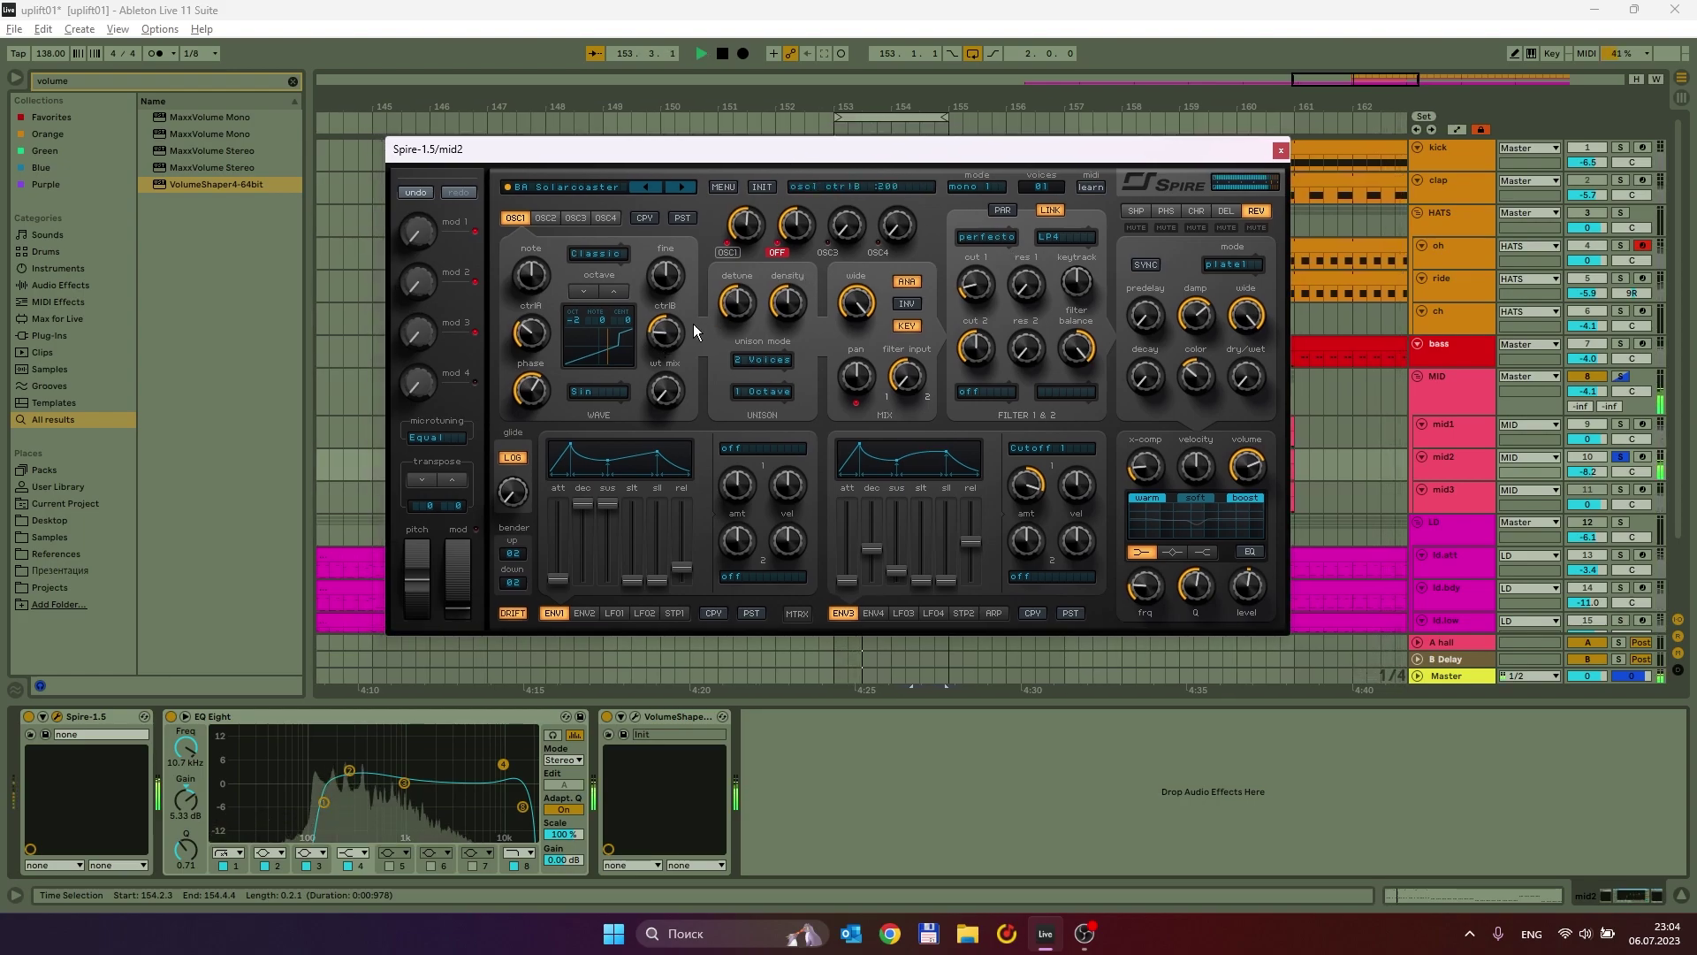
{"action": "key", "text": "space"}
Mute oscillator 1 and unmute oscillator 2 to audition the second oscillator alone.
{"action": "left_click", "coordinate": [728, 253]}
{"action": "left_click", "coordinate": [770, 254]}
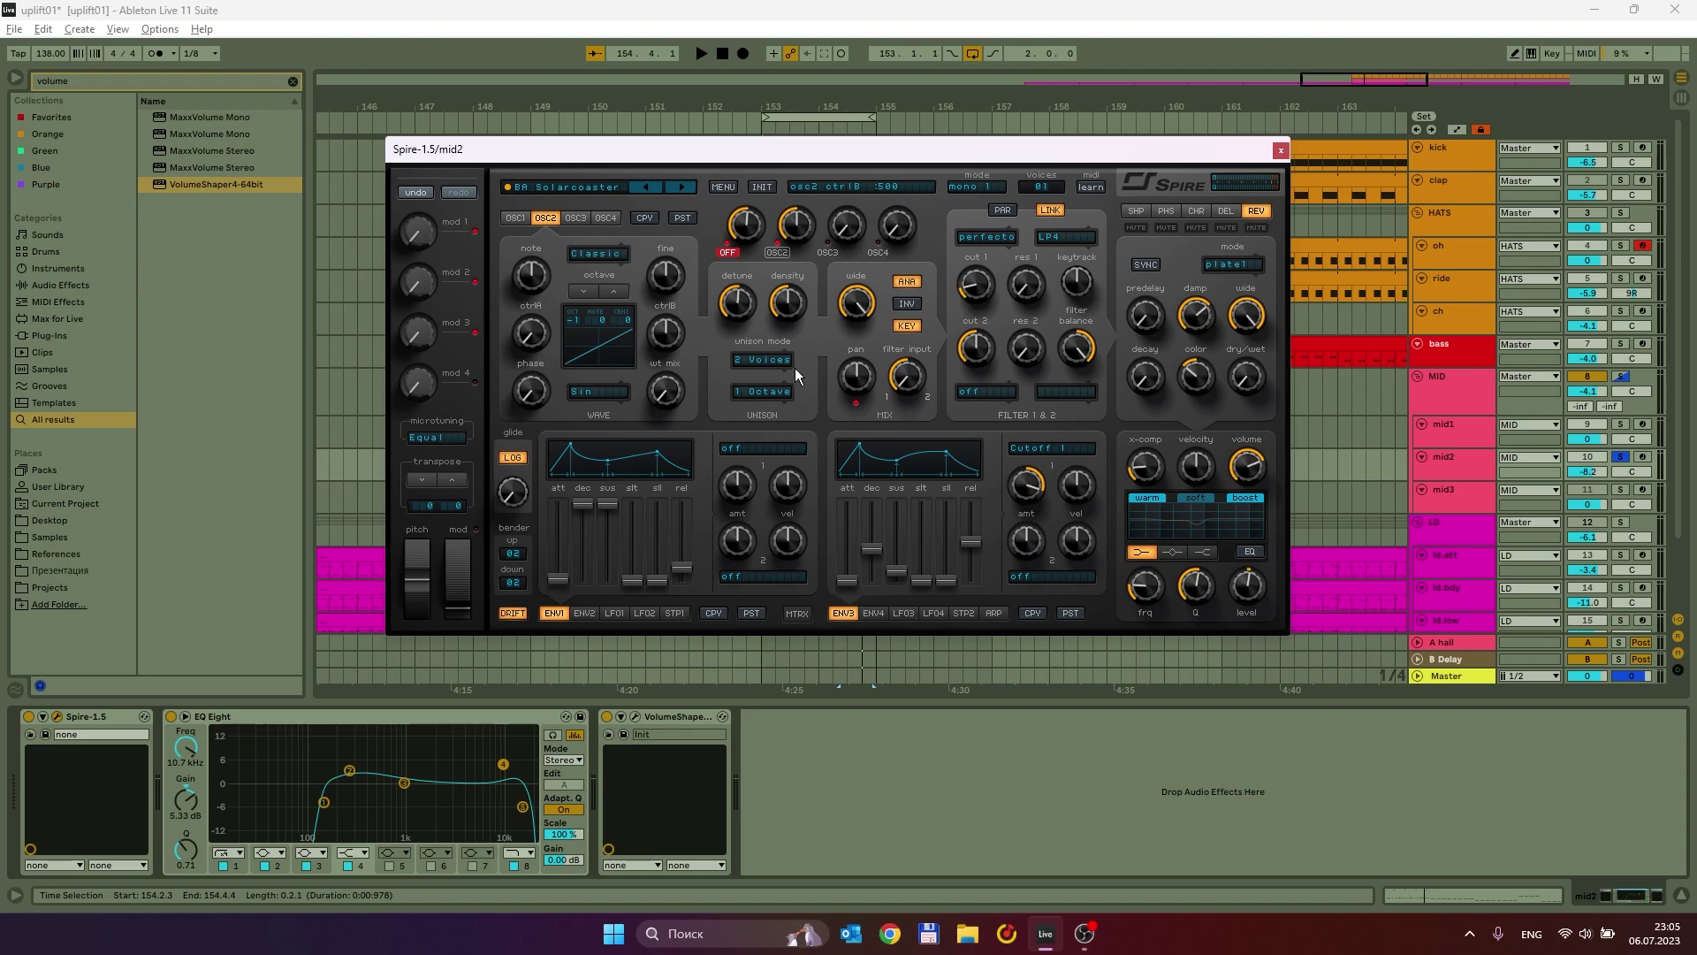
{"action": "key", "text": "space"}
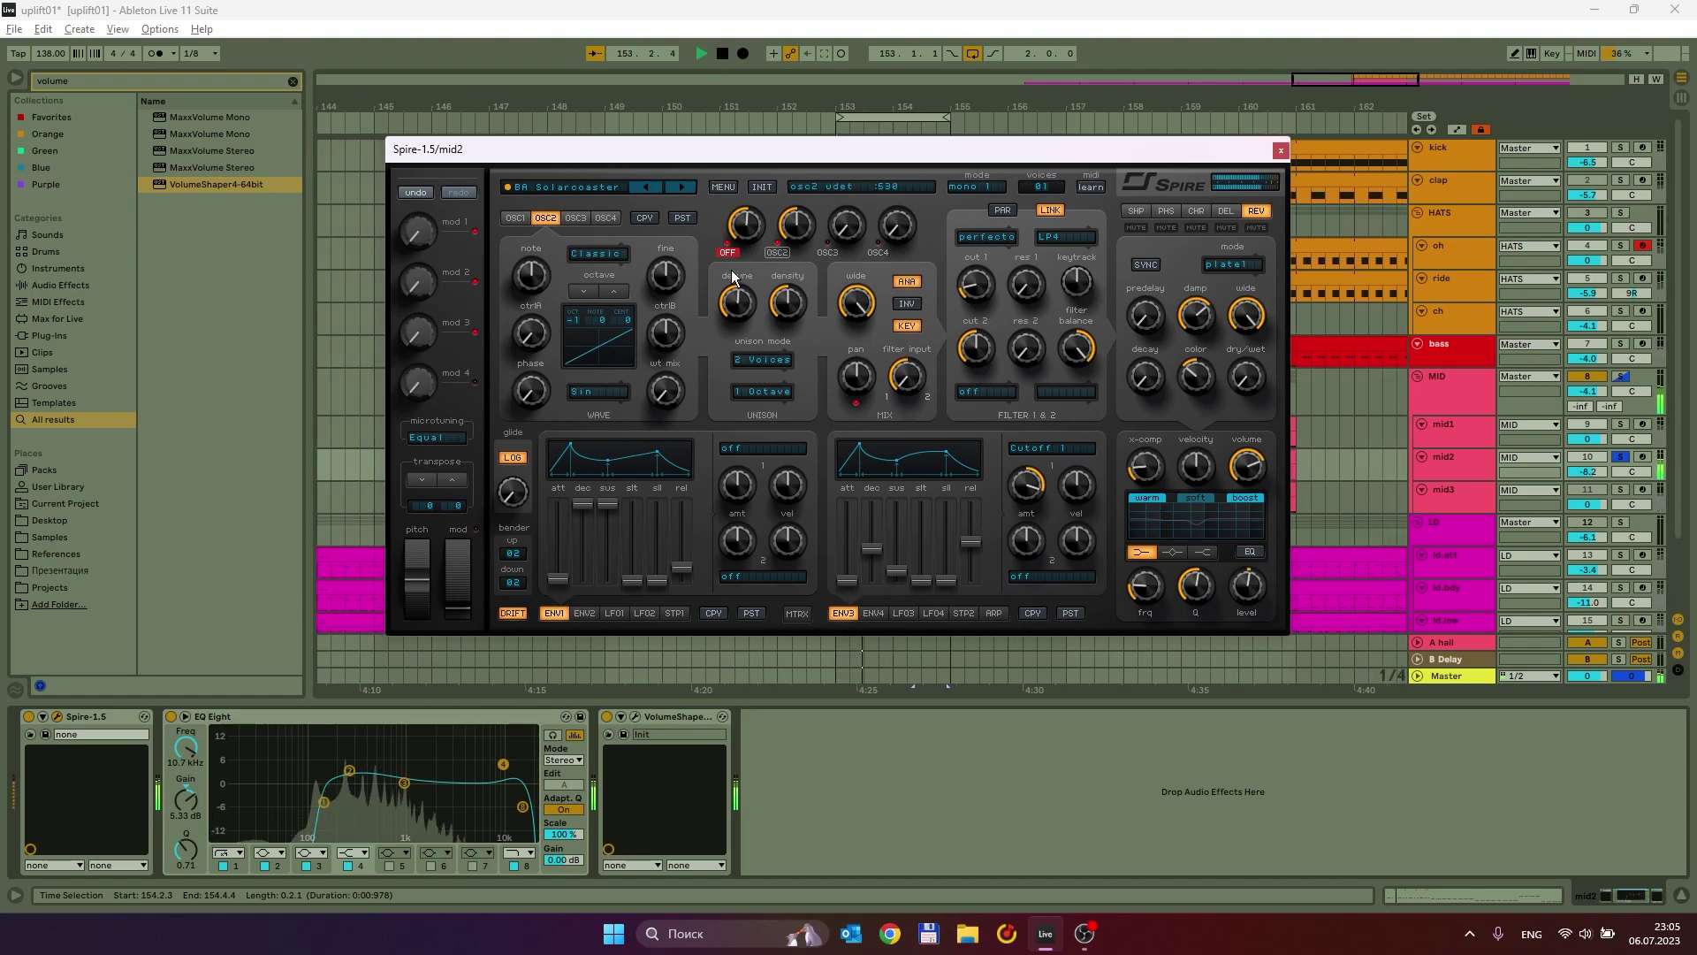
{"action": "key", "text": "space"}
Try the Vocal 4 wave on oscillator 2 and listen to it in the loop.
{"action": "left_click", "coordinate": [601, 393]}
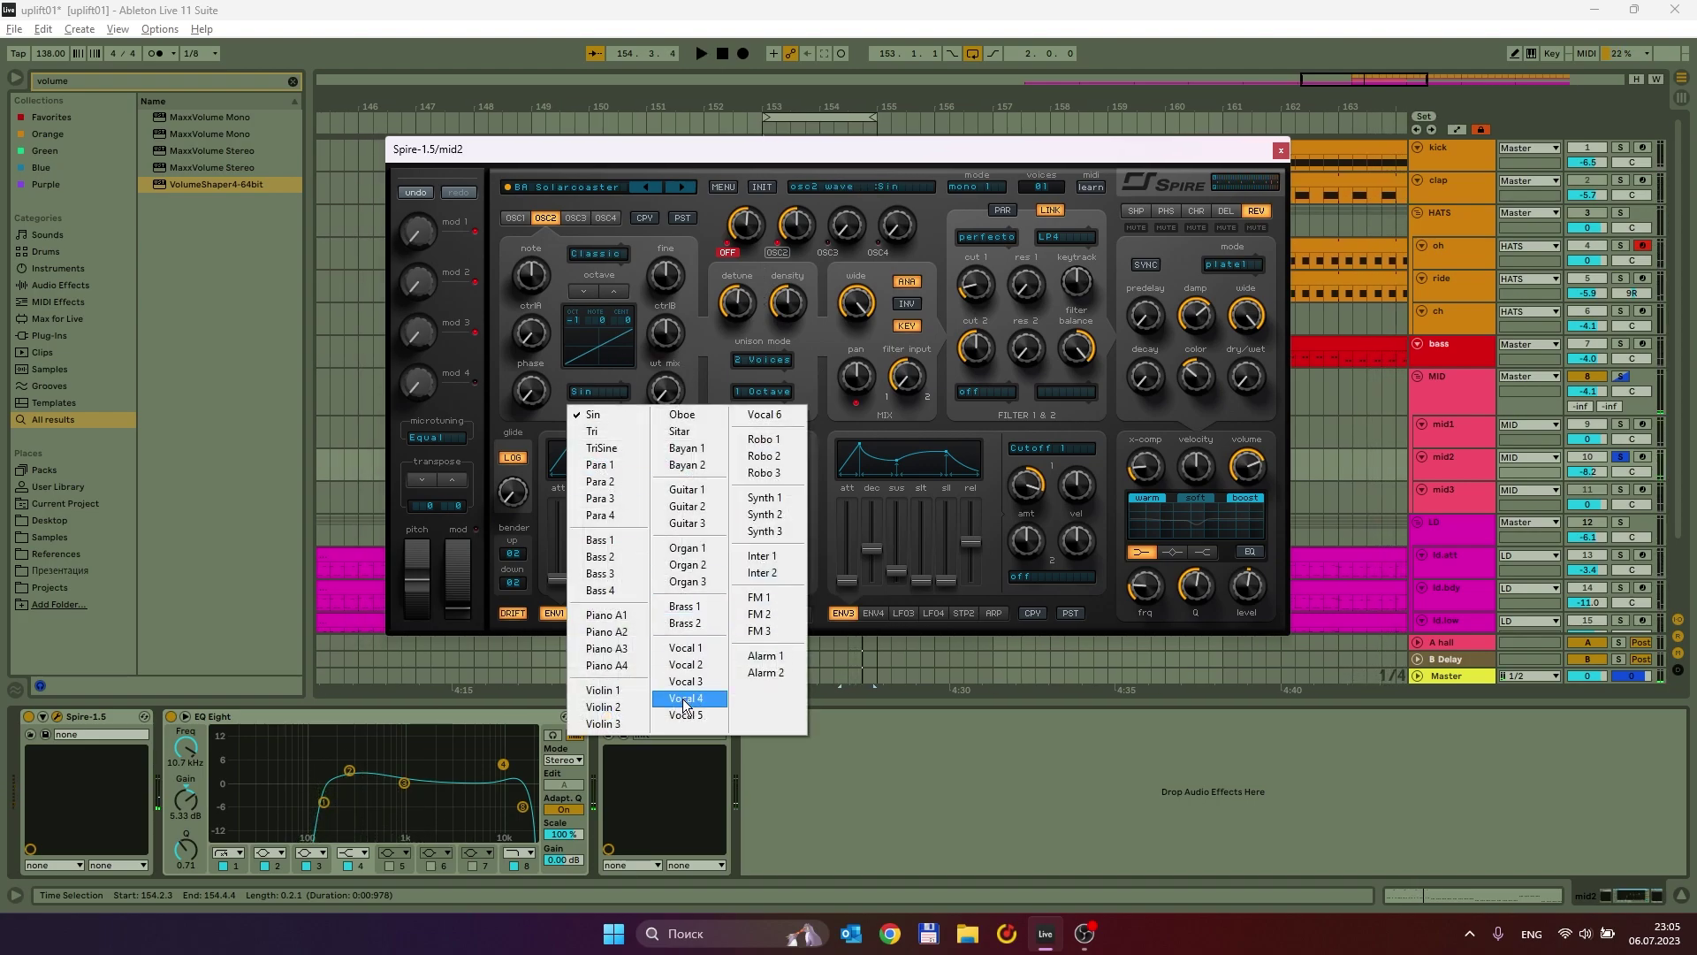
{"action": "left_click", "coordinate": [682, 698]}
{"action": "key", "text": "space"}
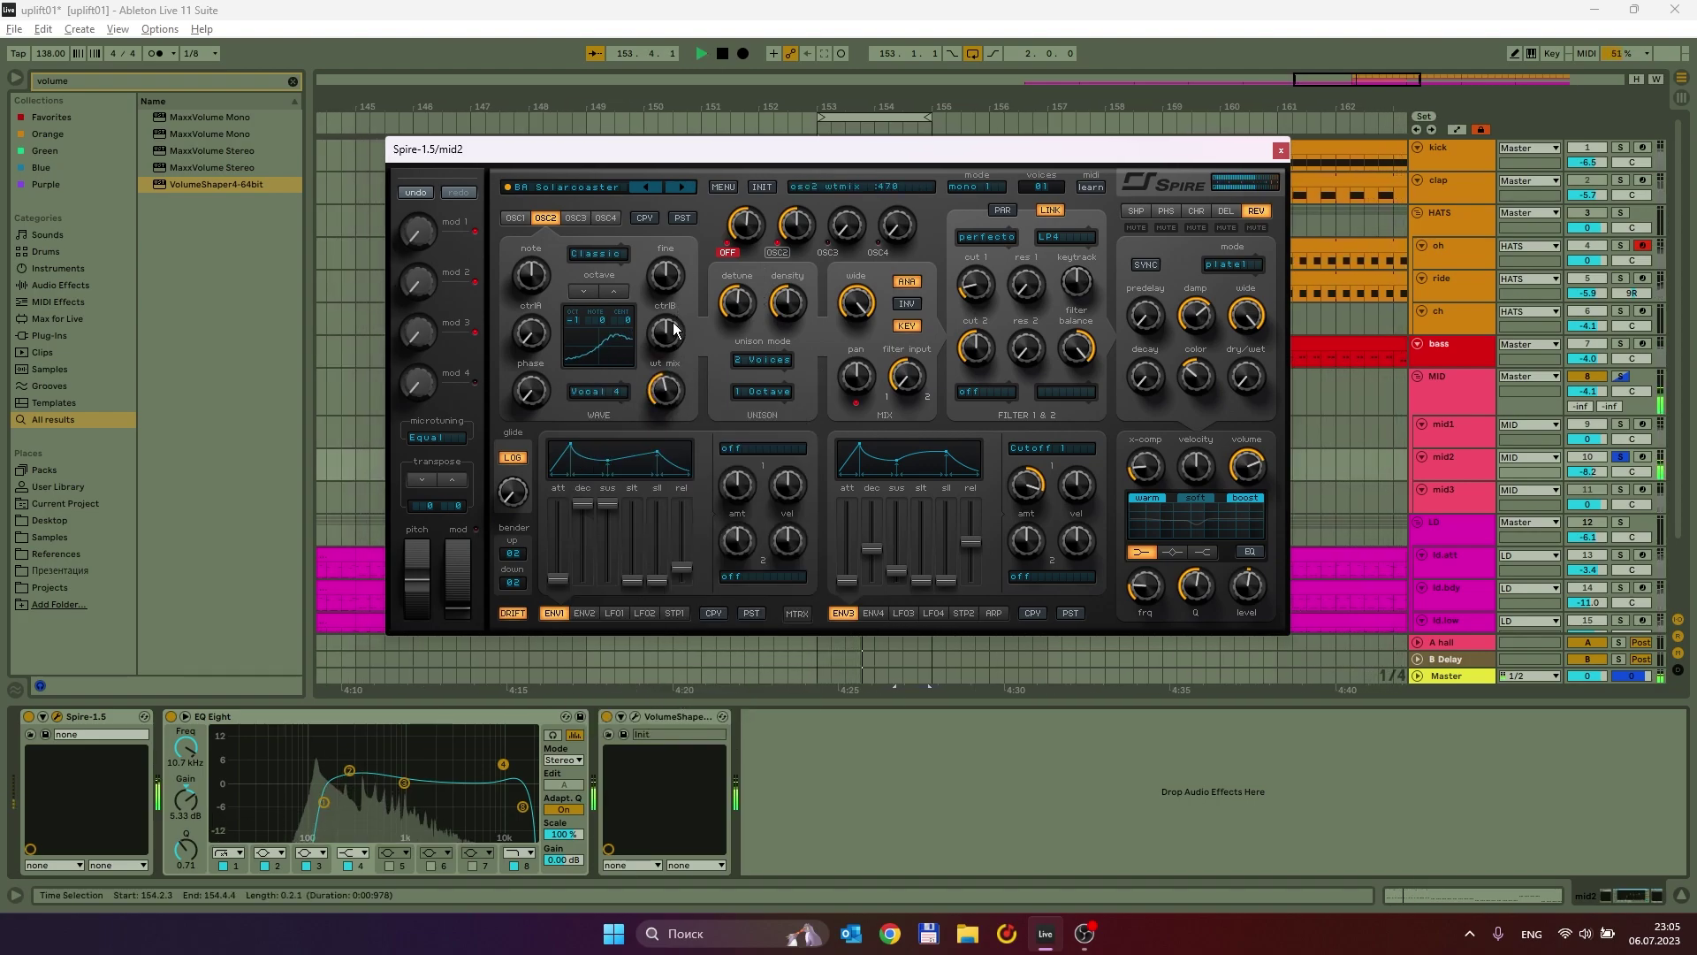
Set oscillator 2's wave to Piano A1 and adjust its wavetable mix with oscillator 1 sounding again.
{"action": "left_click", "coordinate": [607, 389]}
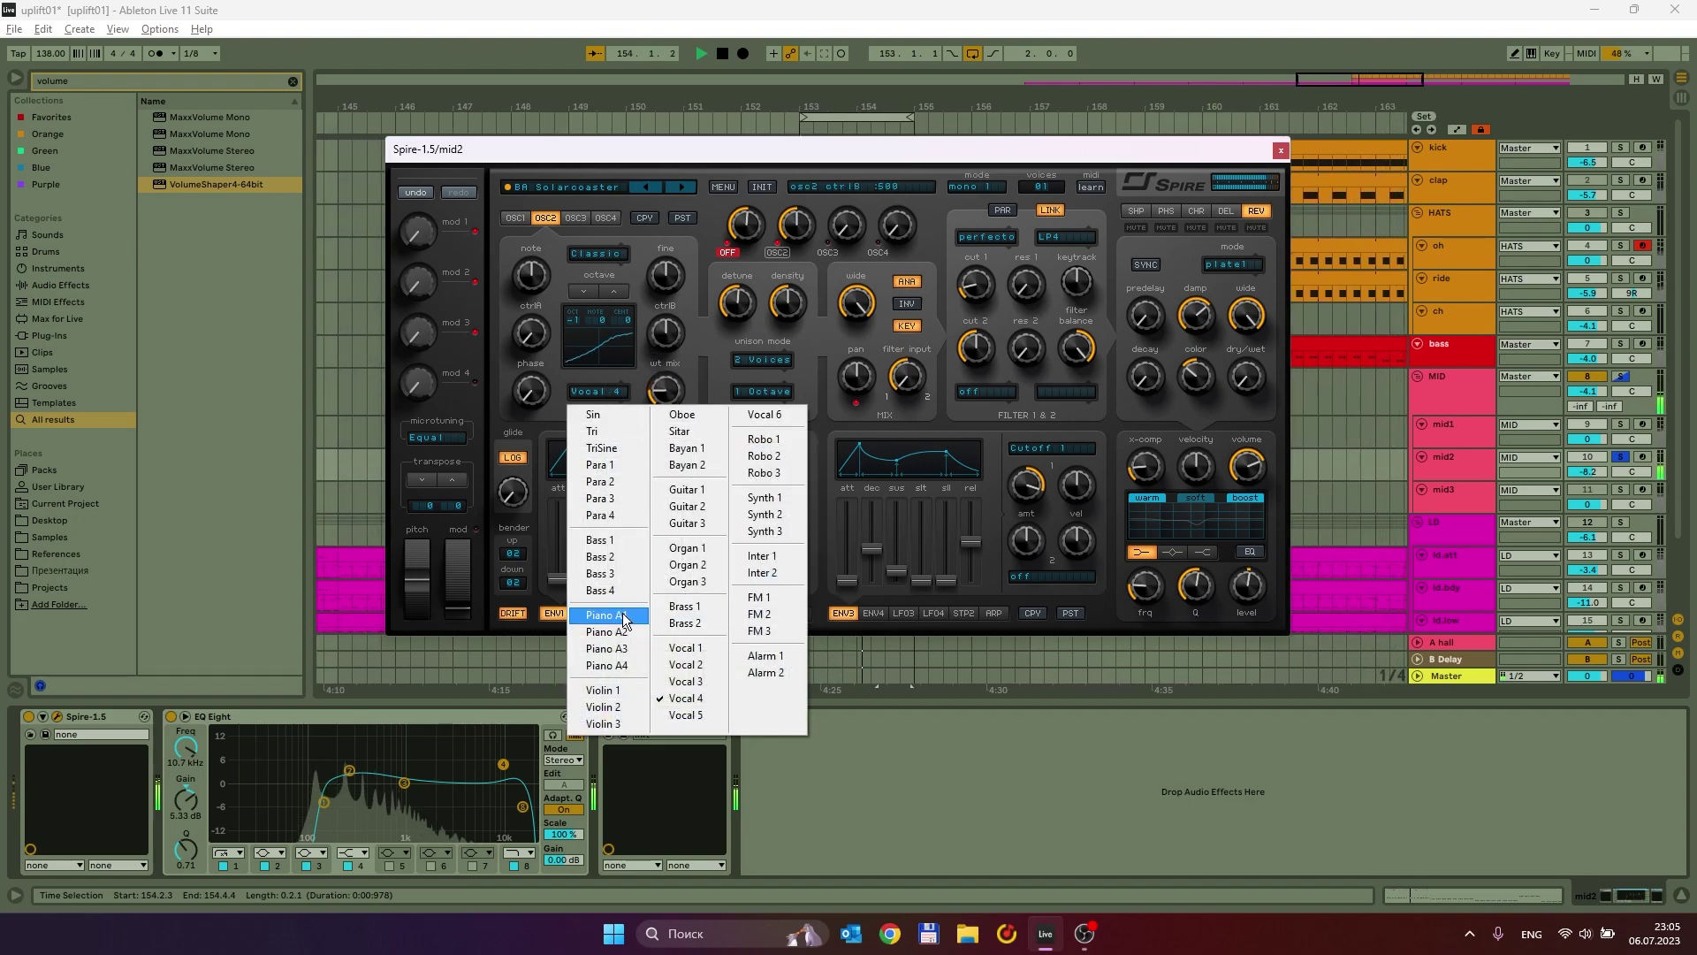
{"action": "left_click", "coordinate": [622, 616]}
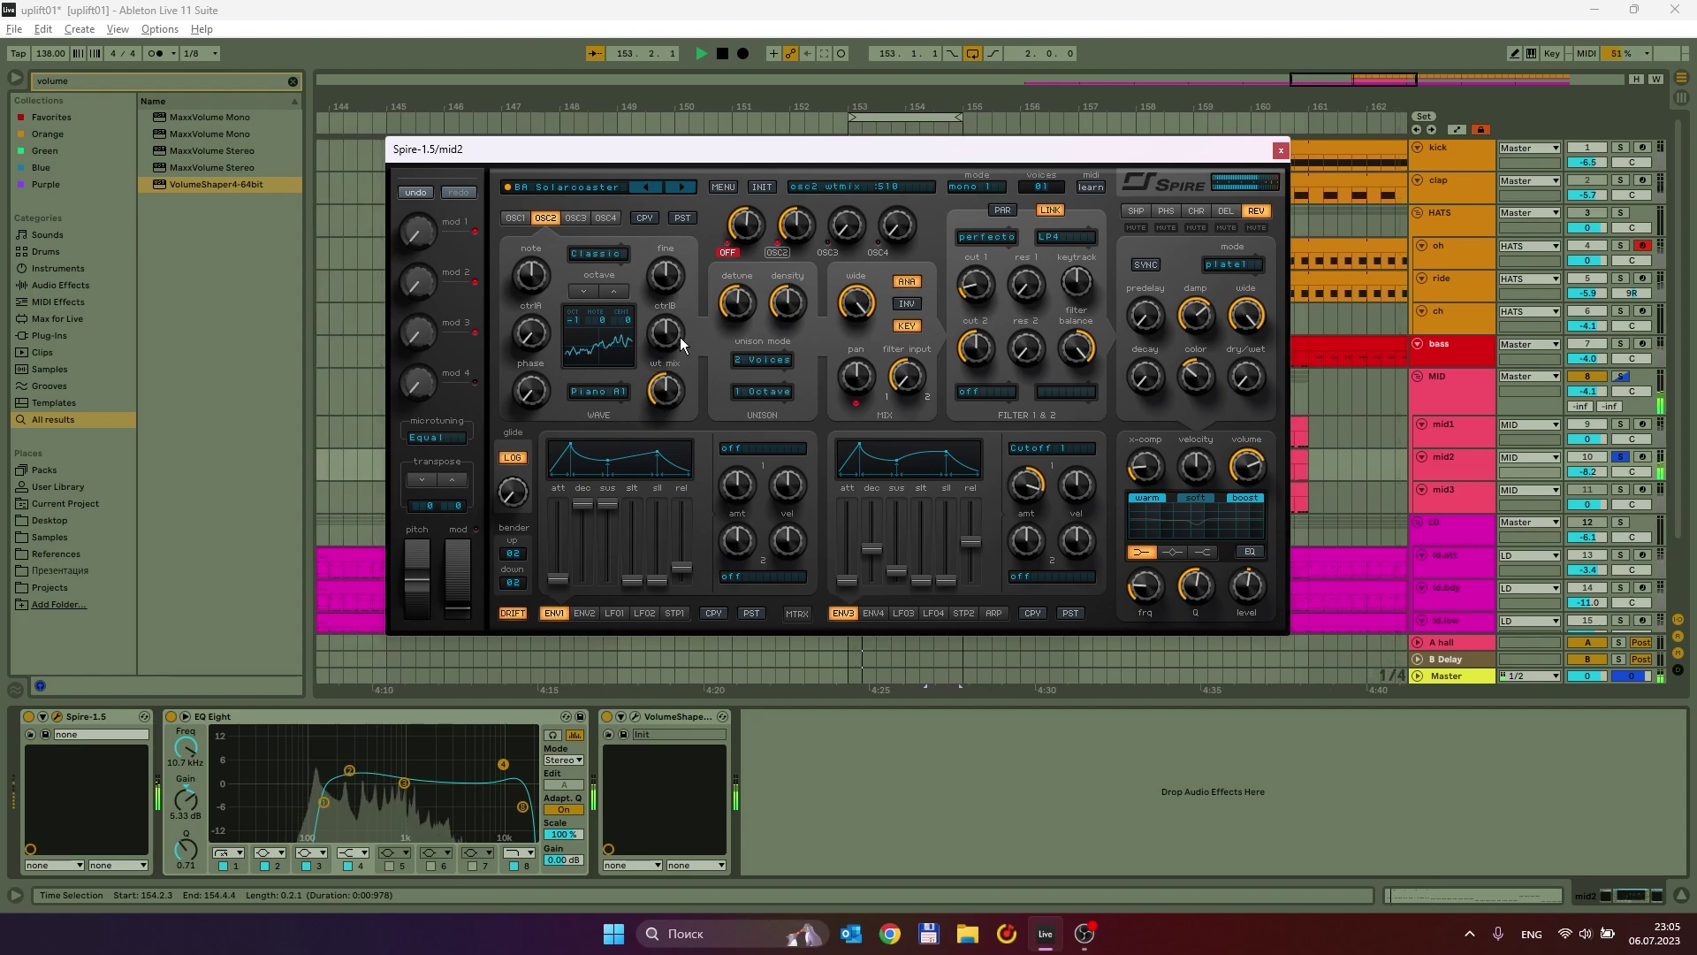
{"action": "left_click_drag", "start_coordinate": [675, 354], "coordinate": [673, 358]}
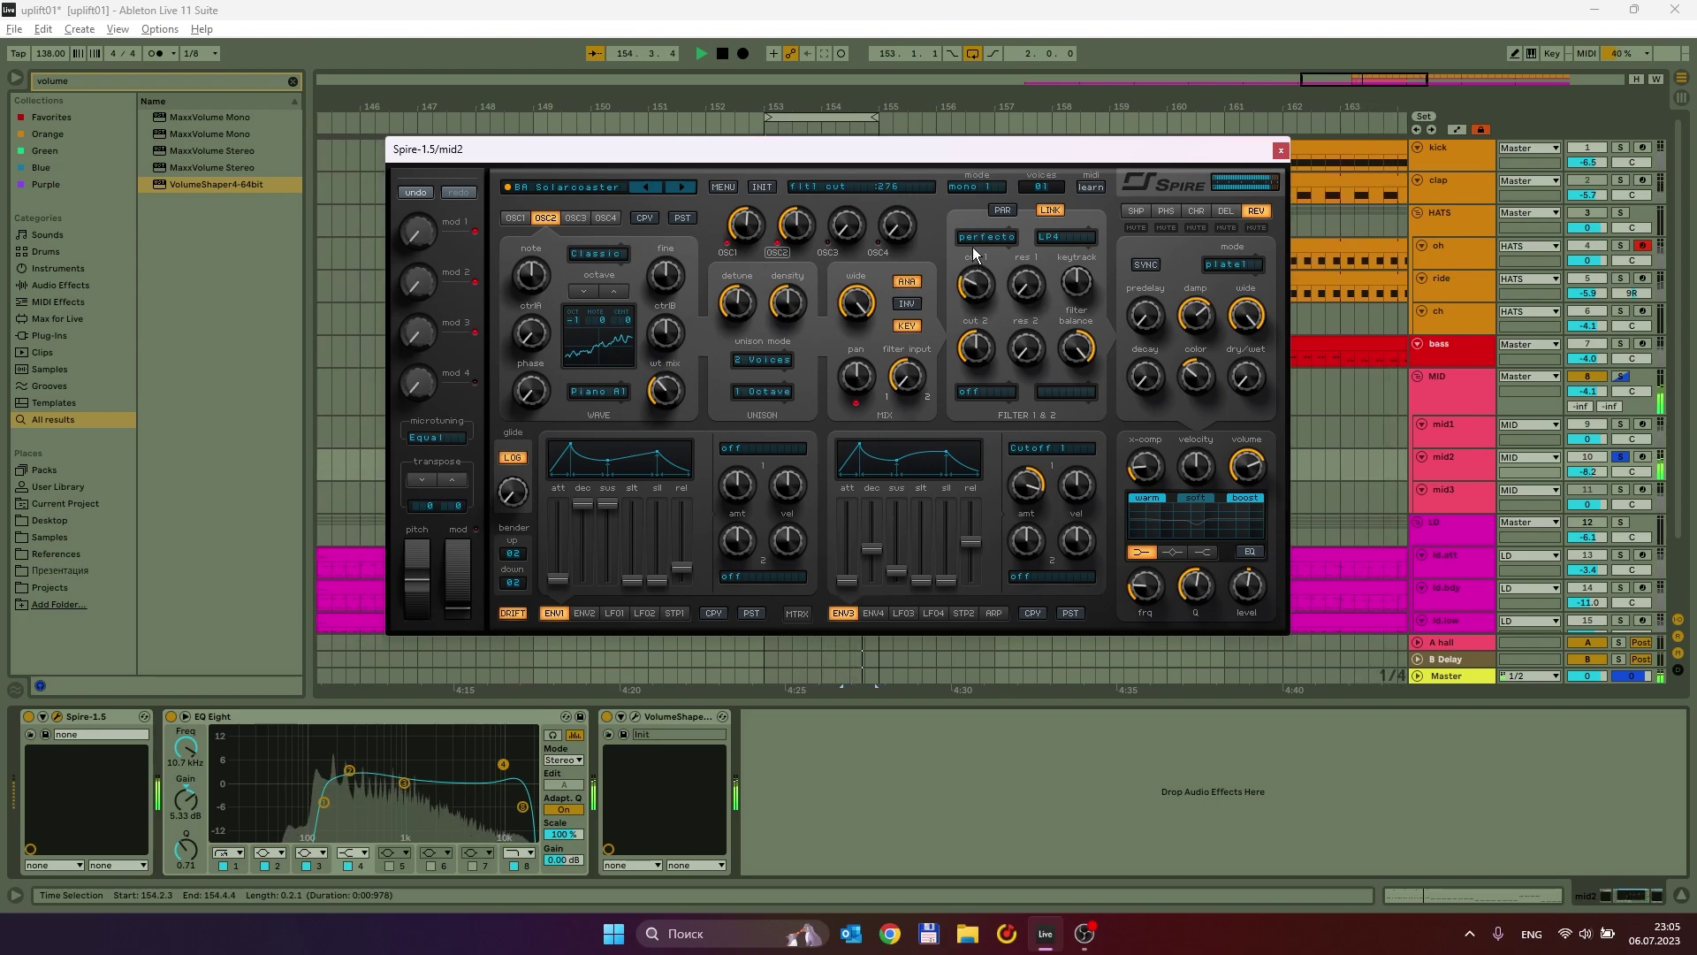
{"action": "left_click_drag", "start_coordinate": [665, 393], "coordinate": [669, 419]}
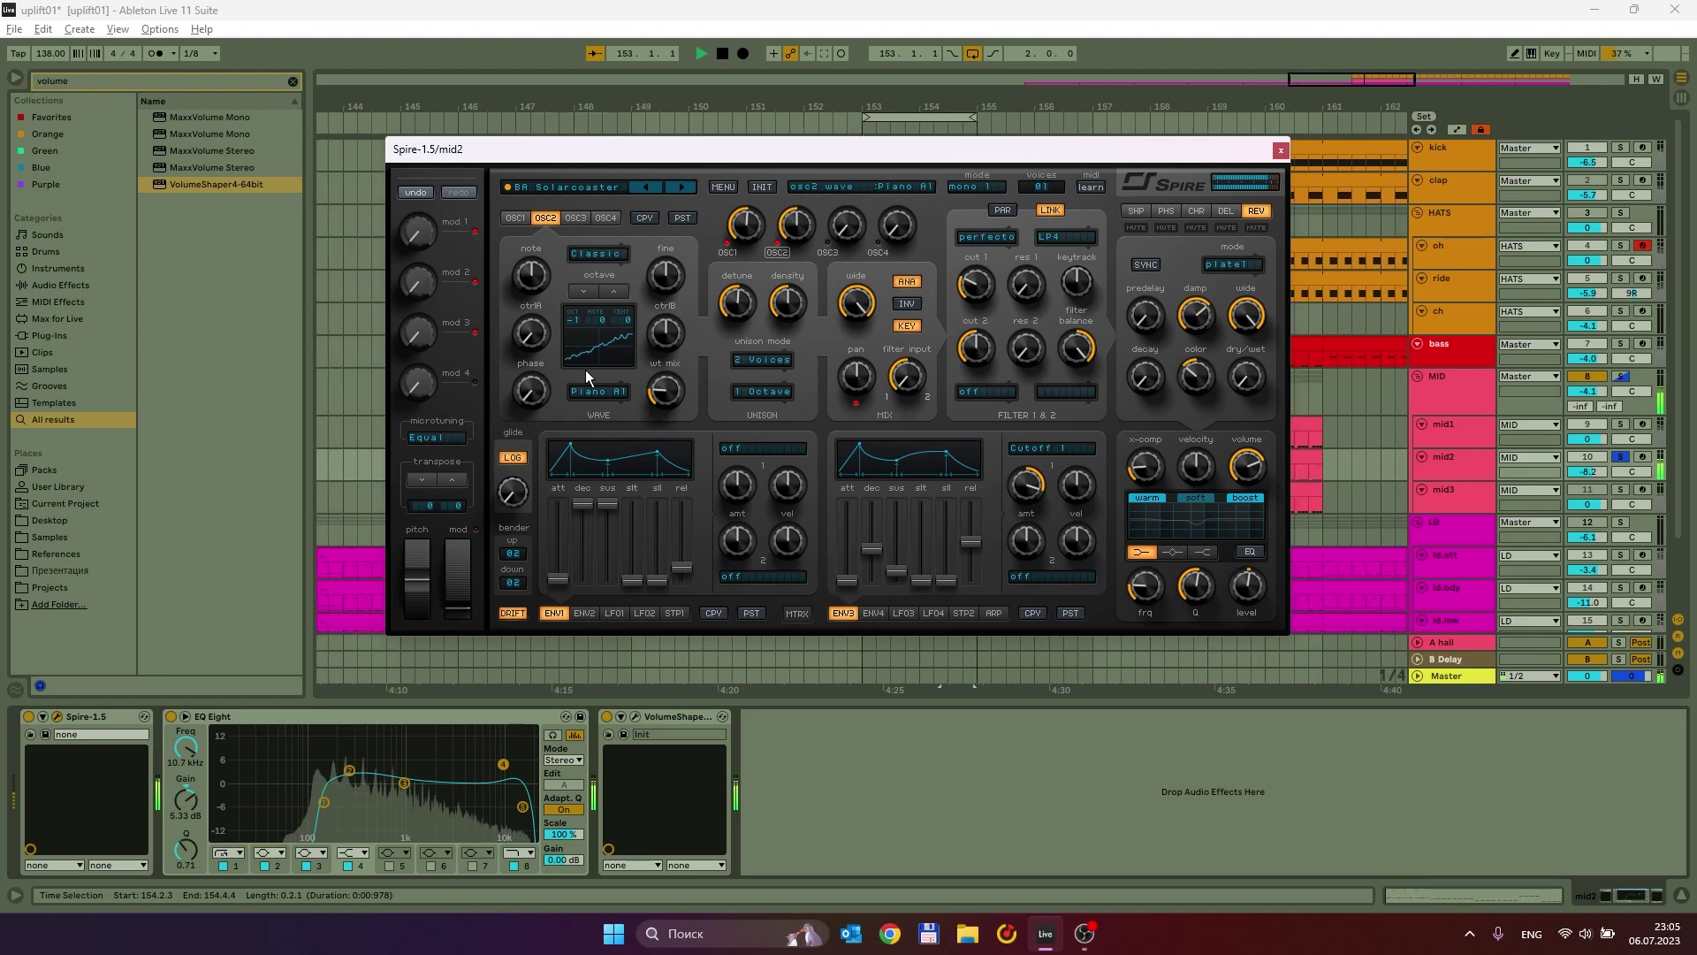
Show oscillator 1, raise envelope 3's sustain slightly and set its Cutoff 1 amount to 978.
{"action": "left_click", "coordinate": [516, 219]}
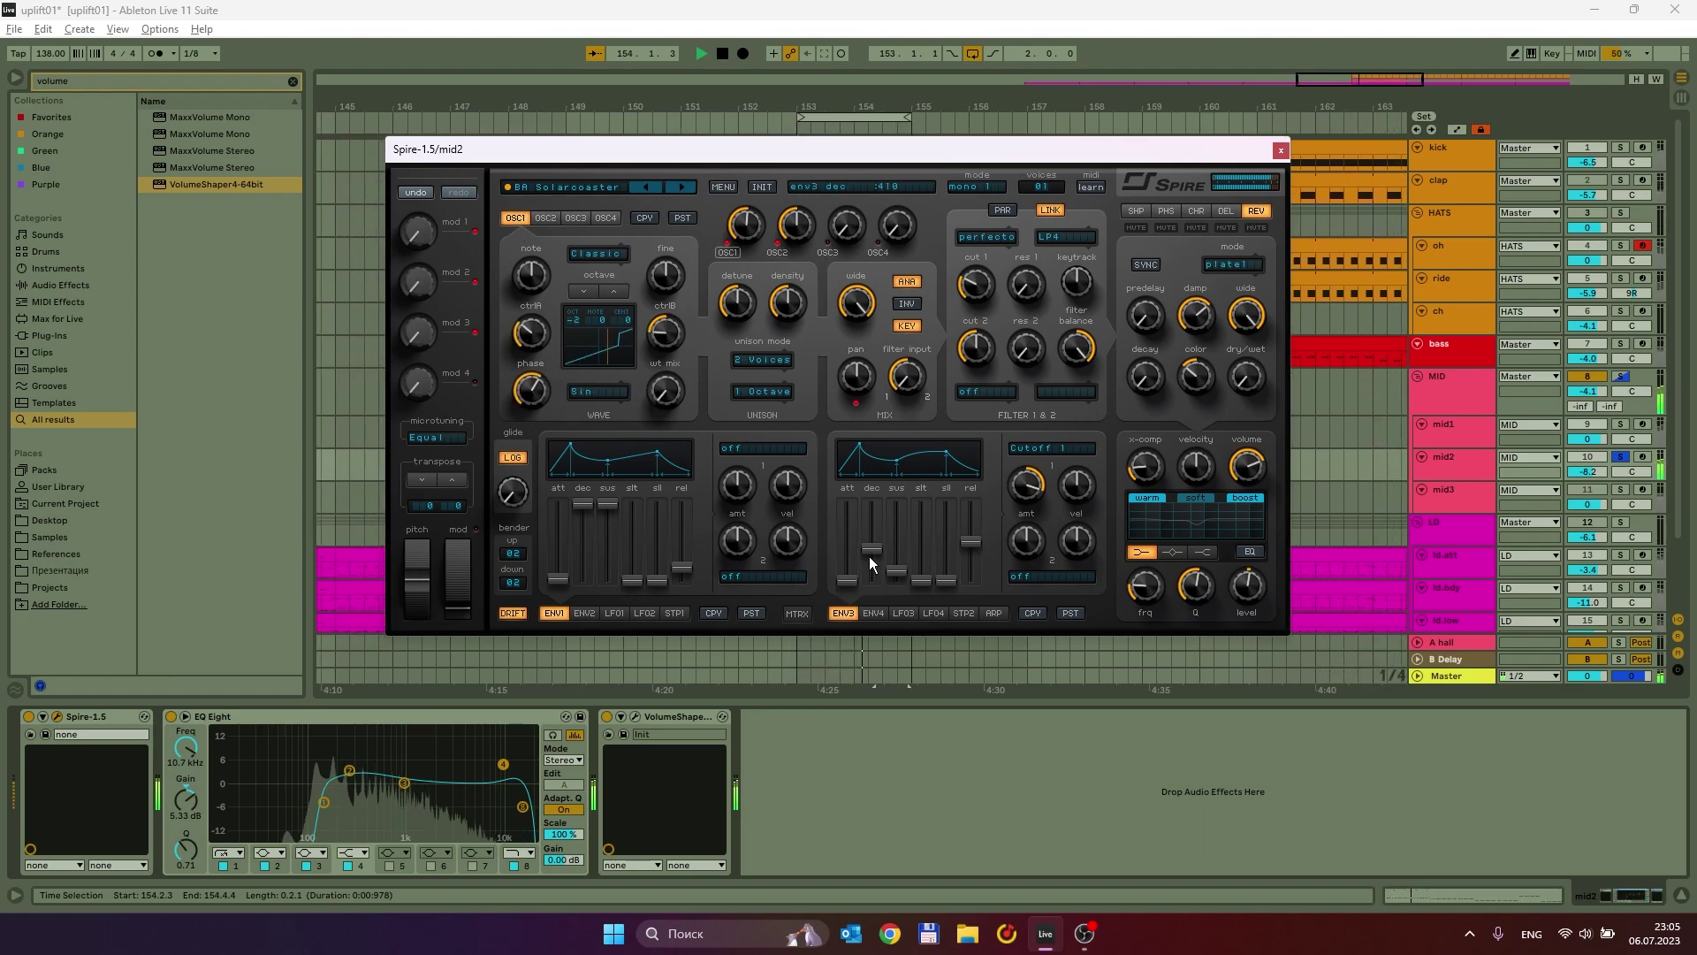
{"action": "left_click_drag", "start_coordinate": [902, 576], "coordinate": [898, 564]}
{"action": "left_click_drag", "start_coordinate": [1016, 502], "coordinate": [1015, 486]}
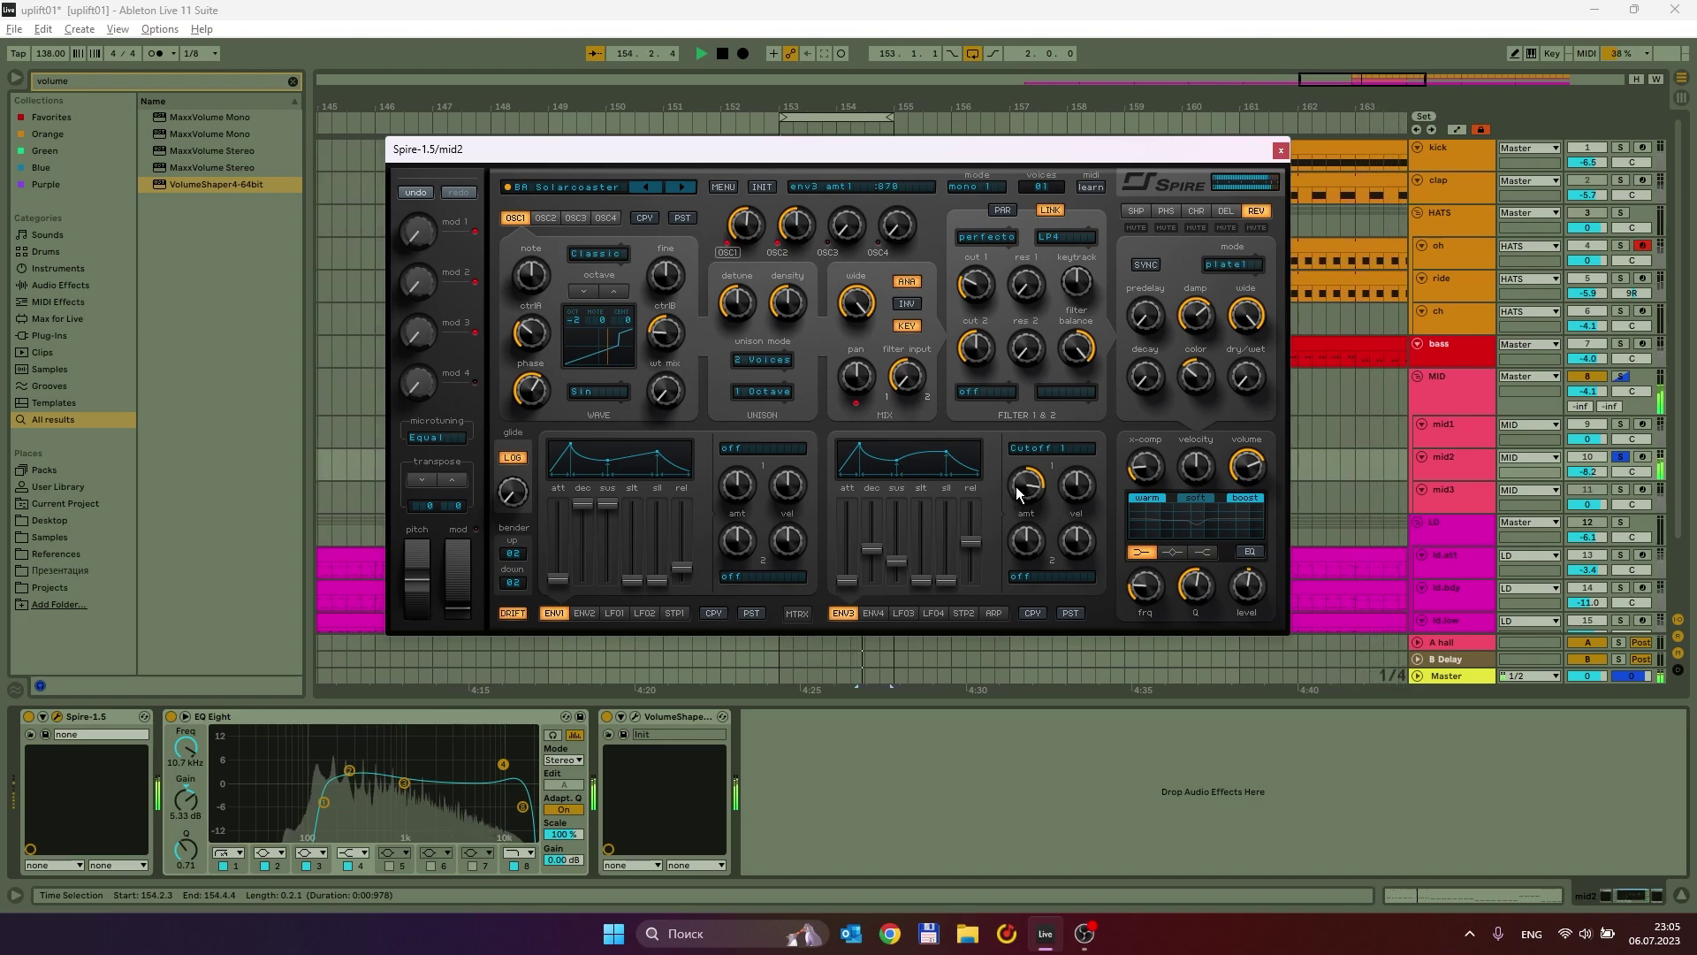
Adjust the low cut in Spire's shaper effect and check the modulation matrix assignments.
{"action": "left_click", "coordinate": [1137, 212]}
{"action": "left_click_drag", "start_coordinate": [1144, 358], "coordinate": [1128, 158]}
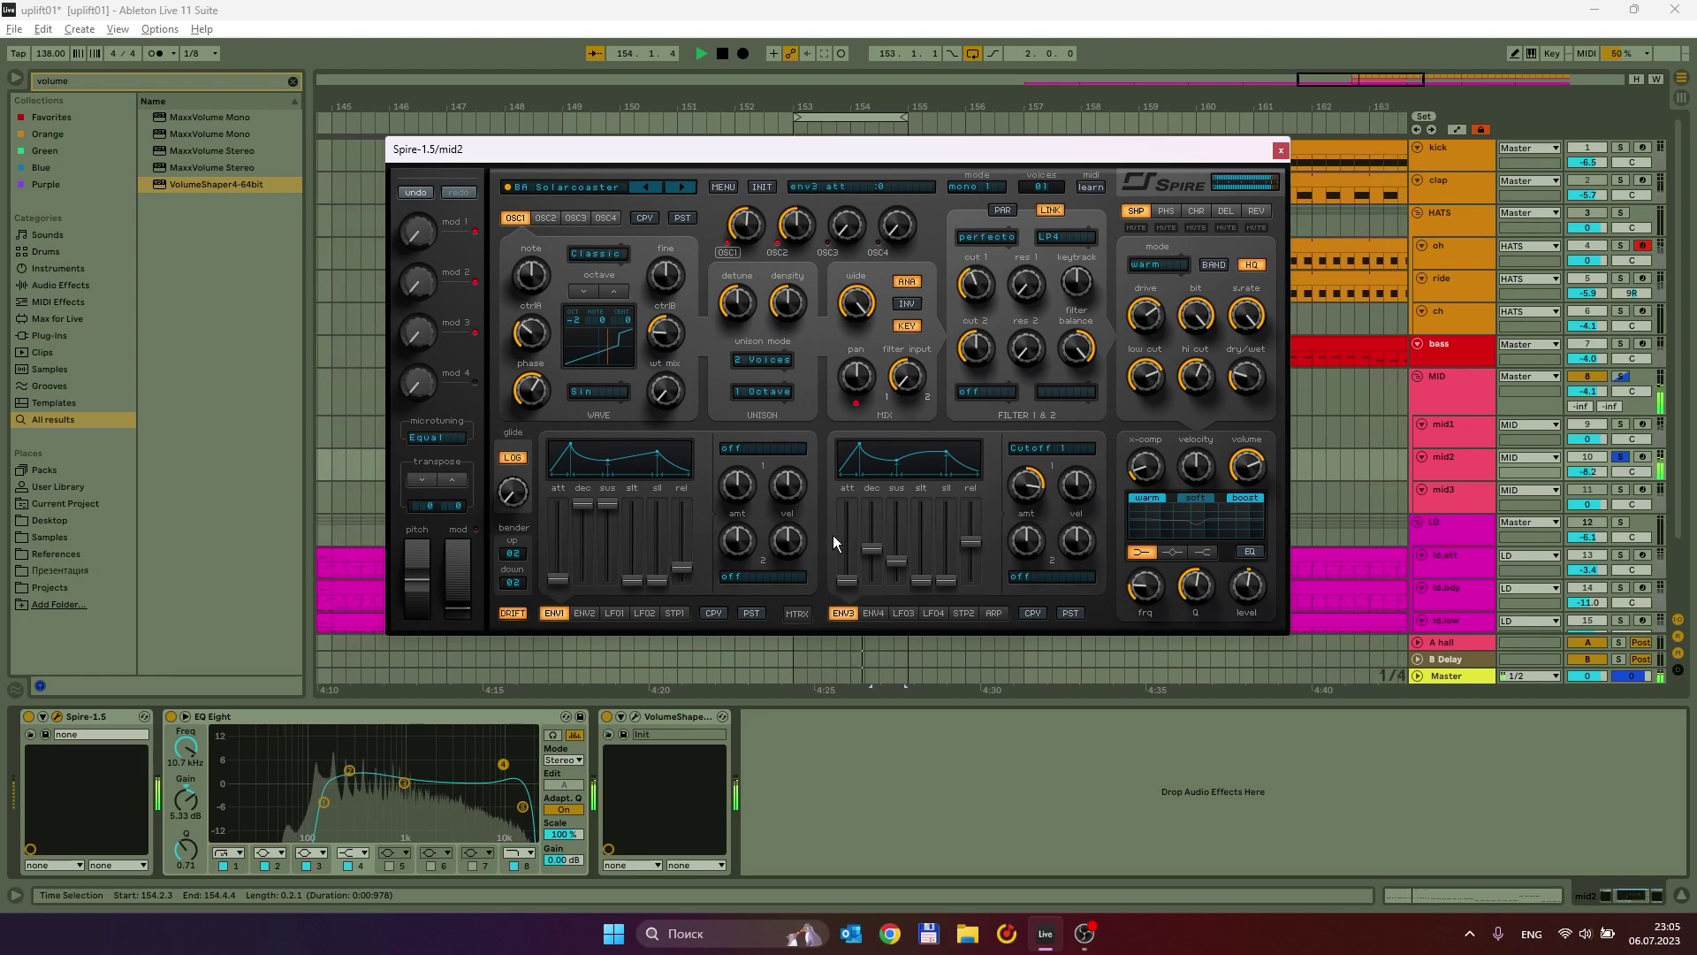
{"action": "left_click", "coordinate": [796, 614]}
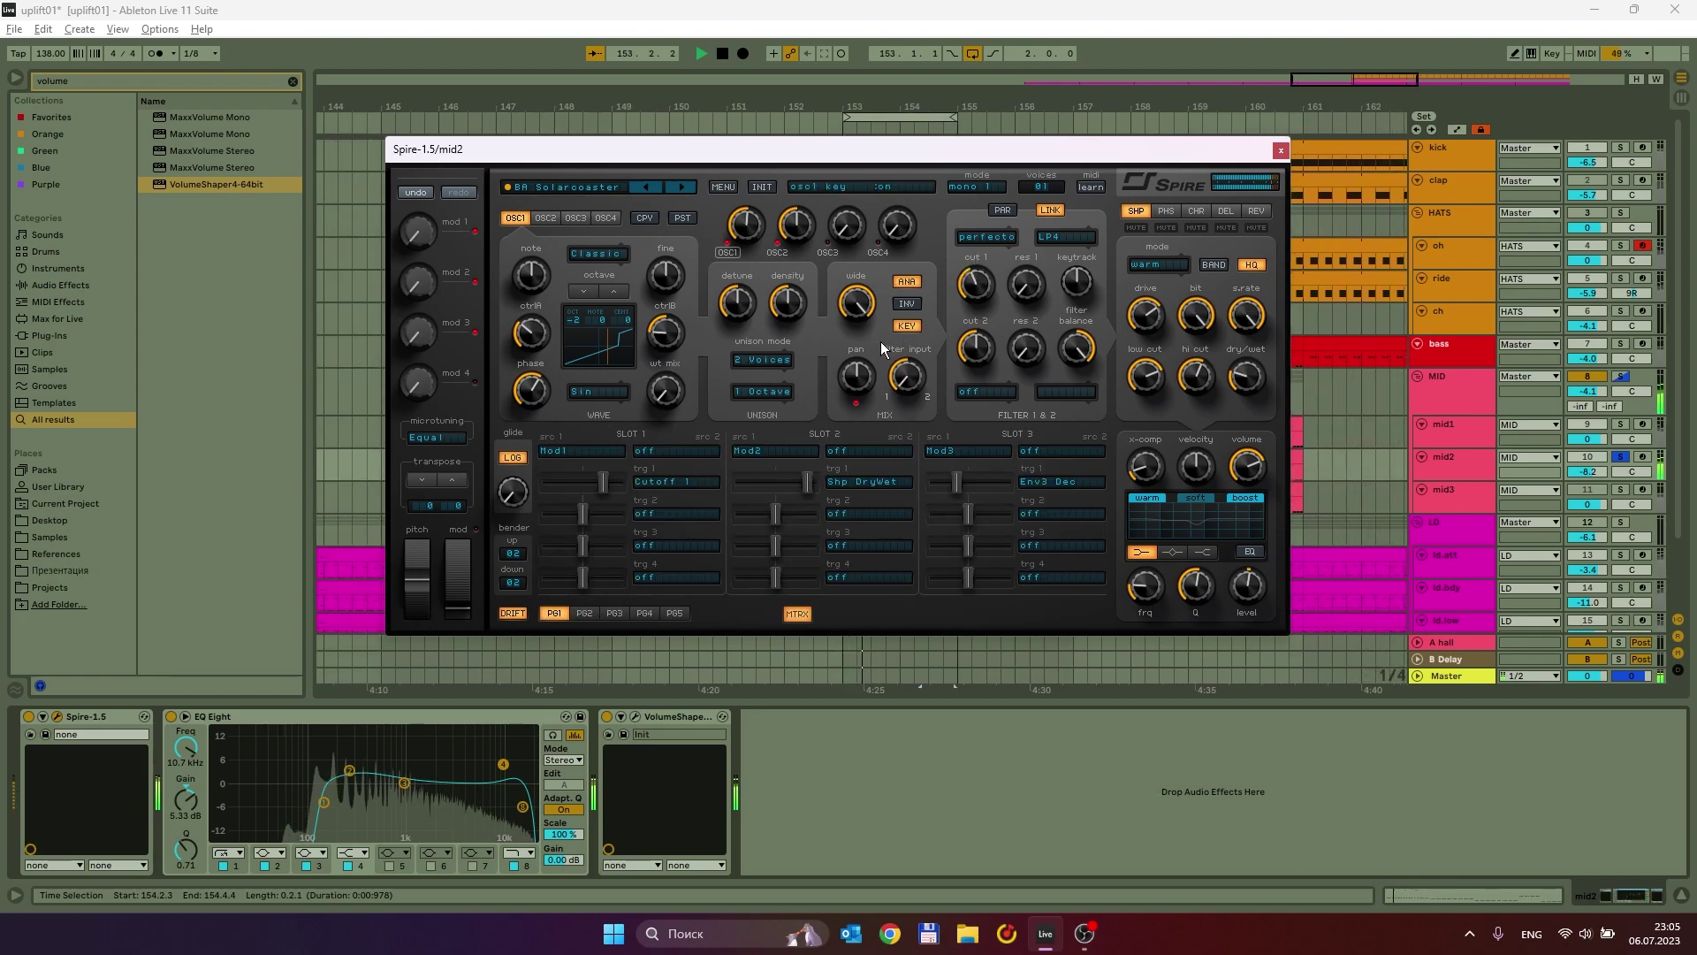
{"action": "left_click", "coordinate": [796, 613]}
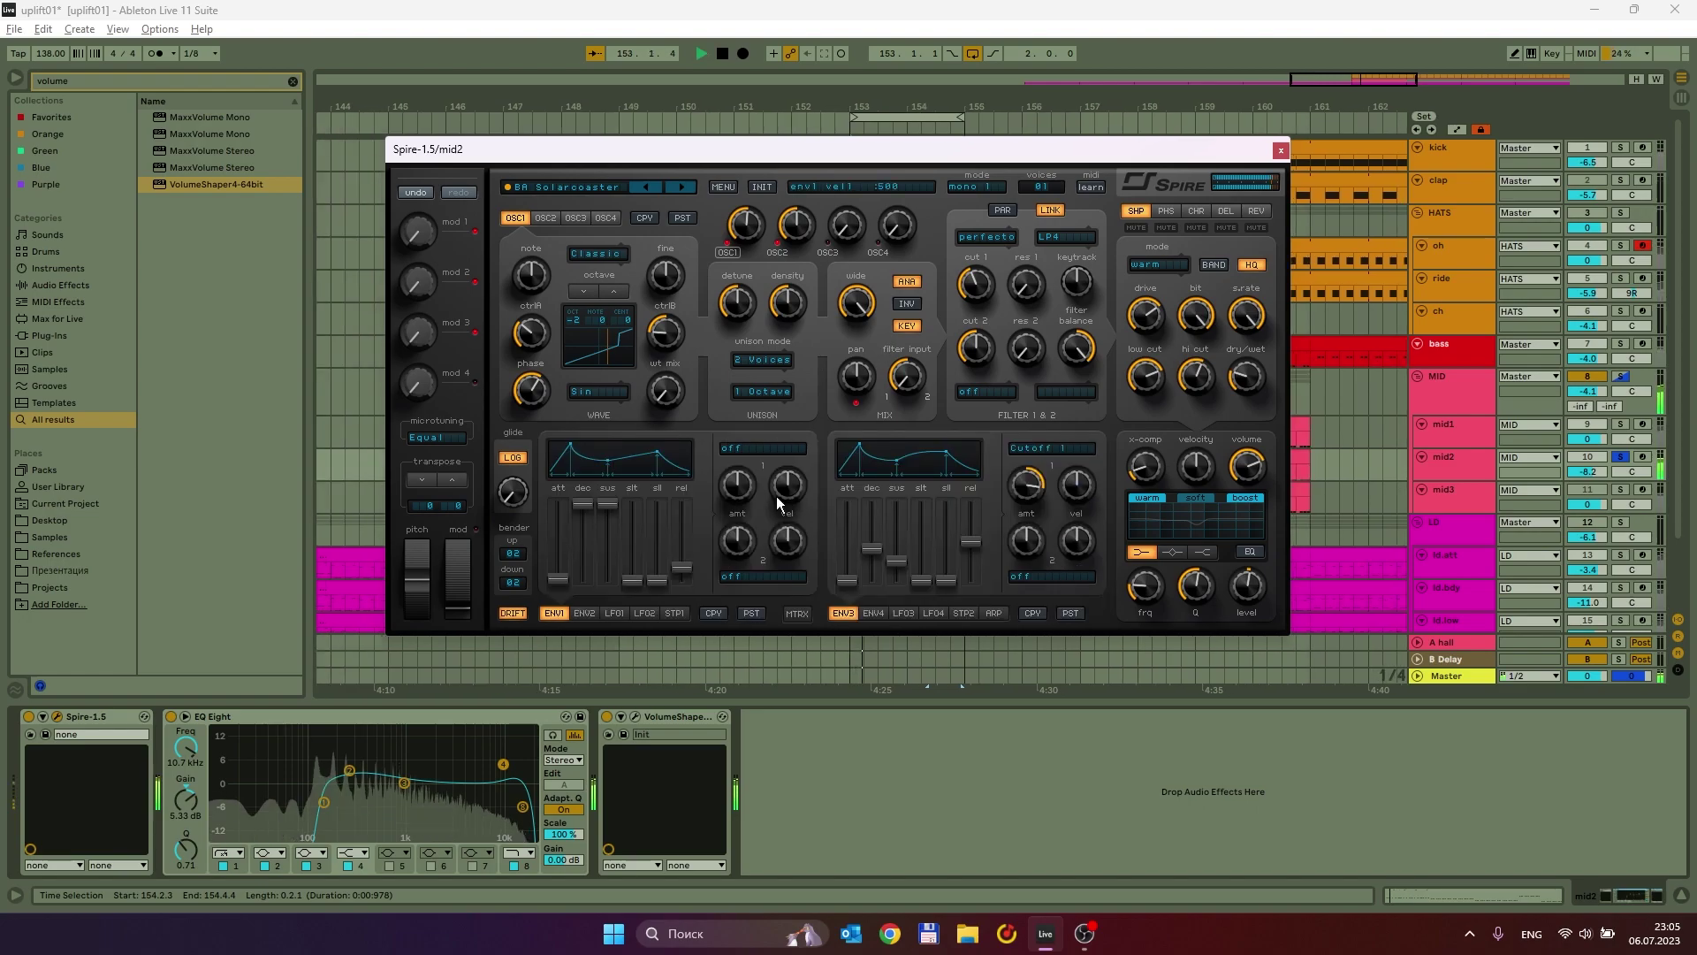
Lower envelope 1's decay and sustain in Spire and adjust the filter settings while the loop plays.
{"action": "left_click_drag", "start_coordinate": [601, 502], "coordinate": [602, 544]}
{"action": "left_click_drag", "start_coordinate": [583, 508], "coordinate": [608, 660]}
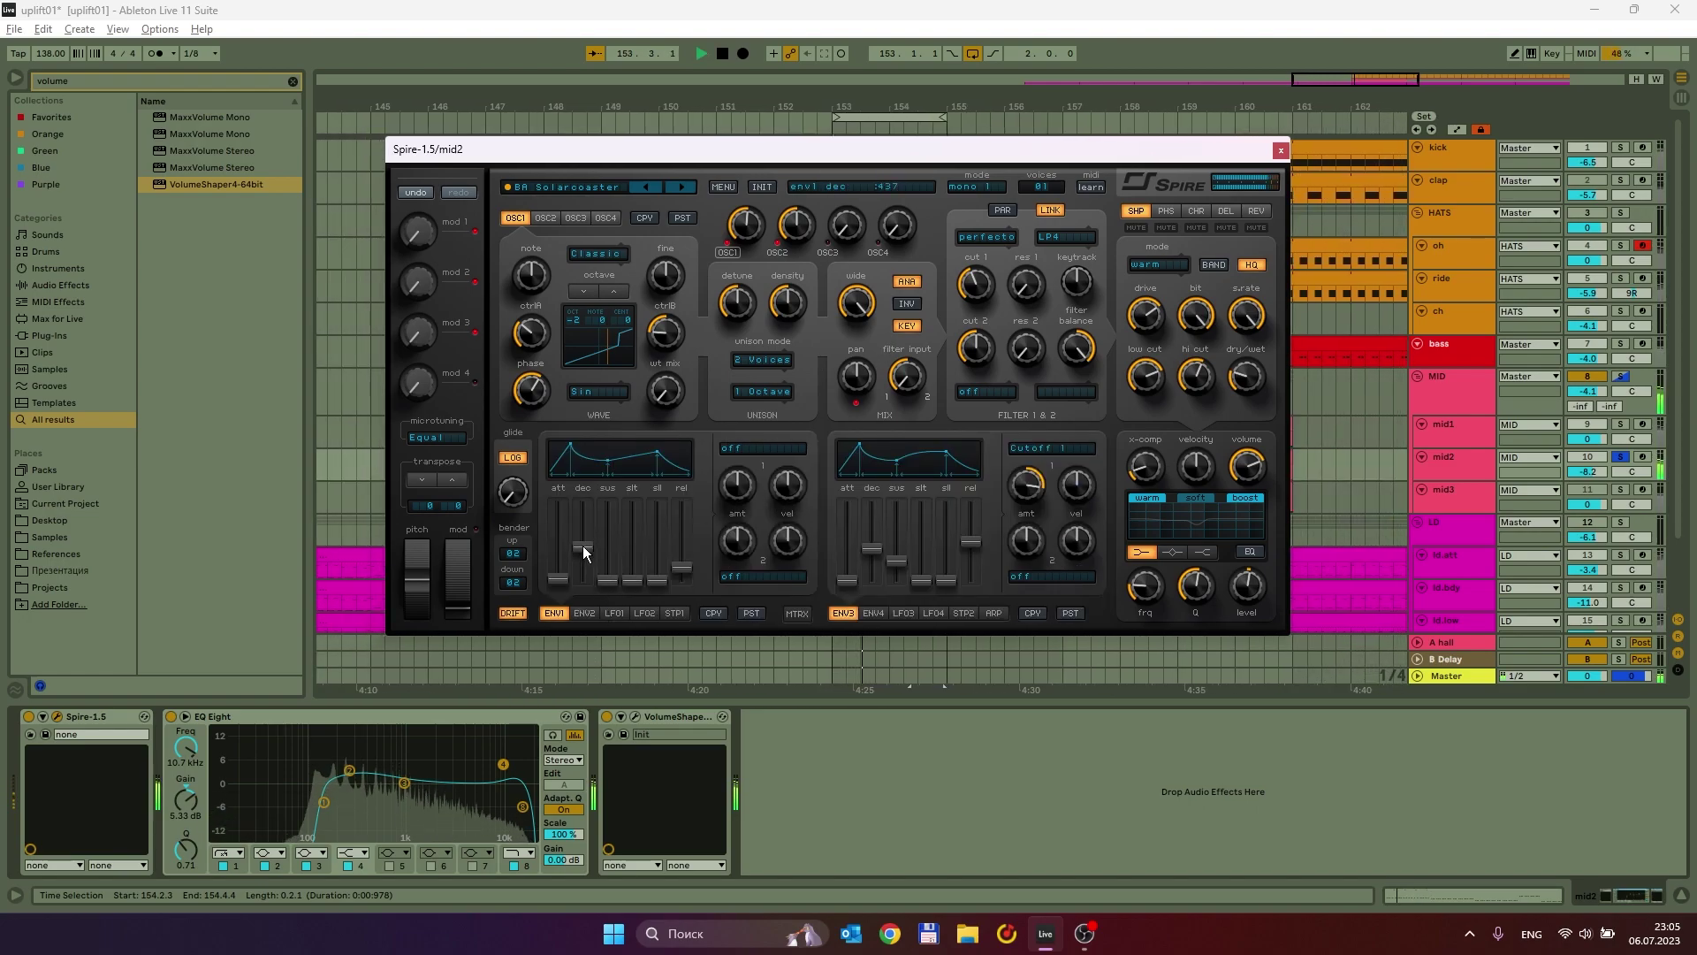
{"action": "left_click_drag", "start_coordinate": [585, 546], "coordinate": [602, 558]}
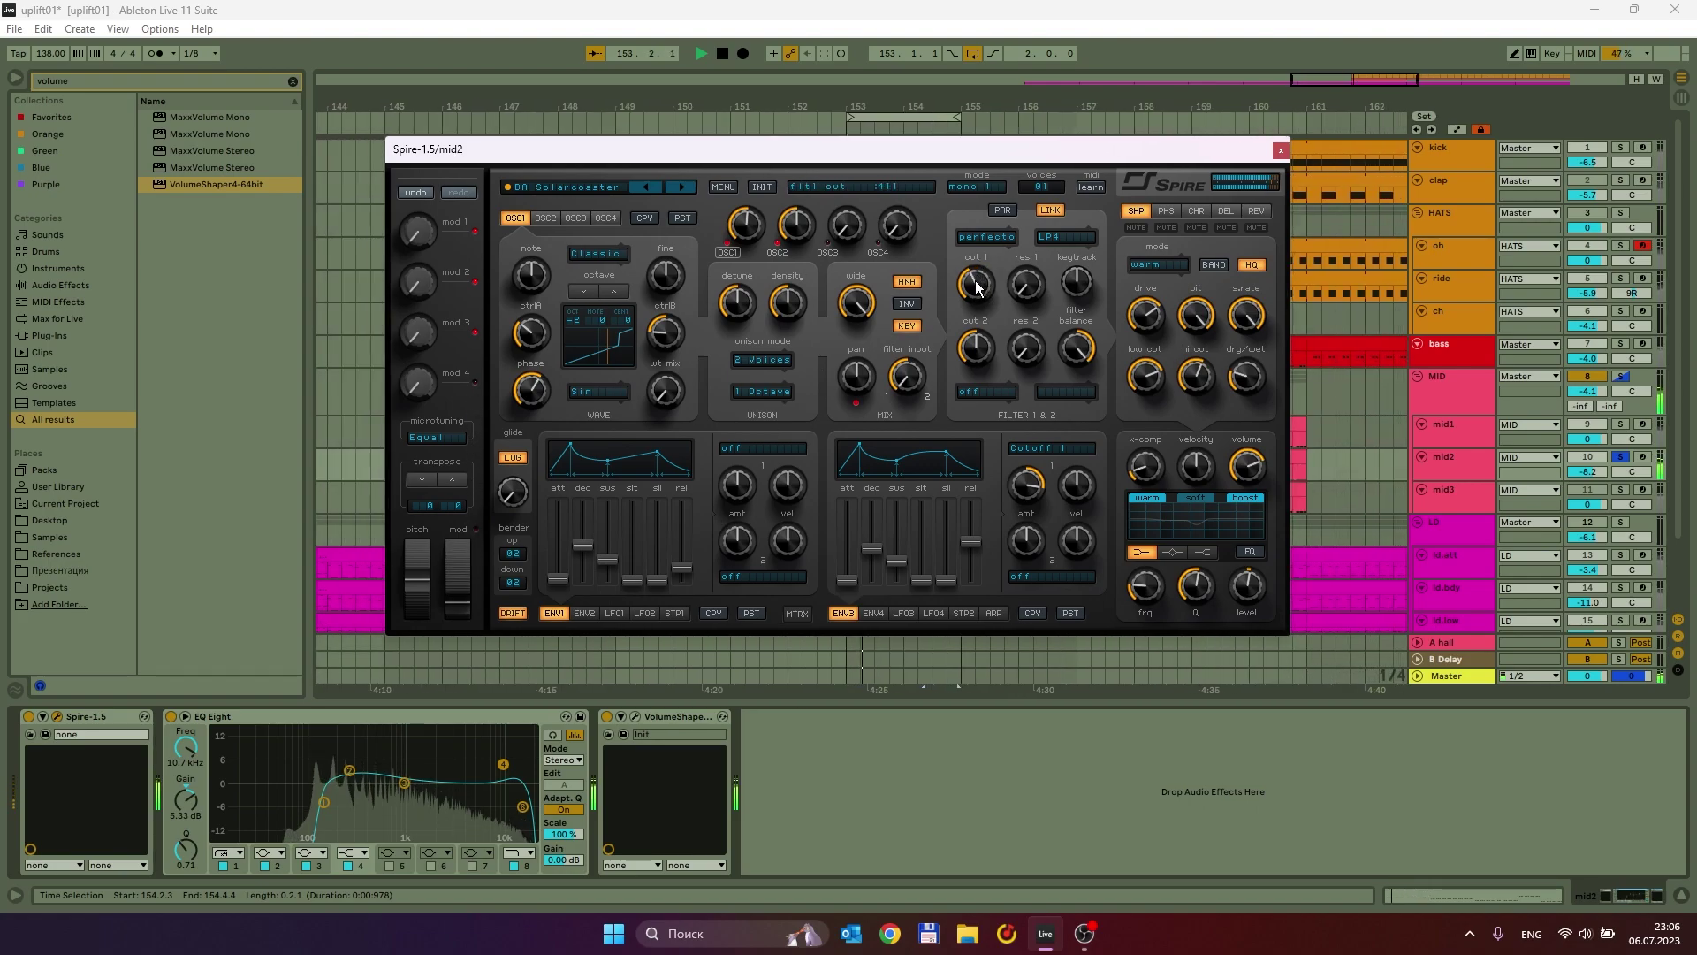
{"action": "left_click_drag", "start_coordinate": [1073, 244], "coordinate": [1066, 301]}
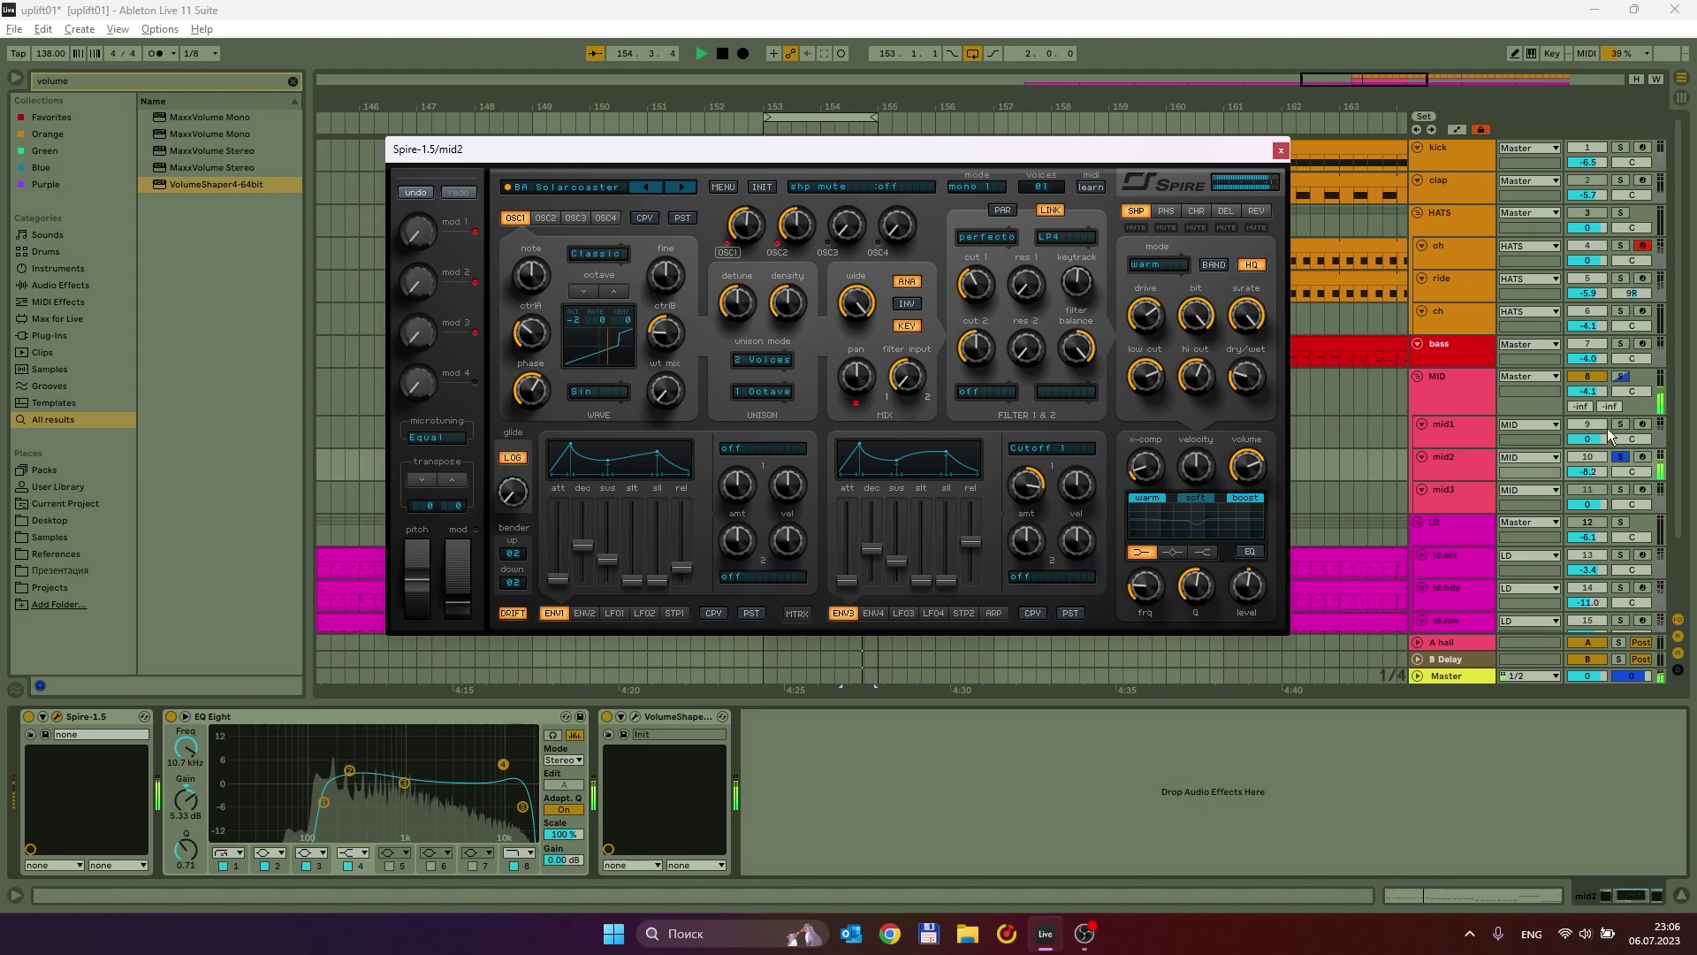
Unsolo mid2 and the MID group, and set mid2's volume to -9.2 dB against the full mix.
{"action": "key", "text": "space"}
{"action": "left_click_drag", "start_coordinate": [1602, 478], "coordinate": [1602, 495]}
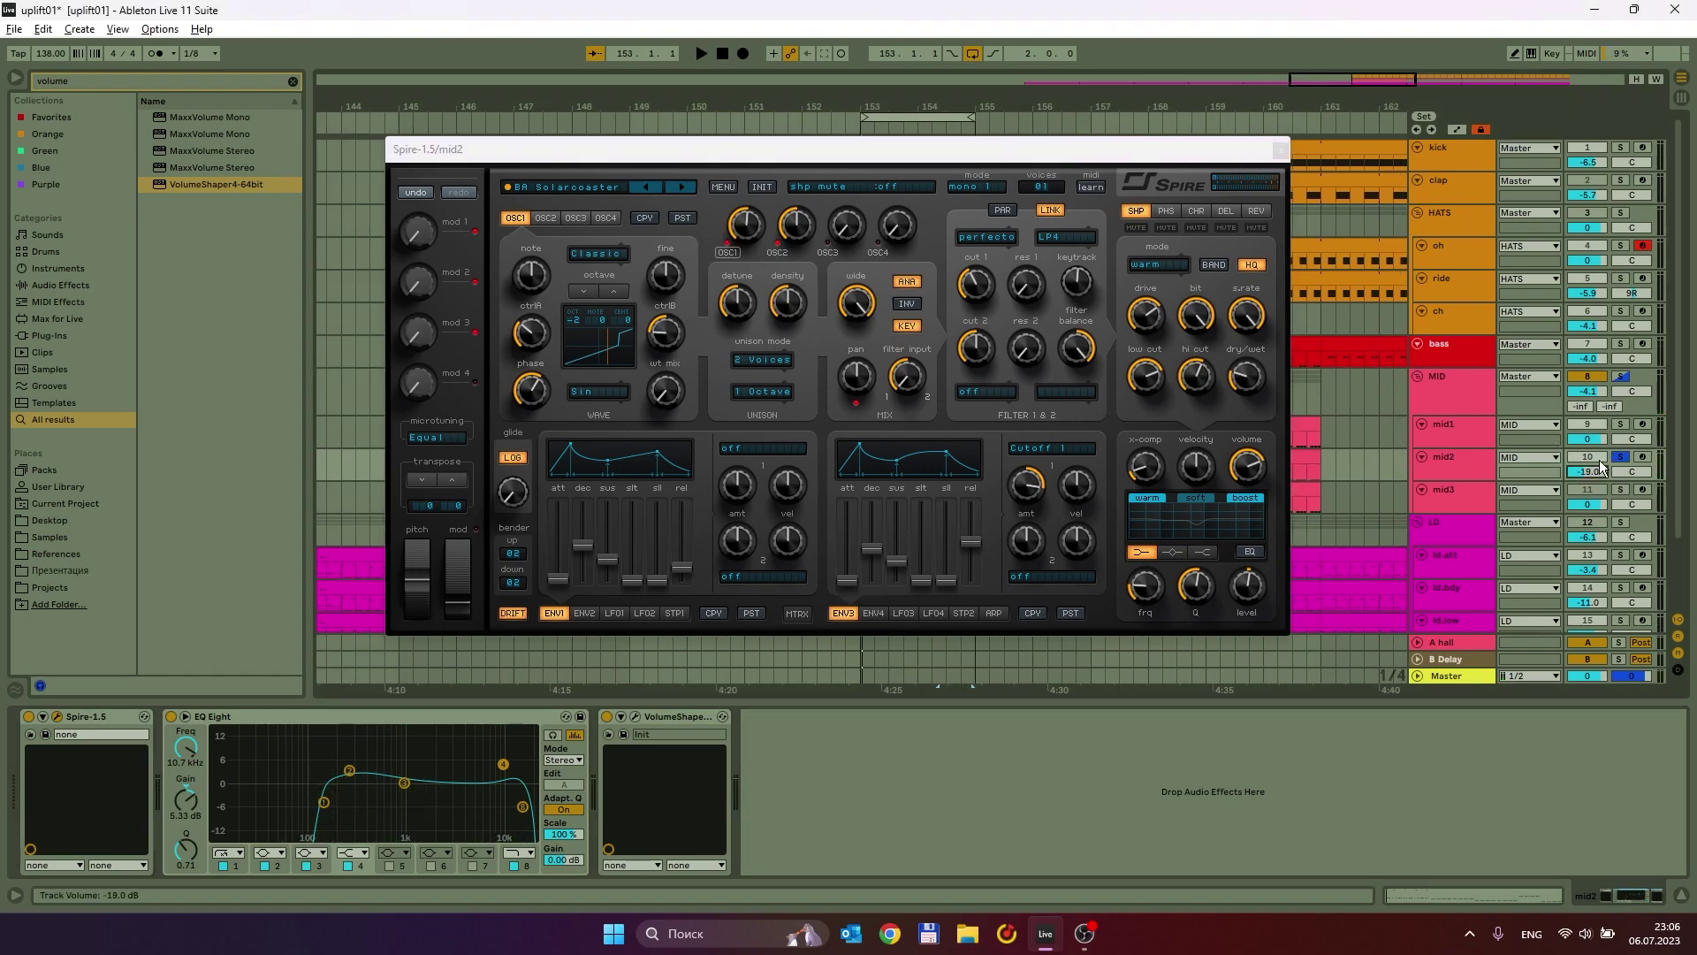
{"action": "key", "text": "space"}
{"action": "left_click_drag", "start_coordinate": [1597, 473], "coordinate": [1604, 432]}
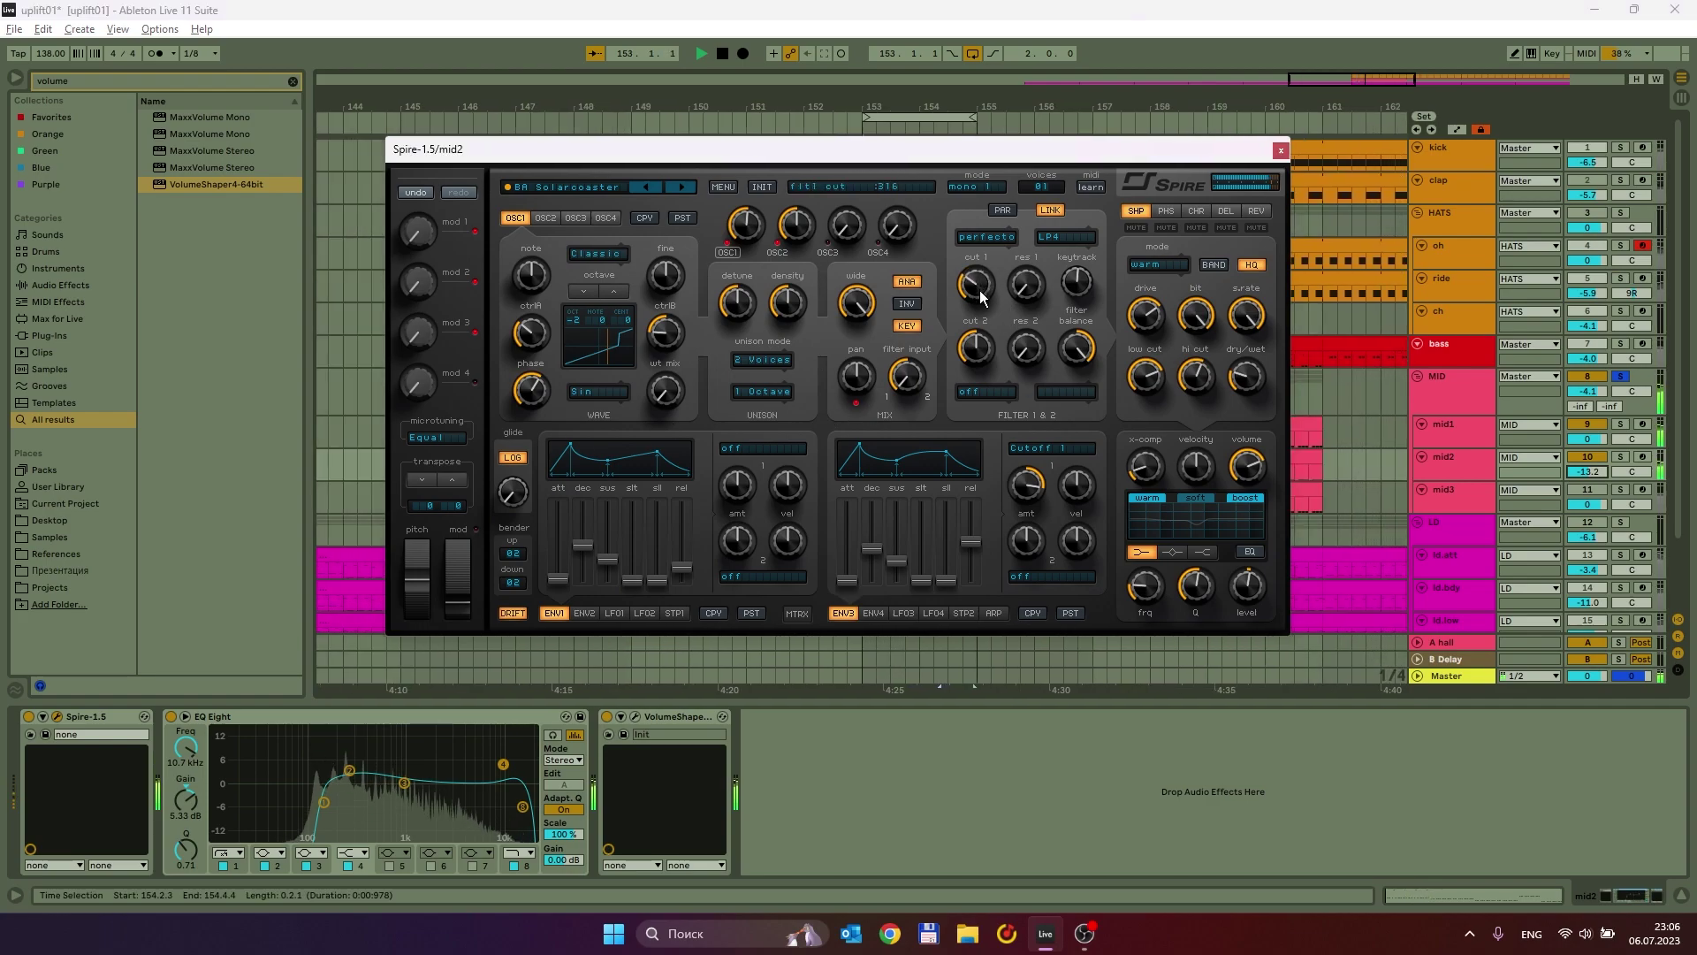
{"action": "left_click", "coordinate": [1620, 378]}
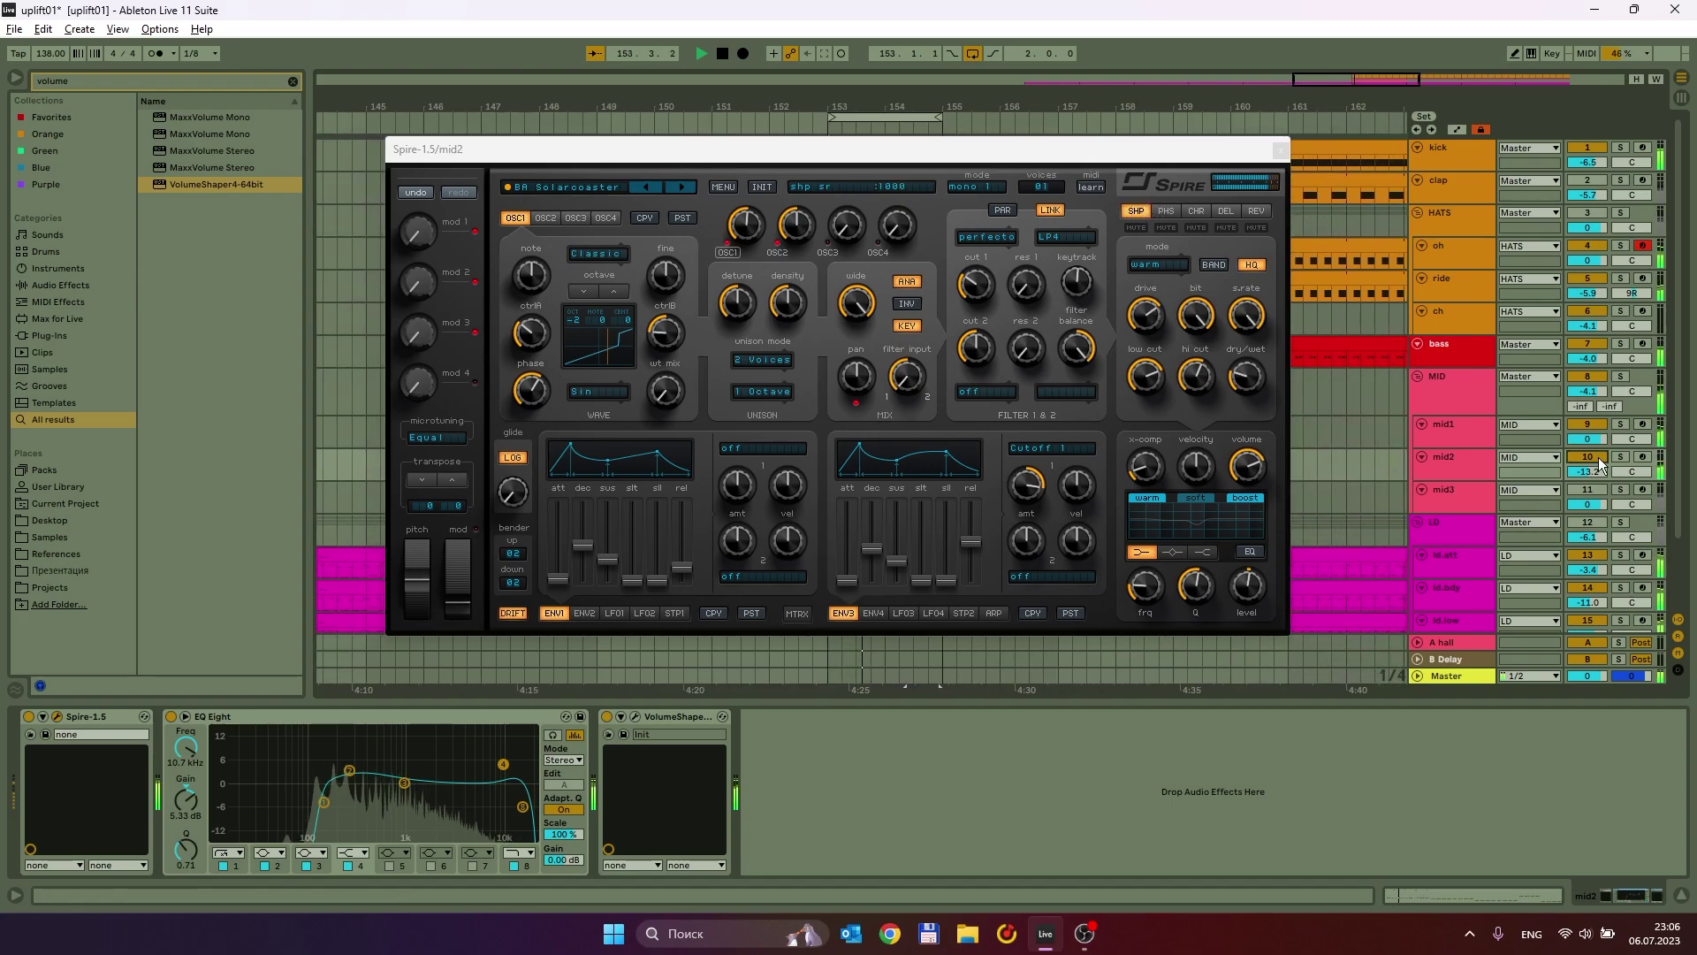
{"action": "left_click_drag", "start_coordinate": [1600, 464], "coordinate": [1601, 430]}
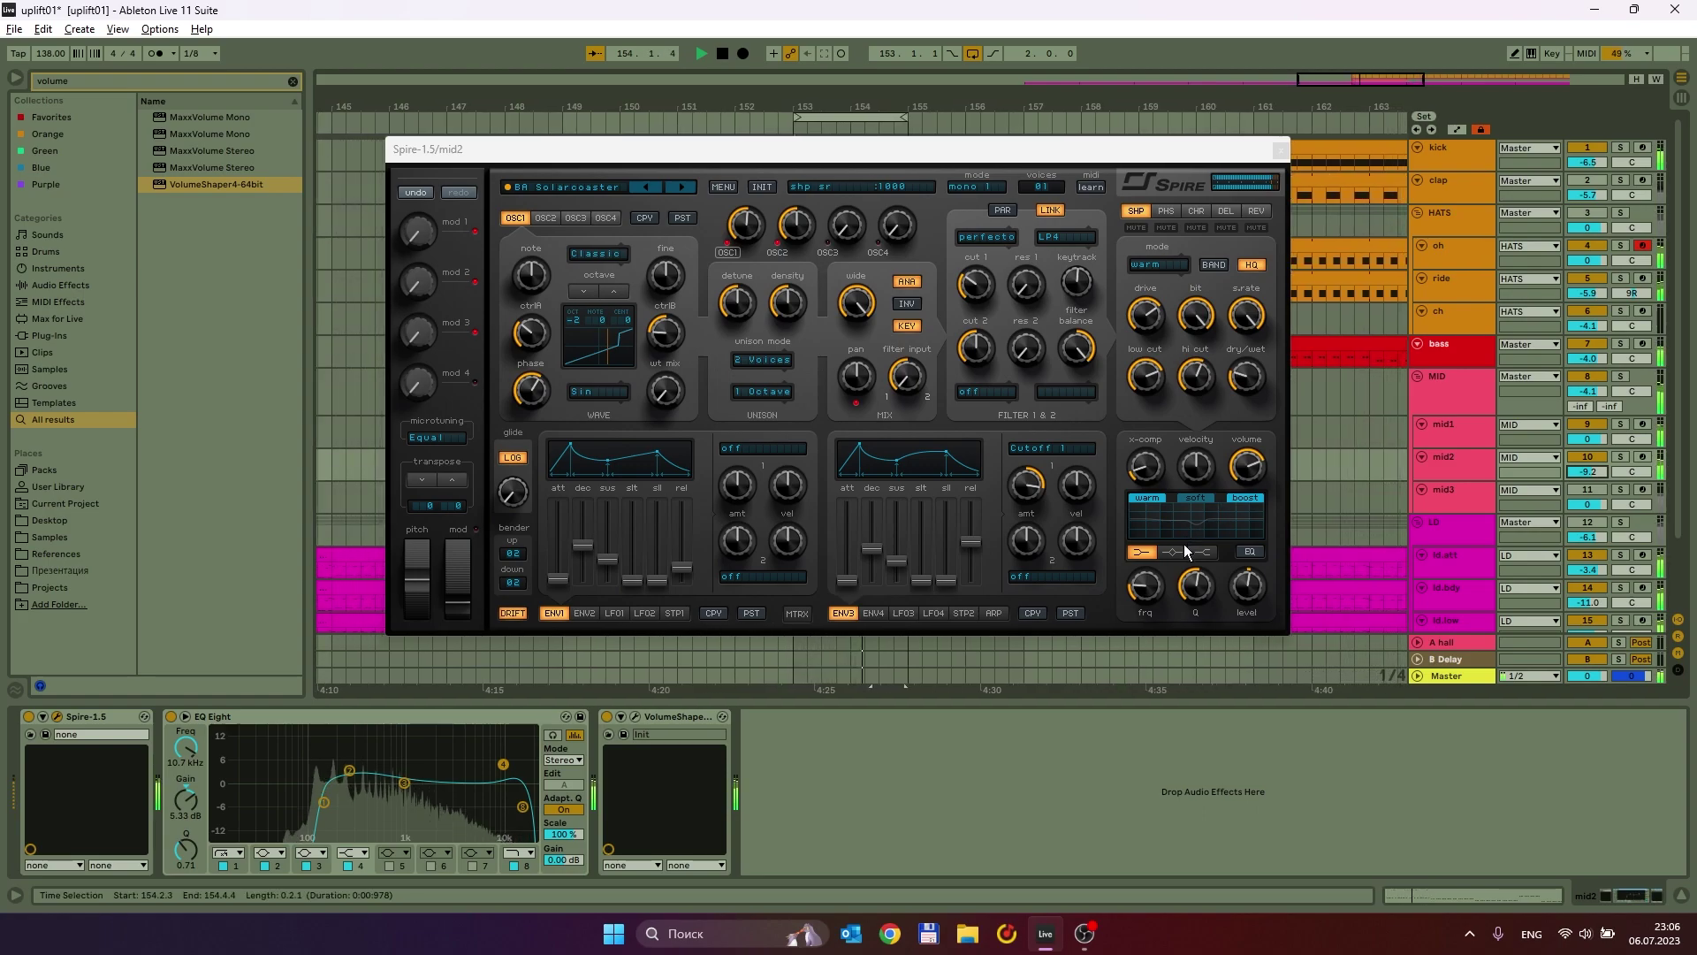
Enable Spire's EQ with mid2 soloed, and adjust the frequency of its low band.
{"action": "left_click", "coordinate": [1253, 553]}
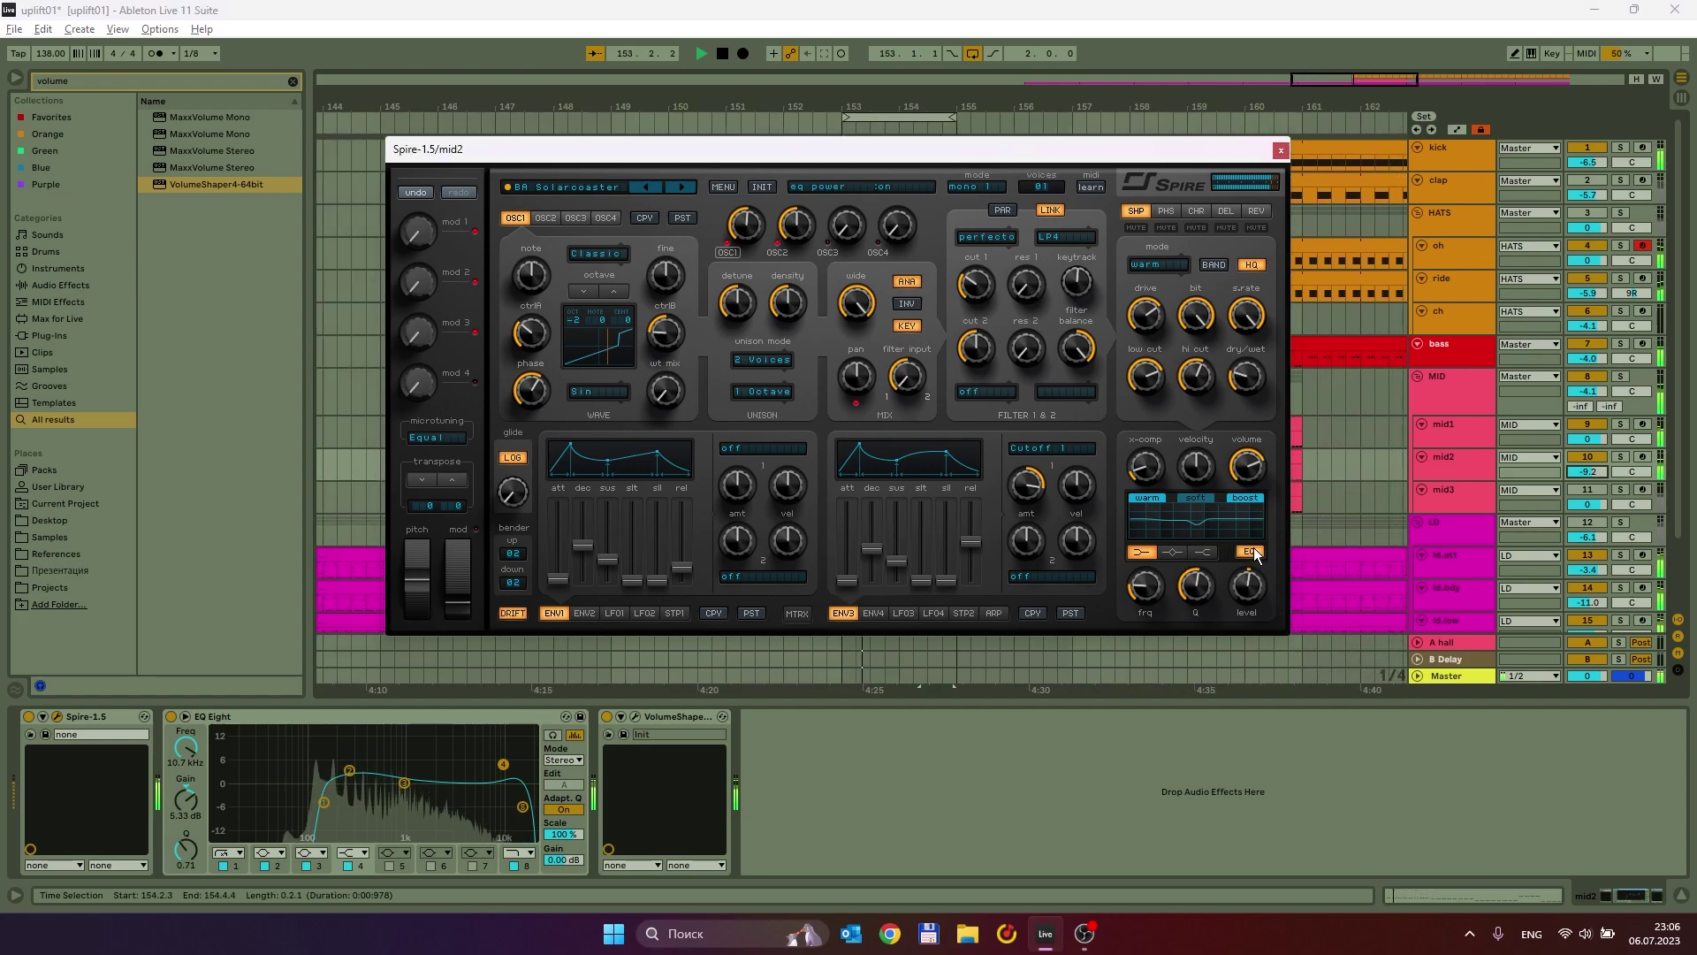
{"action": "left_click", "coordinate": [1620, 456]}
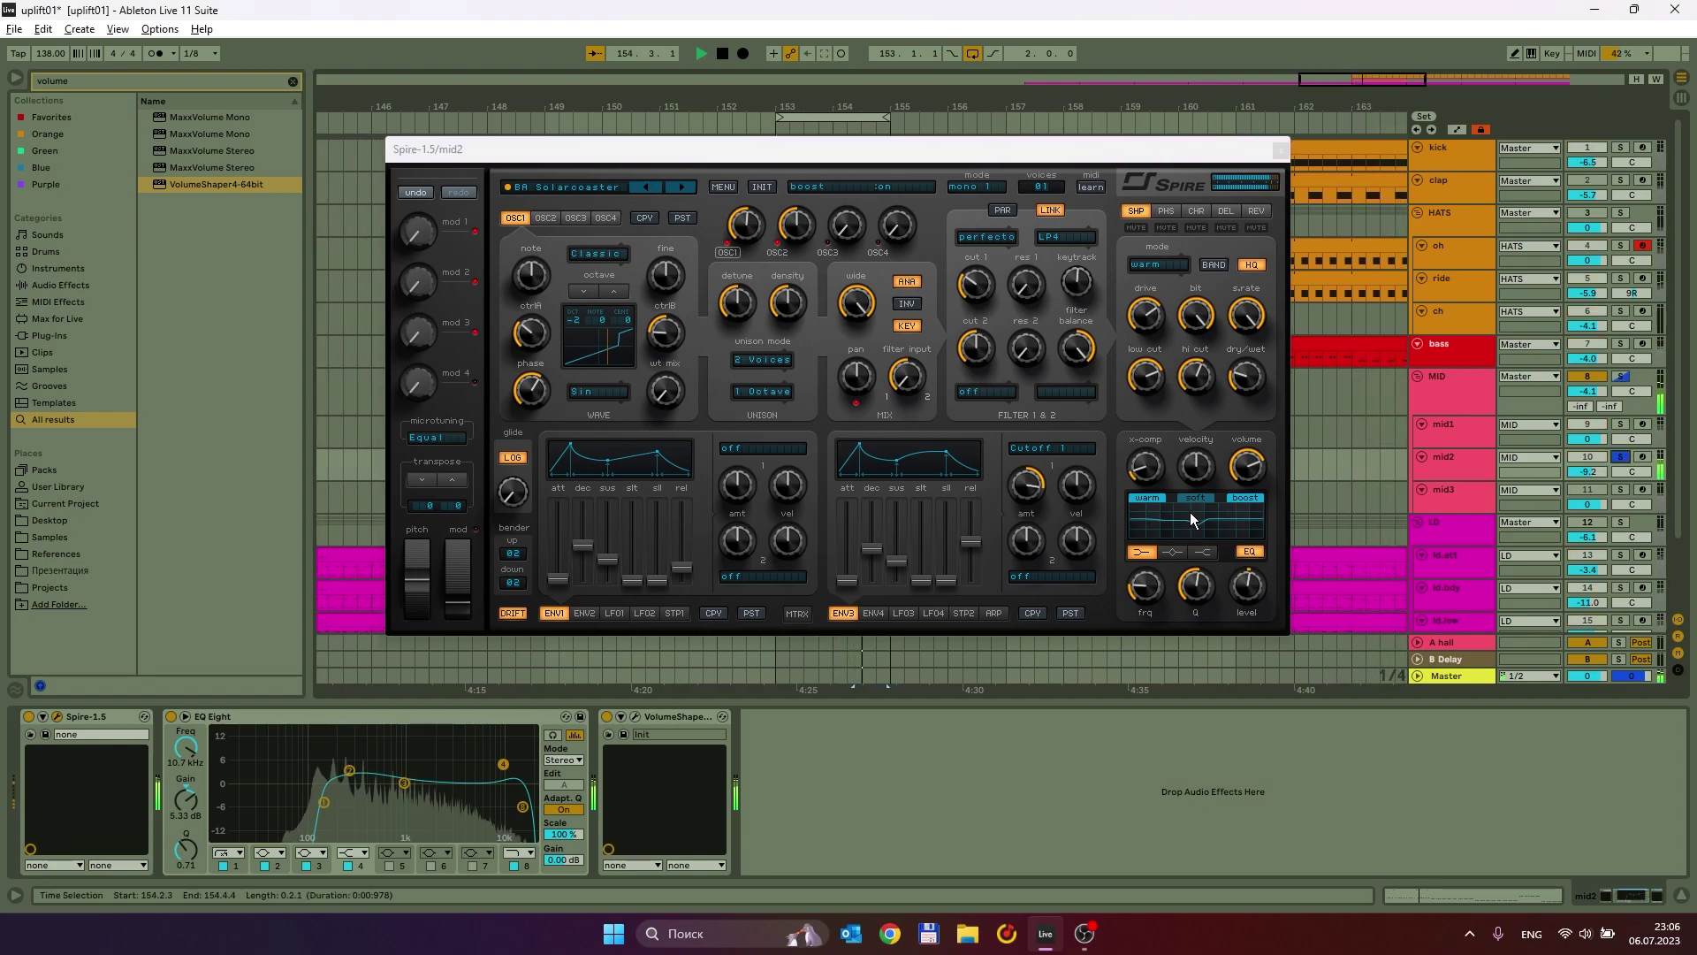
{"action": "left_click", "coordinate": [1174, 552]}
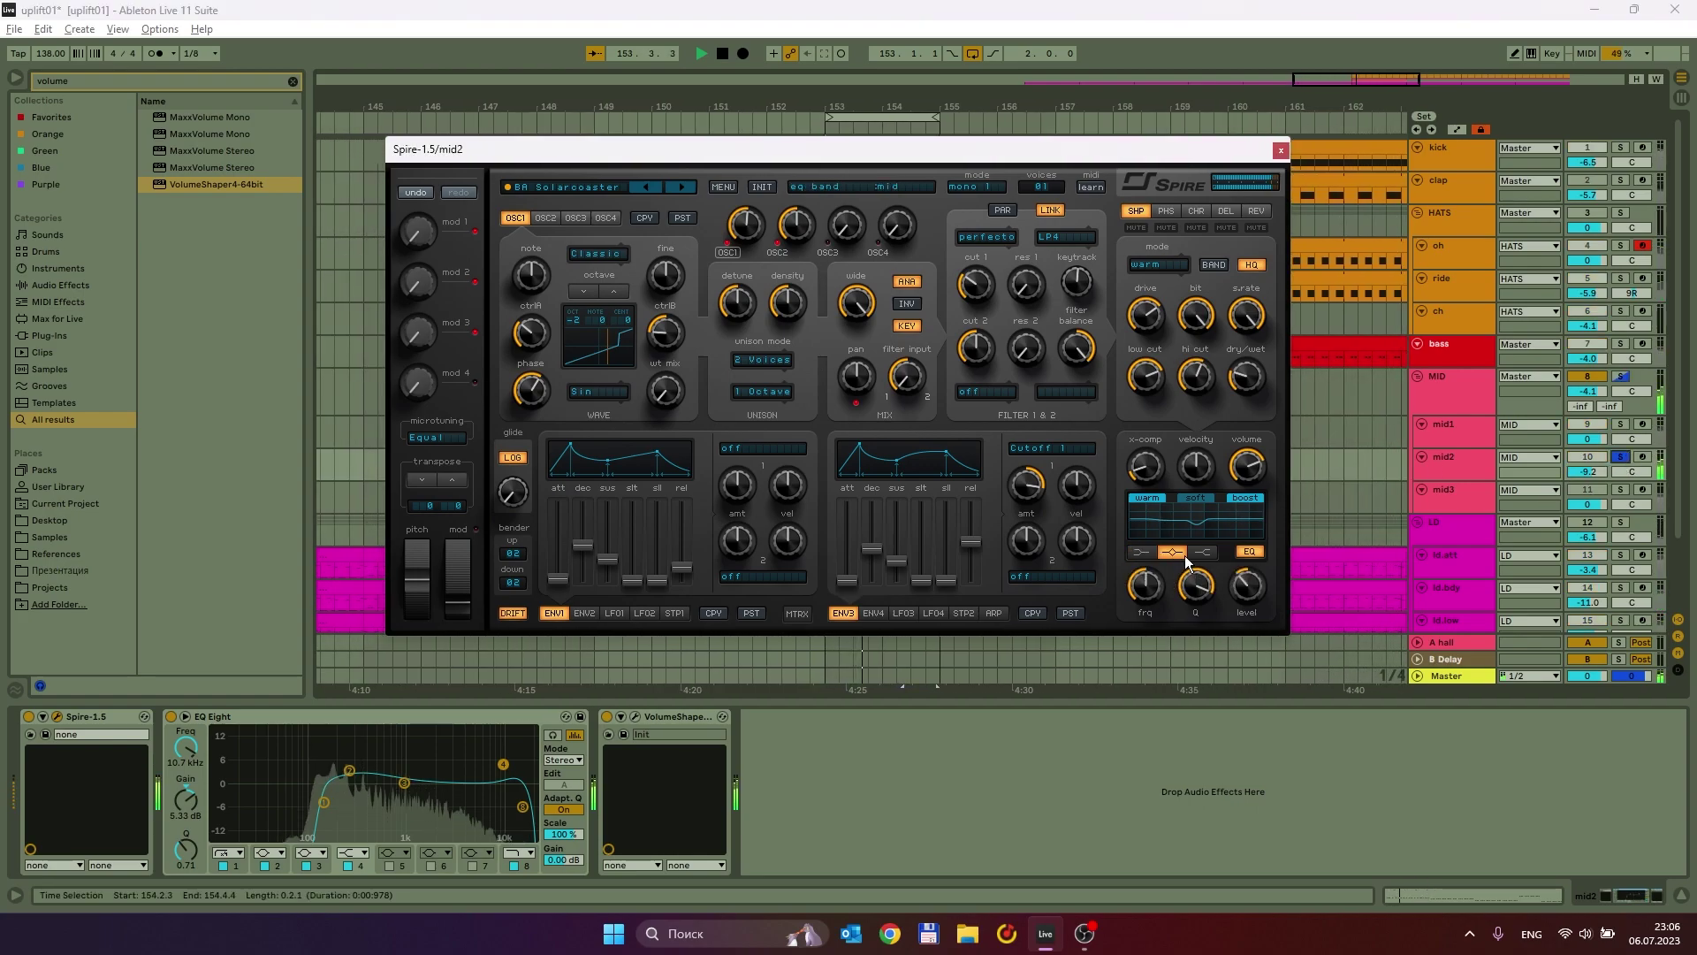
{"action": "left_click", "coordinate": [1140, 553]}
{"action": "left_click_drag", "start_coordinate": [1165, 577], "coordinate": [1149, 564]}
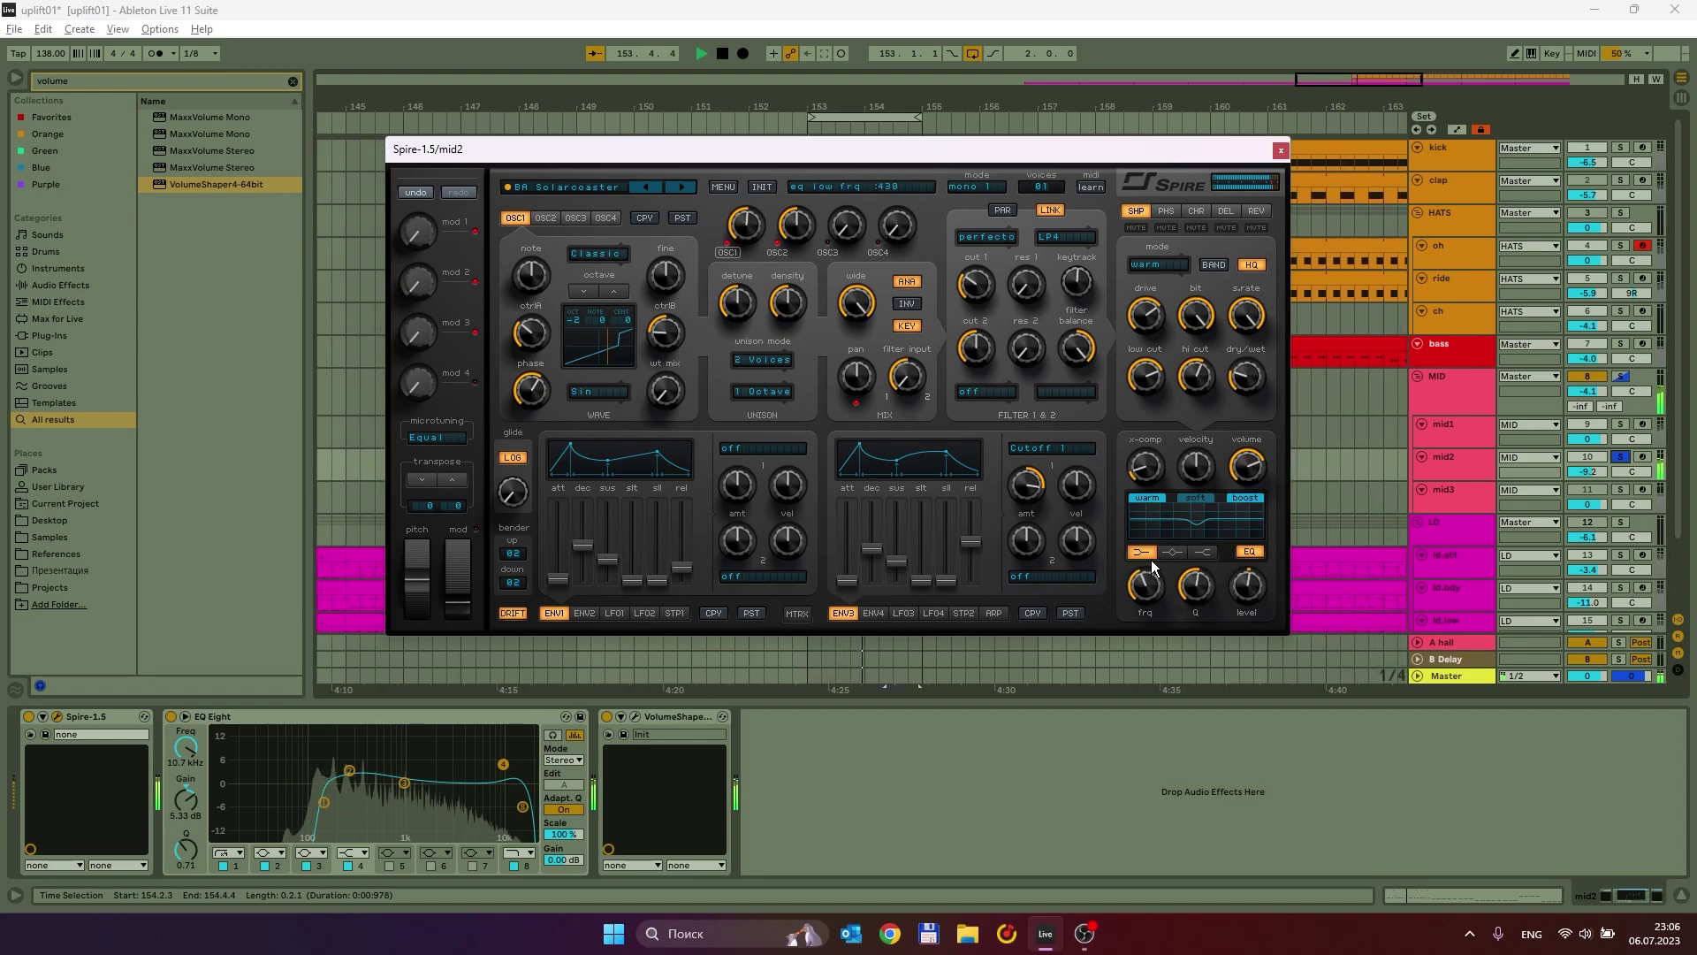
Set the EQ's low band level to 570 in Spire, unsolo mid2 and close the synth window.
{"action": "mouse_move", "coordinate": [1231, 462]}
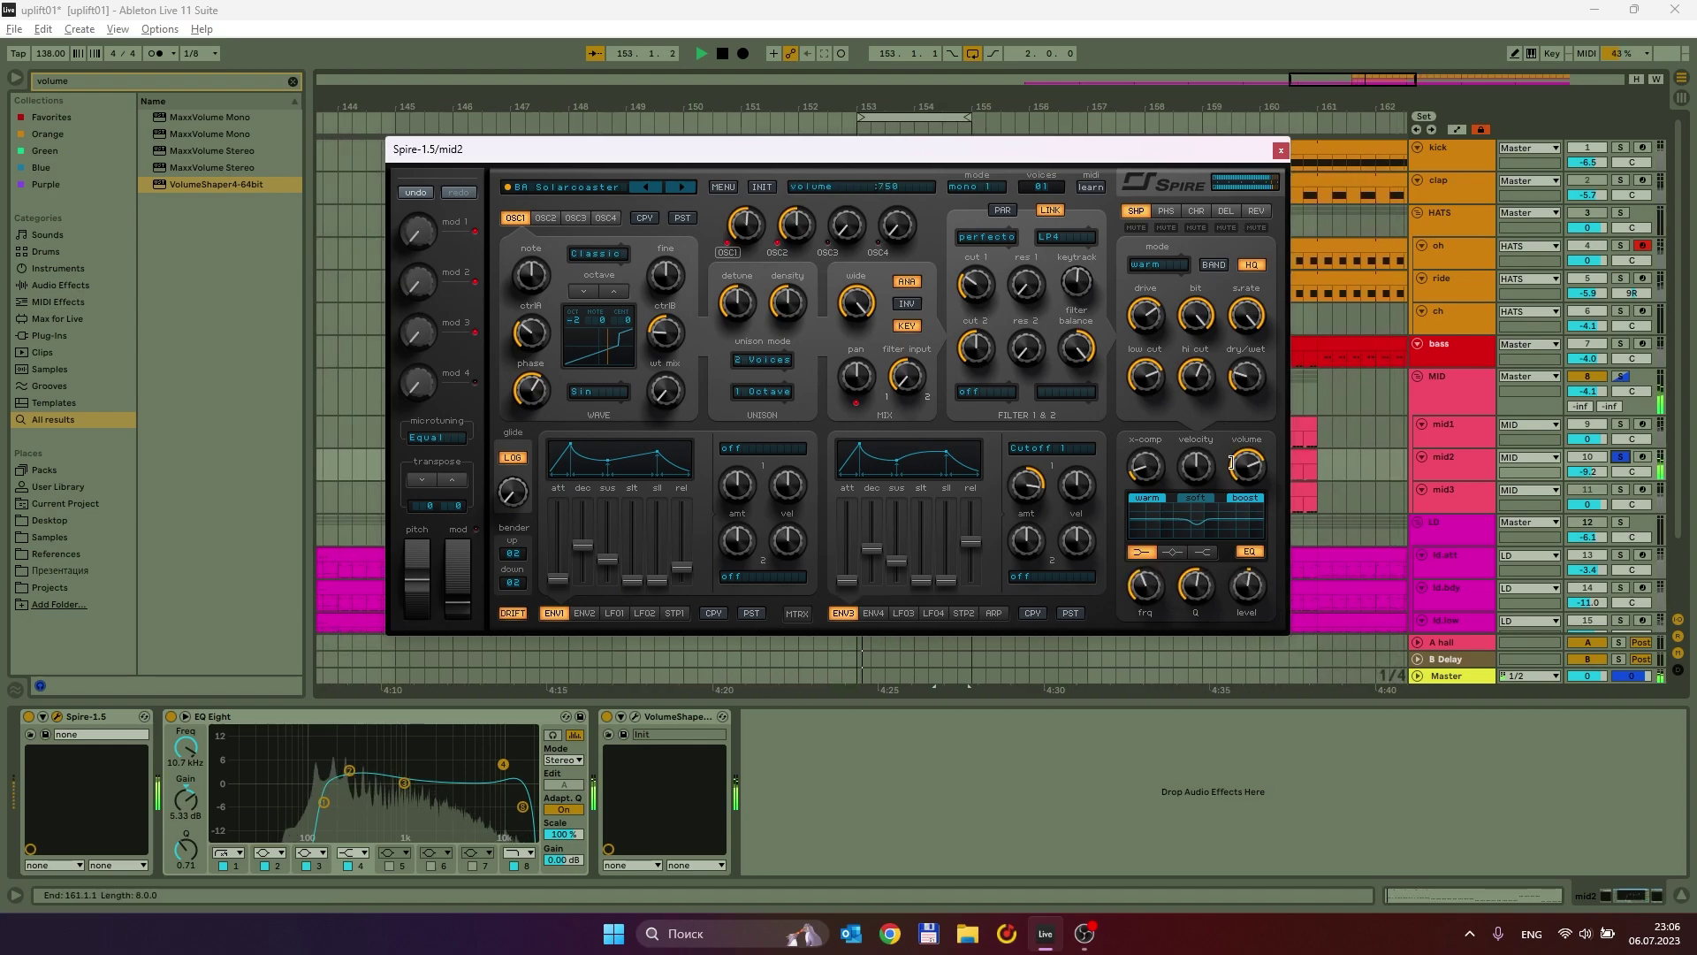
{"action": "left_click_drag", "start_coordinate": [1247, 585], "coordinate": [1250, 575]}
{"action": "left_click", "coordinate": [1622, 457]}
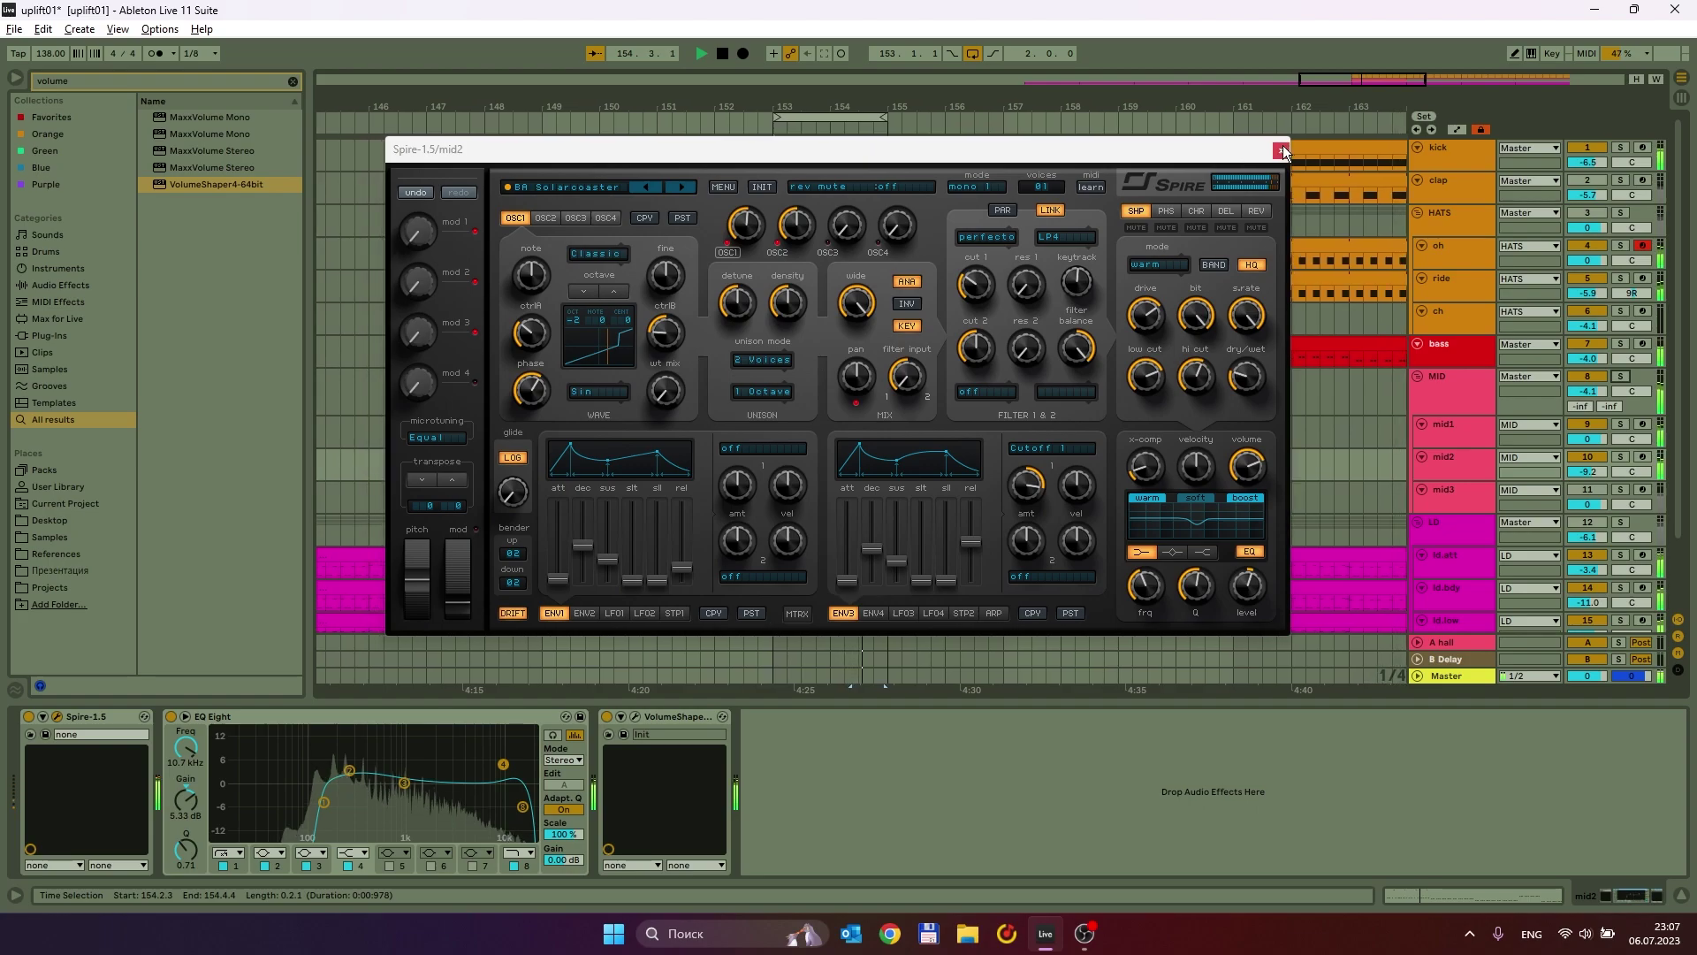
{"action": "left_click", "coordinate": [1281, 149]}
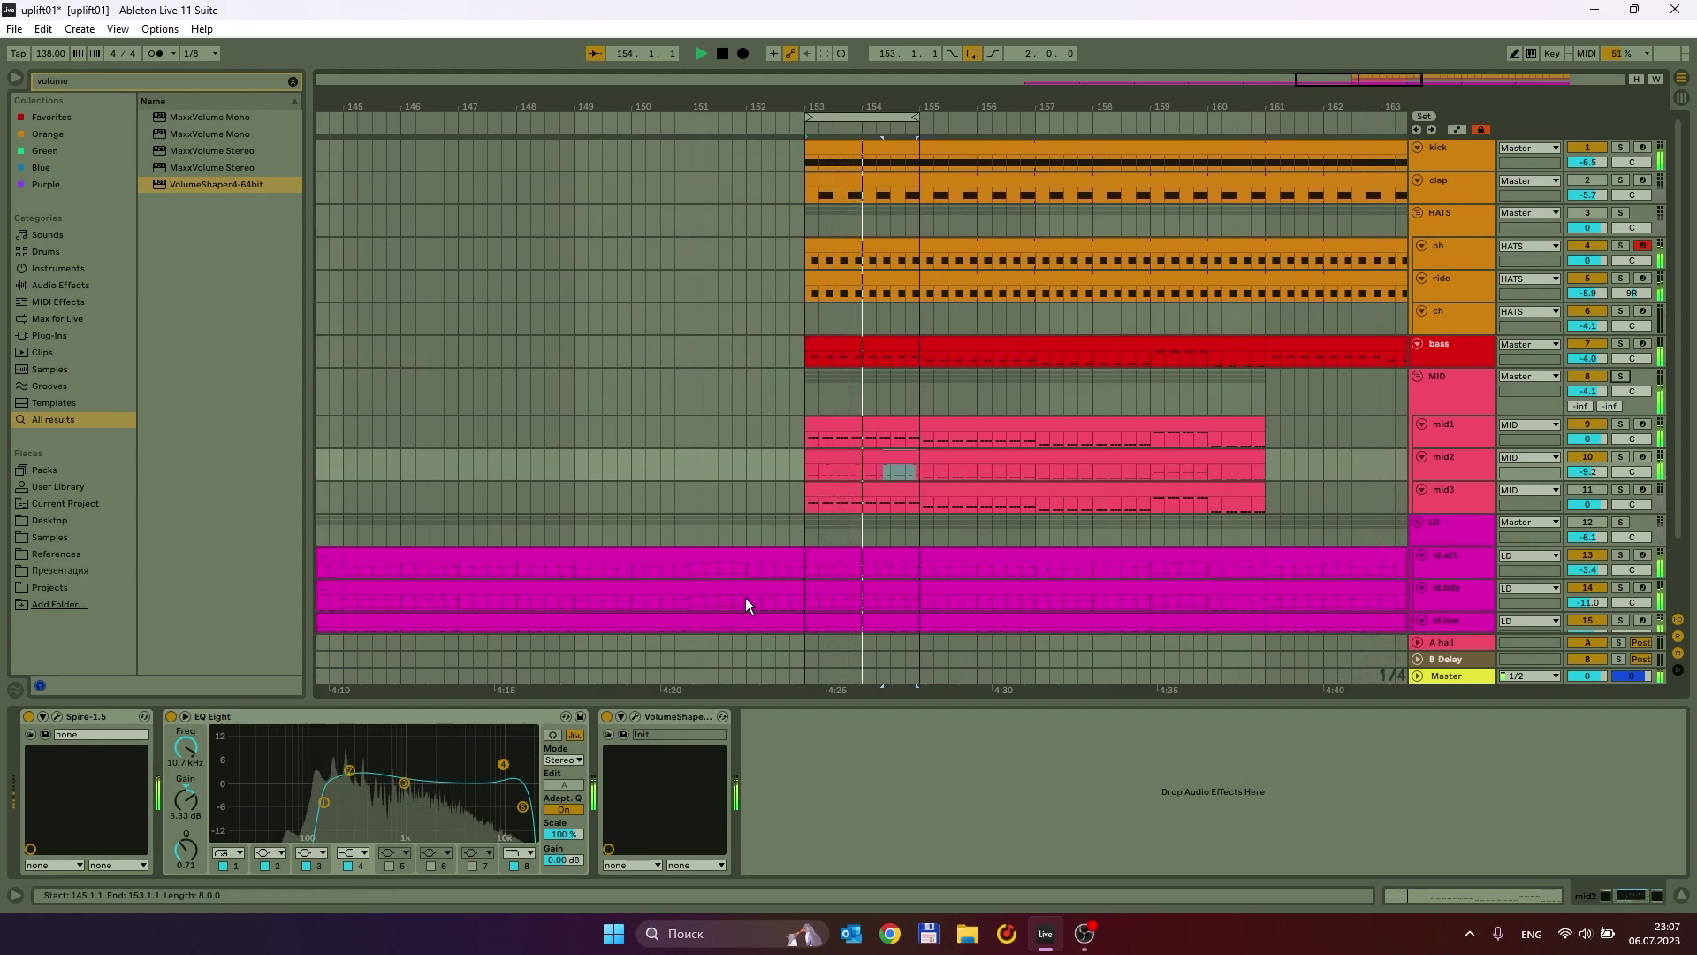
Move the low cut down in mid2's EQ Eight and set band 2 to 182 Hz with 2.36 dB of gain.
{"action": "left_click", "coordinate": [955, 455]}
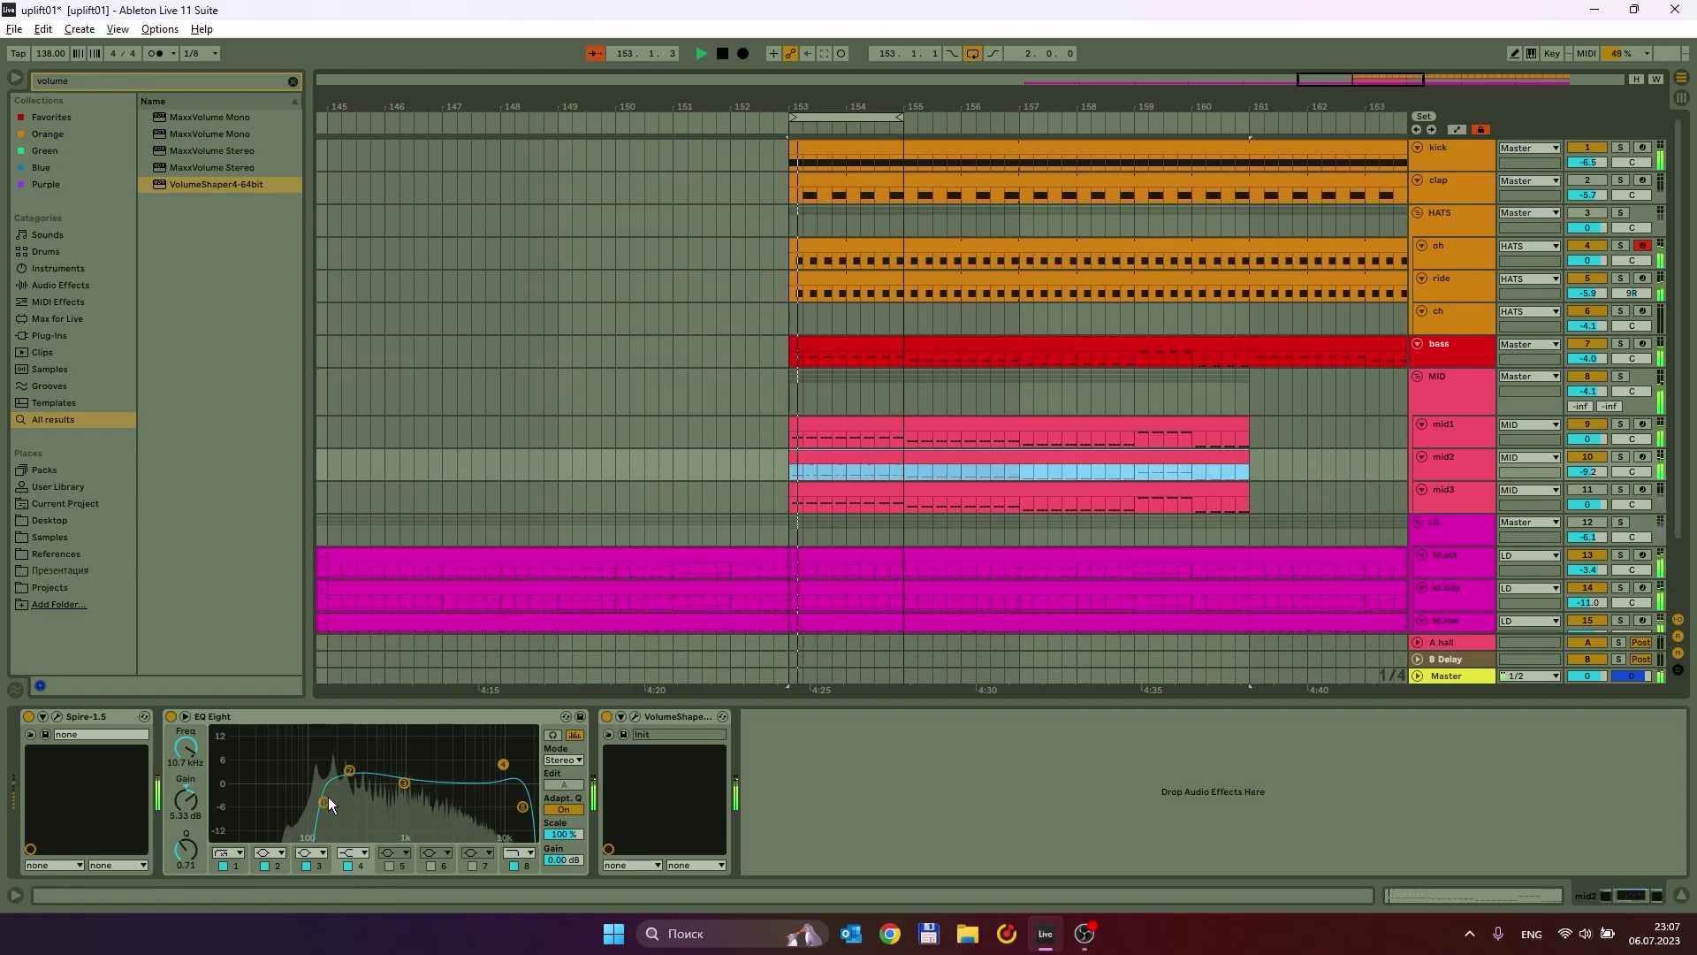
{"action": "left_click_drag", "start_coordinate": [331, 803], "coordinate": [281, 803]}
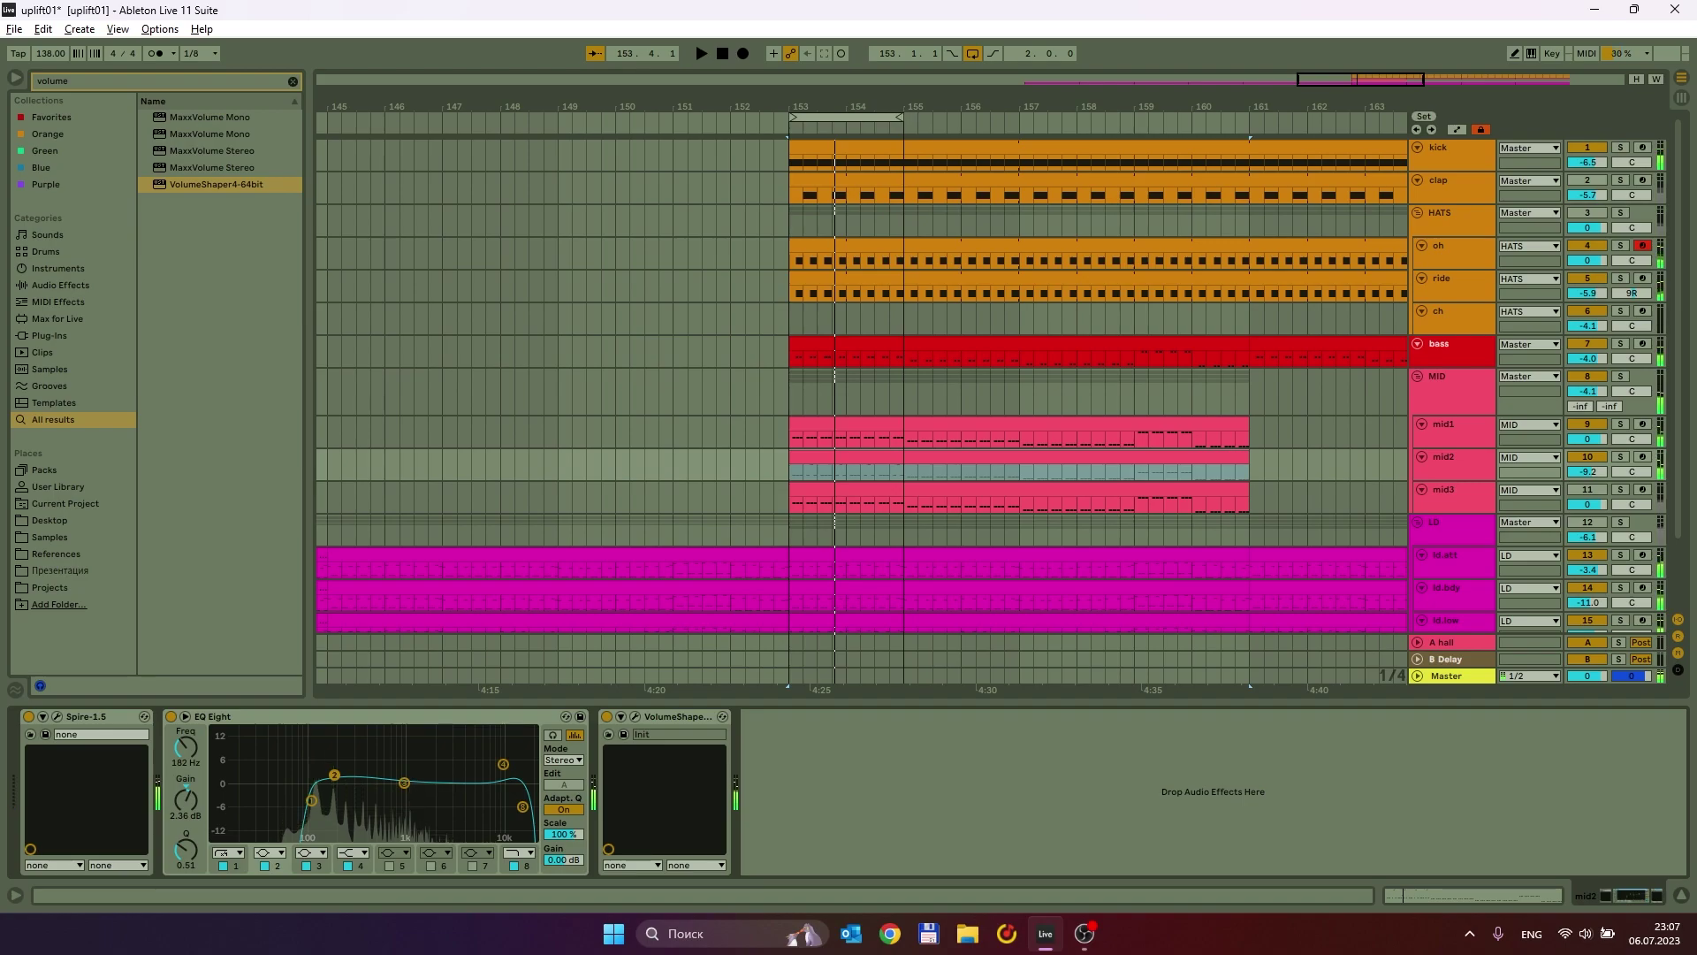
Open mid3's Sylenth1 beside its MIDI clip, solo the track and lower oscillator A1's octave.
{"action": "left_click", "coordinate": [776, 510]}
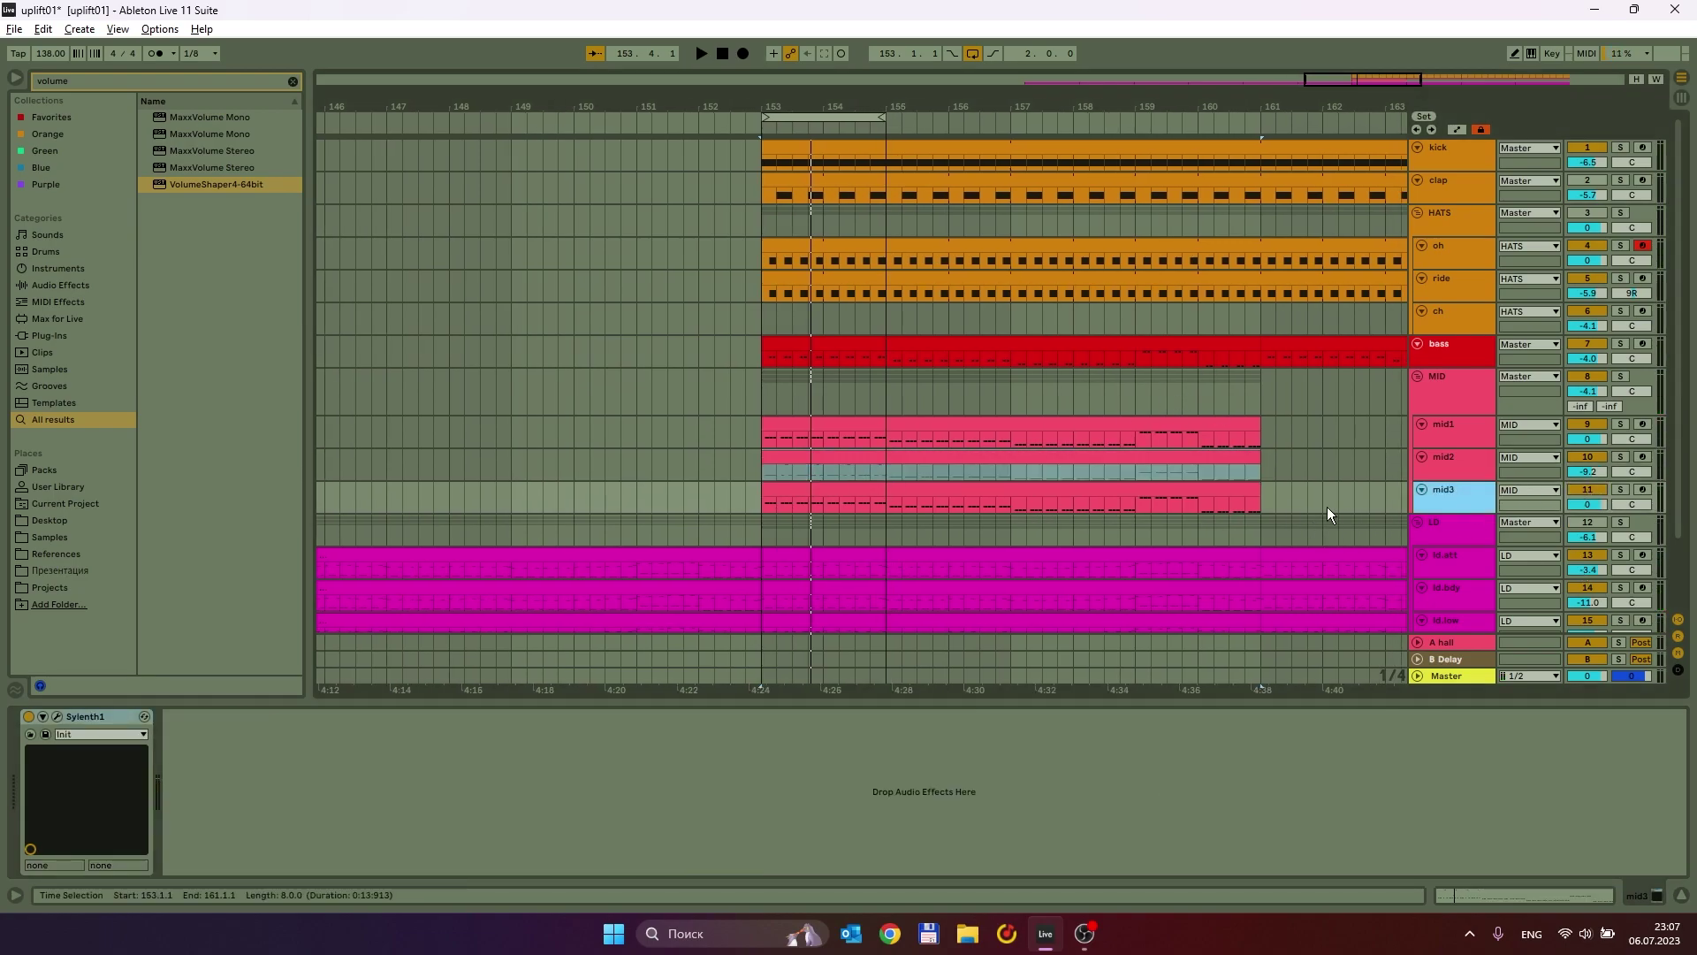
{"action": "left_click", "coordinate": [57, 716]}
{"action": "left_click_drag", "start_coordinate": [824, 173], "coordinate": [762, 177]}
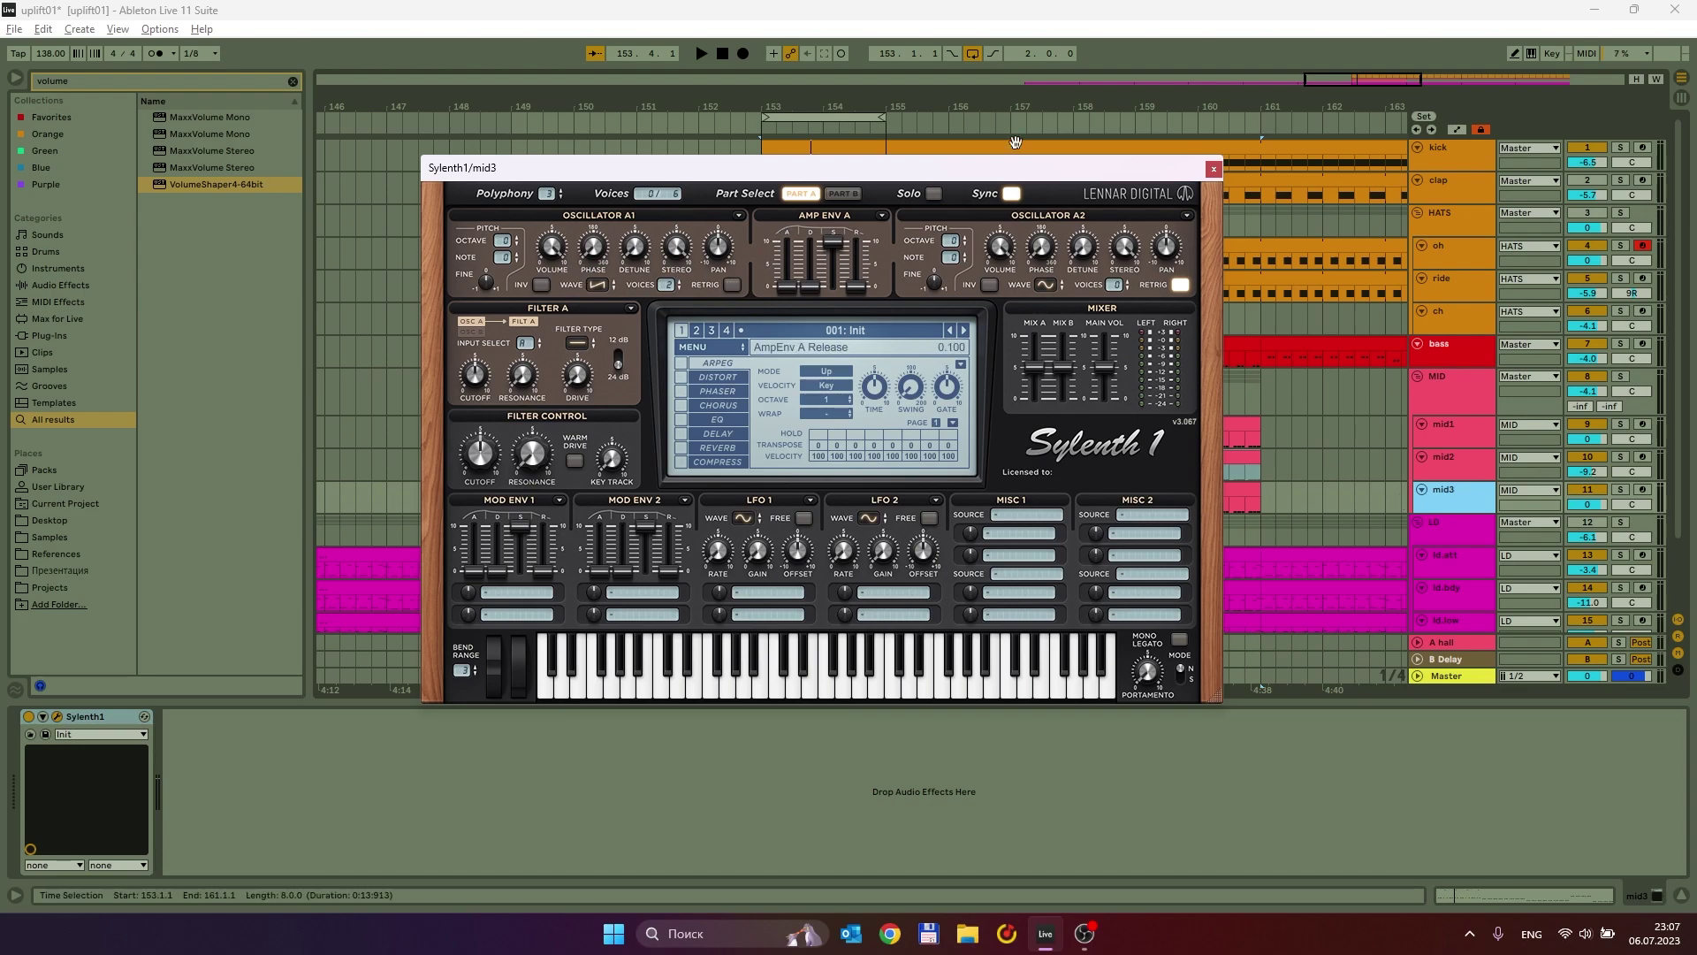
{"action": "left_click_drag", "start_coordinate": [969, 176], "coordinate": [403, 155]}
{"action": "double_click", "coordinate": [880, 485]}
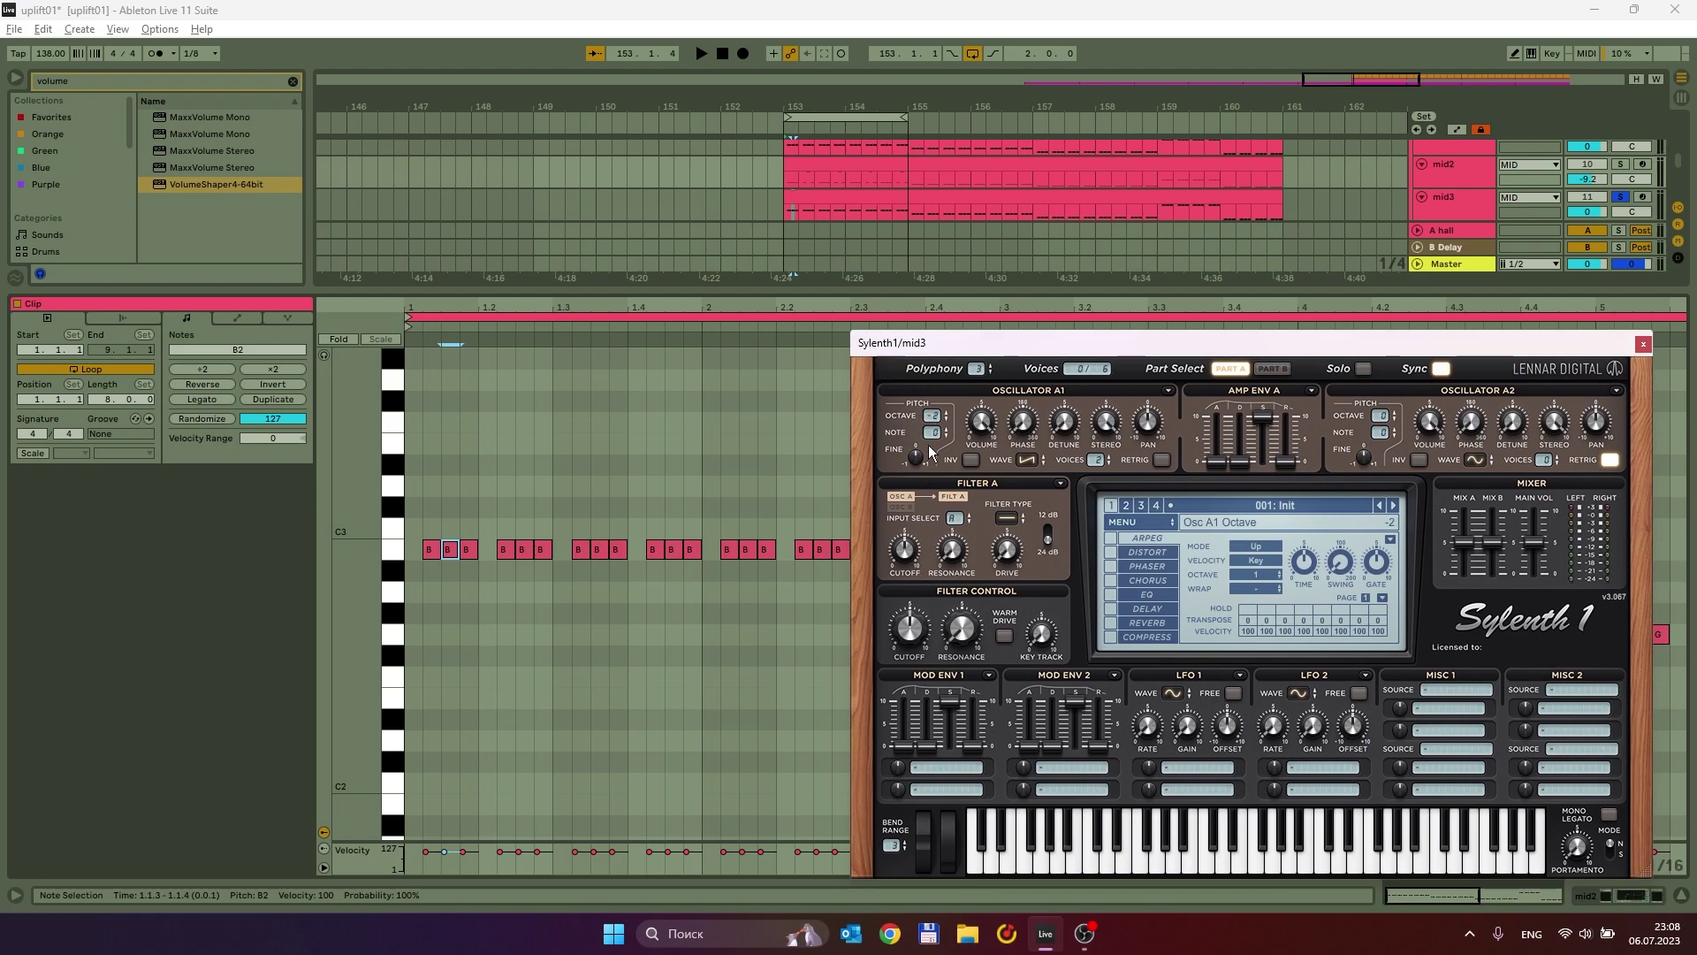
Set Sylenth1's filter A to a 24 dB low-pass with cutoff 5.567 and shape amp envelope A during playback.
{"action": "key", "text": "space"}
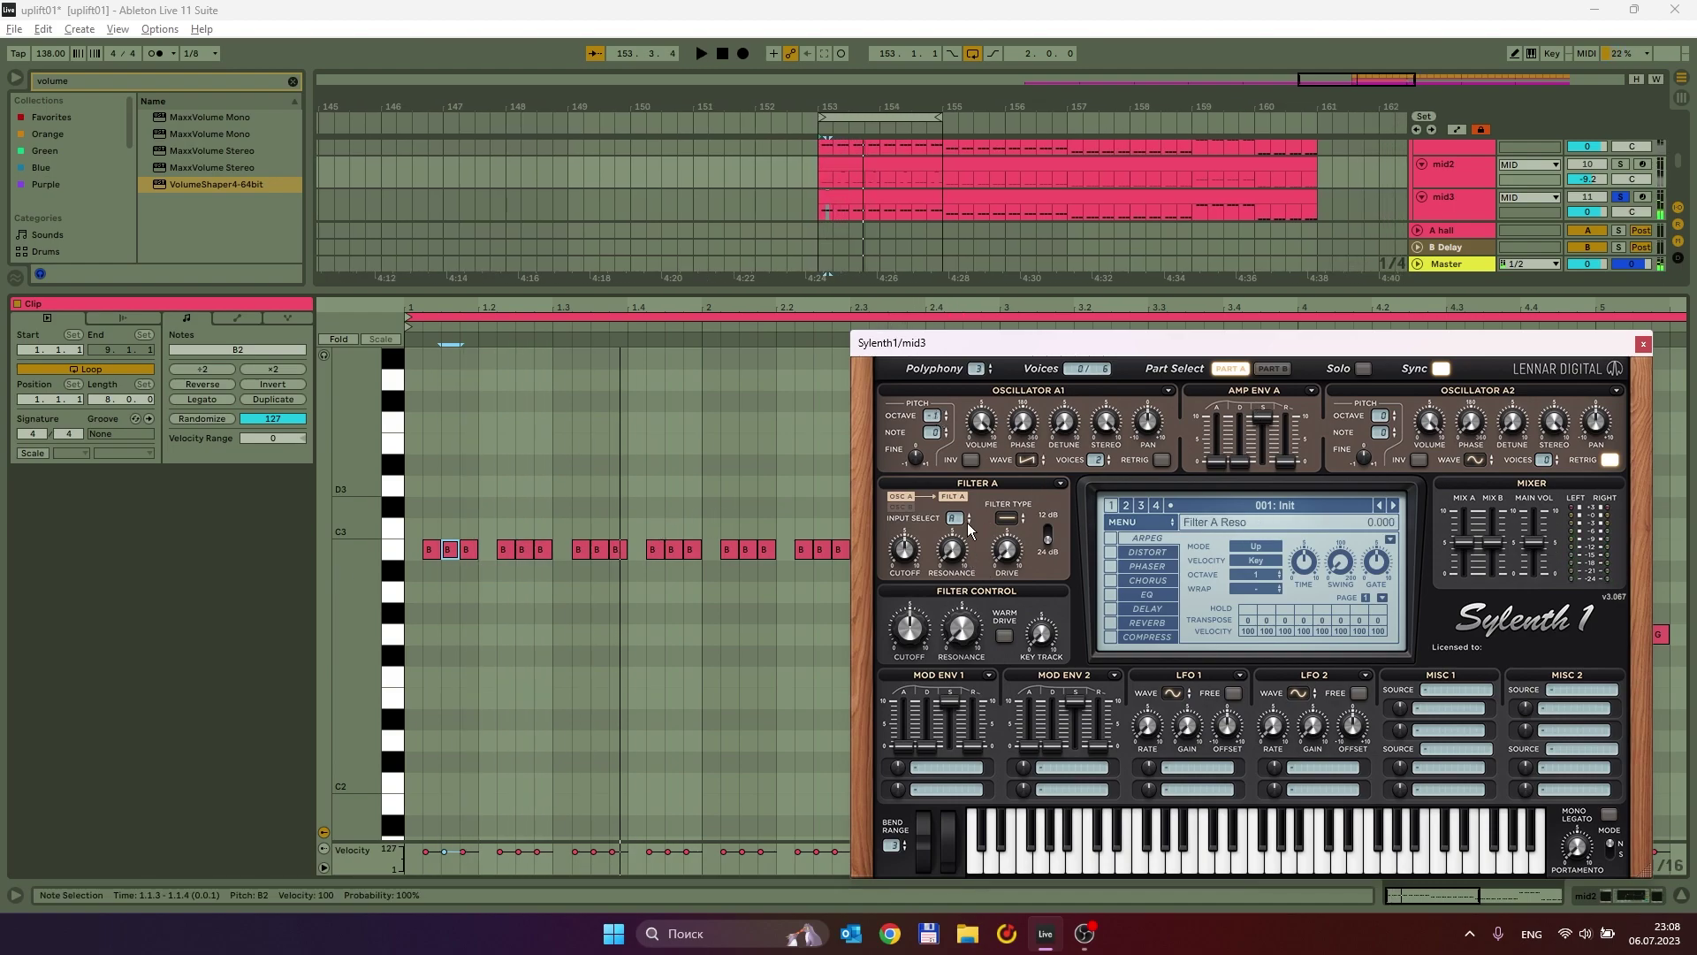
{"action": "left_click", "coordinate": [1008, 518]}
{"action": "left_click", "coordinate": [1041, 552]}
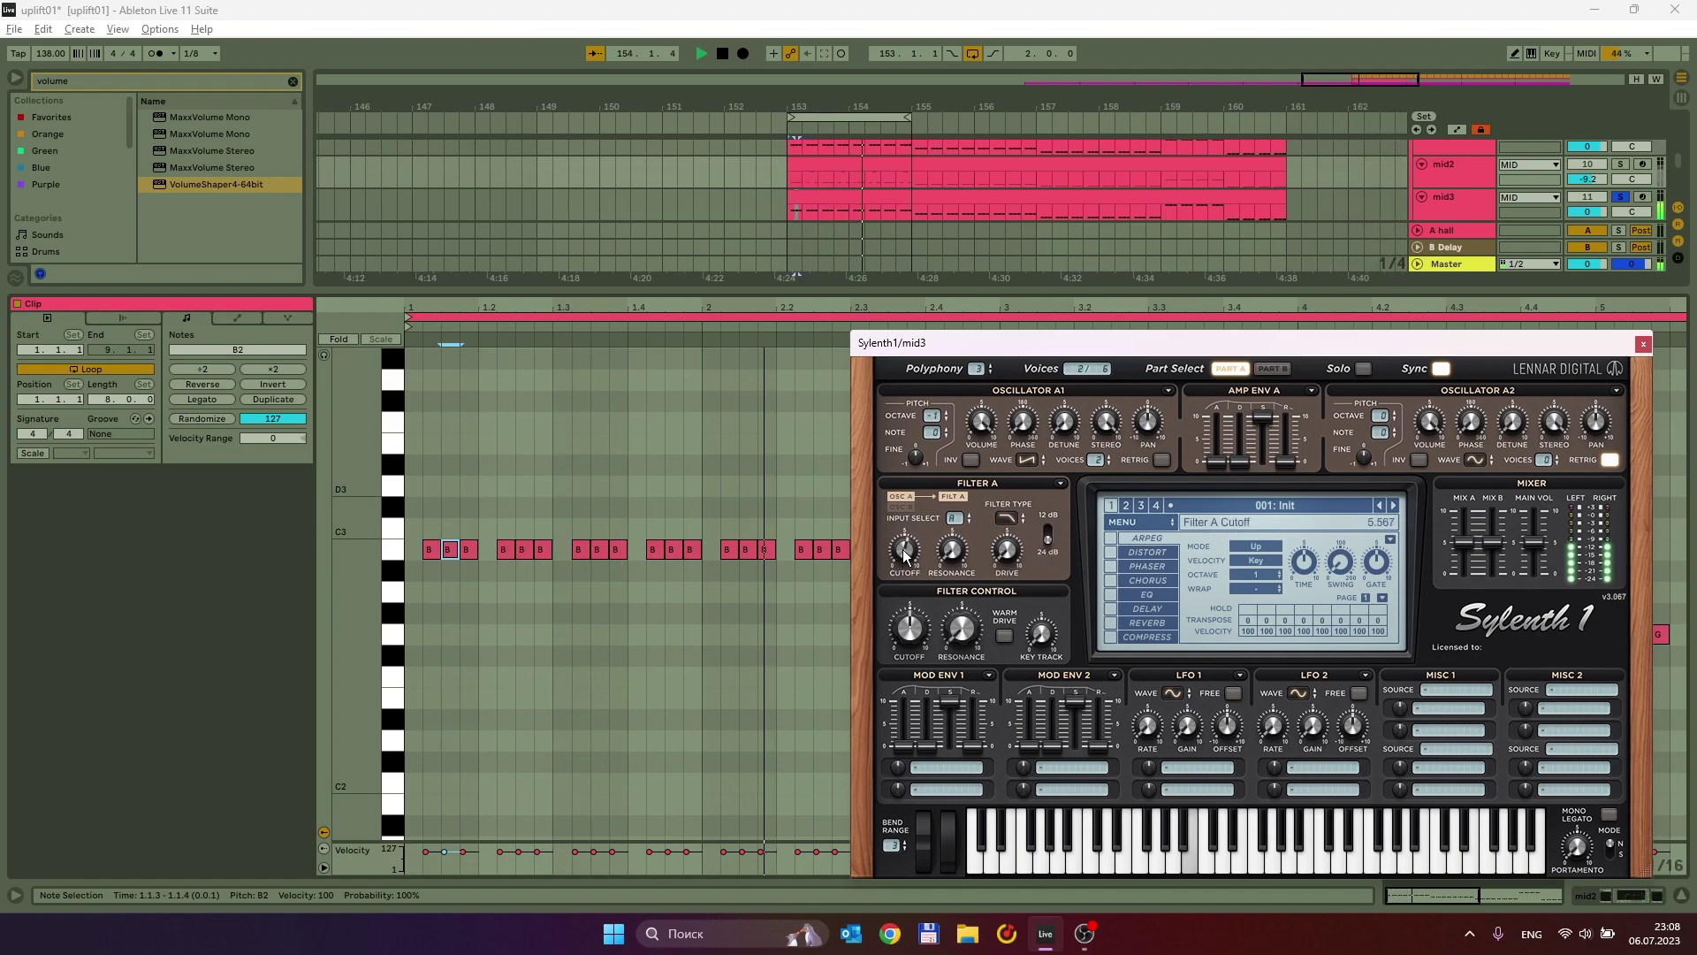
{"action": "left_click_drag", "start_coordinate": [1239, 462], "coordinate": [1245, 418]}
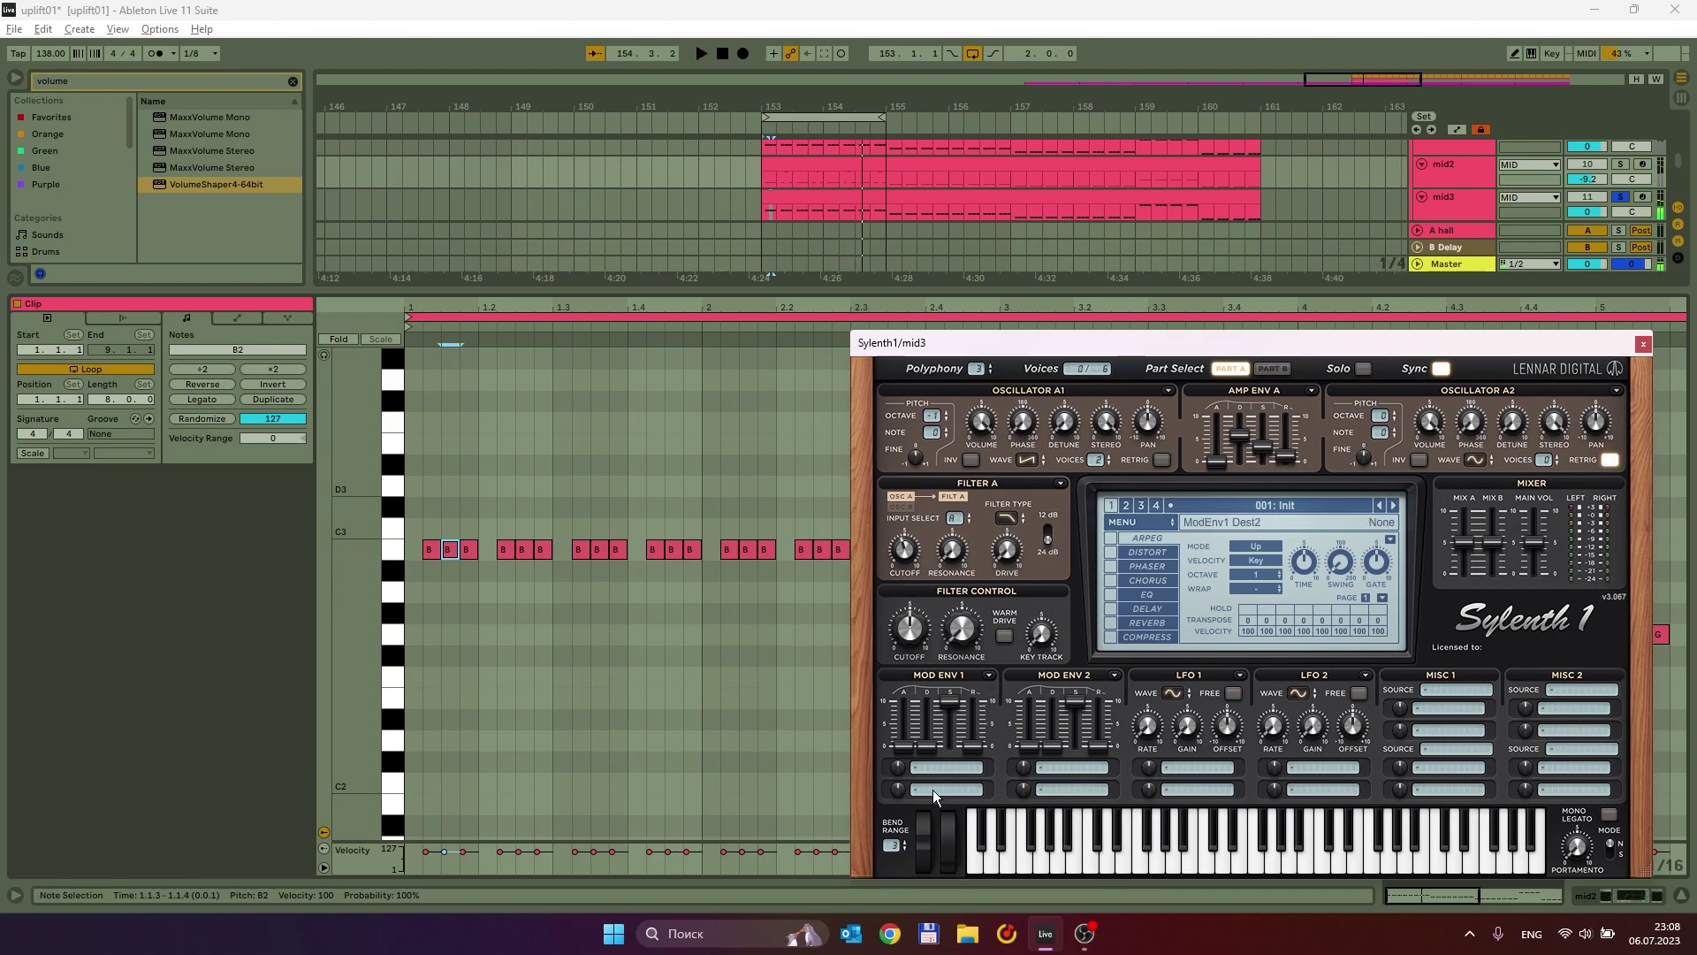
Route Mod Env 1 to Cutoff A and shape both that envelope and amp envelope A.
{"action": "left_click", "coordinate": [945, 767]}
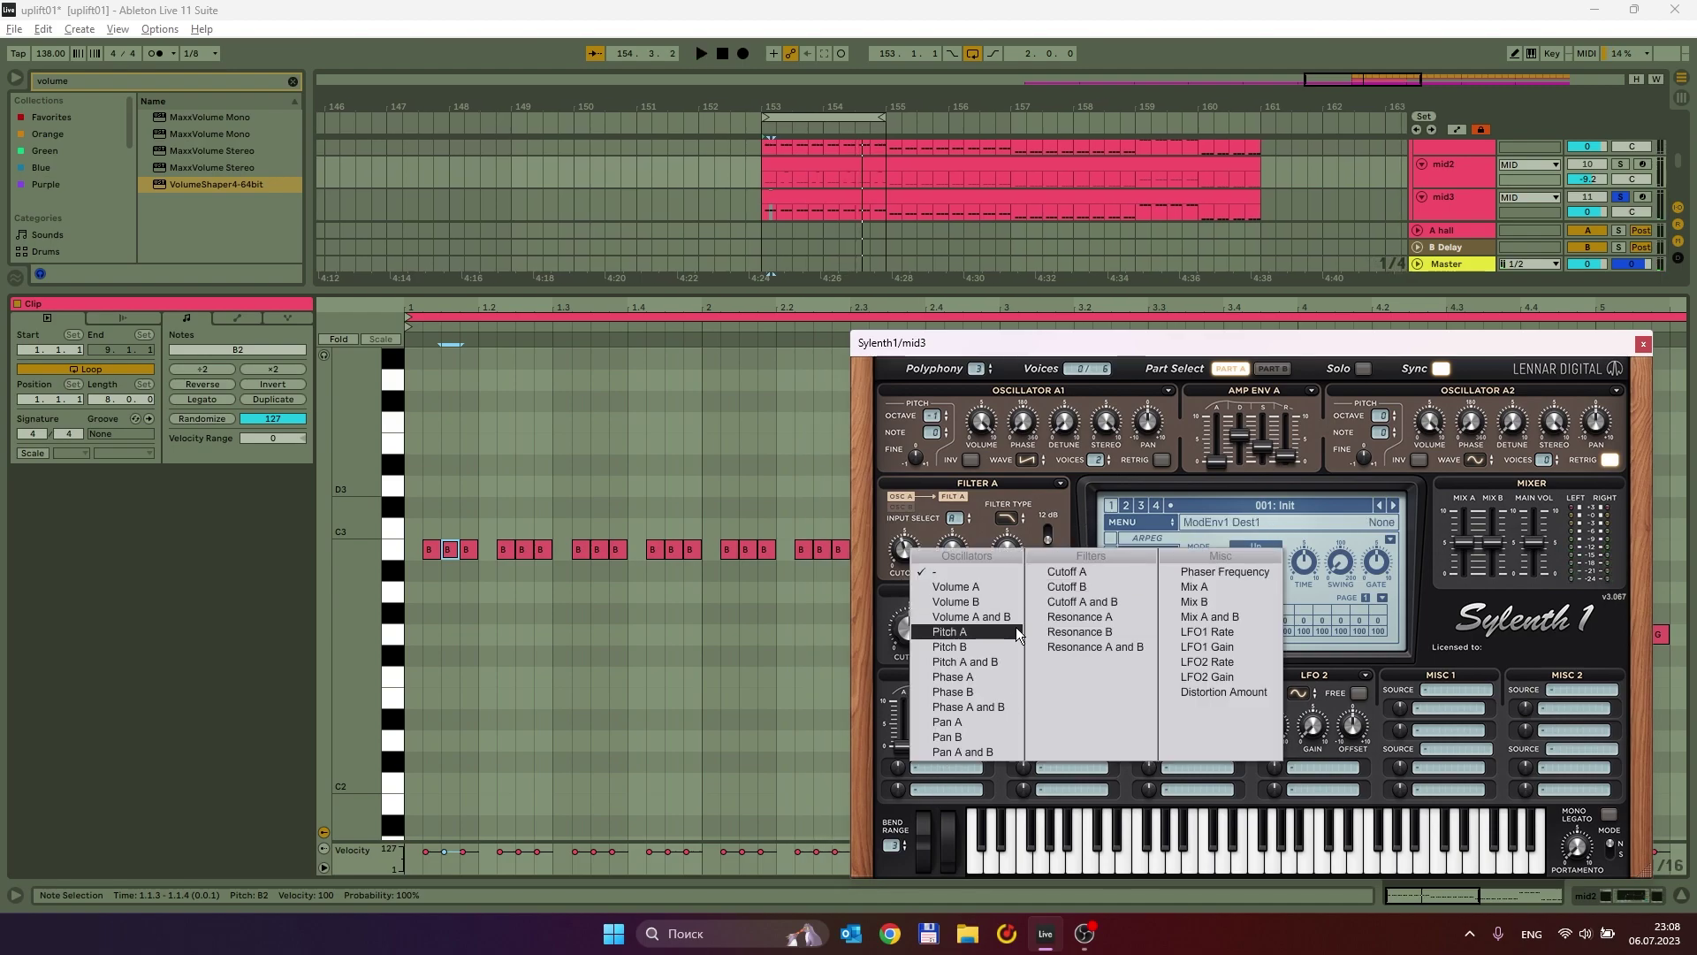
{"action": "left_click", "coordinate": [1077, 573]}
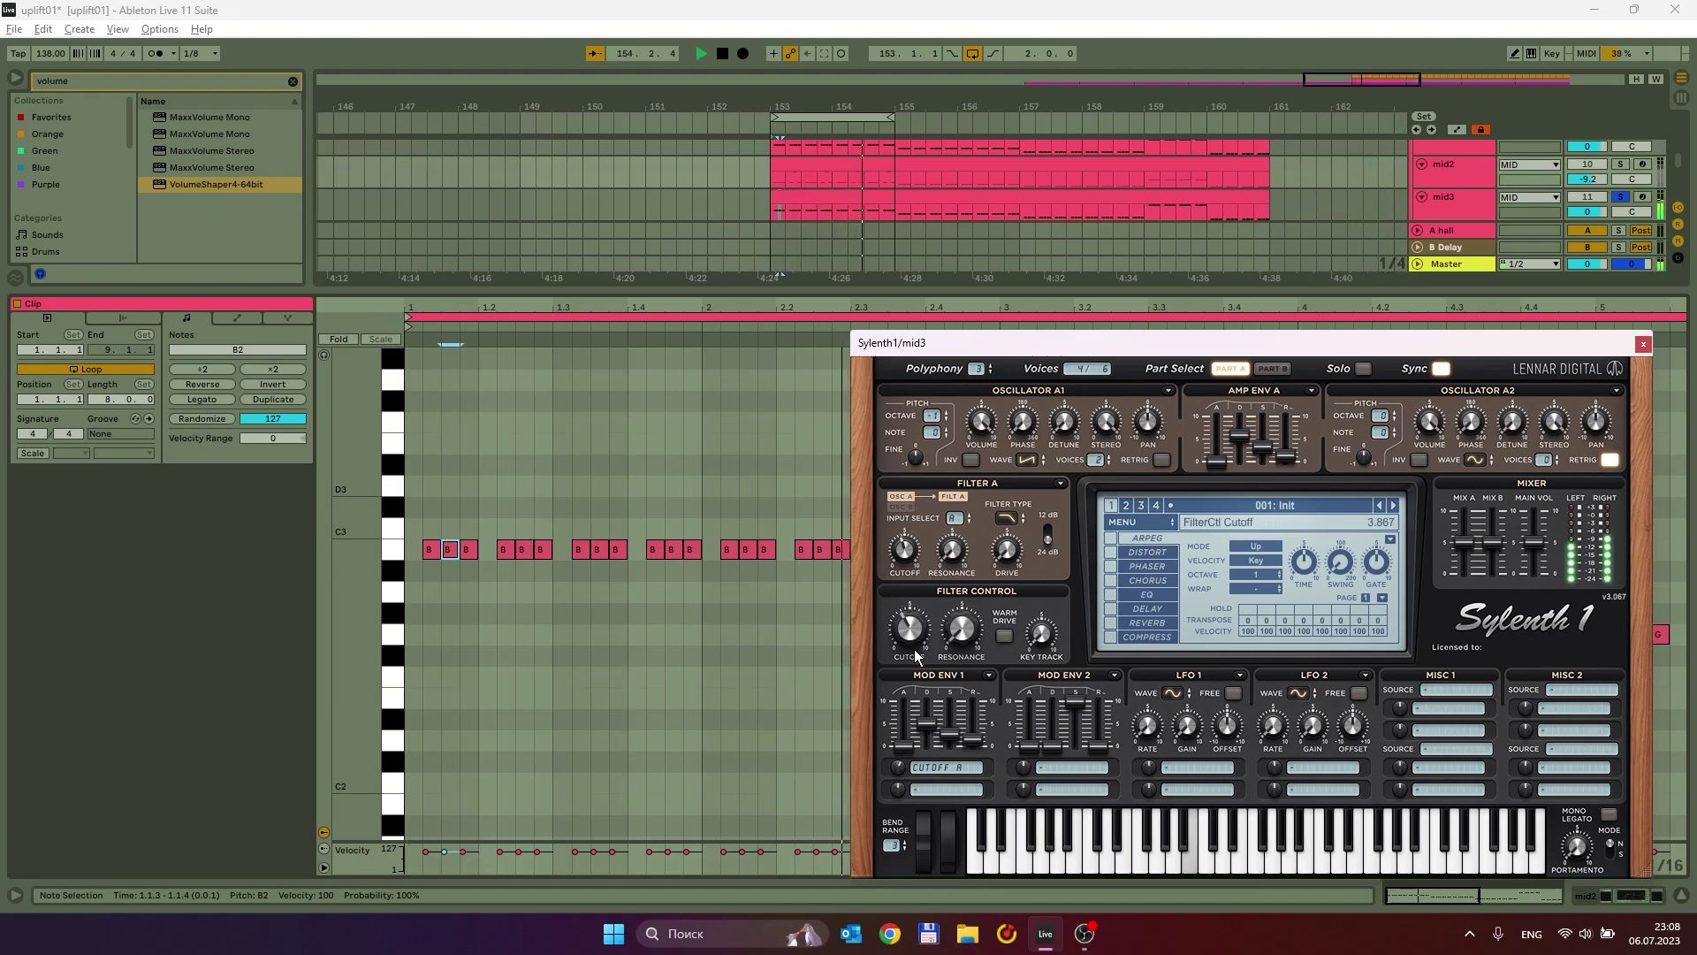
{"action": "left_click_drag", "start_coordinate": [1262, 450], "coordinate": [1234, 460]}
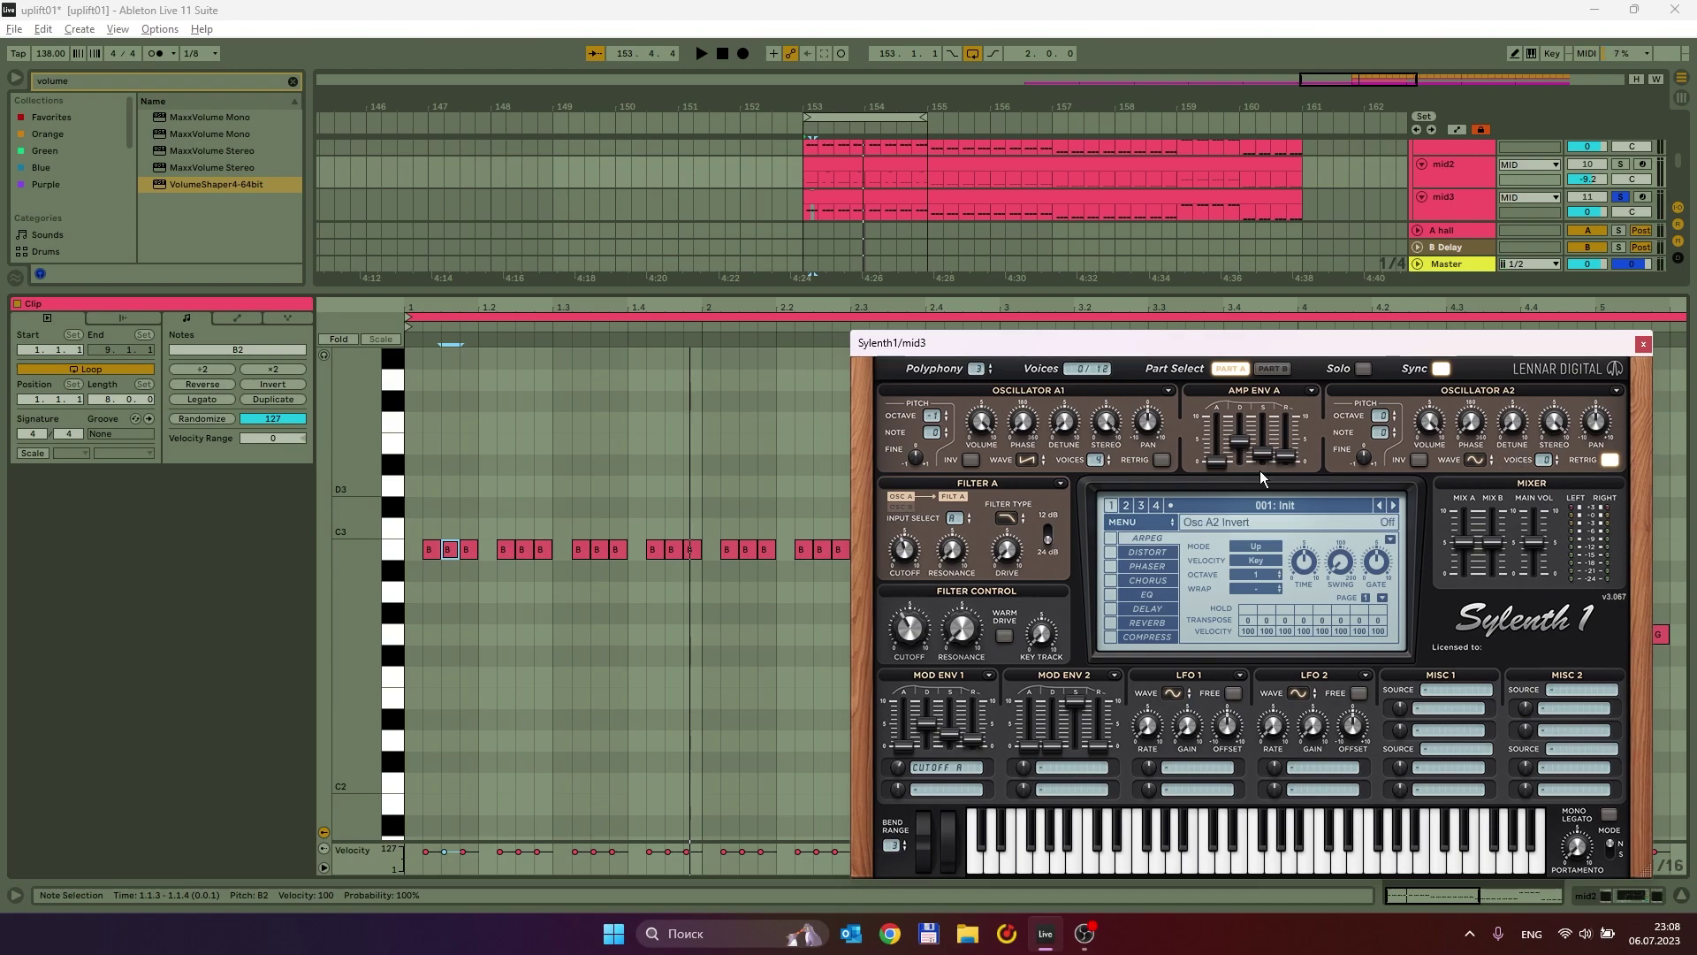
Set oscillator A2's waveform to Quarter Pulse, and fine-tune Mod Env 1's Cutoff A amount to 3.133 along with amp envelope A.
{"action": "left_click", "coordinate": [1472, 461]}
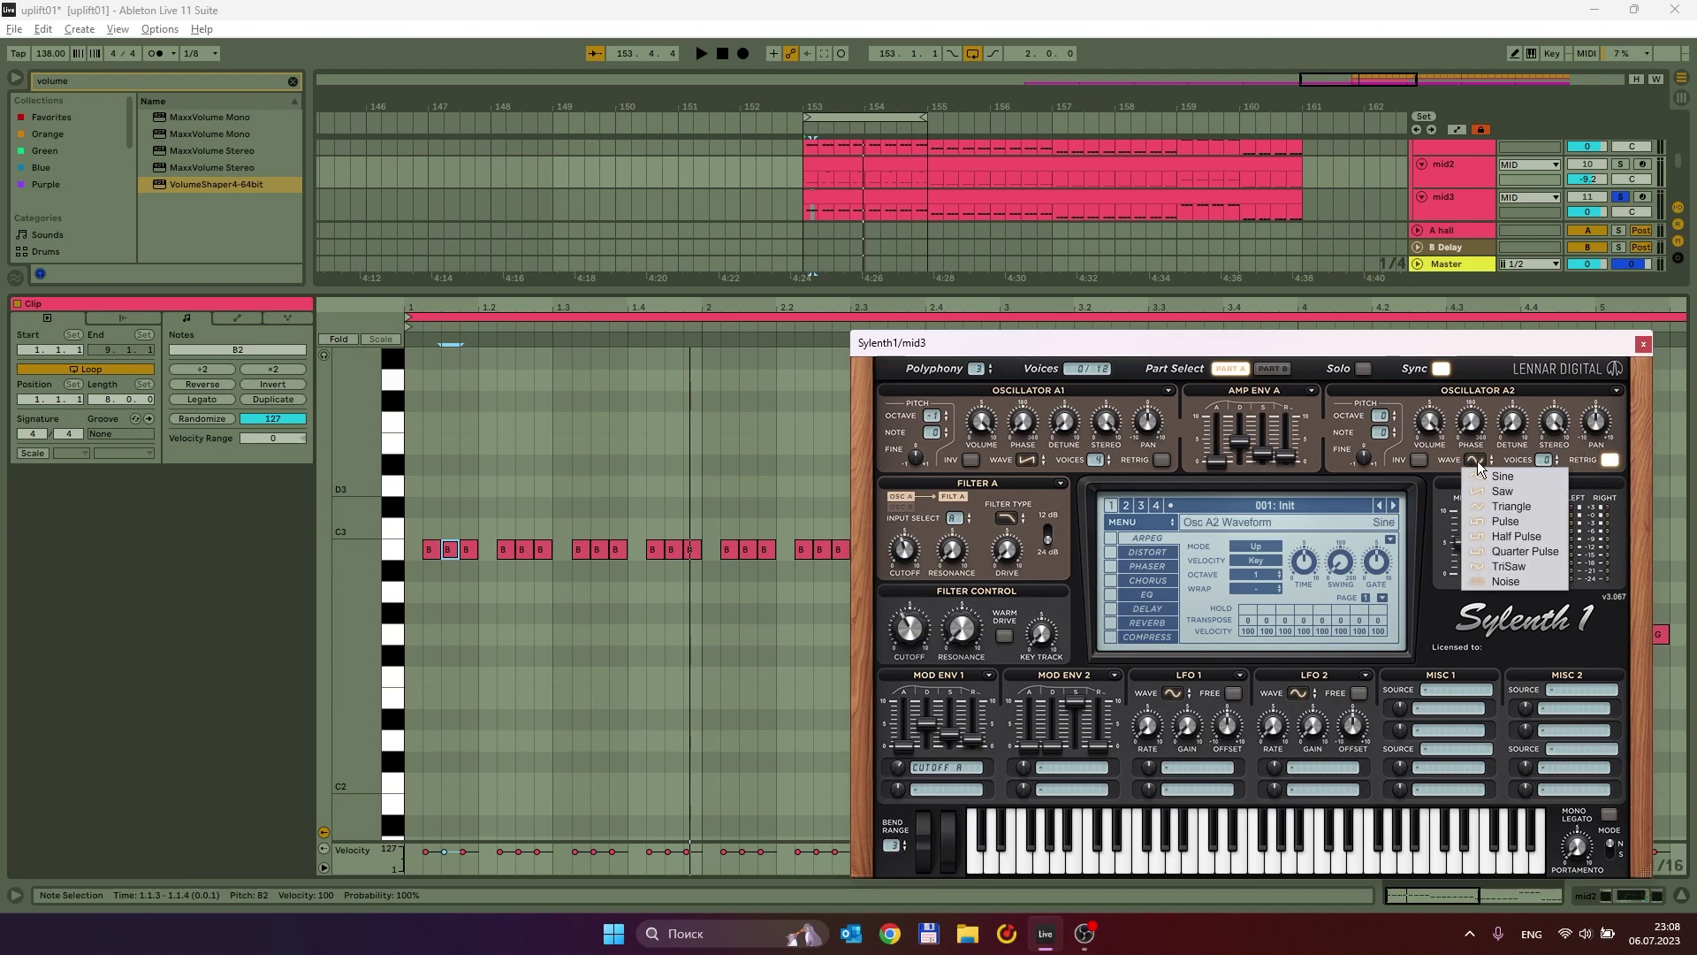
{"action": "left_click", "coordinate": [1514, 552]}
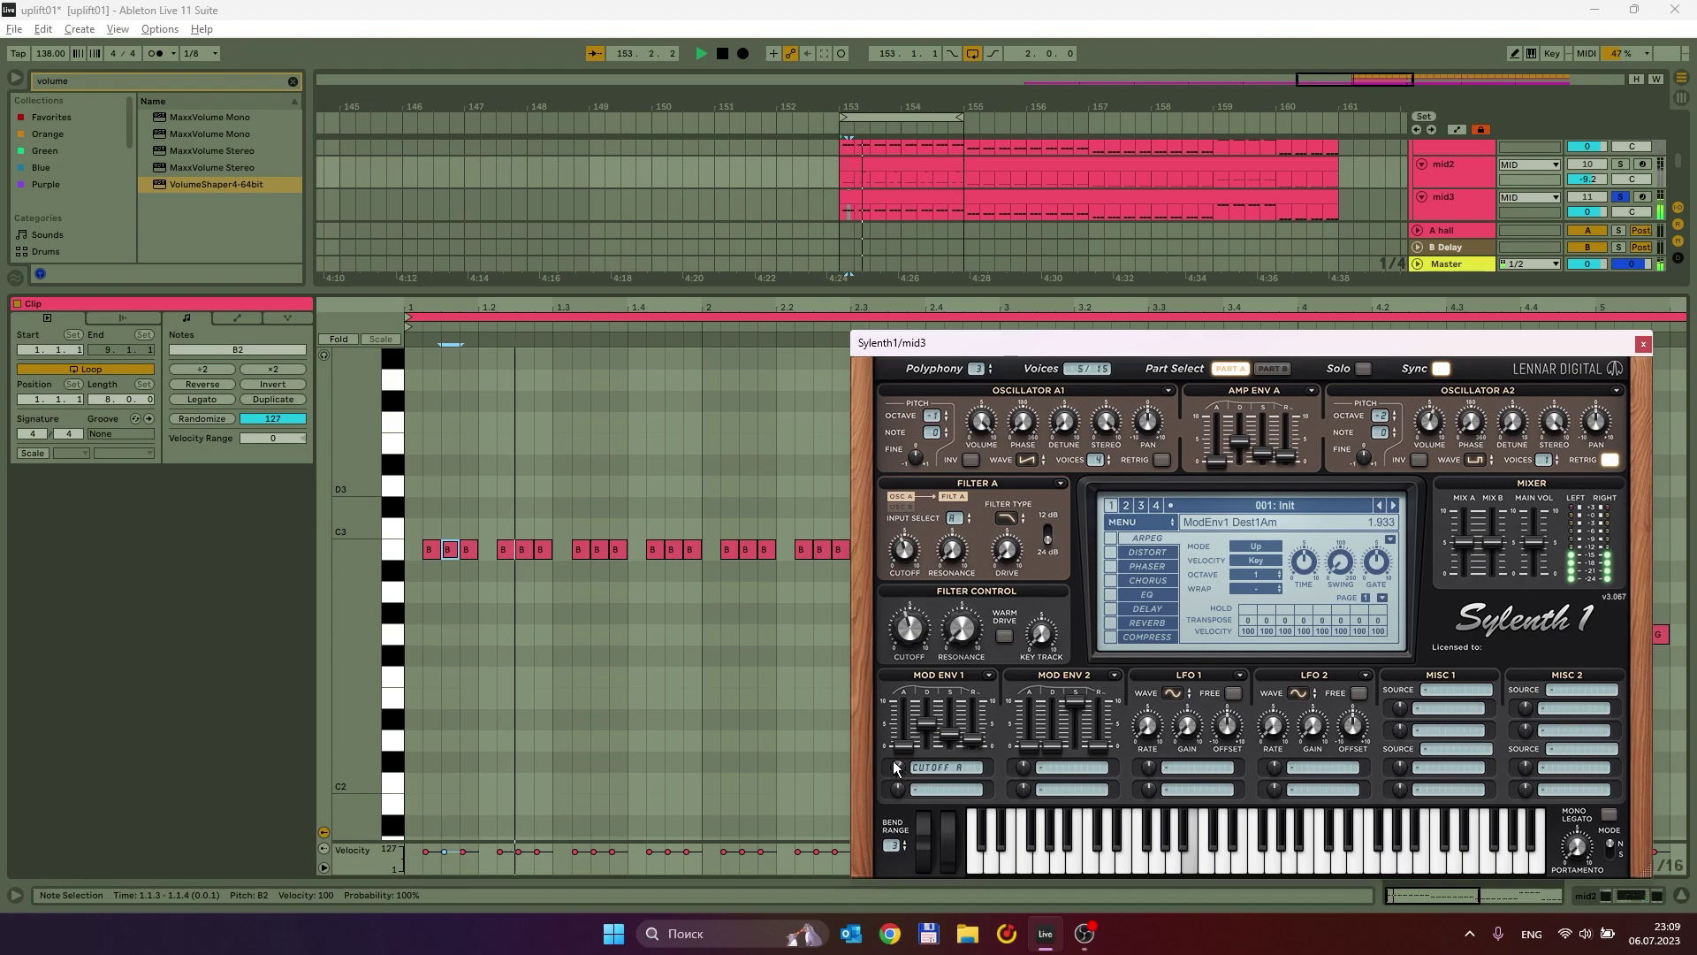
{"action": "left_click_drag", "start_coordinate": [896, 736], "coordinate": [895, 755]}
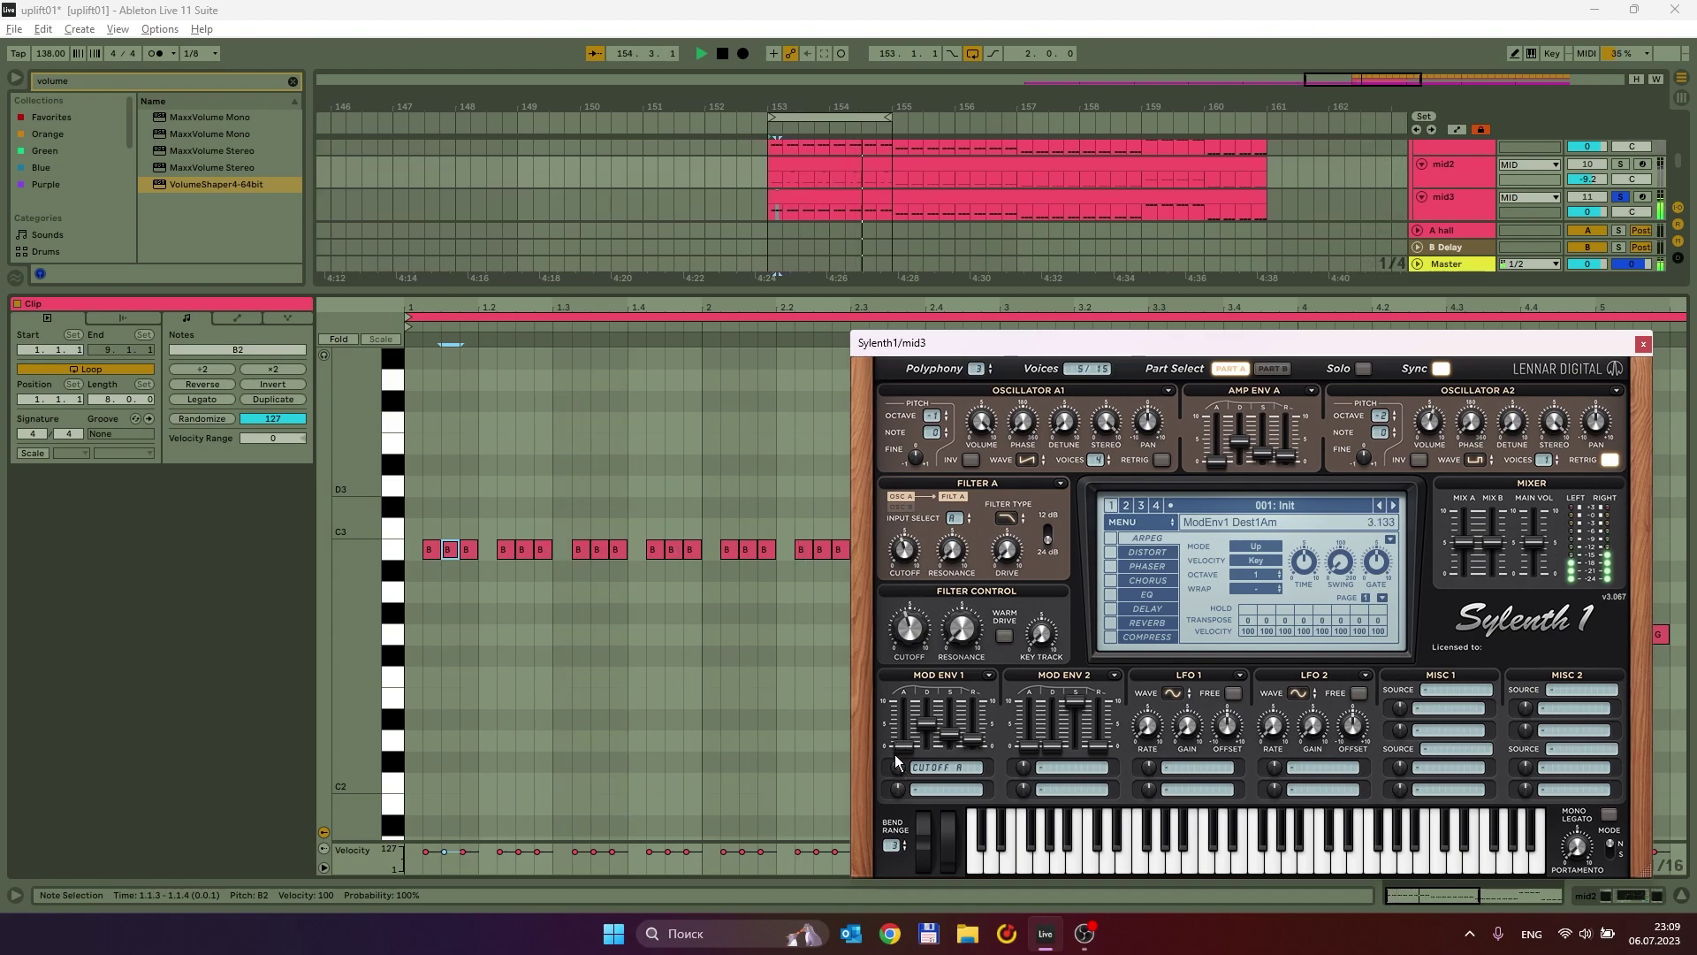
{"action": "left_click_drag", "start_coordinate": [1259, 459], "coordinate": [1236, 453]}
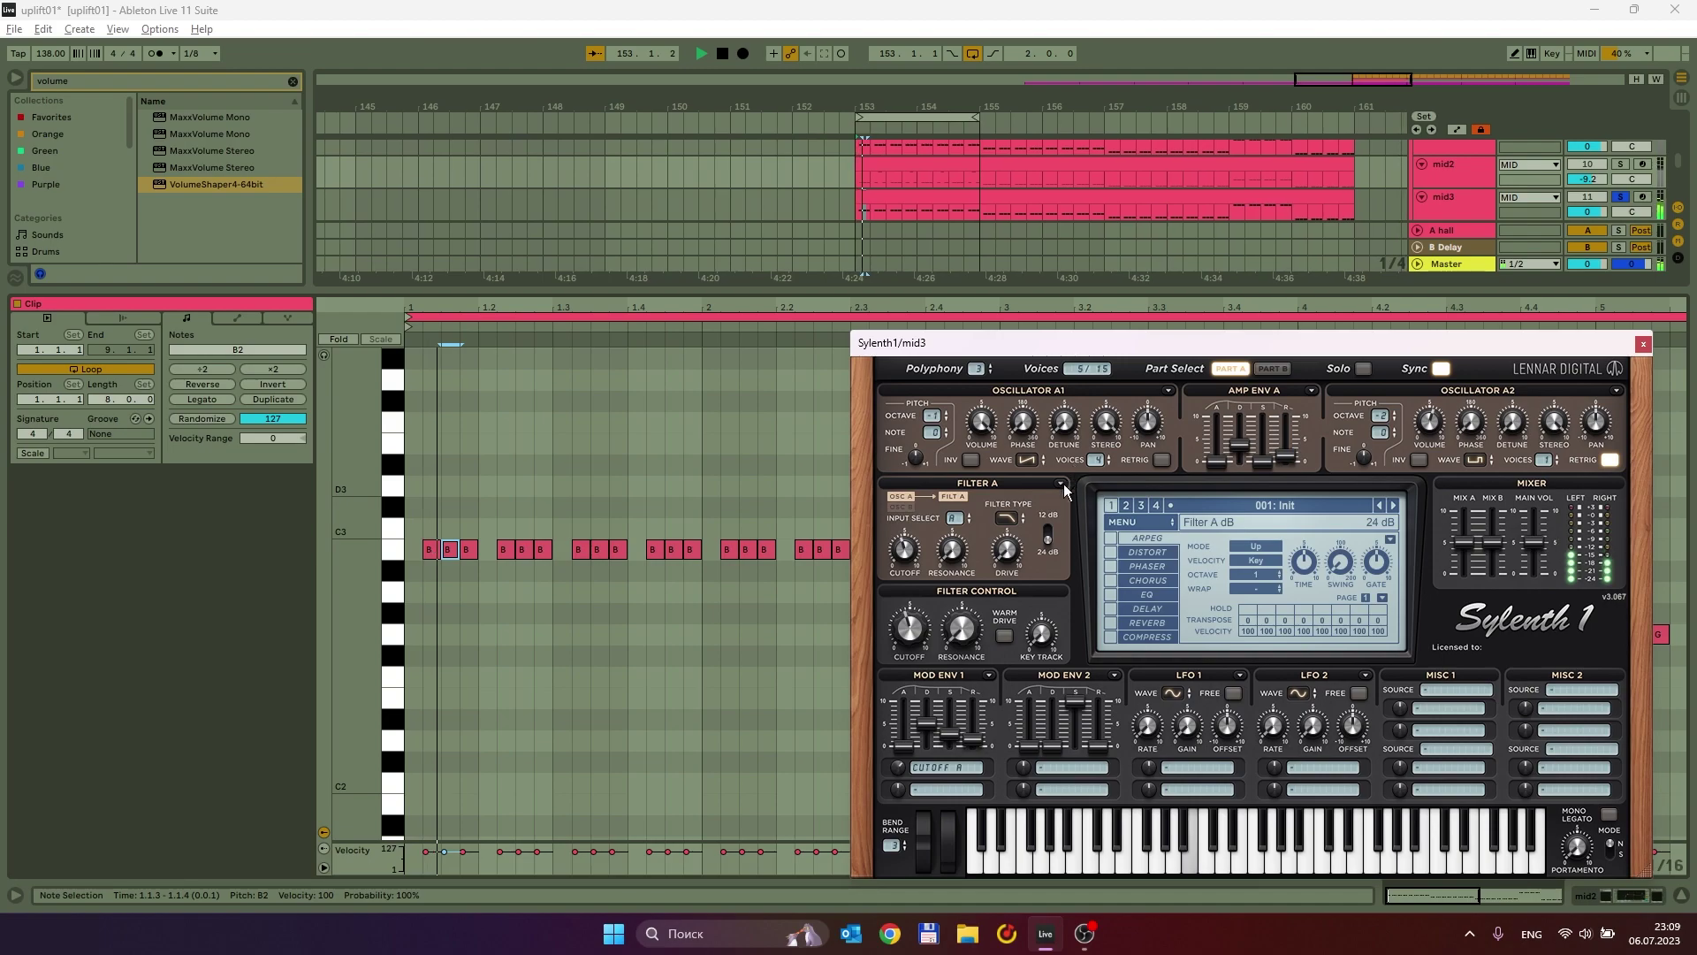
Move the second note of bar 1 in mid3's clip up an octave to B3 and audition the pattern.
{"action": "scroll", "coordinate": [623, 447], "scroll_direction": "down", "scroll_amount": 2}
{"action": "left_click_drag", "start_coordinate": [514, 305], "coordinate": [515, 338]}
{"action": "left_click_drag", "start_coordinate": [461, 419], "coordinate": [461, 404]}
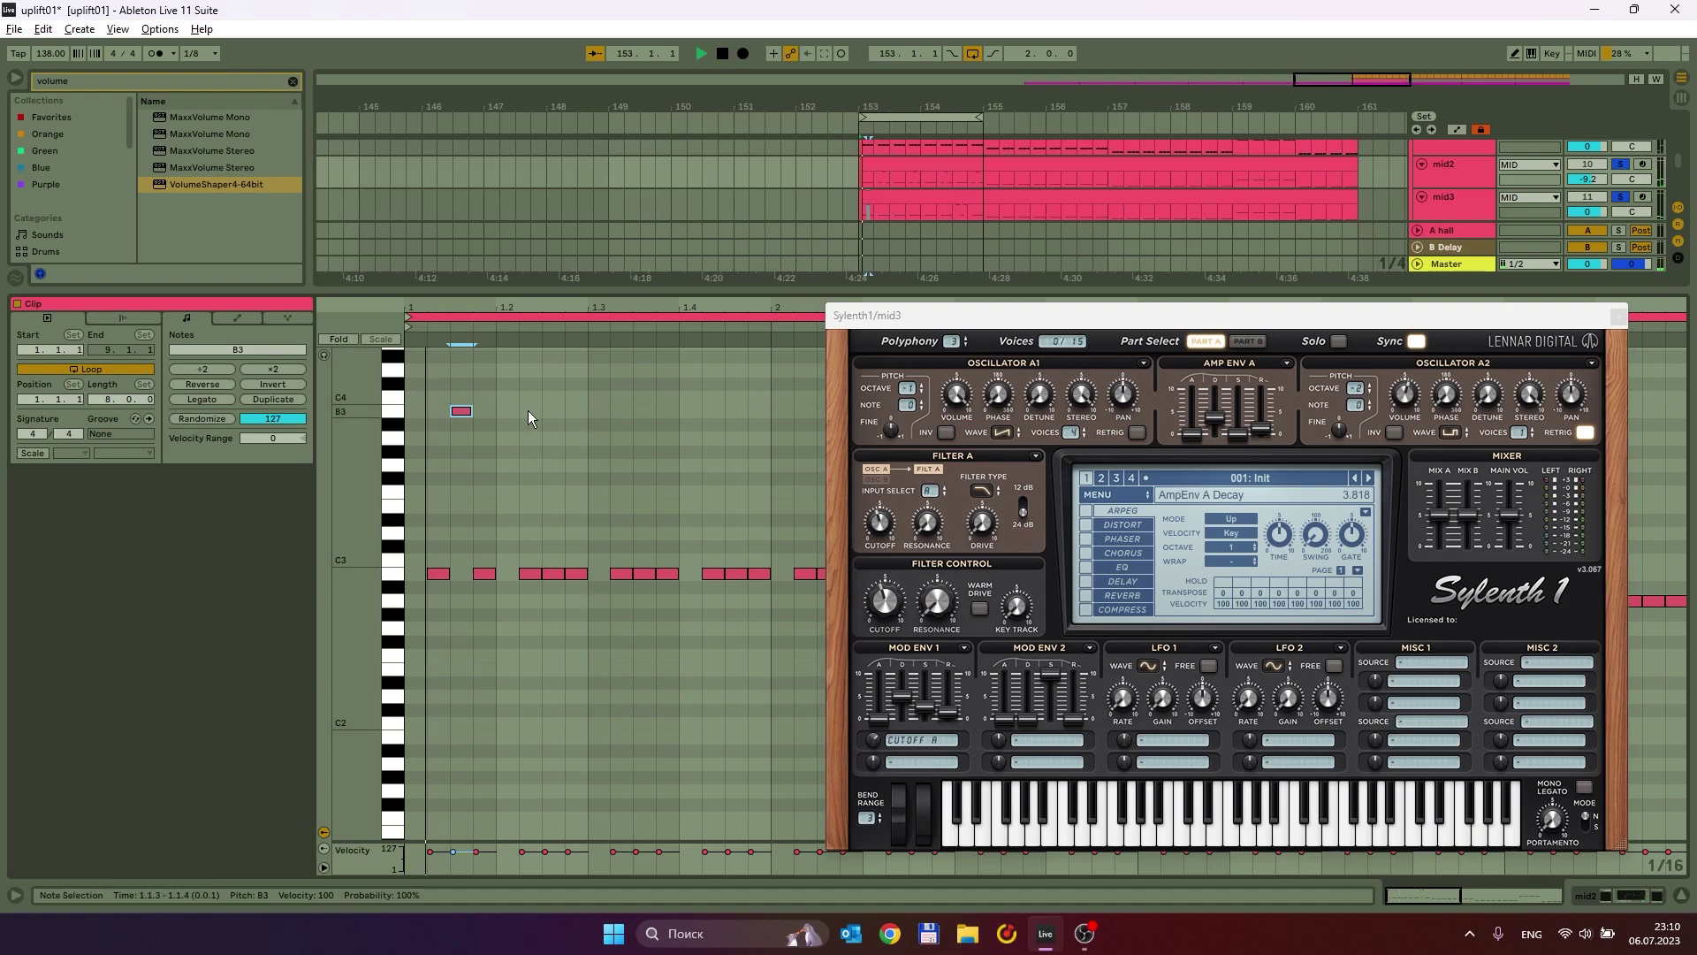
{"action": "left_click_drag", "start_coordinate": [888, 317], "coordinate": [899, 550]}
{"action": "key", "text": "space"}
{"action": "scroll", "coordinate": [615, 458], "scroll_direction": "up", "scroll_amount": 1}
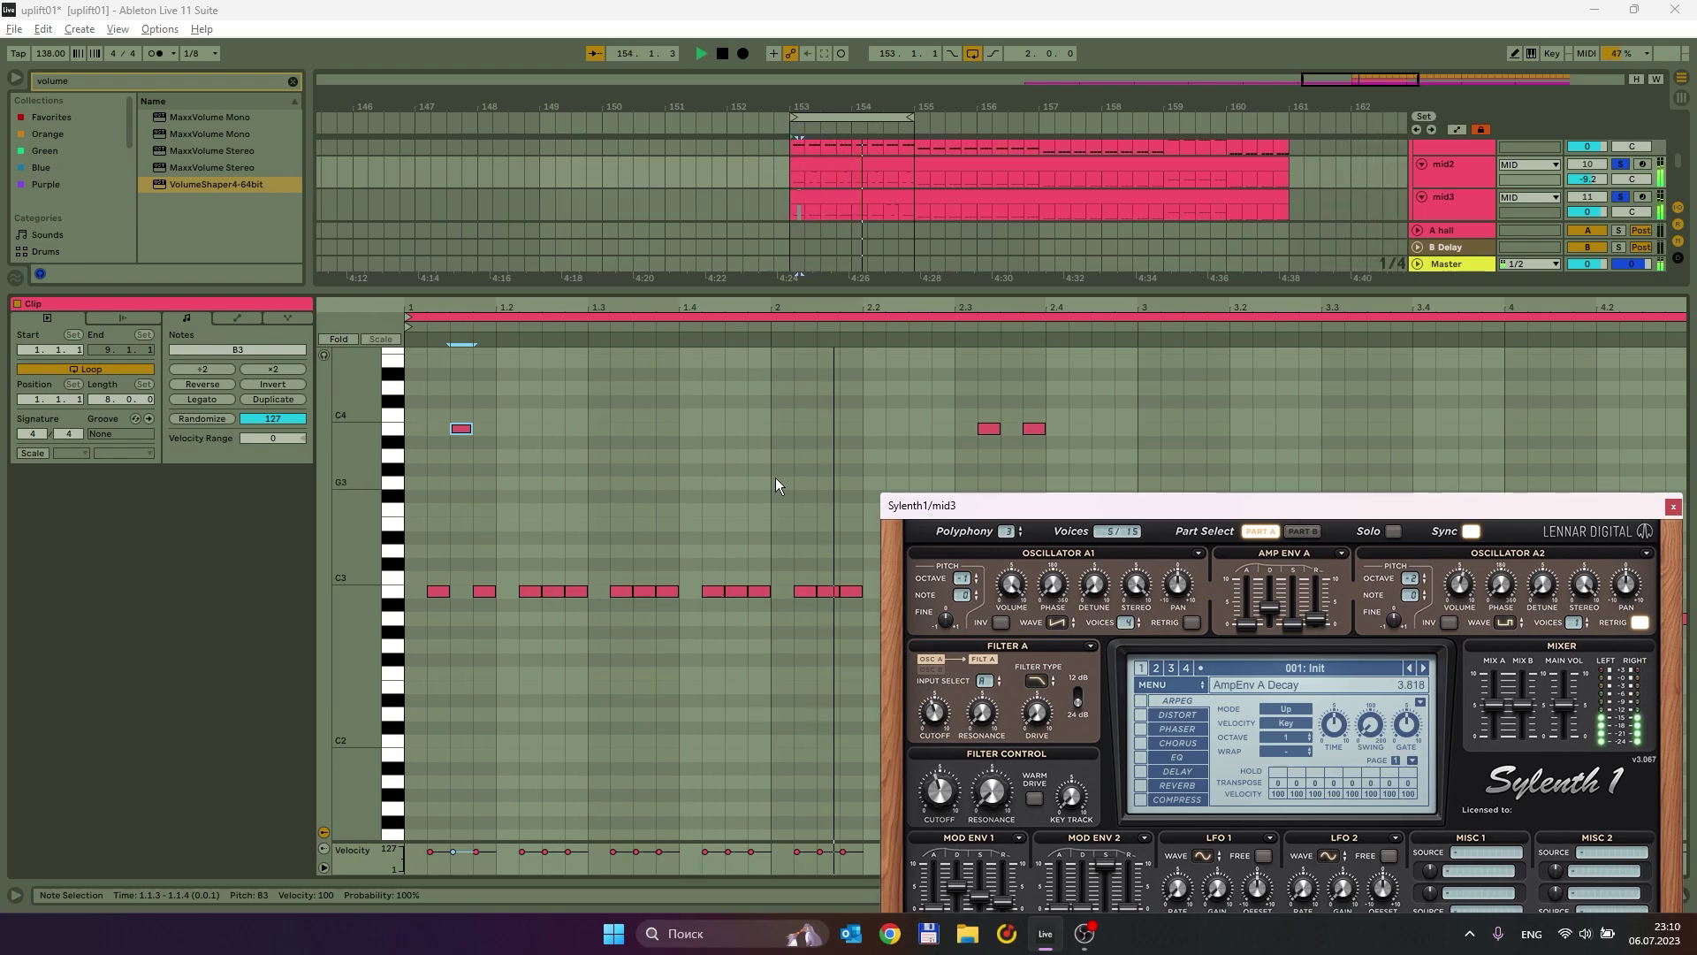
Undo the octave shift of the two notes at beat 2.3 and raise bar 2's second note to B3.
{"action": "key", "text": "space"}
{"action": "key", "text": "ctrl+z"}
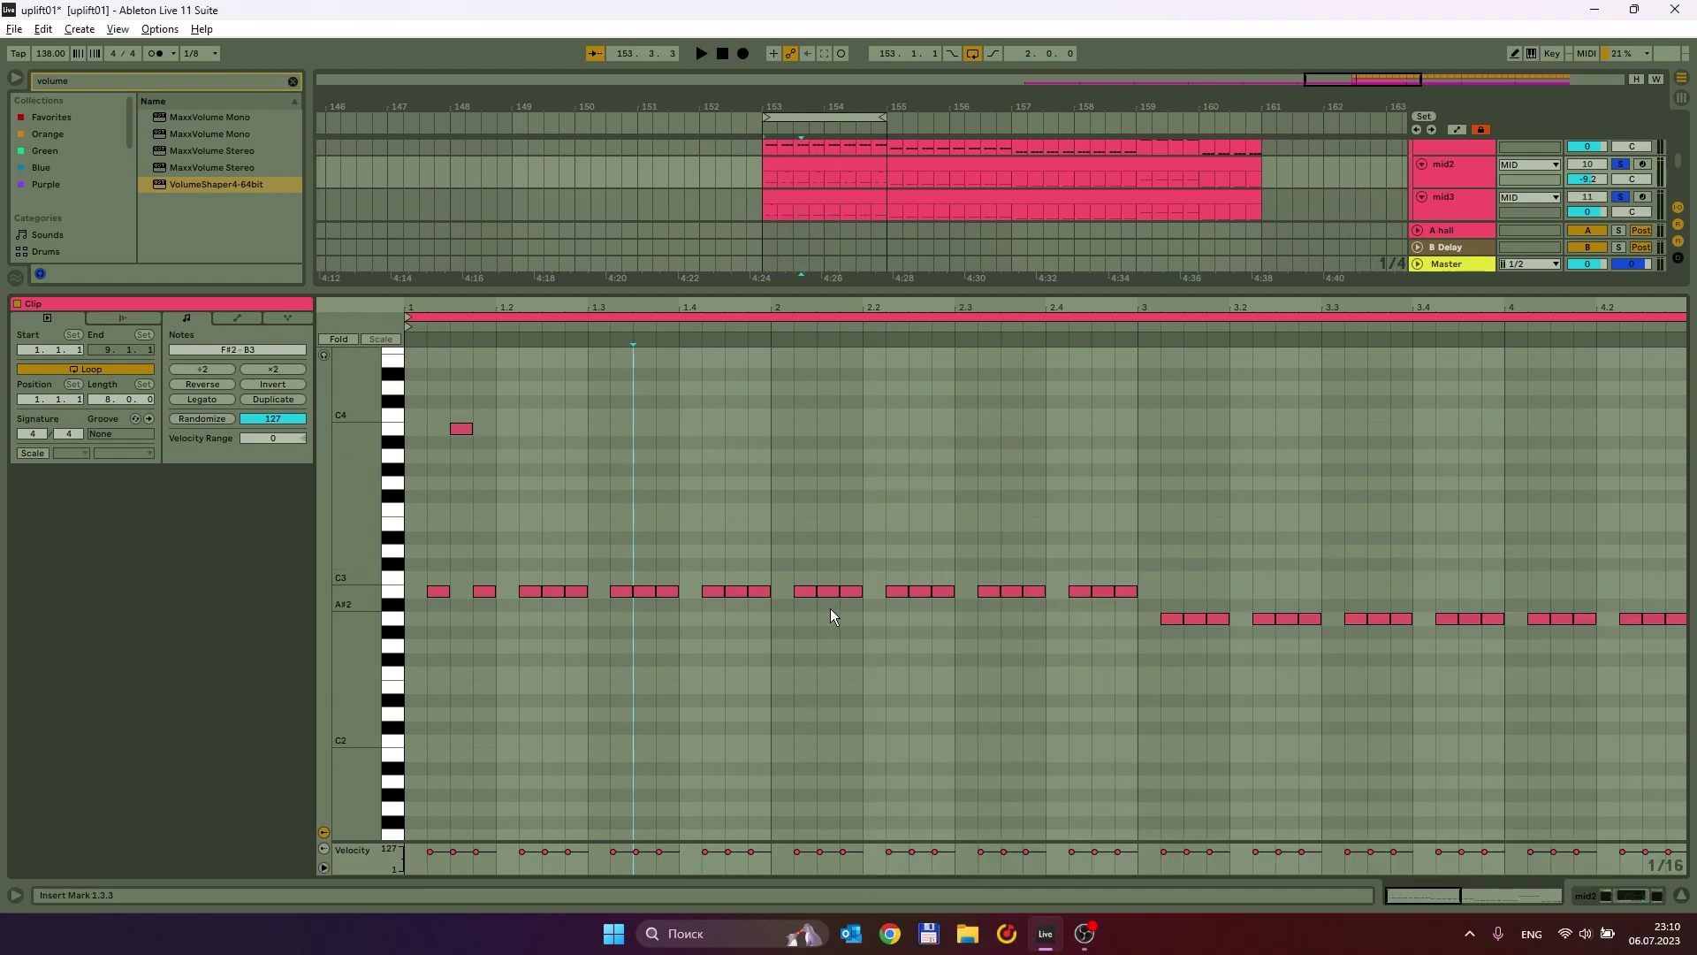
{"action": "left_click_drag", "start_coordinate": [829, 589], "coordinate": [823, 431]}
Play the loop, compare it with mid3's solo toggled, and set mid3's volume to -4.4 dB.
{"action": "key", "text": "space"}
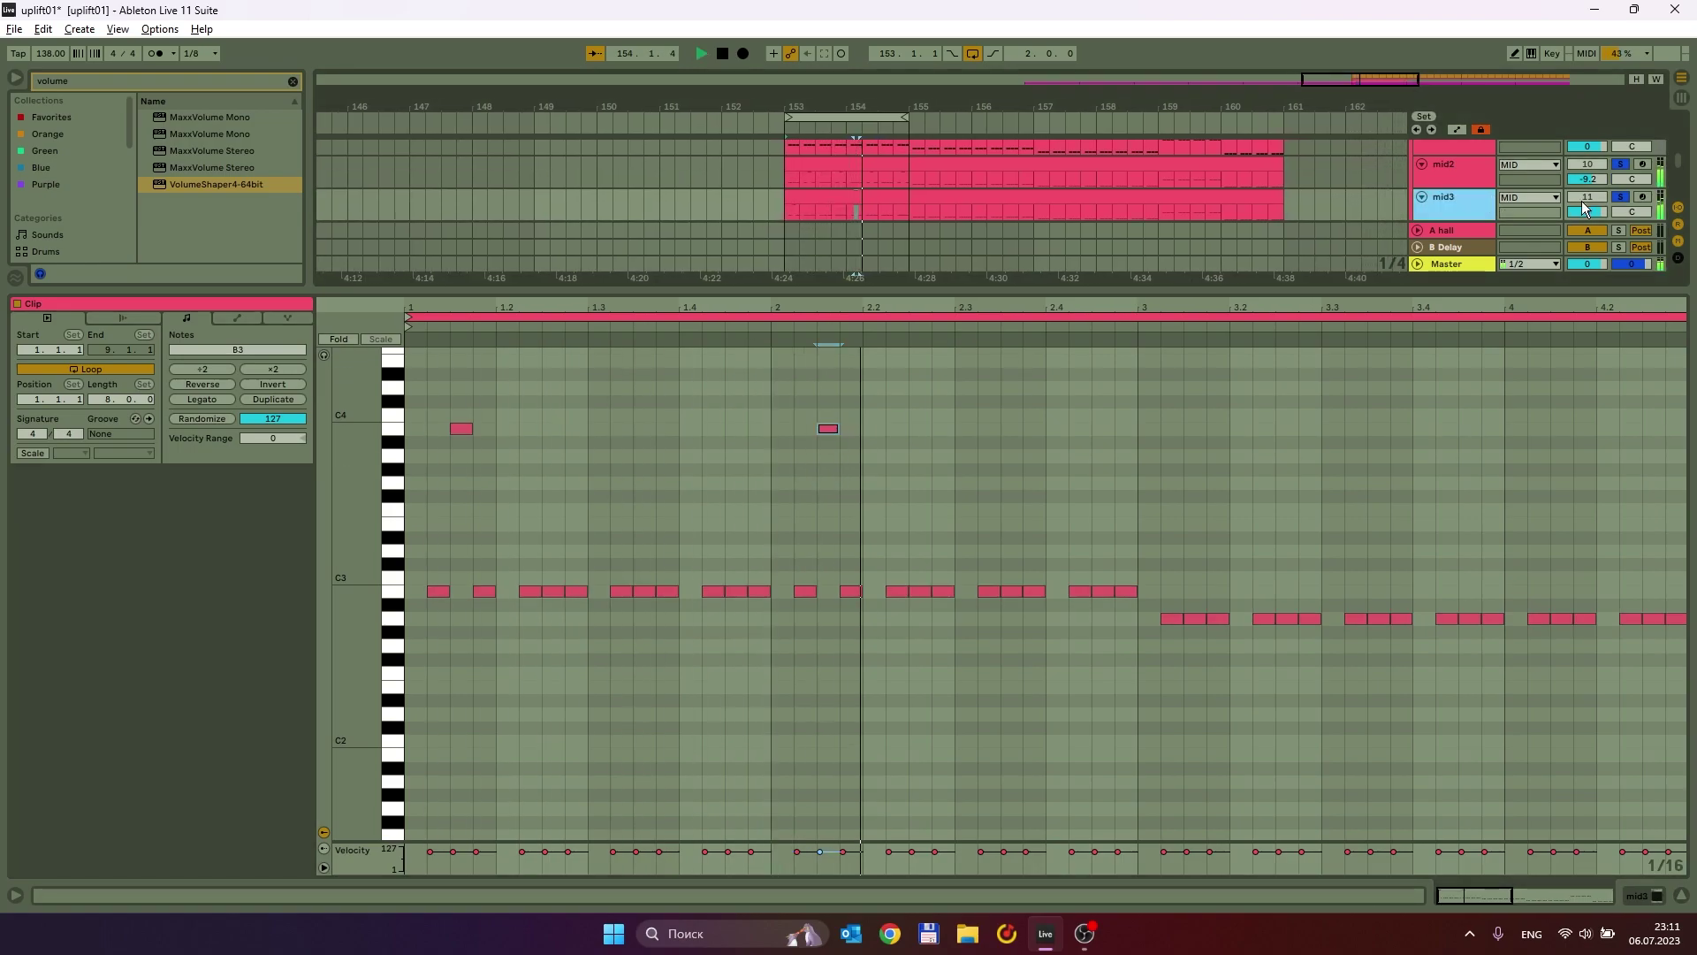
{"action": "left_click", "coordinate": [1620, 197]}
{"action": "left_click", "coordinate": [1620, 198]}
{"action": "left_click_drag", "start_coordinate": [1588, 212], "coordinate": [1589, 230]}
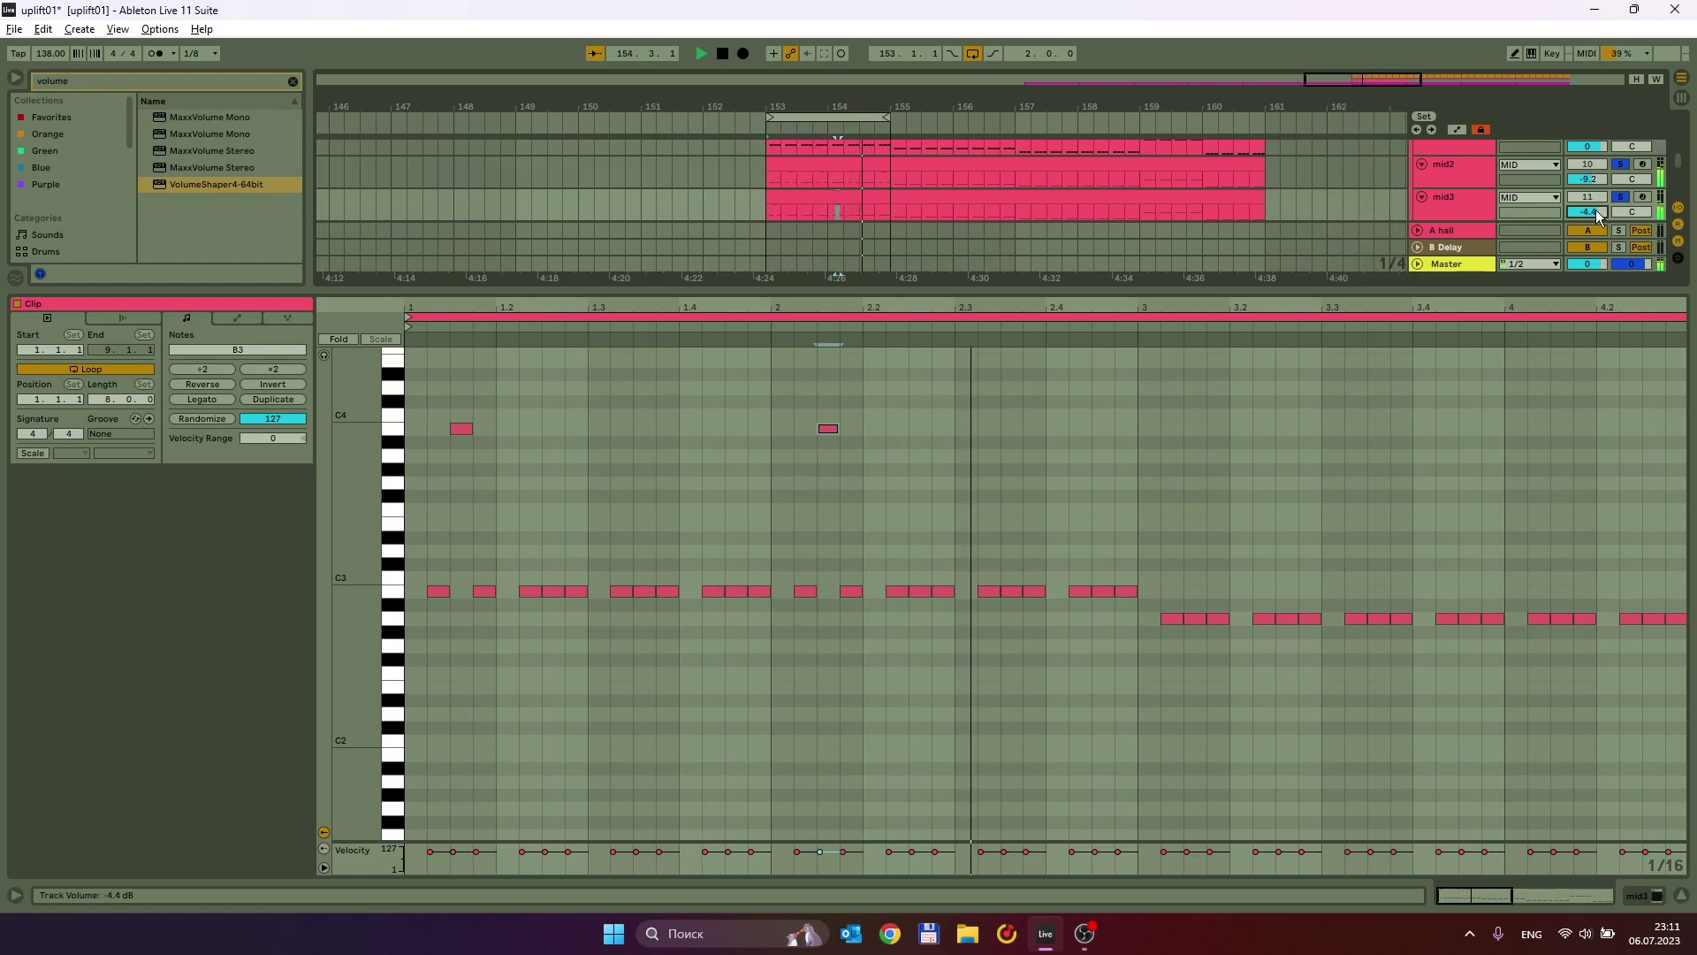
Set the high band of mid2's EQ Eight to 11.9 kHz with 2.11 dB of gain.
{"action": "left_click", "coordinate": [1467, 183]}
{"action": "left_click_drag", "start_coordinate": [503, 764], "coordinate": [508, 775]}
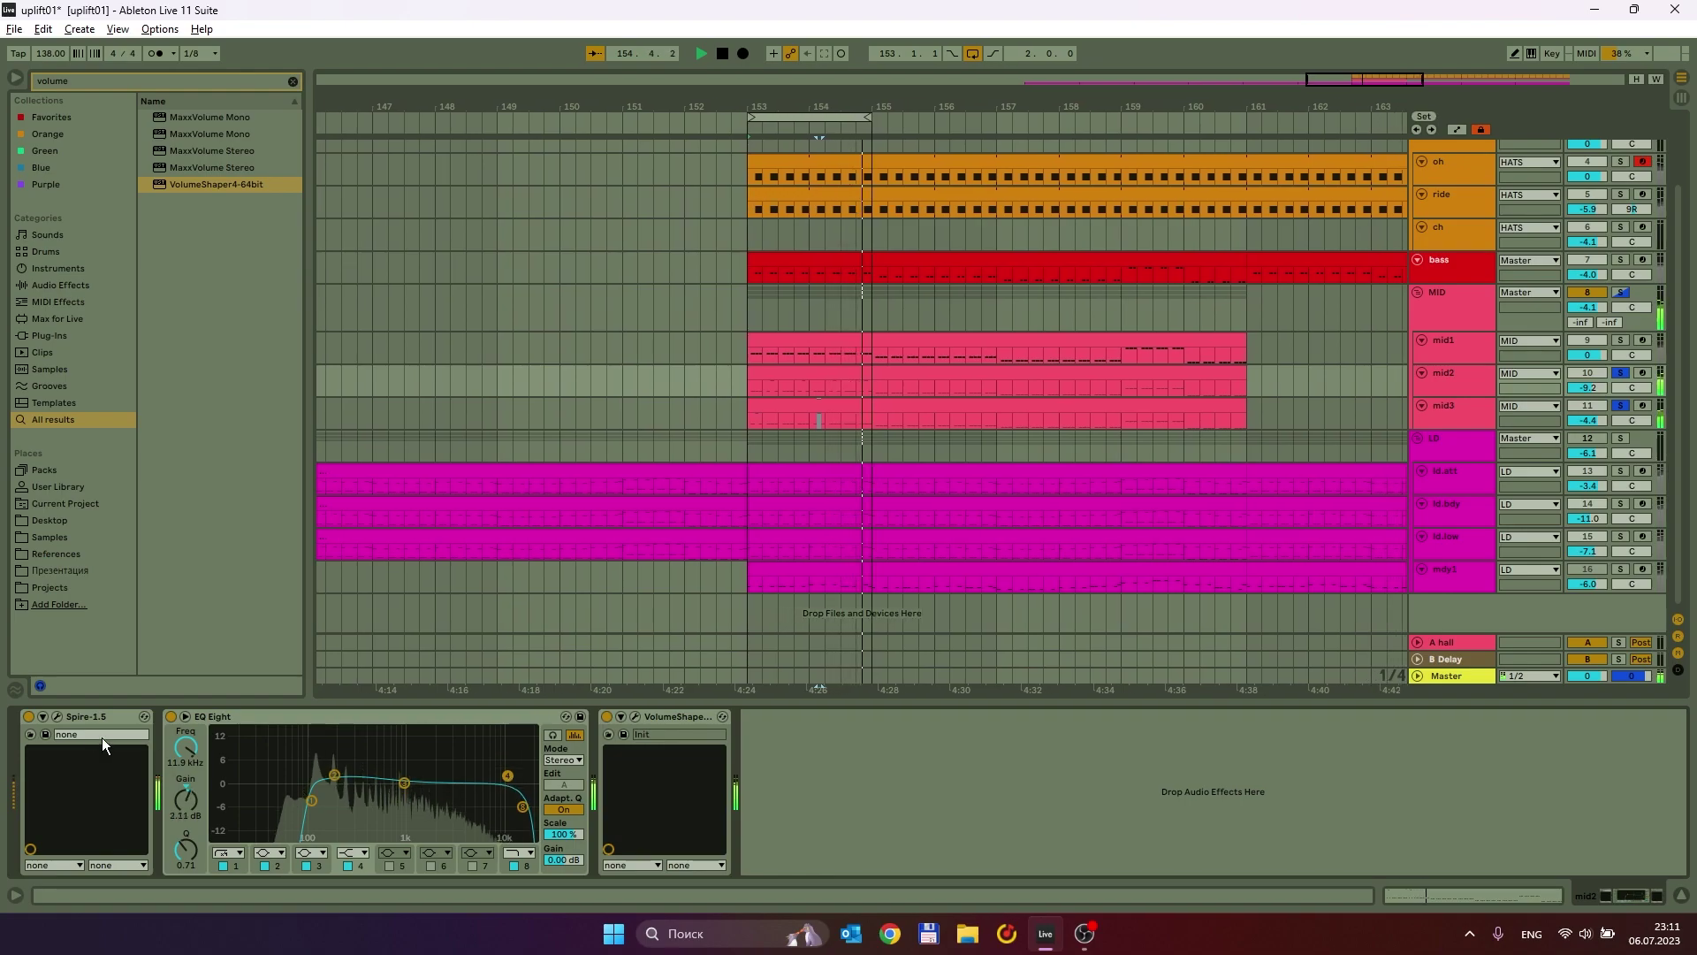
Open Spire on mid2, leave only mid2 soloed within the group and check envelopes 4 and 3.
{"action": "left_click", "coordinate": [59, 714]}
{"action": "key", "text": "space"}
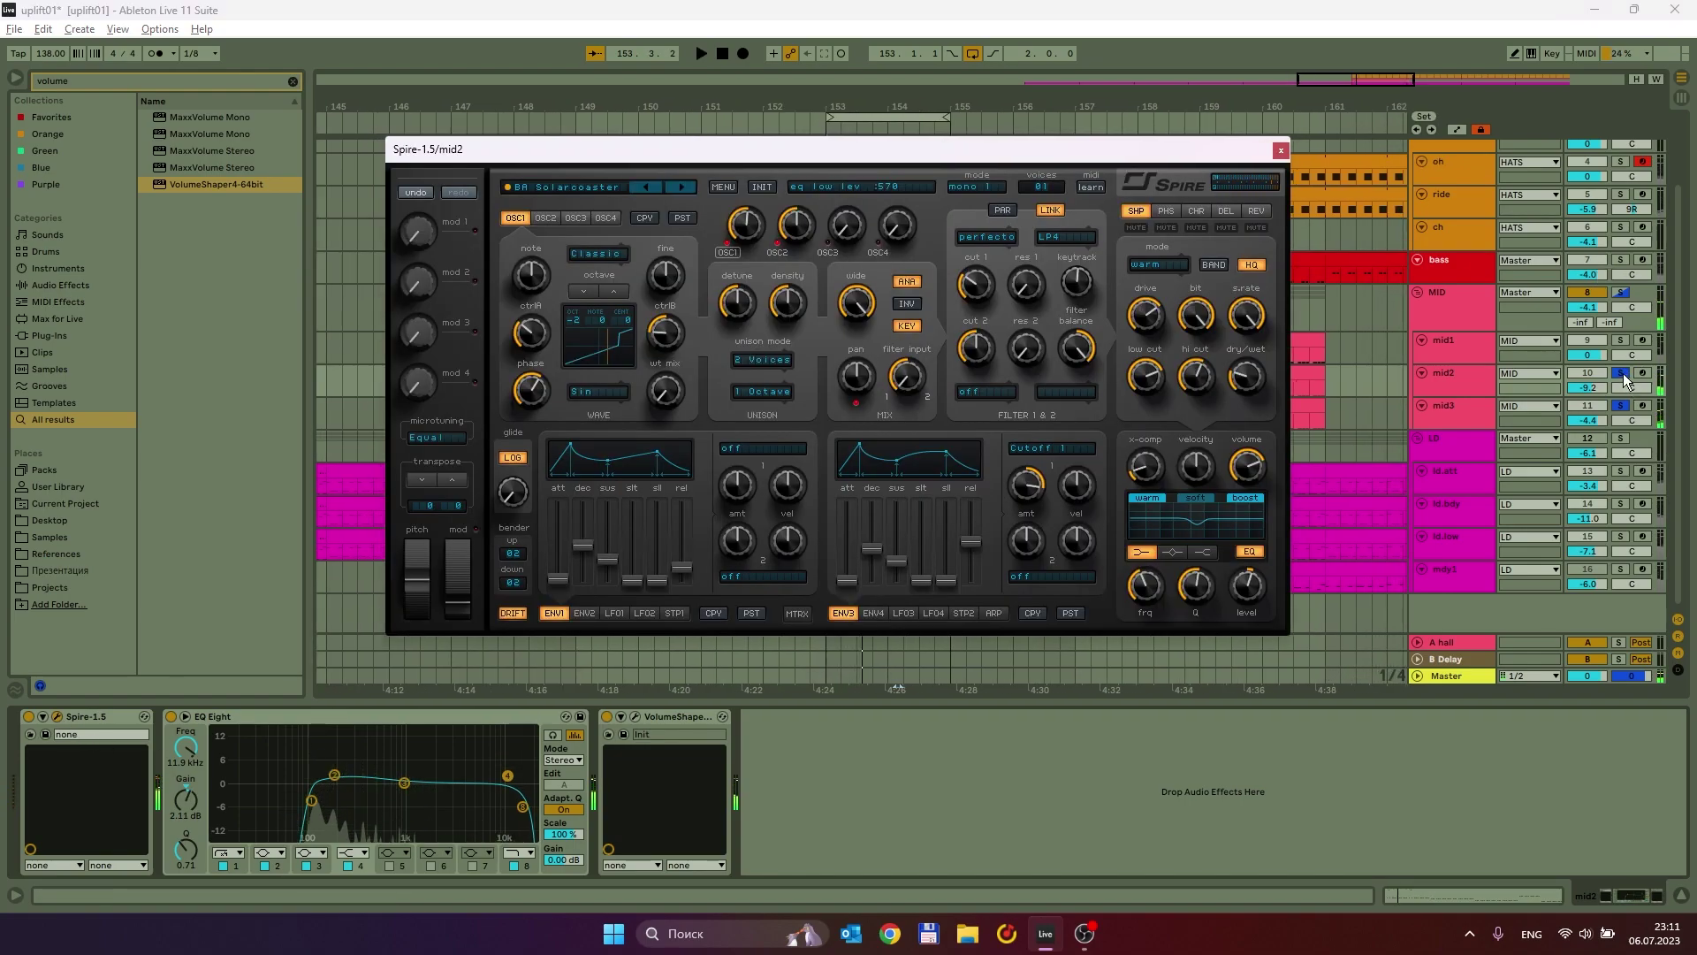
{"action": "left_click", "coordinate": [1622, 374]}
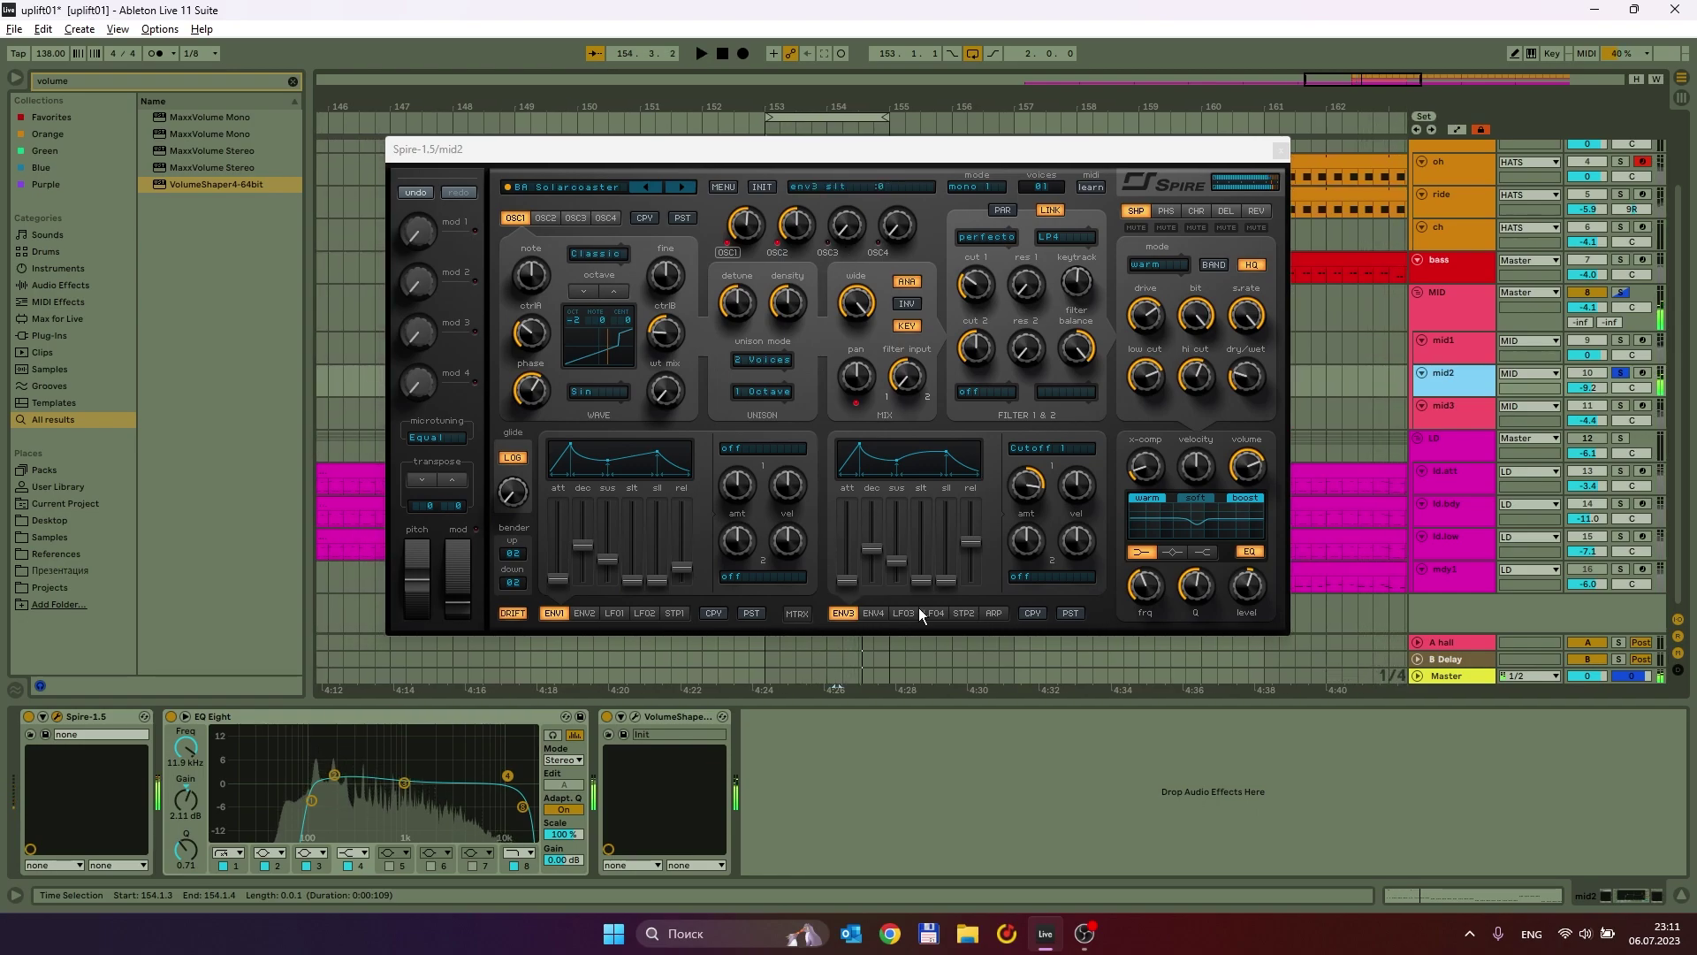
{"action": "left_click", "coordinate": [874, 613]}
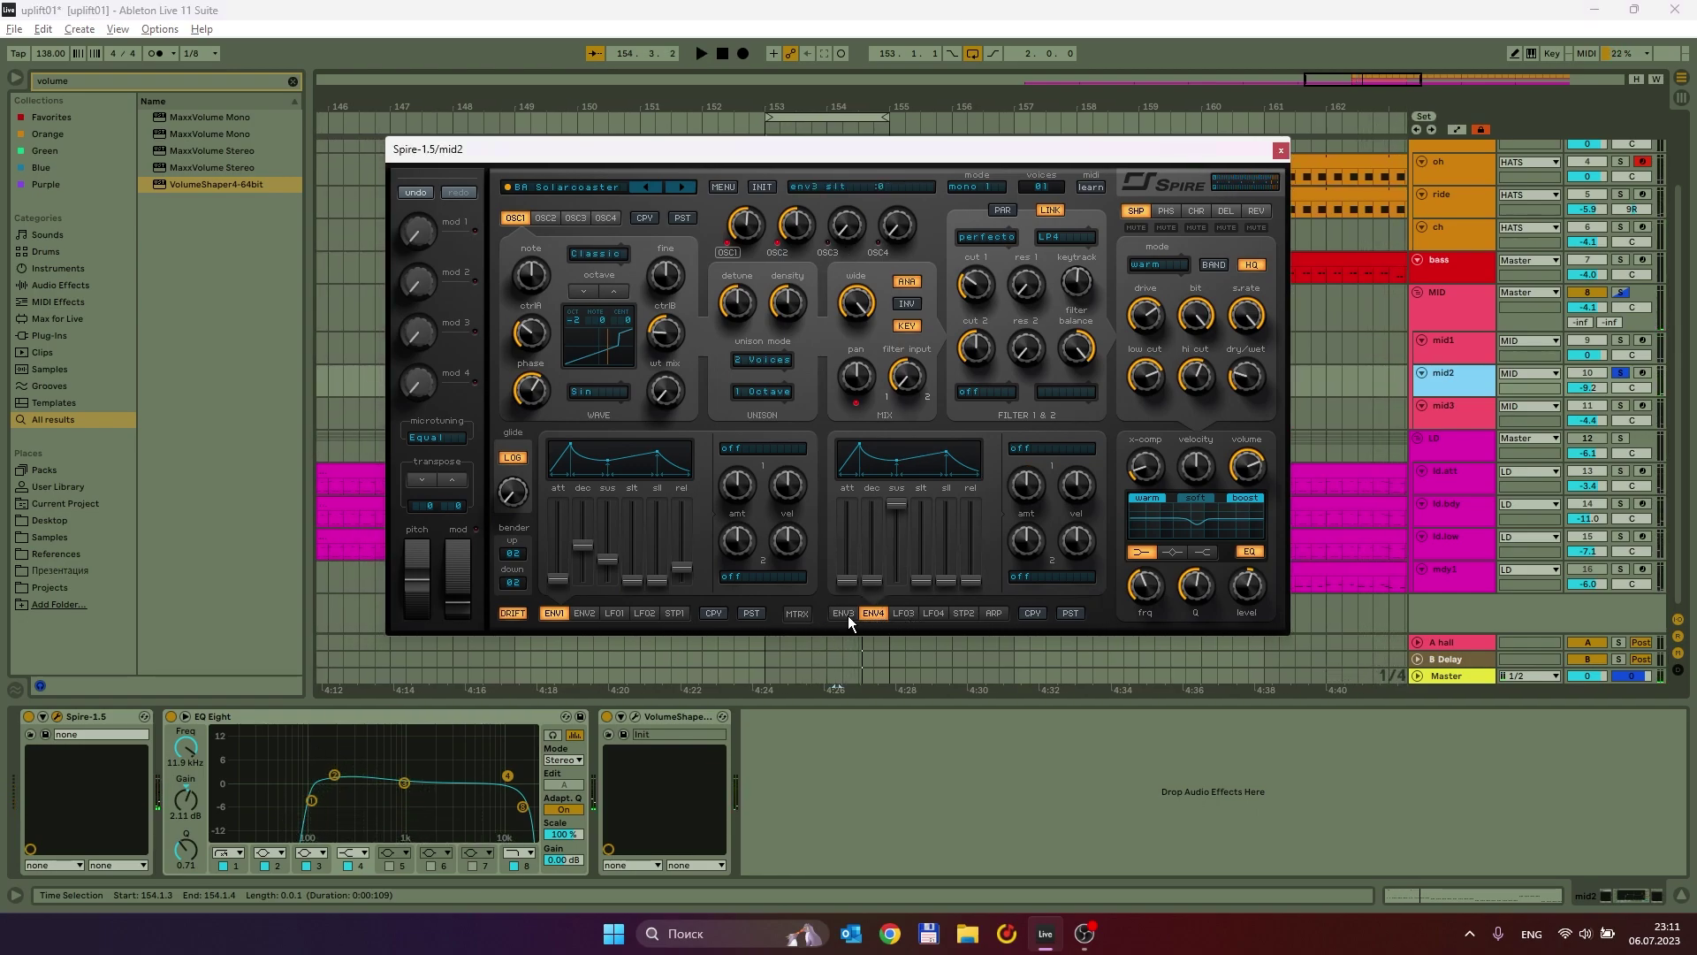
{"action": "left_click", "coordinate": [844, 613]}
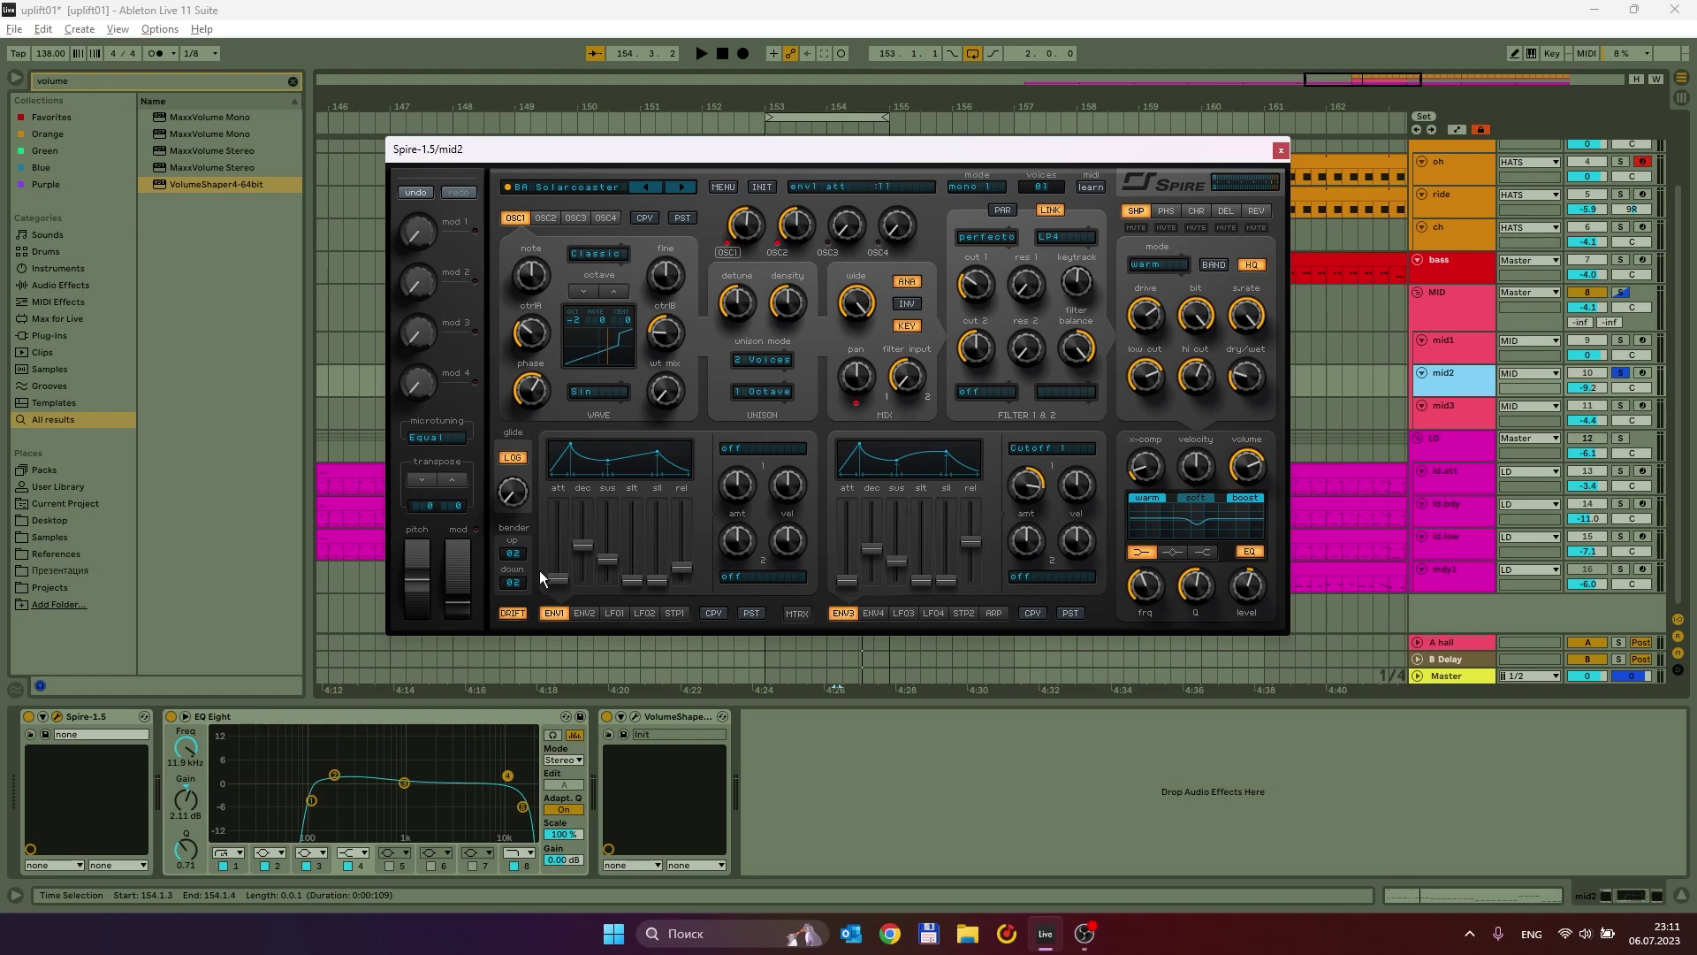
Adjust oscillator 1's phase in Spire while the loop plays with mid2 soloed.
{"action": "key", "text": "space"}
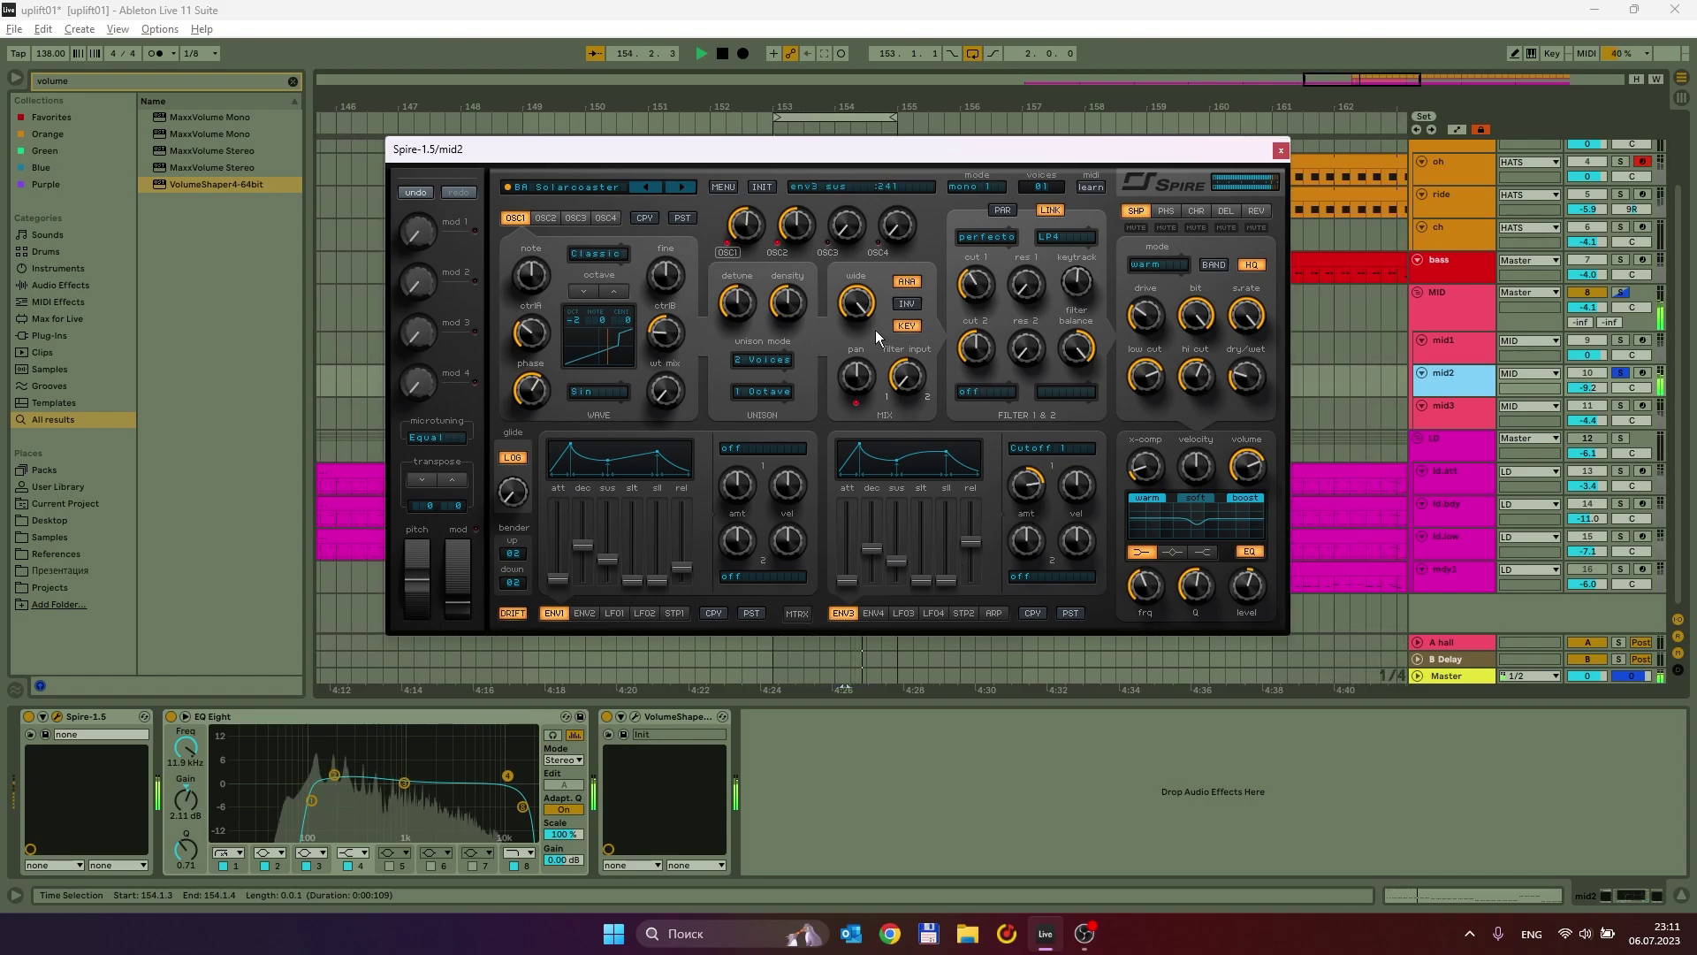
{"action": "left_click_drag", "start_coordinate": [529, 391], "coordinate": [592, 387]}
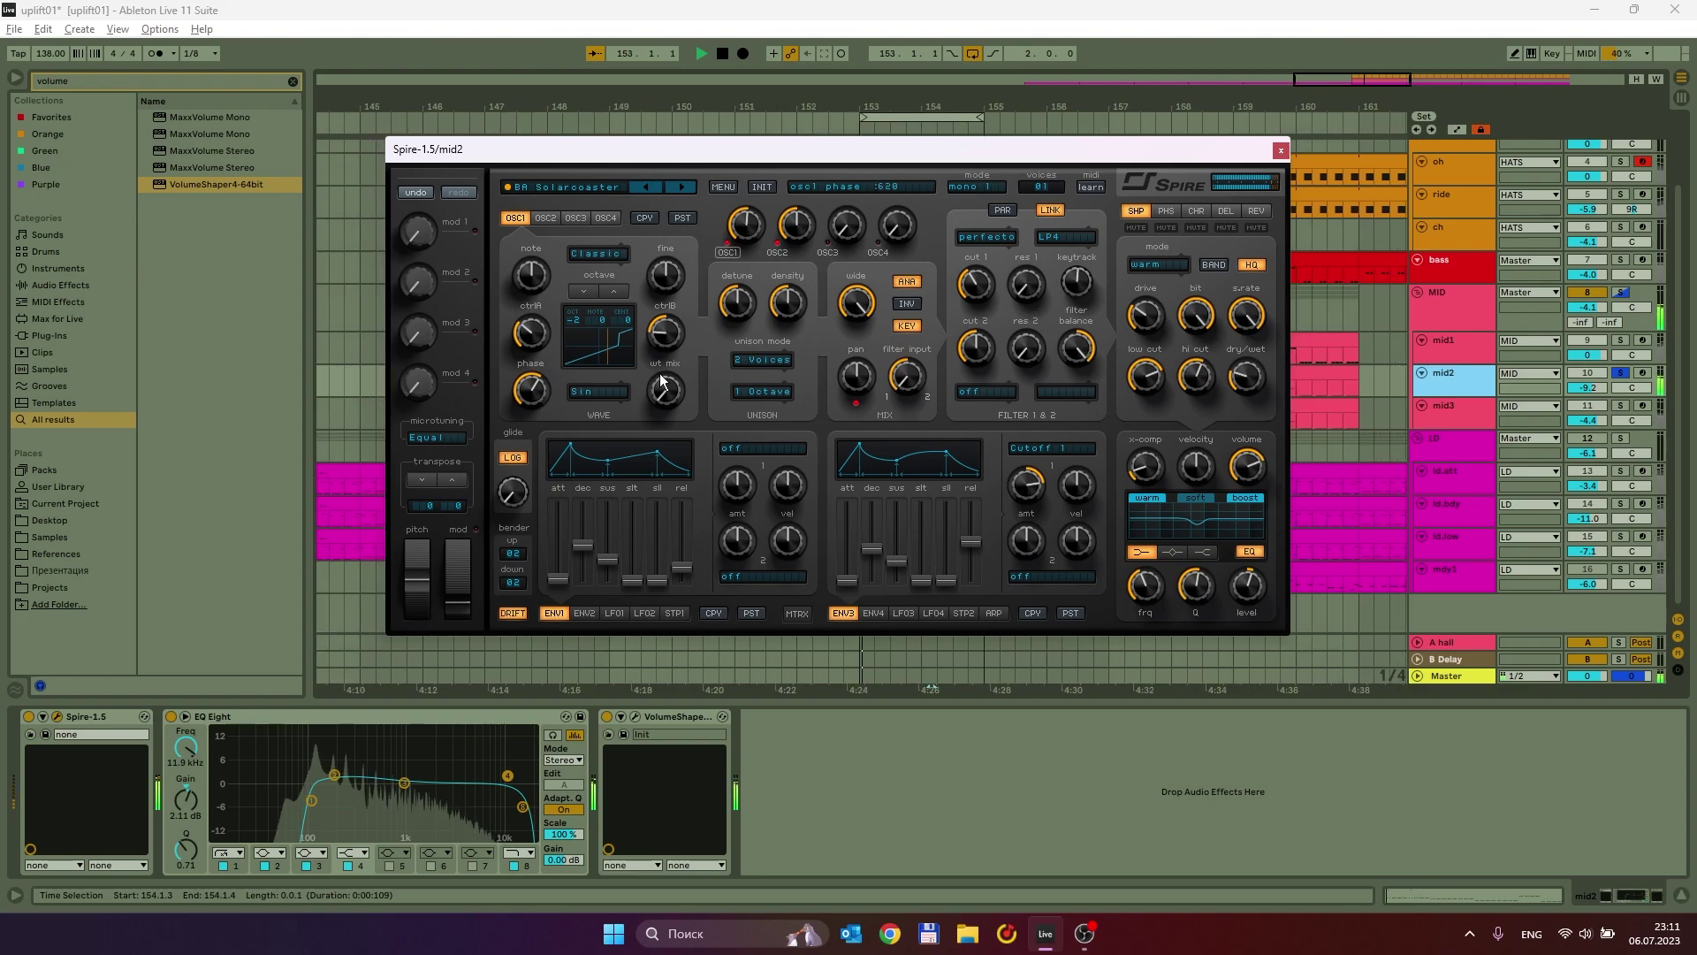
{"action": "left_click_drag", "start_coordinate": [1189, 320], "coordinate": [1148, 297]}
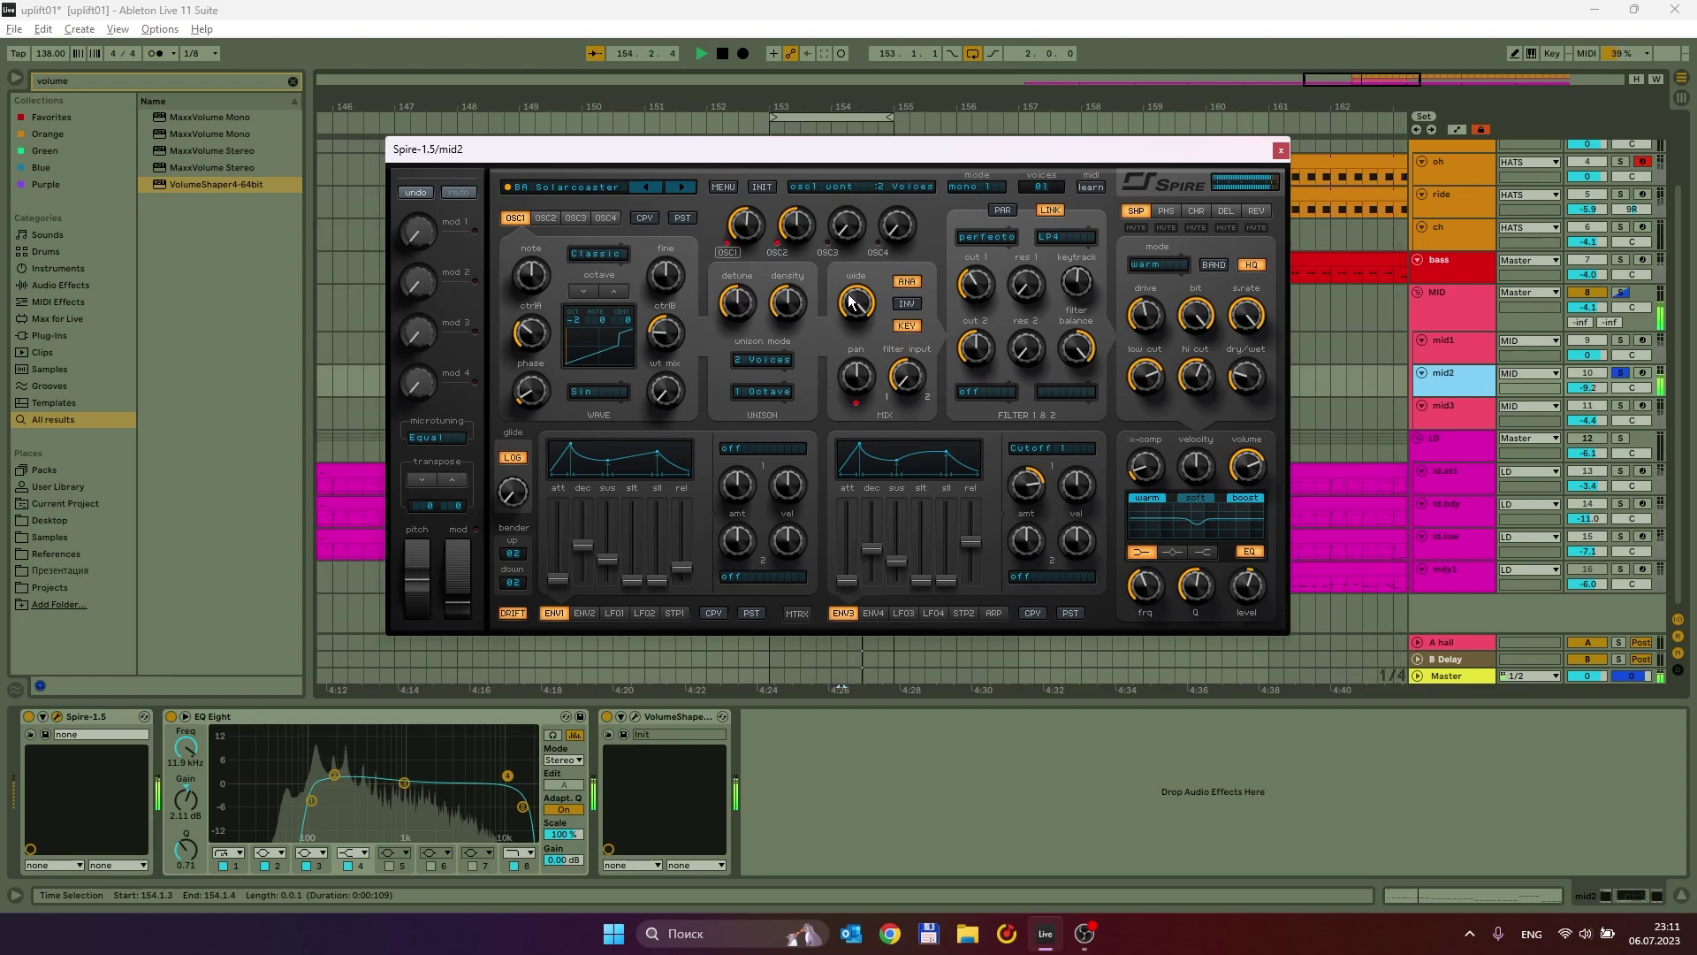
Refine Spire's unison detune, filter cutoff and envelope 1 decay and sustain, and set mid2's volume to -8.7 dB.
{"action": "mouse_move", "coordinate": [743, 309]}
{"action": "left_mouse_down"}
{"action": "mouse_move", "coordinate": [740, 334]}
{"action": "mouse_move", "coordinate": [740, 321]}
{"action": "left_mouse_up"}
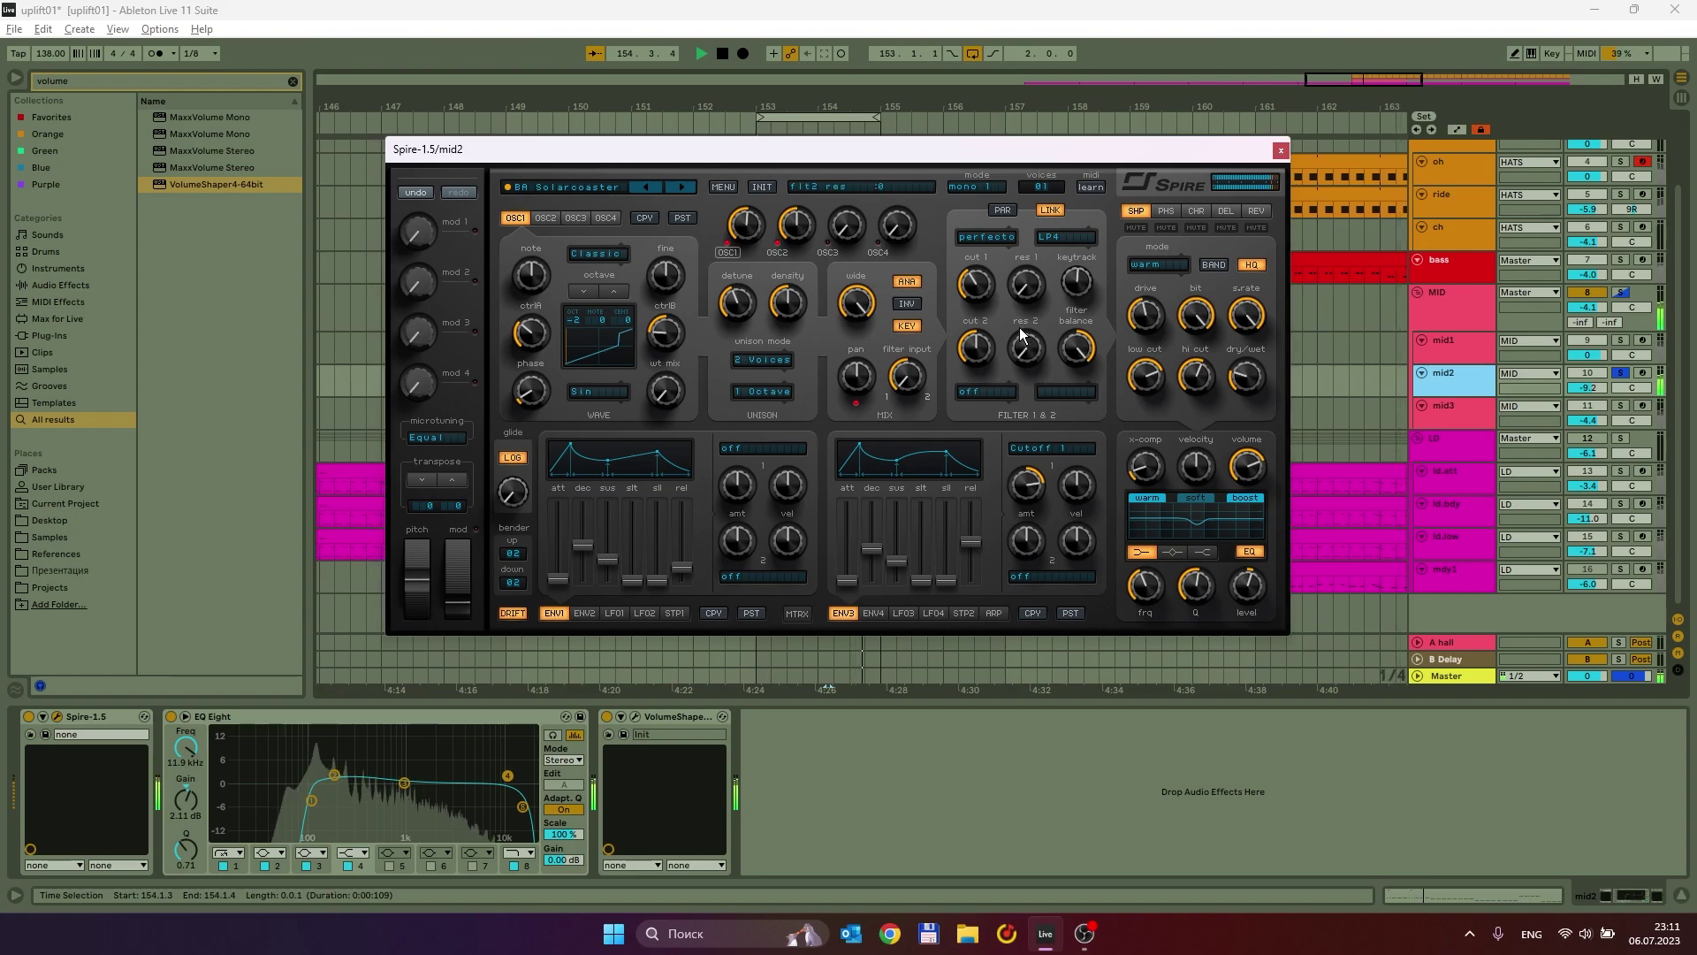
{"action": "left_click_drag", "start_coordinate": [978, 277], "coordinate": [978, 283]}
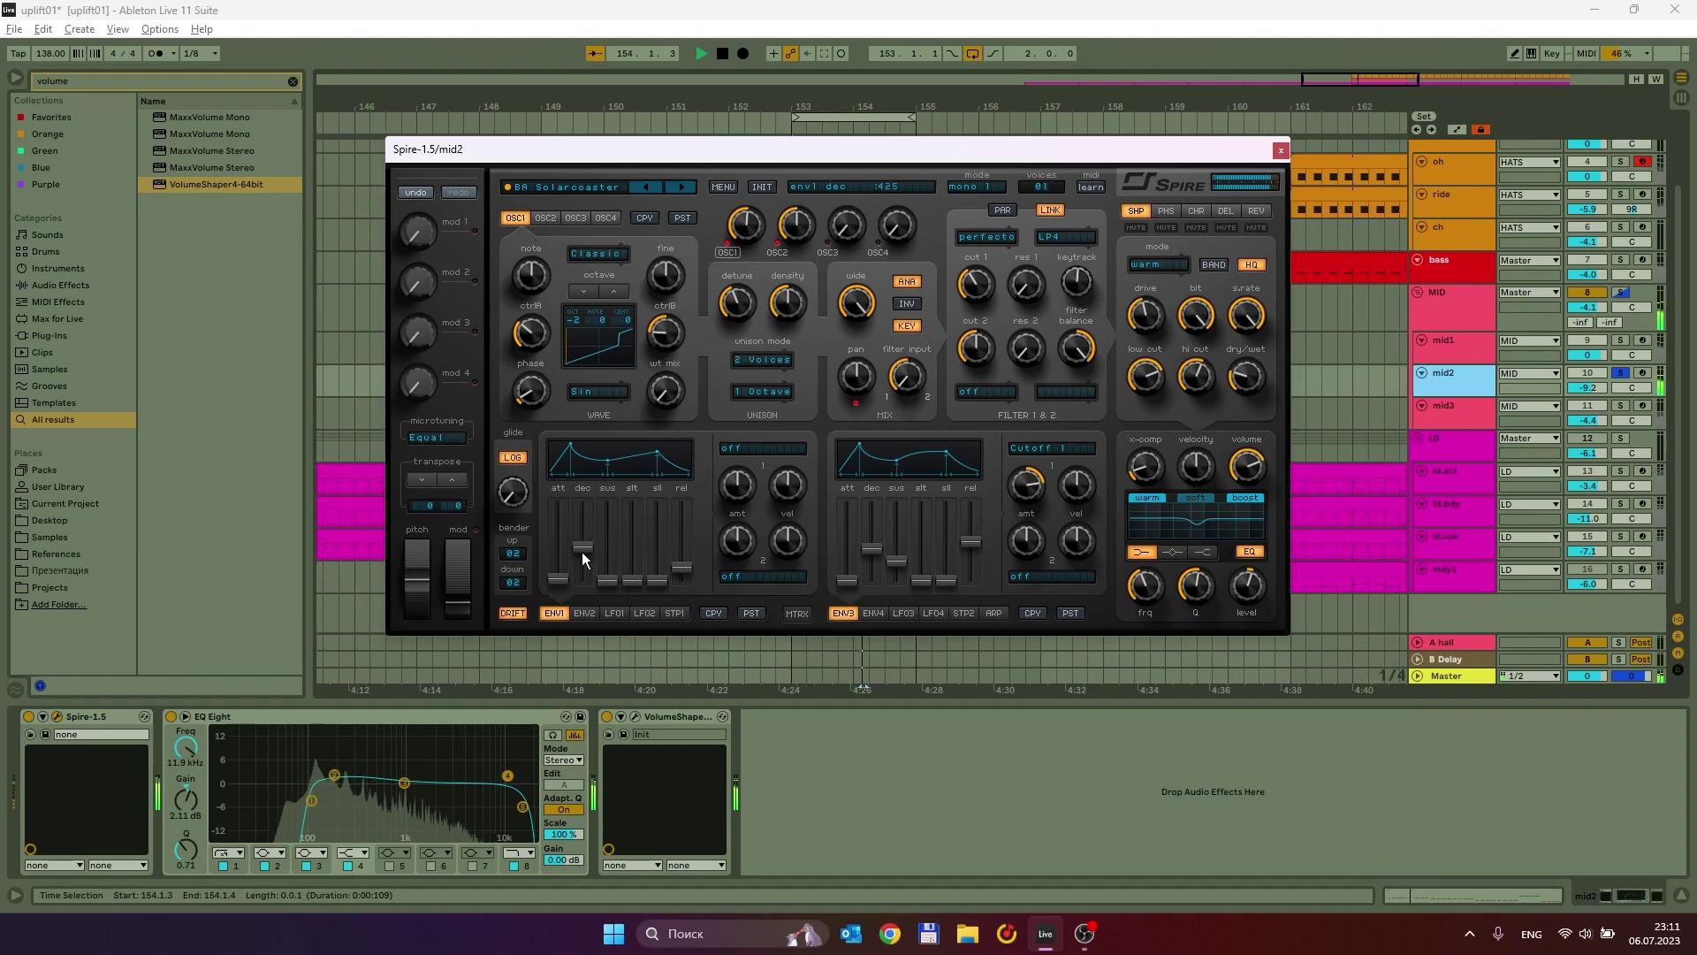
{"action": "mouse_move", "coordinate": [603, 579]}
{"action": "left_mouse_down"}
{"action": "mouse_move", "coordinate": [579, 548]}
{"action": "mouse_move", "coordinate": [606, 562]}
{"action": "left_mouse_up"}
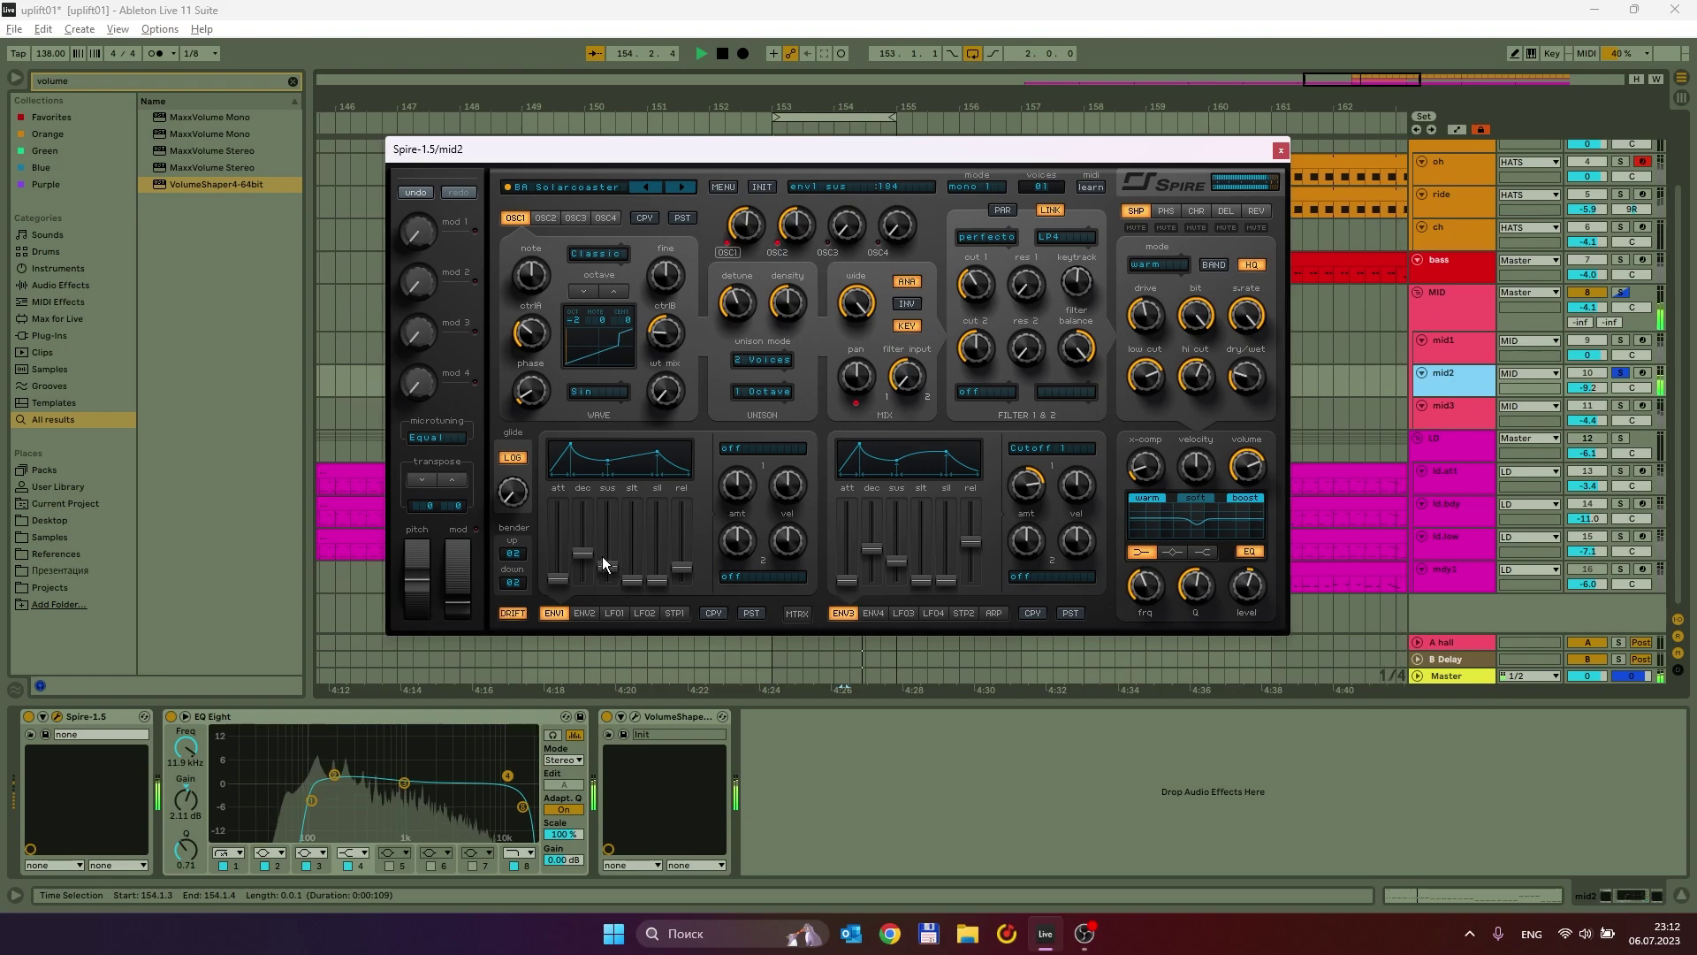
{"action": "left_click_drag", "start_coordinate": [1587, 388], "coordinate": [1587, 383]}
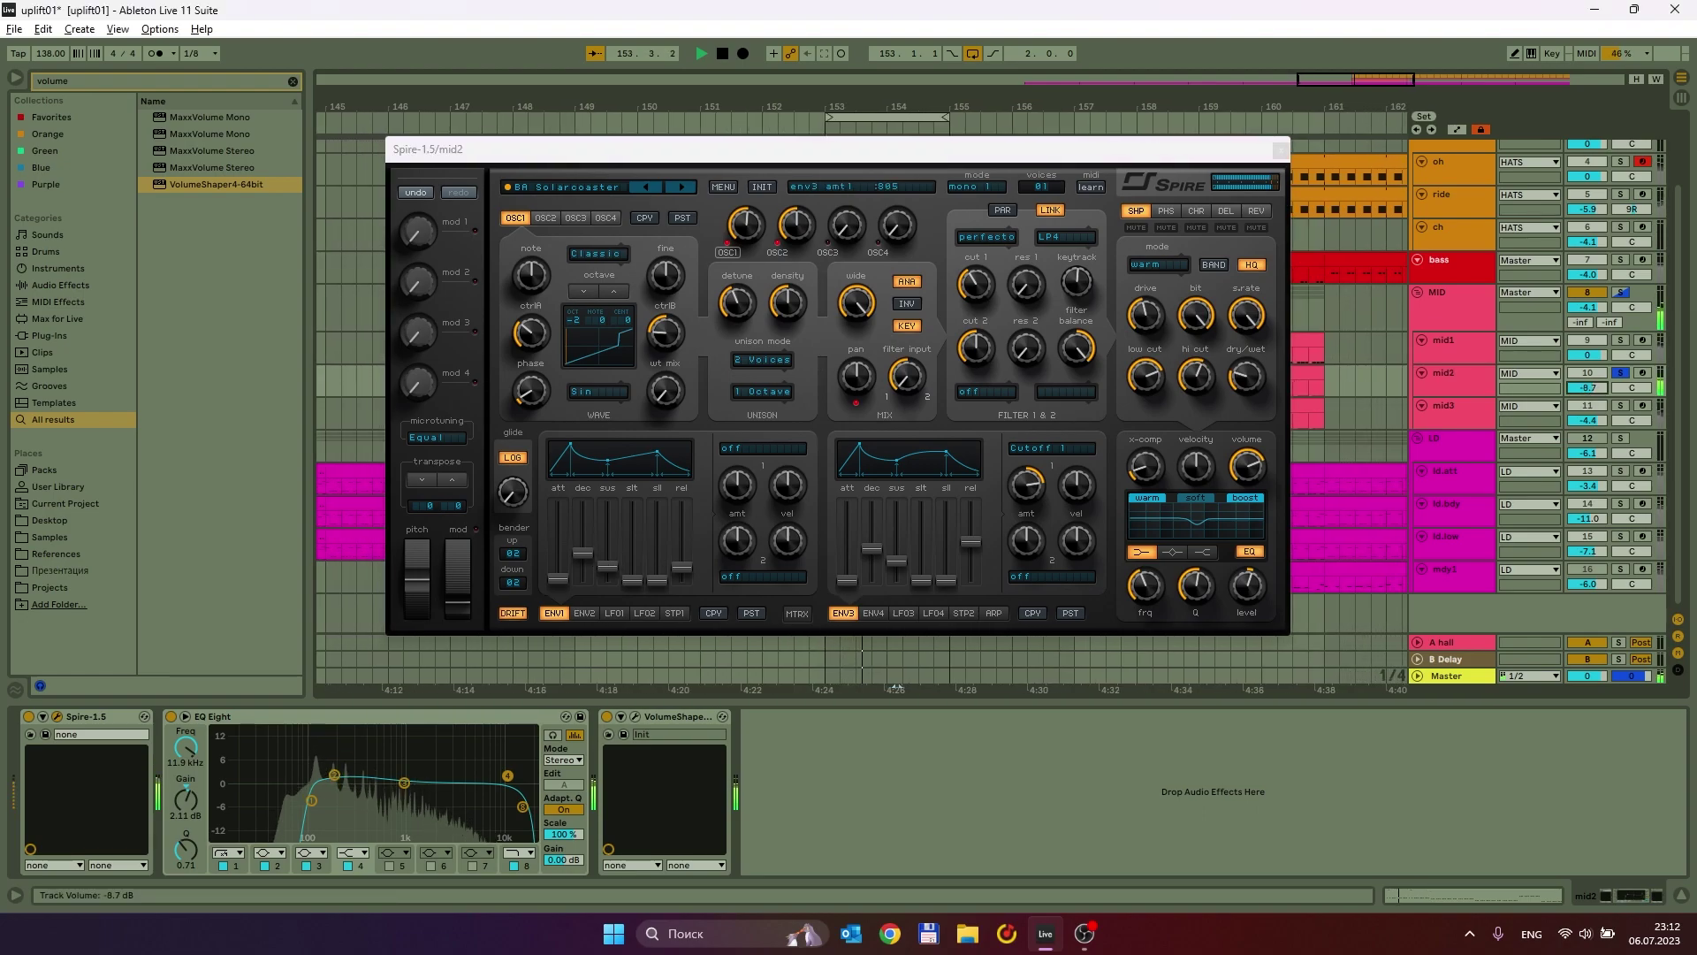
Select mid3, leave only that track soloed within the MID group and open its Sylenth1 window.
{"action": "left_click", "coordinate": [1621, 292]}
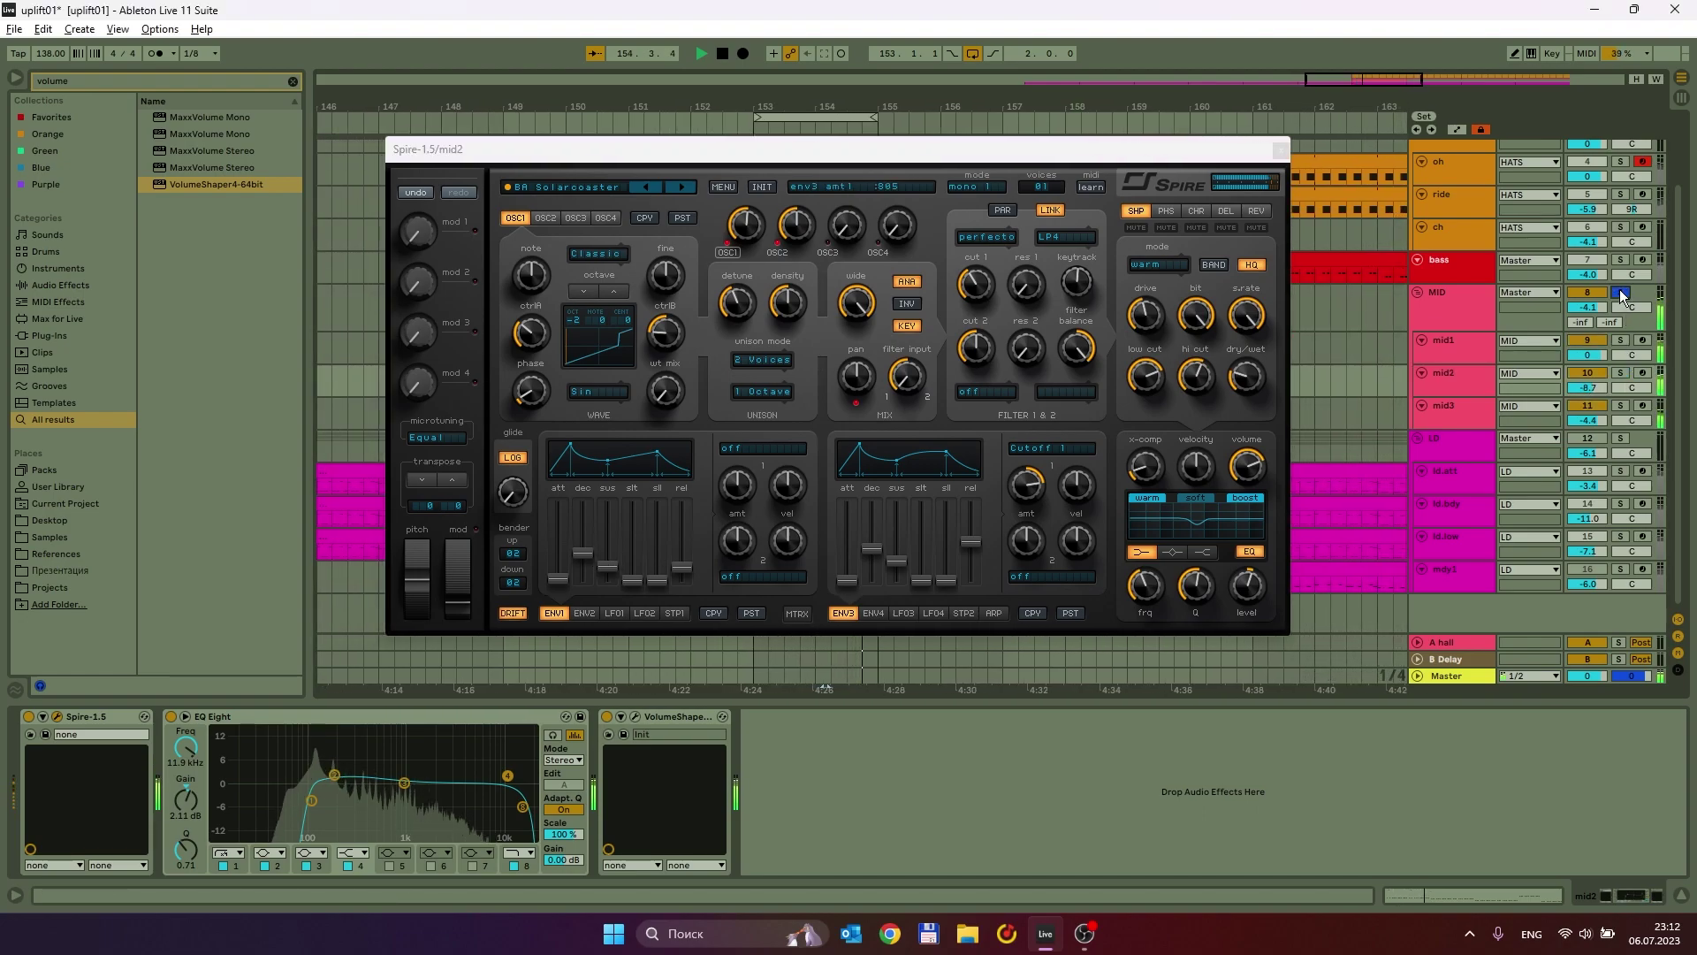
{"action": "left_click", "coordinate": [1472, 398]}
{"action": "left_click", "coordinate": [1622, 407]}
{"action": "left_click", "coordinate": [1454, 412]}
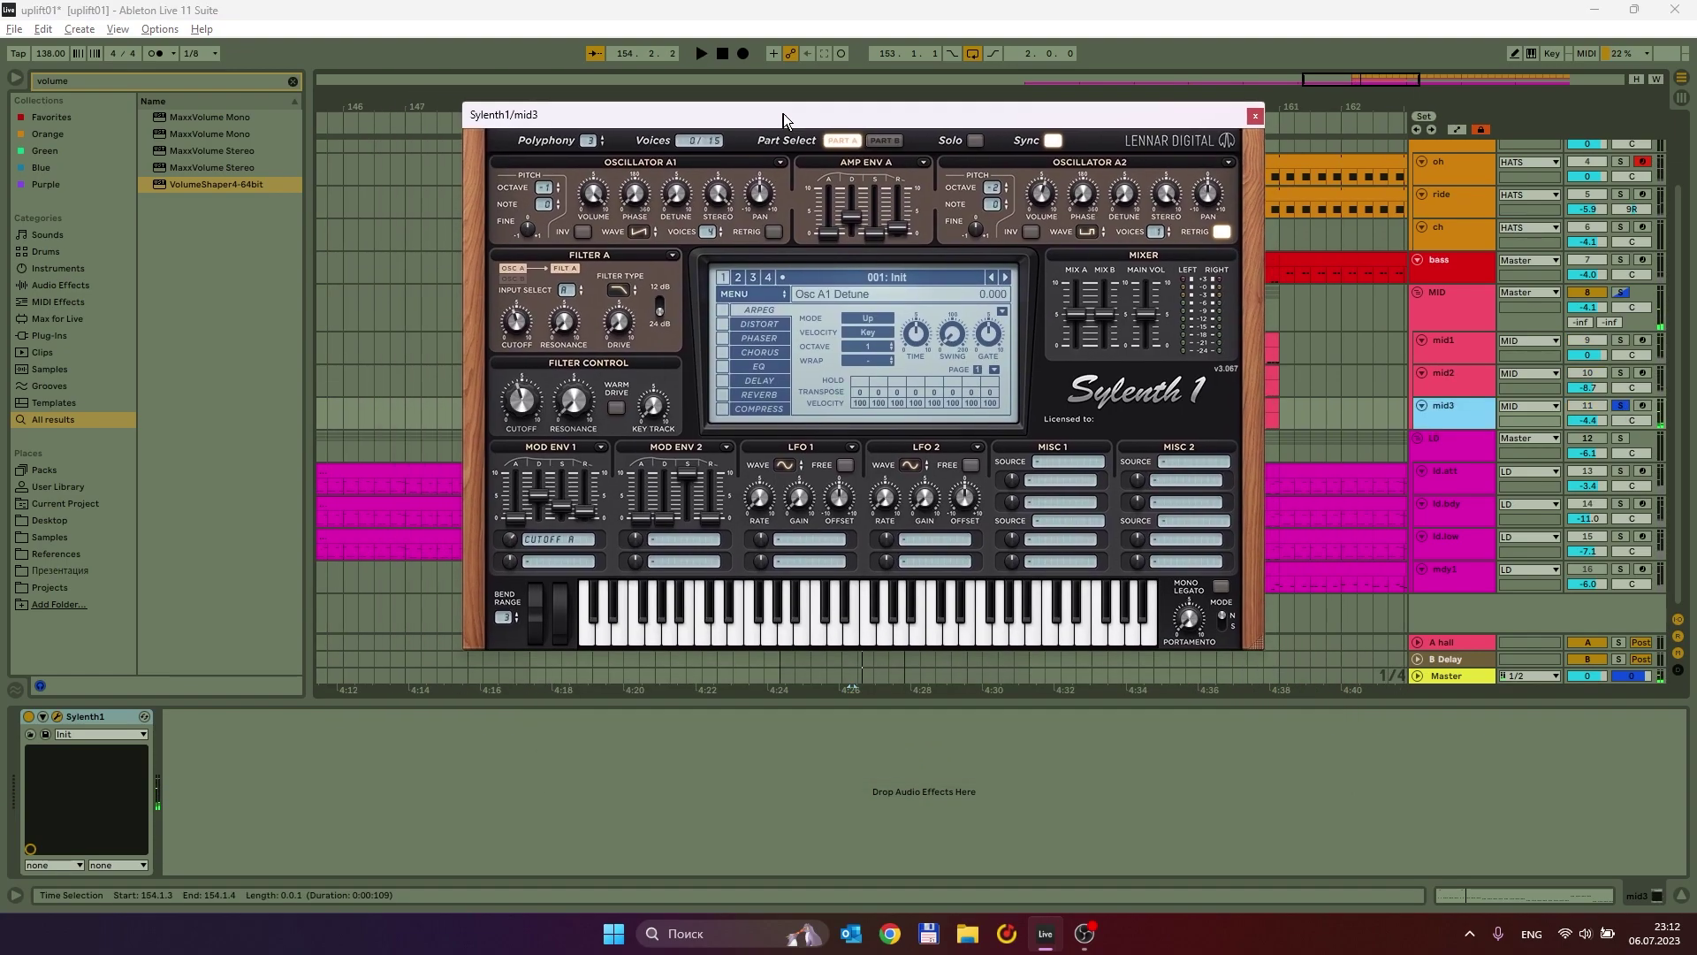
Review oscillator A2's waveform options in Sylenth1 and adjust its detune and phase while auditioning the loop.
{"action": "key", "text": "space"}
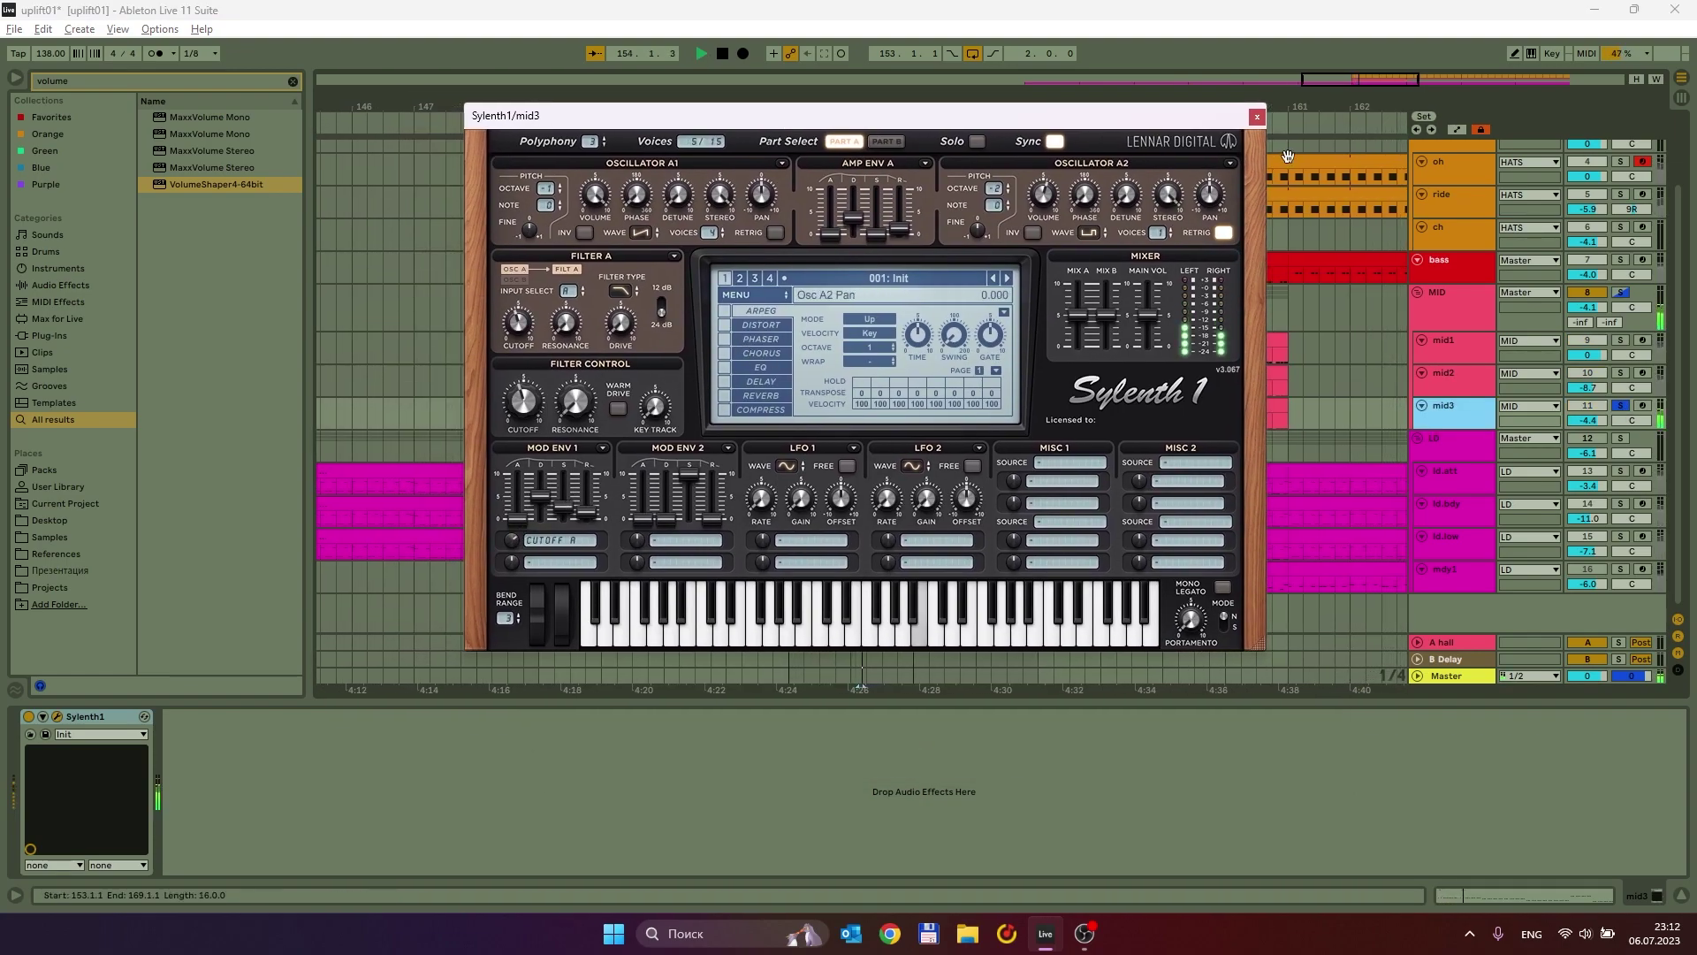
{"action": "left_click", "coordinate": [1088, 234]}
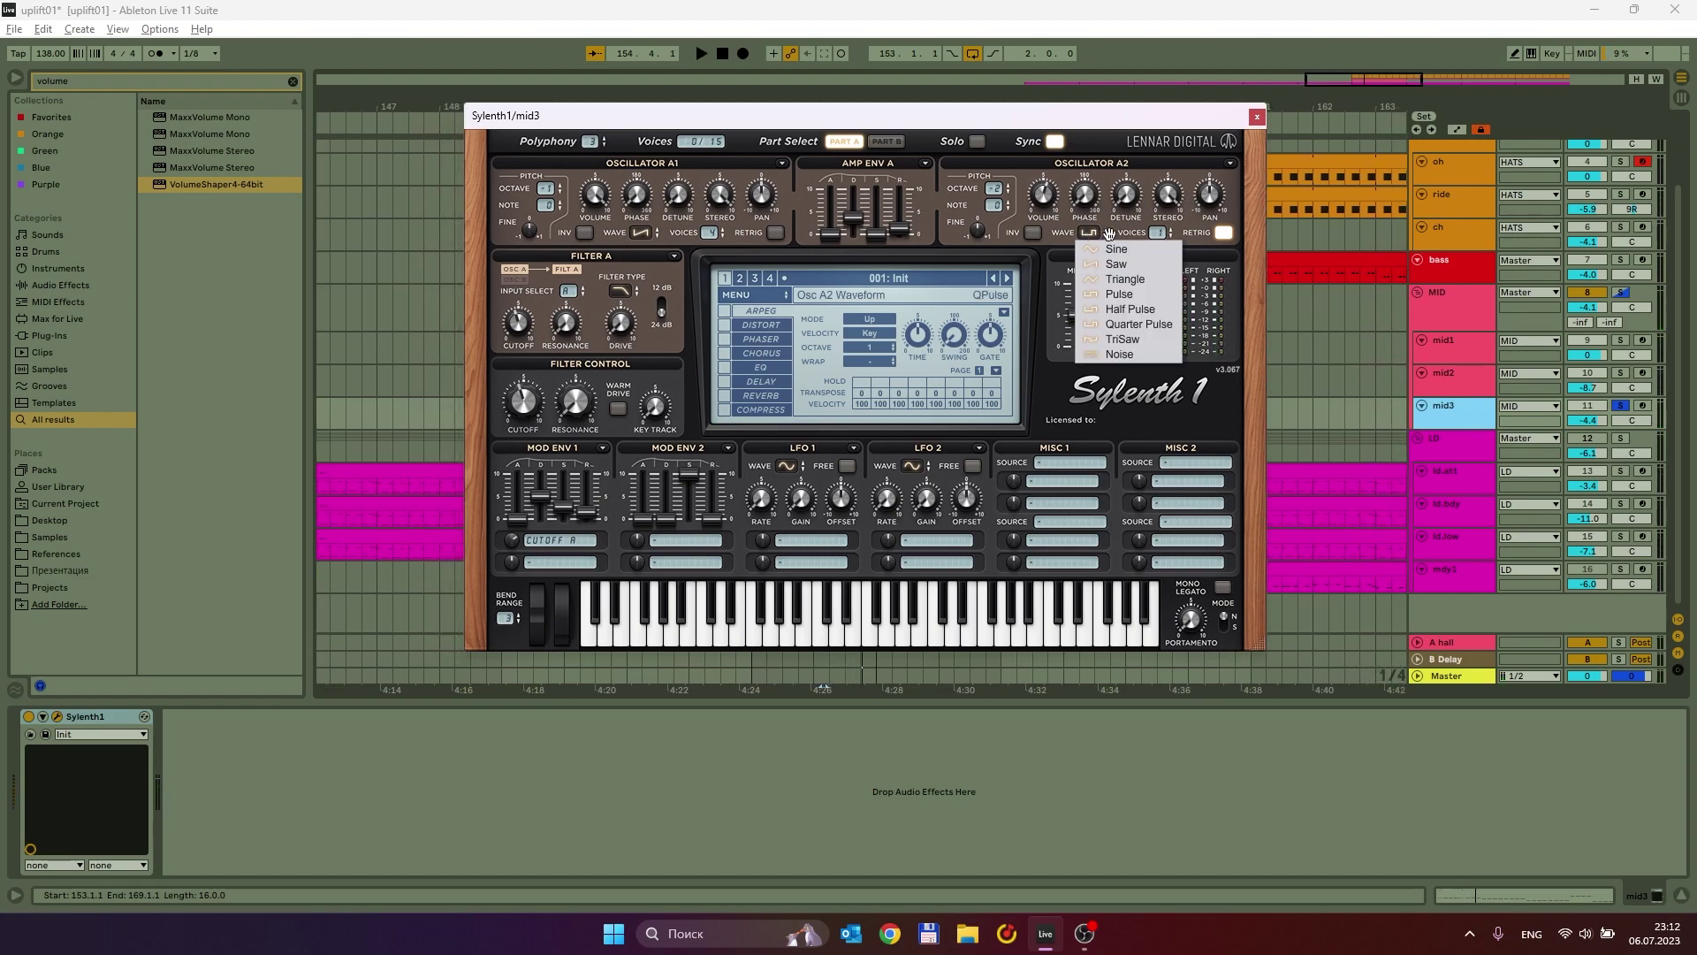
{"action": "left_click", "coordinate": [1090, 111]}
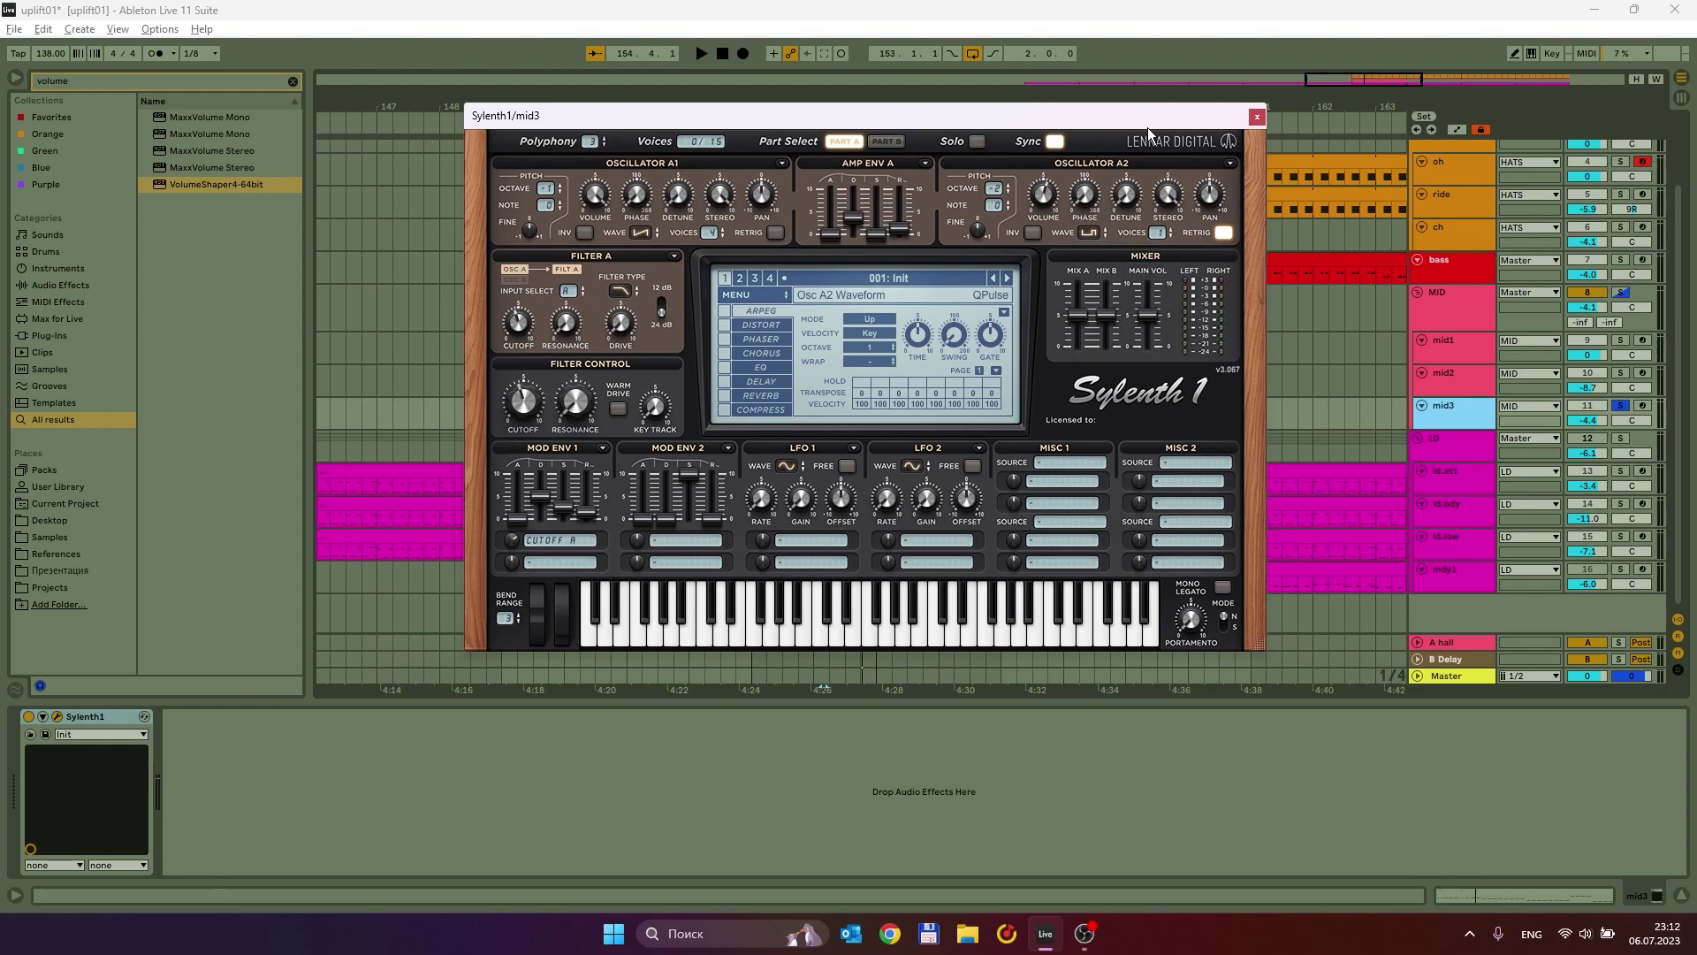
{"action": "key", "text": "space"}
{"action": "left_click_drag", "start_coordinate": [1134, 198], "coordinate": [1134, 116]}
{"action": "left_click_drag", "start_coordinate": [1083, 195], "coordinate": [1107, 52]}
{"action": "key", "text": "space"}
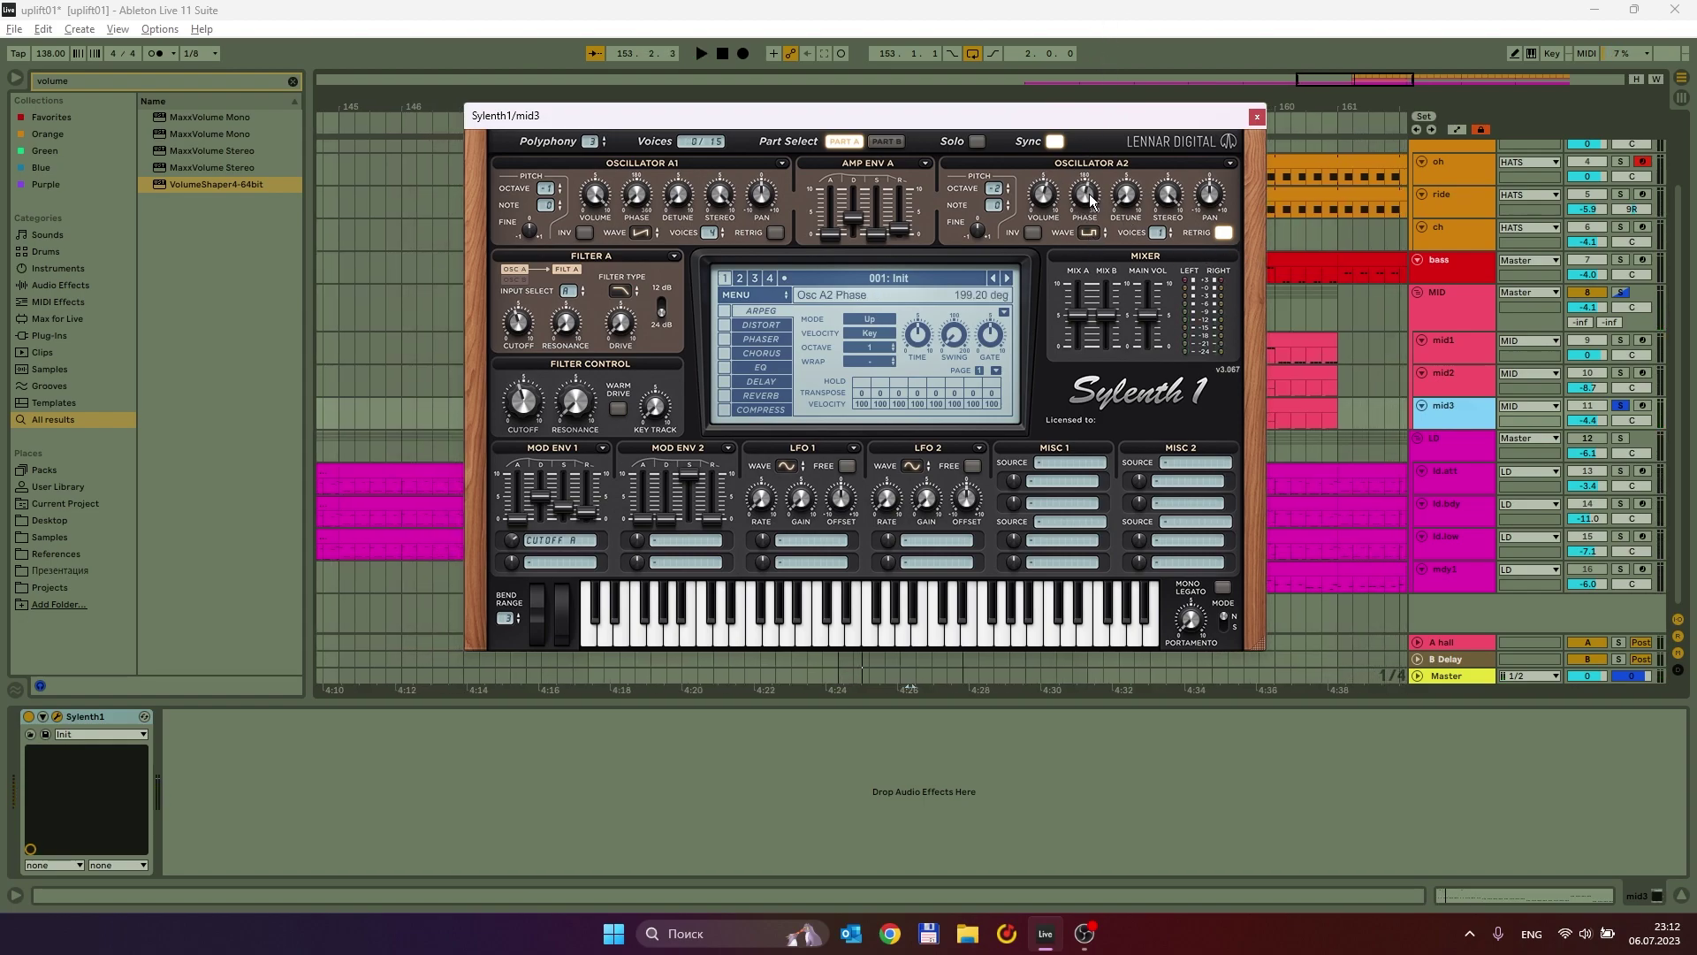
{"action": "key", "text": "space"}
{"action": "left_click_drag", "start_coordinate": [1091, 202], "coordinate": [1038, 238]}
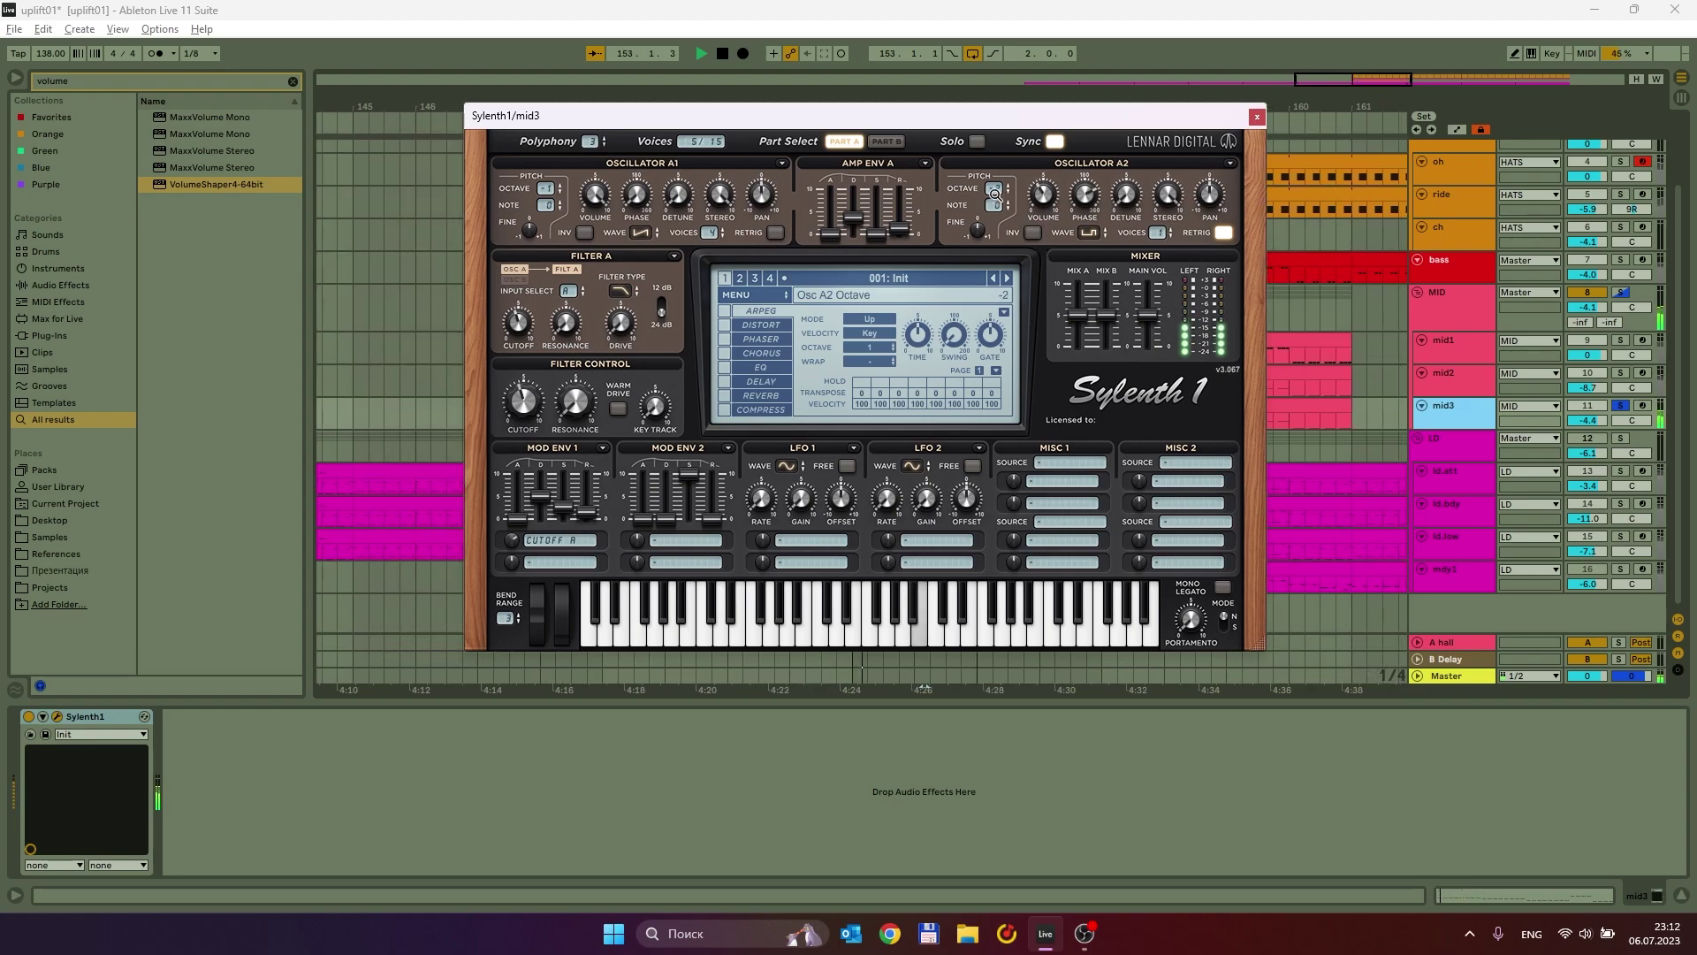
Set Sylenth1's polyphony to 6 and amp envelope A's sustain to 0.909.
{"action": "left_click_drag", "start_coordinate": [545, 190], "coordinate": [592, 103]}
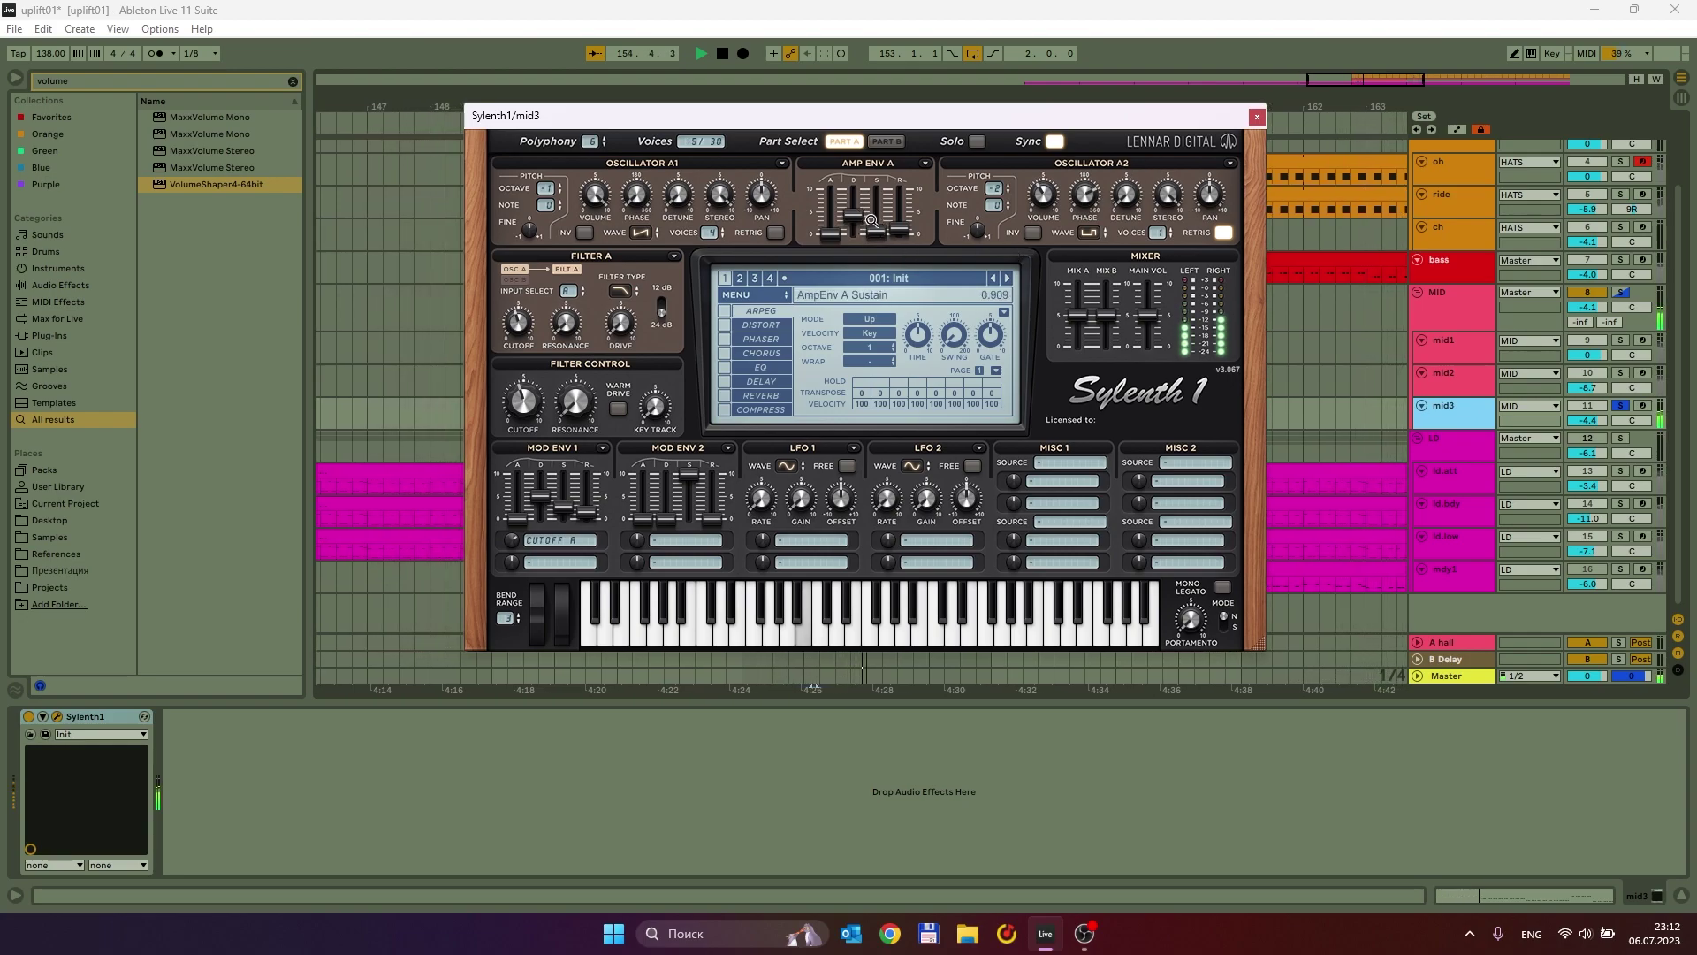
{"action": "key", "text": "space"}
Turn on Sylenth1's distortion, check its type options and set the amount to 3.8 while the loop plays.
{"action": "left_click", "coordinate": [760, 324]}
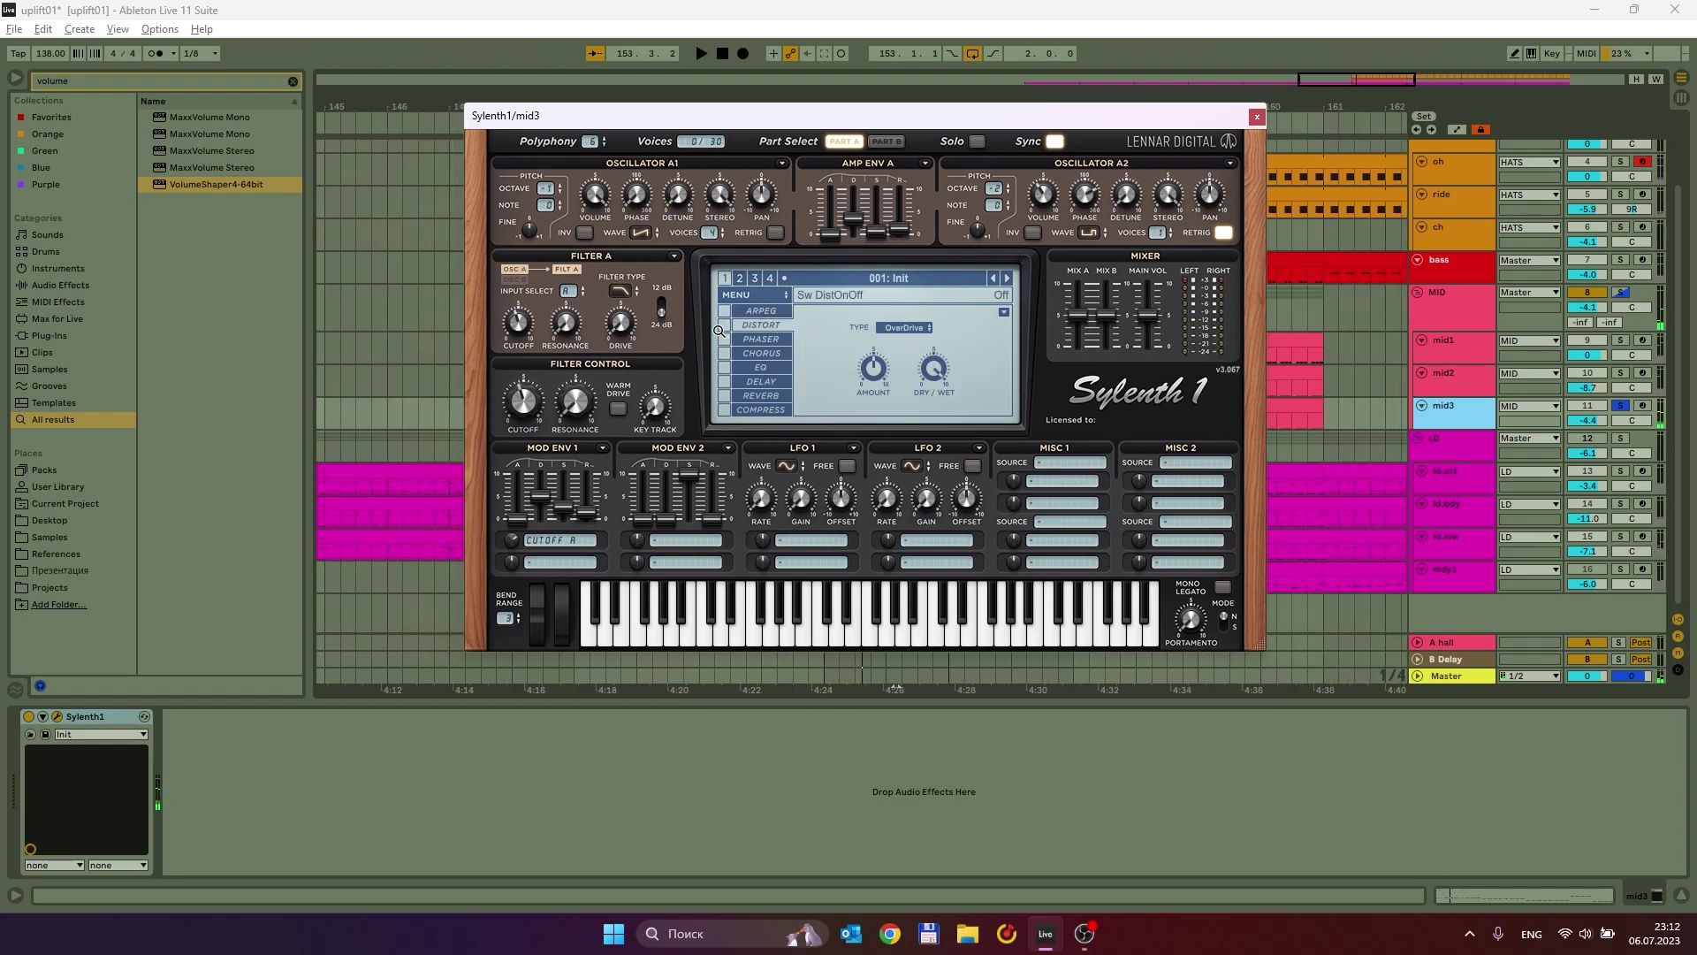
{"action": "key", "text": "space"}
{"action": "left_click", "coordinate": [904, 329]}
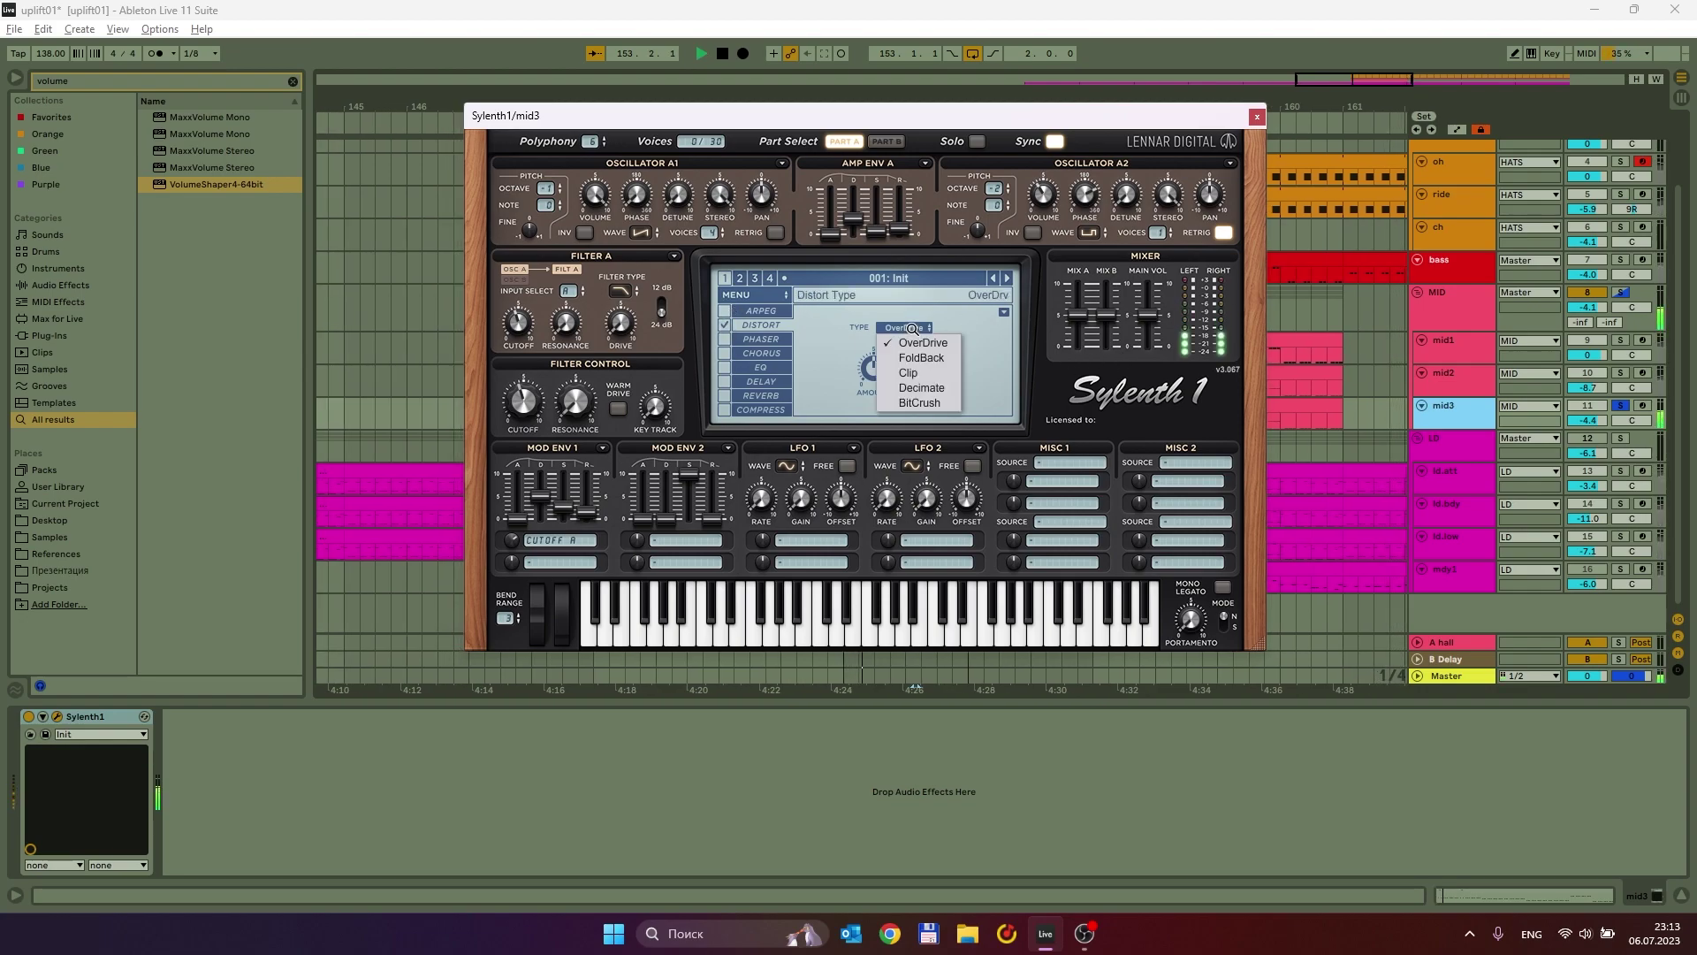
{"action": "left_click", "coordinate": [818, 362]}
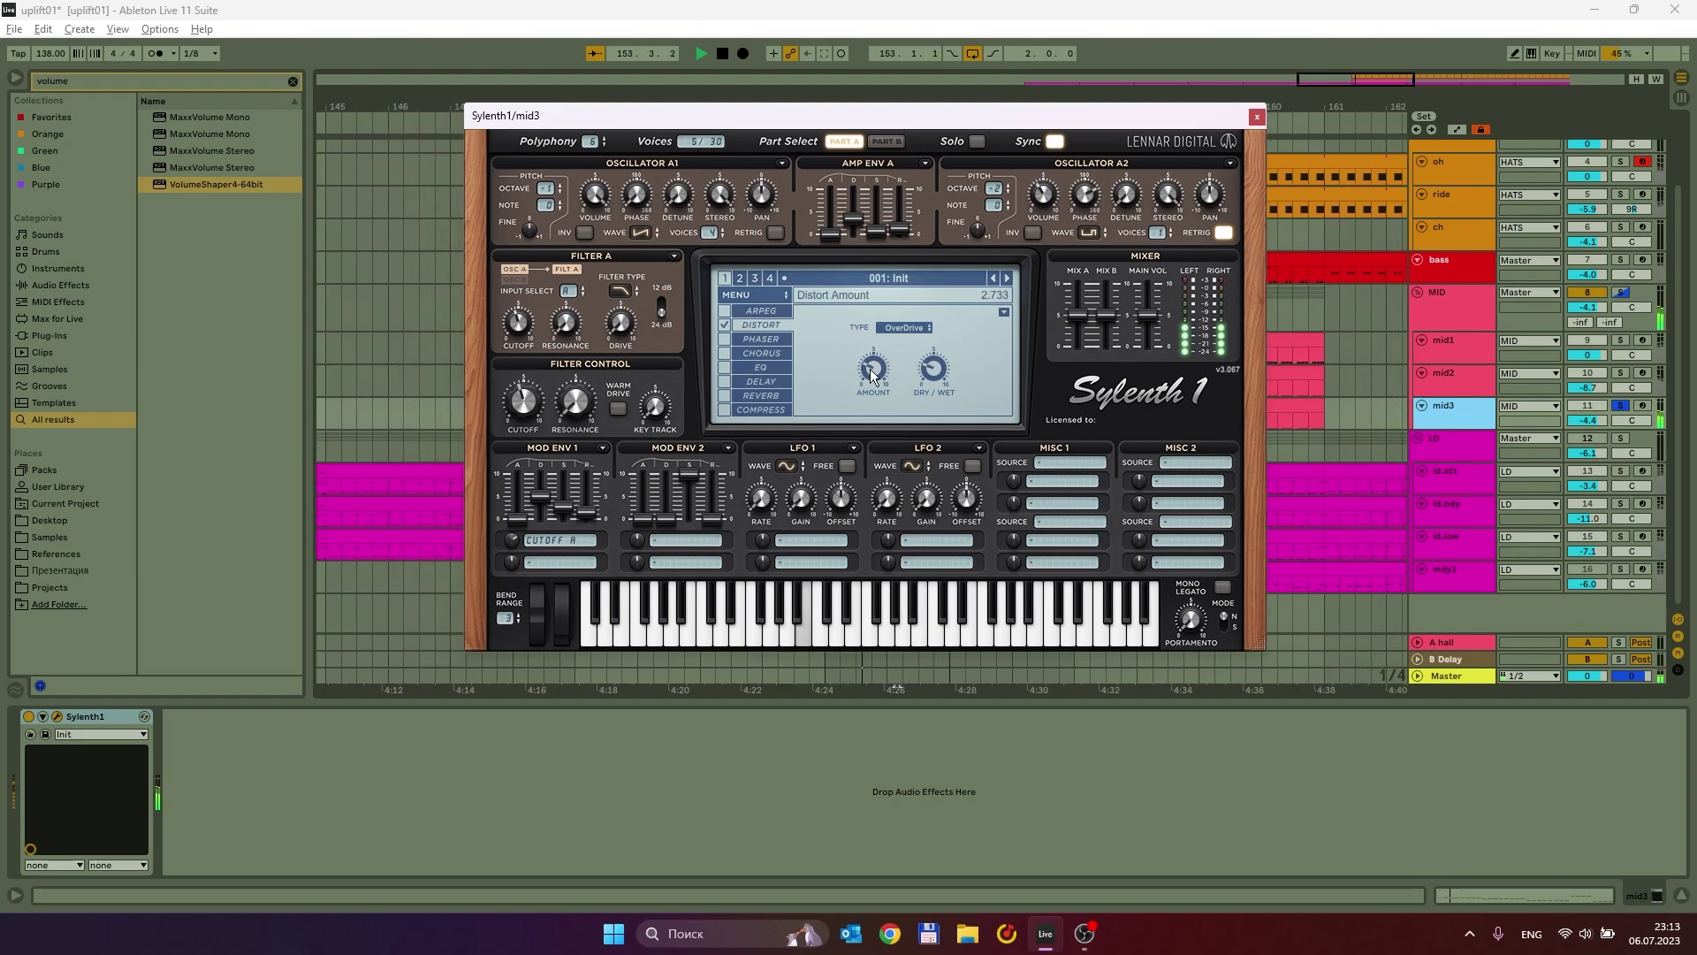
{"action": "left_click_drag", "start_coordinate": [867, 350], "coordinate": [866, 343]}
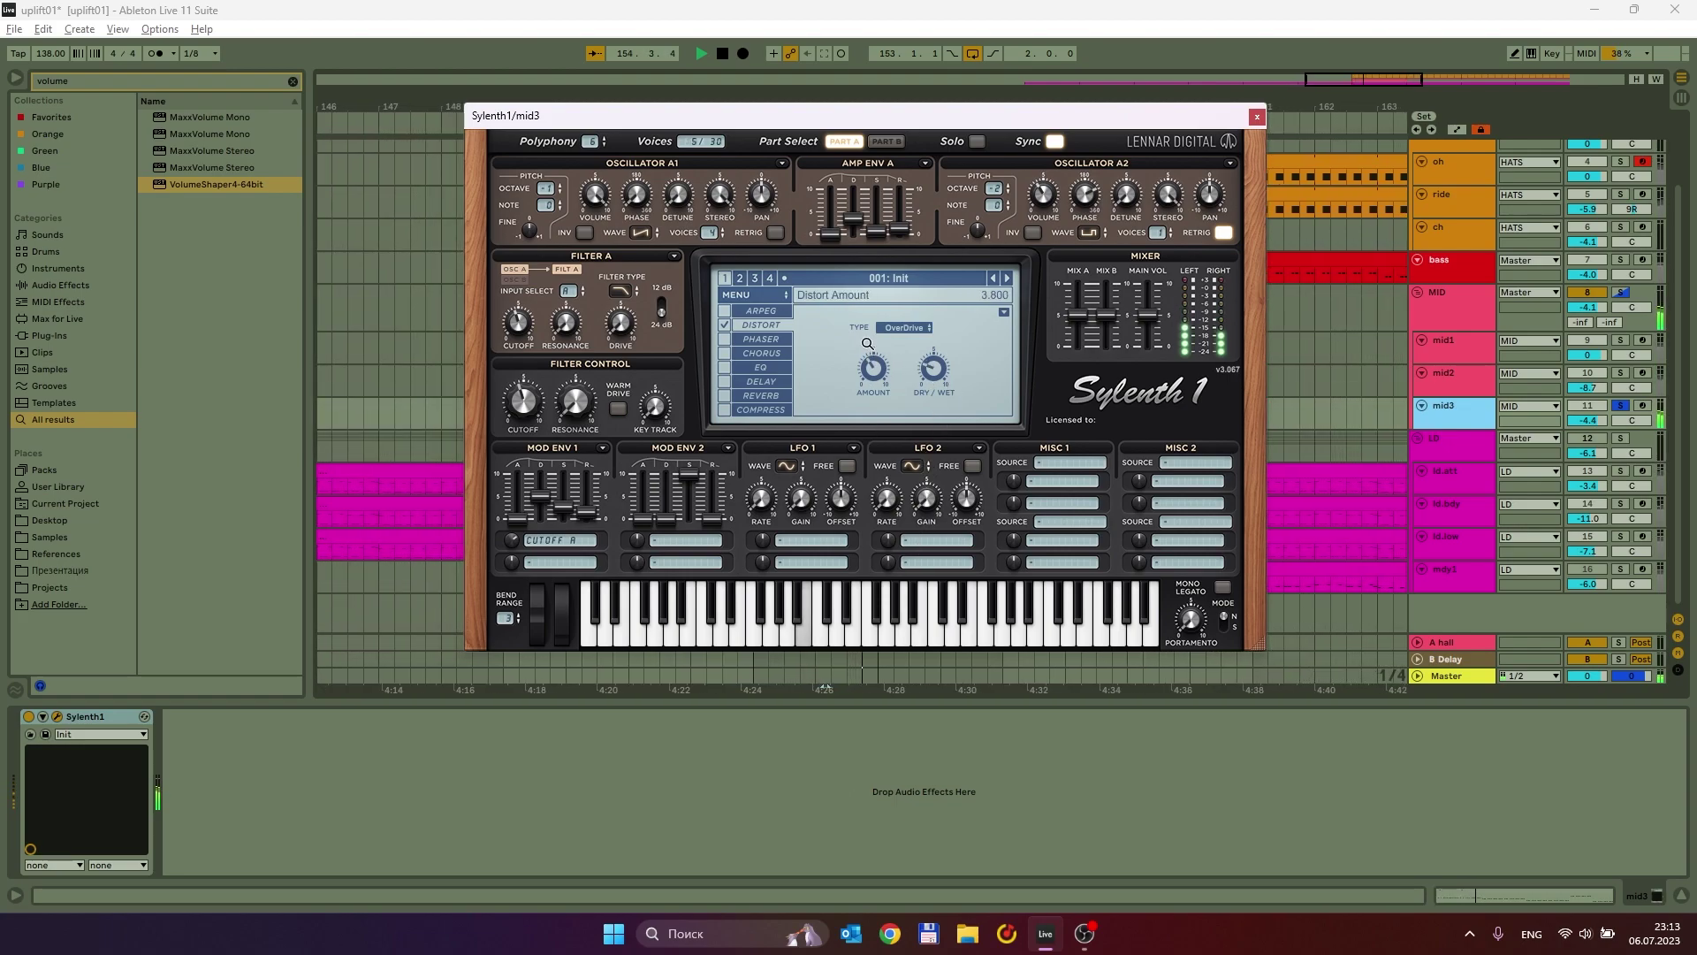
Try the BitCrush distortion type on mid3 and switch the distortion to Decimate.
{"action": "left_click", "coordinate": [903, 327]}
{"action": "left_click", "coordinate": [919, 403]}
{"action": "left_click", "coordinate": [906, 329]}
{"action": "left_click", "coordinate": [919, 388]}
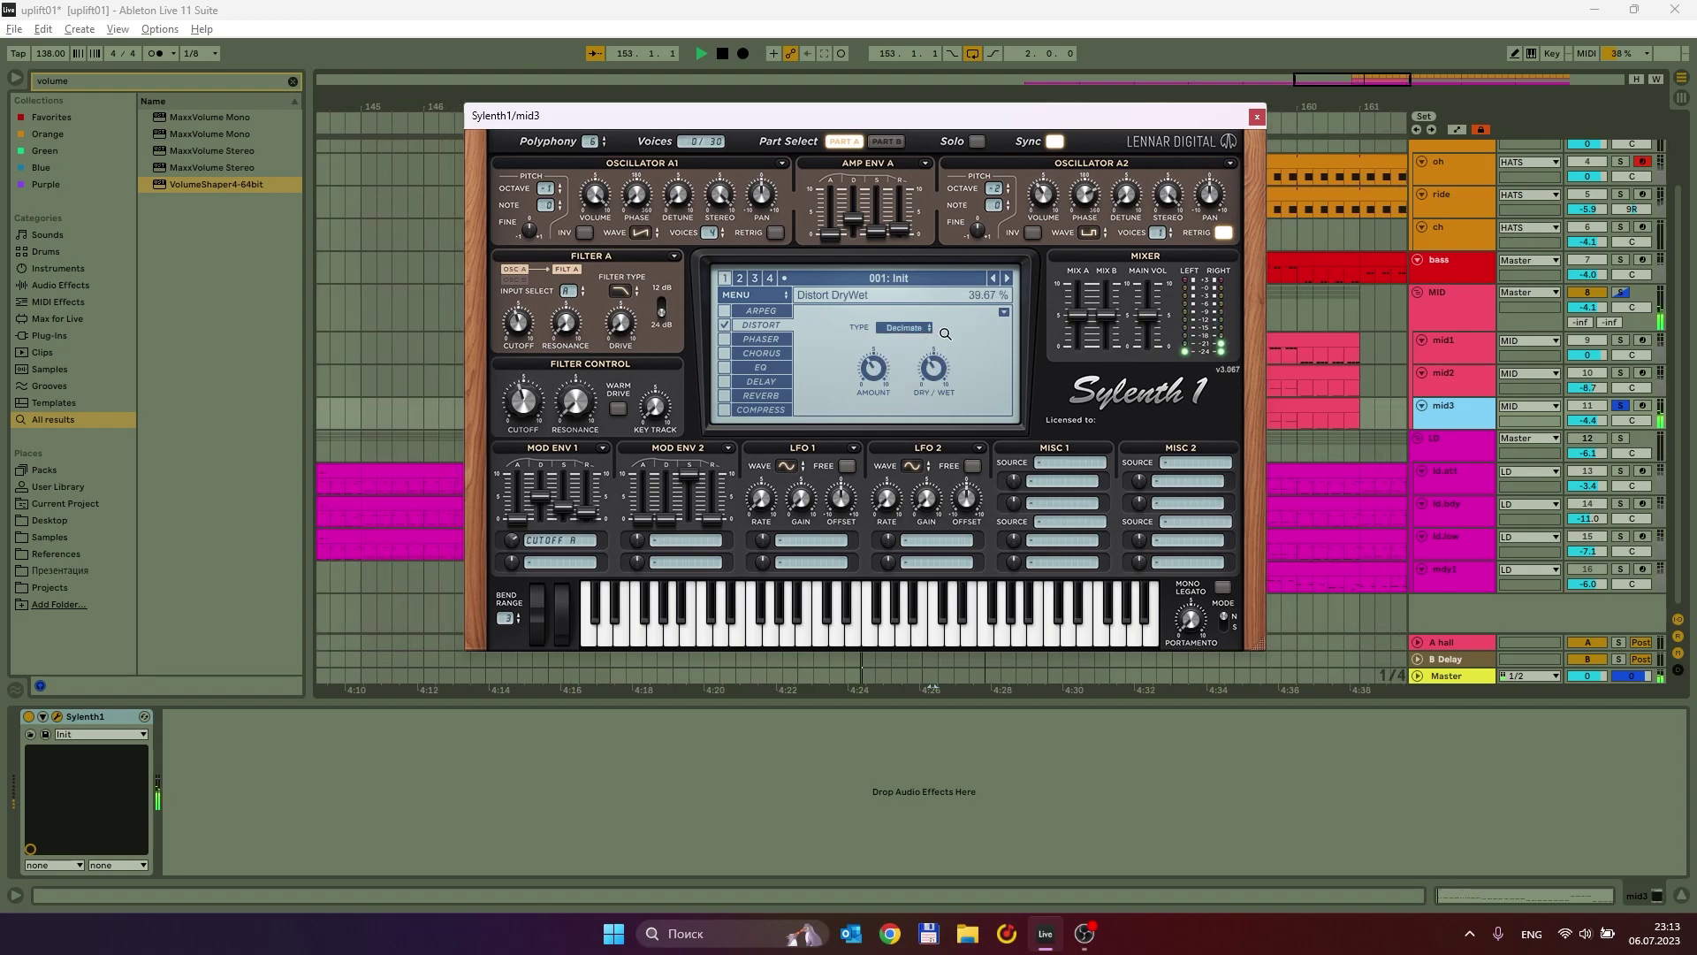
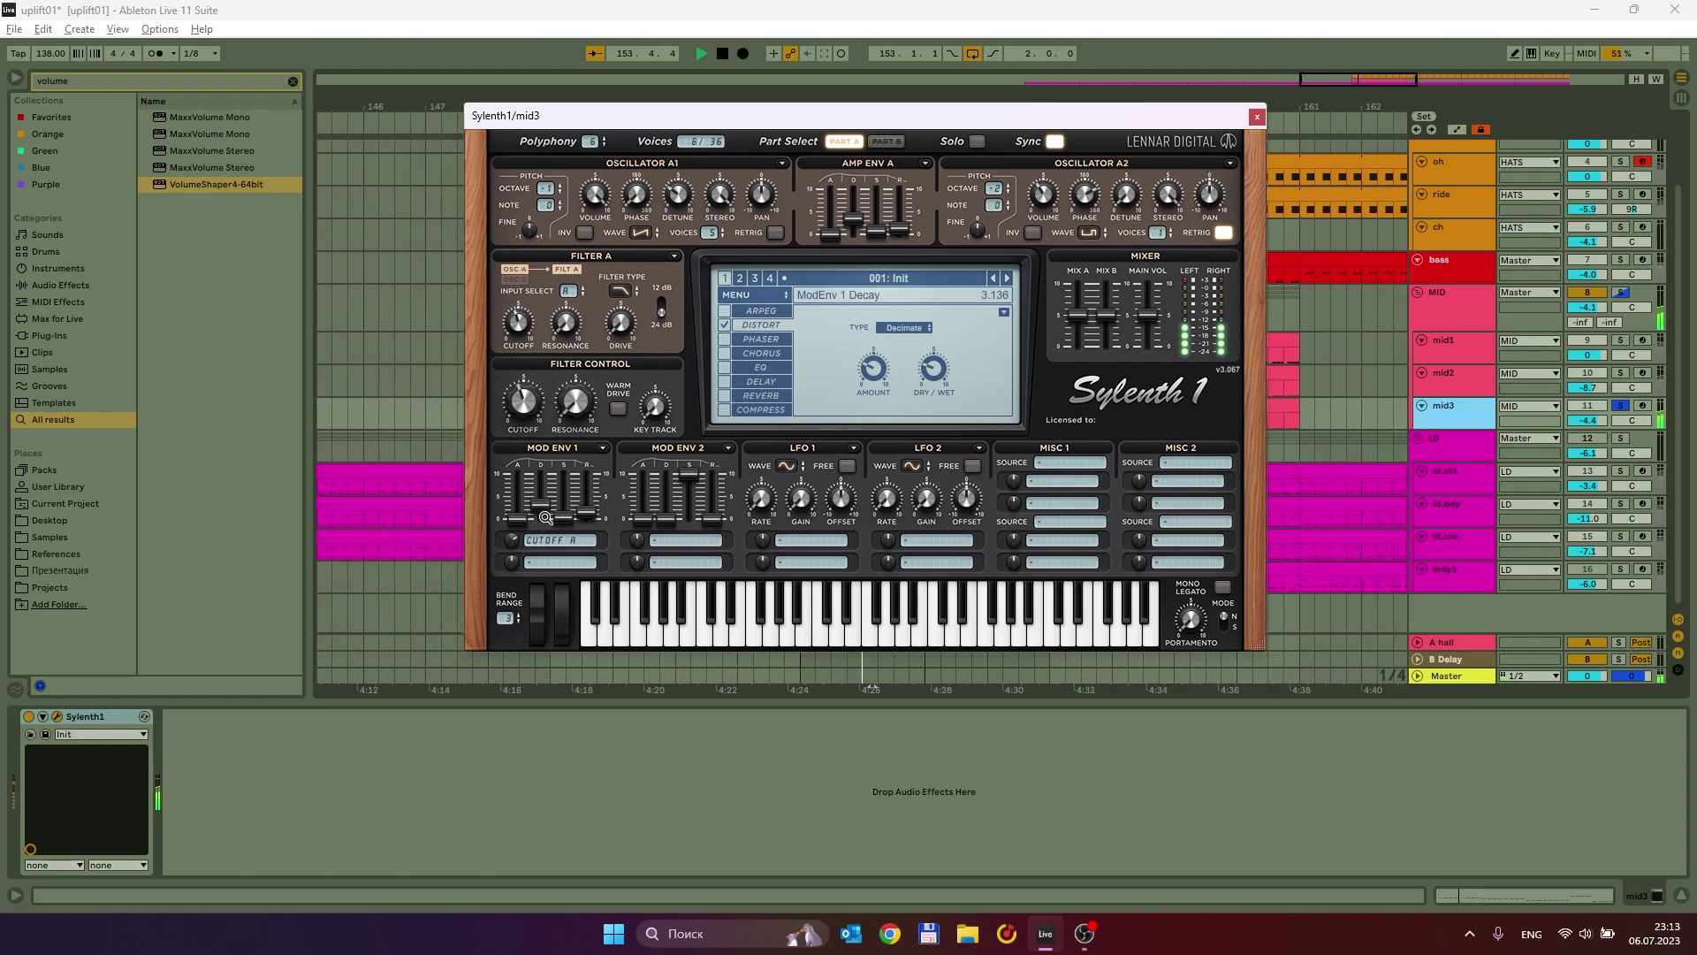
Check the Delay filter on the MID group, then return to the mid3 track.
{"action": "left_click", "coordinate": [1318, 313]}
{"action": "left_click", "coordinate": [221, 774]}
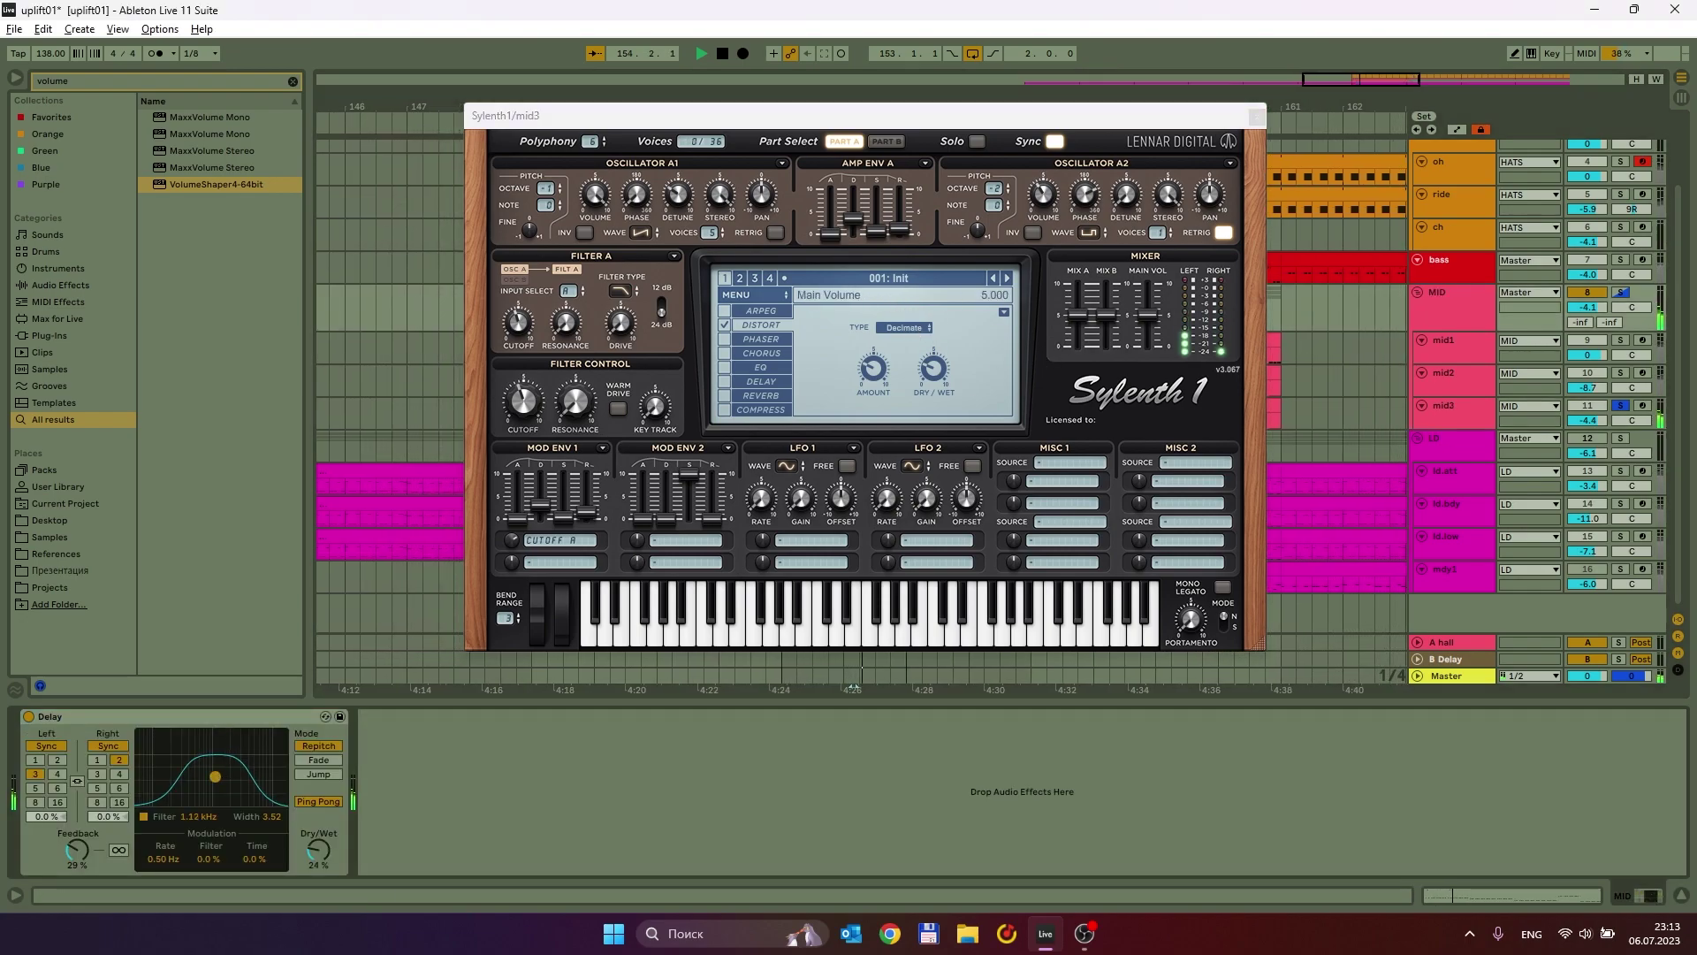
{"action": "left_click", "coordinate": [1456, 415]}
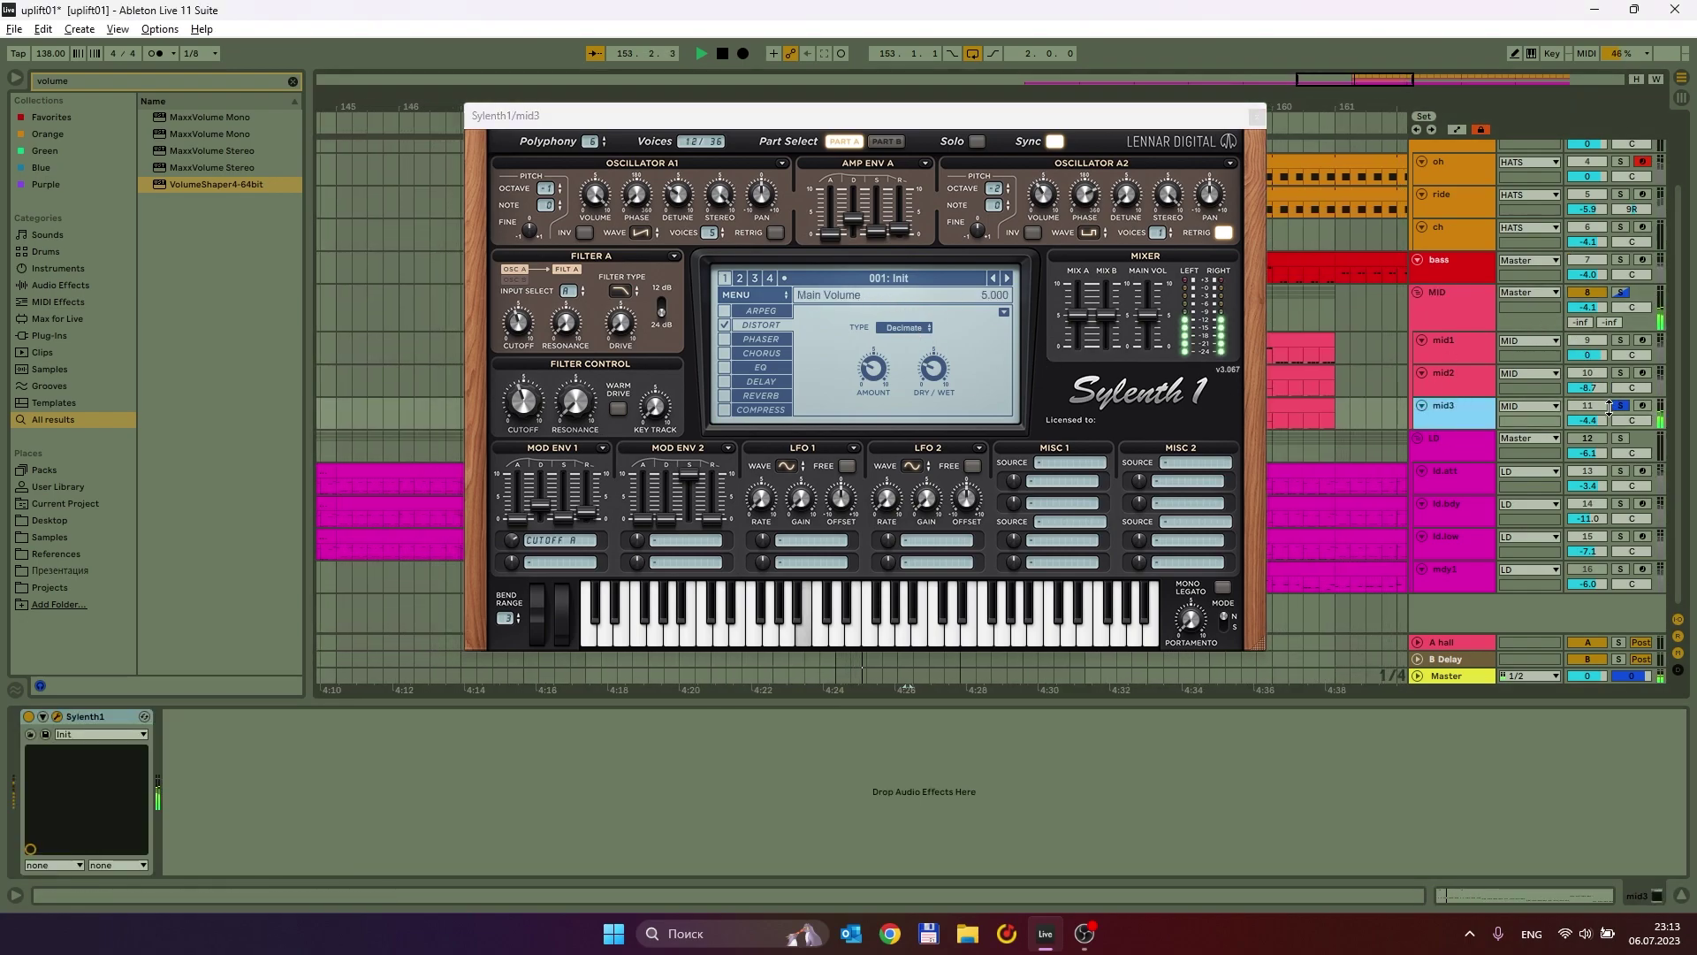
Solo mid2 together with mid3 and set band 2 of mid2's EQ Eight to 182 Hz with 0.37 dB gain.
{"action": "left_click", "coordinate": [1620, 373]}
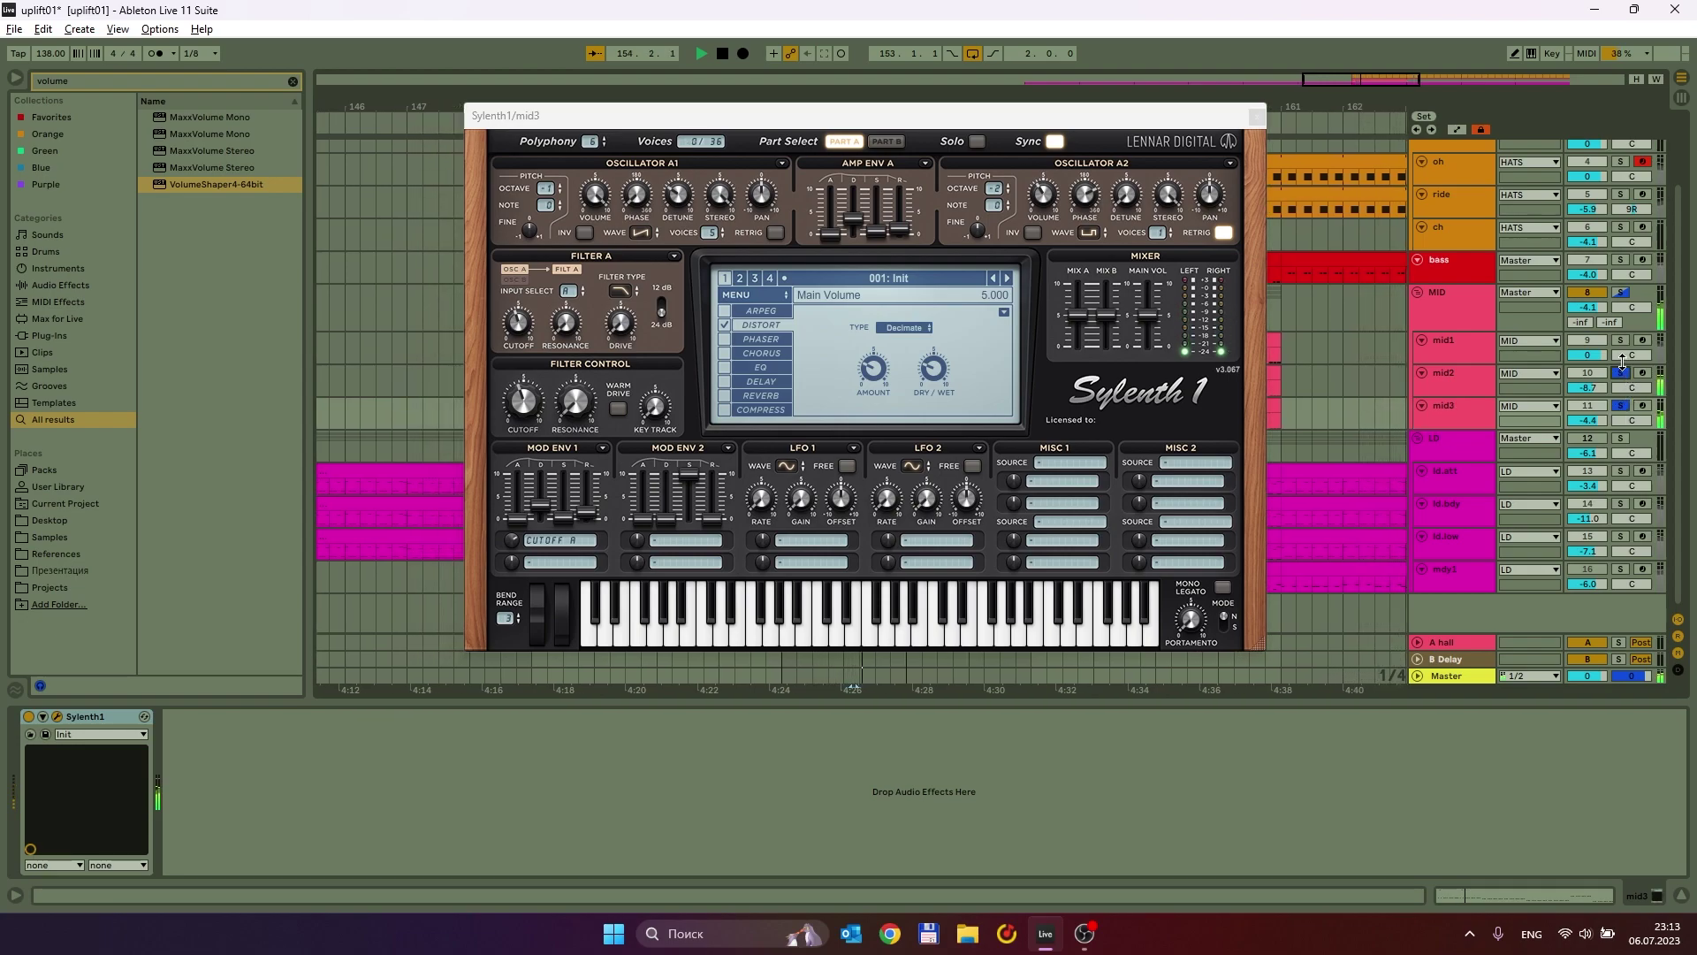
{"action": "left_click", "coordinate": [1565, 382]}
{"action": "mouse_move", "coordinate": [336, 776]}
{"action": "left_mouse_down"}
{"action": "mouse_move", "coordinate": [310, 801]}
{"action": "mouse_move", "coordinate": [334, 781]}
{"action": "left_mouse_up"}
{"action": "left_click", "coordinate": [334, 789]}
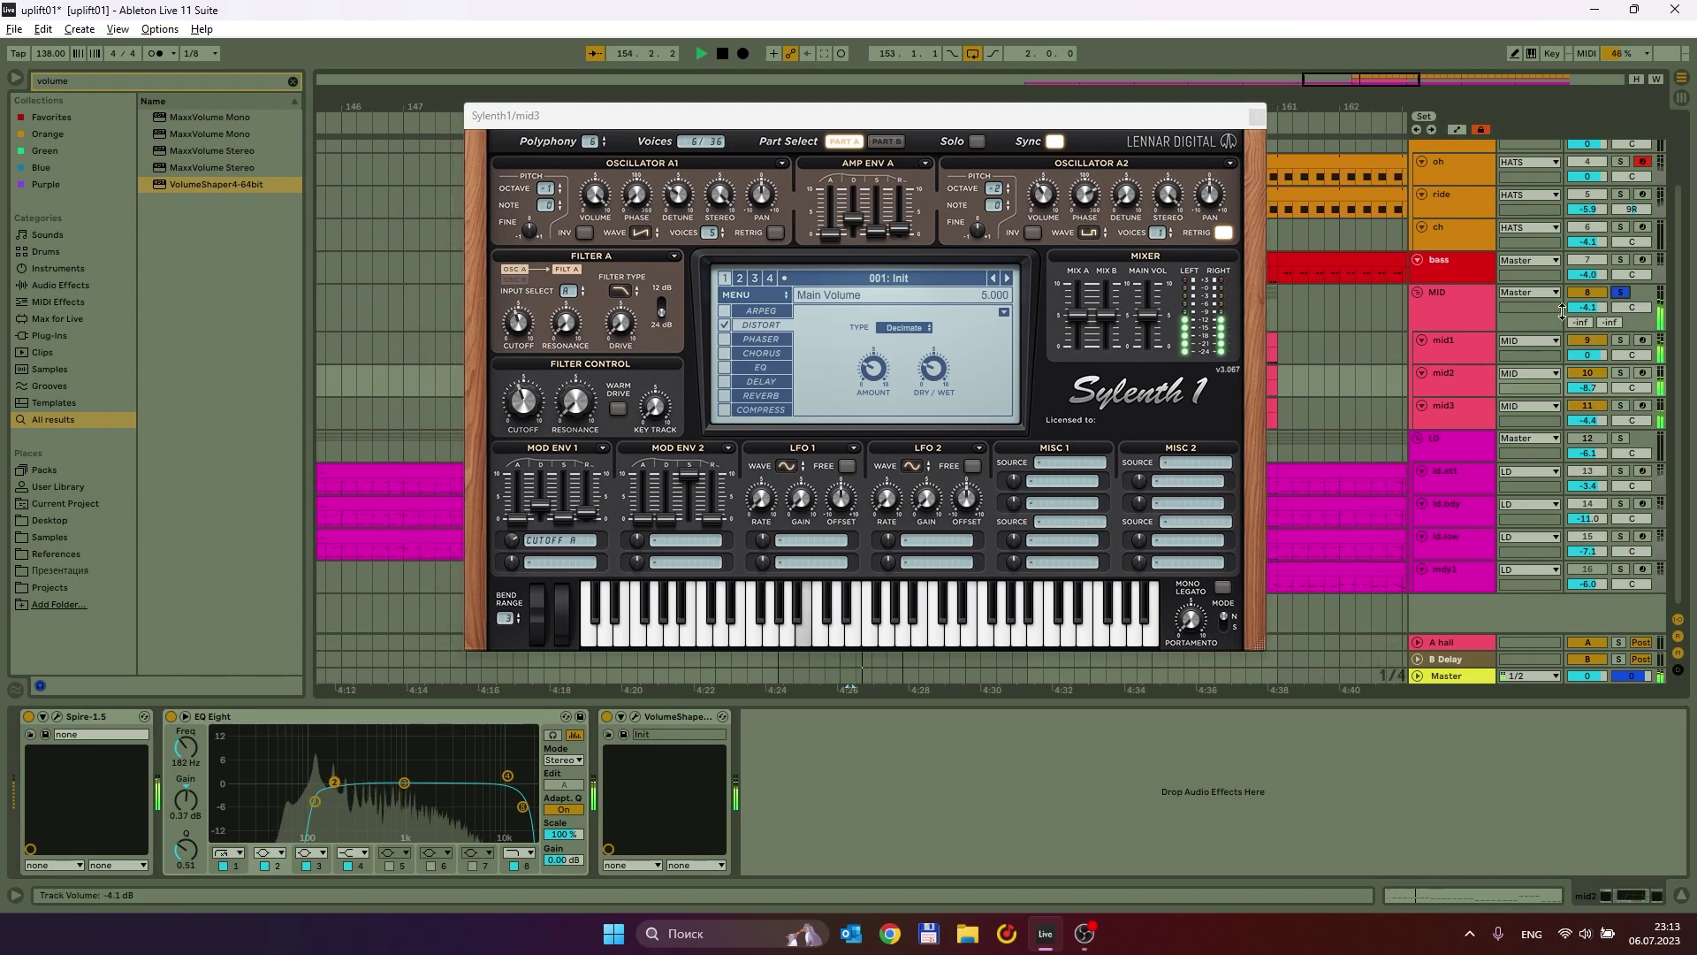
Set mid1's volume to -4.5 dB and compare the soloed mid1 with the whole MID group, closing Sylenth1.
{"action": "left_click", "coordinate": [1475, 347]}
{"action": "left_click_drag", "start_coordinate": [1588, 356], "coordinate": [1588, 375]}
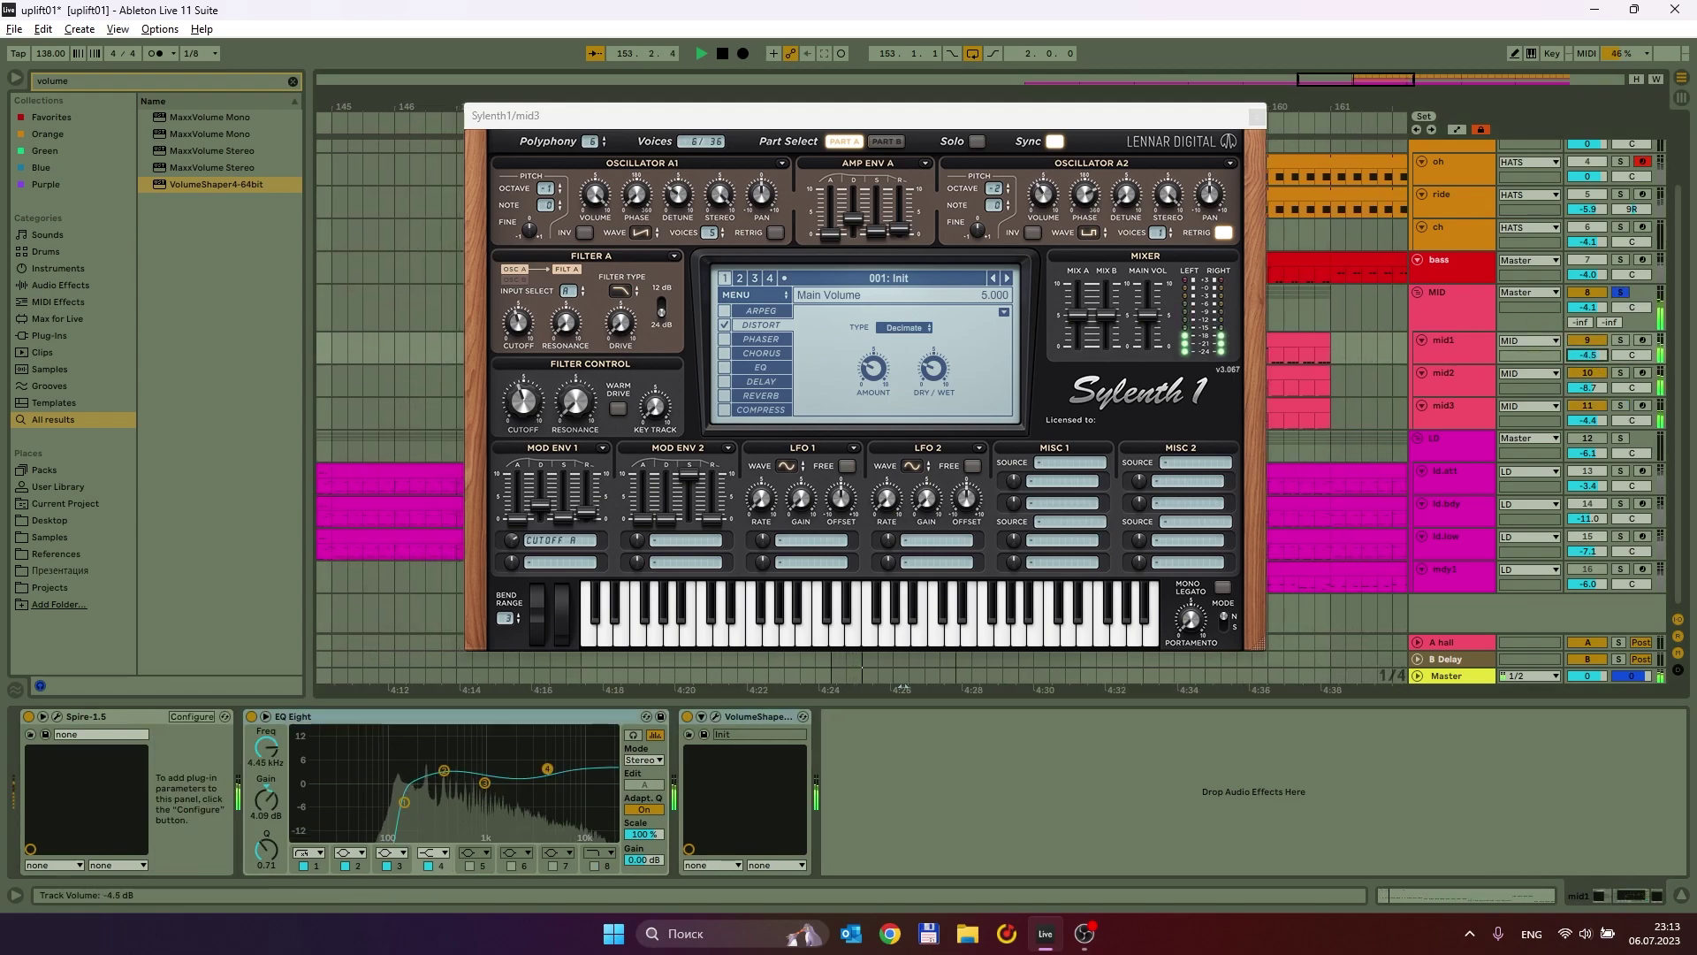
{"action": "left_click", "coordinate": [1425, 336]}
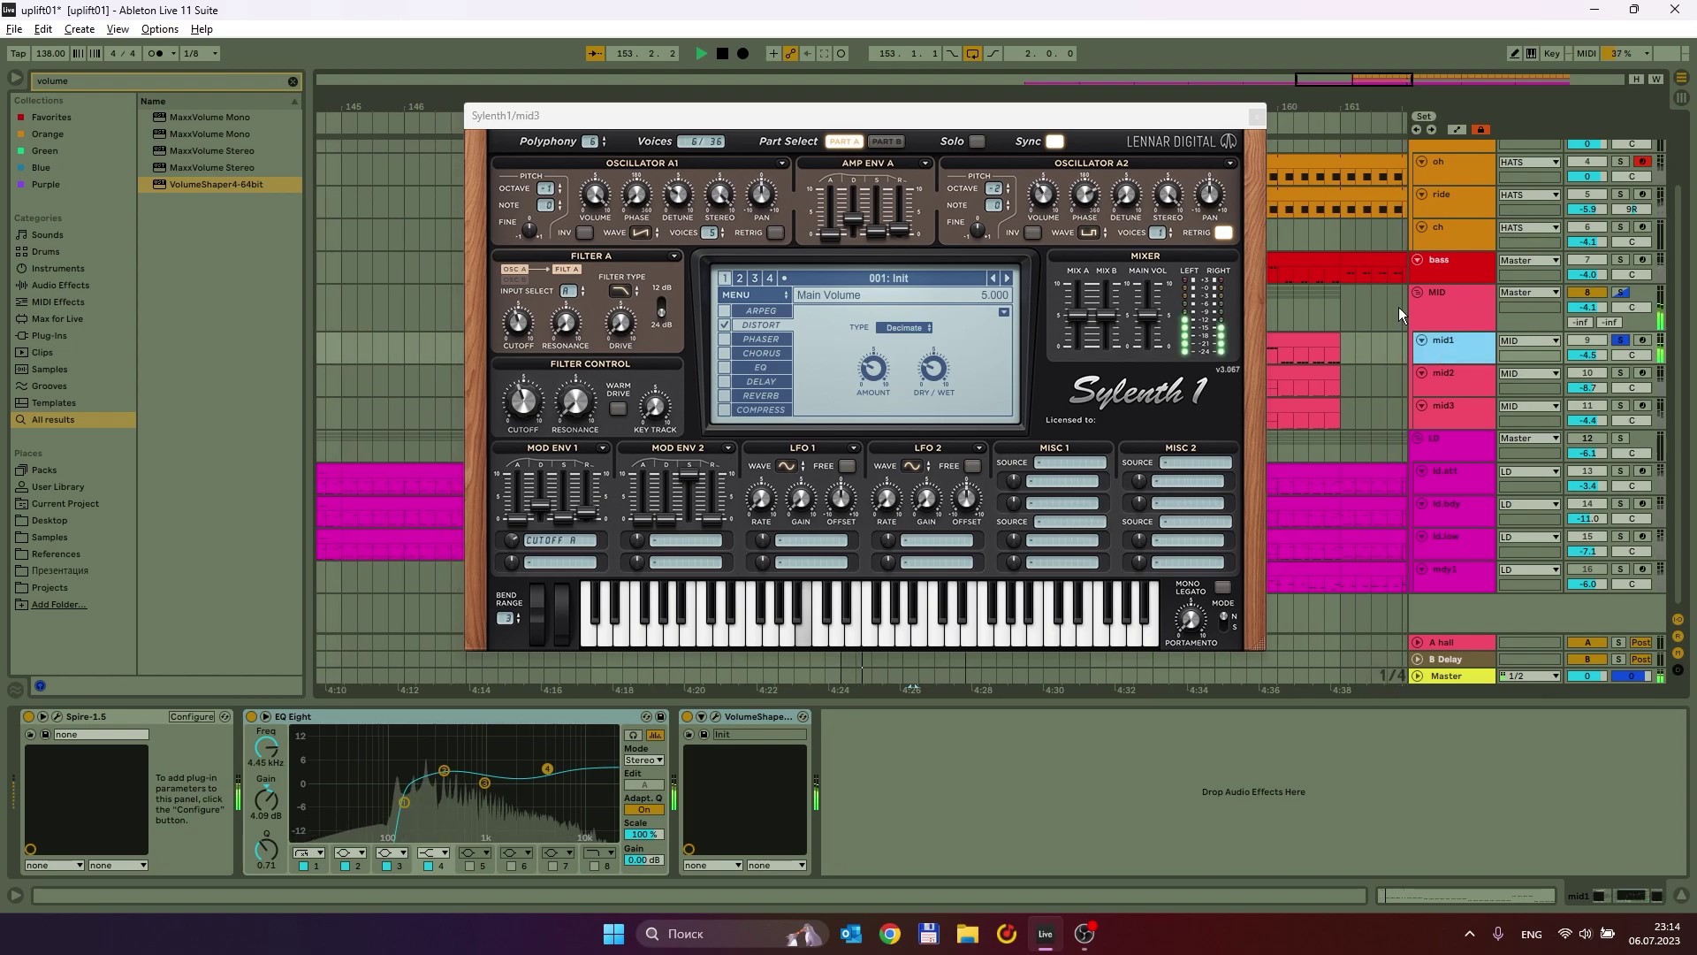
{"action": "left_click", "coordinate": [1257, 117]}
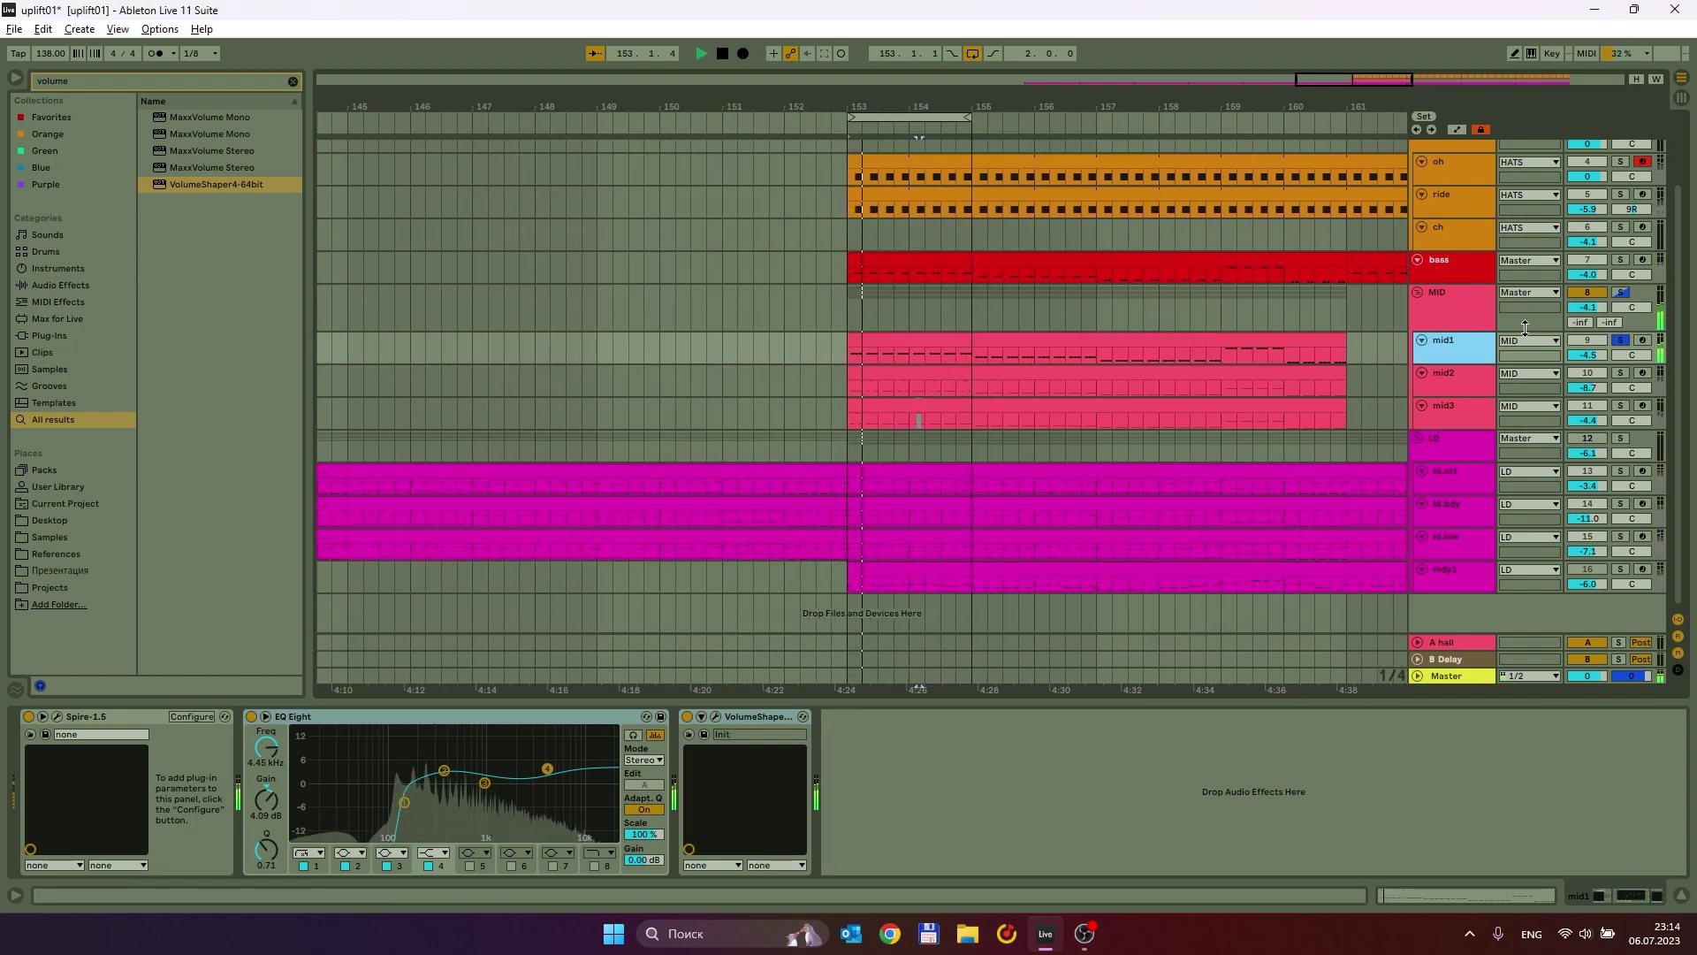
{"action": "left_click", "coordinate": [1623, 291]}
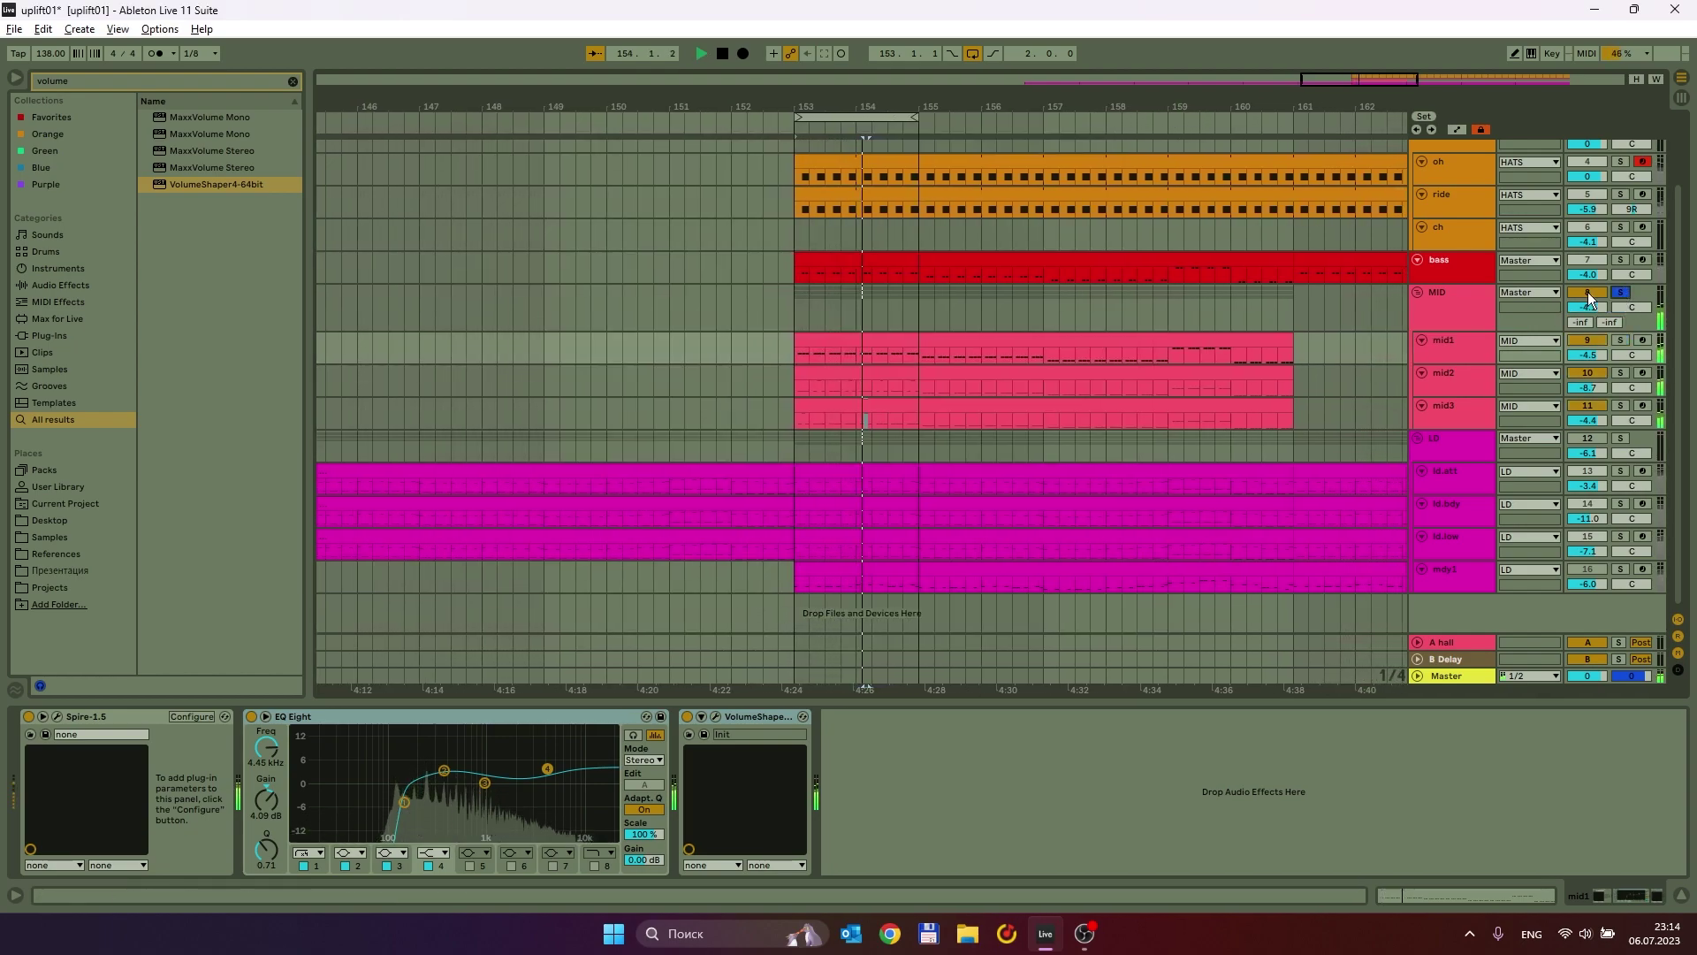
Open Spire on mid1, solo the track and play the loop.
{"action": "left_click", "coordinate": [1471, 350]}
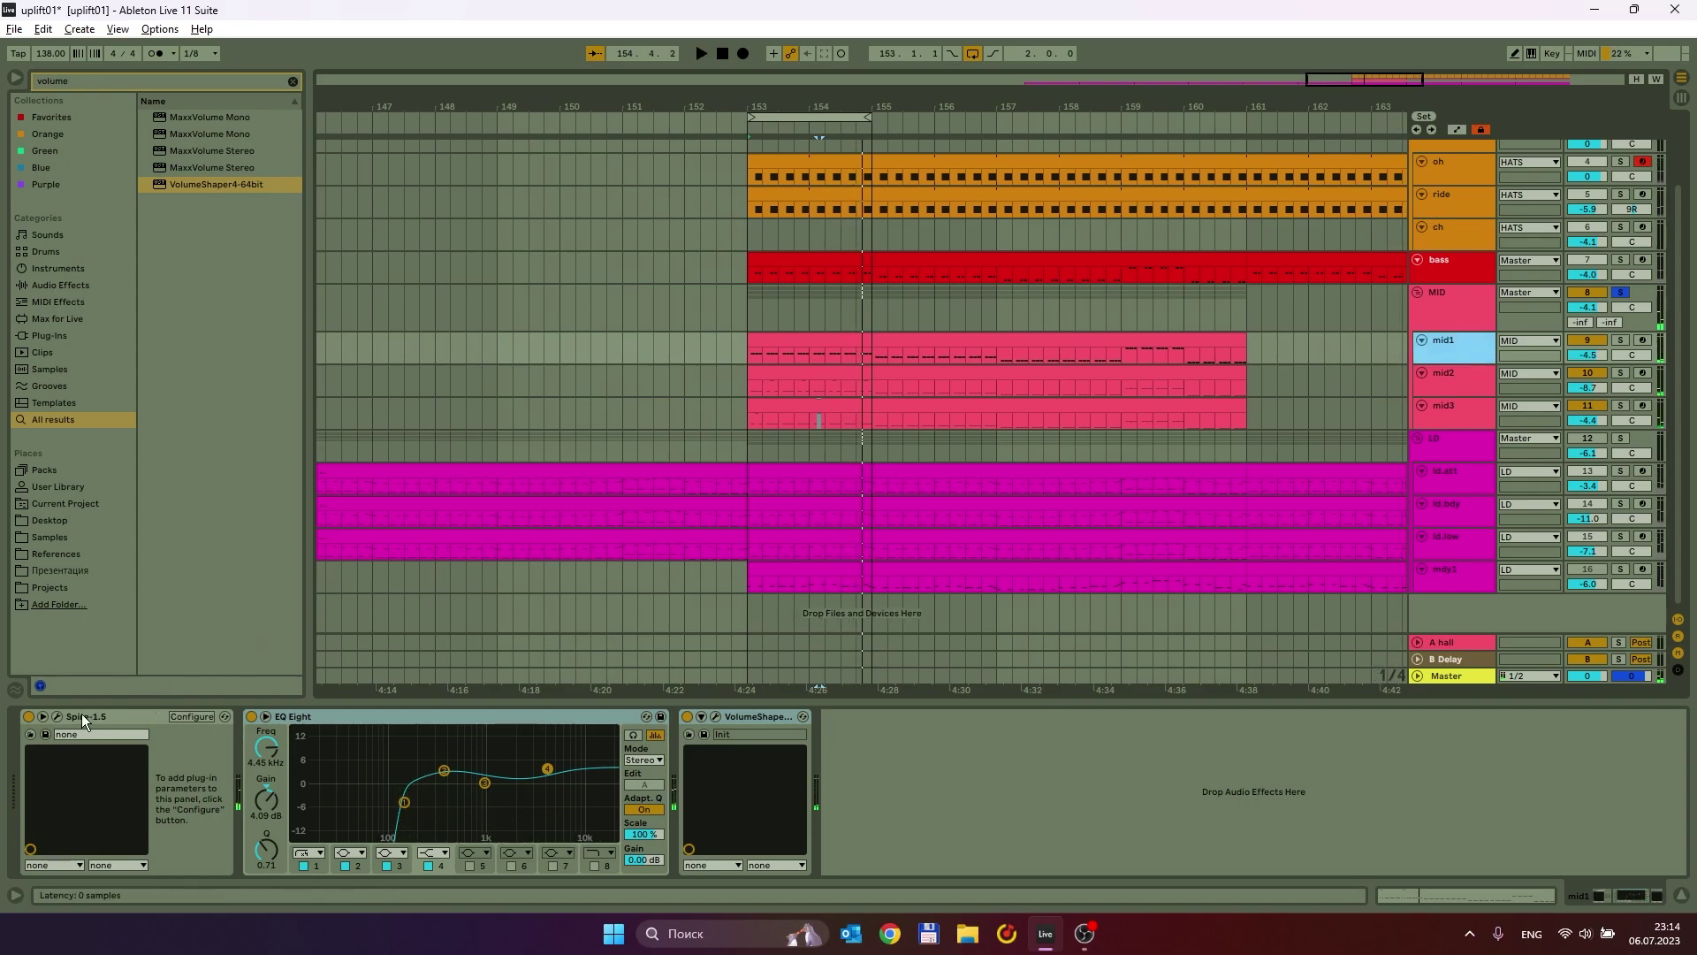
{"action": "left_click", "coordinate": [55, 713]}
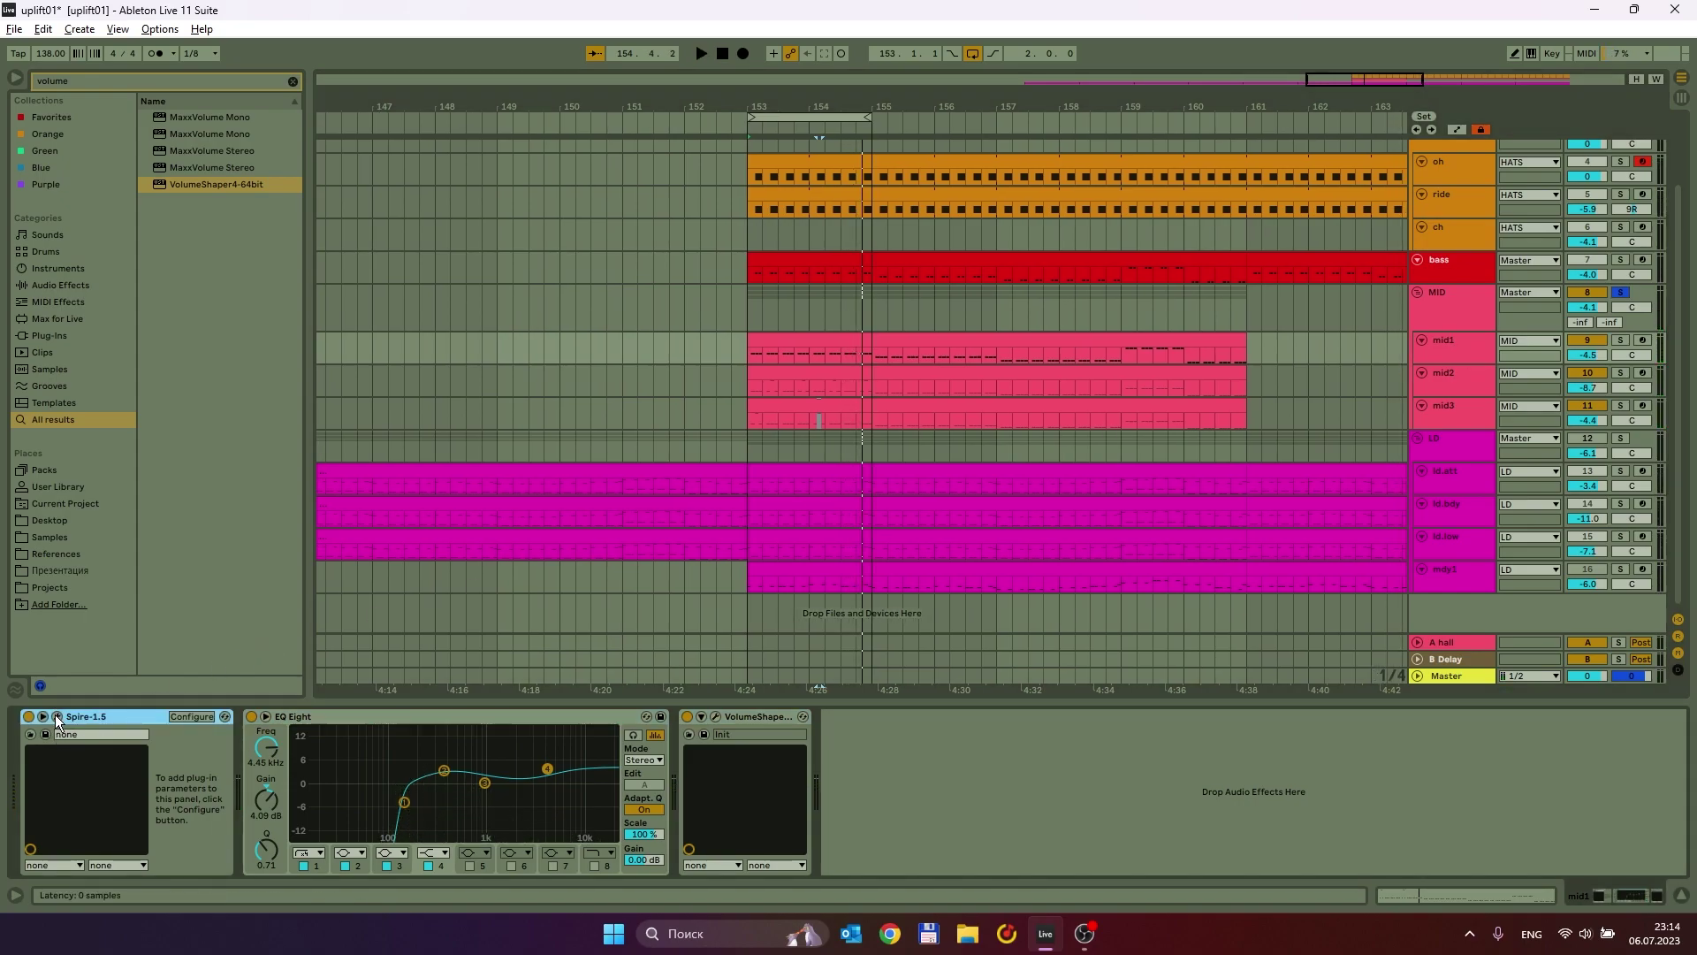
{"action": "left_click", "coordinate": [56, 717]}
{"action": "left_click", "coordinate": [1471, 356]}
{"action": "left_click", "coordinate": [1620, 341]}
{"action": "key", "text": "space"}
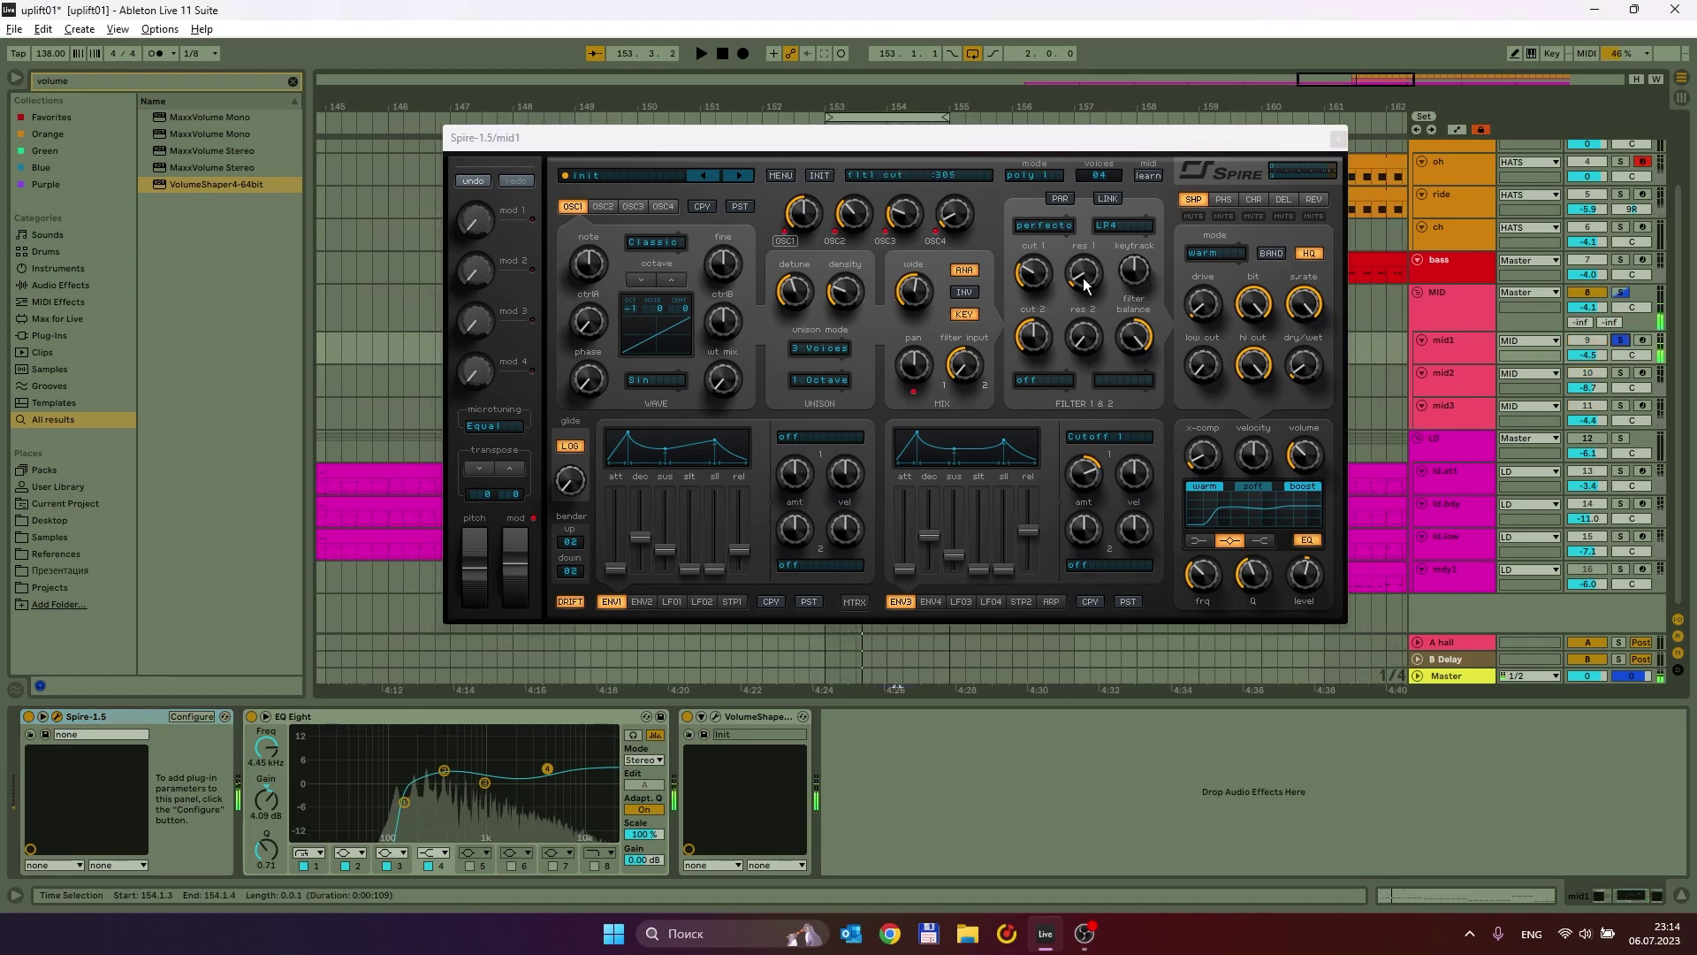
{"action": "key", "text": "space"}
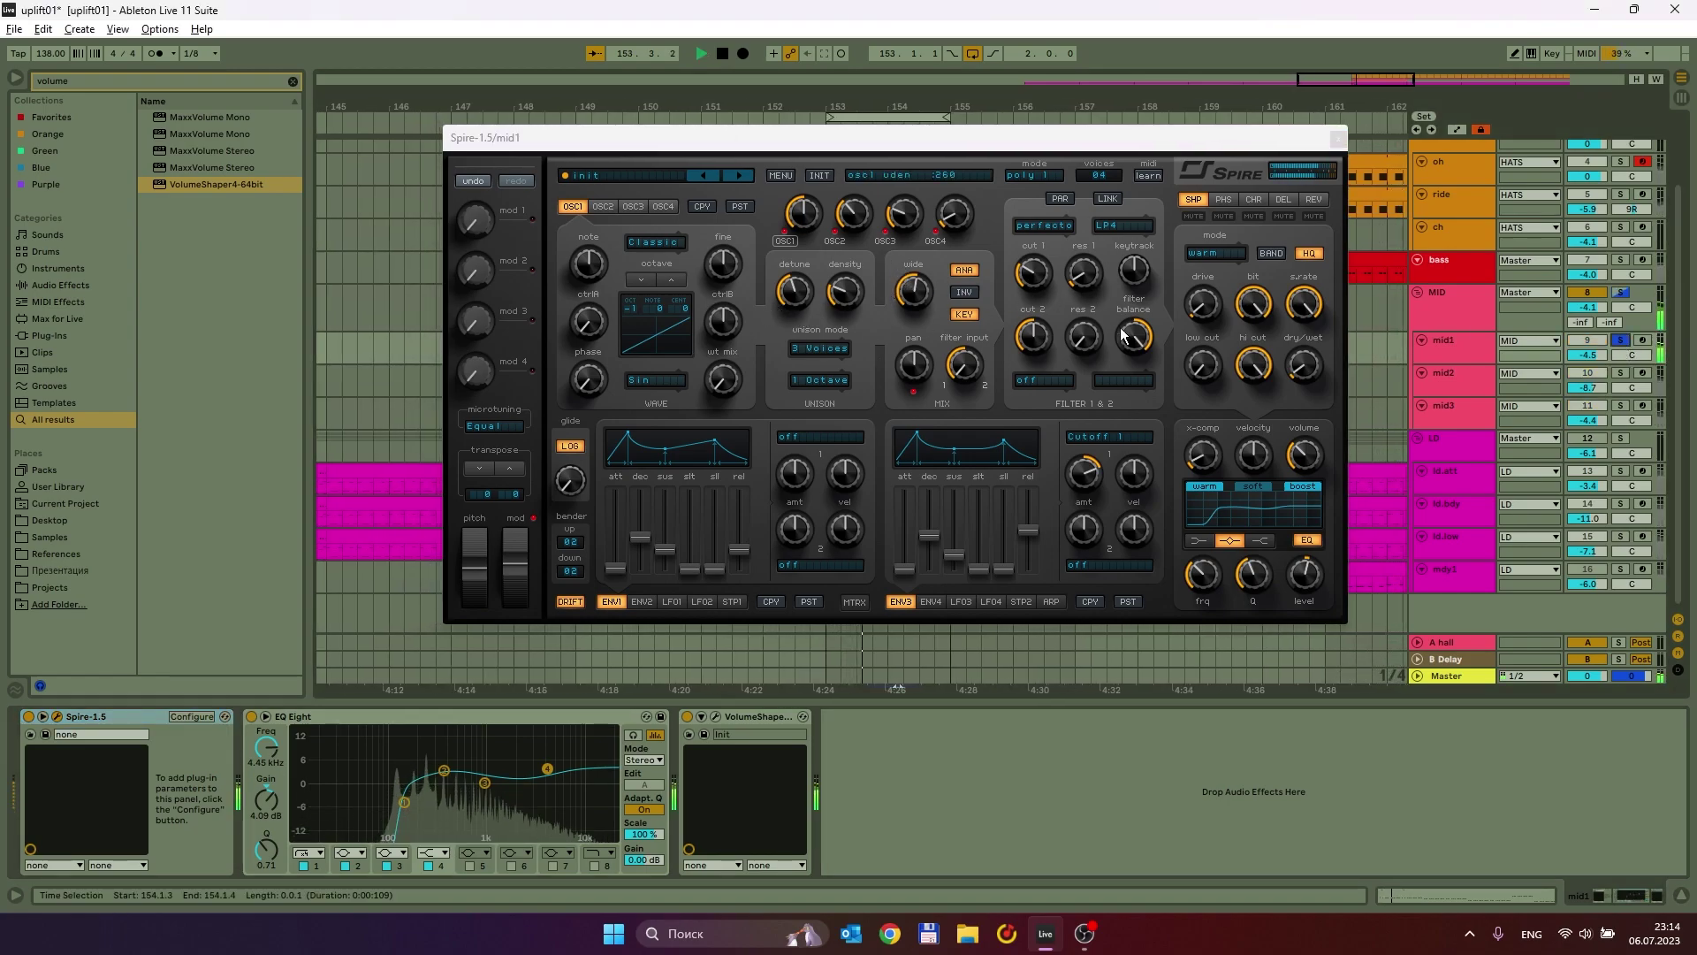
Try adjustments to the shaper drive, mod wheel and envelope 3's cutoff amount in mid1's Spire while the loop plays.
{"action": "left_click_drag", "start_coordinate": [1205, 306], "coordinate": [1207, 241]}
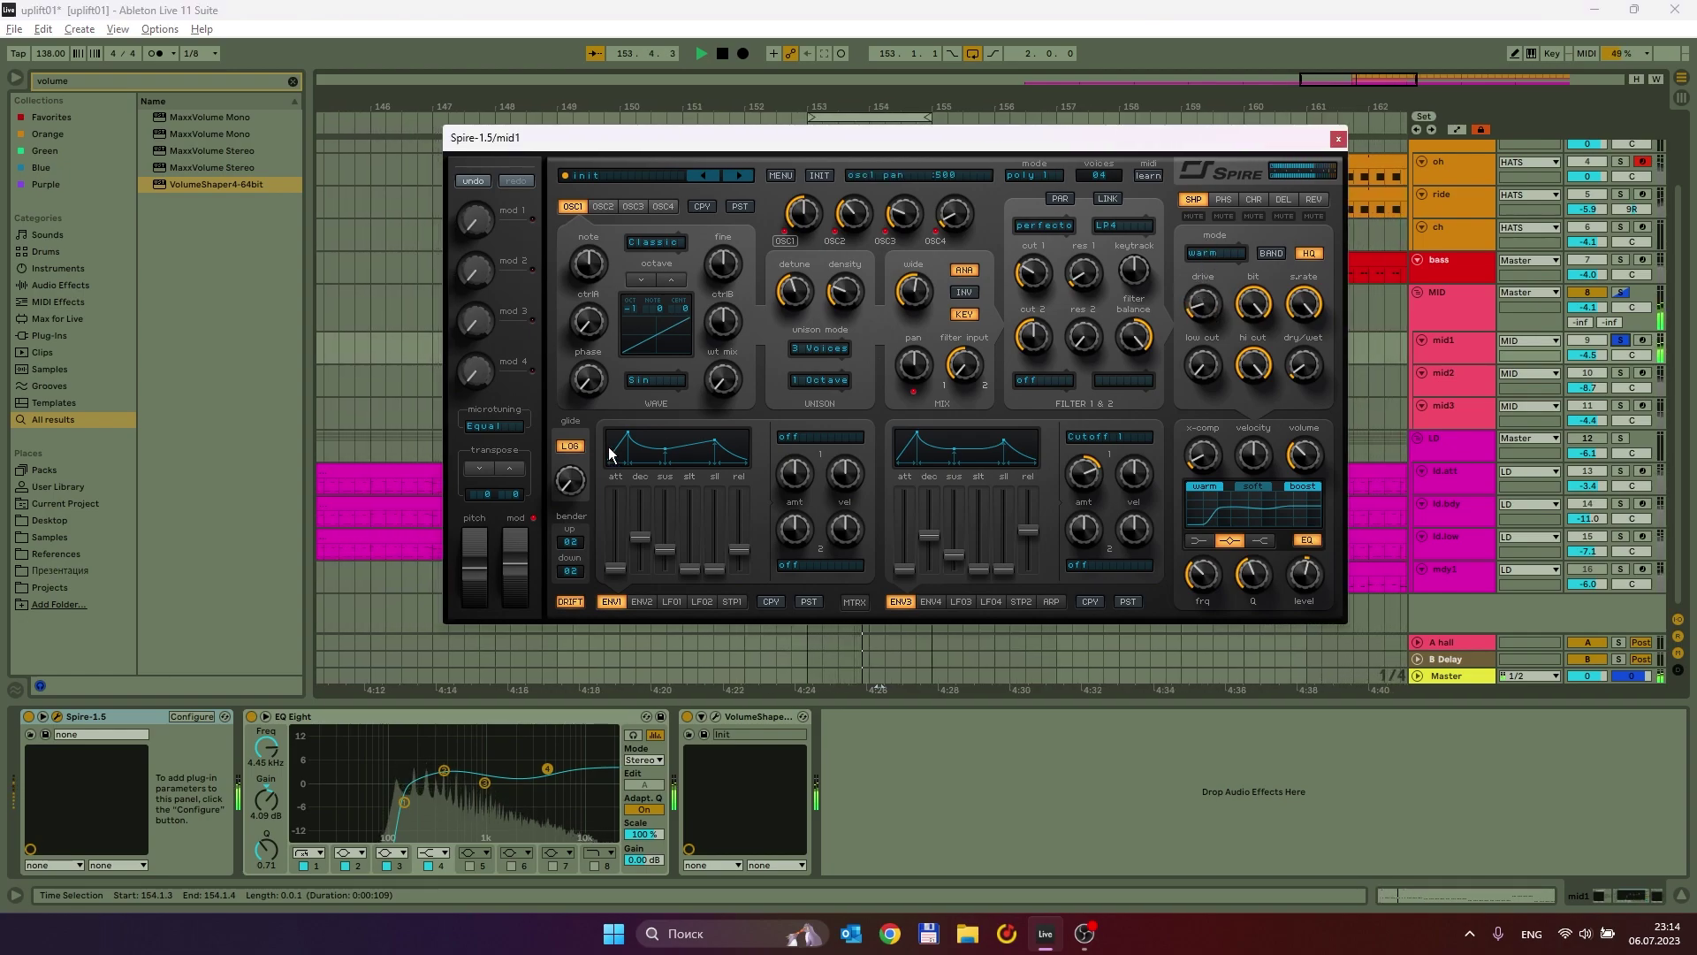
{"action": "left_click", "coordinate": [937, 601]}
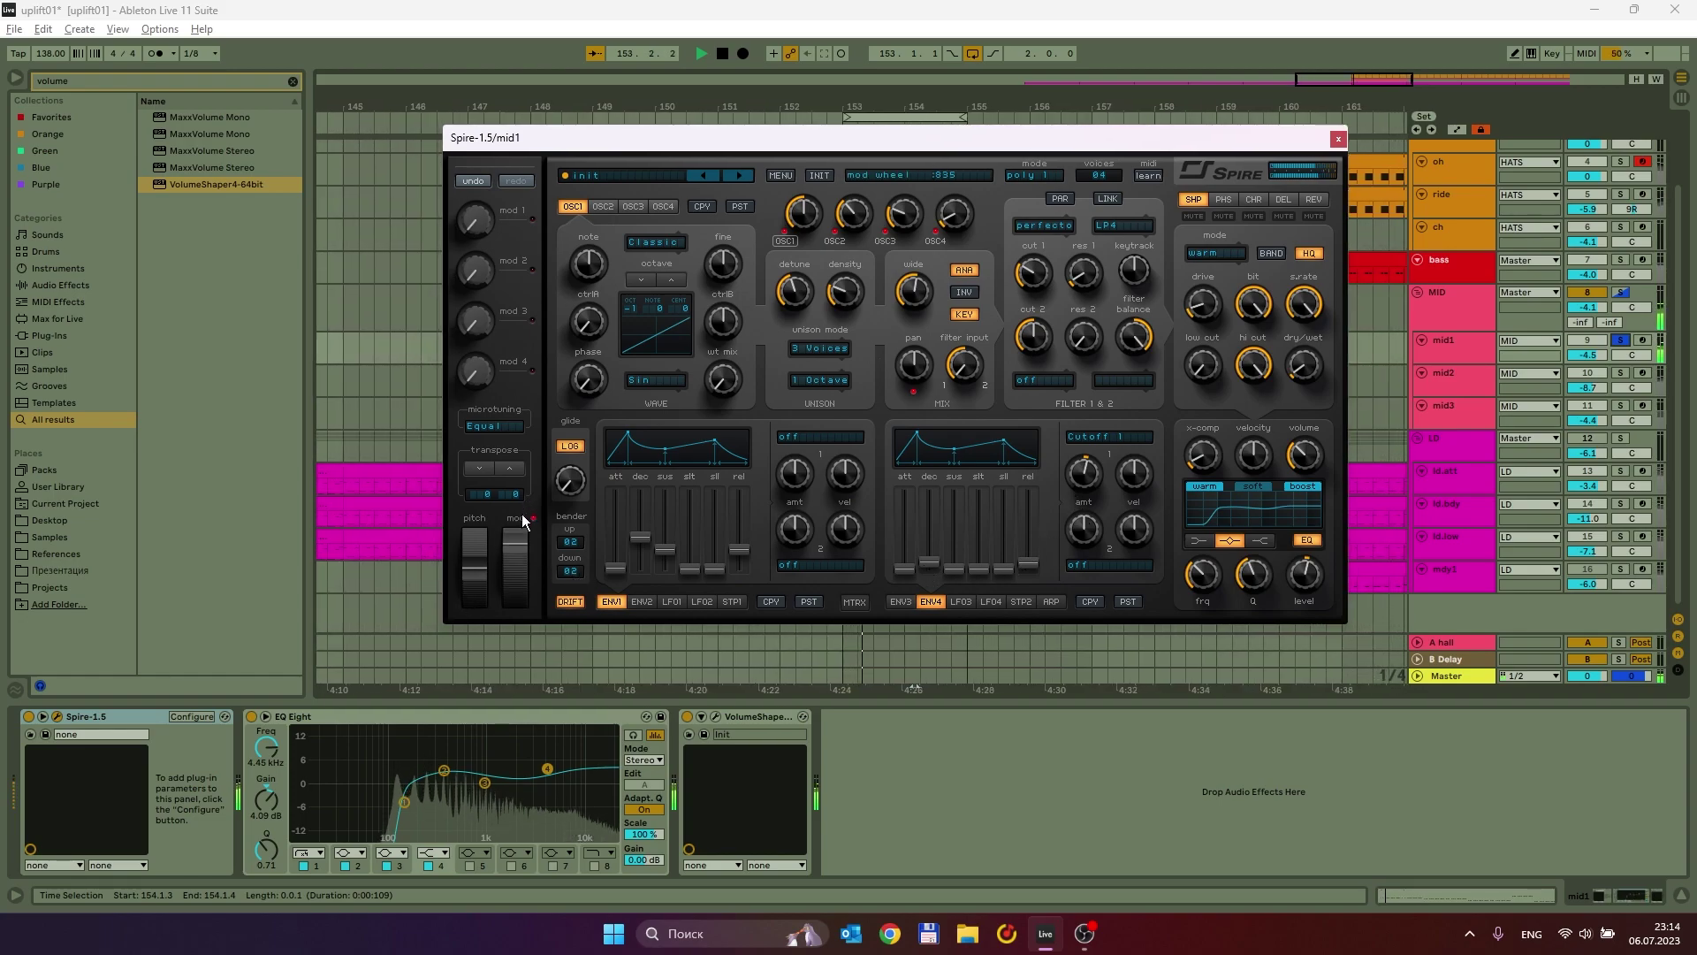
{"action": "mouse_move", "coordinate": [517, 536]}
{"action": "left_mouse_down"}
{"action": "mouse_move", "coordinate": [517, 619]}
{"action": "mouse_move", "coordinate": [513, 549]}
{"action": "left_mouse_up"}
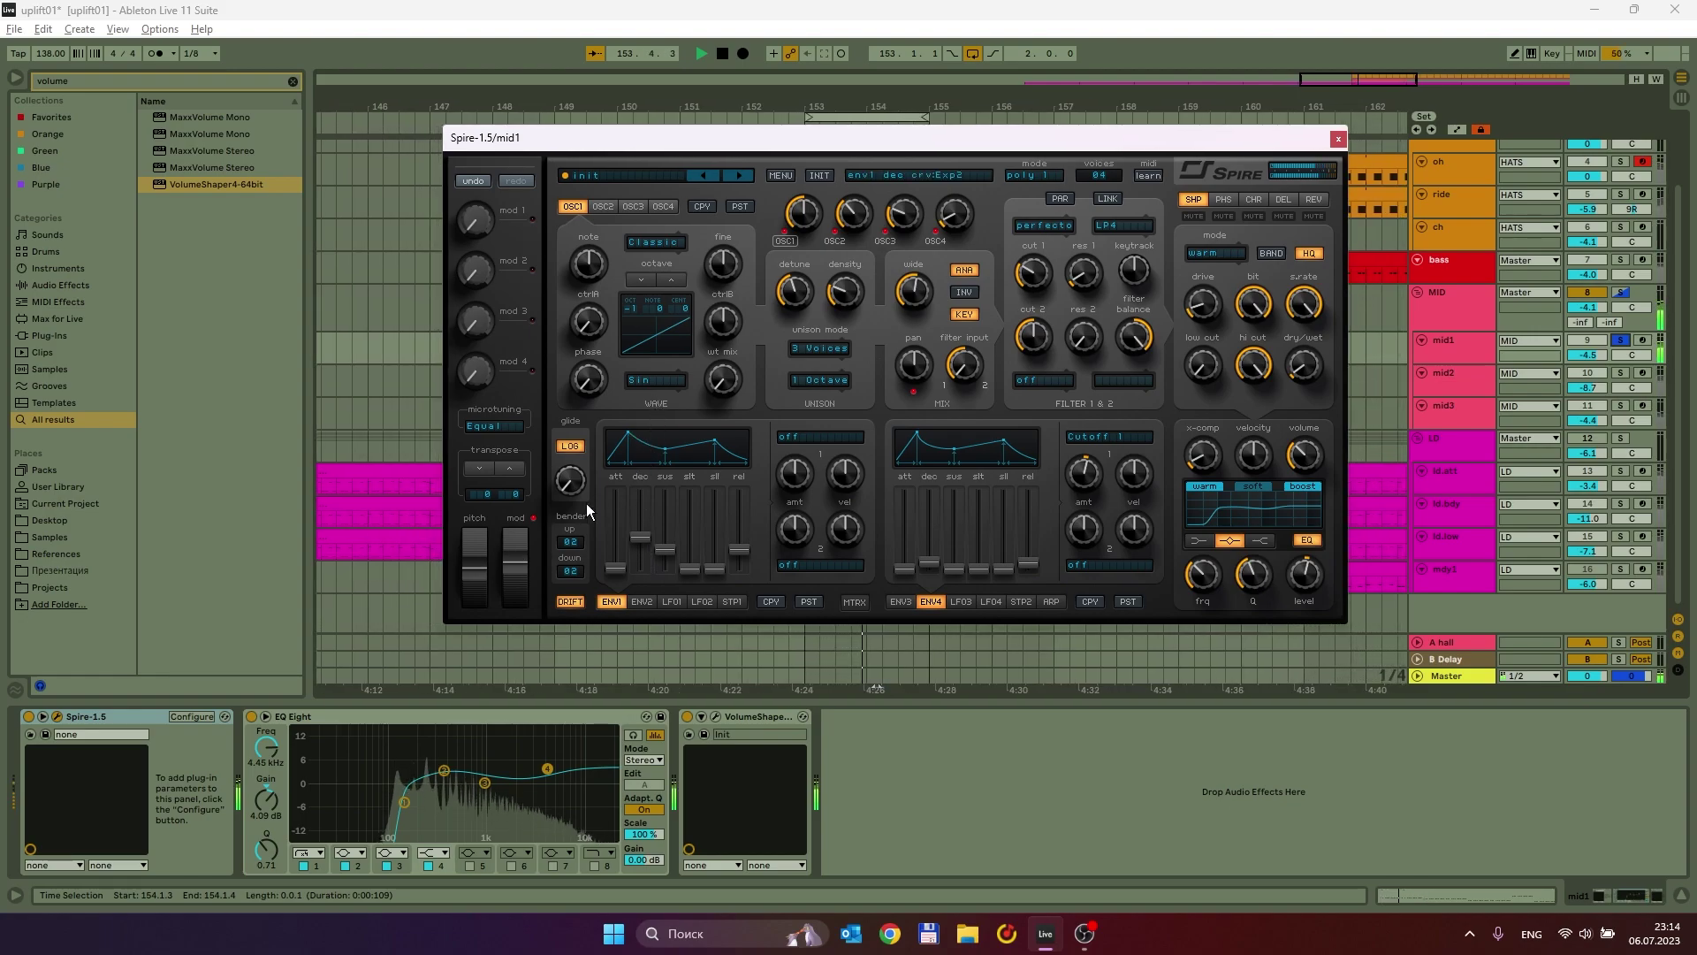
{"action": "left_click_drag", "start_coordinate": [505, 586], "coordinate": [507, 546]}
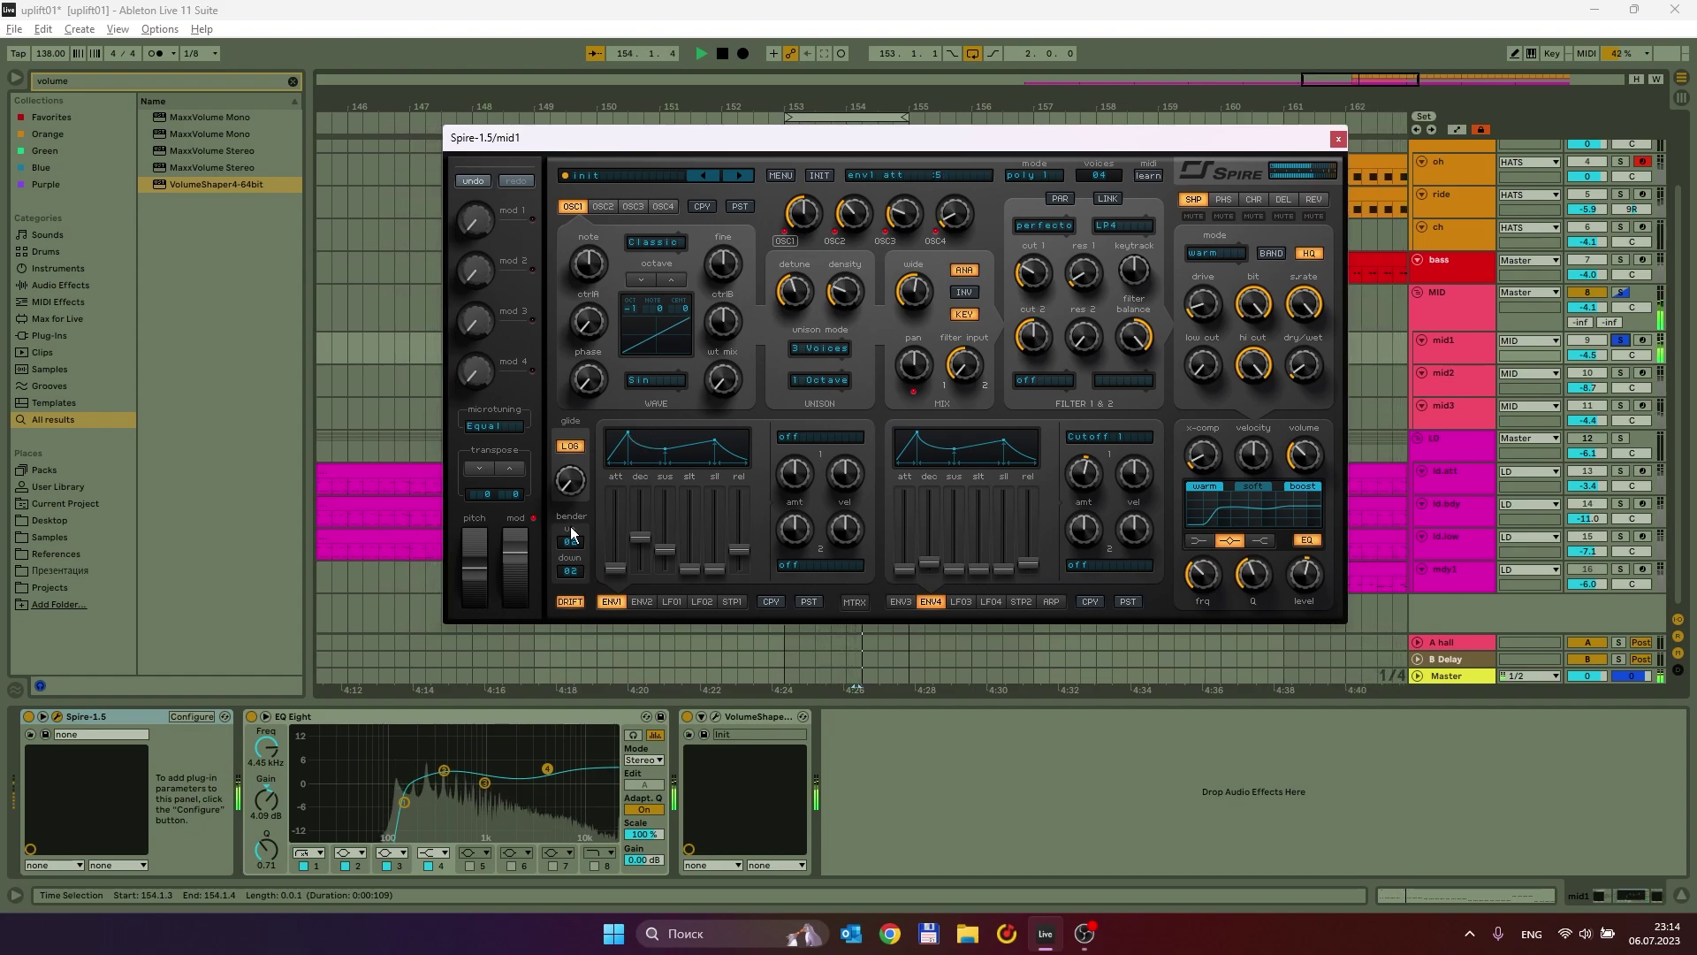
{"action": "left_click", "coordinate": [900, 603]}
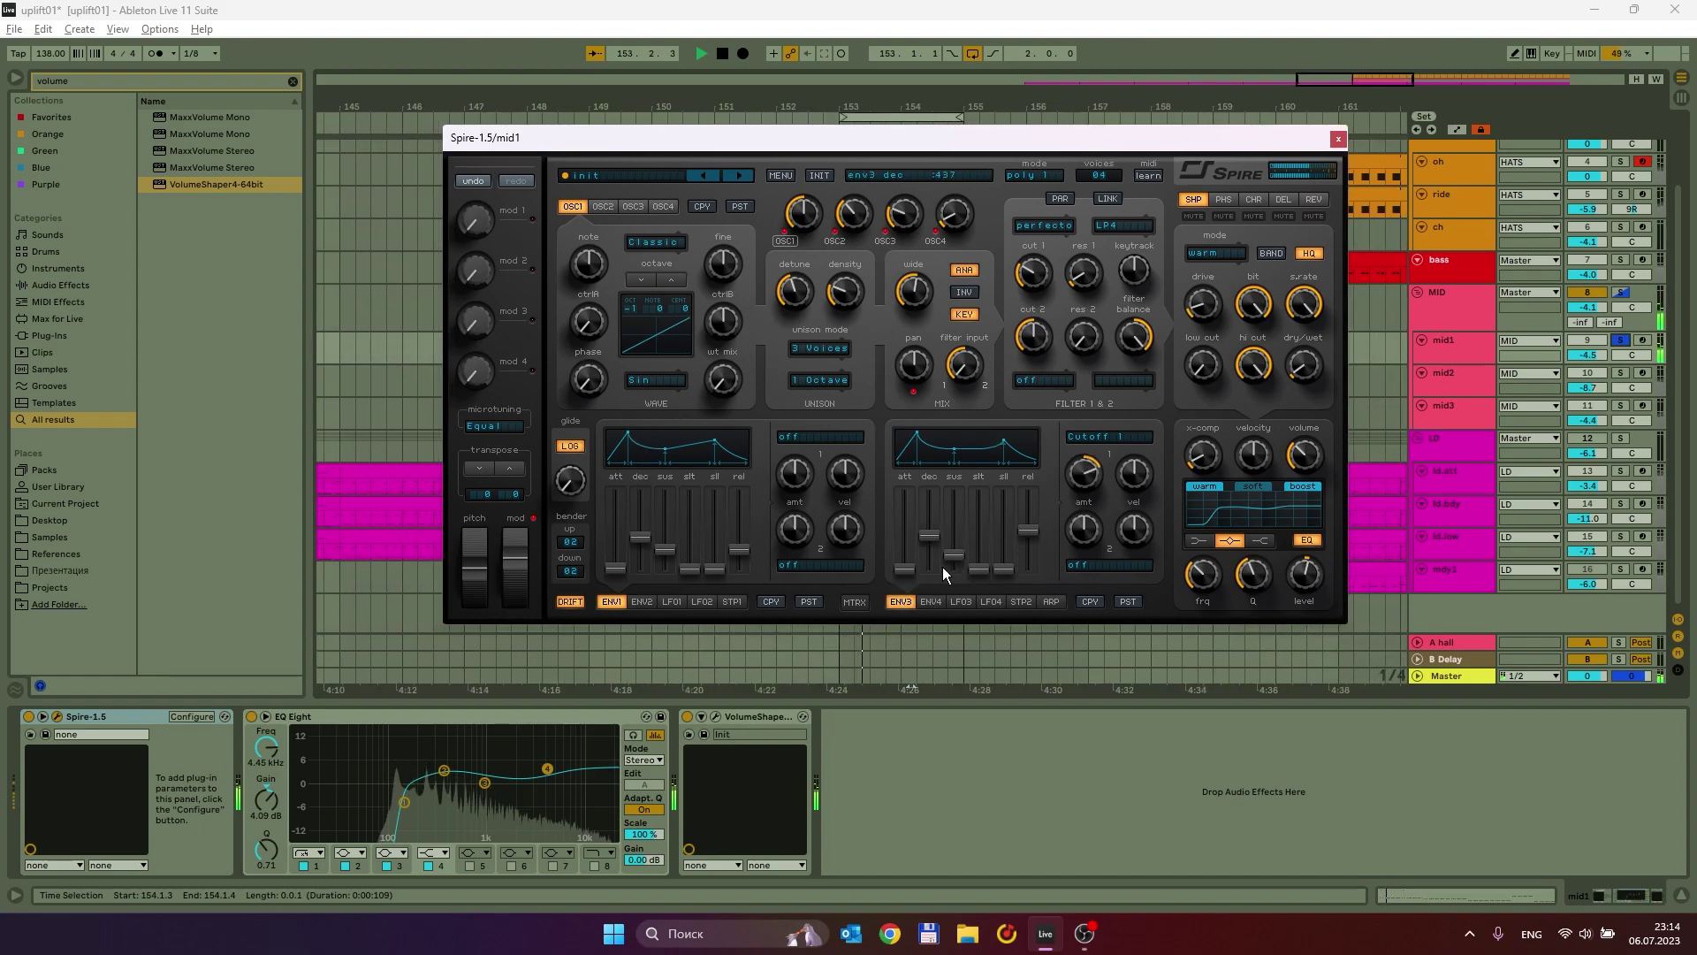
{"action": "left_click_drag", "start_coordinate": [1075, 479], "coordinate": [1069, 482]}
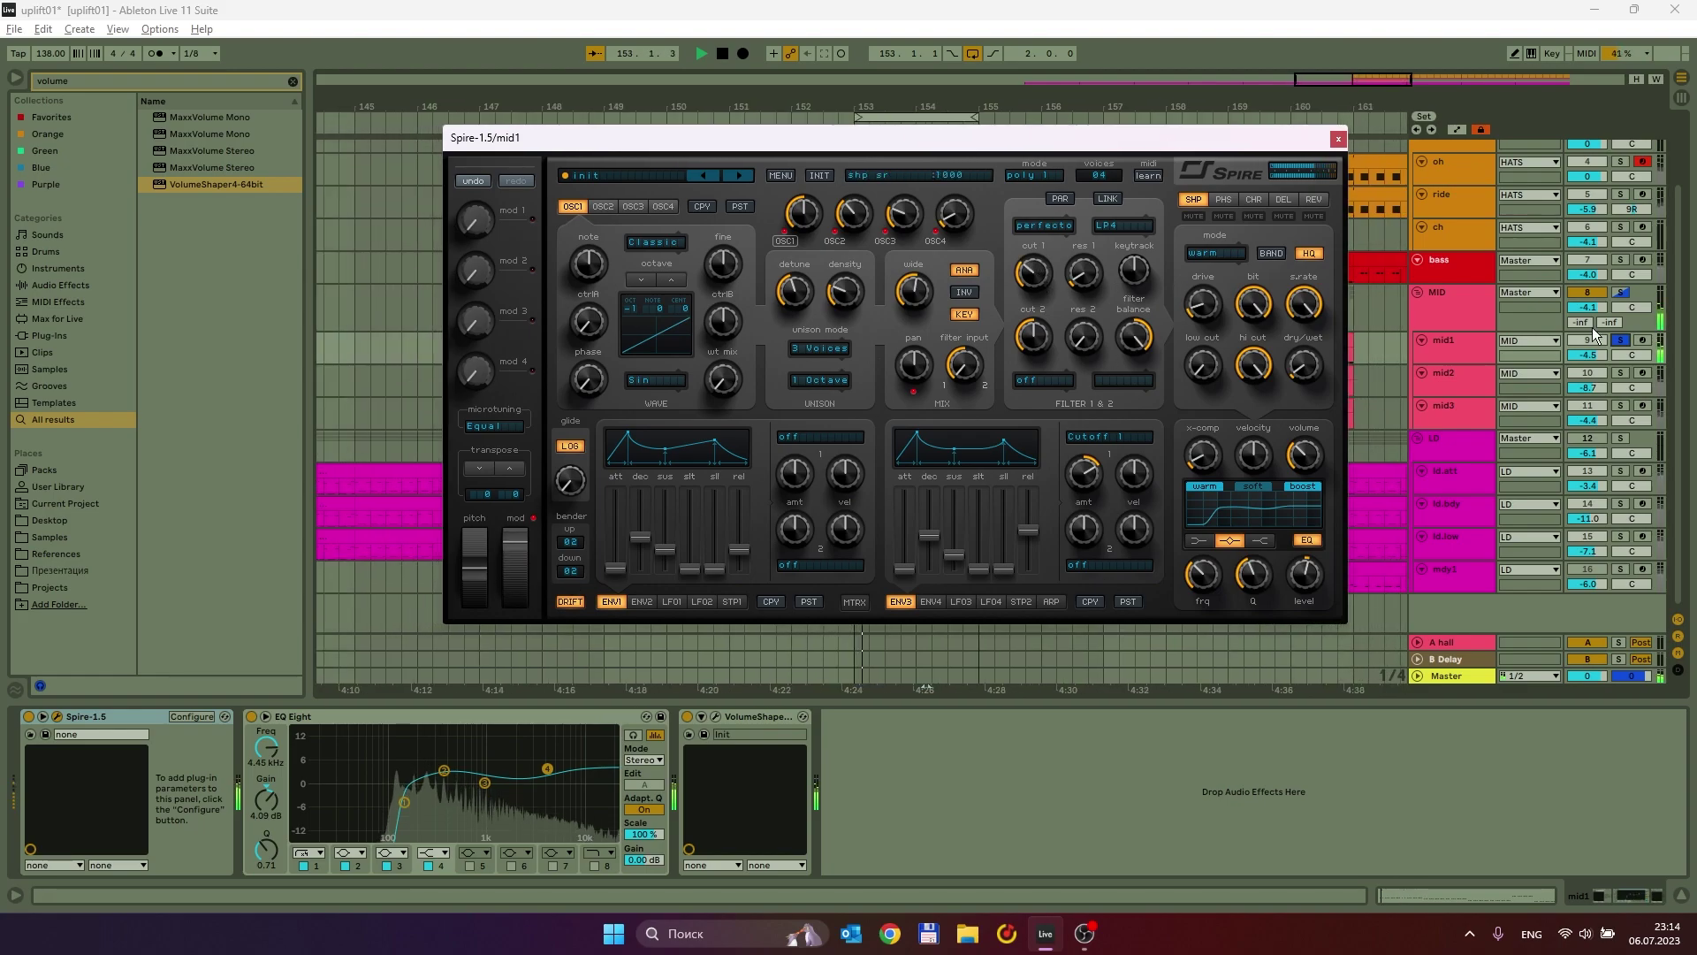
Close Spire and, in the mixer with the MID group soloed, balance mid1 at -6.2 dB and mid2 at -11.6 dB.
{"action": "left_click", "coordinate": [1451, 305]}
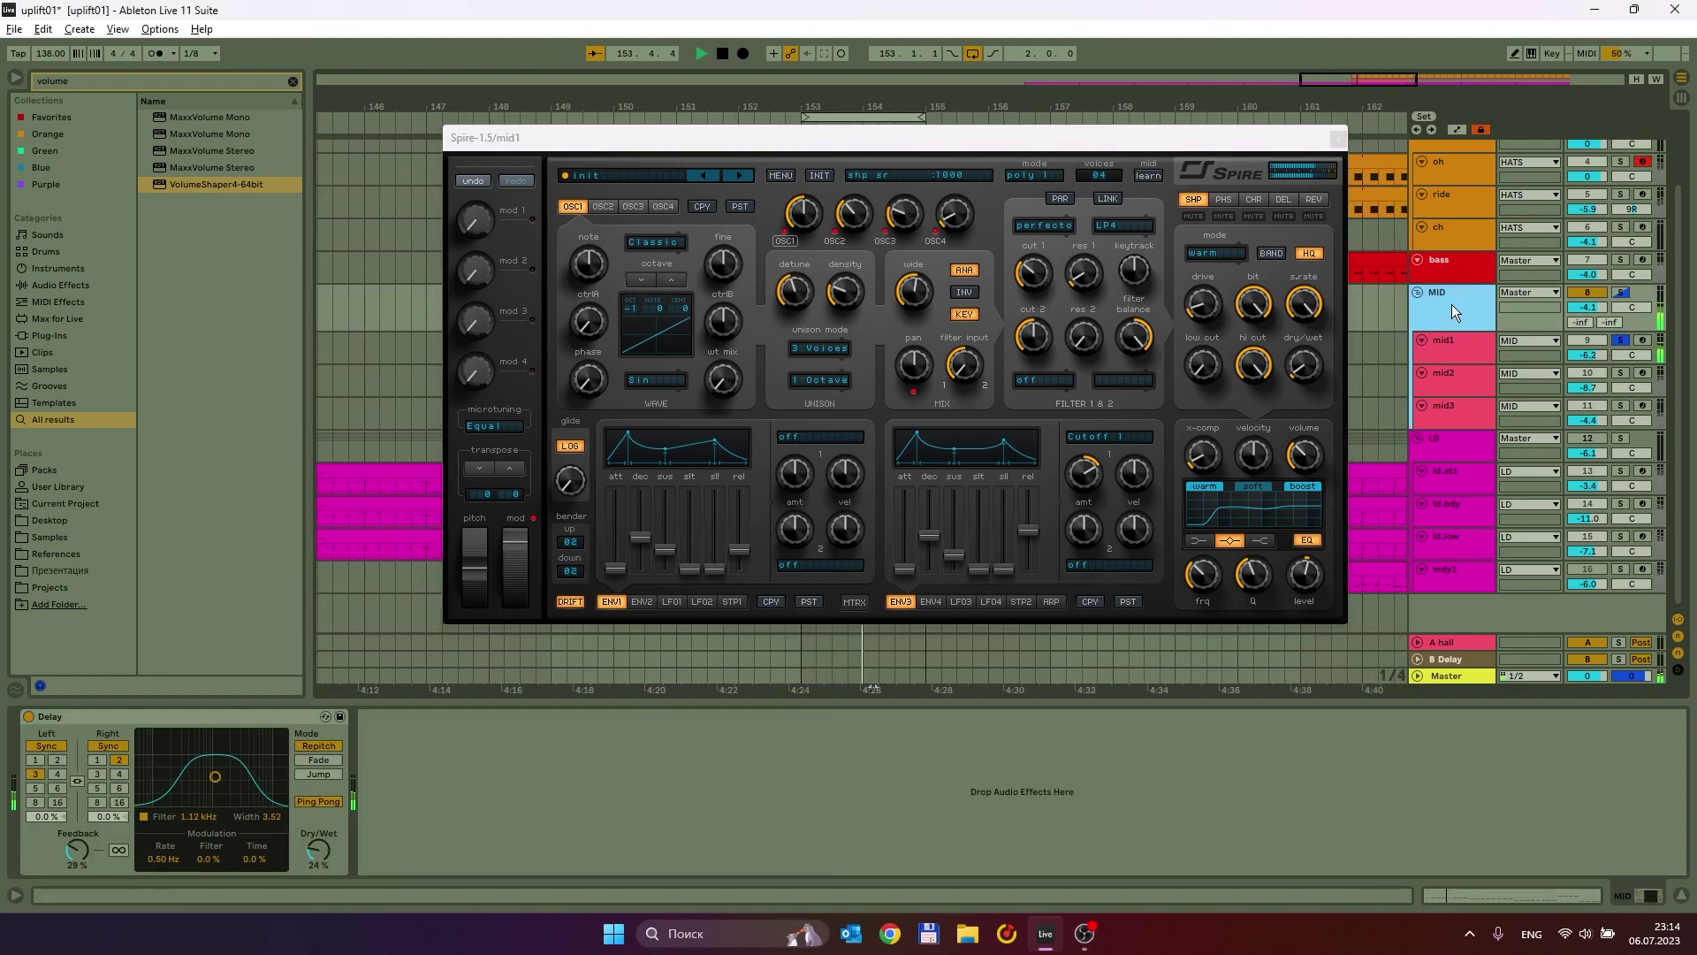
{"action": "left_click", "coordinate": [1339, 139]}
{"action": "key", "text": "Tab"}
{"action": "left_click", "coordinate": [929, 661]}
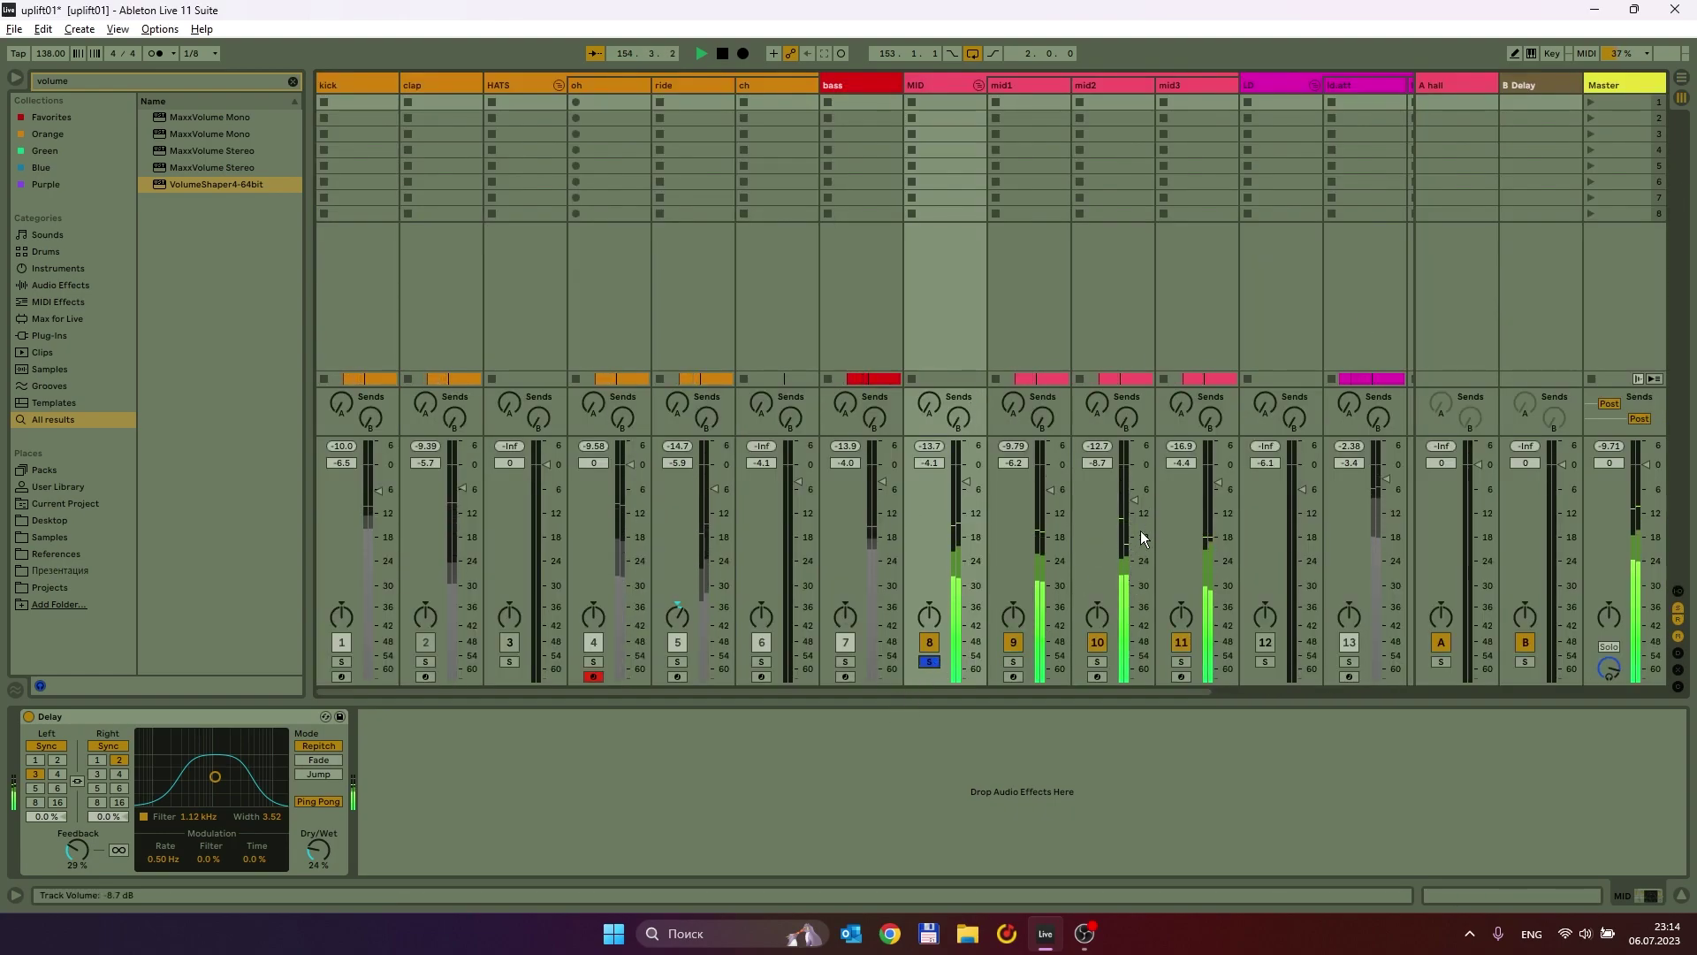
{"action": "left_click_drag", "start_coordinate": [1135, 503], "coordinate": [1134, 522]}
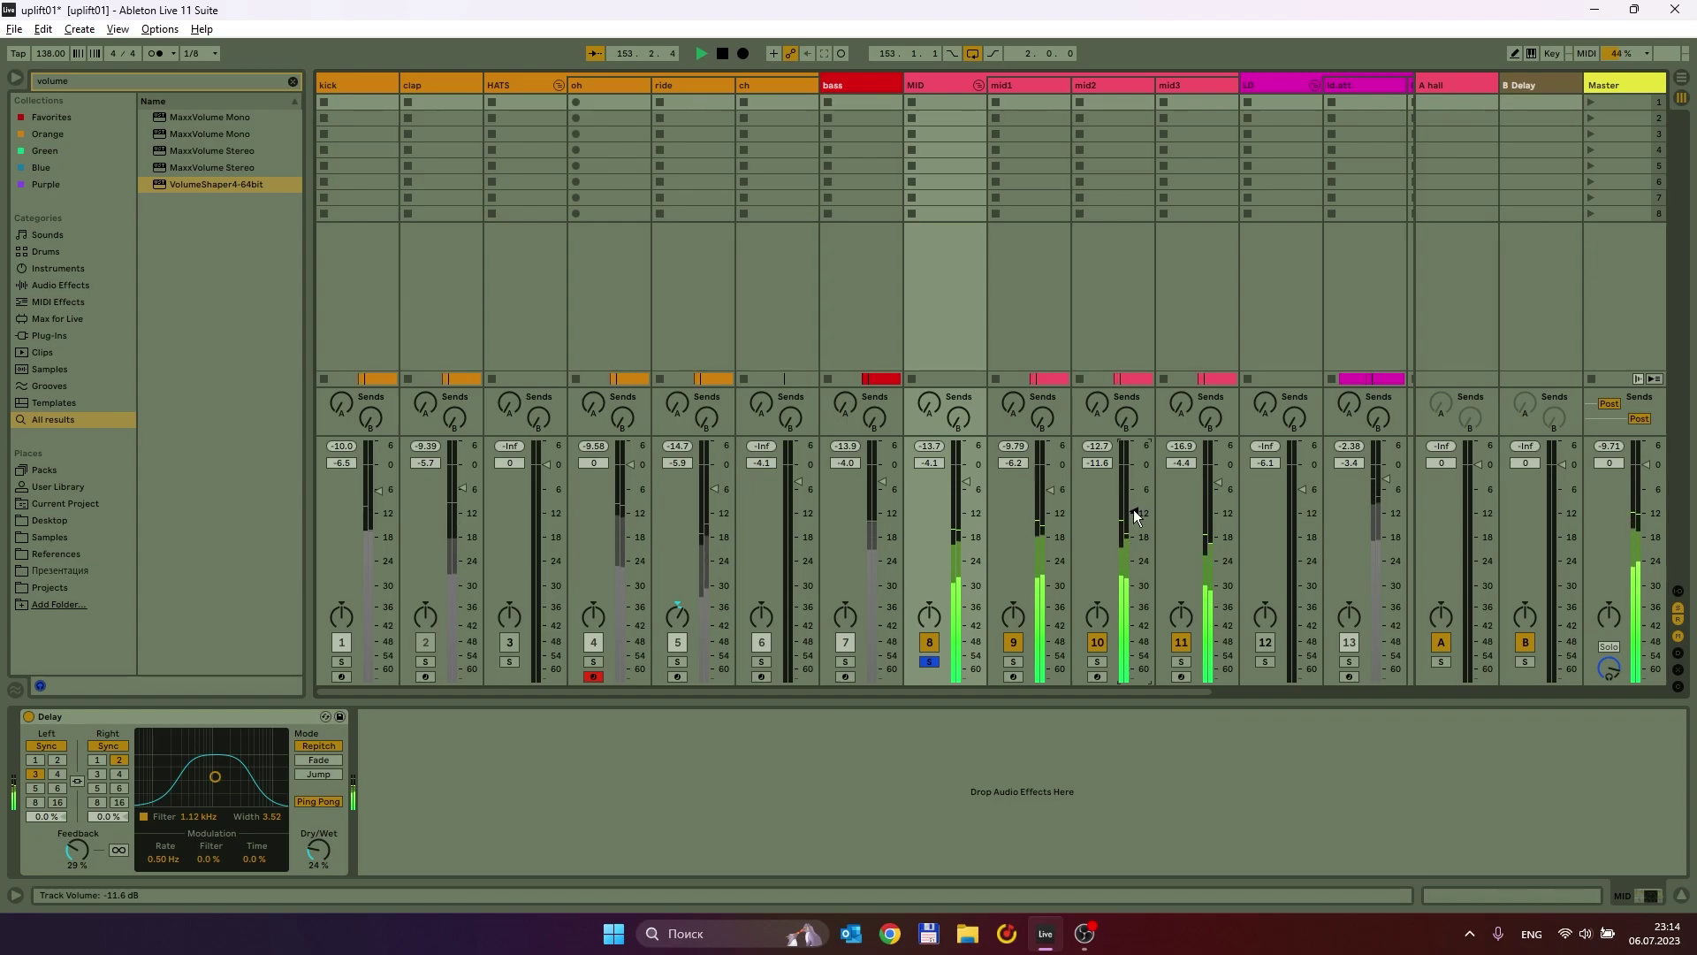
Solo mid3 in the mixer to audition it alone.
{"action": "left_click", "coordinate": [1200, 88]}
{"action": "left_click", "coordinate": [1181, 661]}
{"action": "left_click", "coordinate": [1221, 104]}
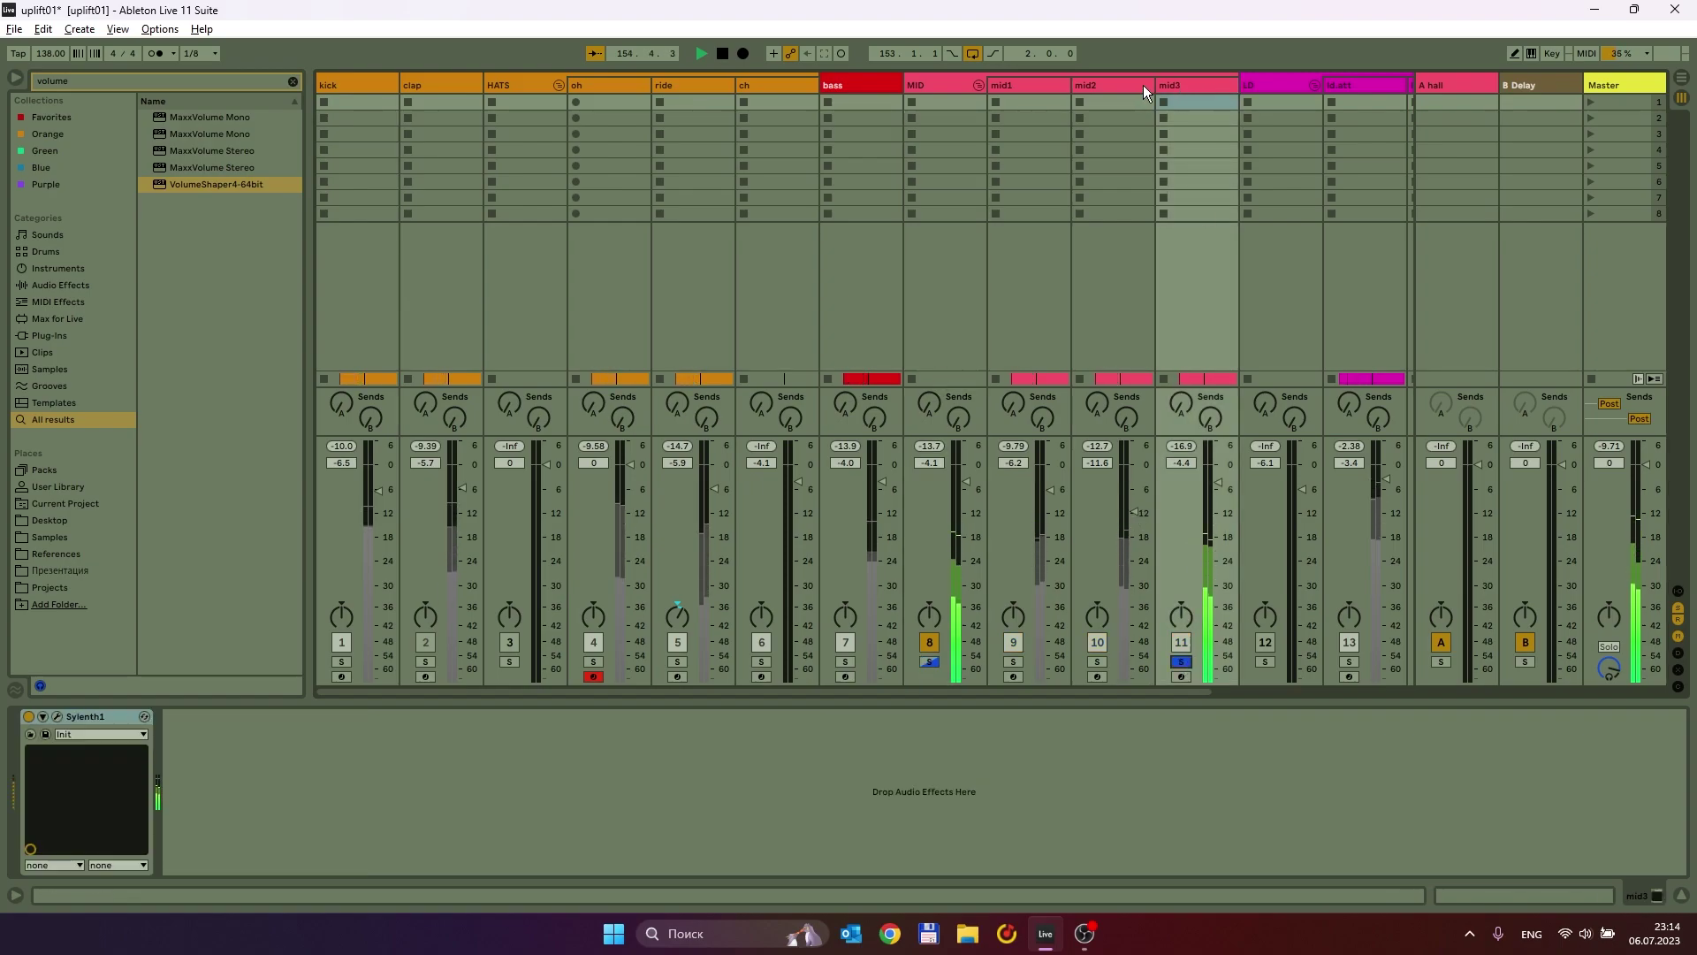
Solo mid2 and set band 2 of its EQ Eight to 206 Hz with -0.12 dB gain.
{"action": "left_click", "coordinate": [1108, 83]}
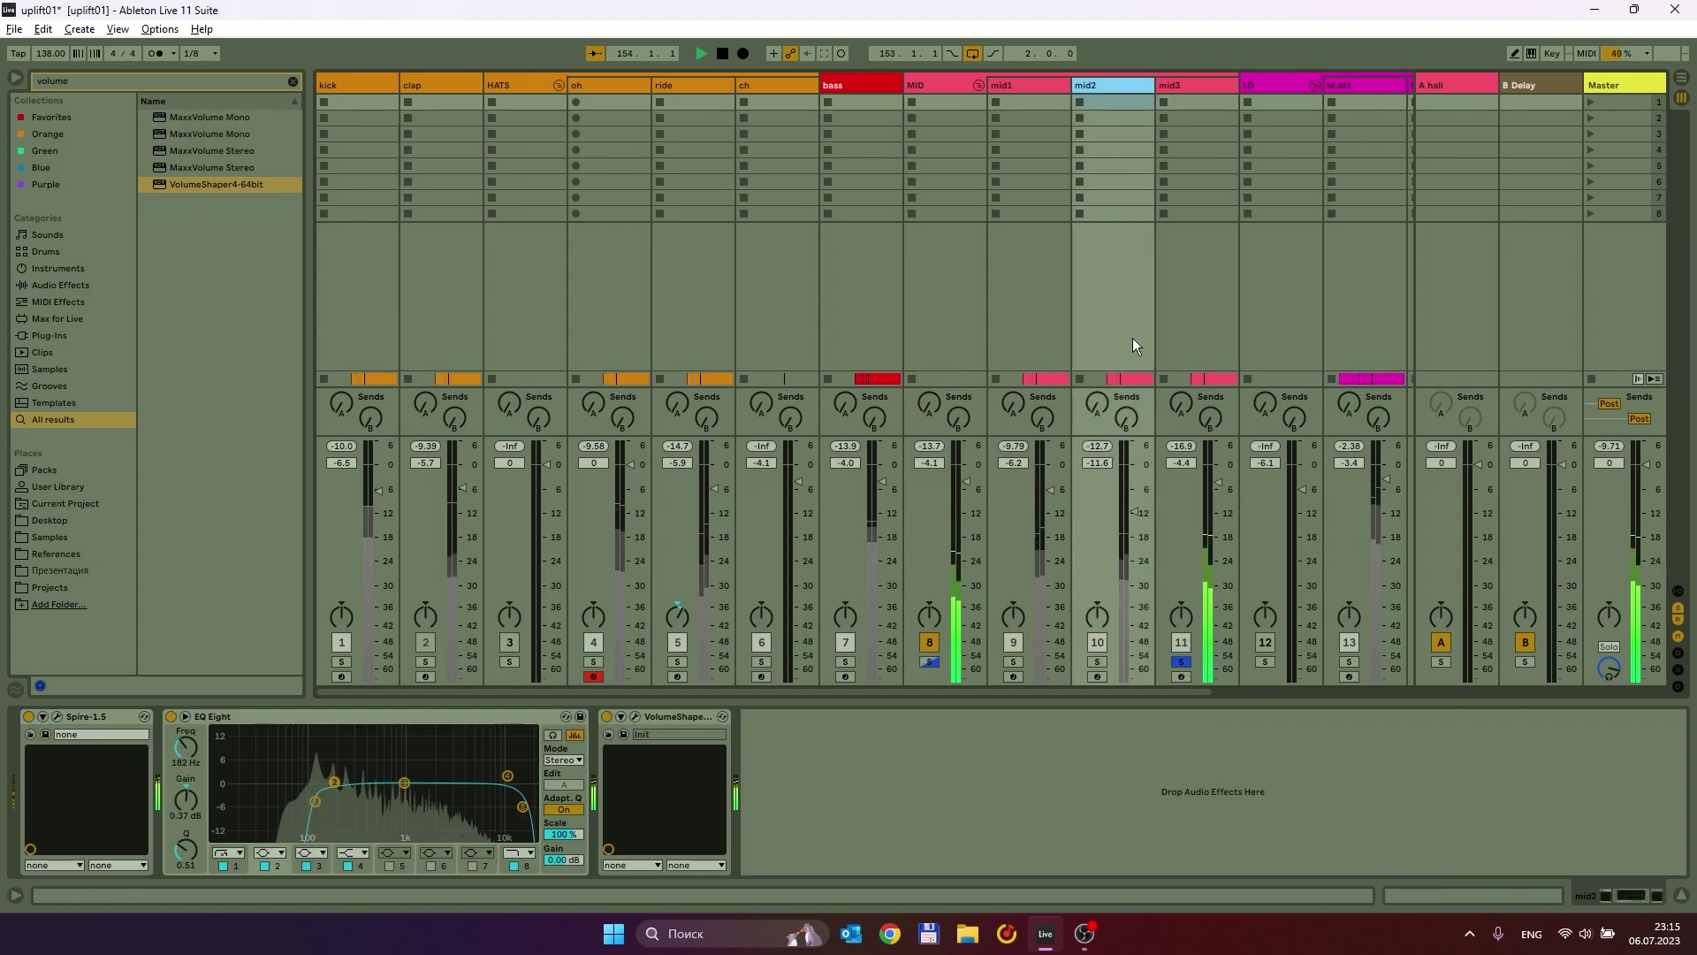
{"action": "left_click", "coordinate": [1095, 661]}
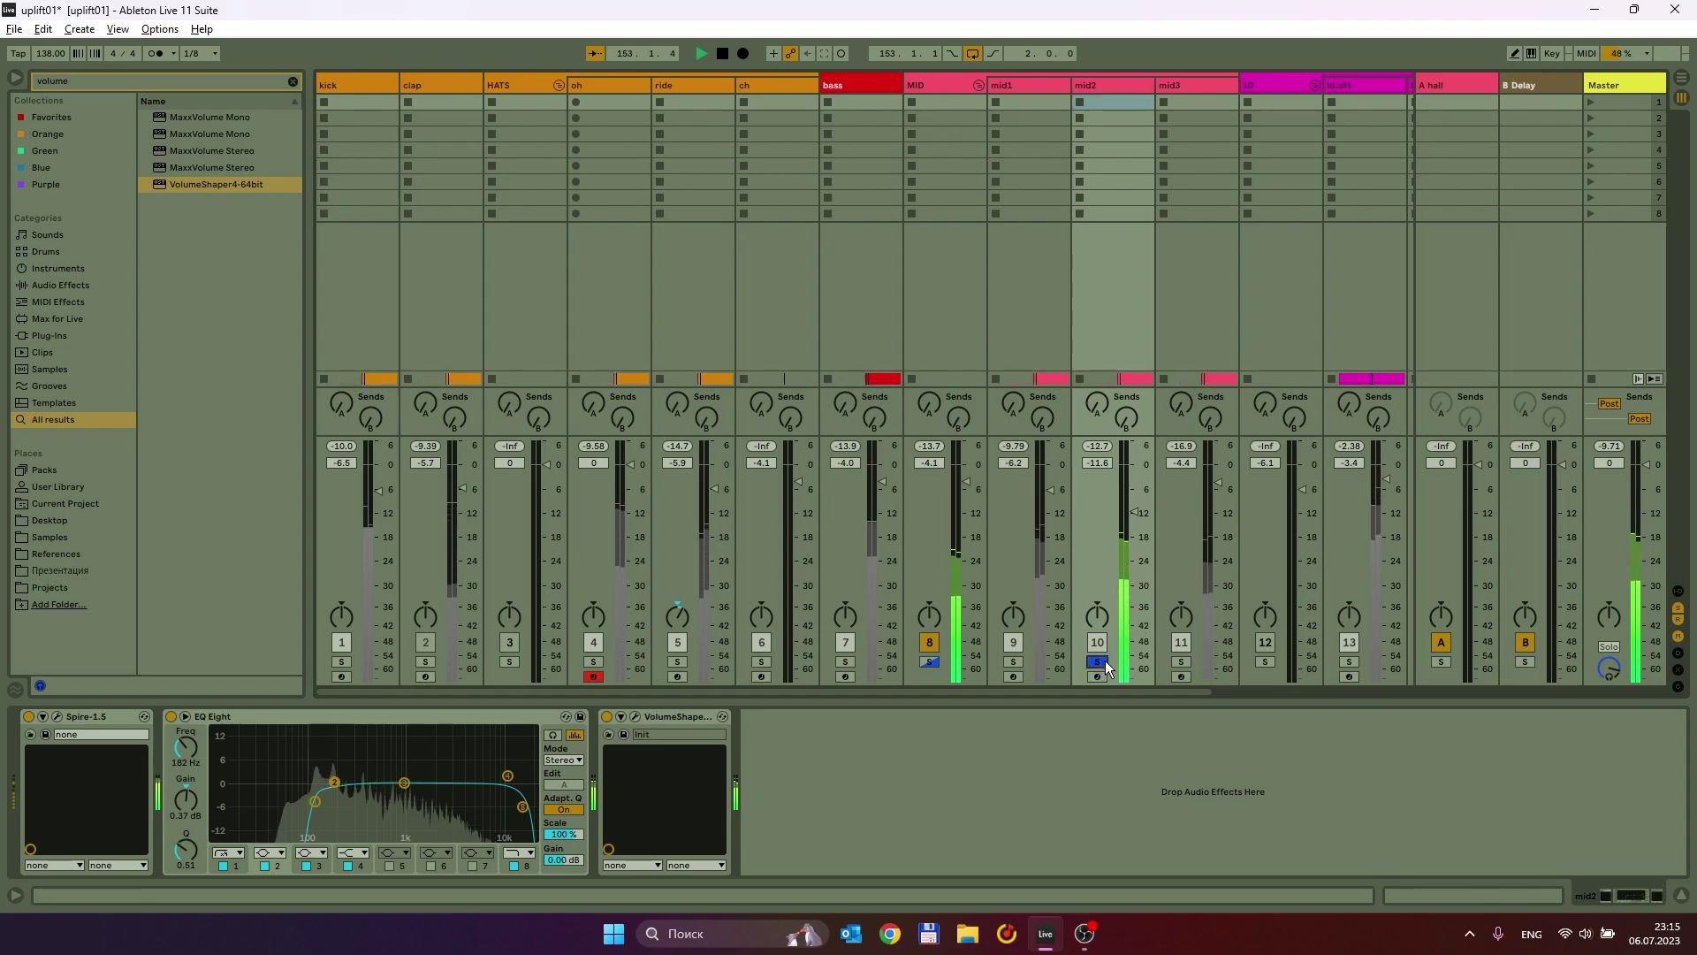
{"action": "mouse_move", "coordinate": [335, 784]}
{"action": "left_mouse_down"}
{"action": "mouse_move", "coordinate": [348, 739]}
{"action": "mouse_move", "coordinate": [340, 783]}
{"action": "mouse_move", "coordinate": [310, 800]}
{"action": "mouse_move", "coordinate": [340, 787]}
{"action": "left_mouse_up"}
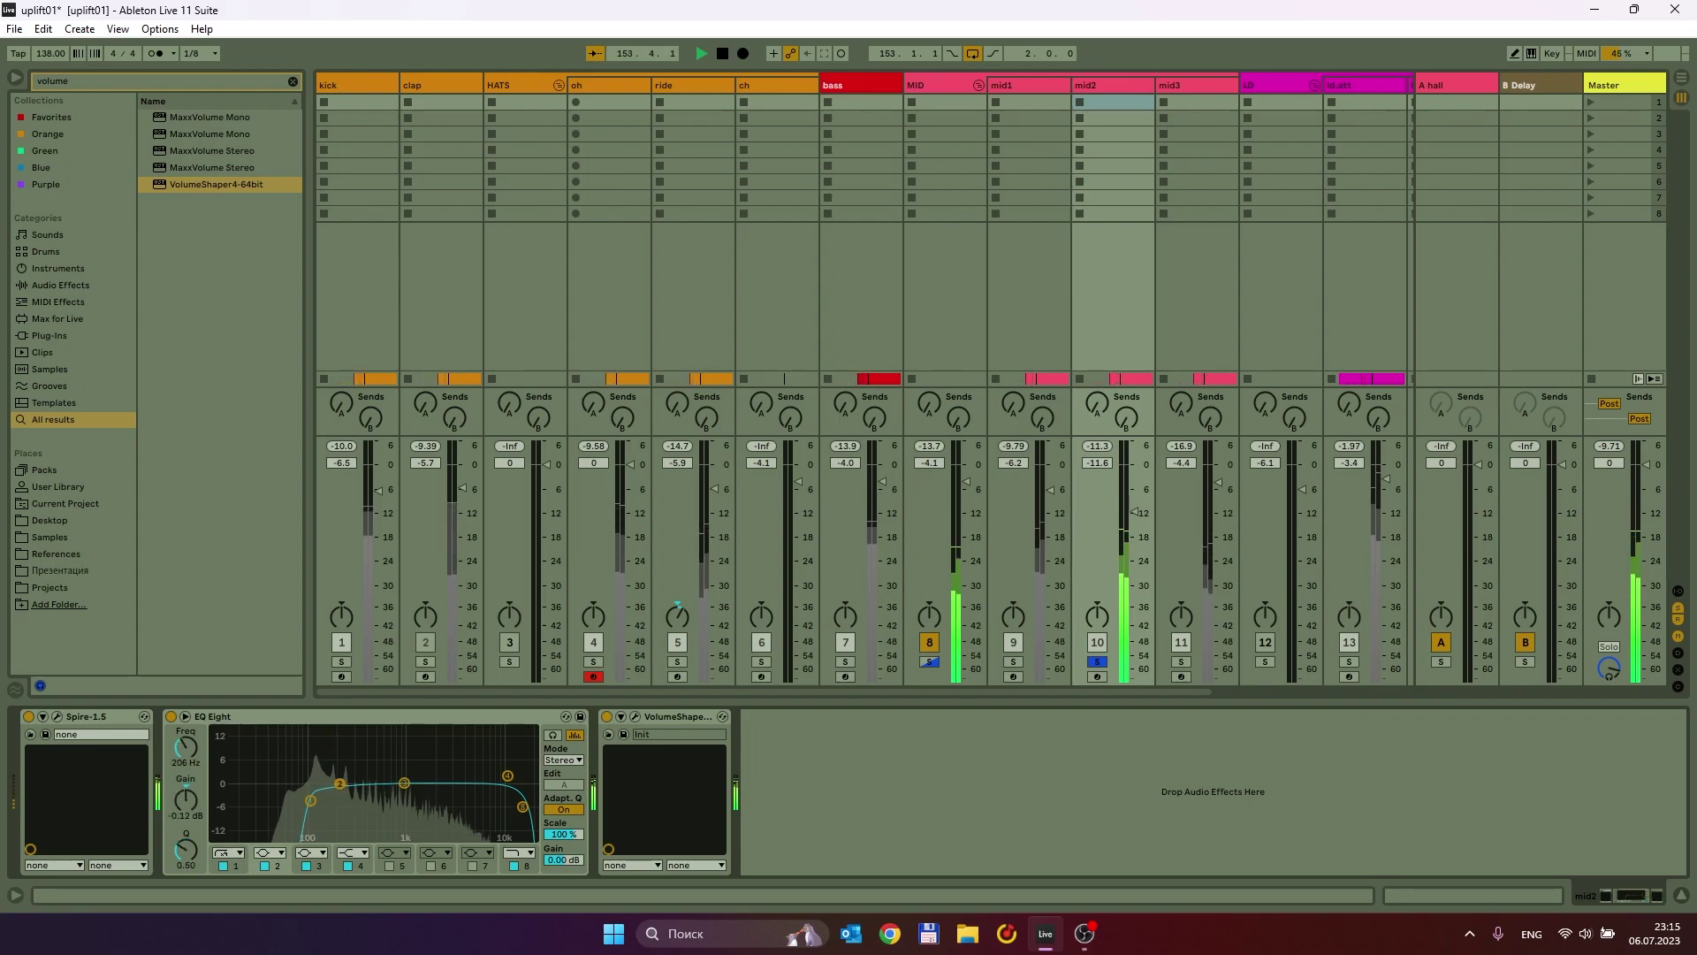
Set mid2's volume to -13.3 dB against the MID group, then unsolo the group and compare the full mix without mid1.
{"action": "left_click", "coordinate": [931, 663]}
{"action": "left_click_drag", "start_coordinate": [1135, 510], "coordinate": [1048, 496]}
{"action": "left_click", "coordinate": [927, 661]}
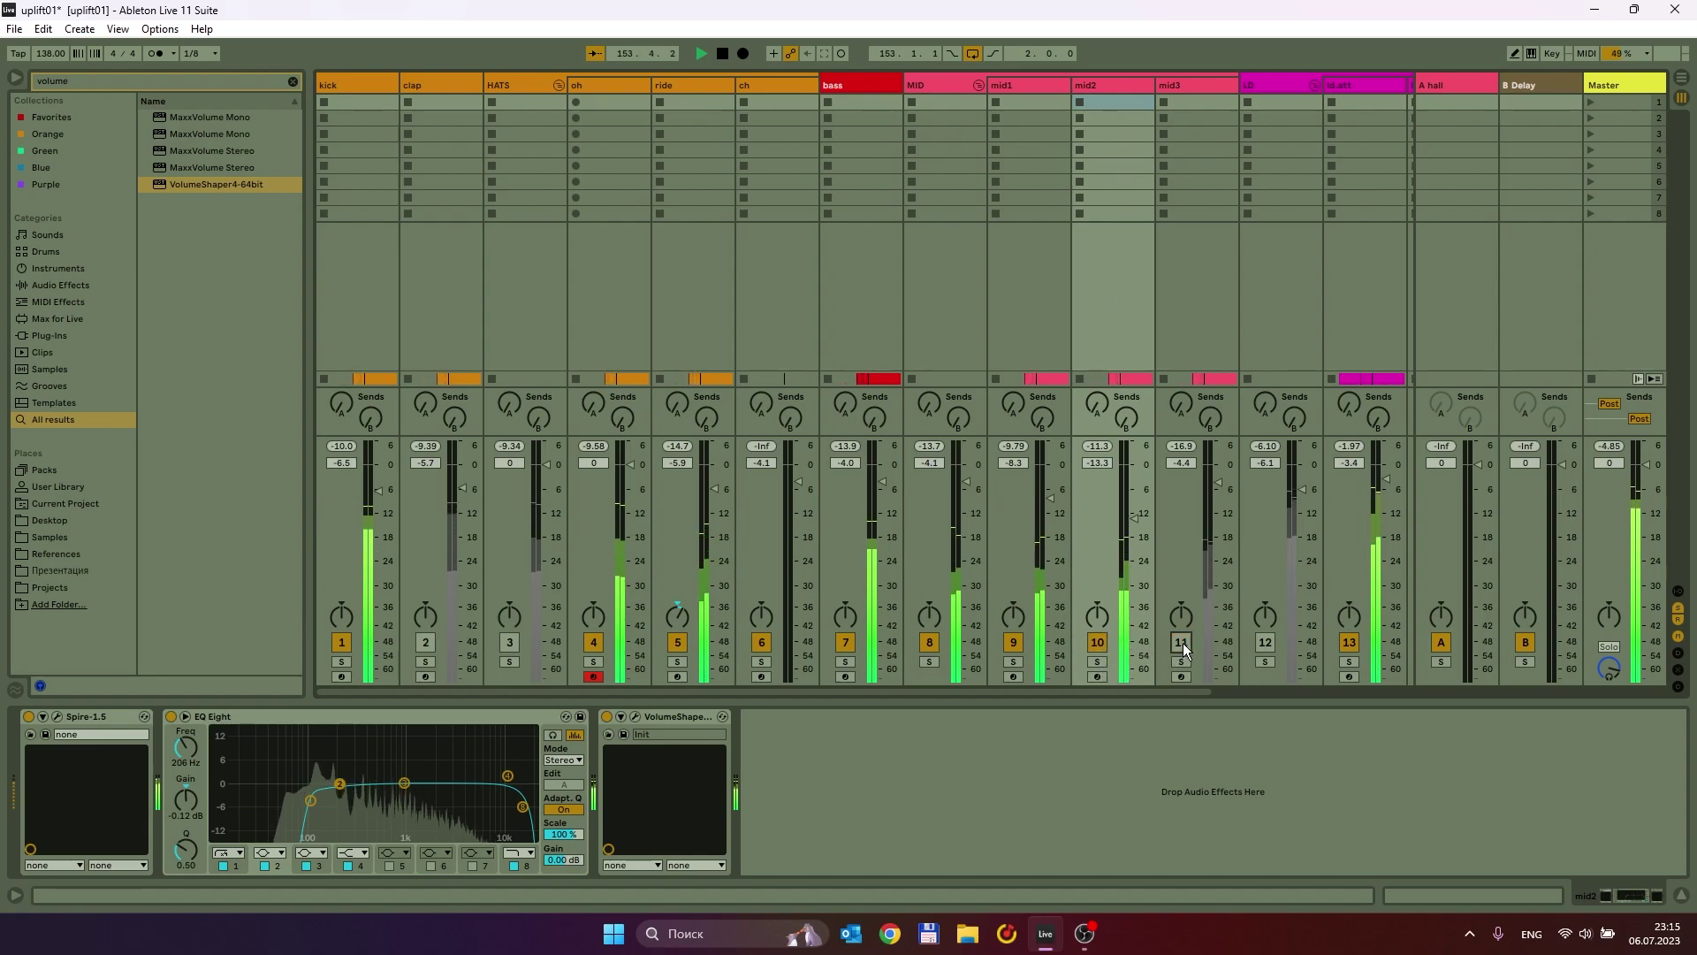
{"action": "left_click", "coordinate": [1011, 643]}
{"action": "left_click", "coordinate": [1010, 643]}
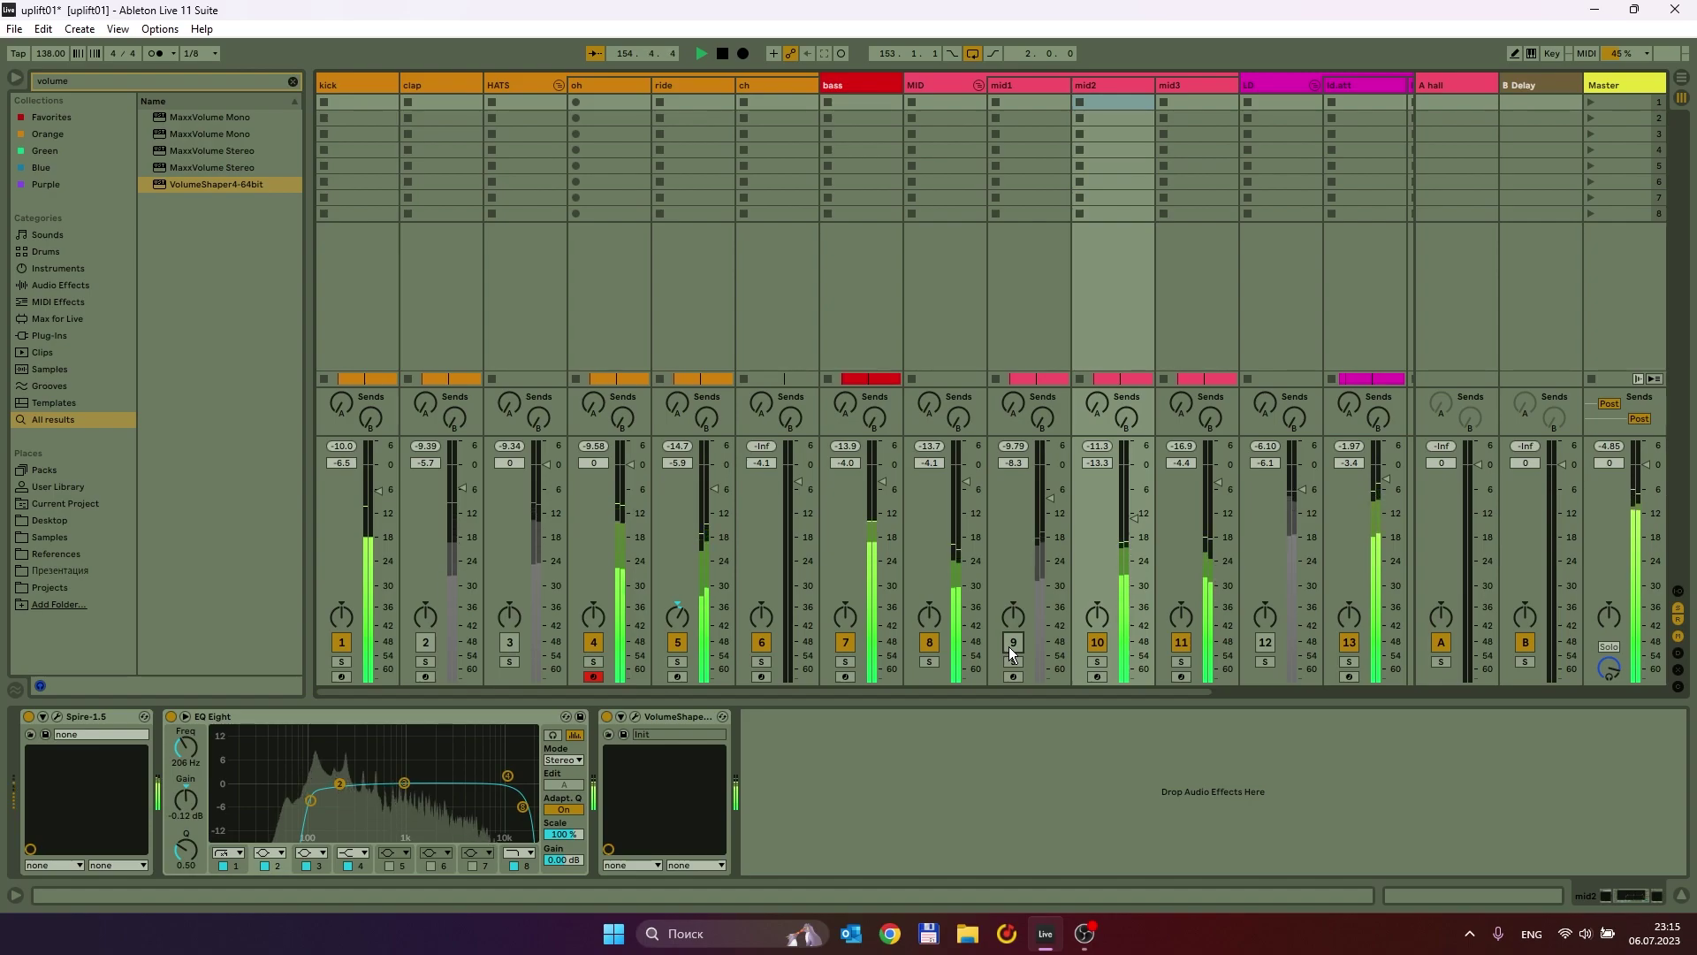
Reopen Spire on mid1, set the mod wheel to 725 and close the synth.
{"action": "left_click", "coordinate": [1017, 82]}
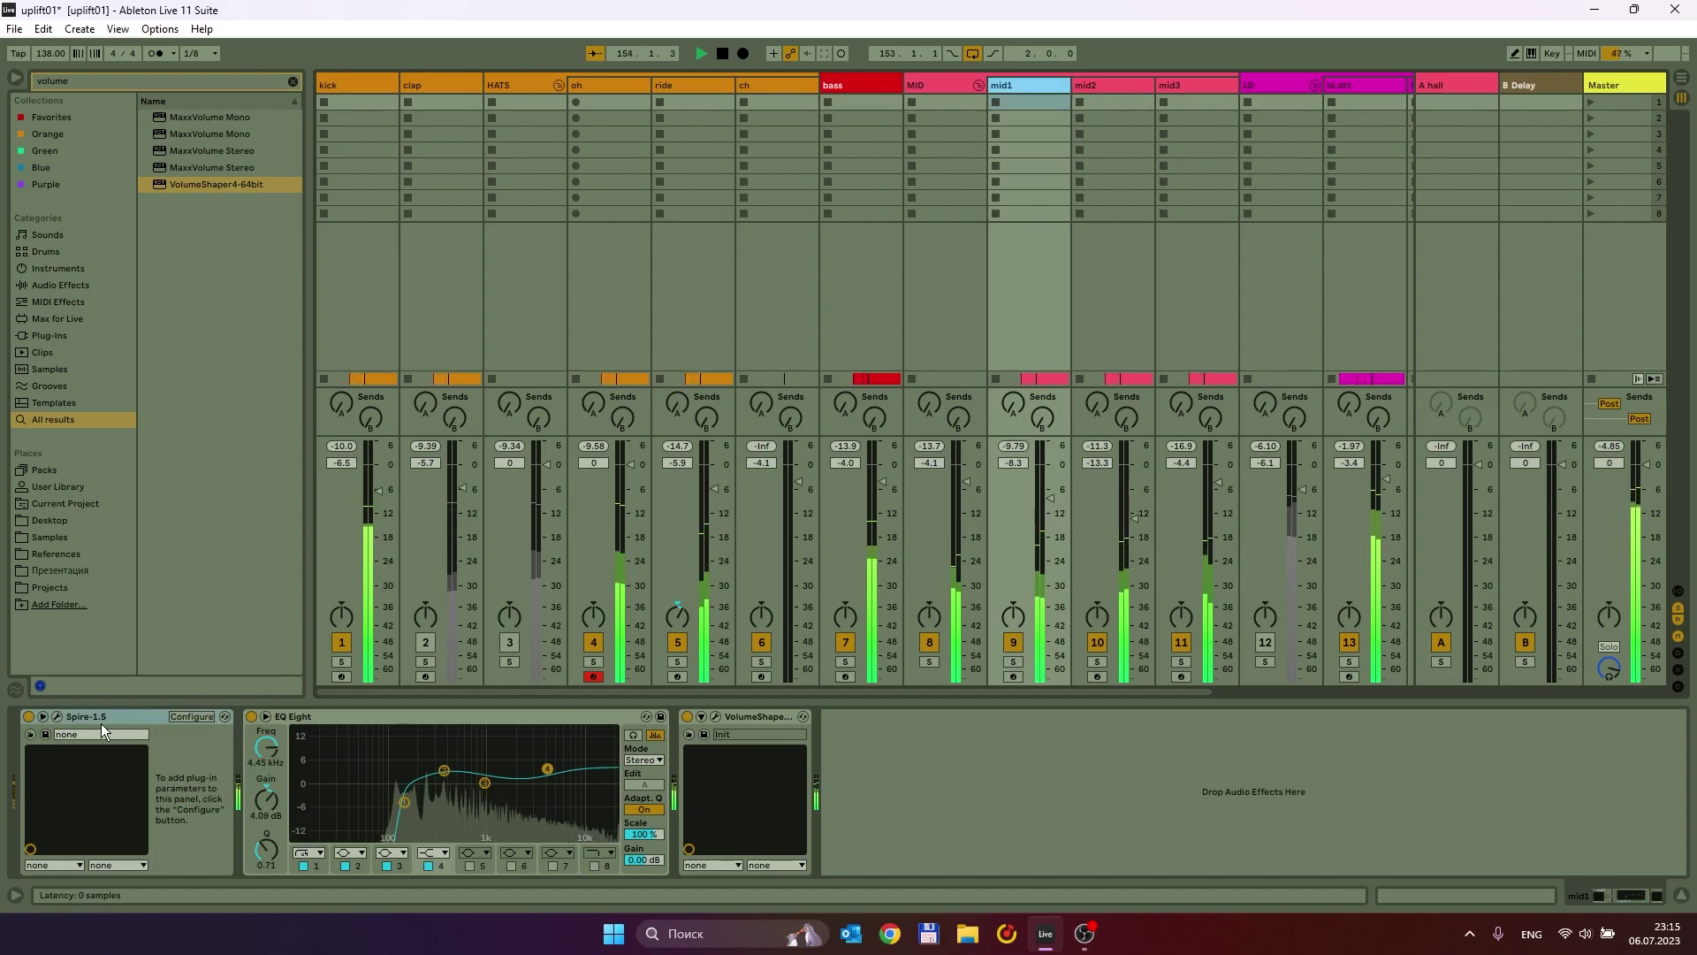
{"action": "left_click", "coordinate": [56, 716]}
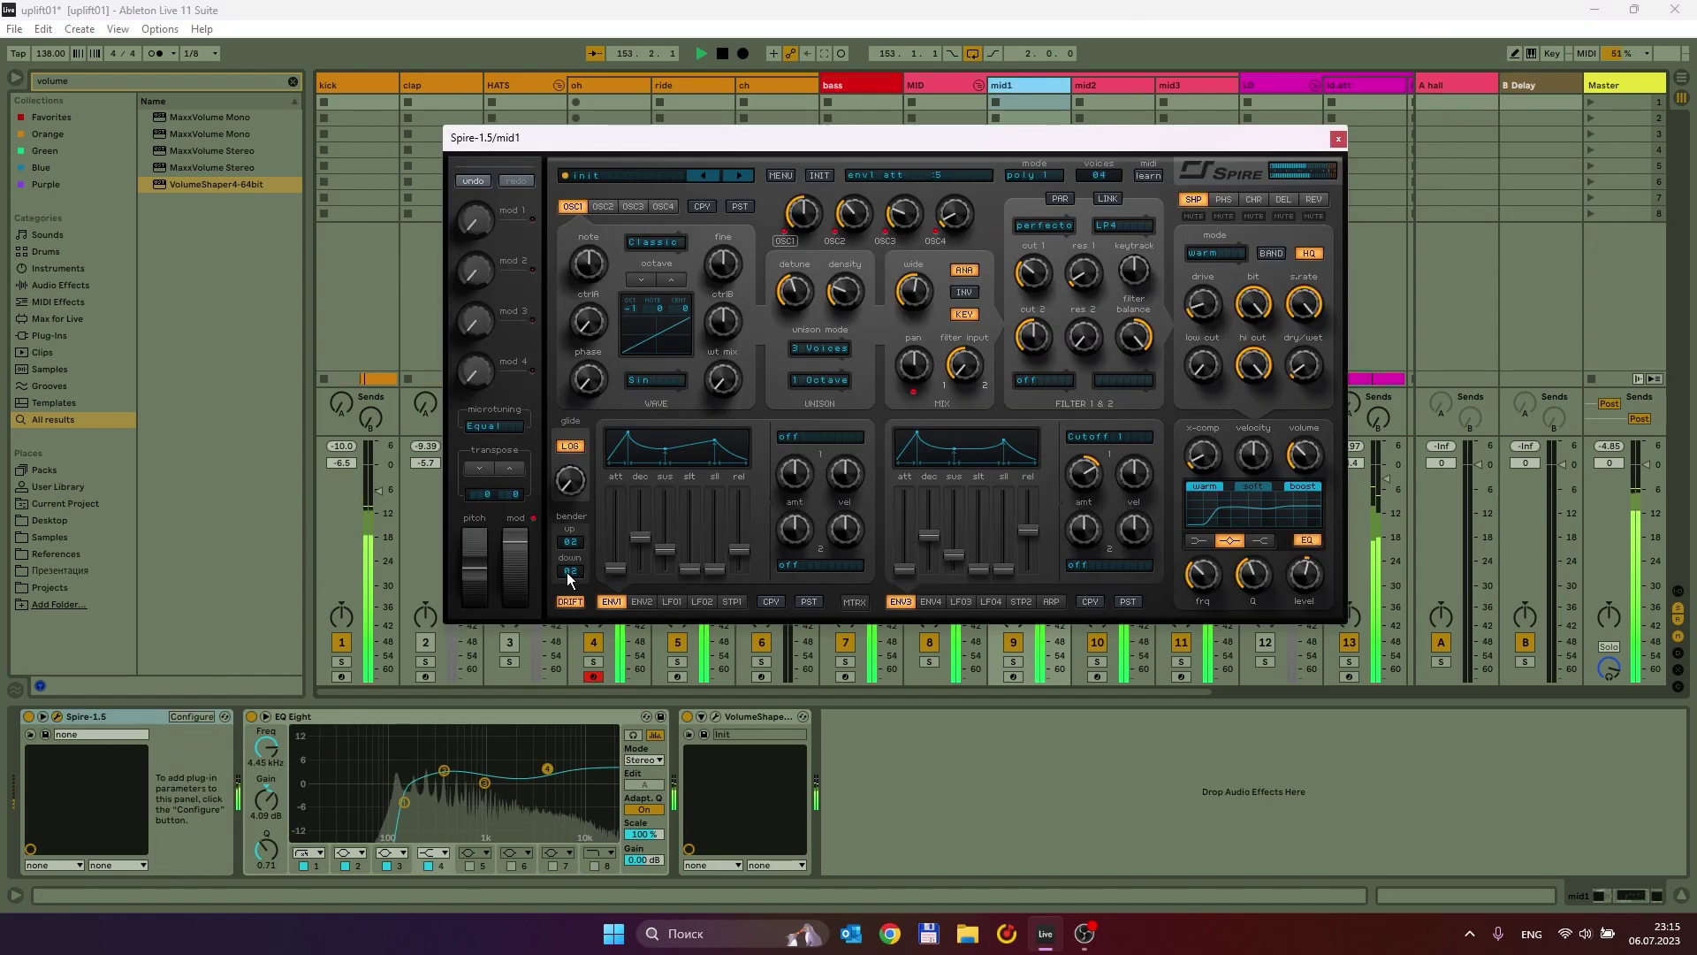
{"action": "left_click_drag", "start_coordinate": [511, 597], "coordinate": [511, 585]}
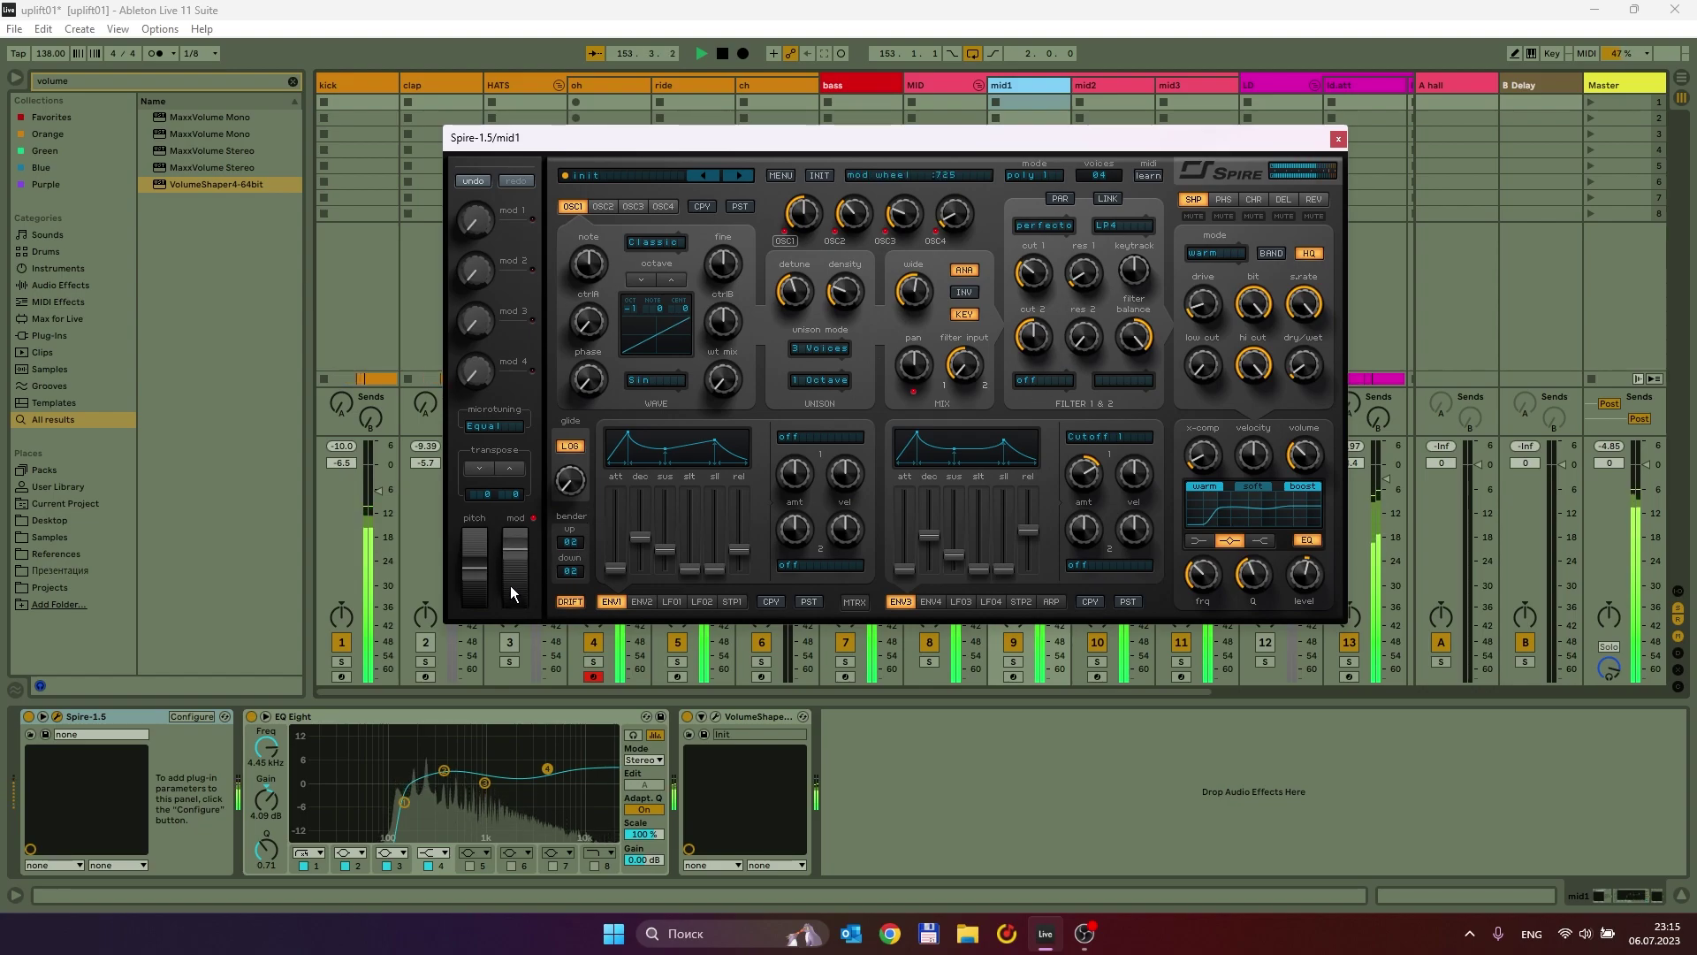
{"action": "left_click", "coordinate": [1339, 138]}
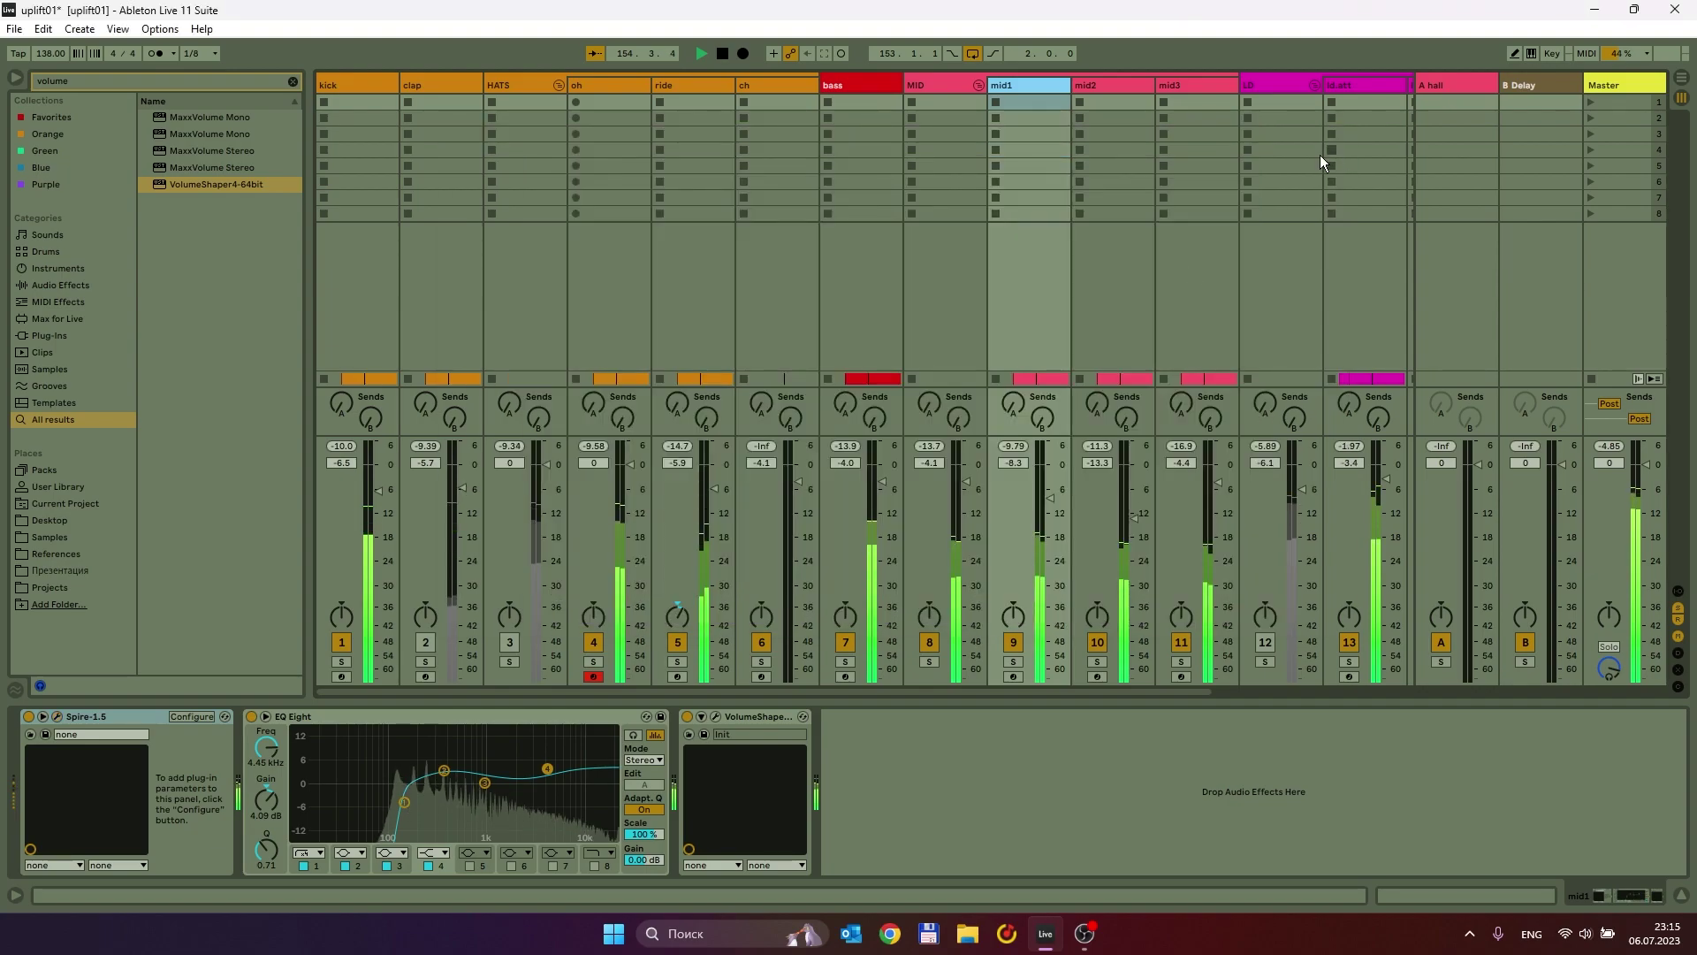
Set the track volumes to -5.9 dB for mid1, -12.0 dB for mid2 and -3.2 dB for mid3.
{"action": "left_click_drag", "start_coordinate": [1052, 500], "coordinate": [1218, 491]}
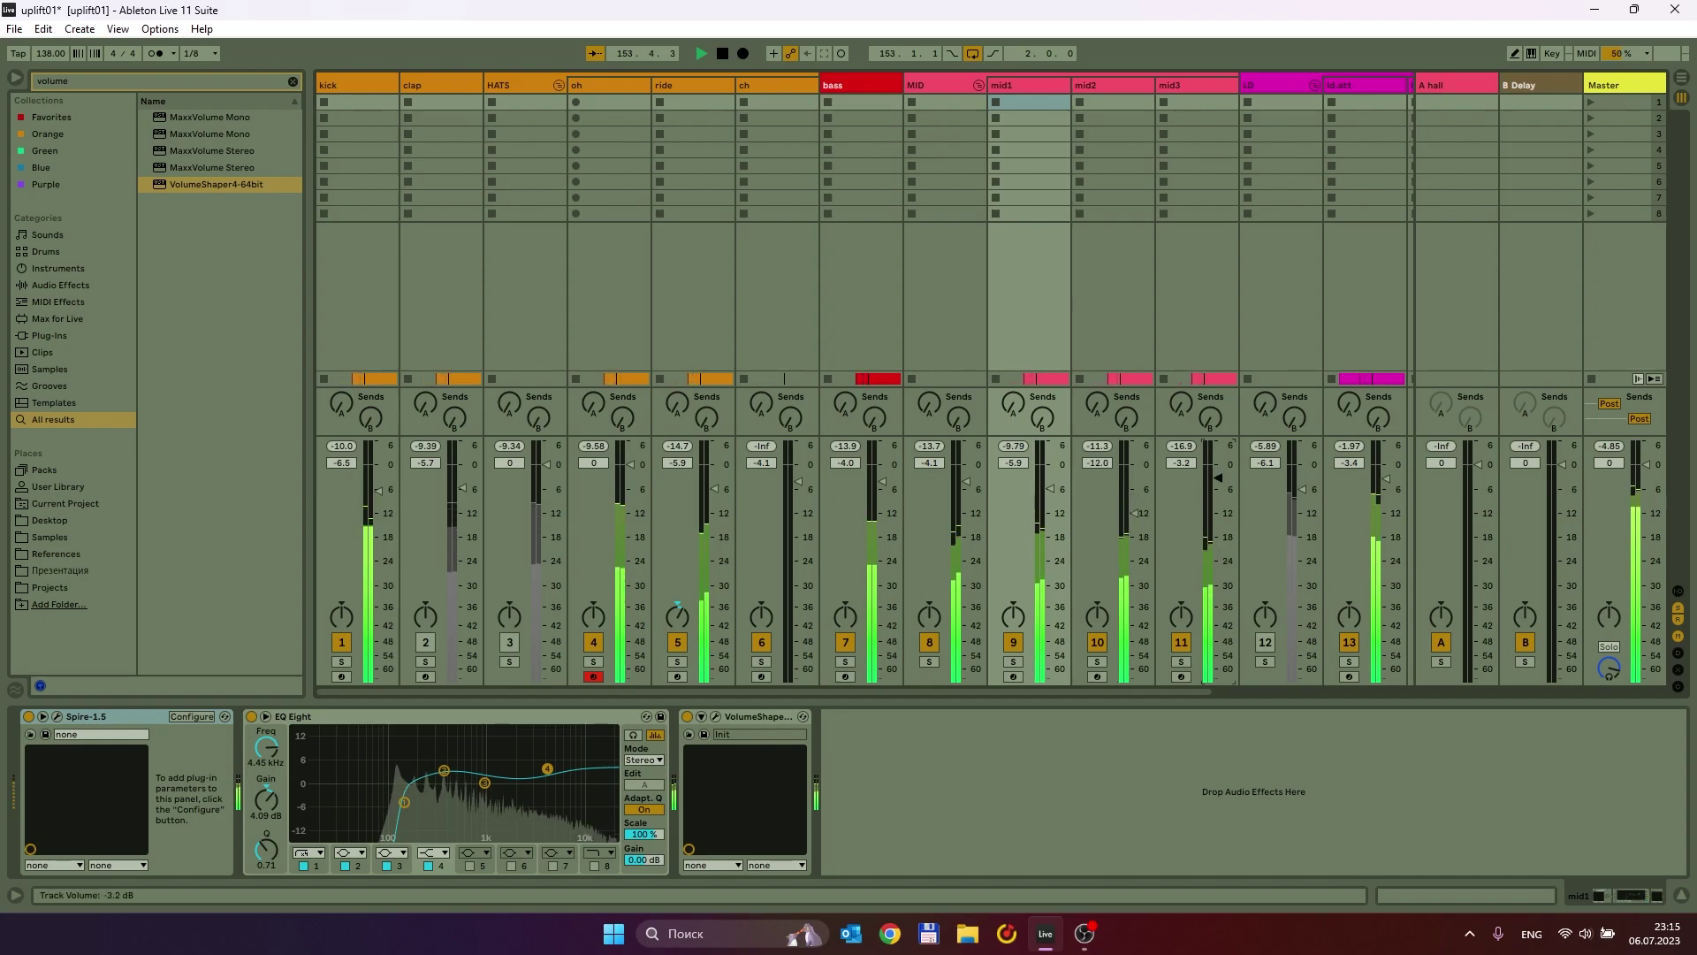
Solo mid3, open its Sylenth1 synth, enable the Chorus effect and start playback.
{"action": "left_click", "coordinate": [1181, 661]}
{"action": "left_click", "coordinate": [1209, 83]}
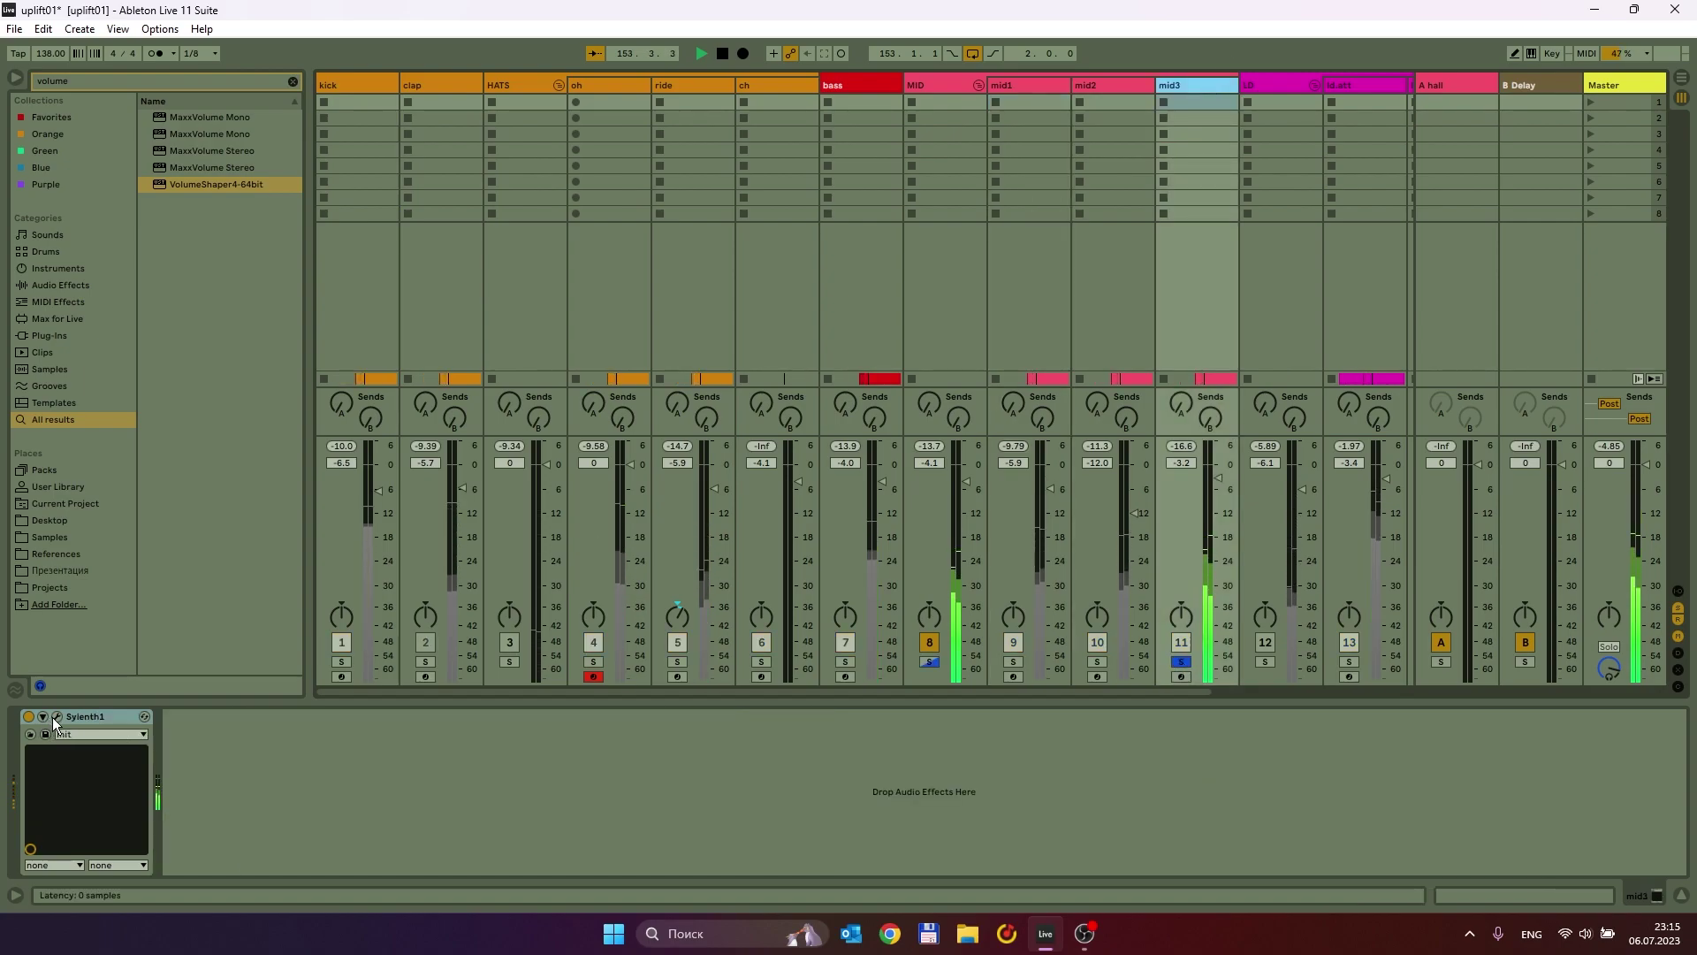
{"action": "left_click", "coordinate": [56, 716]}
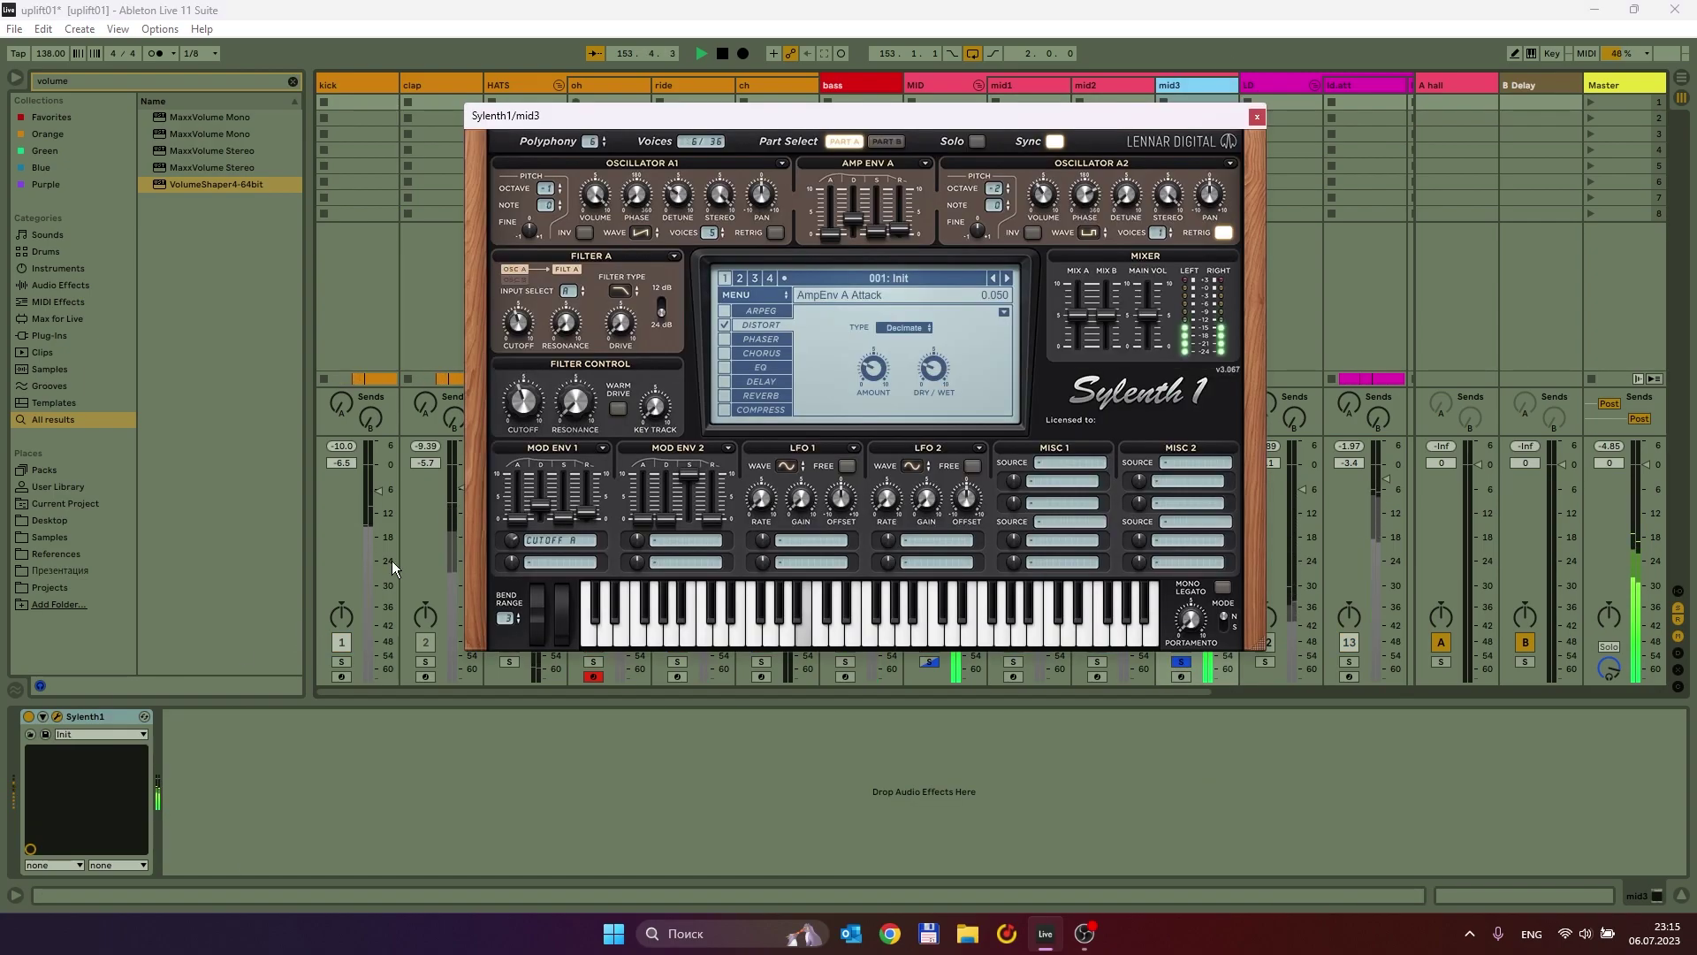
{"action": "left_click", "coordinate": [755, 352]}
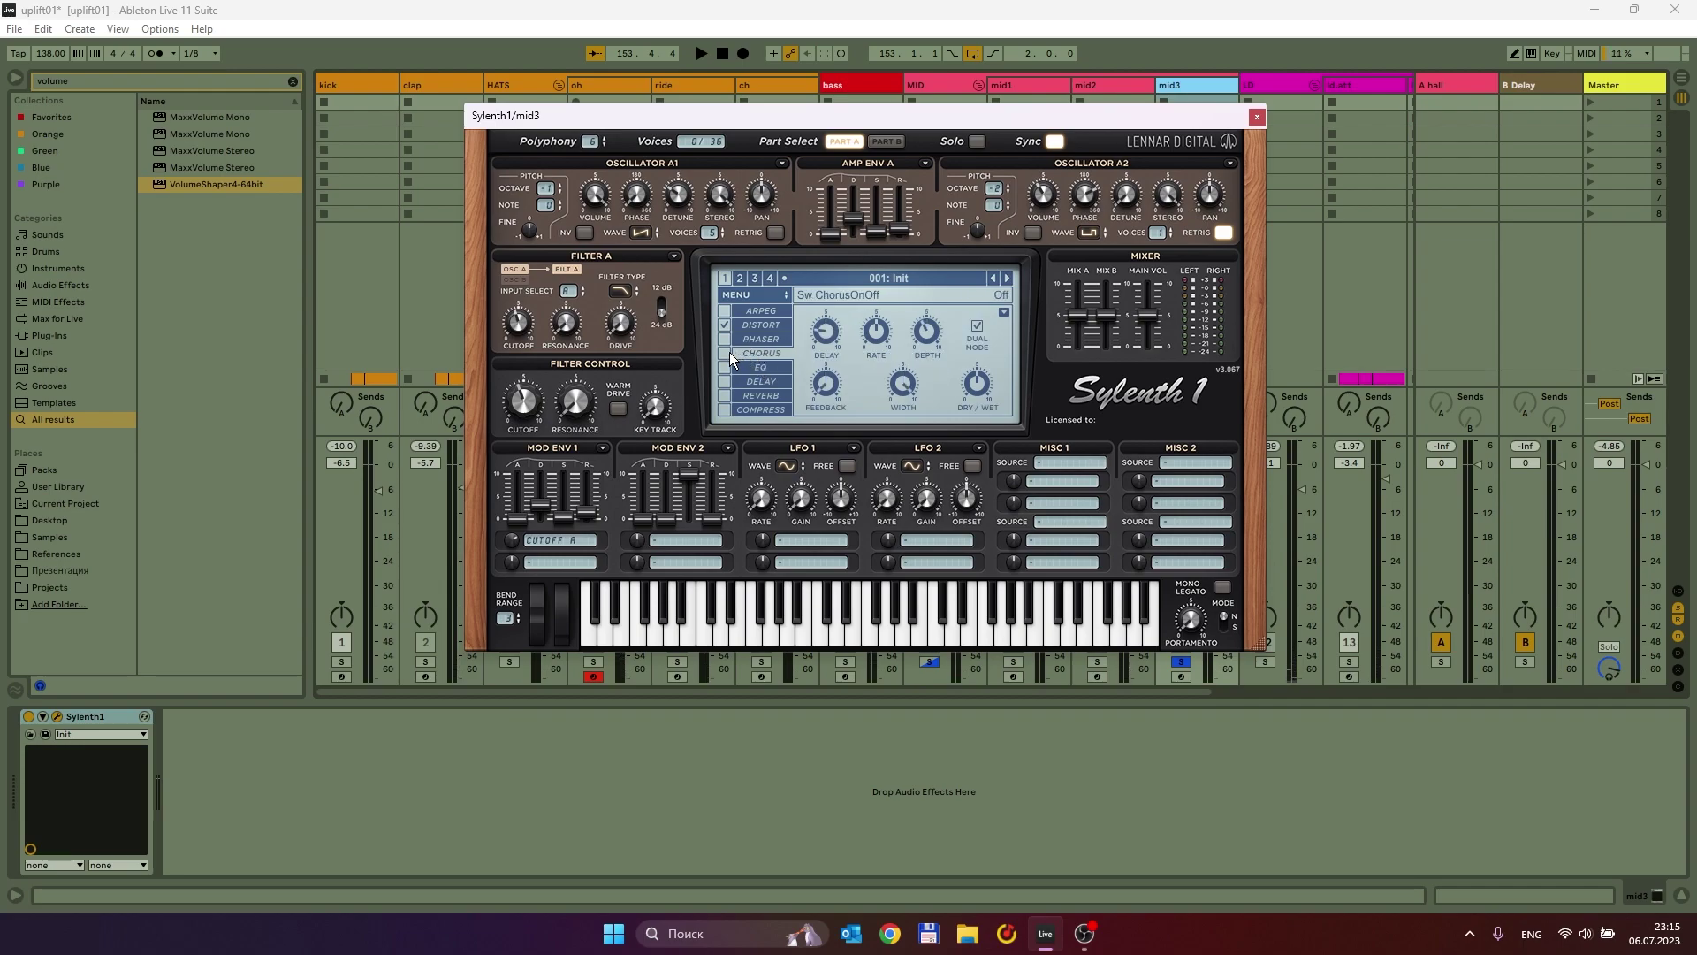
{"action": "left_click", "coordinate": [724, 353]}
{"action": "key", "text": "space"}
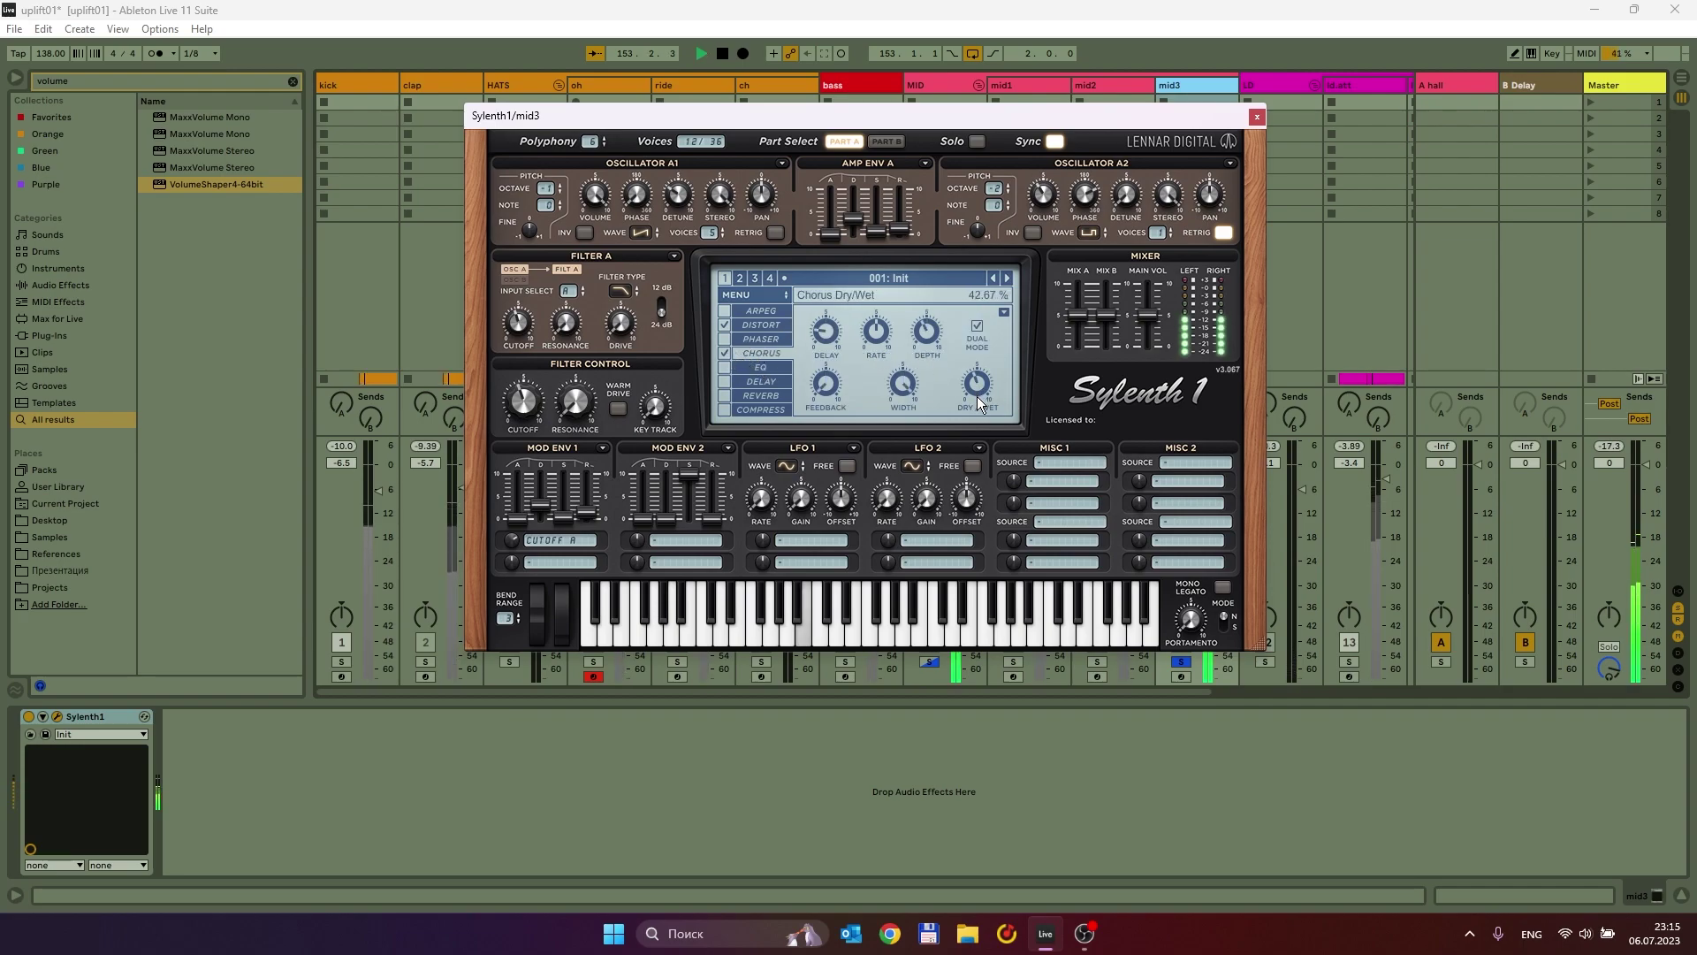
Fine-tune the dry/wet mix and rate of mid3's Sylenth1 Chorus during playback.
{"action": "left_click_drag", "start_coordinate": [976, 417], "coordinate": [972, 436]}
{"action": "left_click_drag", "start_coordinate": [884, 332], "coordinate": [925, 288]}
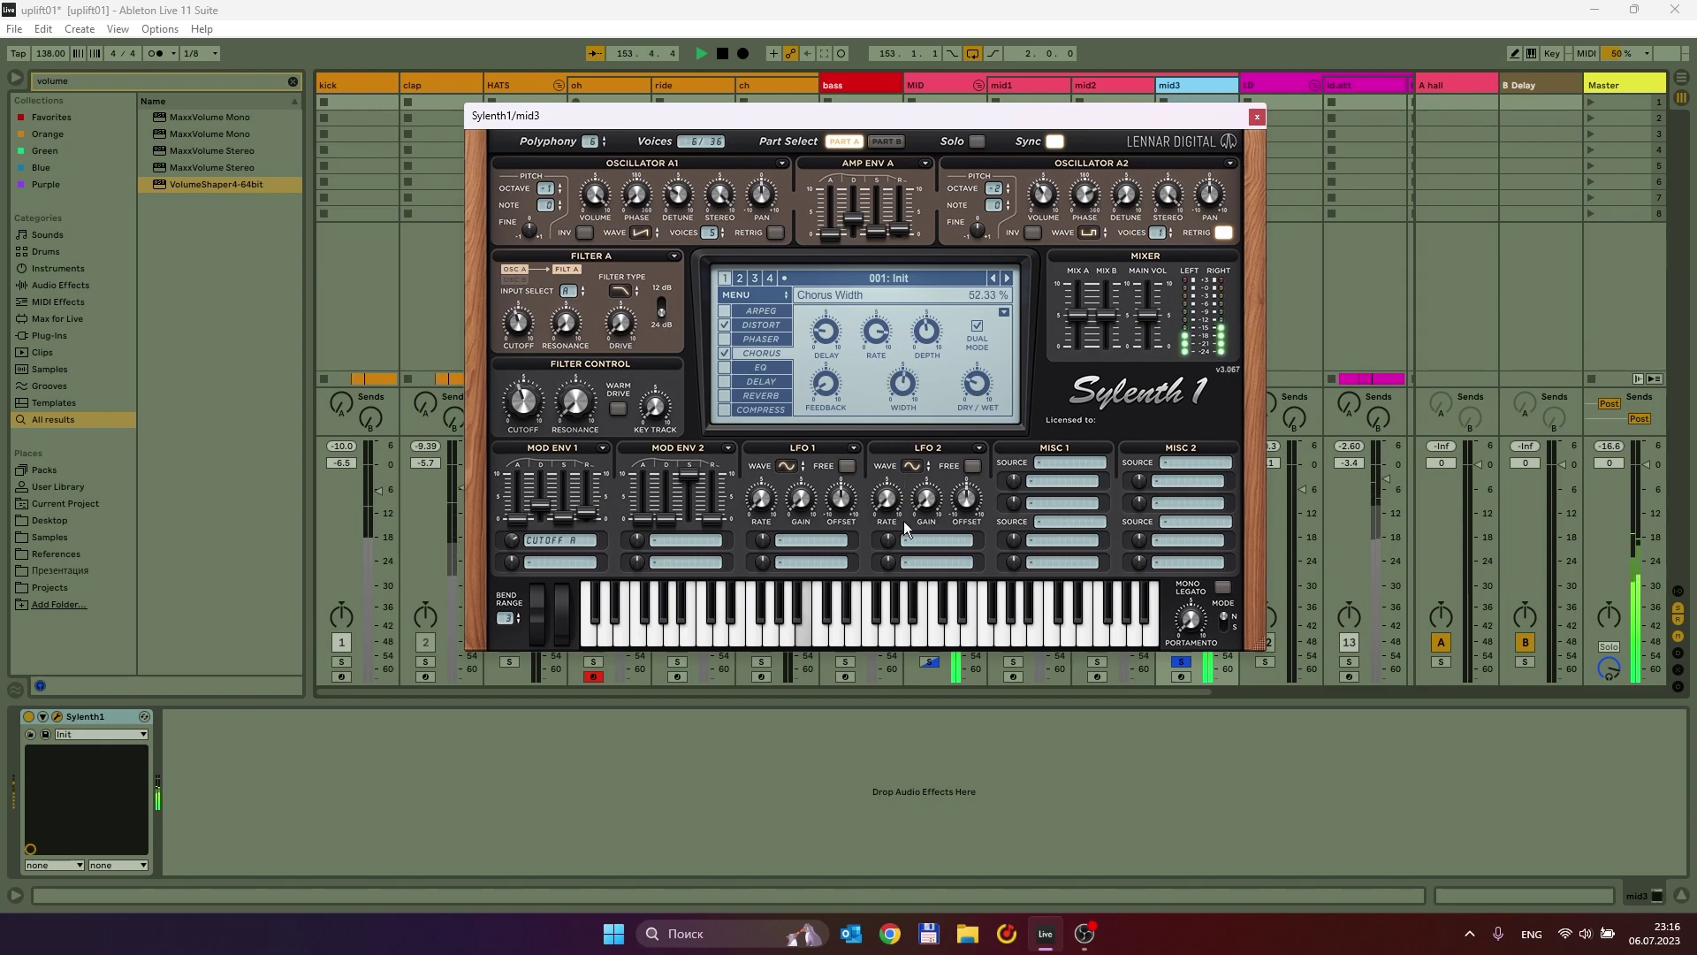
{"action": "left_click_drag", "start_coordinate": [990, 258], "coordinate": [986, 294]}
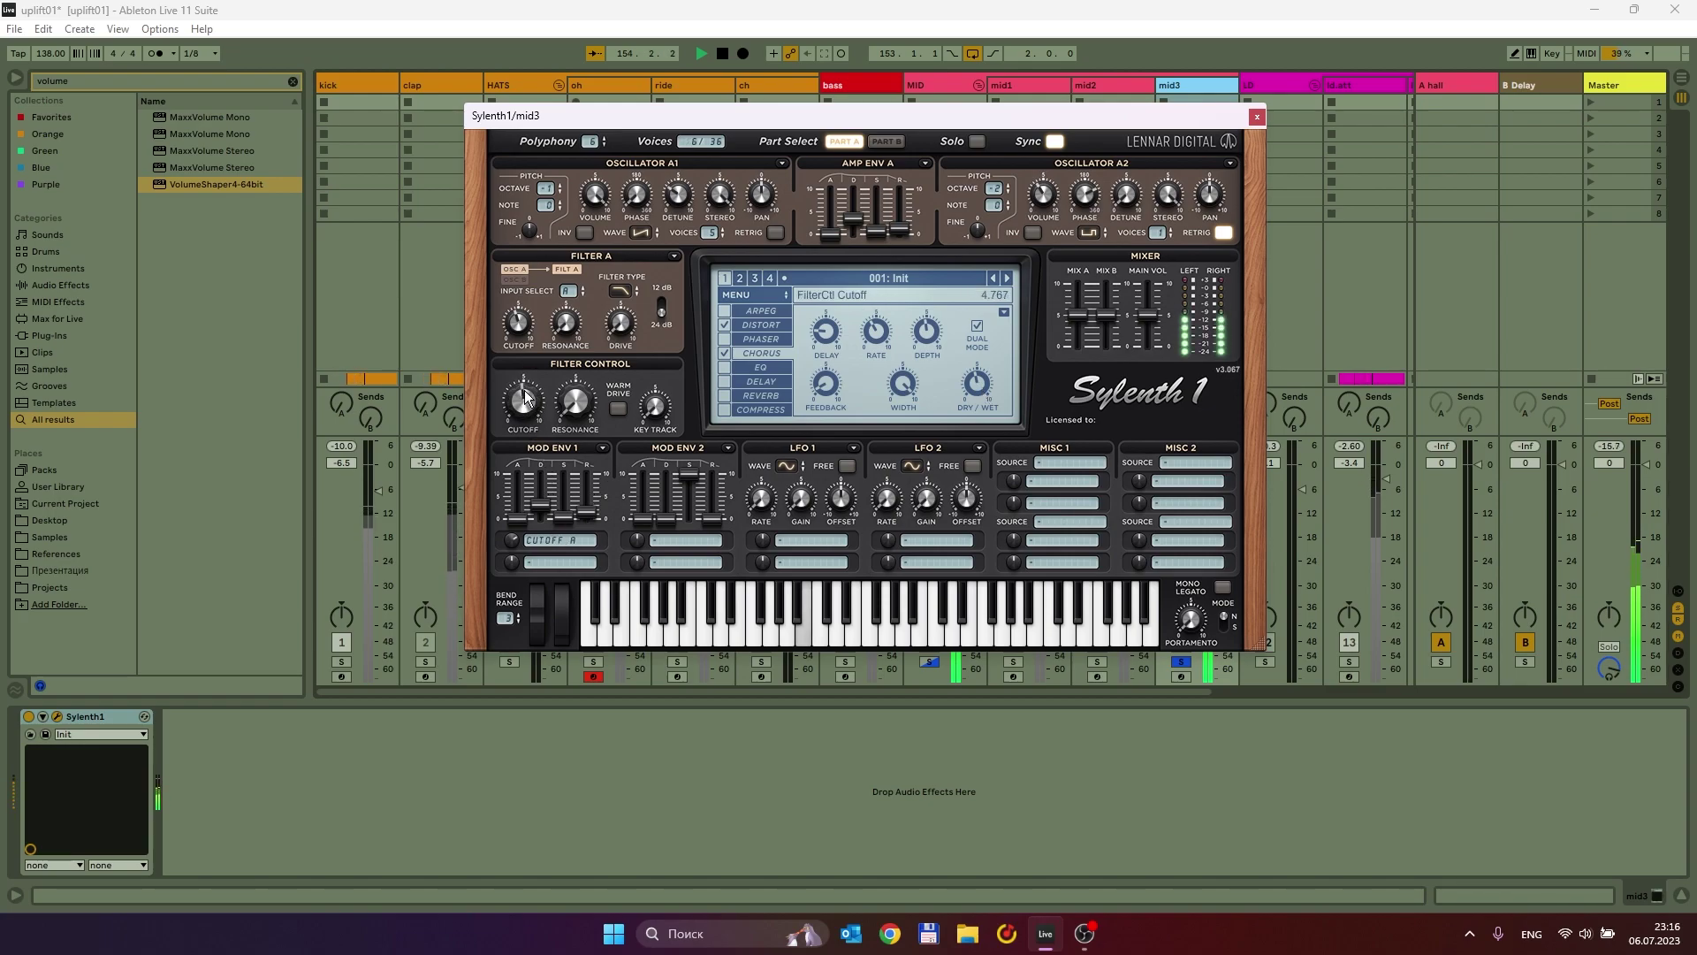
Enable Sylenth1's EQ on mid3, adjust its treble gain and bass frequency, and close the synth.
{"action": "left_click", "coordinate": [757, 368]}
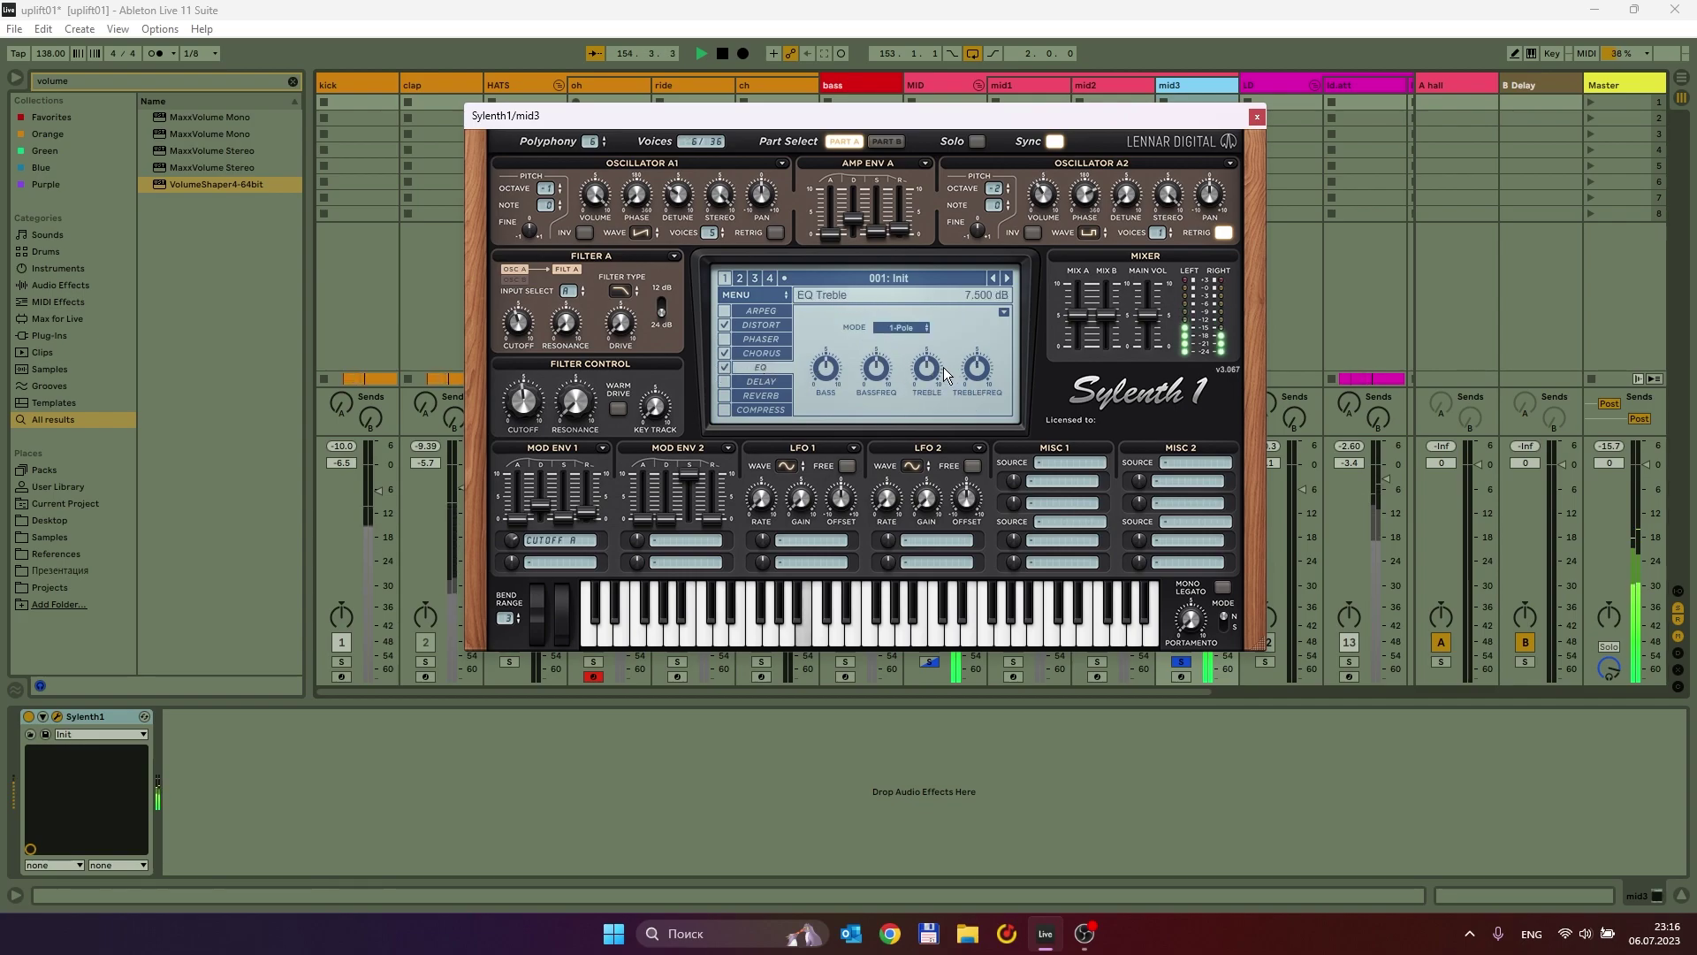
{"action": "left_click_drag", "start_coordinate": [936, 369], "coordinate": [926, 412]}
{"action": "mouse_move", "coordinate": [889, 378]}
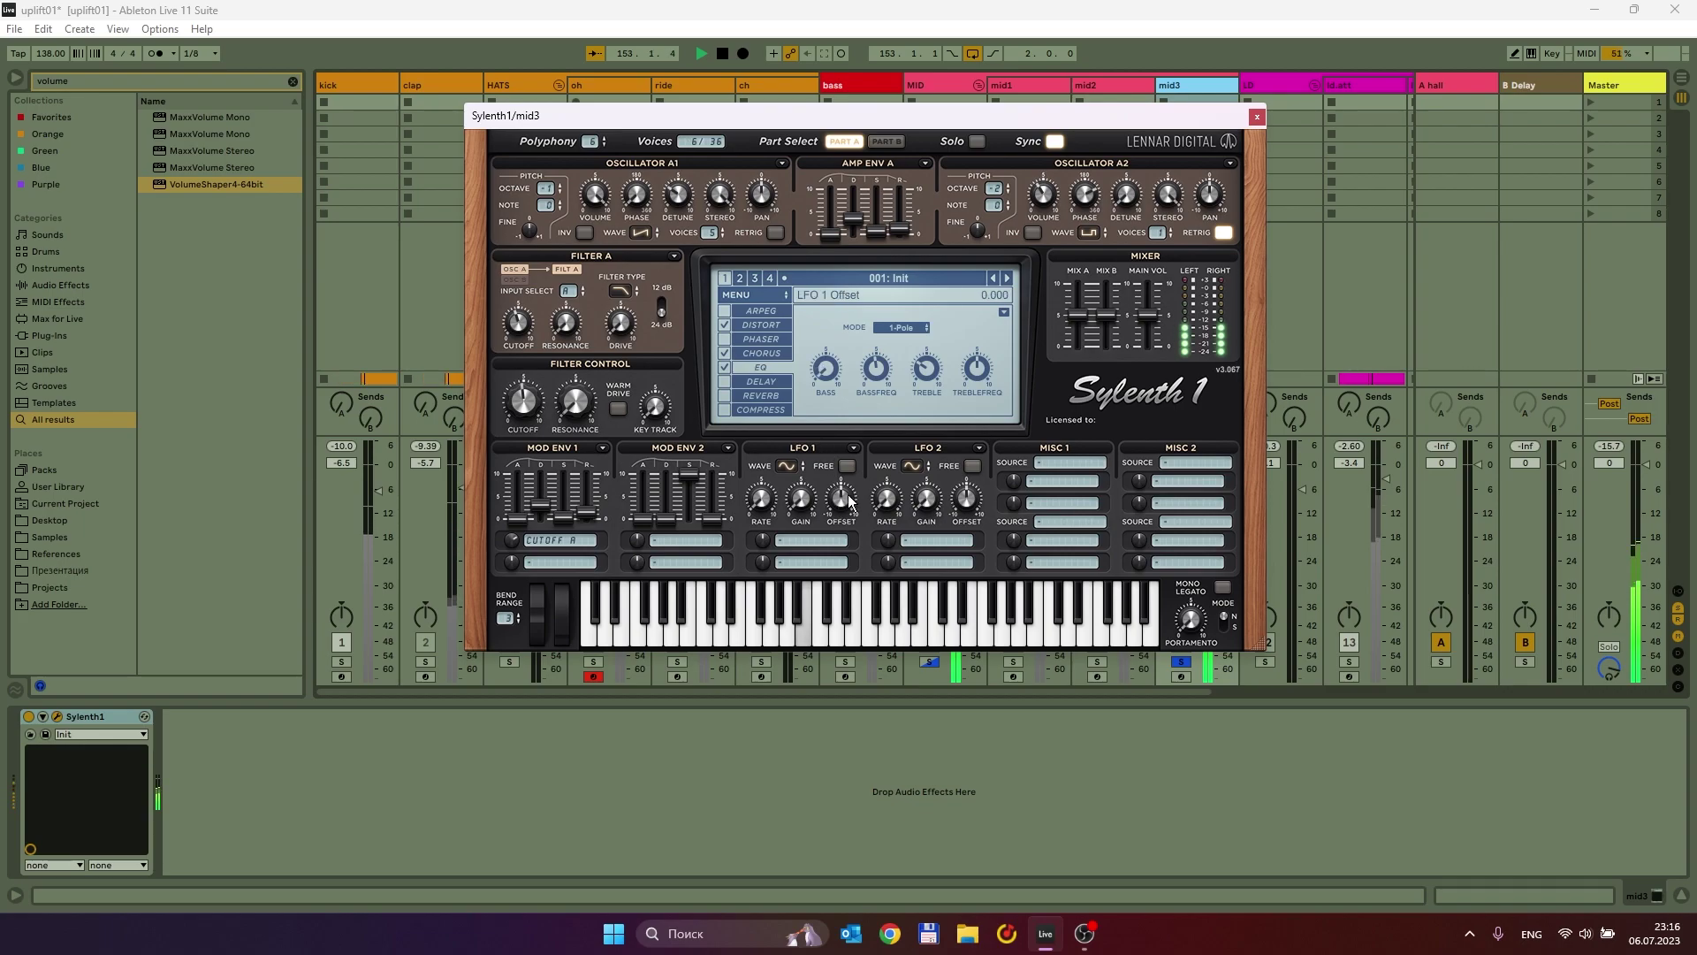
{"action": "left_click_drag", "start_coordinate": [872, 347], "coordinate": [875, 365]}
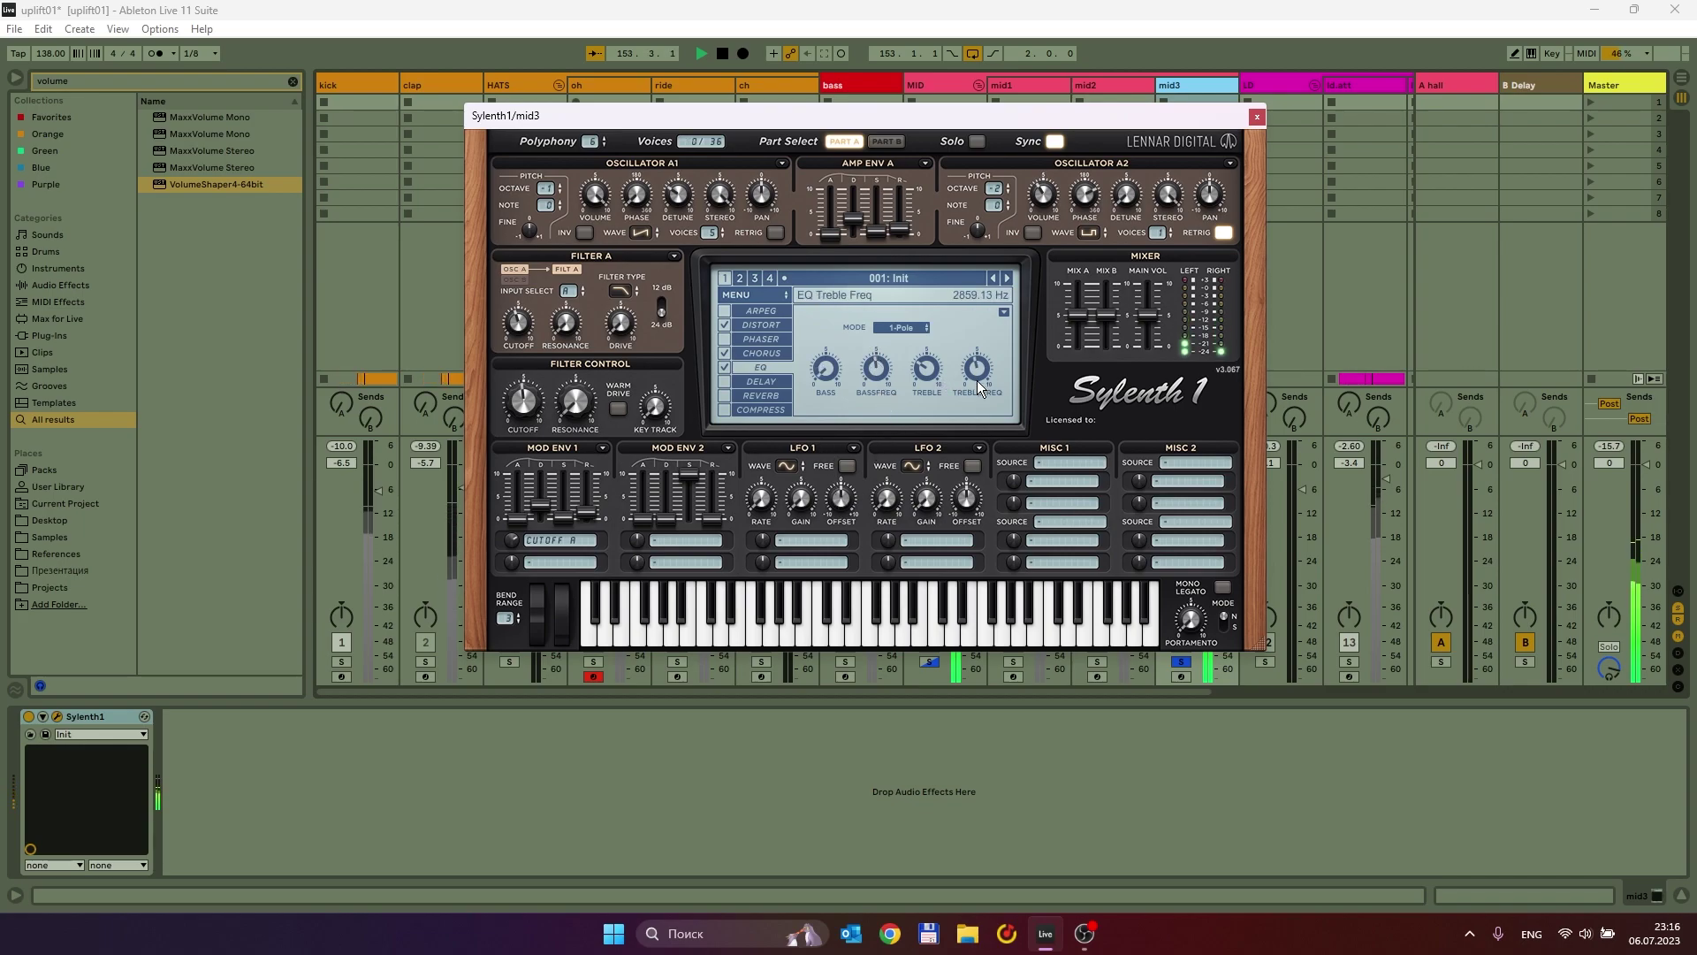
{"action": "left_click", "coordinate": [1256, 117]}
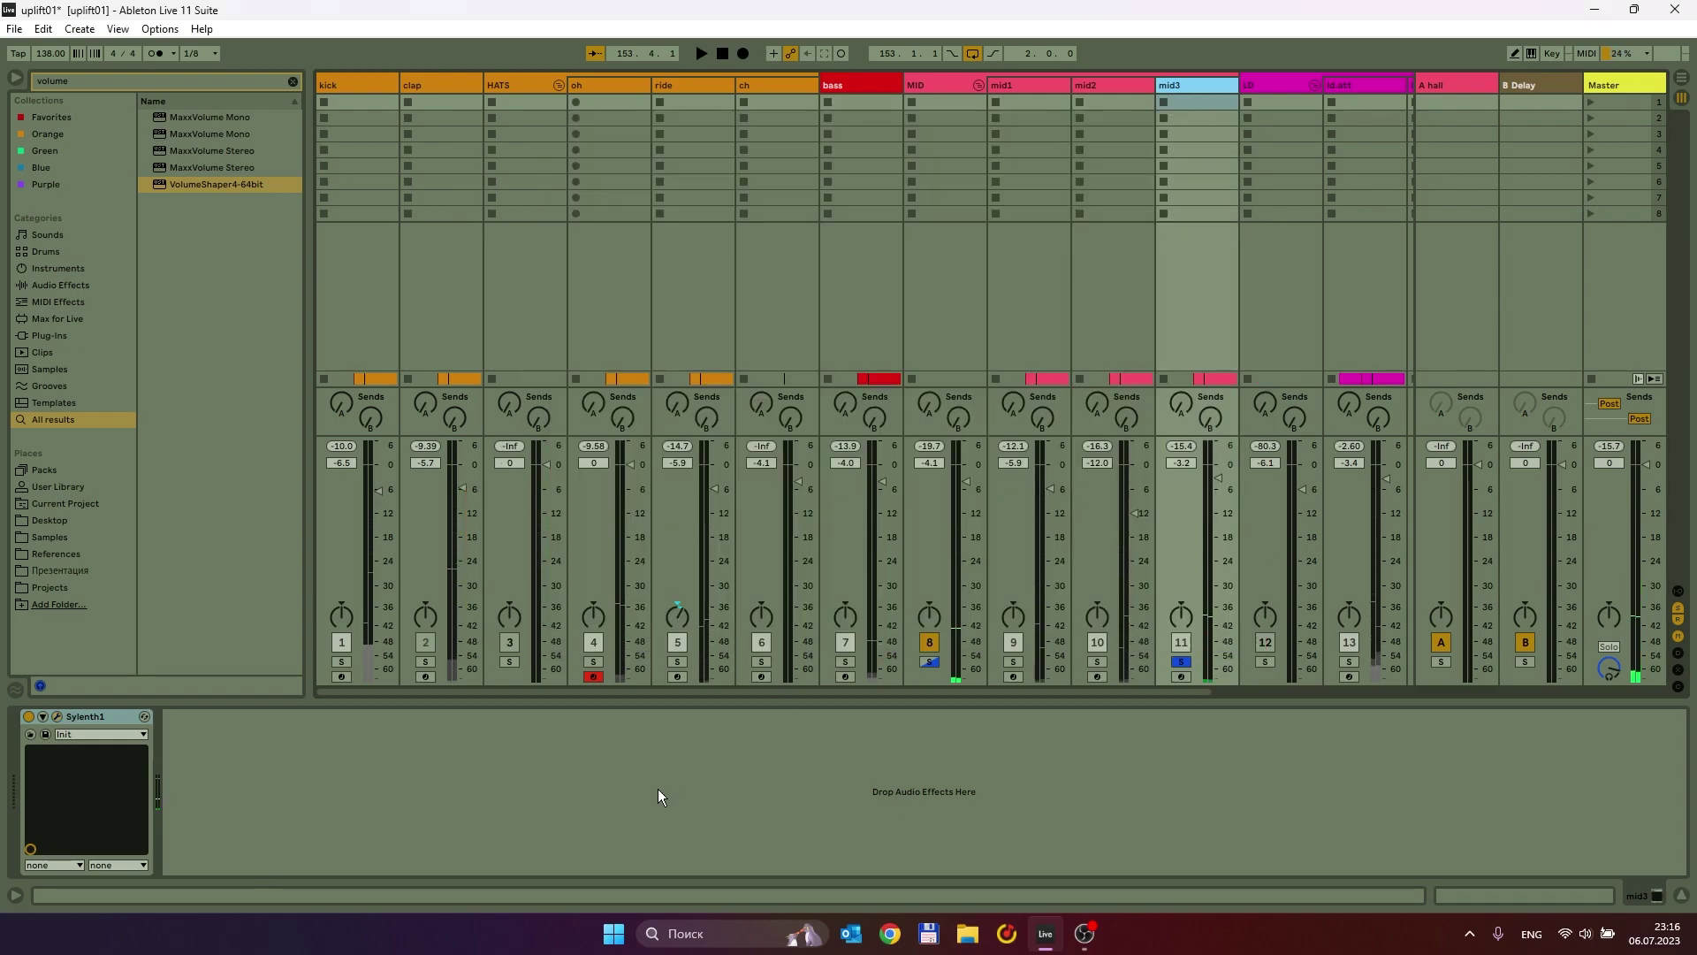
Add an EQ Eight to mid3 and set its band 1 low cut to 104 Hz with a Q of 0.87.
{"action": "key", "text": "ctrl+f"}
{"action": "type", "text": "eq"}
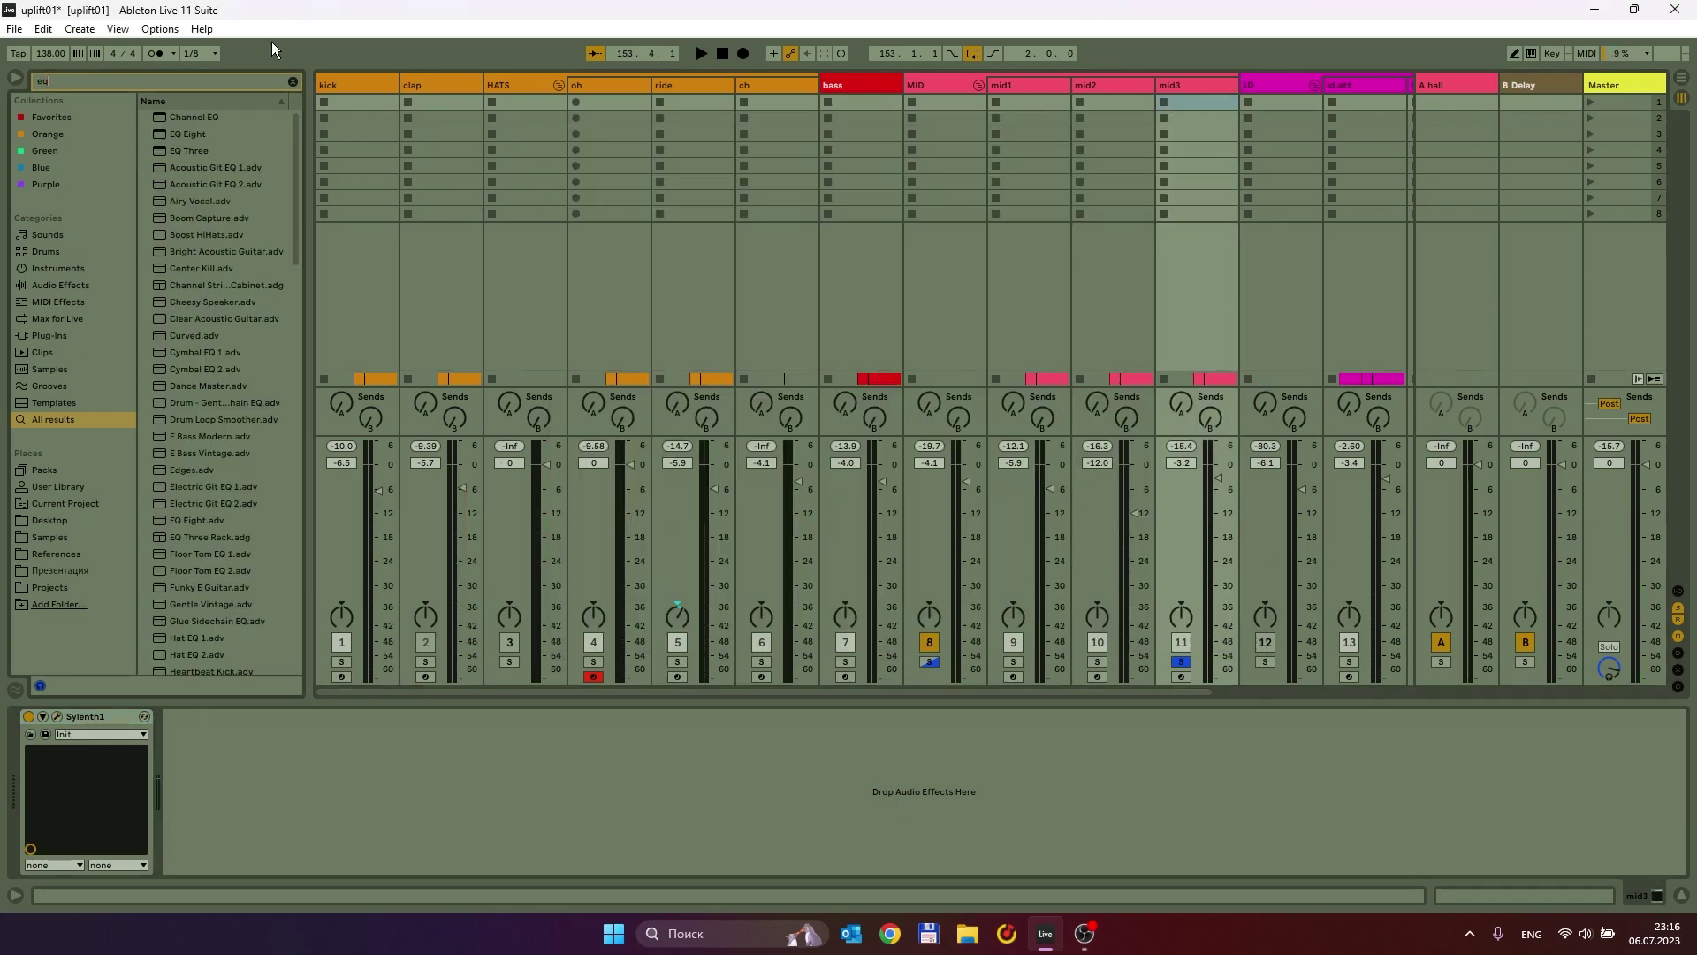
{"action": "double_click", "coordinate": [195, 135]}
{"action": "key", "text": "space"}
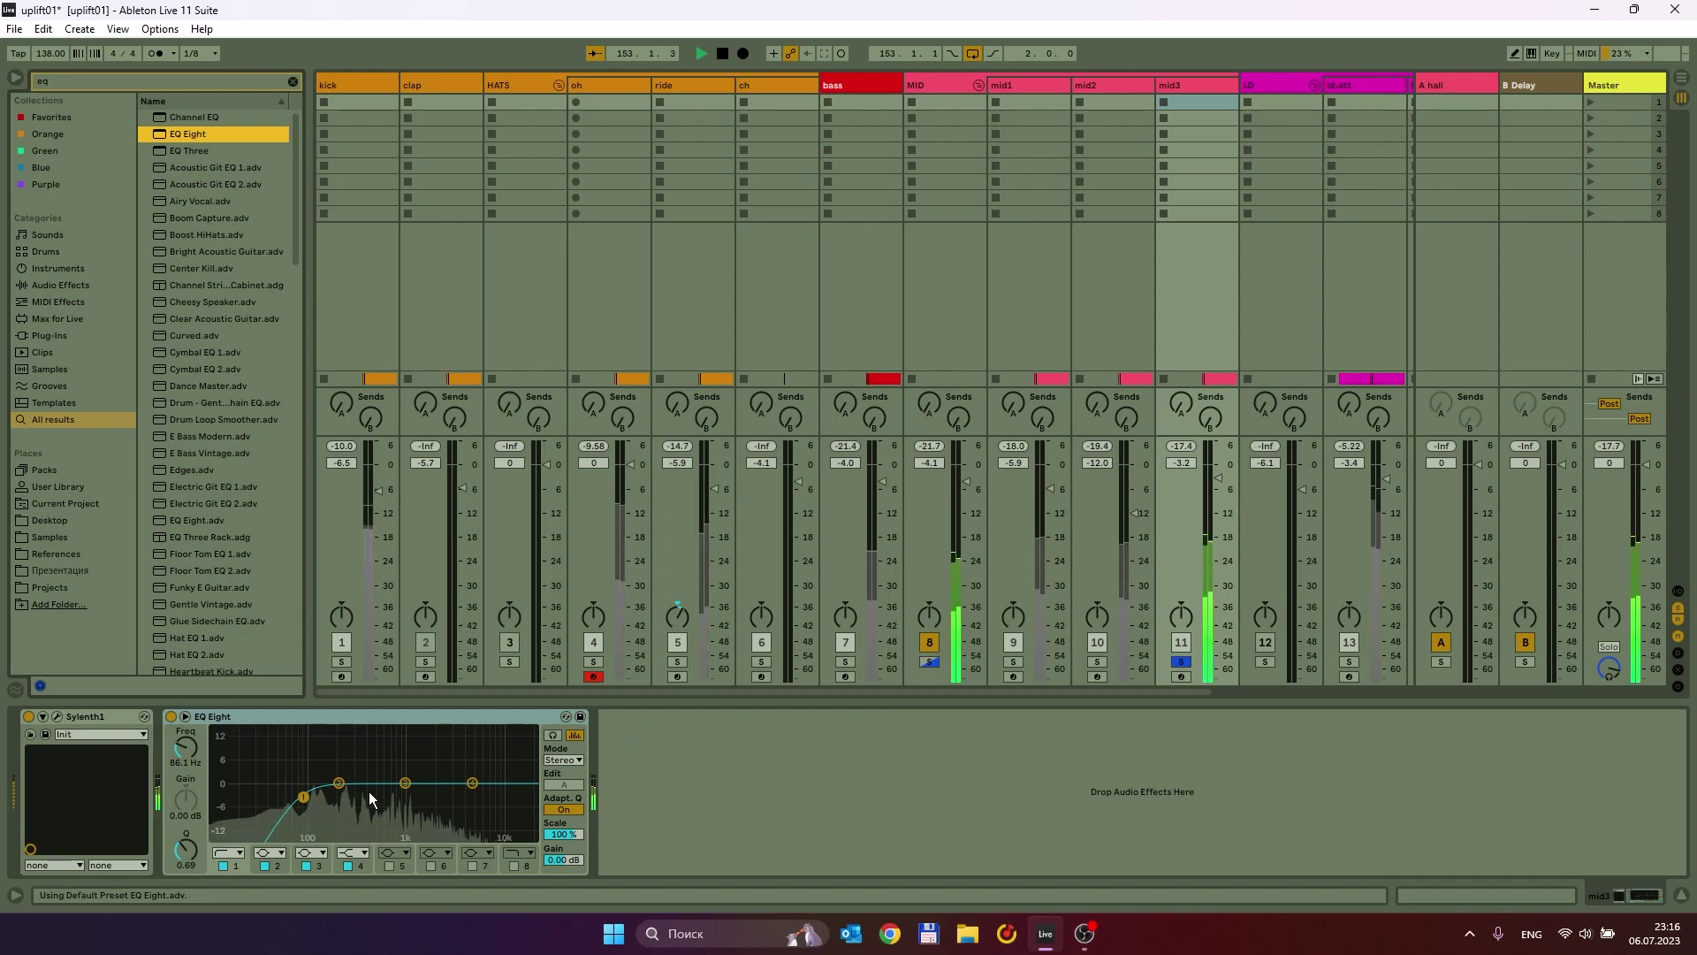
{"action": "left_click_drag", "start_coordinate": [303, 796], "coordinate": [311, 788]}
{"action": "key", "text": "space"}
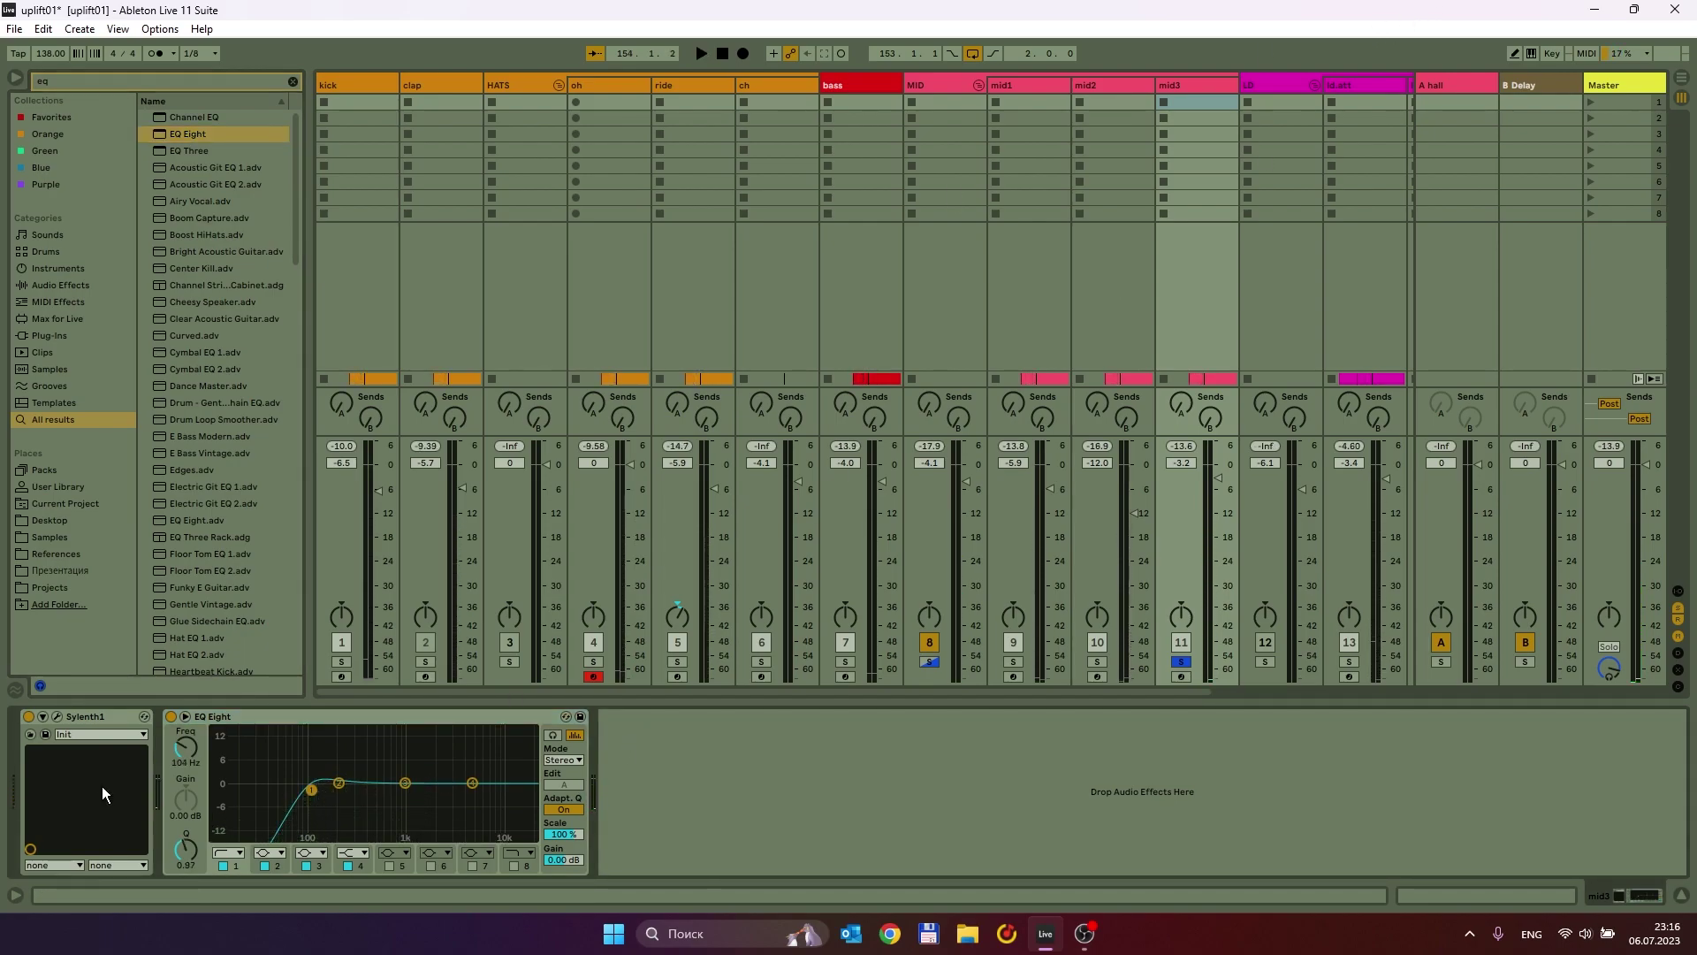
In mid3's EQ Eight, make a narrow band 3 cut at 612 Hz with Q 8.70 and boost band 4 by 2.11 dB at 4.84 kHz.
{"action": "key", "text": "space"}
{"action": "left_click_drag", "start_coordinate": [405, 782], "coordinate": [384, 742]}
{"action": "key", "text": "space"}
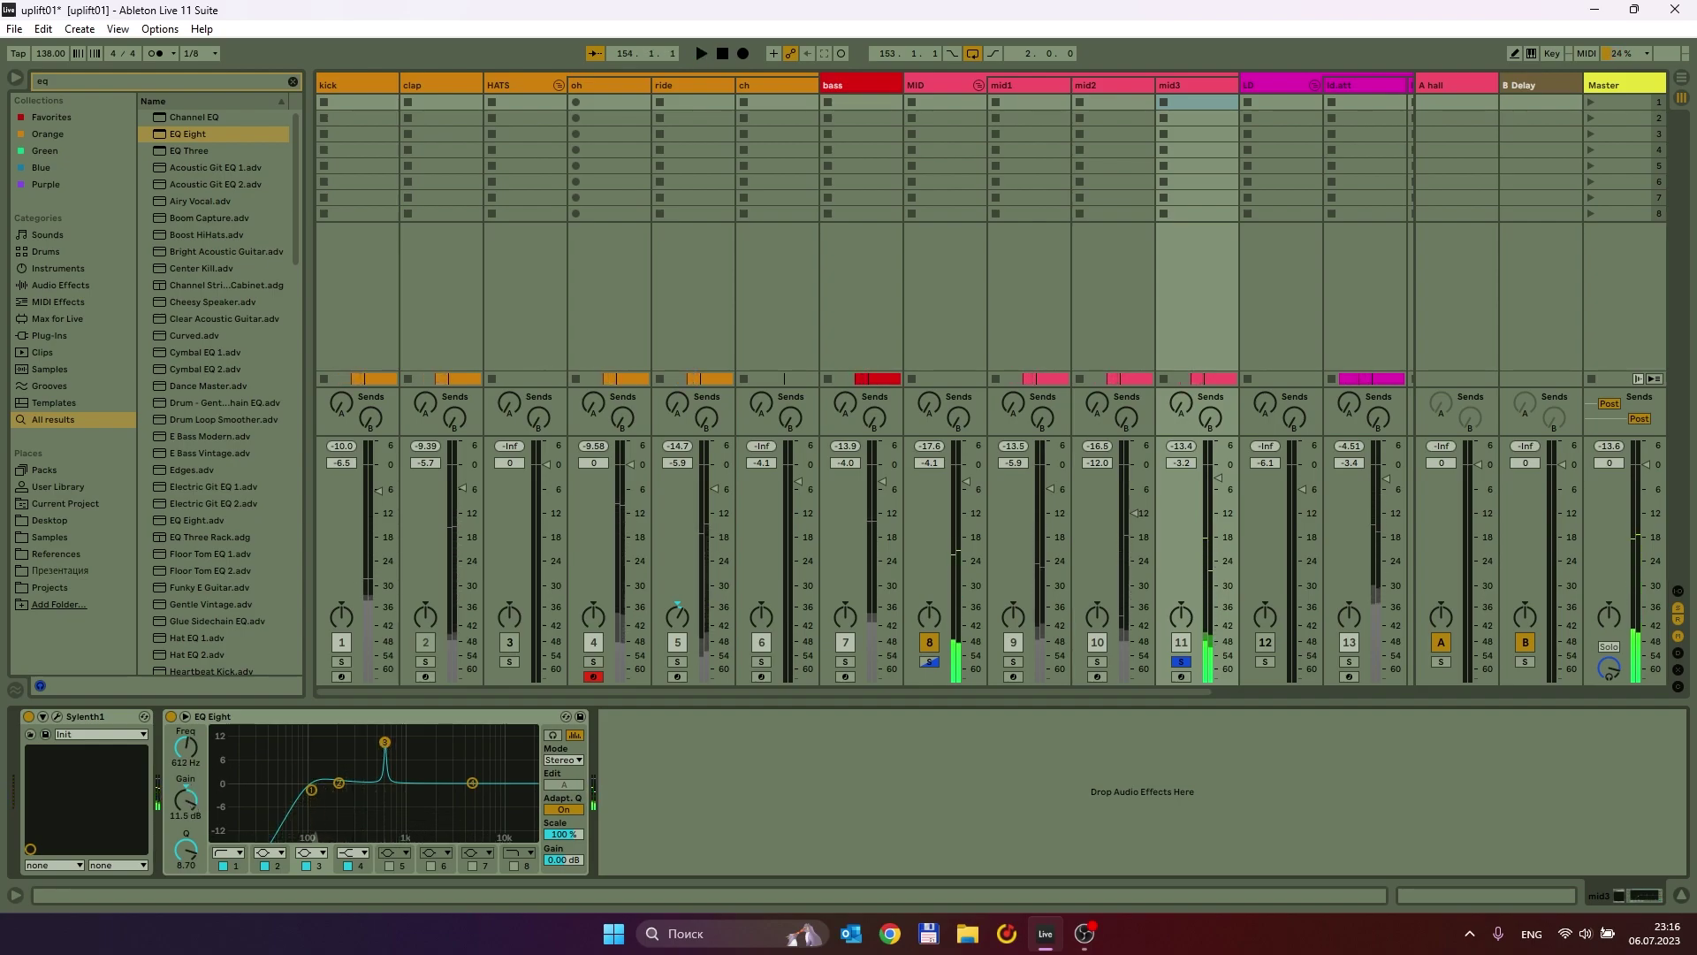
{"action": "left_click_drag", "start_coordinate": [188, 803], "coordinate": [188, 875]}
{"action": "left_click_drag", "start_coordinate": [472, 783], "coordinate": [471, 775]}
{"action": "key", "text": "space"}
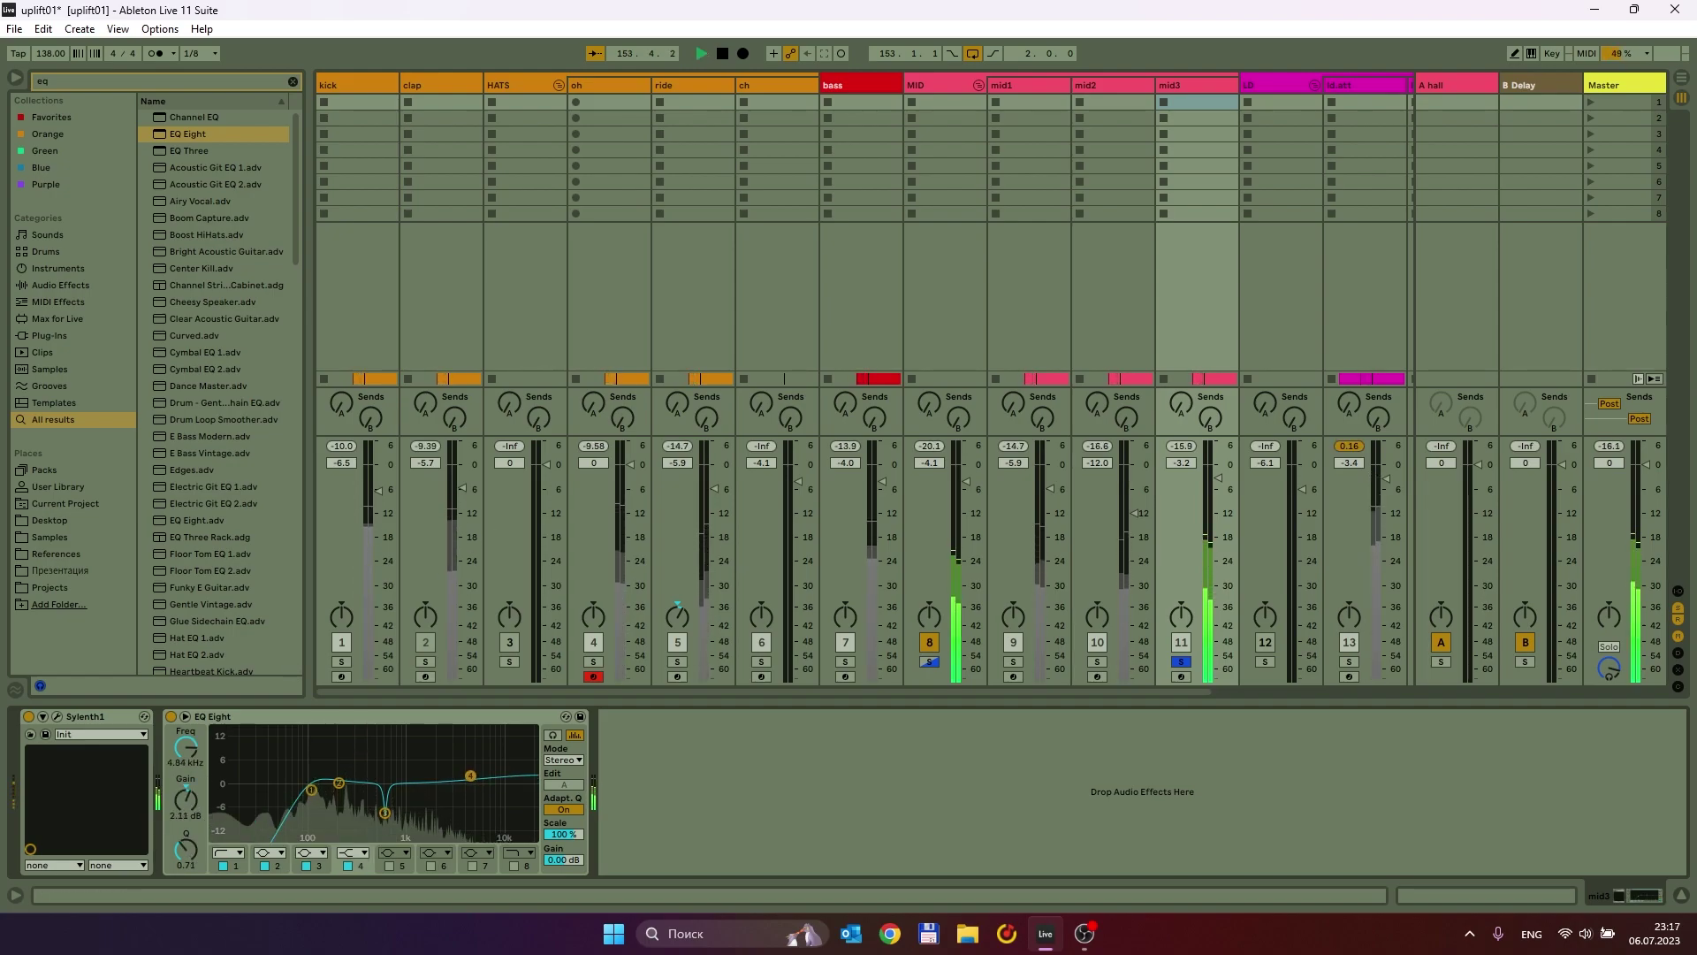
Reopen Sylenth1 on mid3, try the octave of oscillator A1 and set oscillator A2's phase to 100.80 degrees.
{"action": "left_click", "coordinate": [1200, 84]}
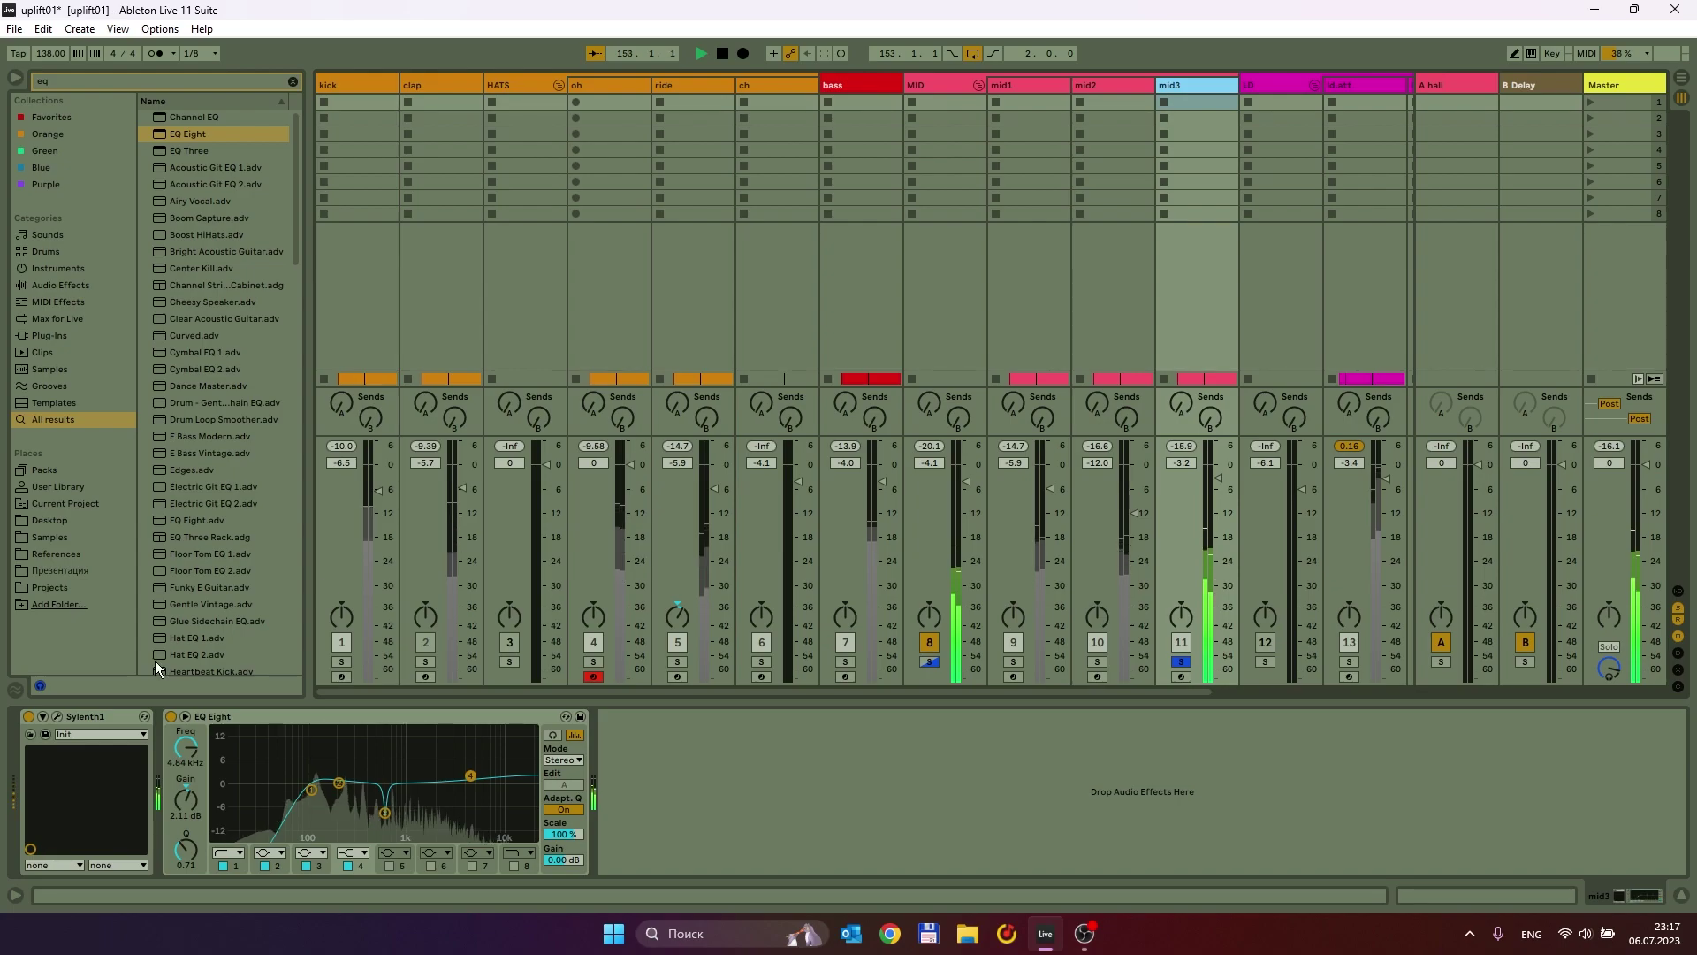
{"action": "left_click", "coordinate": [56, 716]}
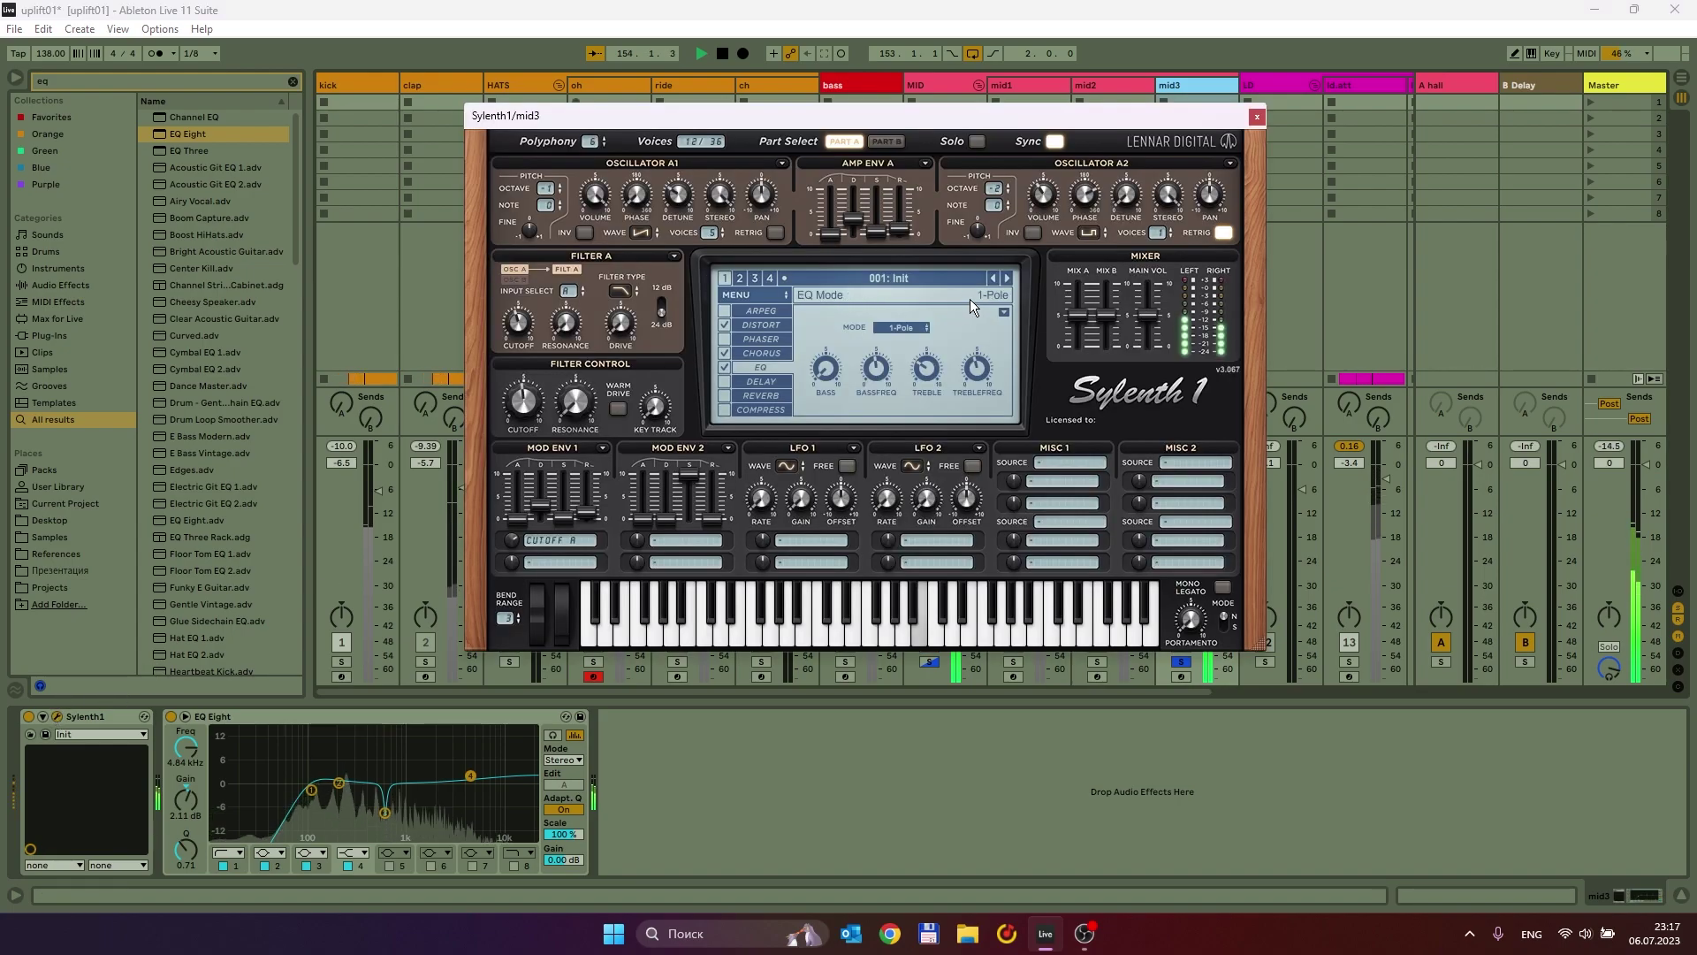
{"action": "left_click", "coordinate": [546, 193]}
{"action": "scroll", "coordinate": [547, 201], "scroll_direction": "up", "scroll_amount": 1}
{"action": "left_click_drag", "start_coordinate": [1089, 209], "coordinate": [1096, 327]}
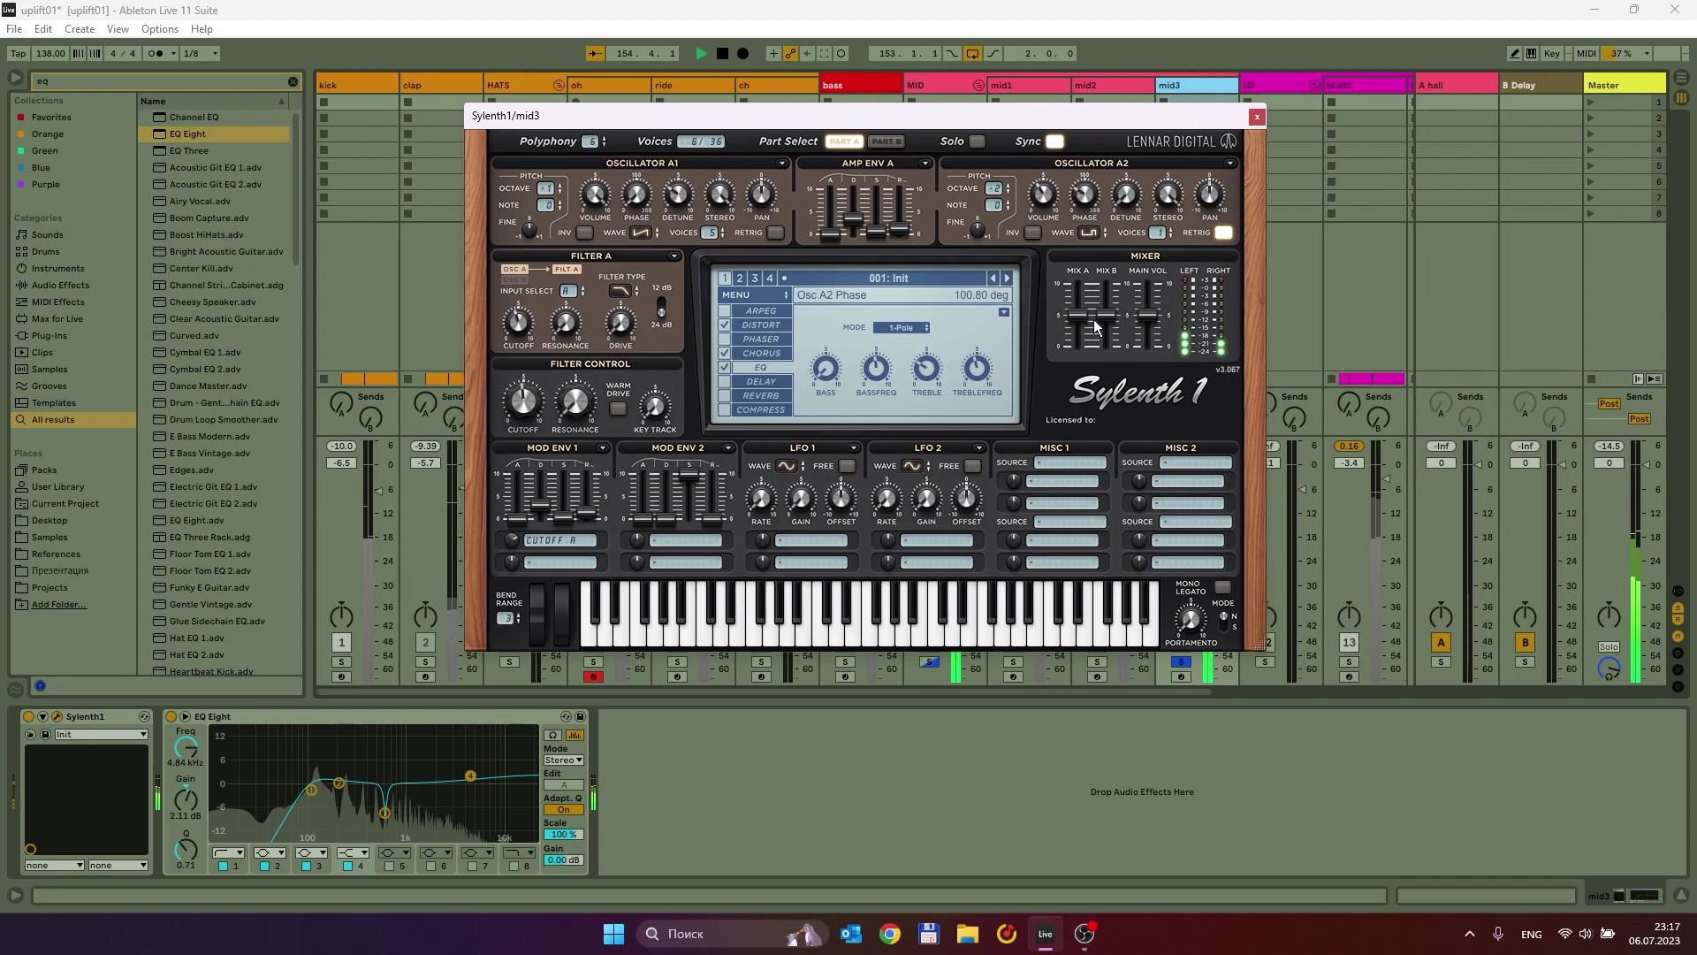
Fine-tune Sylenth1's filter control cutoff, mod envelope 1 decay and amp envelope A sustain by ear.
{"action": "left_click_drag", "start_coordinate": [518, 439], "coordinate": [521, 424]}
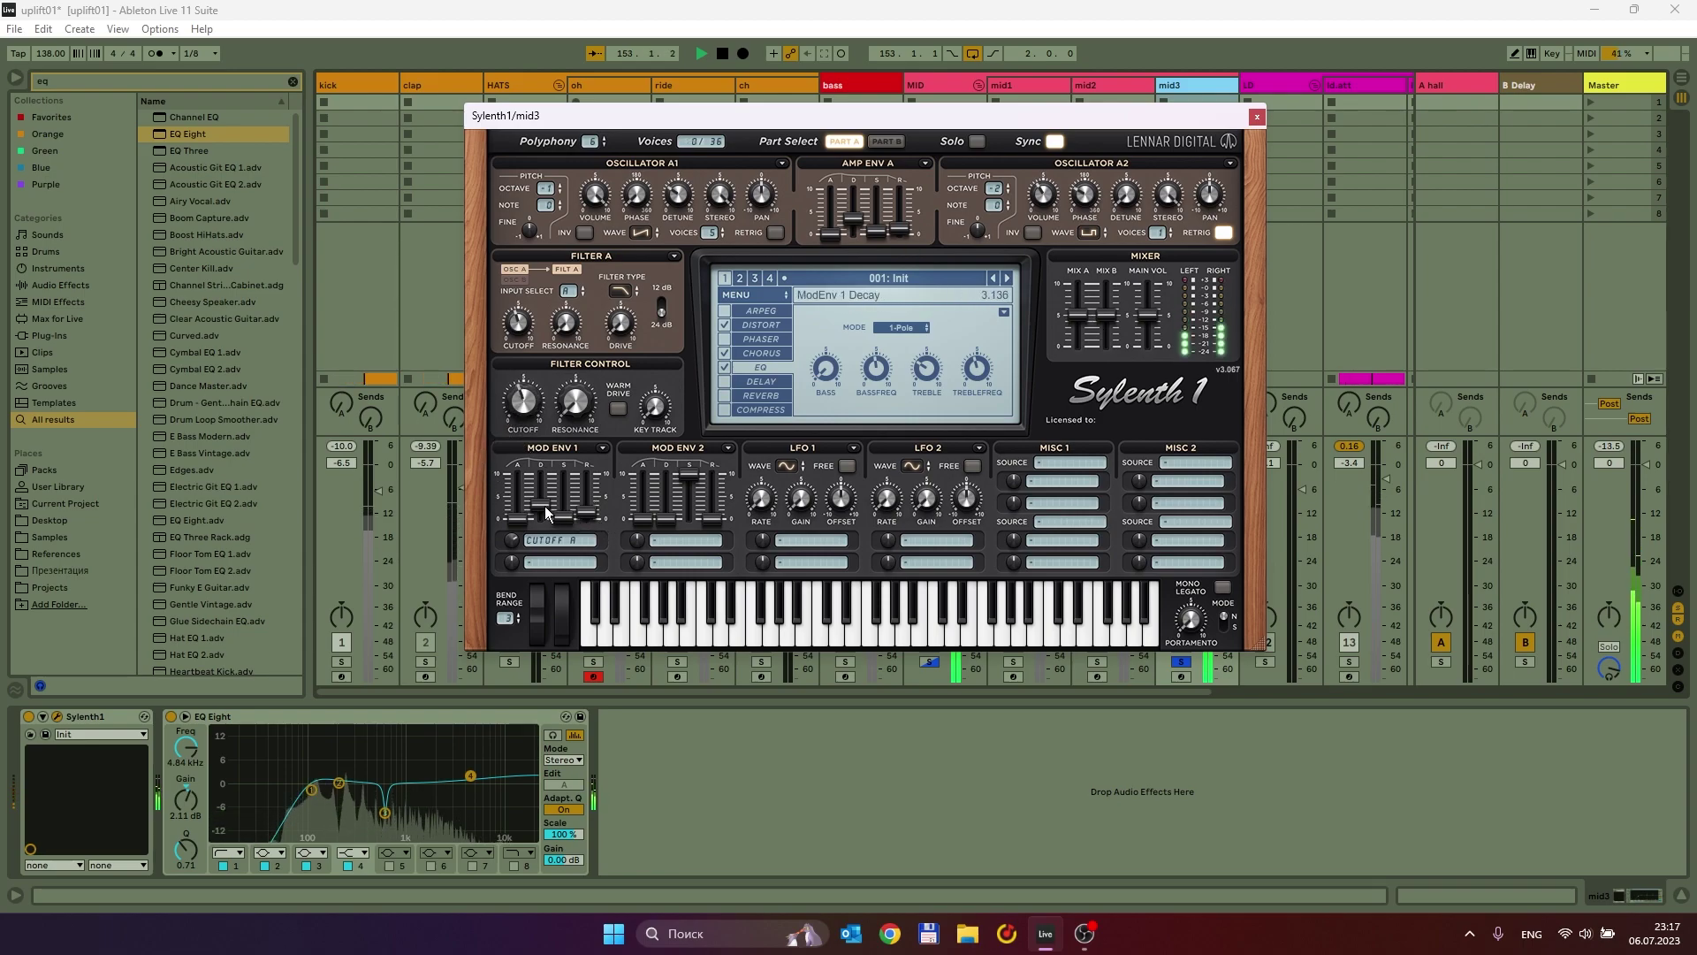
{"action": "left_click_drag", "start_coordinate": [541, 505], "coordinate": [541, 516]}
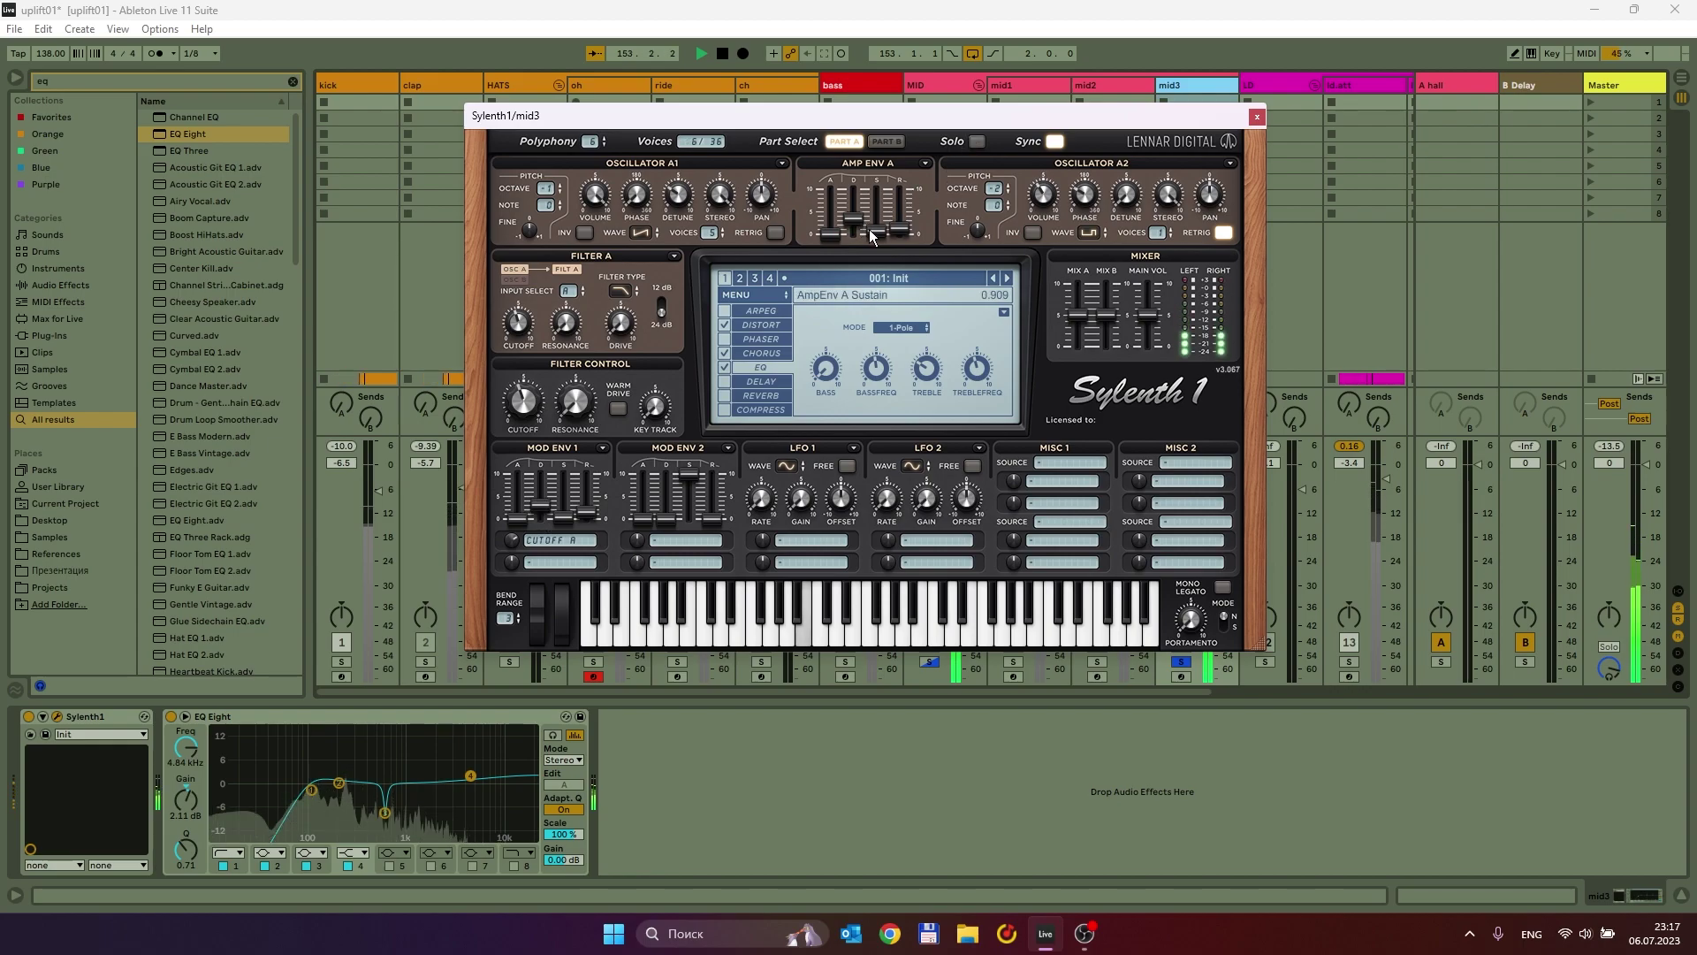
{"action": "left_click_drag", "start_coordinate": [873, 225], "coordinate": [873, 205]}
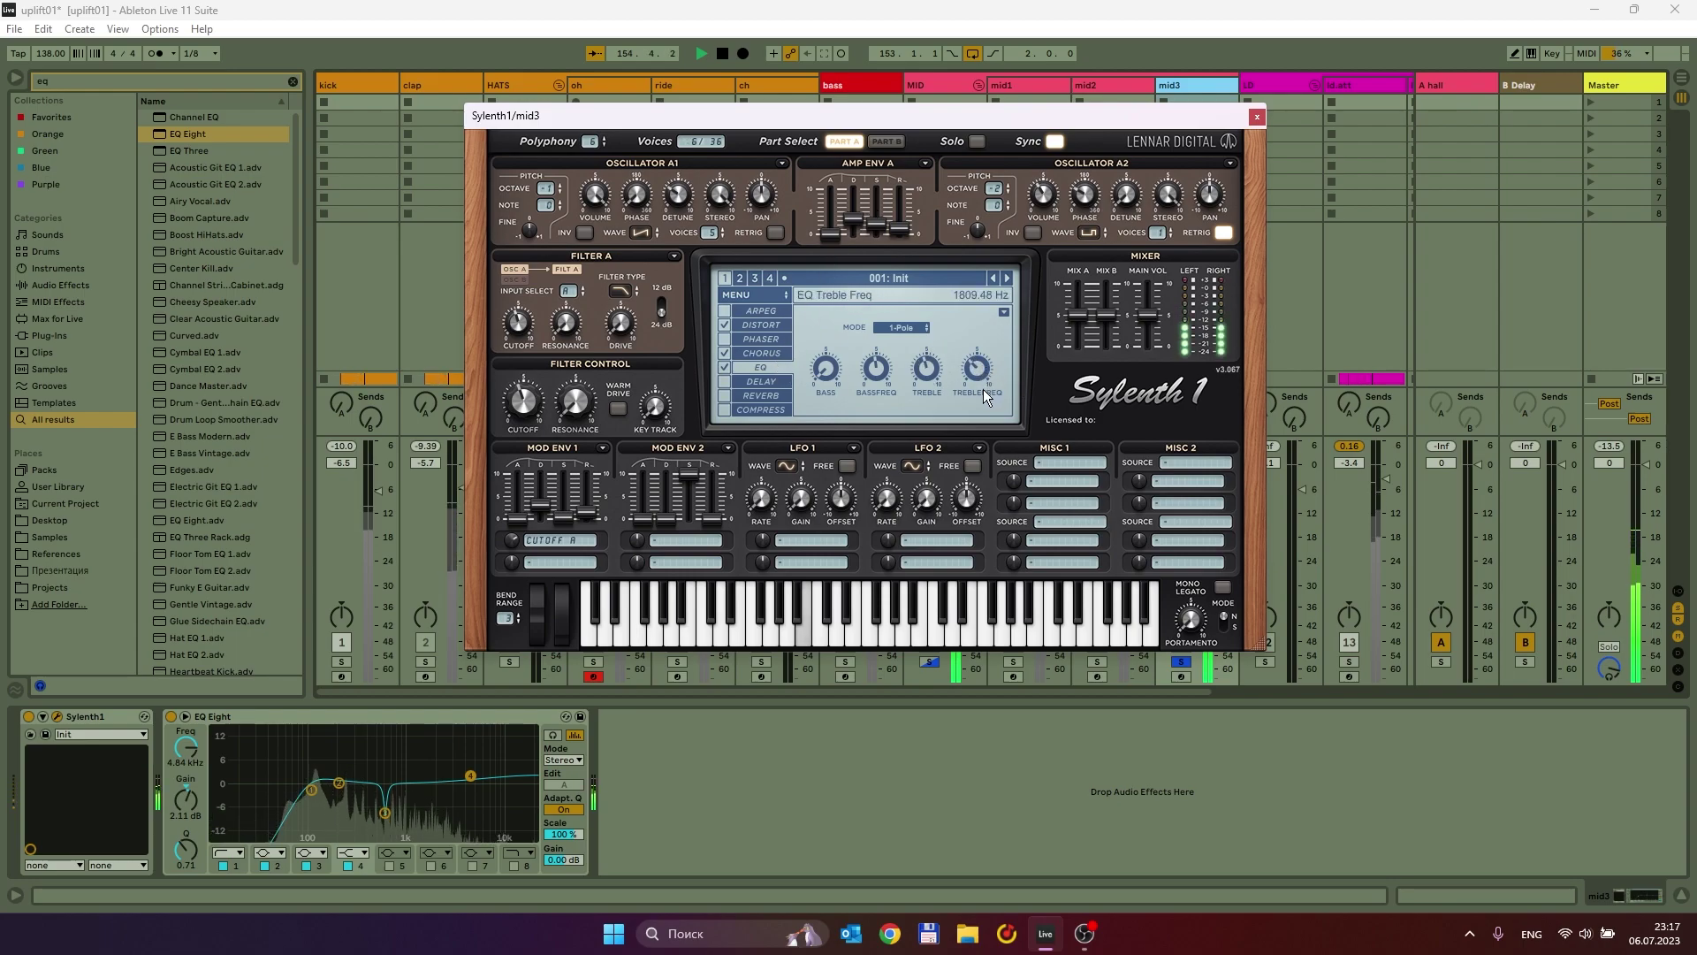
Set the treble of Sylenth1's EQ to 4.350 dB, compare with the EQ bypassed and show the compressor settings.
{"action": "left_click_drag", "start_coordinate": [925, 386], "coordinate": [921, 403]}
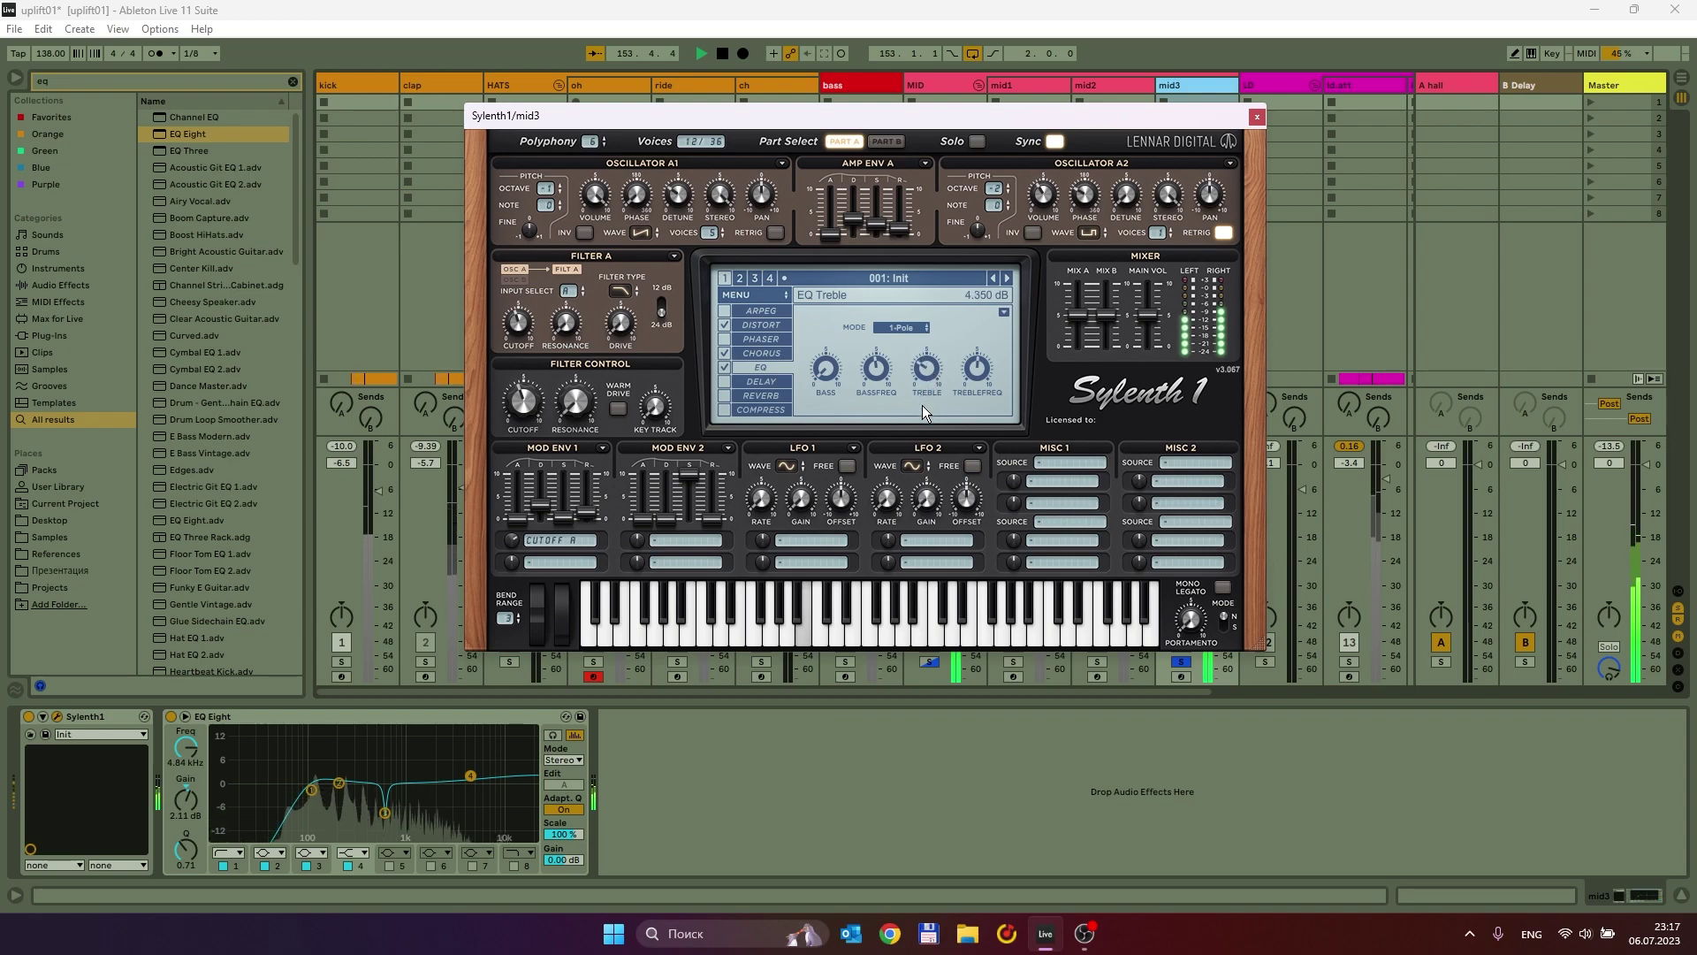
{"action": "left_click", "coordinate": [725, 366]}
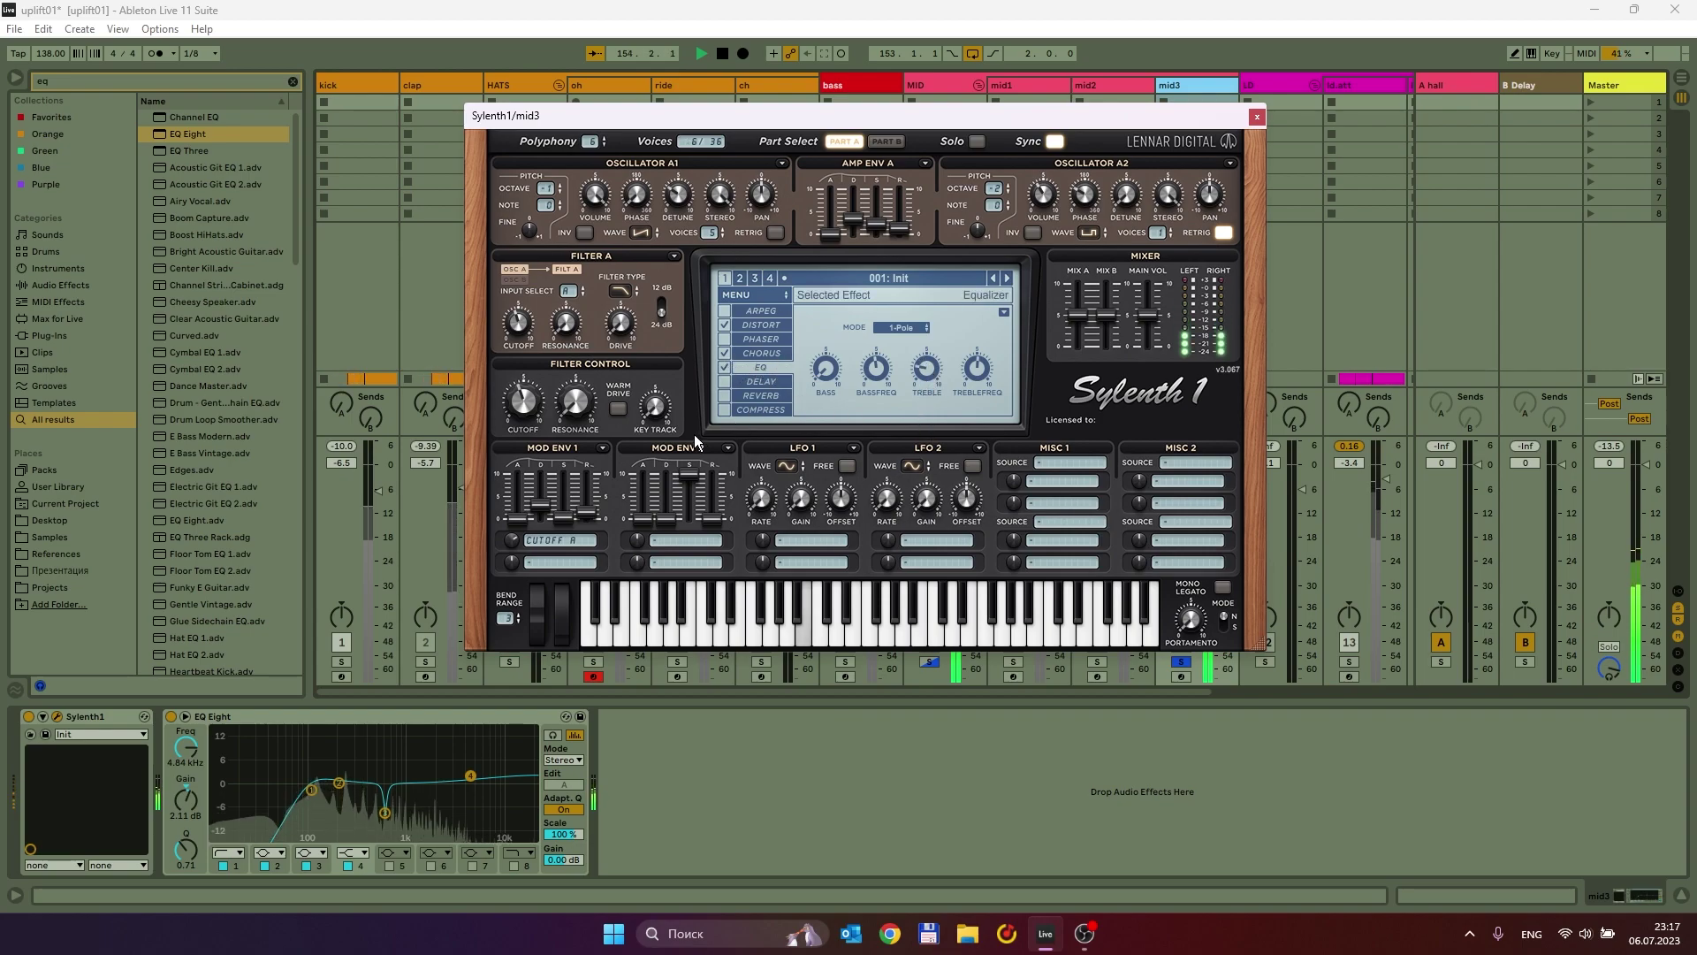
{"action": "left_click", "coordinate": [767, 409]}
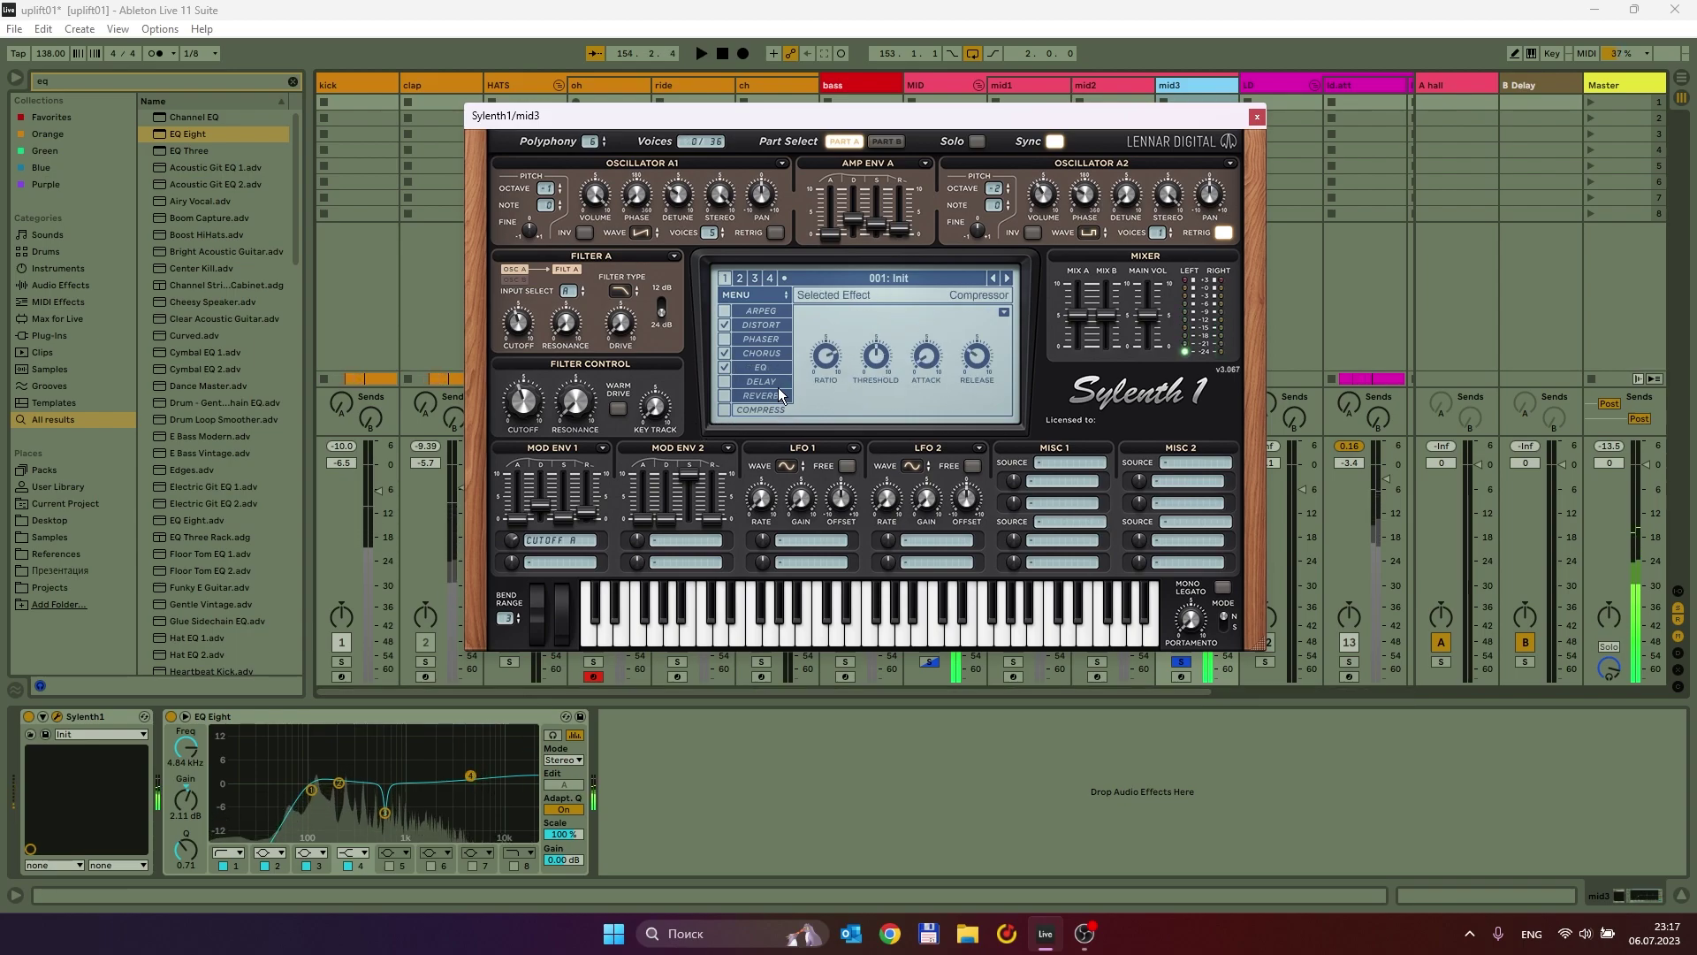
Set band 4 of mid3's EQ Eight to 5.39 kHz with -1.36 dB gain, adjust Sylenth1's amp envelope decay and close the synth.
{"action": "left_click_drag", "start_coordinate": [471, 776], "coordinate": [474, 778]}
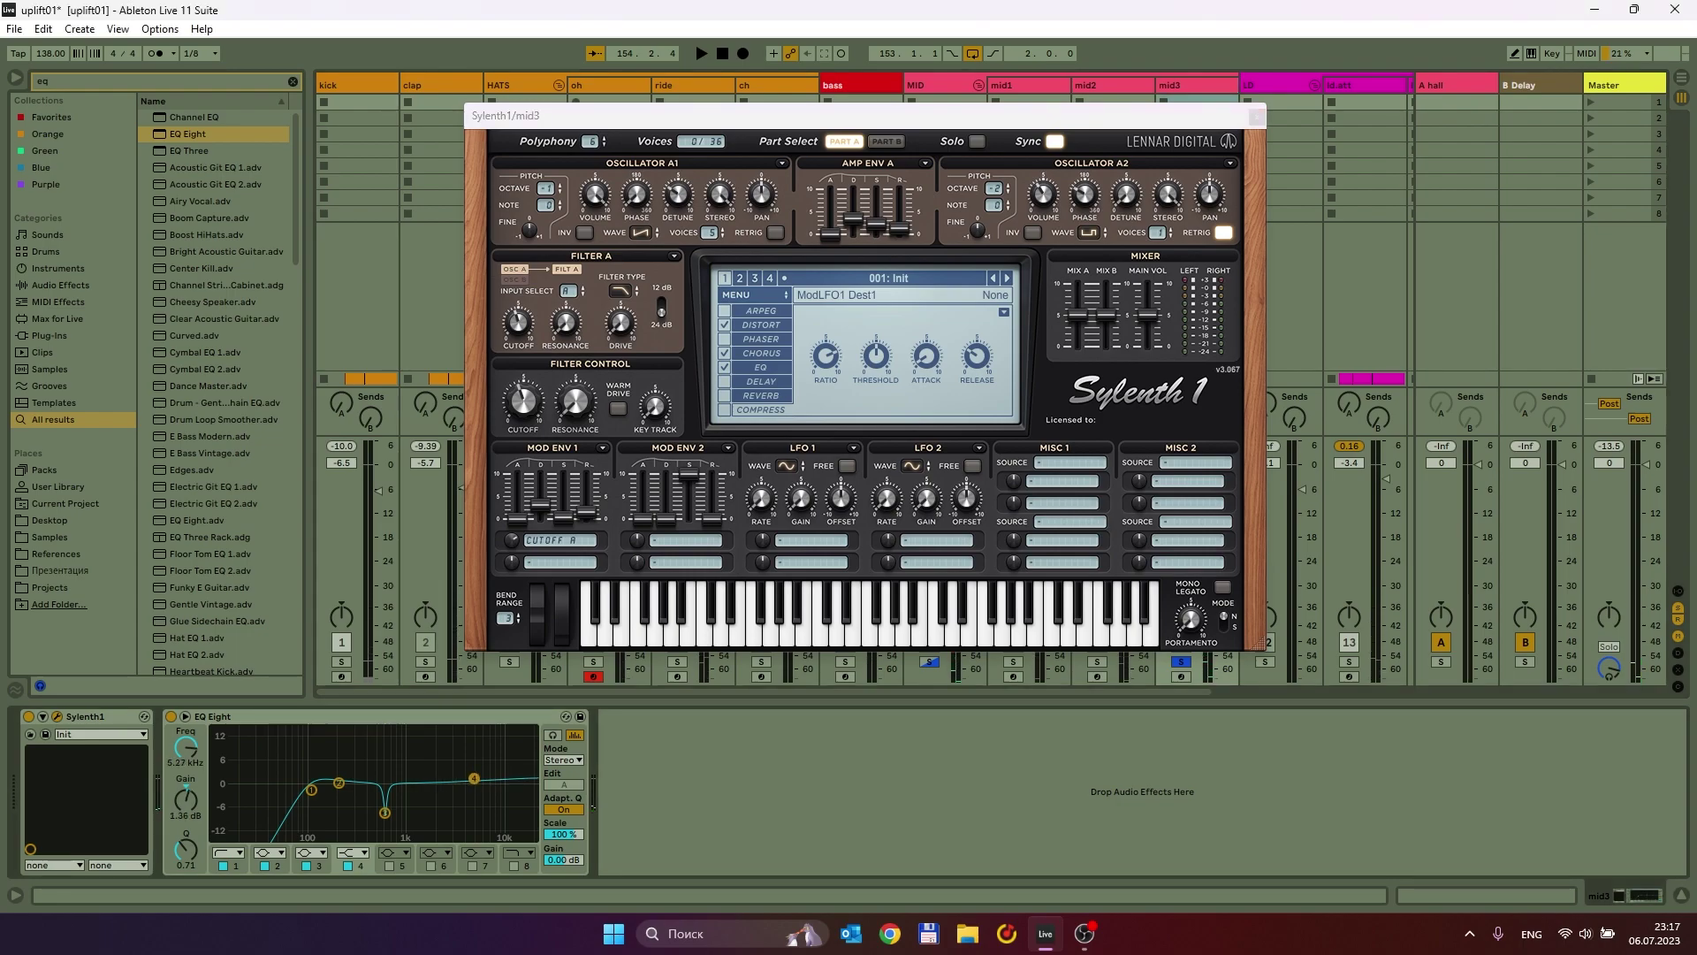
{"action": "key", "text": "space"}
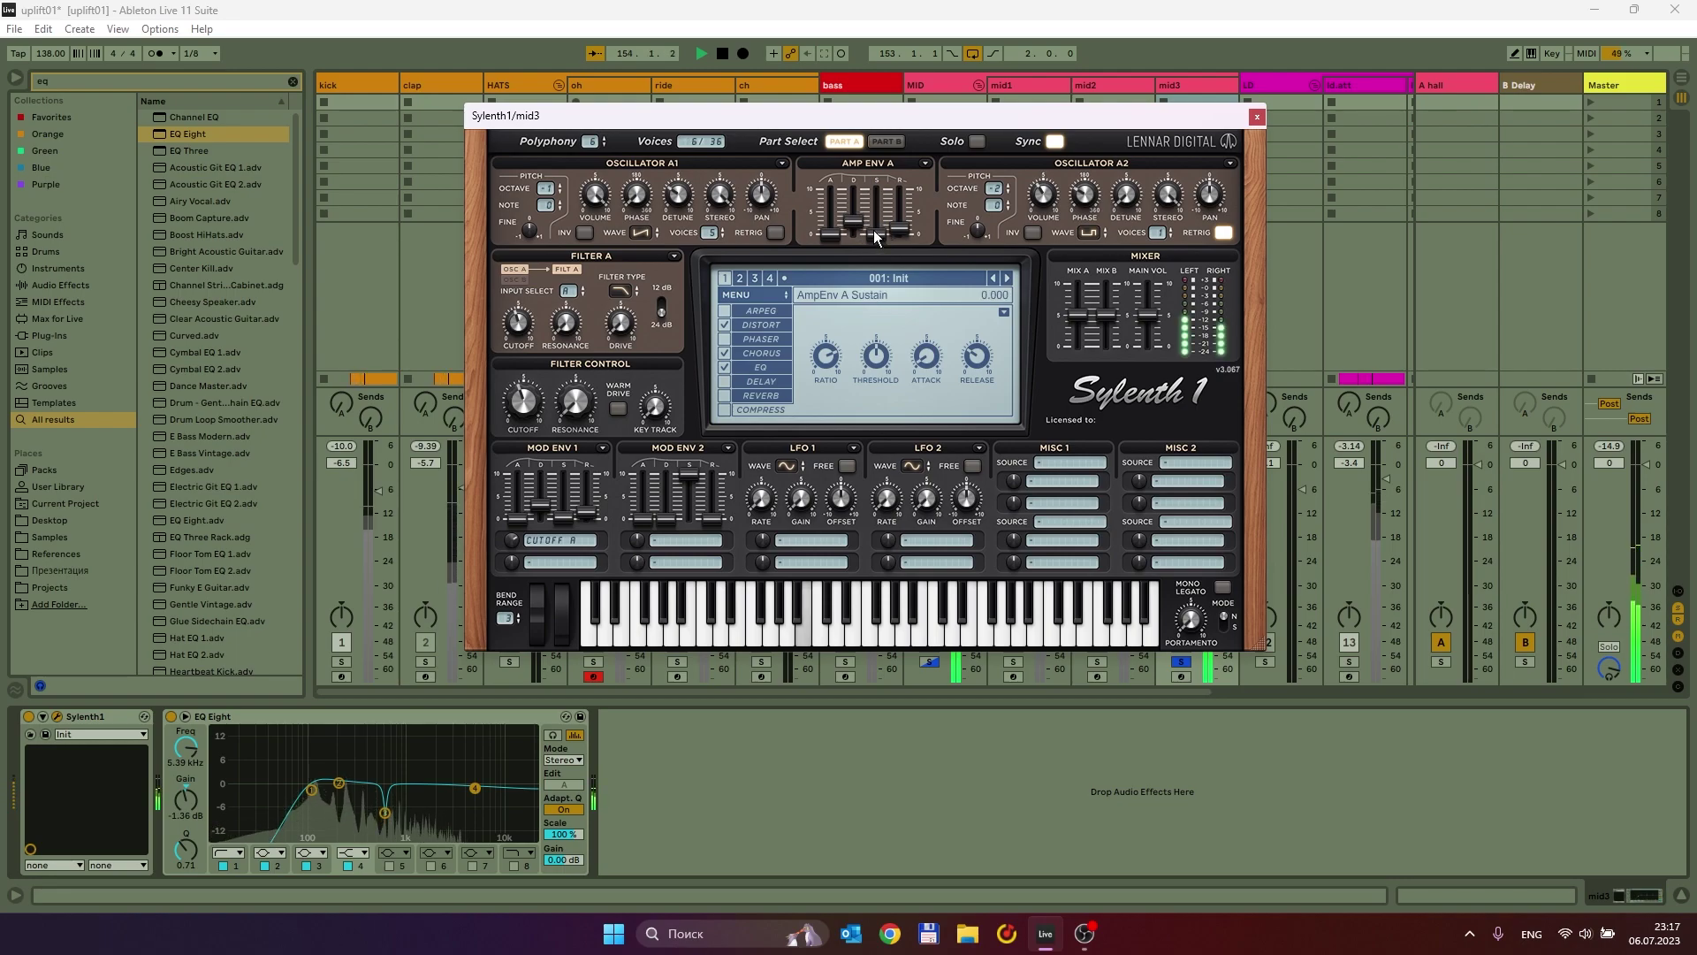
{"action": "left_click_drag", "start_coordinate": [854, 227], "coordinate": [854, 217]}
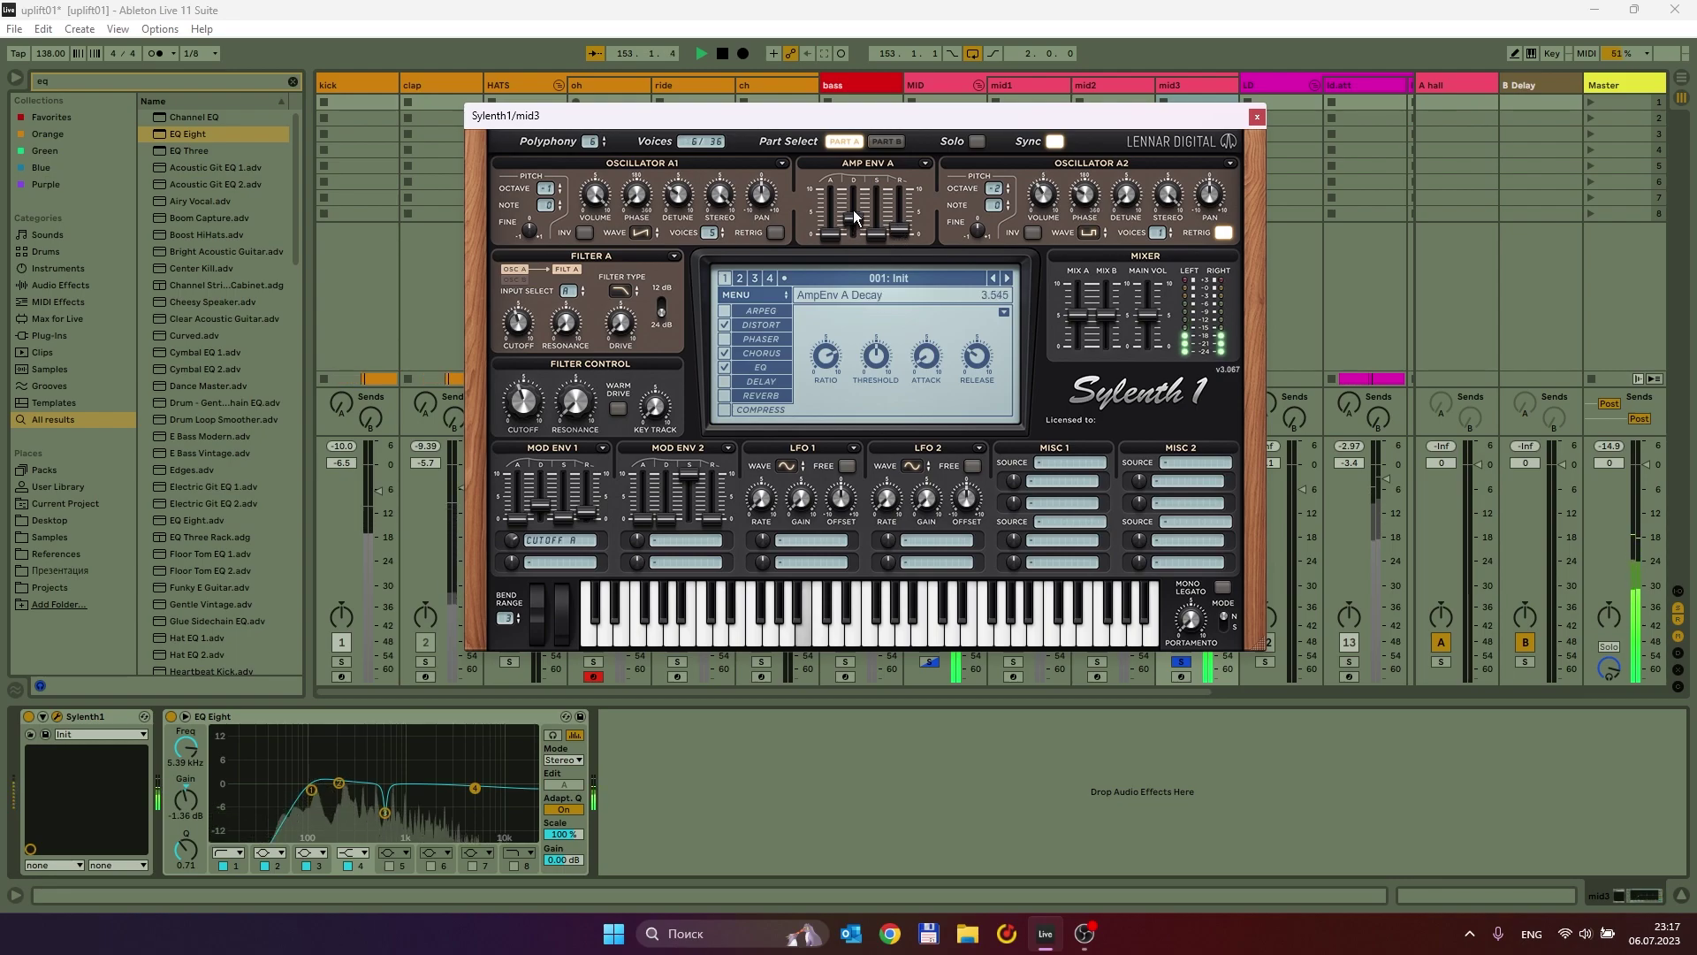
{"action": "left_click", "coordinate": [1257, 116]}
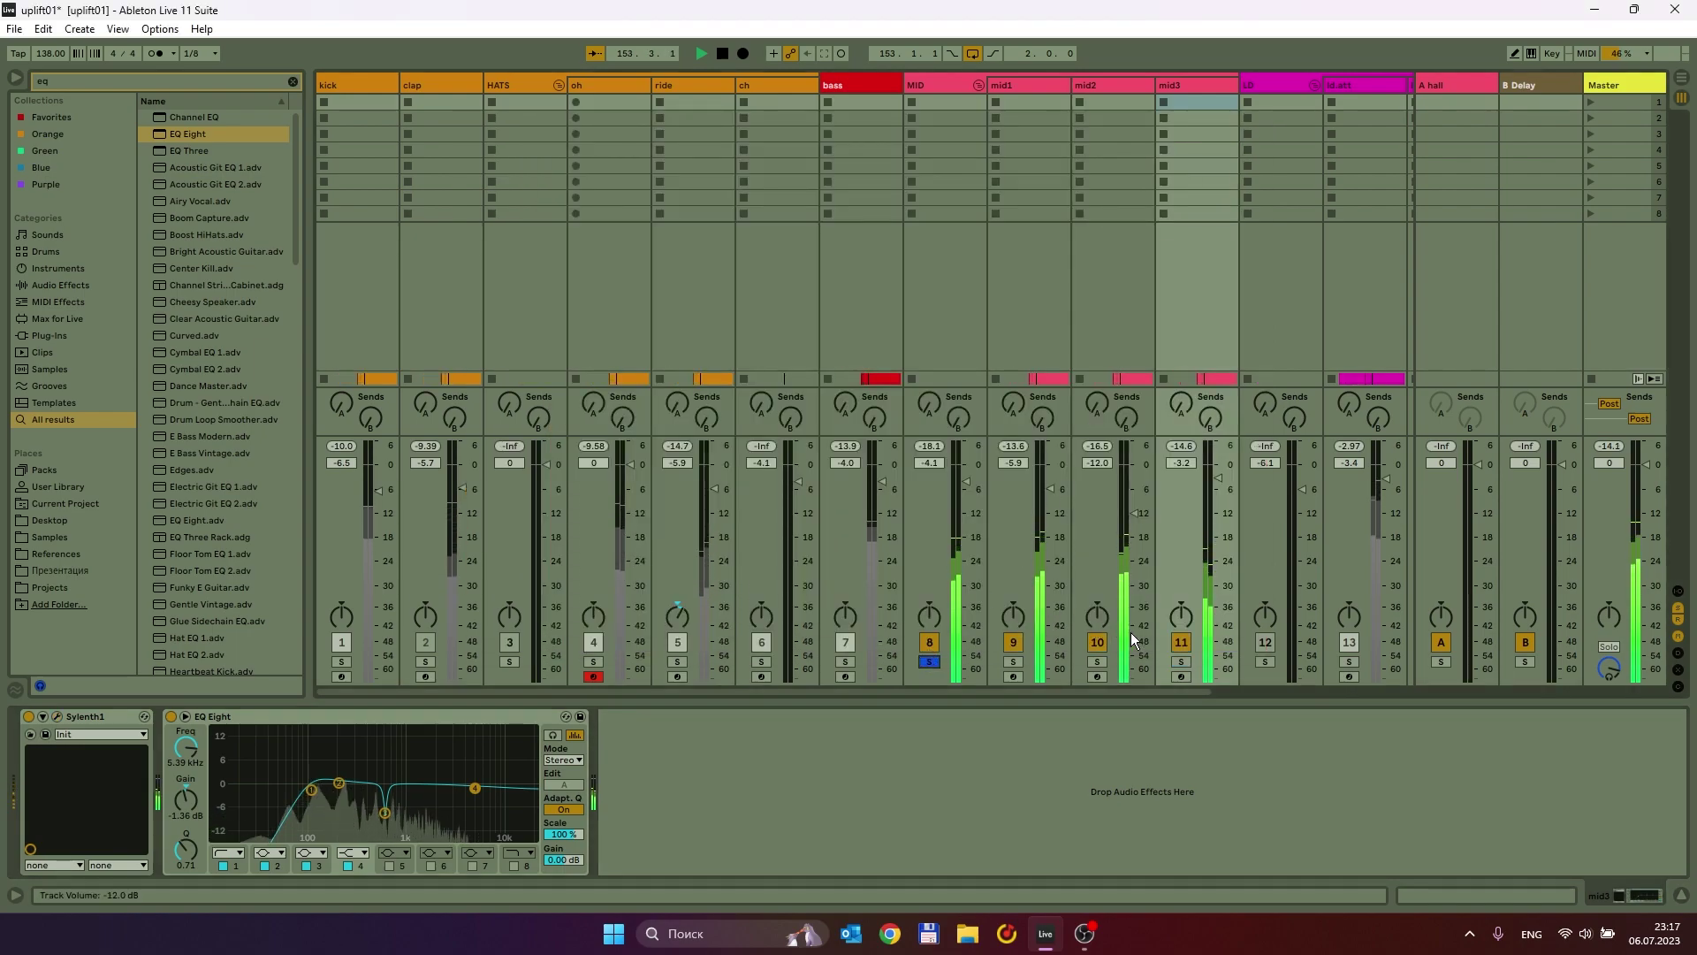
With the MID group soloed, reopen Sylenth1 on mid3, set its main volume to 6.909 and close the synth.
{"action": "left_click", "coordinate": [1182, 89]}
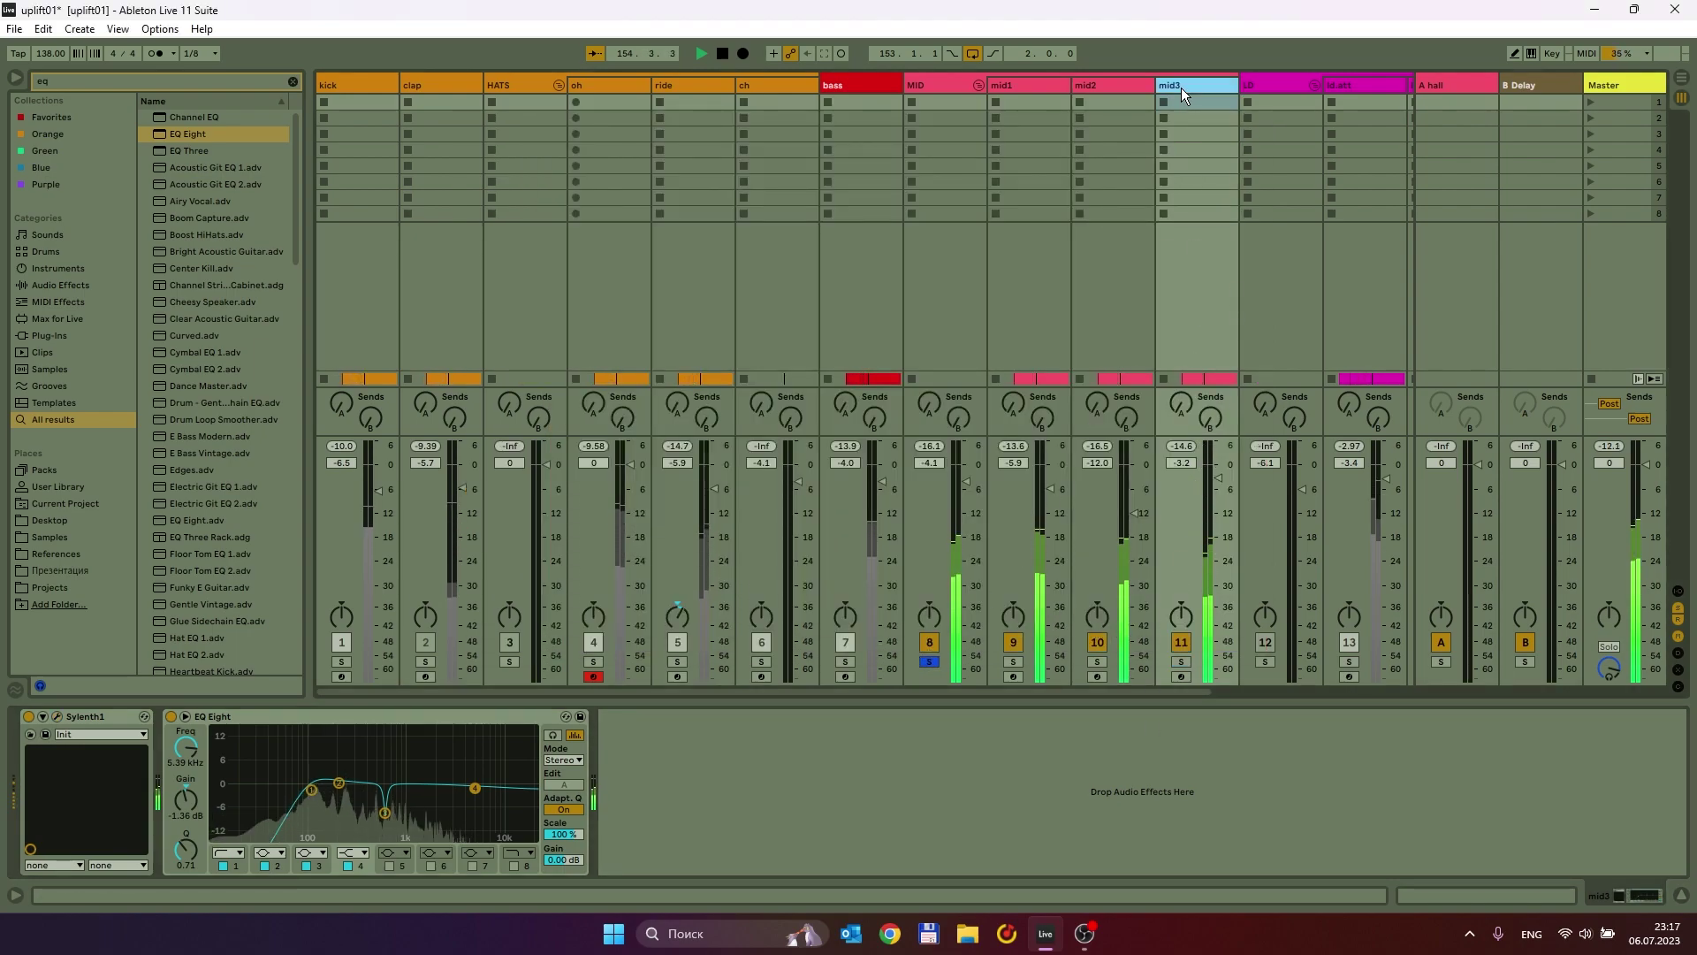
{"action": "left_click", "coordinate": [57, 715]}
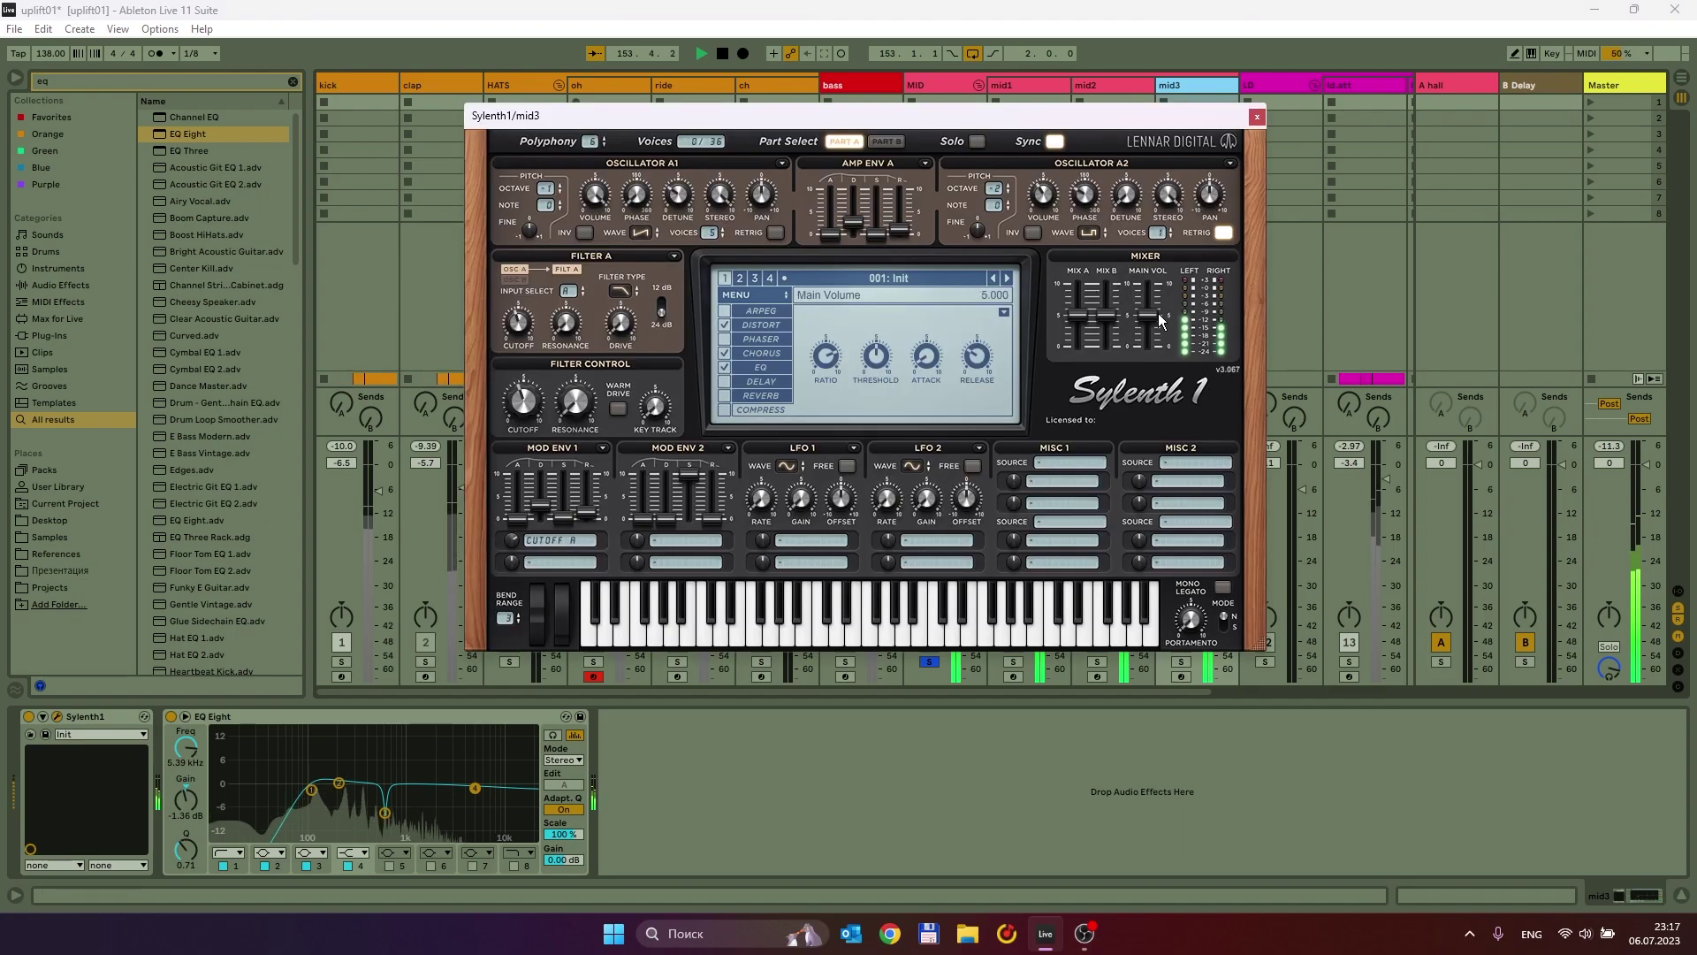
{"action": "left_click_drag", "start_coordinate": [1147, 282], "coordinate": [1143, 272]}
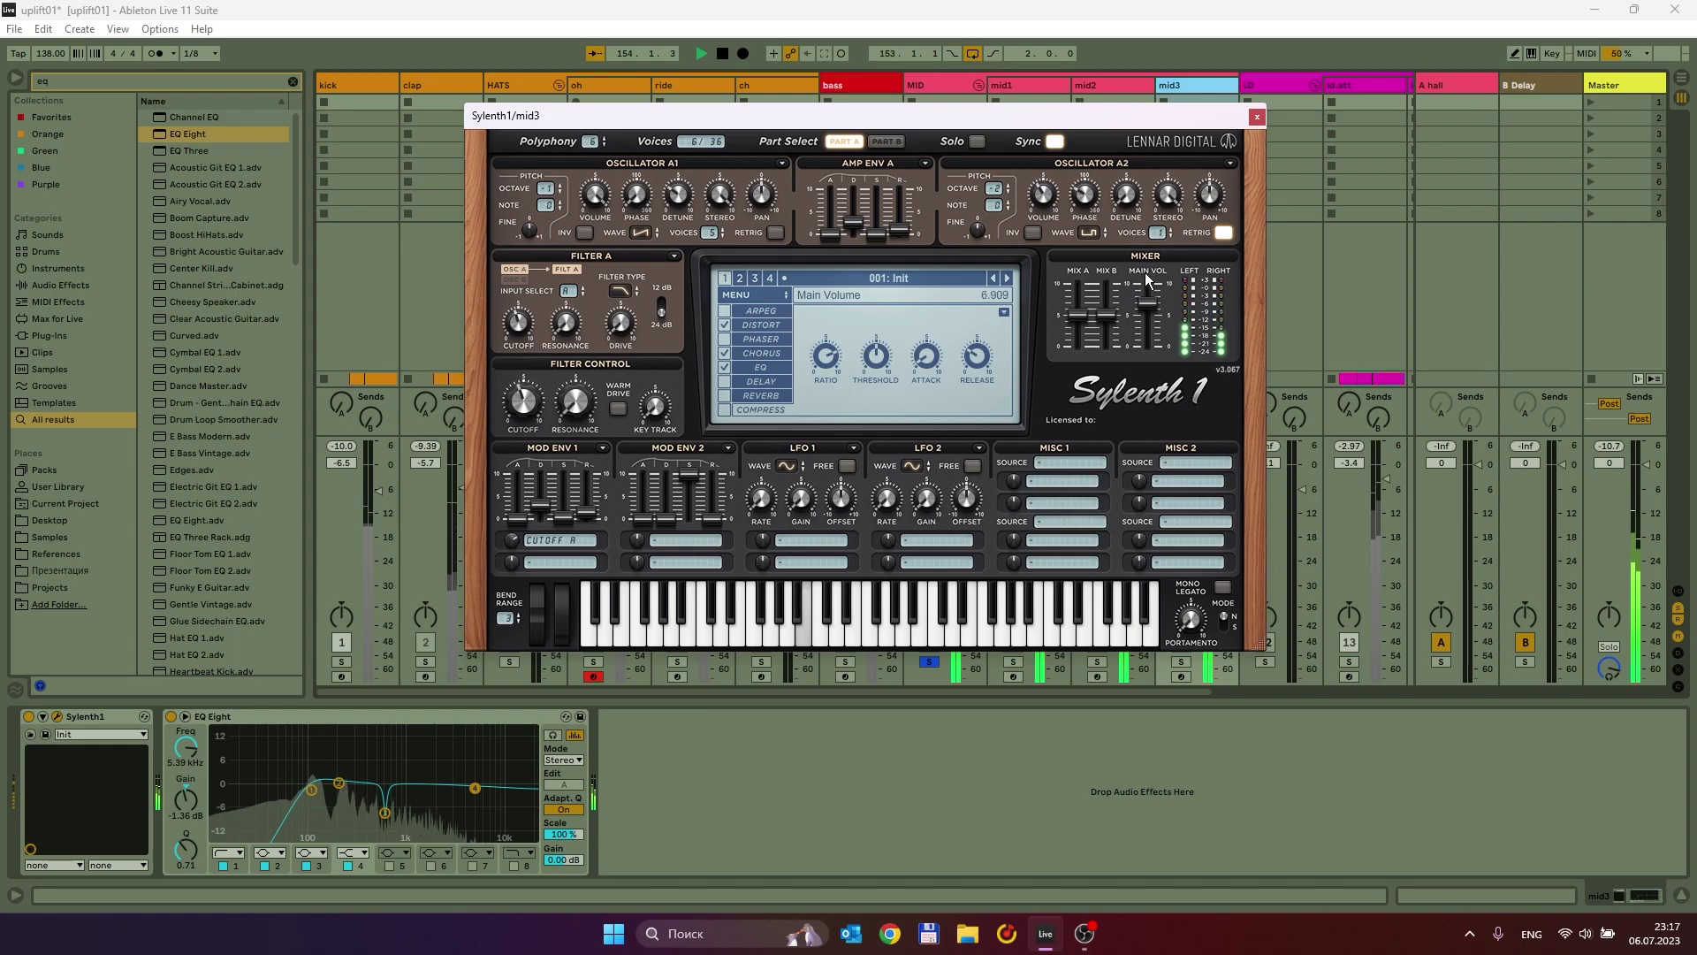
{"action": "left_click_drag", "start_coordinate": [1135, 113], "coordinate": [1011, 114]}
{"action": "left_click", "coordinate": [1132, 118]}
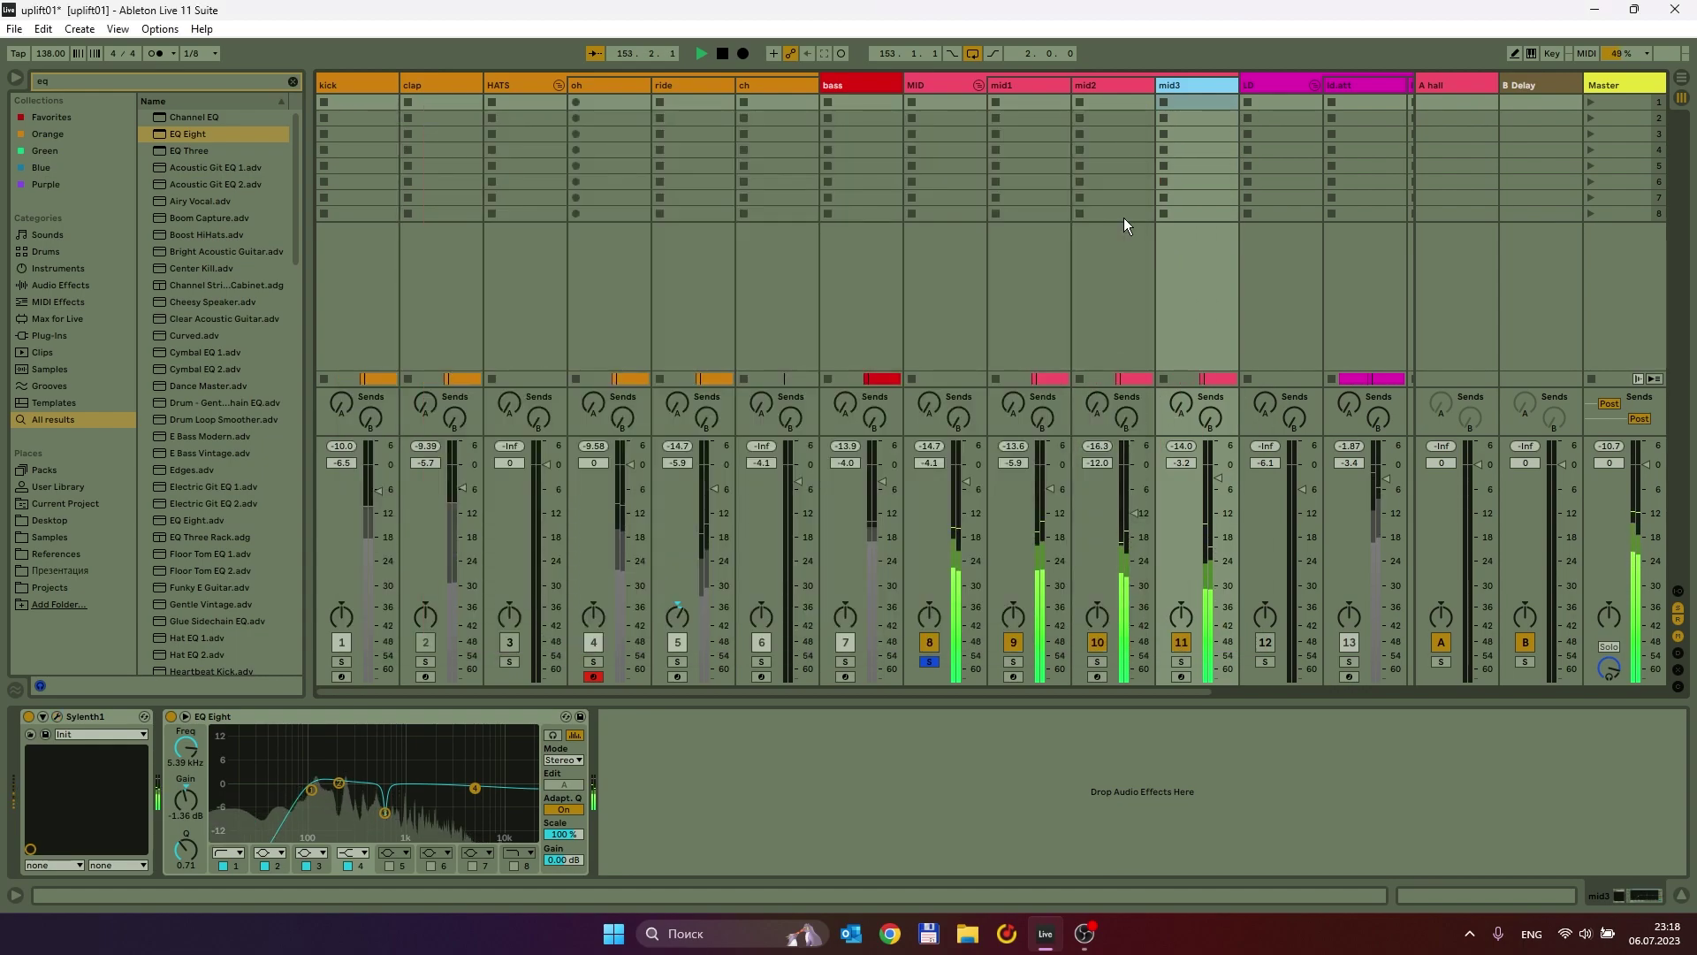
Unsolo the MID group and set mid1's volume to -7.2 dB against the full mix.
{"action": "left_click", "coordinate": [930, 661]}
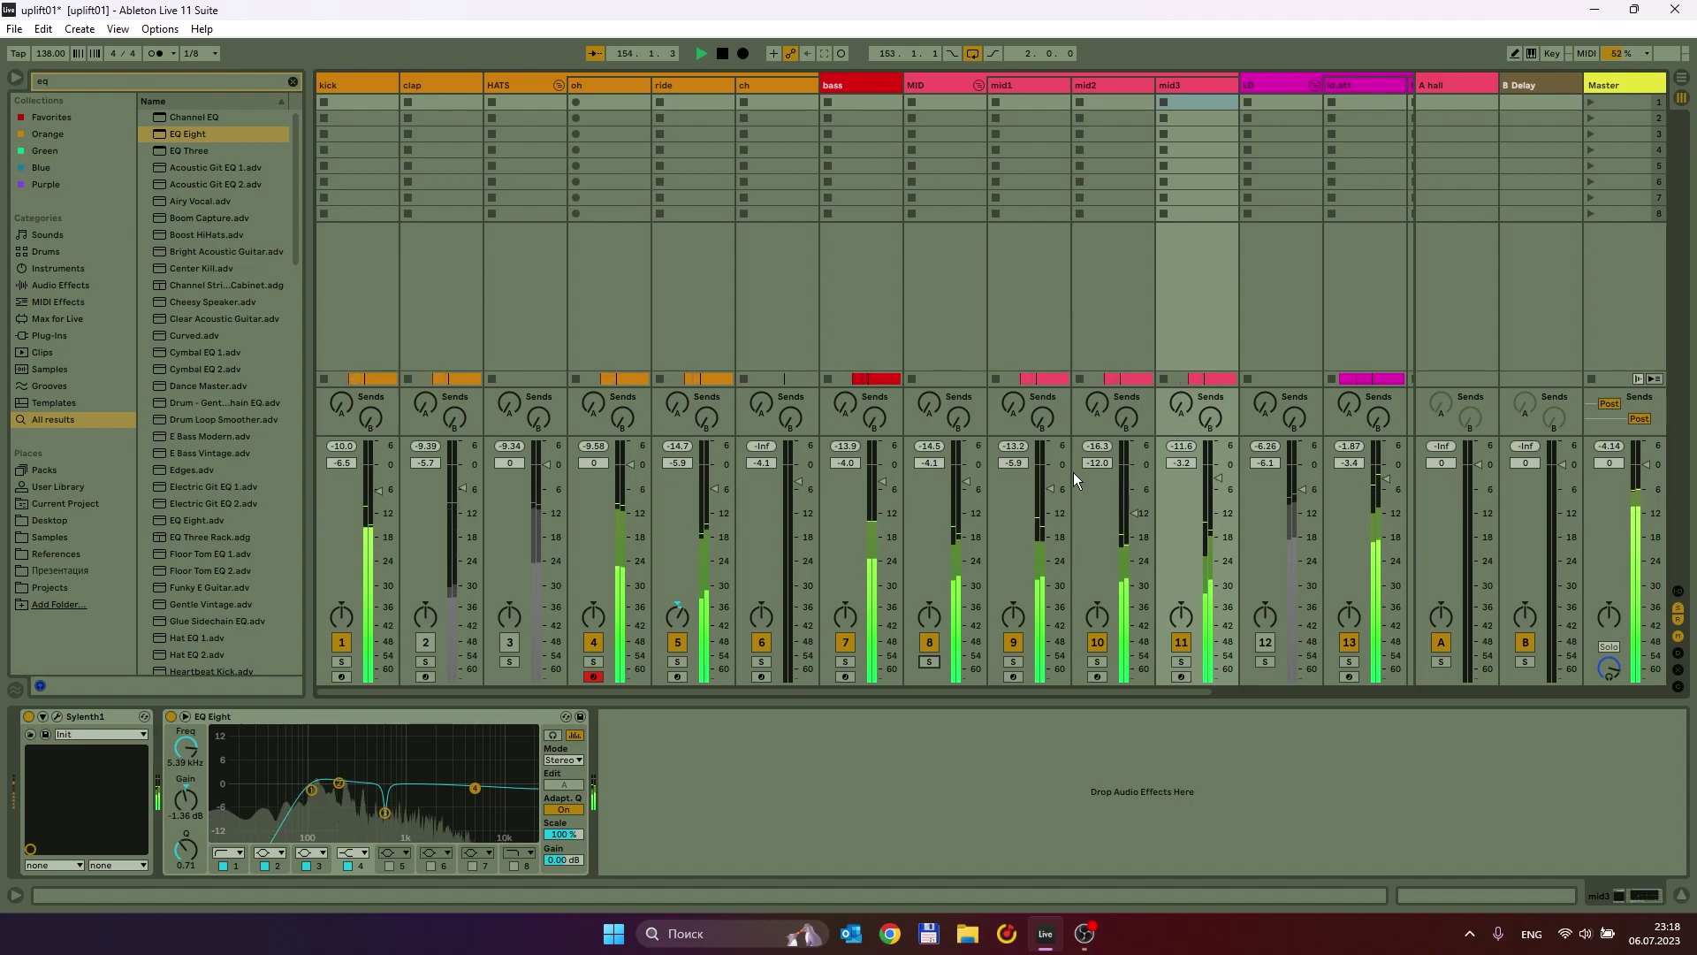
{"action": "left_click_drag", "start_coordinate": [1050, 489], "coordinate": [1050, 606]}
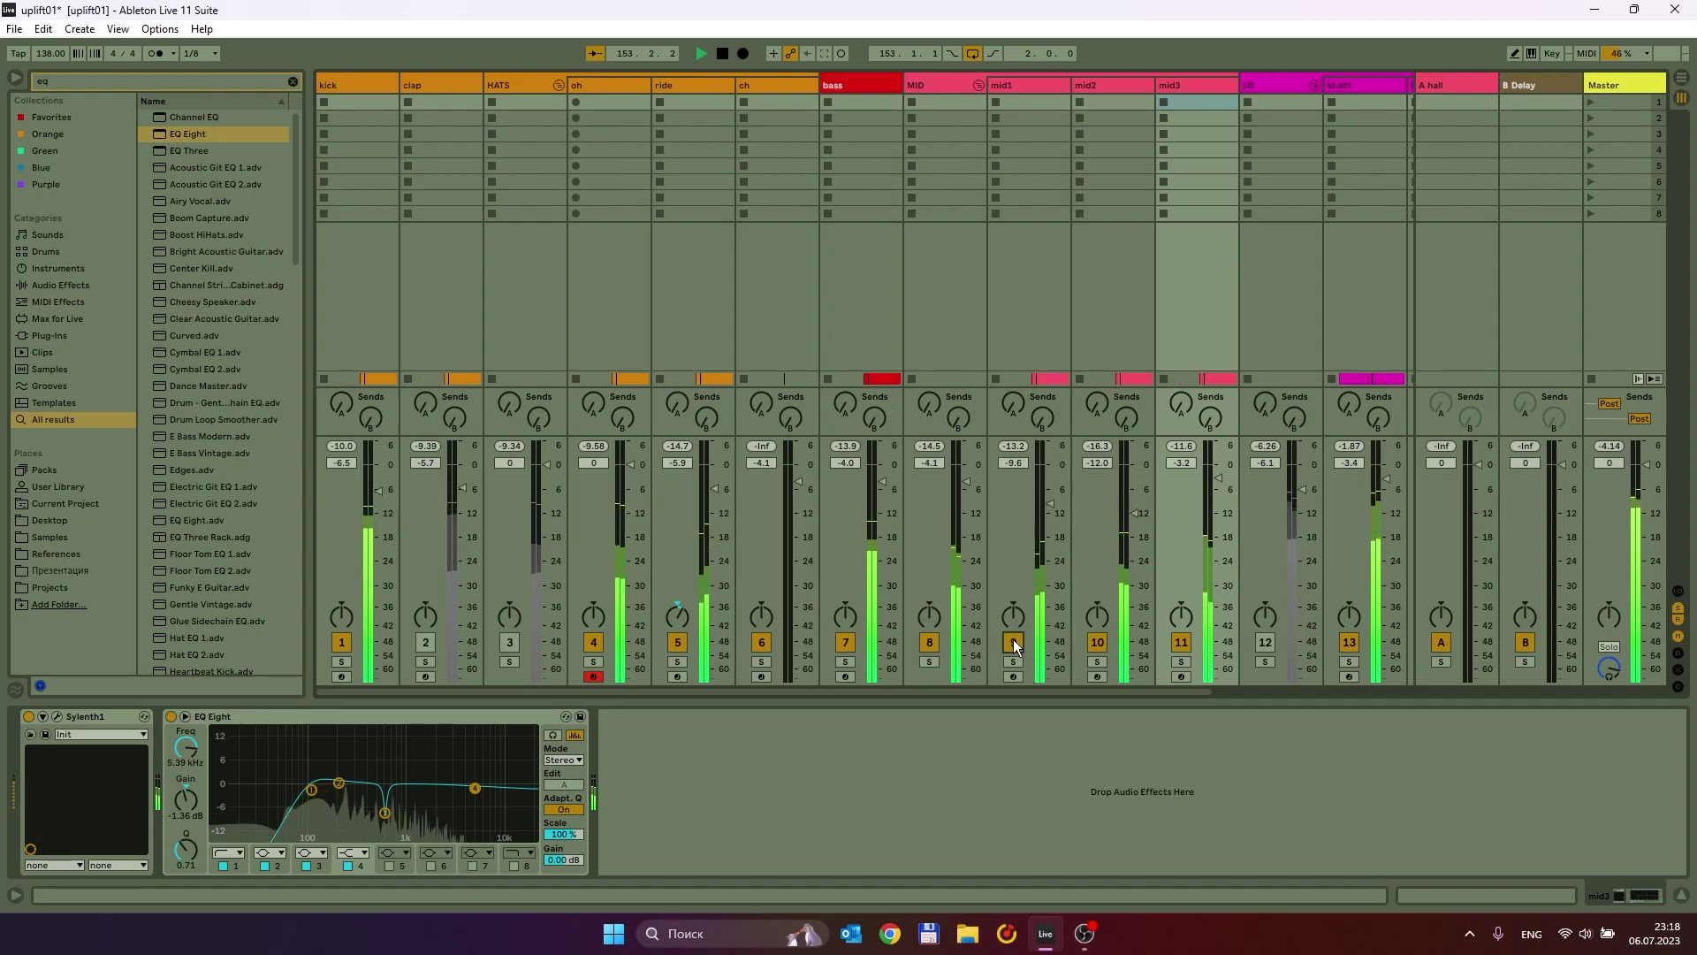
{"action": "left_click_drag", "start_coordinate": [1053, 500], "coordinate": [1053, 490]}
Select the mid1 track and switch to the Arrangement View.
{"action": "left_click", "coordinate": [1009, 85]}
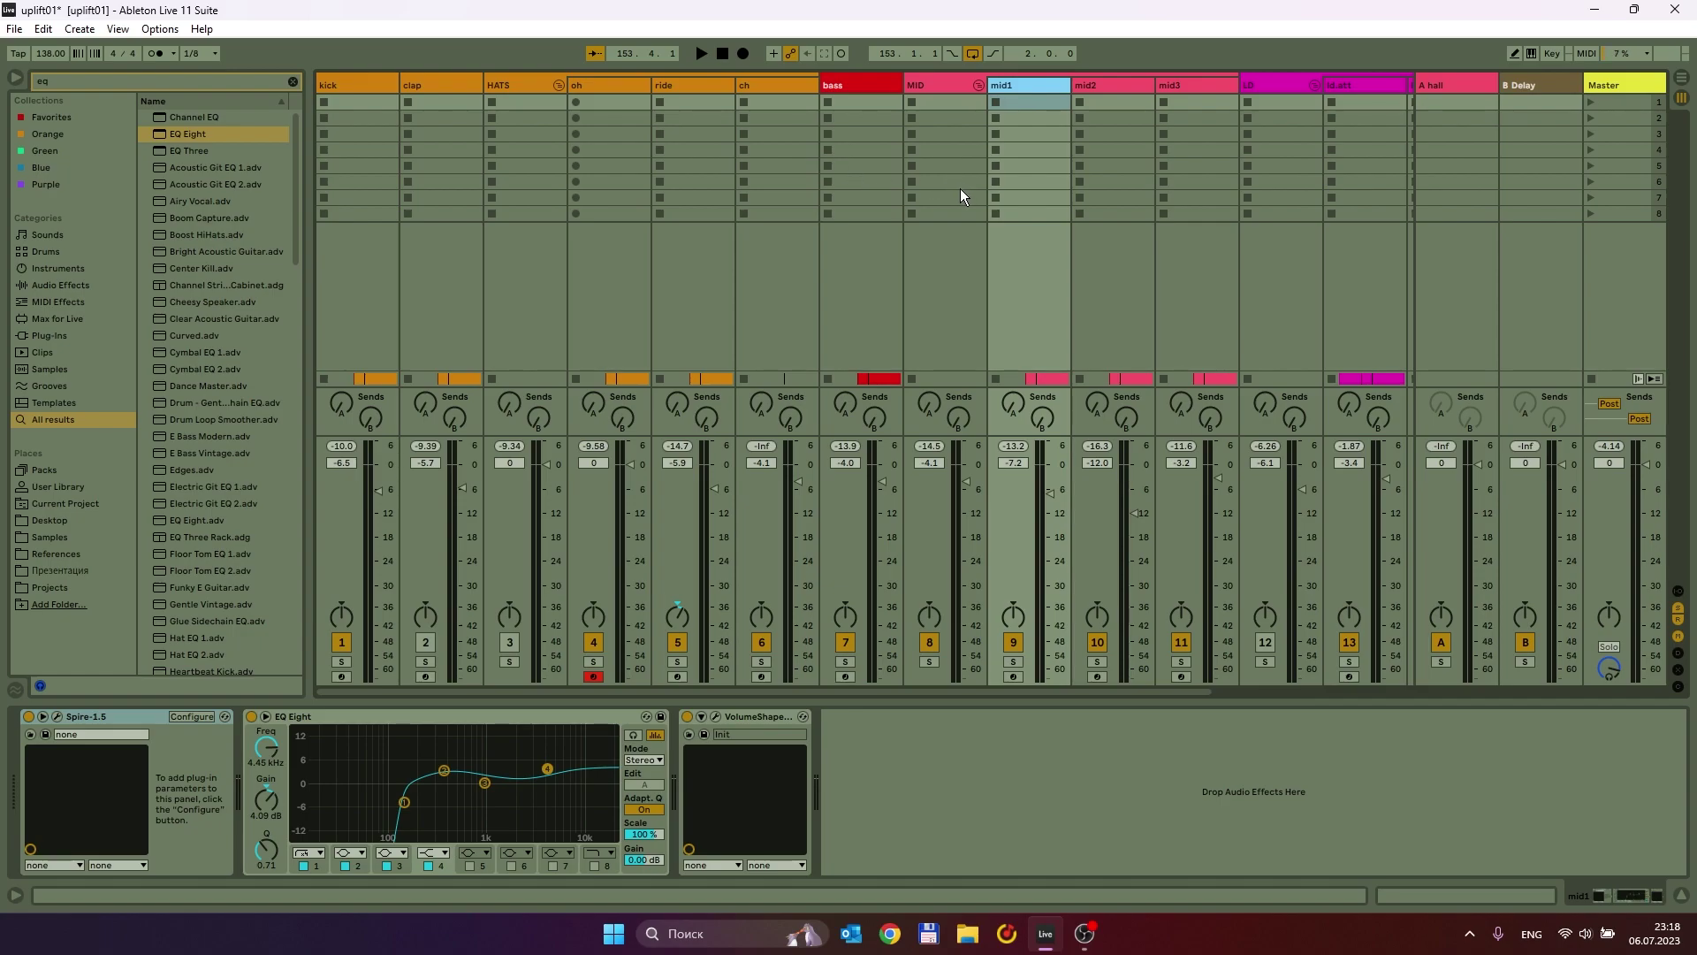
{"action": "key", "text": "Tab"}
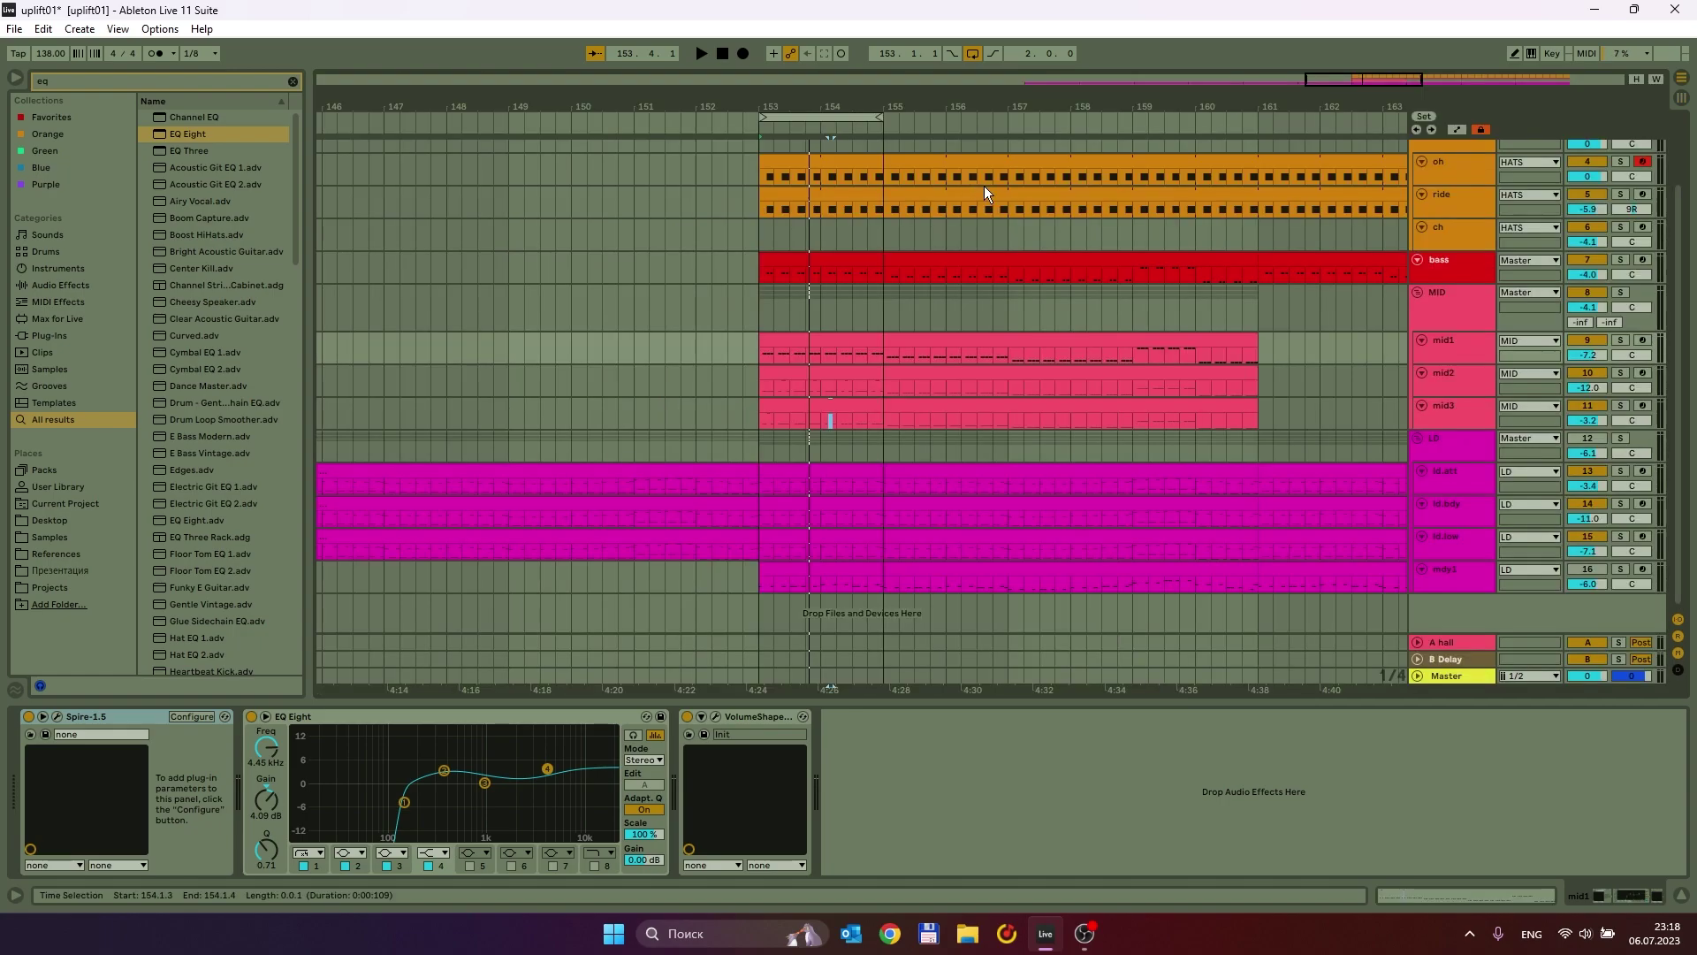